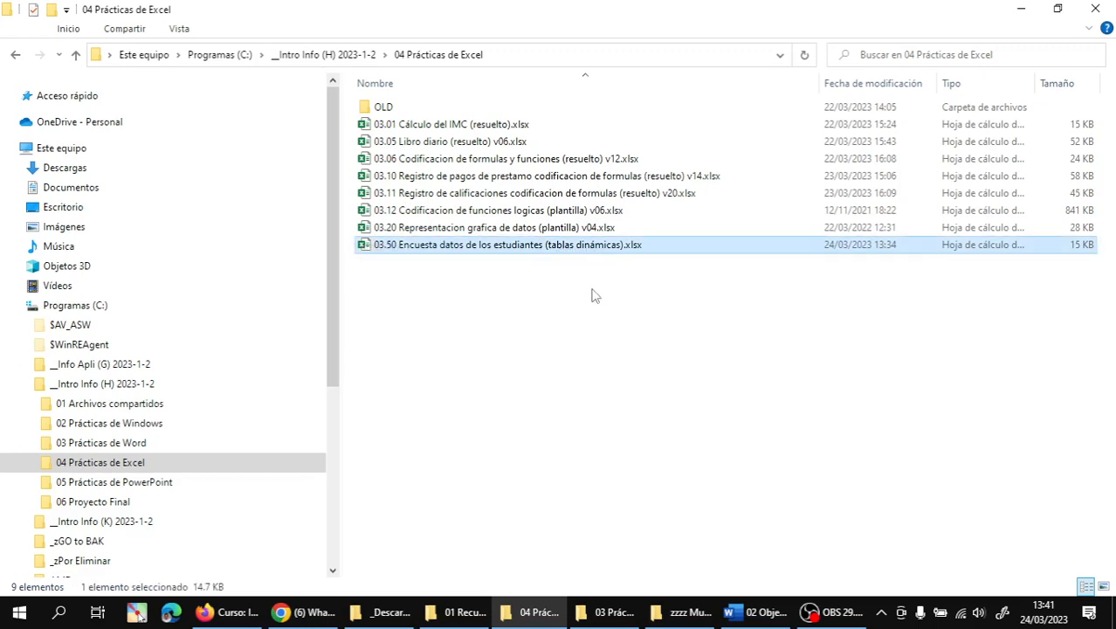
- Bring up the '02 Objetivos de la Clase' Word document with the class objectives
click(672, 400)
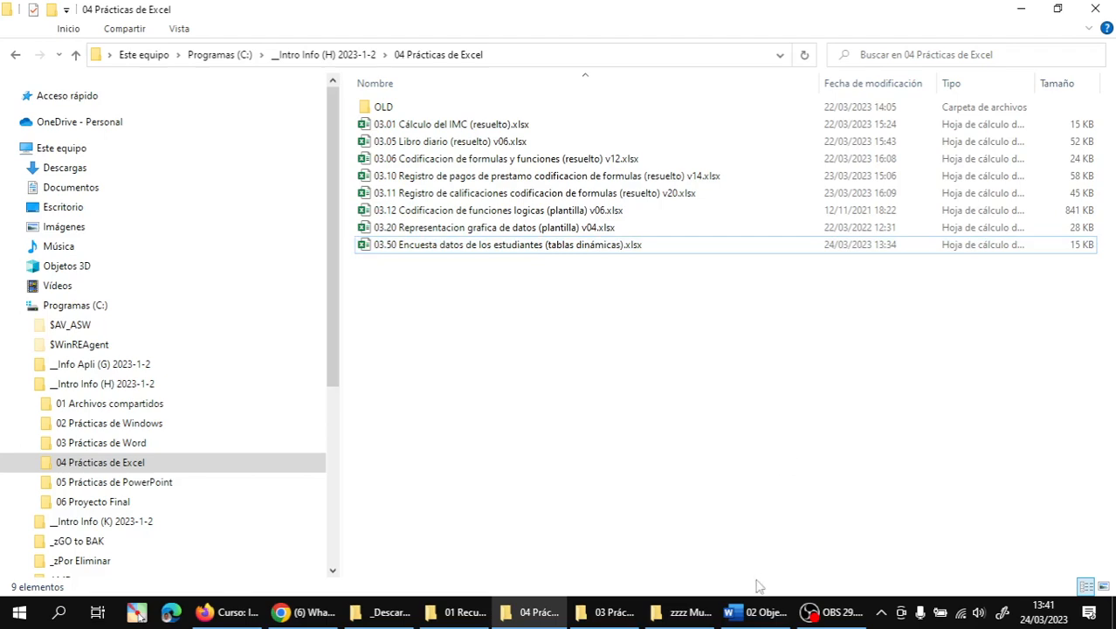
click(768, 620)
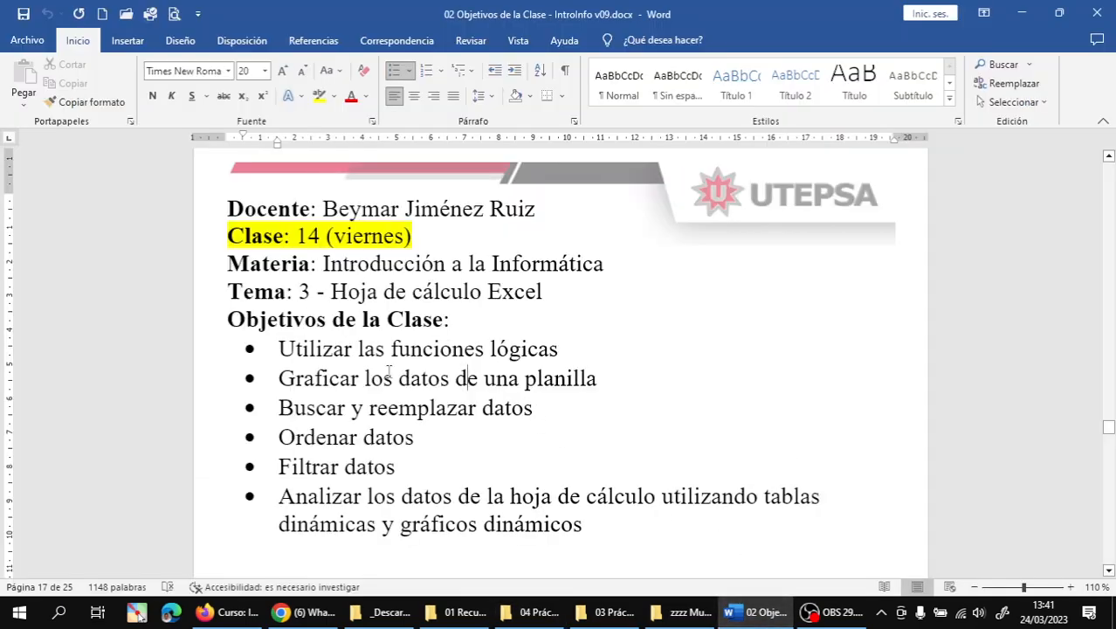
drag(278, 349, 541, 356)
drag(278, 379, 559, 380)
drag(278, 408, 543, 407)
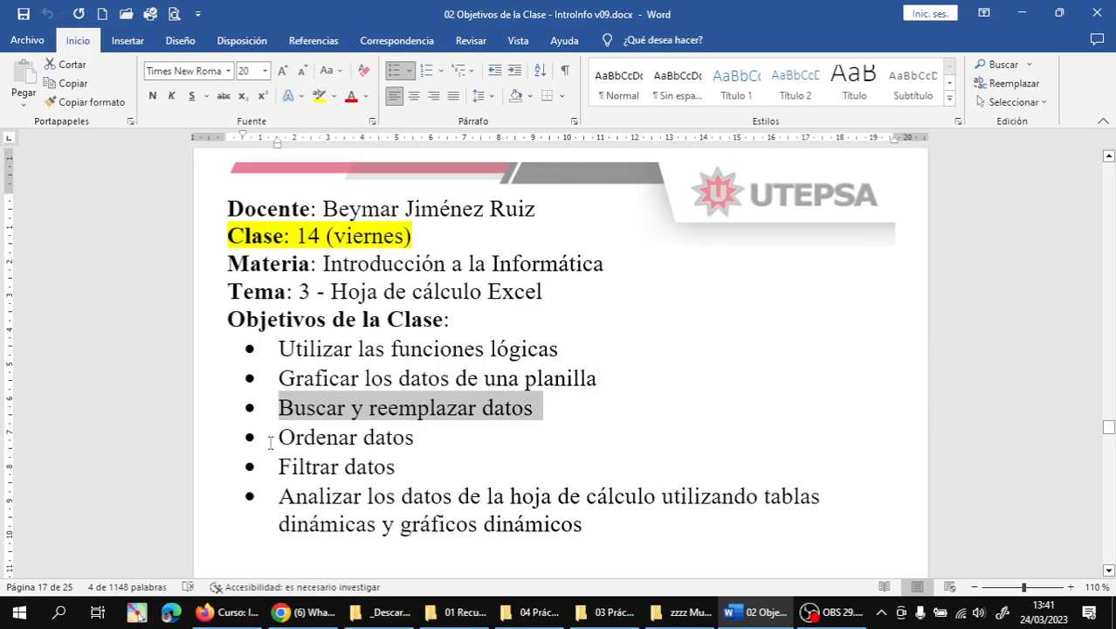
drag(278, 437, 419, 441)
drag(277, 467, 403, 468)
drag(278, 496, 593, 524)
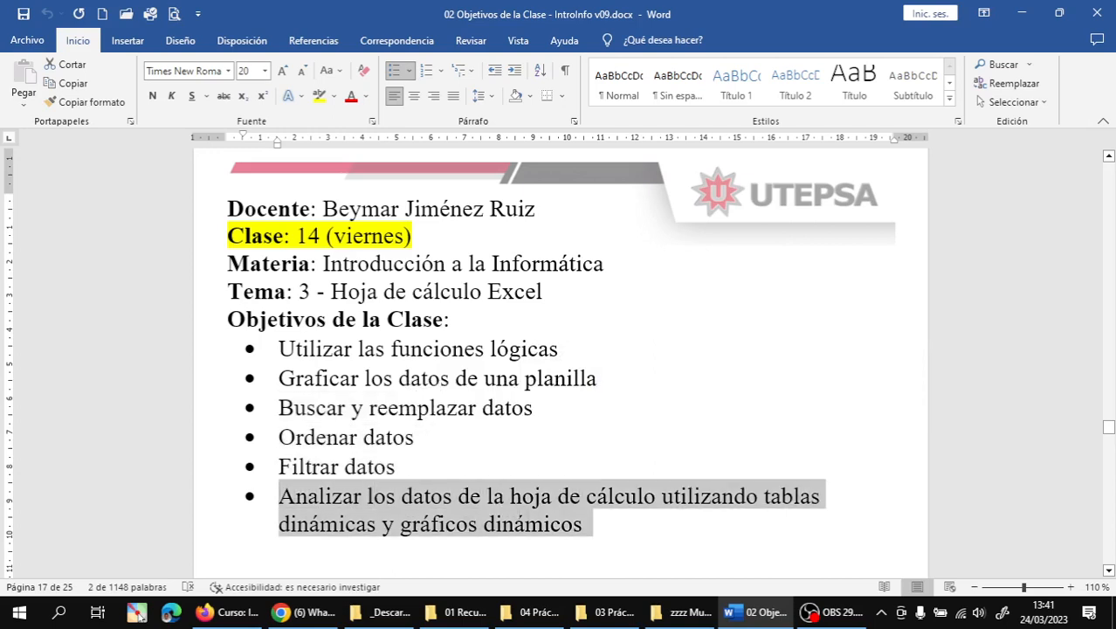
click(593, 536)
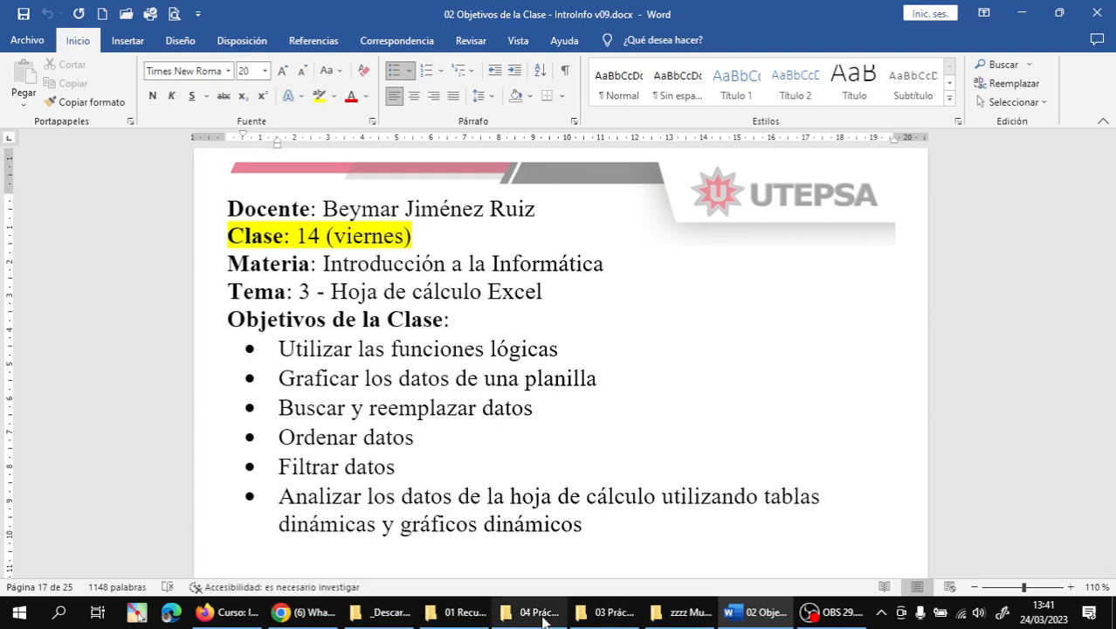
- Open '03.50 Encuesta datos de los estudiantes (tablas dinámicas).xlsx' from the '04 Prácticas de Excel' folder
mouse_move(542, 618)
click(576, 549)
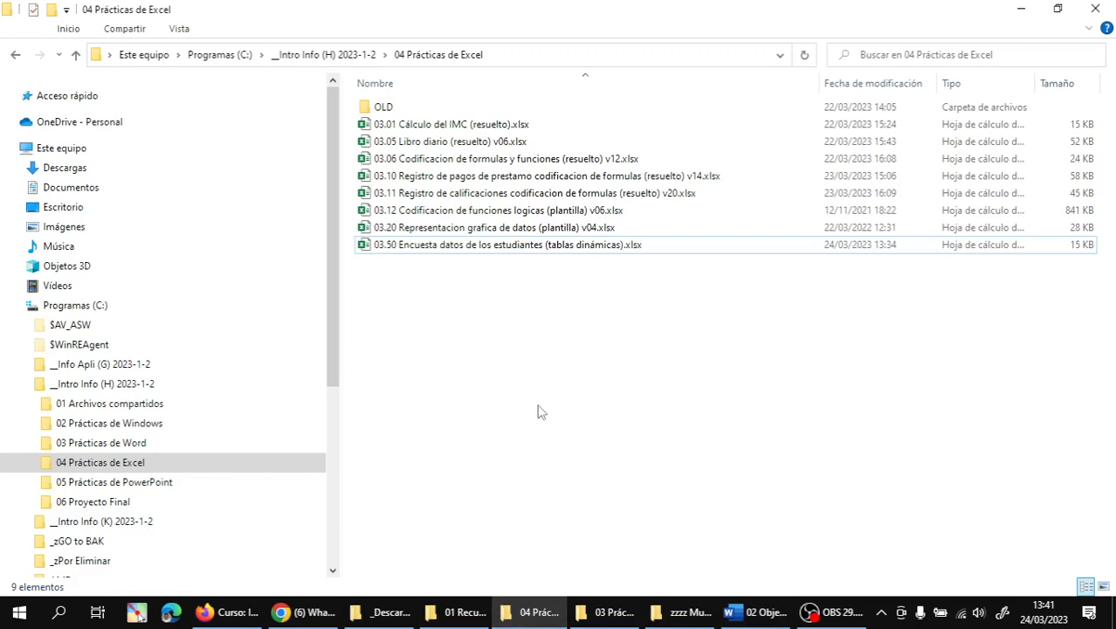
click(470, 252)
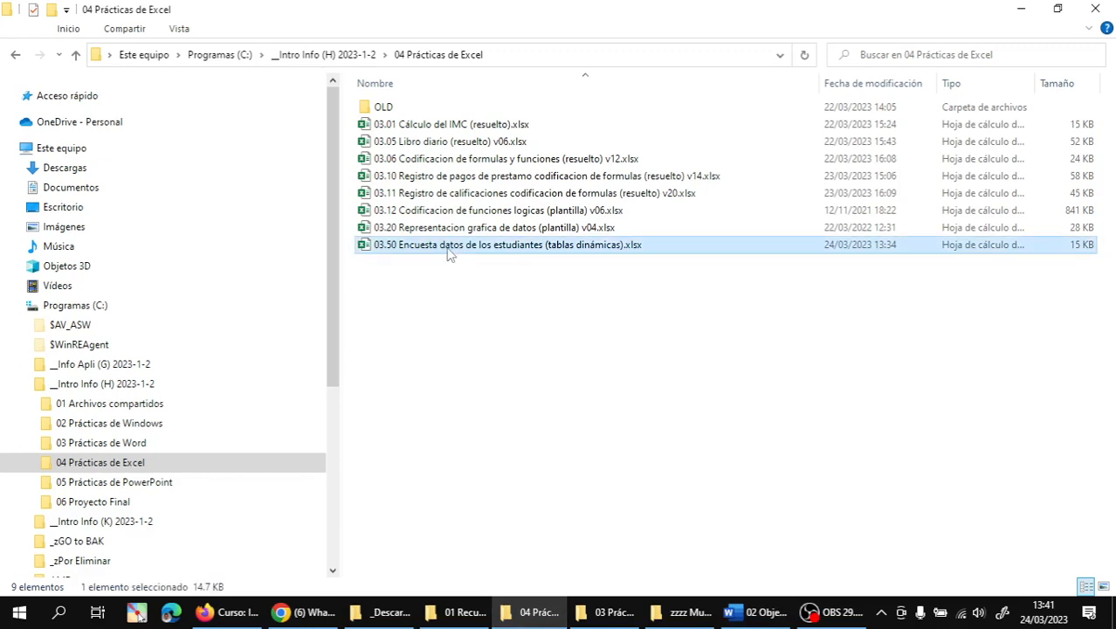
double_click(448, 248)
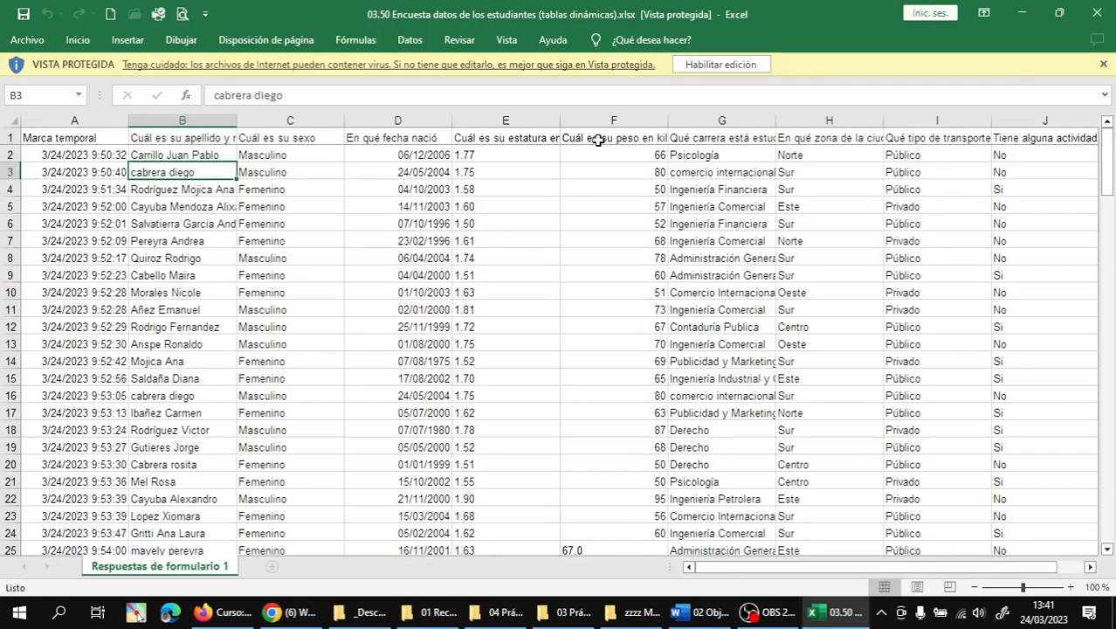
- Enable editing and rename the 'Respuestas de formulario 1' sheet to DatosEncuesta
click(715, 67)
click(715, 66)
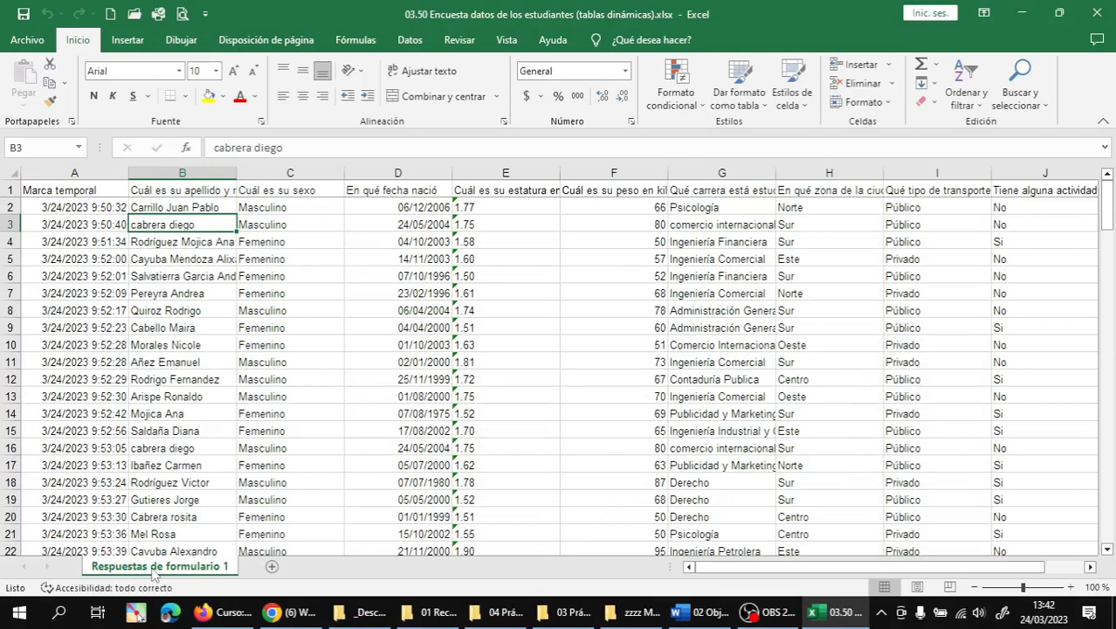
double_click(153, 567)
text(Da)
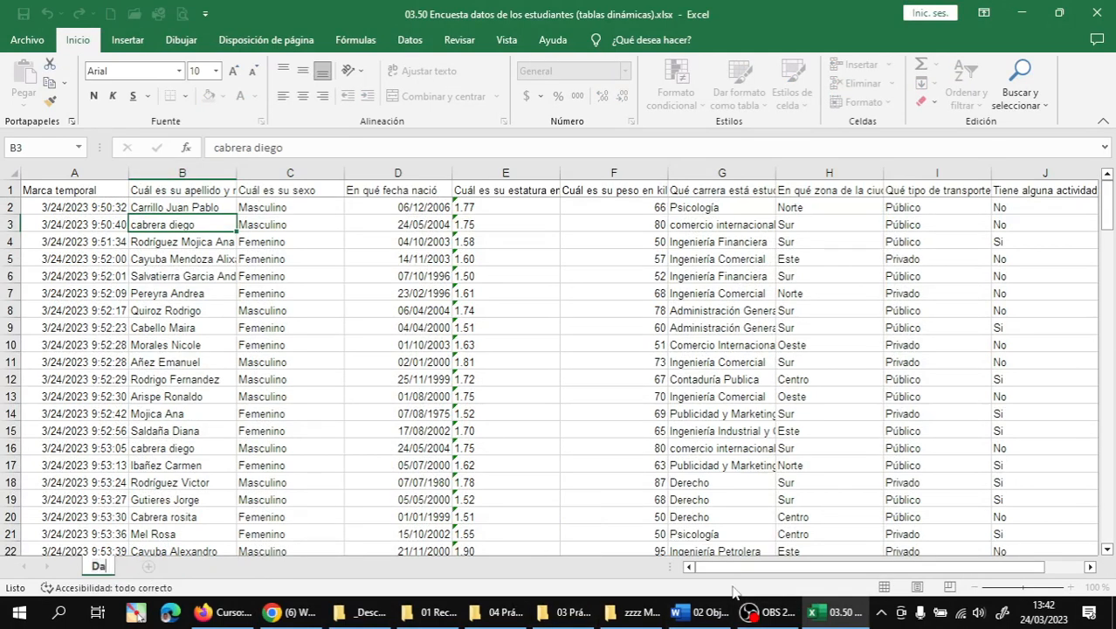
text(tos)
key(Return)
text(Encuesta)
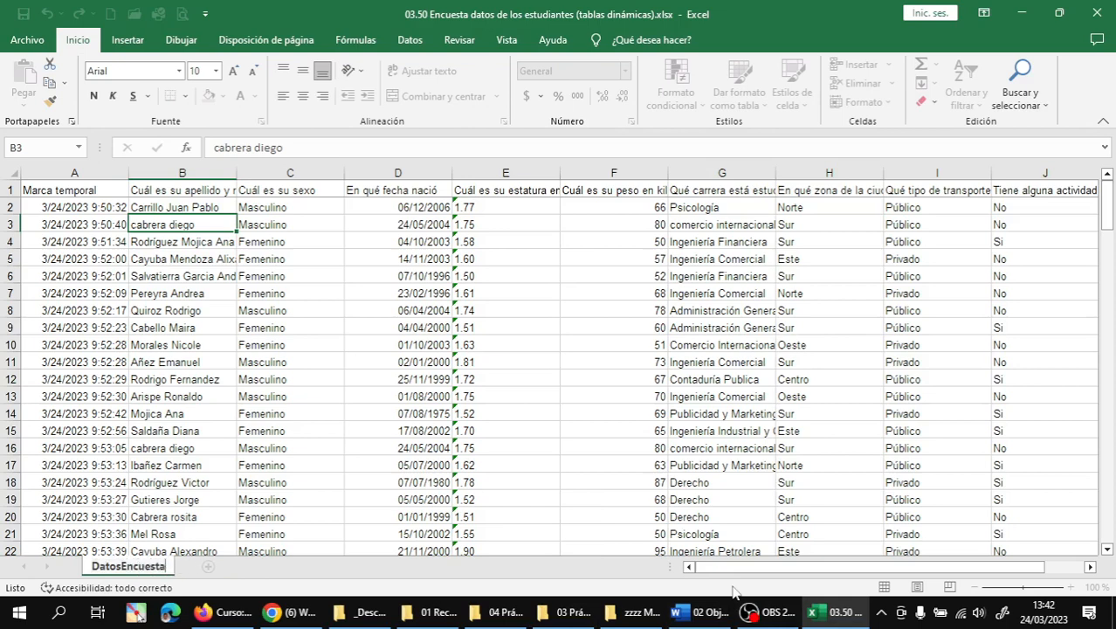
key(Return)
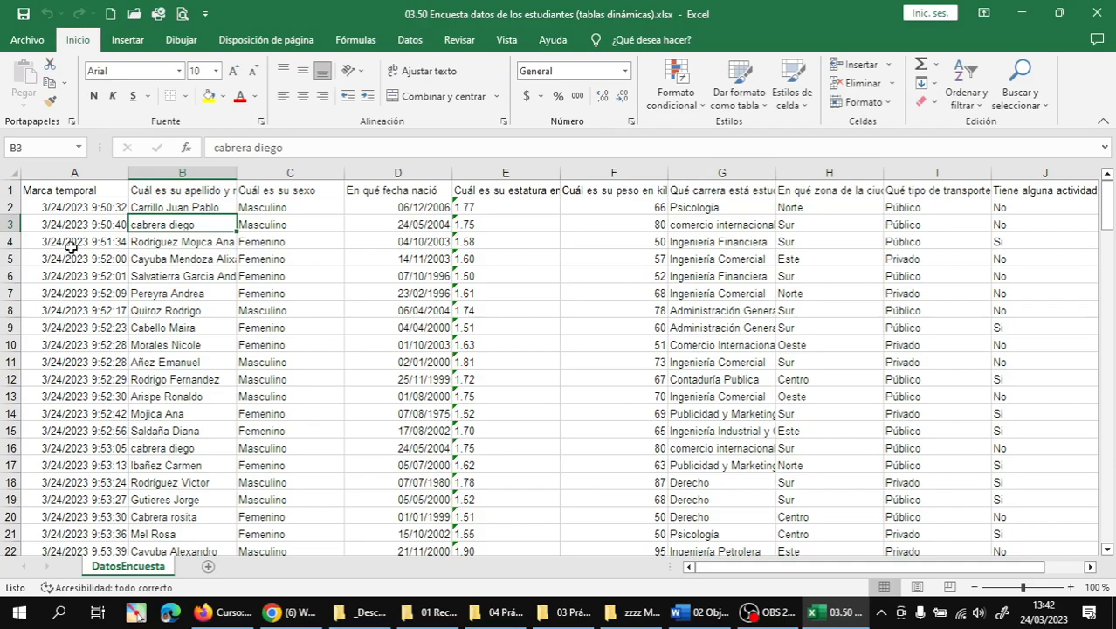
- Insert a blank column A before 'Marca temporal' and head it 'Número de encuesta'
ctrl+scroll(70, 229, up, 3)
ctrl+scroll(70, 228, up, 1)
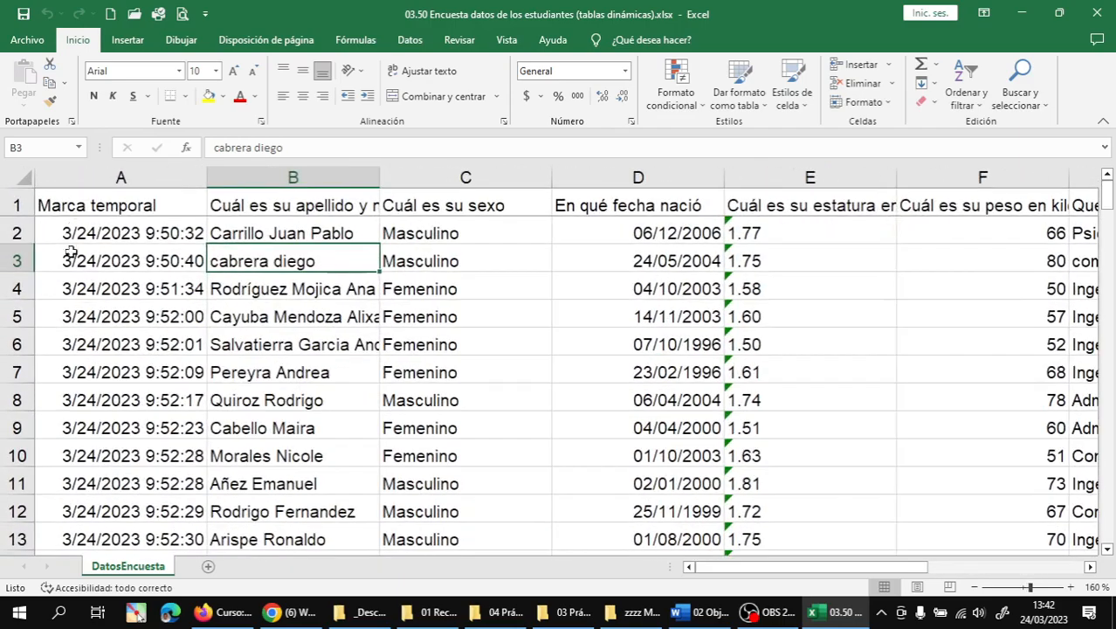
right_click(67, 173)
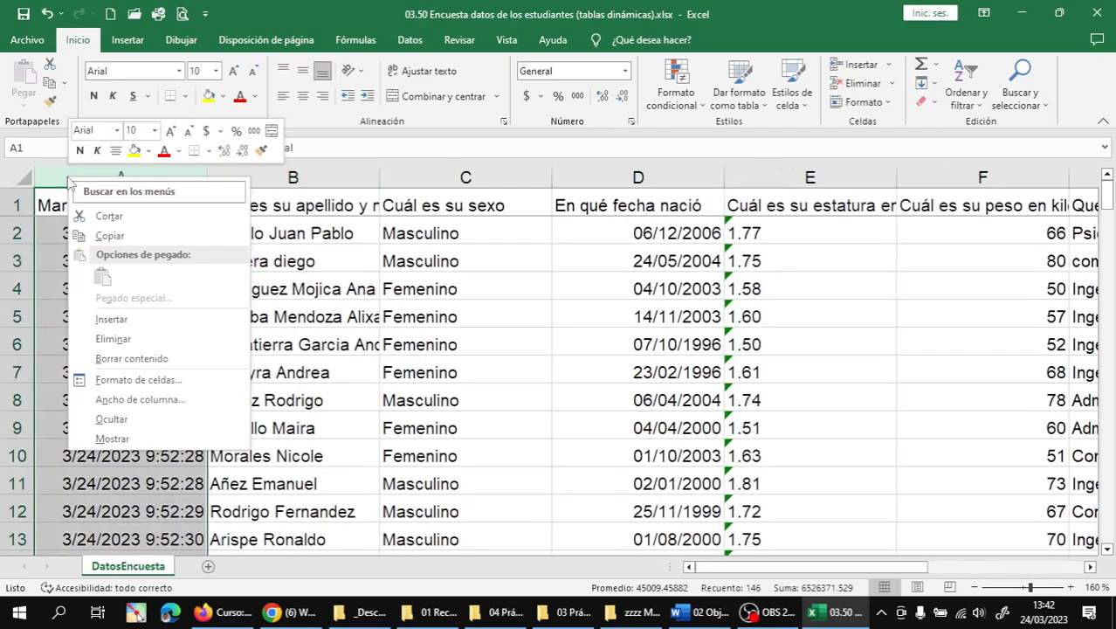
click(111, 320)
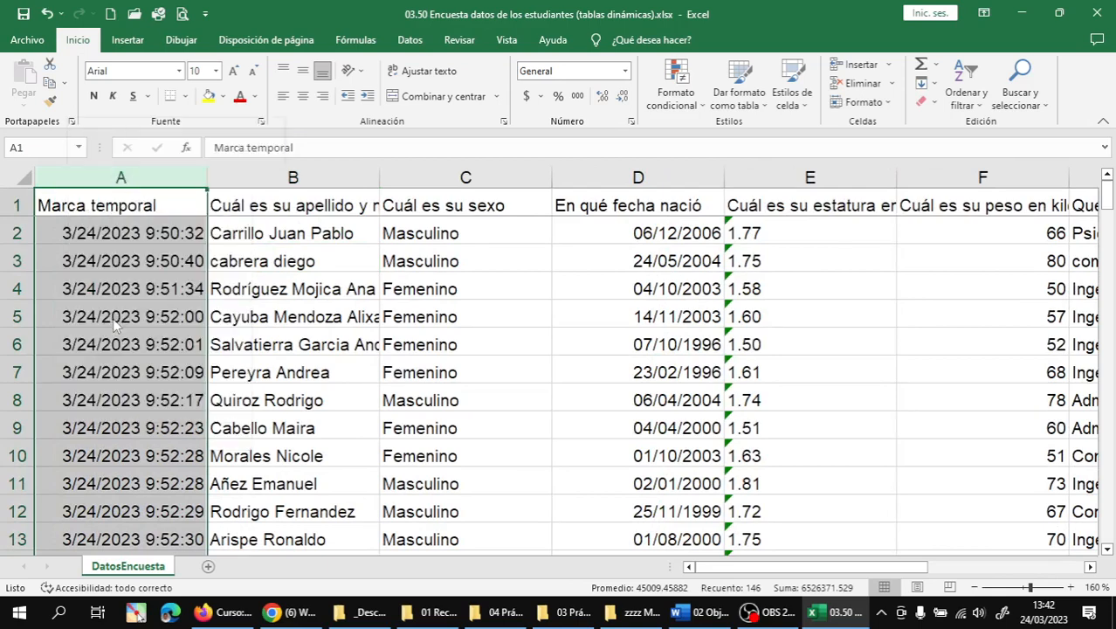
click(103, 212)
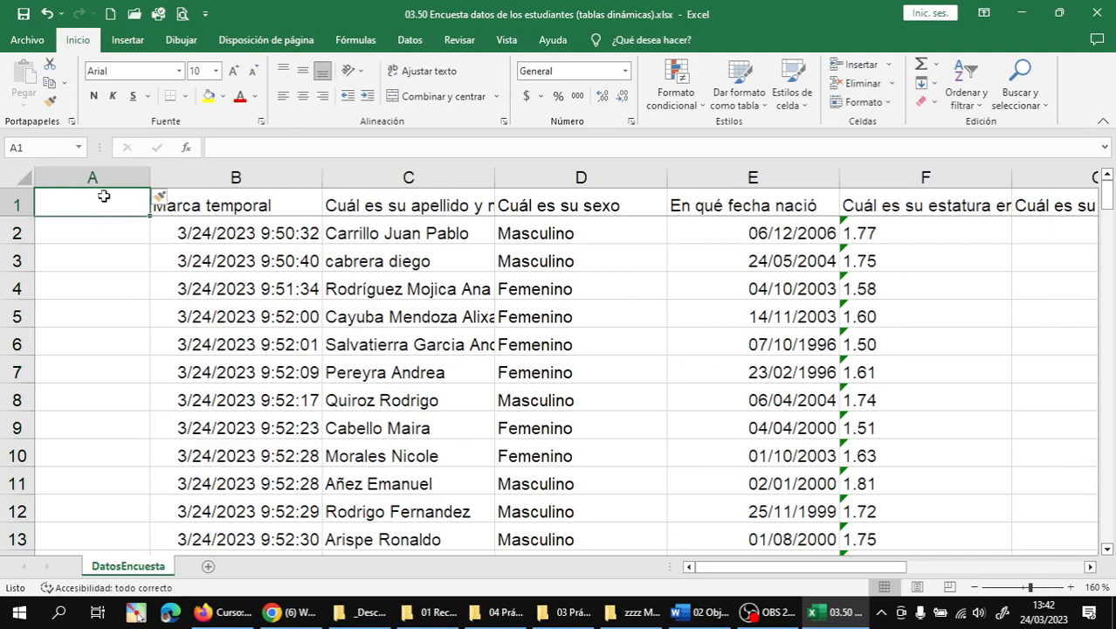
click(88, 232)
click(88, 203)
text(Nú)
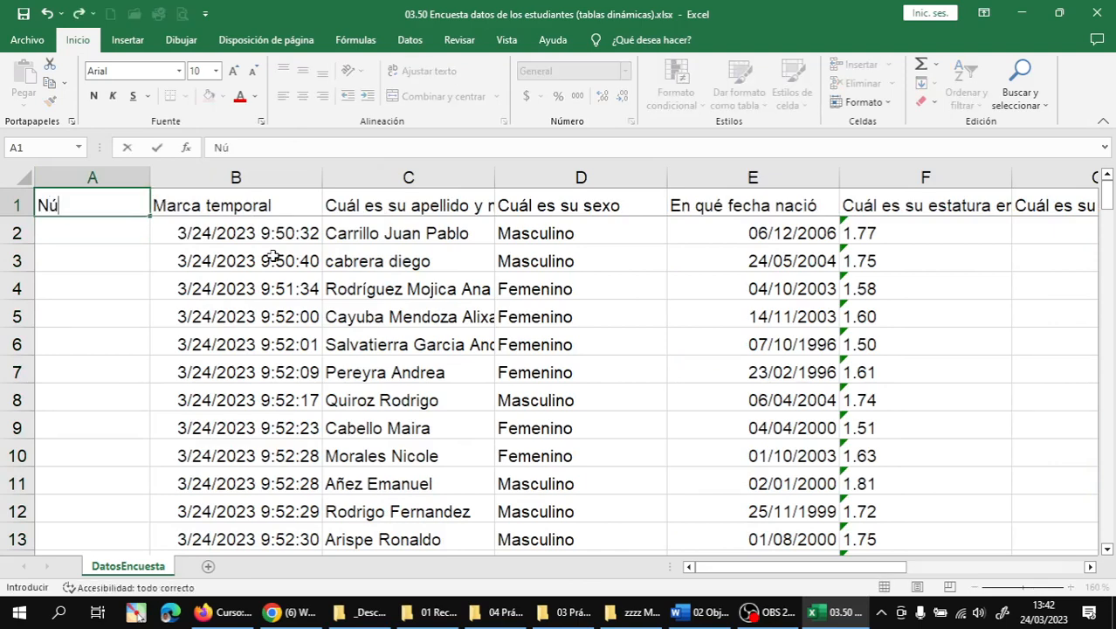
text(mero de encuesta)
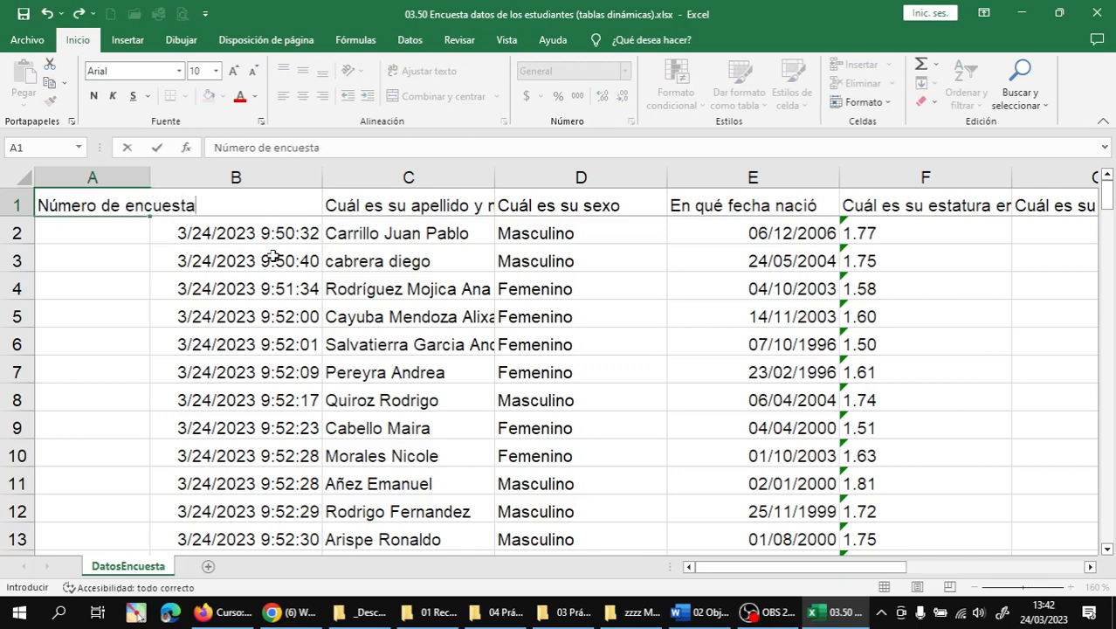
key(Return)
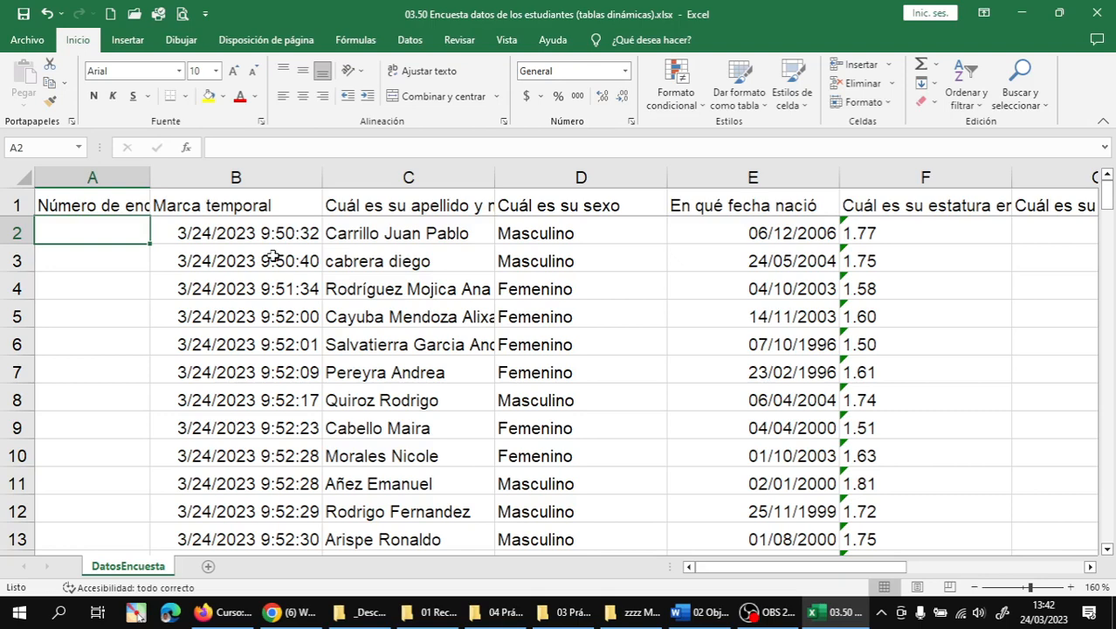
- Fill column A with survey numbers 1 to 145 from a 1, 2 seed and centre them
text(1)
key(Return)
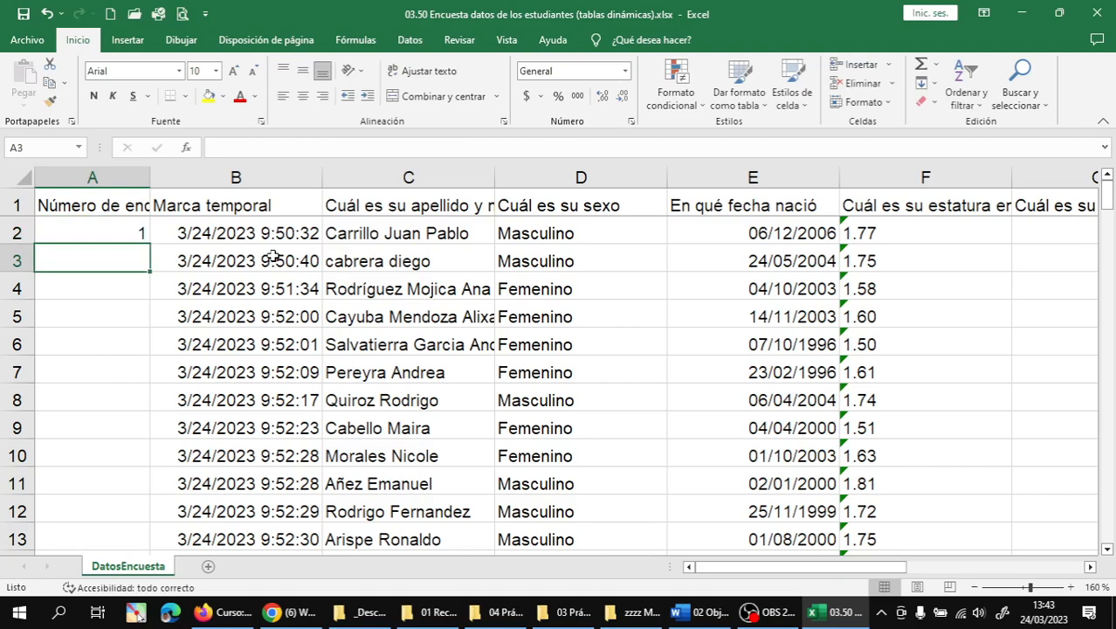
text(2)
key(Return)
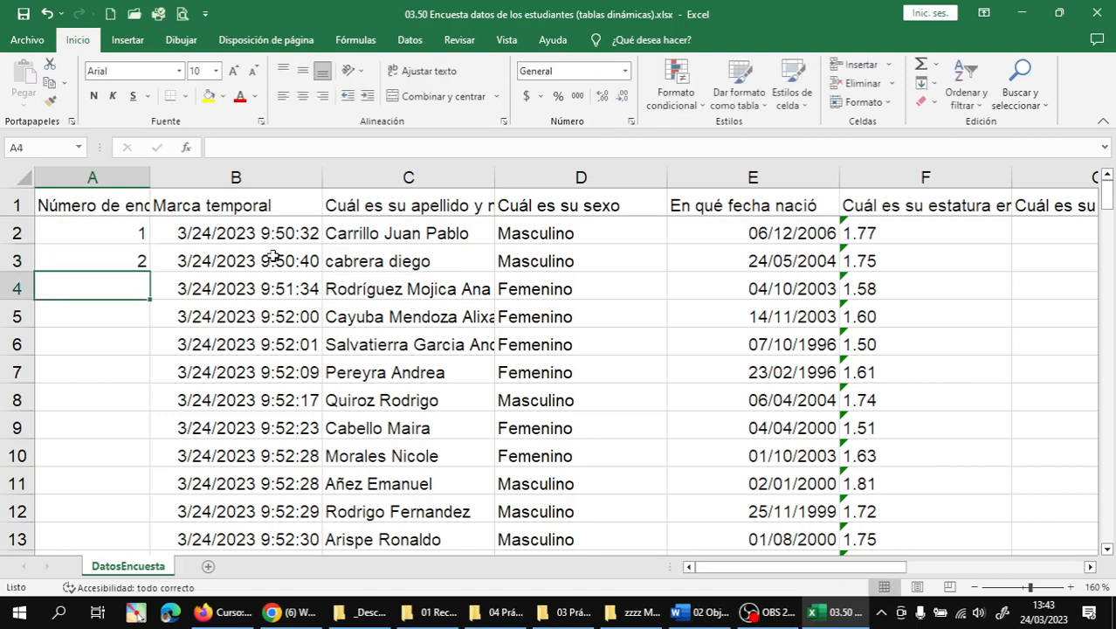
key(Up)
key(Up)
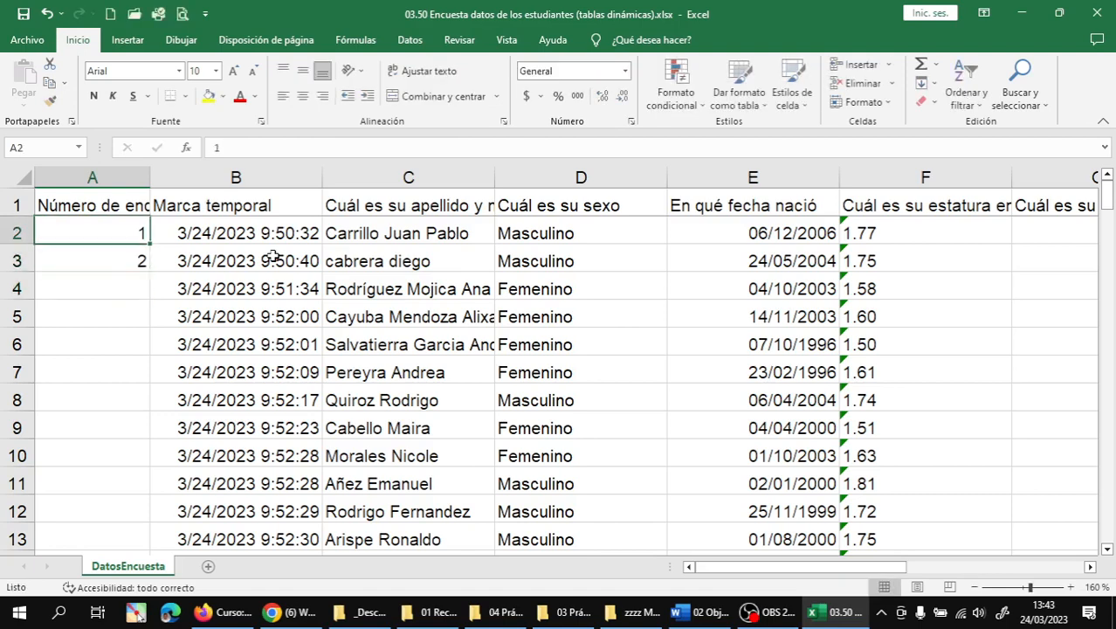
key(shift+Down)
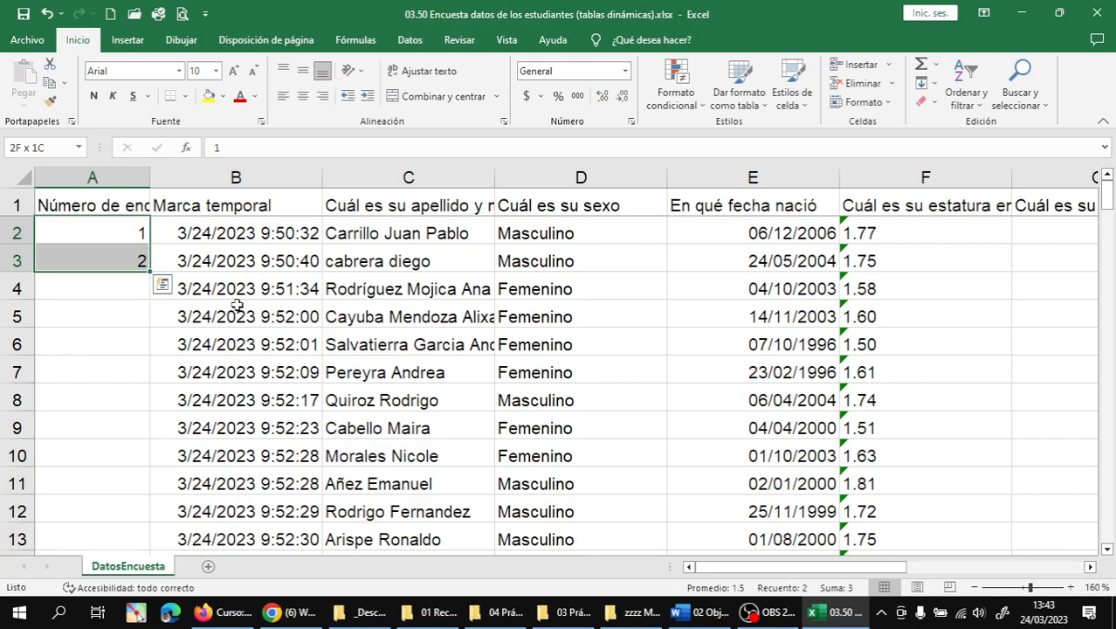
double_click(148, 273)
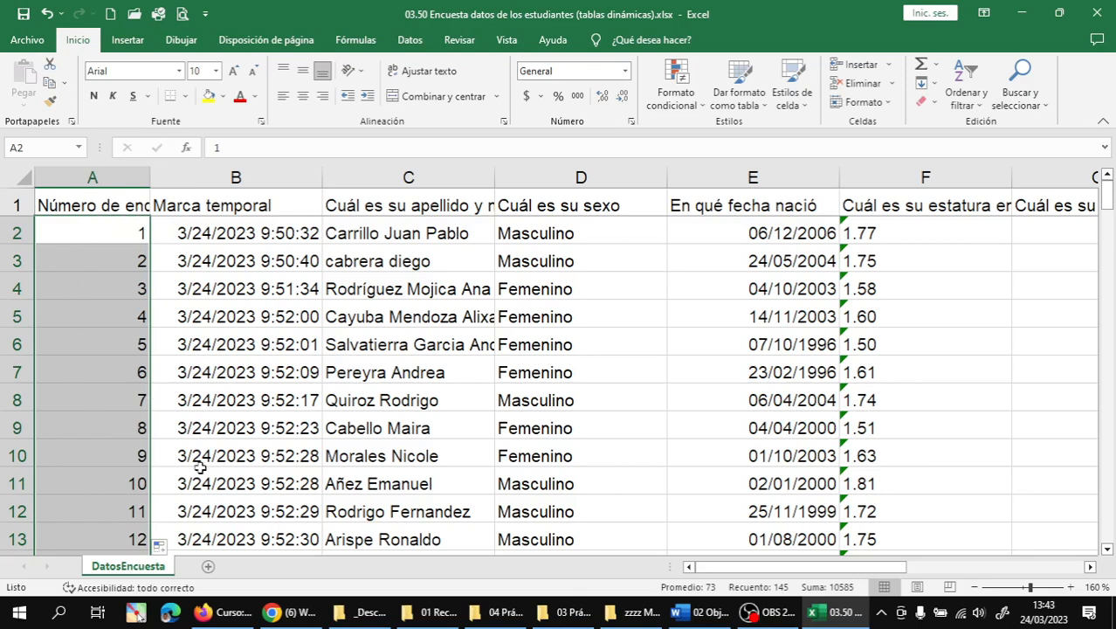
click(303, 96)
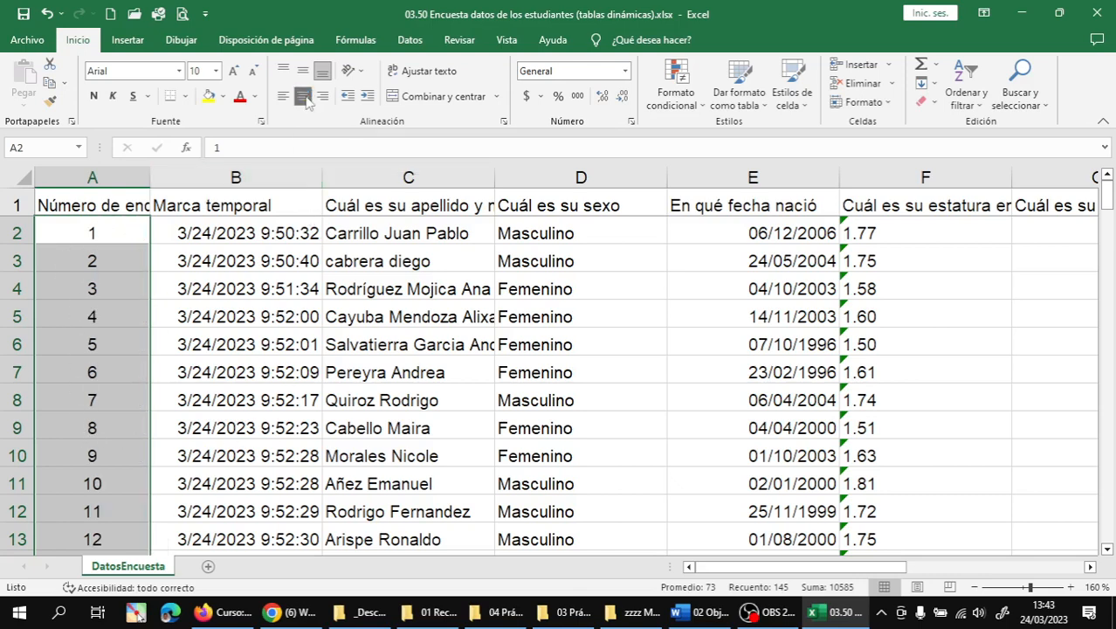
click(125, 278)
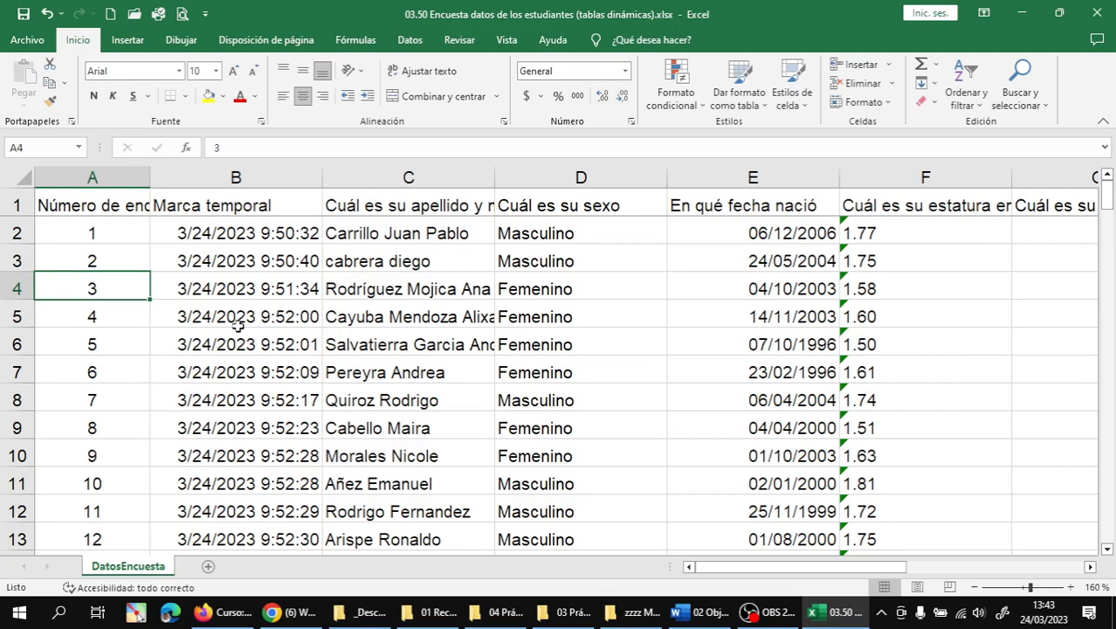
click(115, 208)
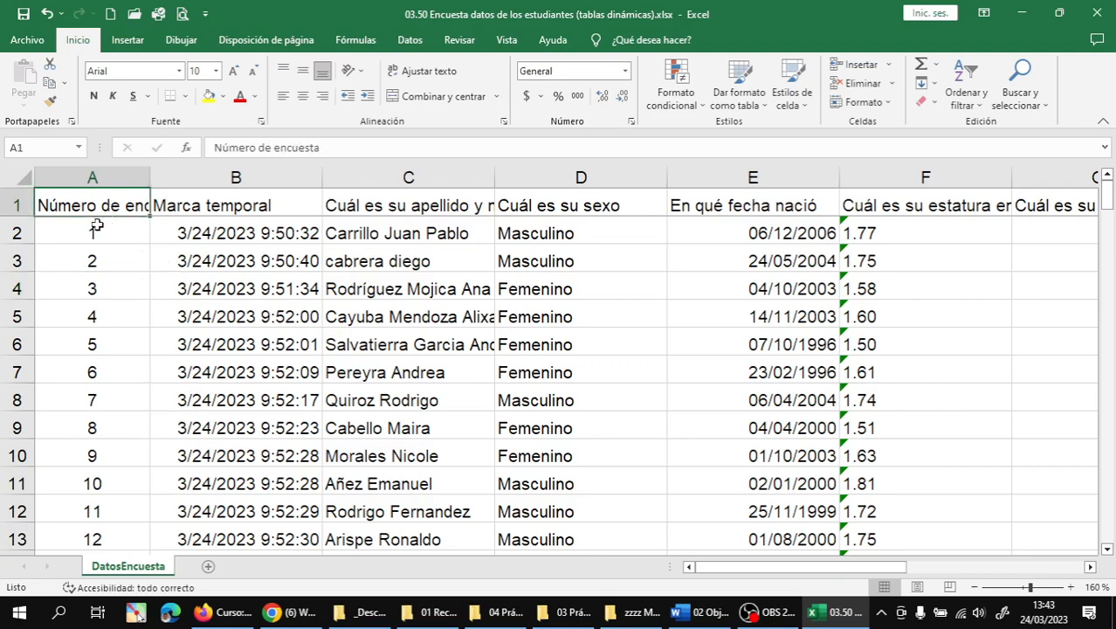
- Check row 2's answers and move to the first height value, 1.77 in F2
click(95, 227)
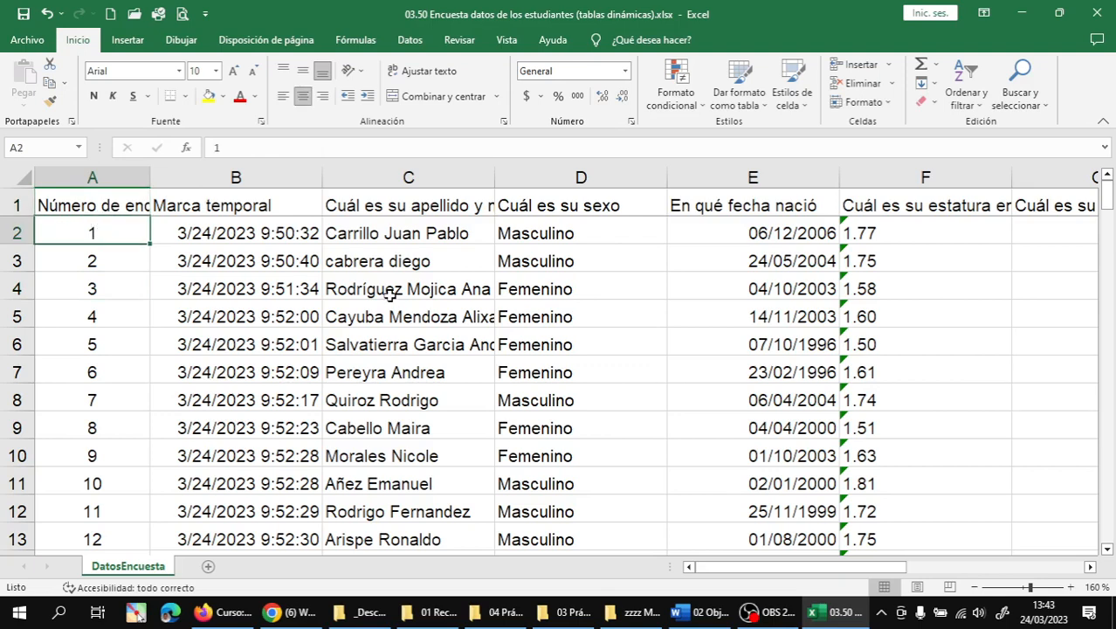
key(Right)
key(Right)
key(Right)
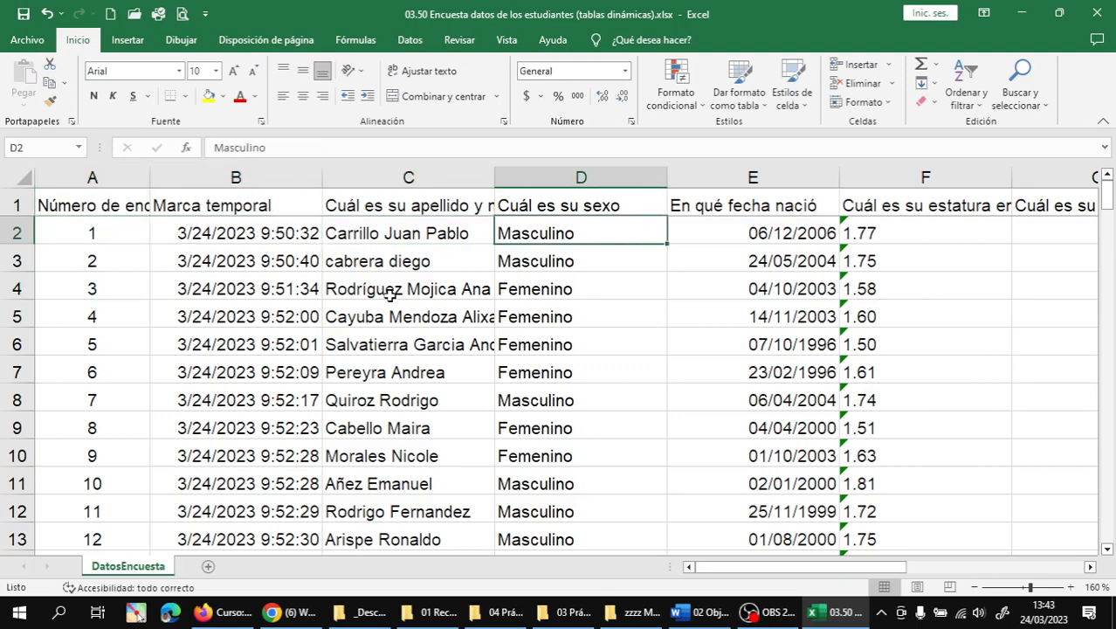
key(Right)
key(Right)
key(Right)
key(Right)
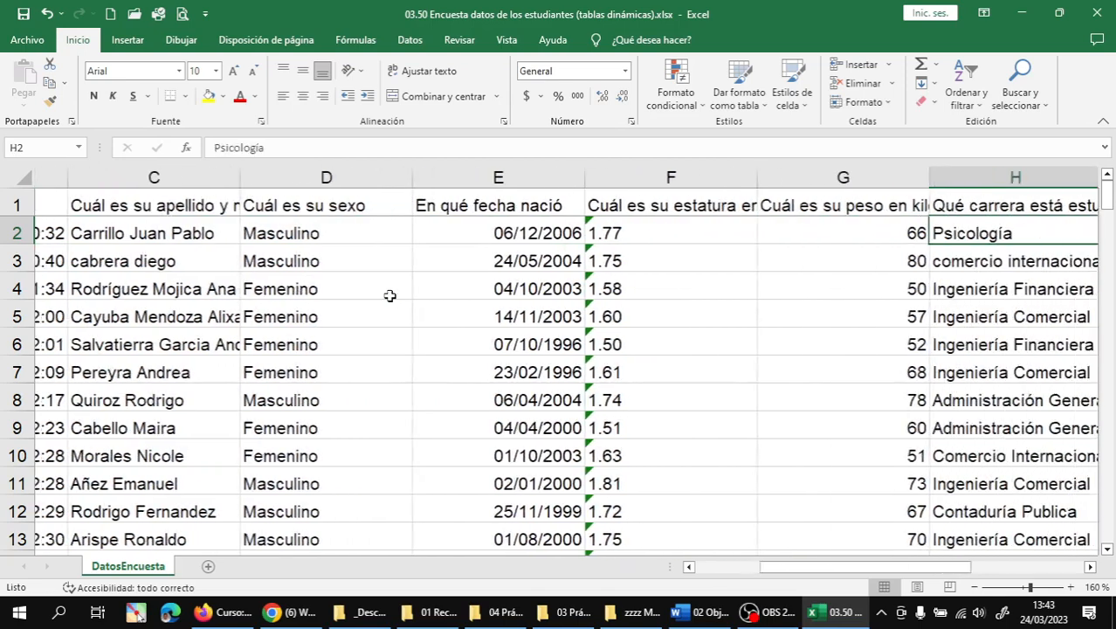
key(Right)
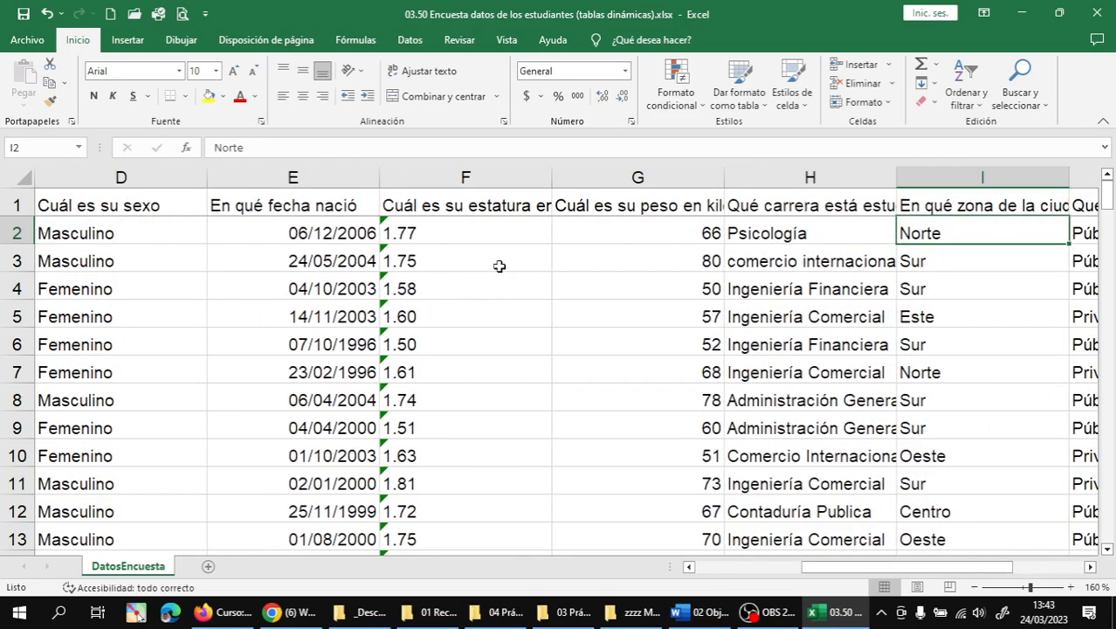
click(464, 234)
click(465, 208)
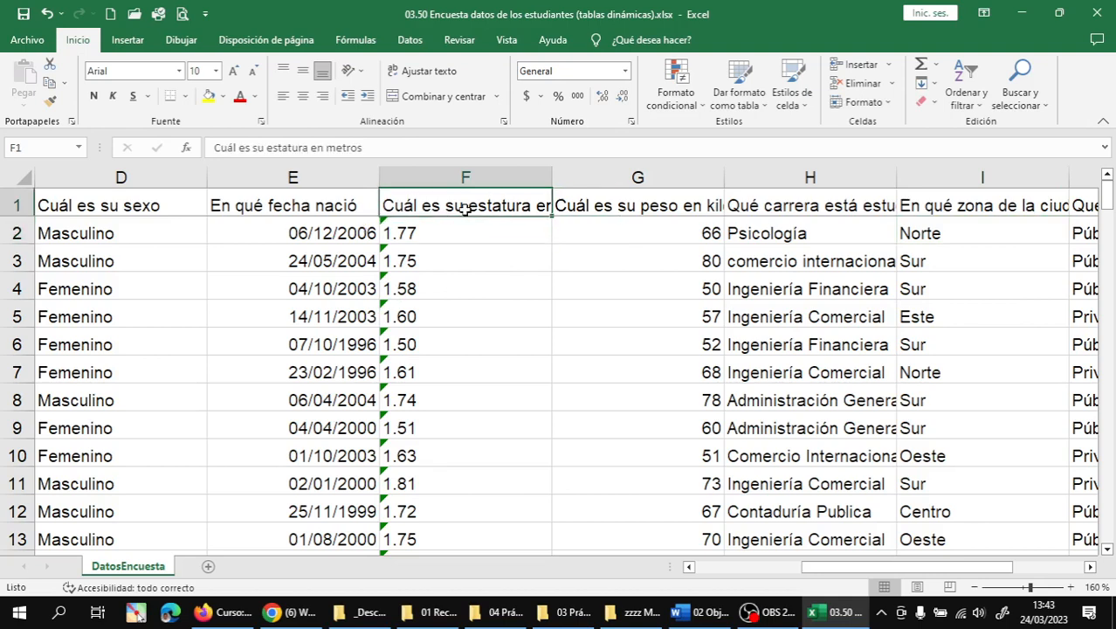
click(453, 225)
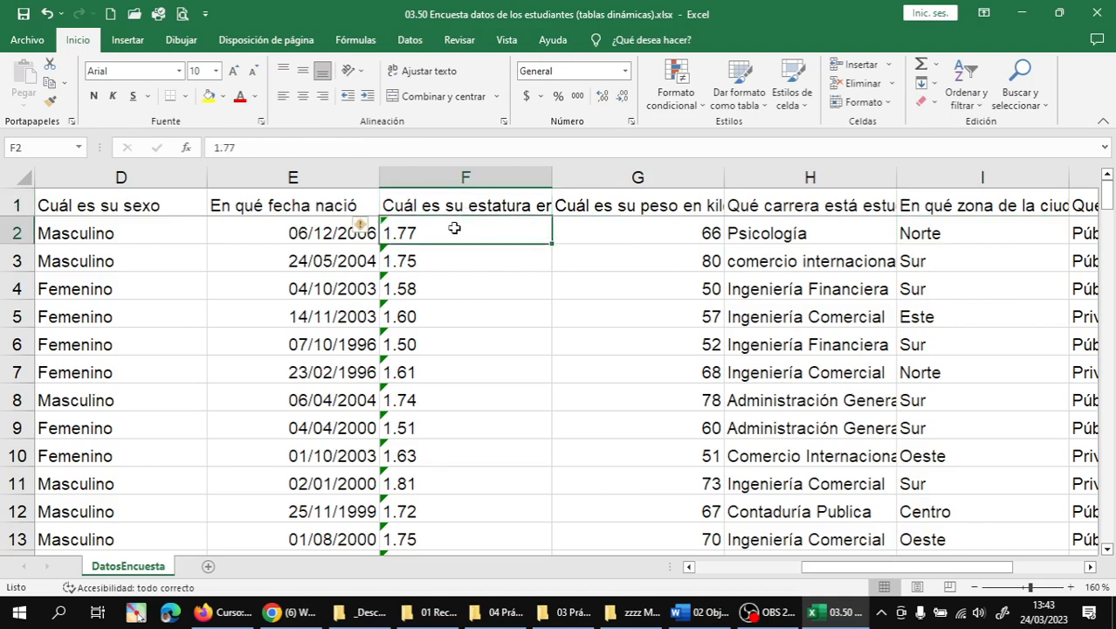
- Review the height values and select F2:F146
scroll(436, 305, down, 7)
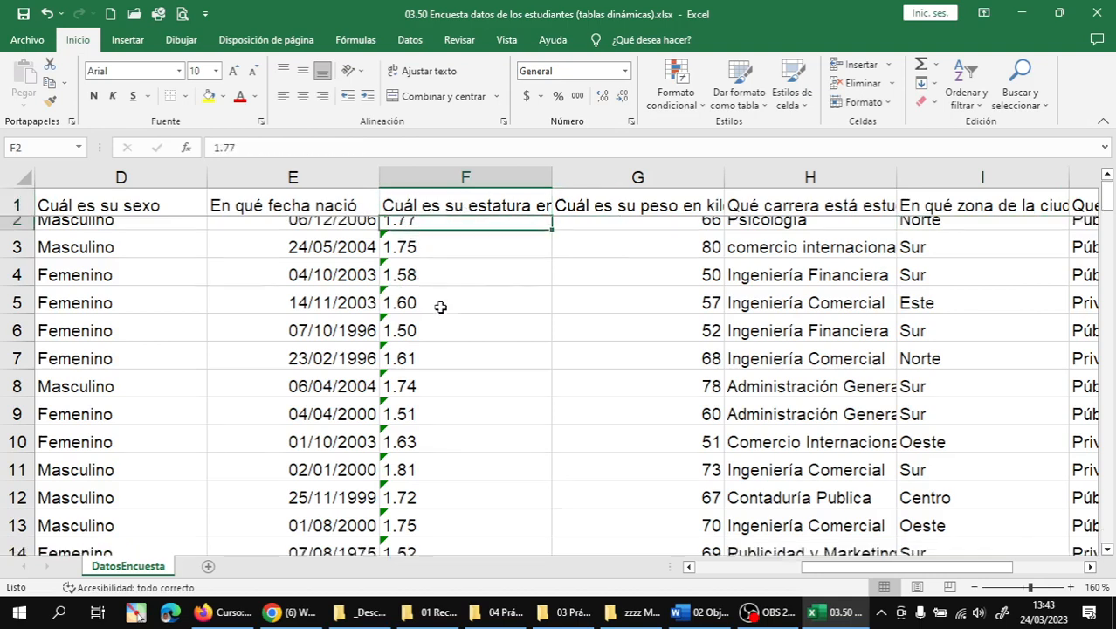
scroll(437, 303, down, 2)
scroll(435, 296, up, 4)
scroll(436, 297, down, 7)
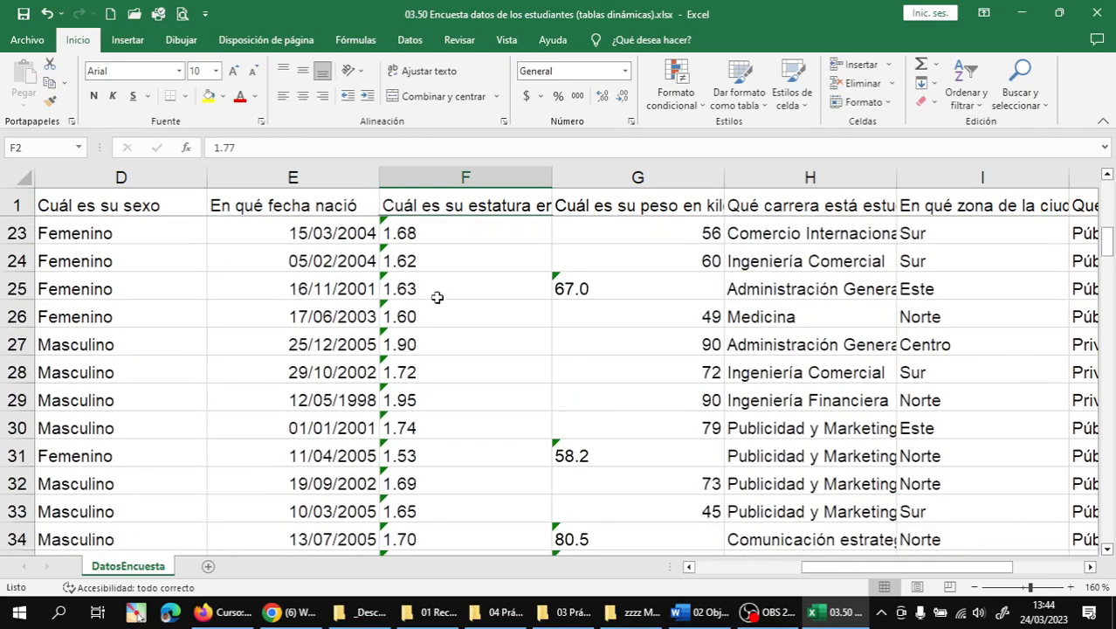
scroll(439, 296, down, 13)
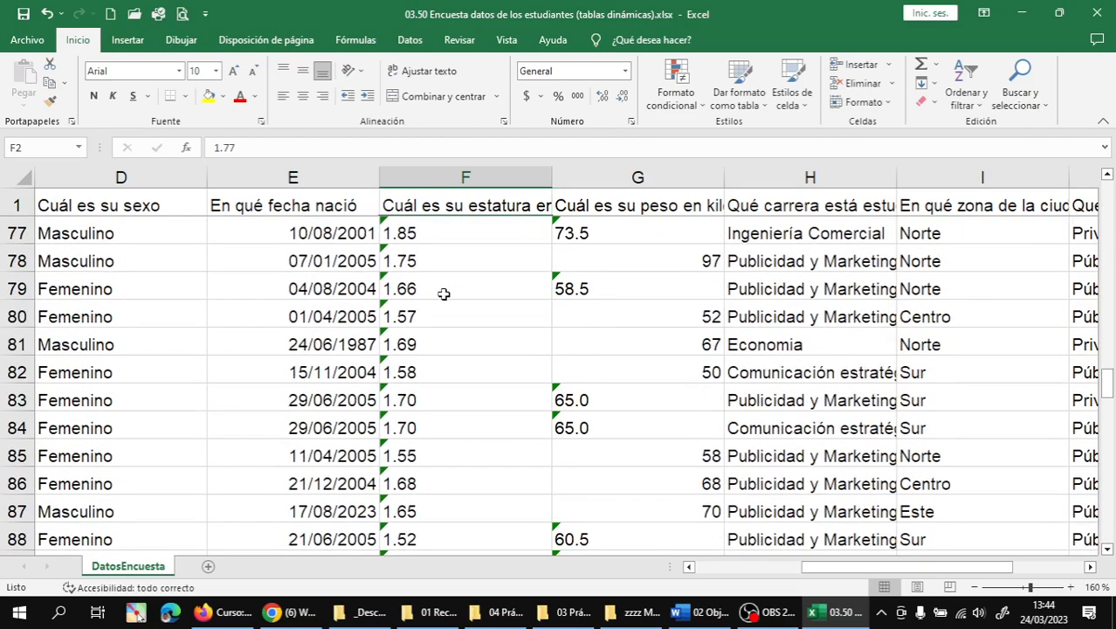
scroll(451, 295, up, 4)
scroll(450, 295, up, 20)
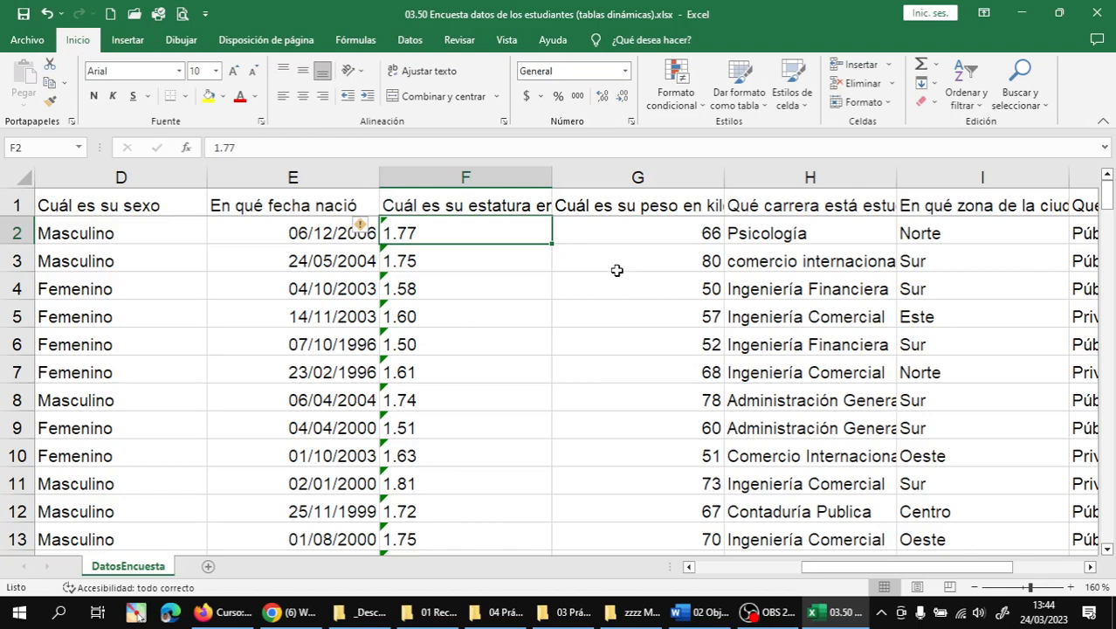
key(ctrl+shift+Down)
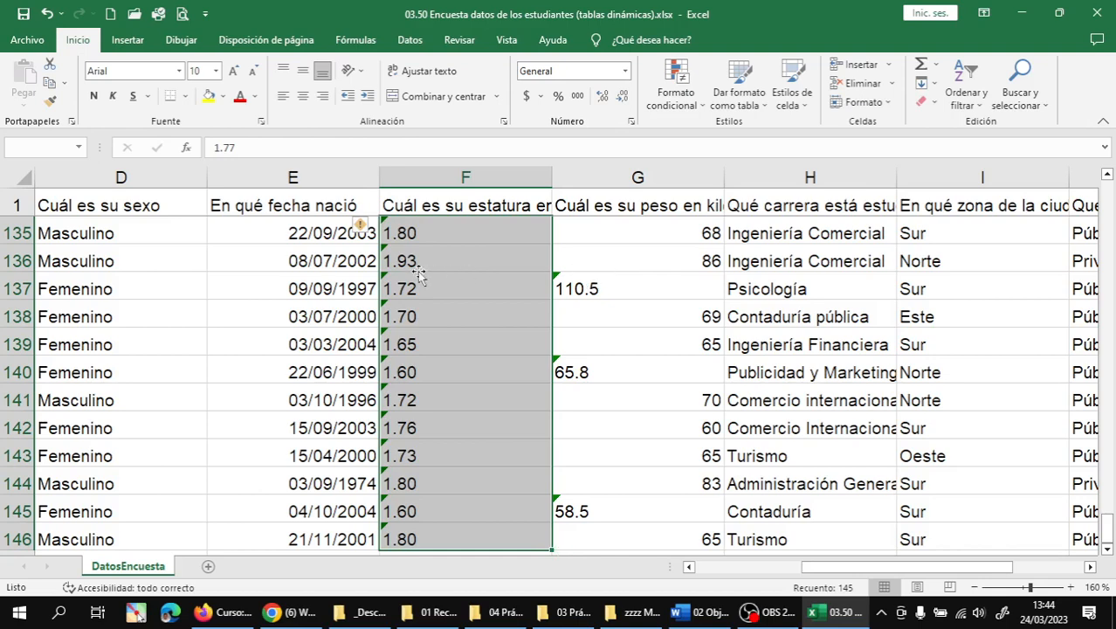
- Convert the selected heights from text to numbers and check the converted values
mouse_move(362, 228)
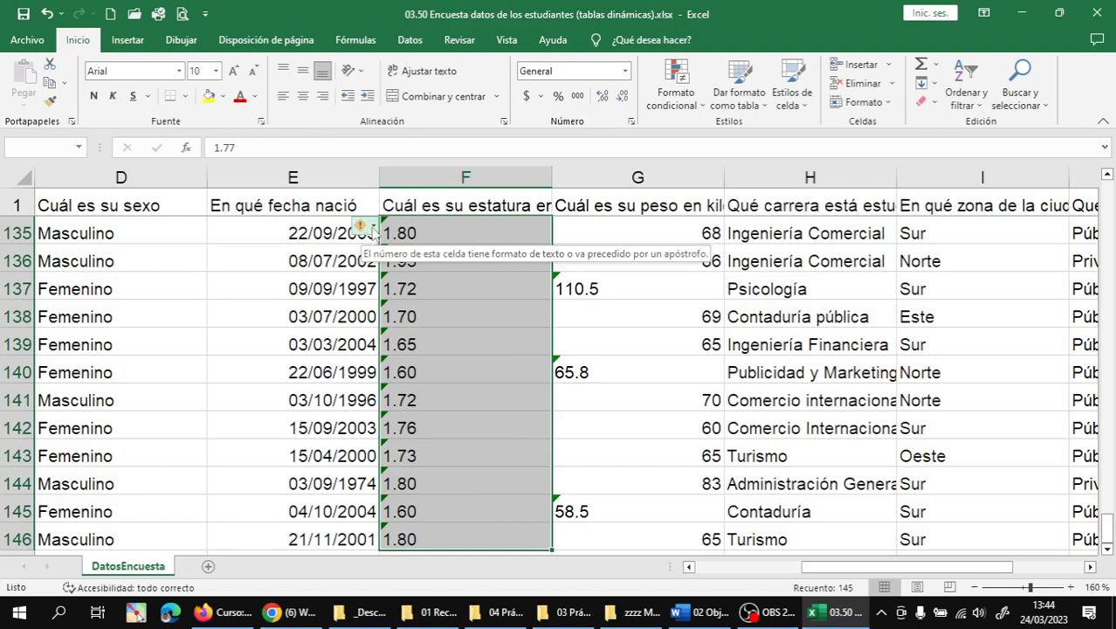
click(373, 229)
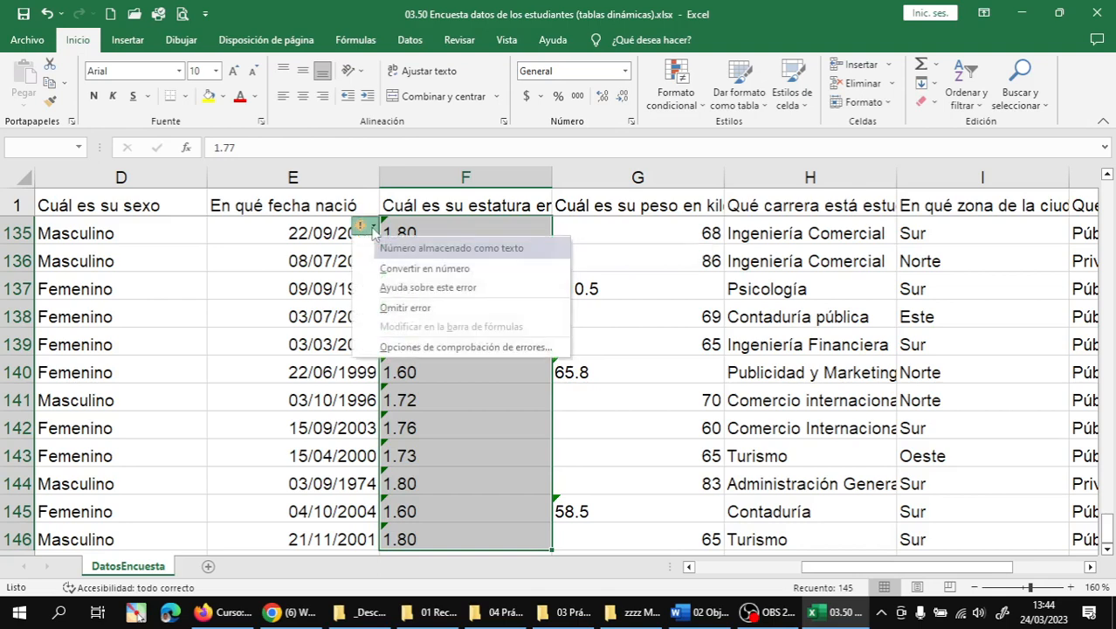
click(426, 271)
click(467, 291)
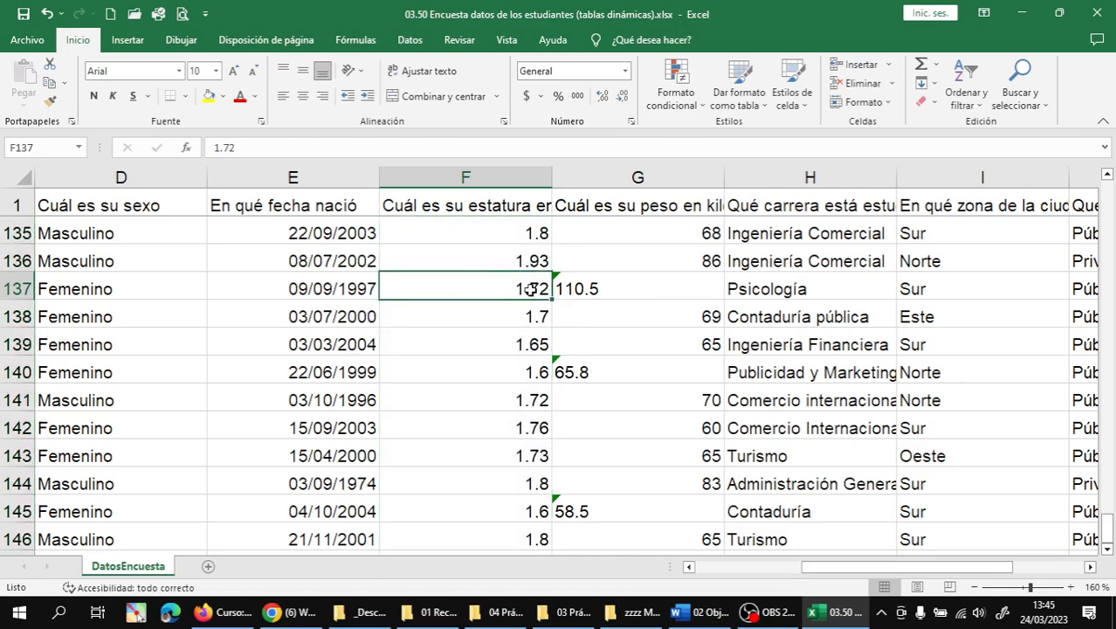
key(ctrl+Up)
key(Down)
key(Down)
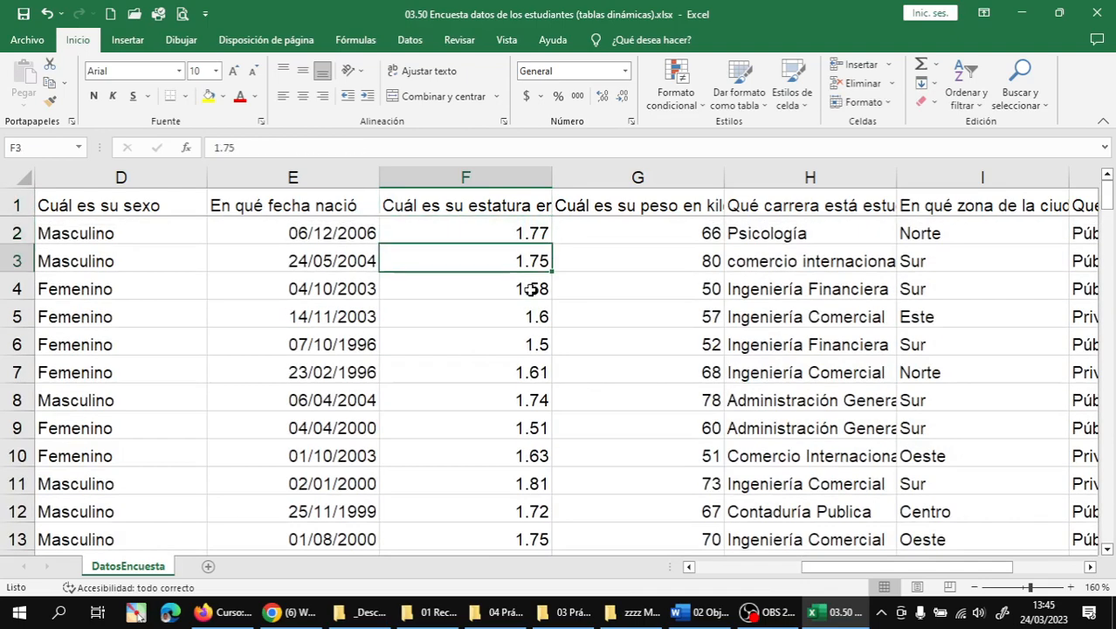
key(Down)
key(Down)
key(Down)
key(Down)
key(Down)
key(Up)
key(Up)
key(Up)
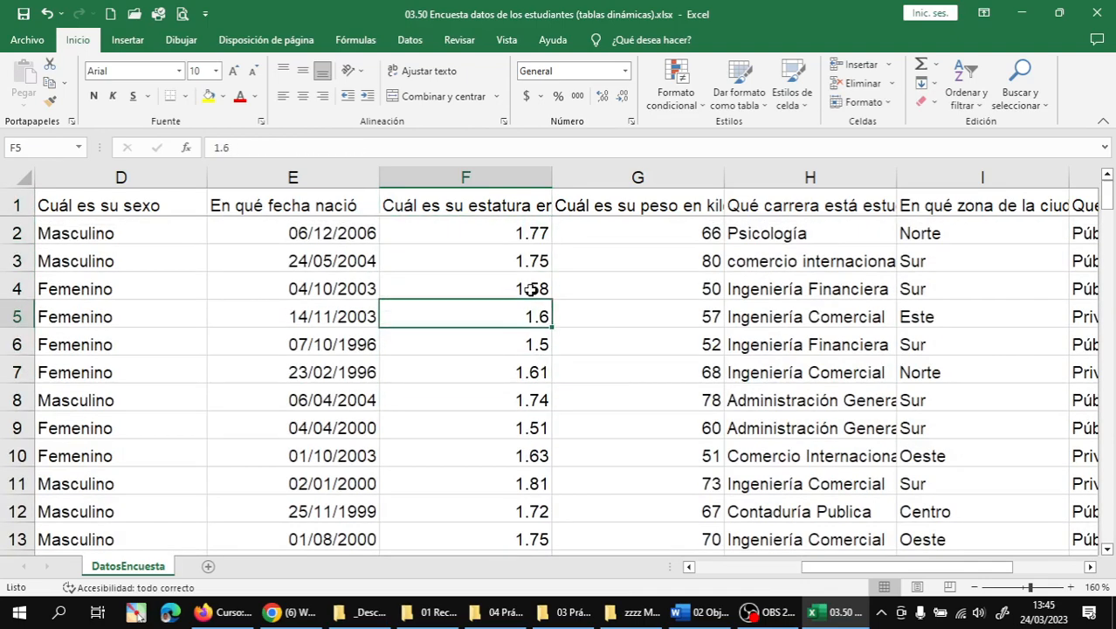
key(Up)
key(Up)
key(Up)
key(Down)
key(Down)
key(Down)
key(Down)
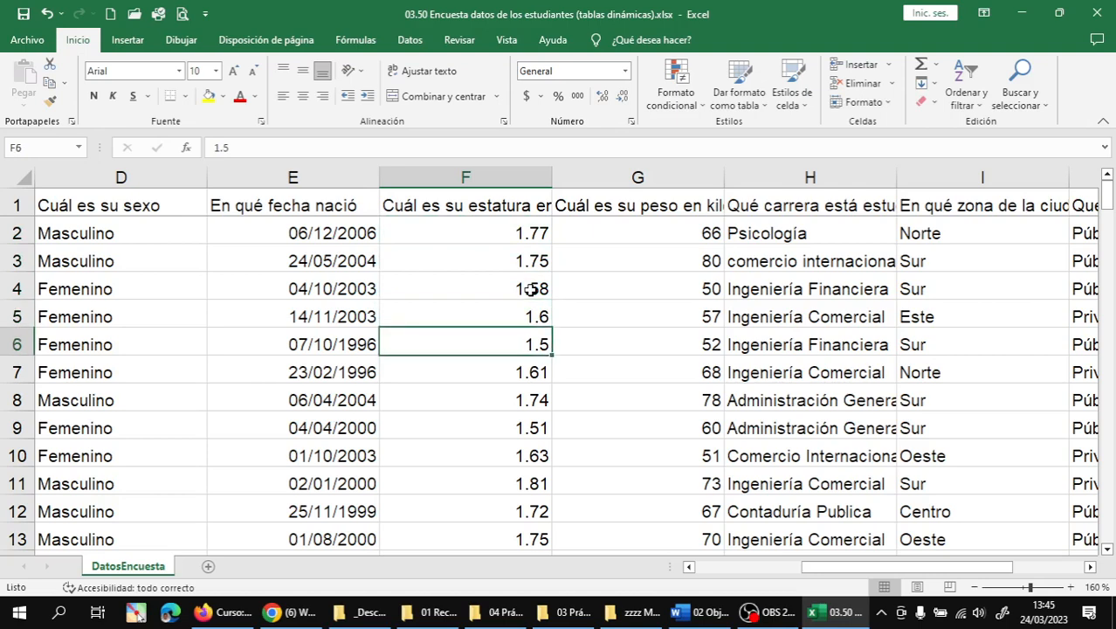
key(Up)
key(Up)
key(Up)
key(Up)
key(Up)
key(Down)
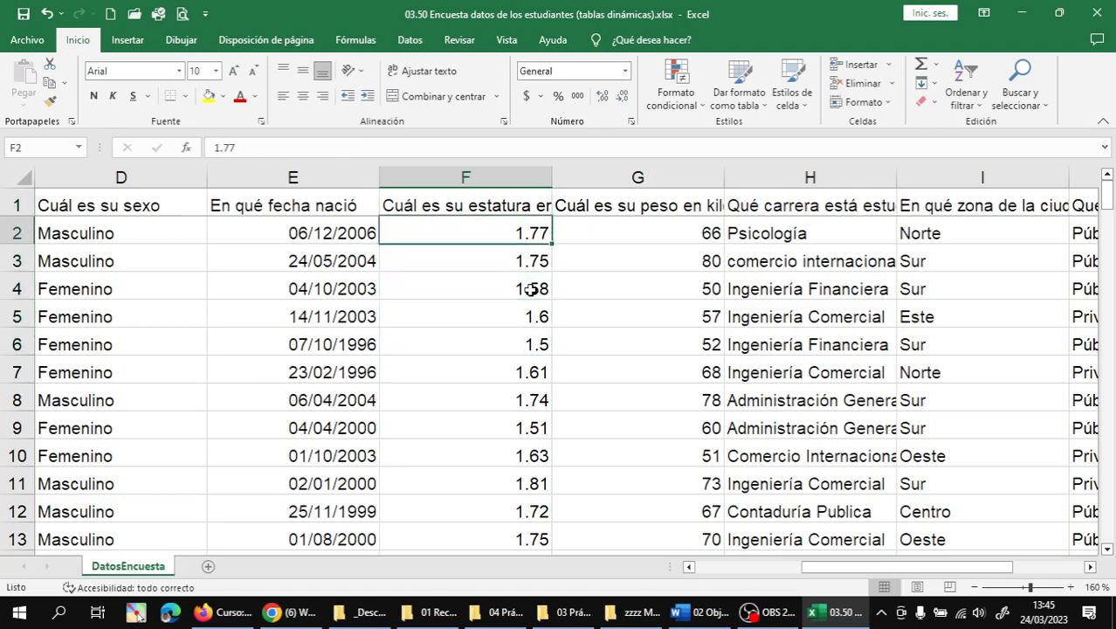
key(Up)
key(Down)
- Format heights F2:F146 as Number with two decimals, e.g. 1.80 and 1.60
key(ctrl+shift+Down)
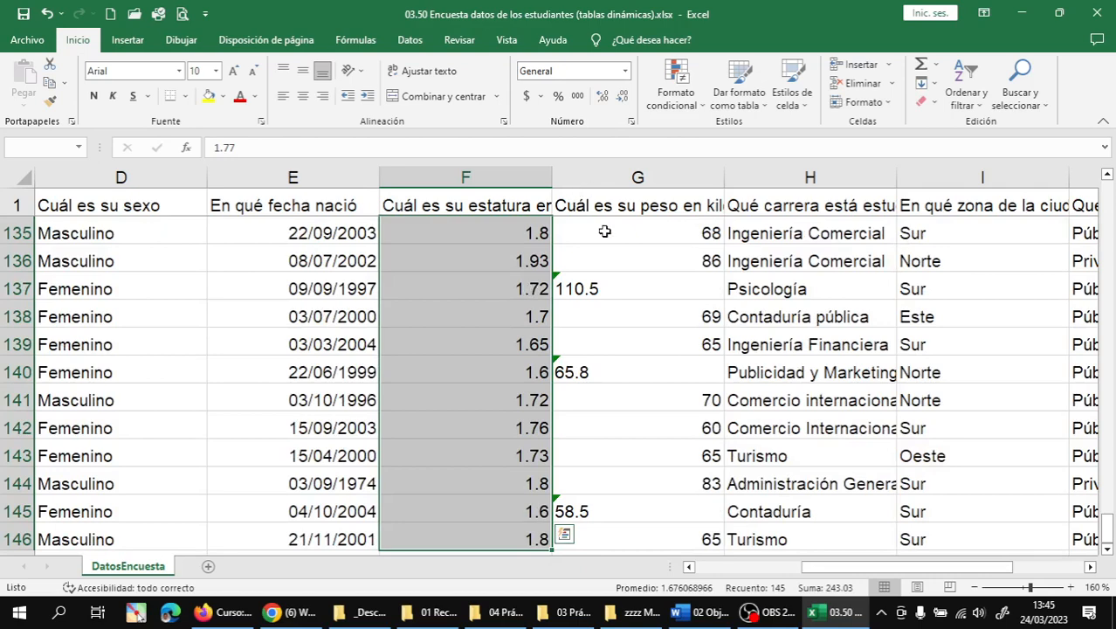
click(604, 99)
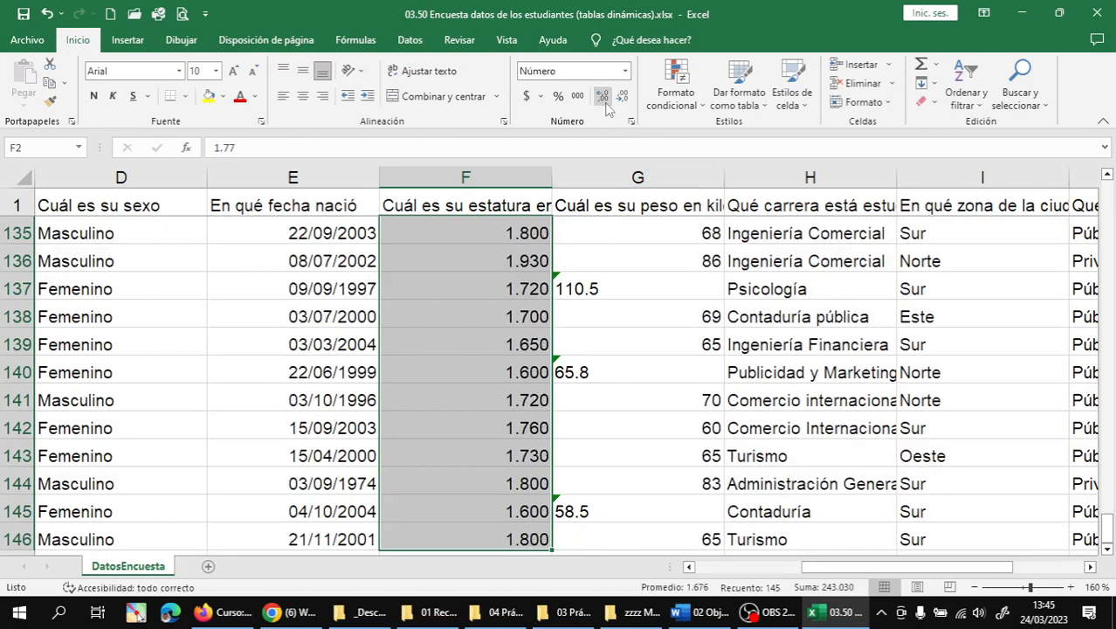
click(623, 98)
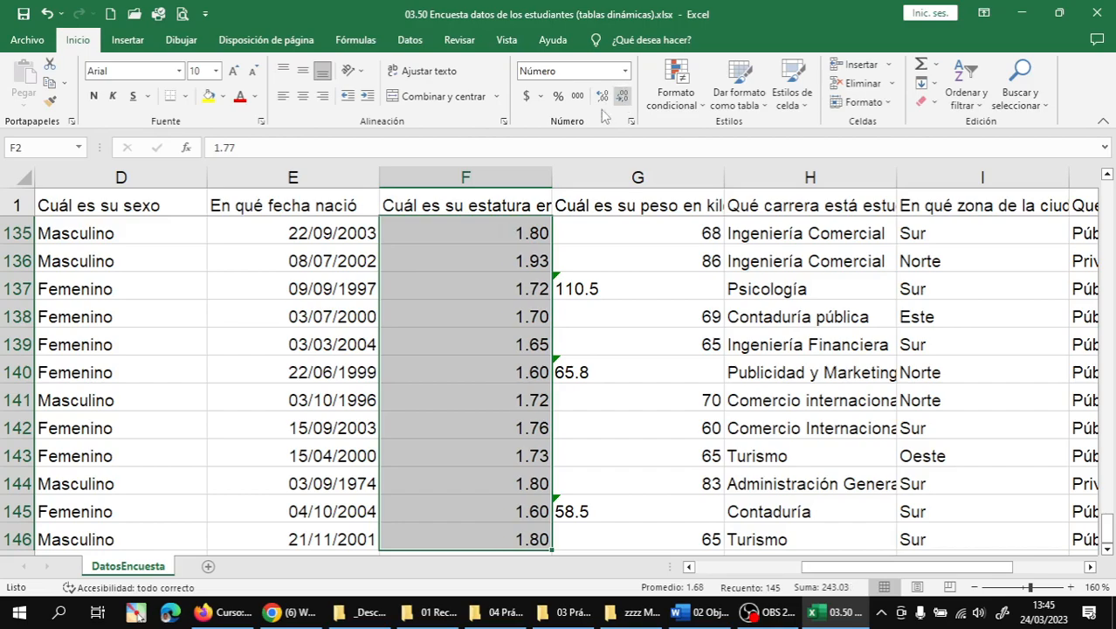
click(515, 346)
scroll(511, 340, up, 12)
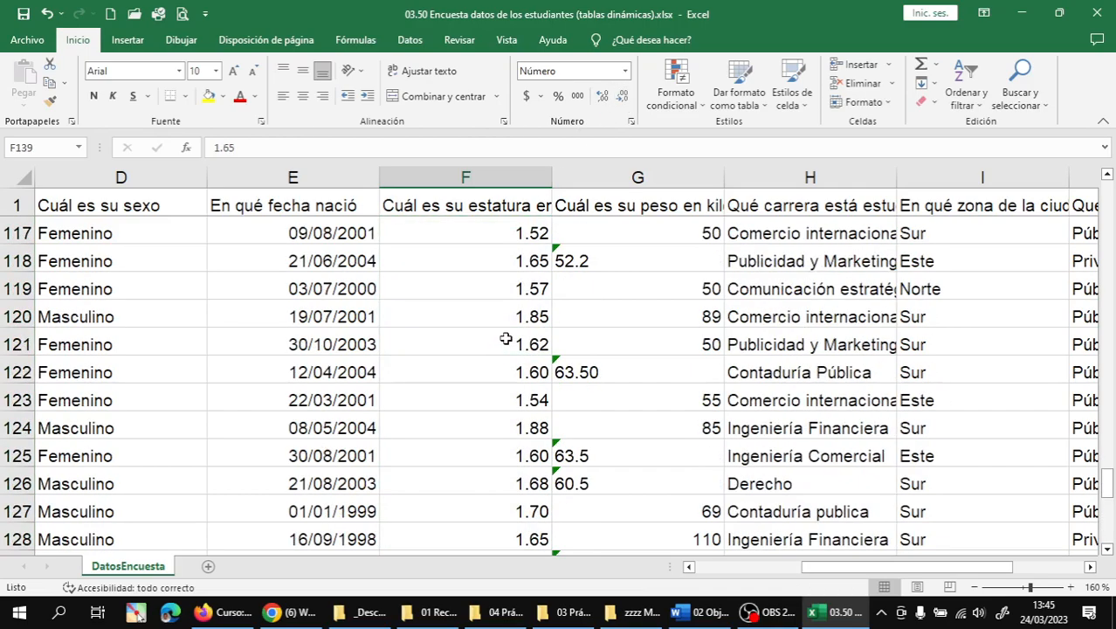
scroll(509, 335, up, 17)
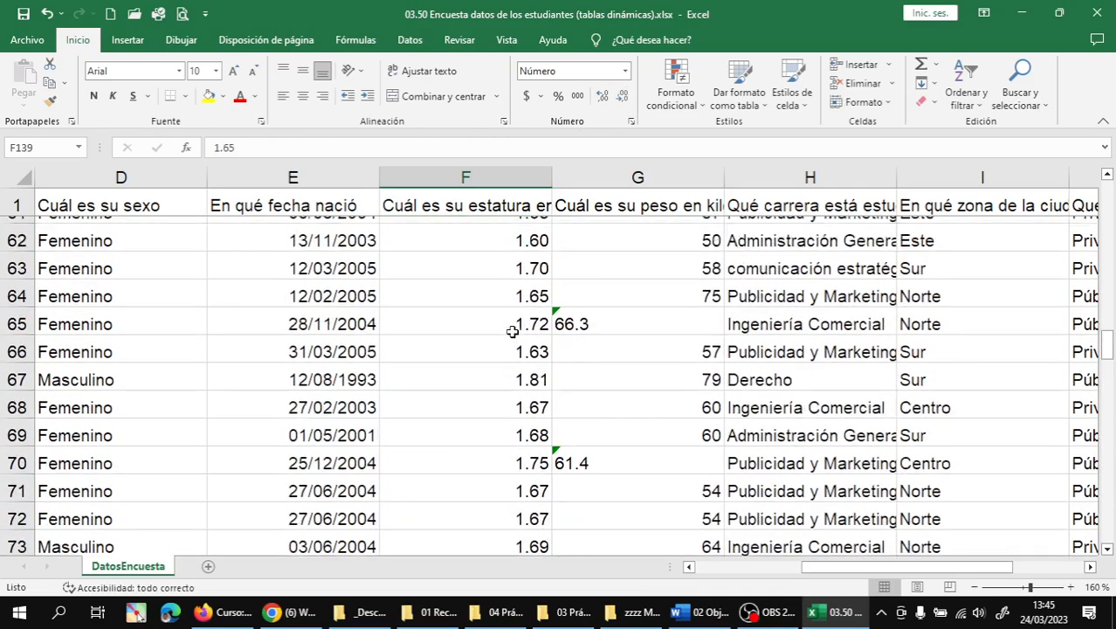
scroll(513, 332, up, 15)
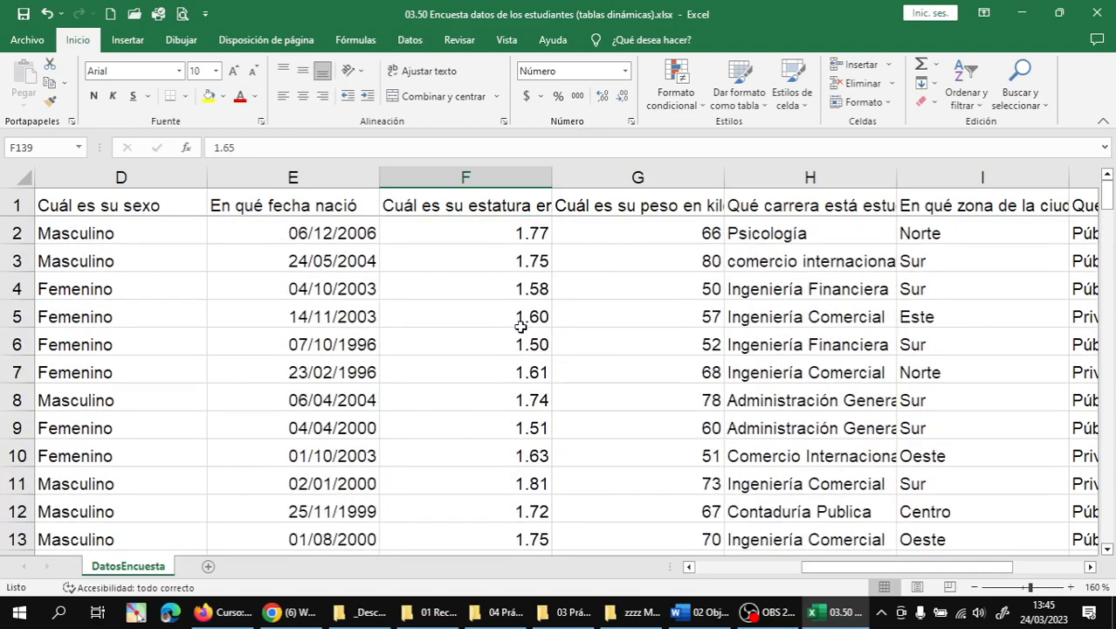
scroll(611, 319, down, 4)
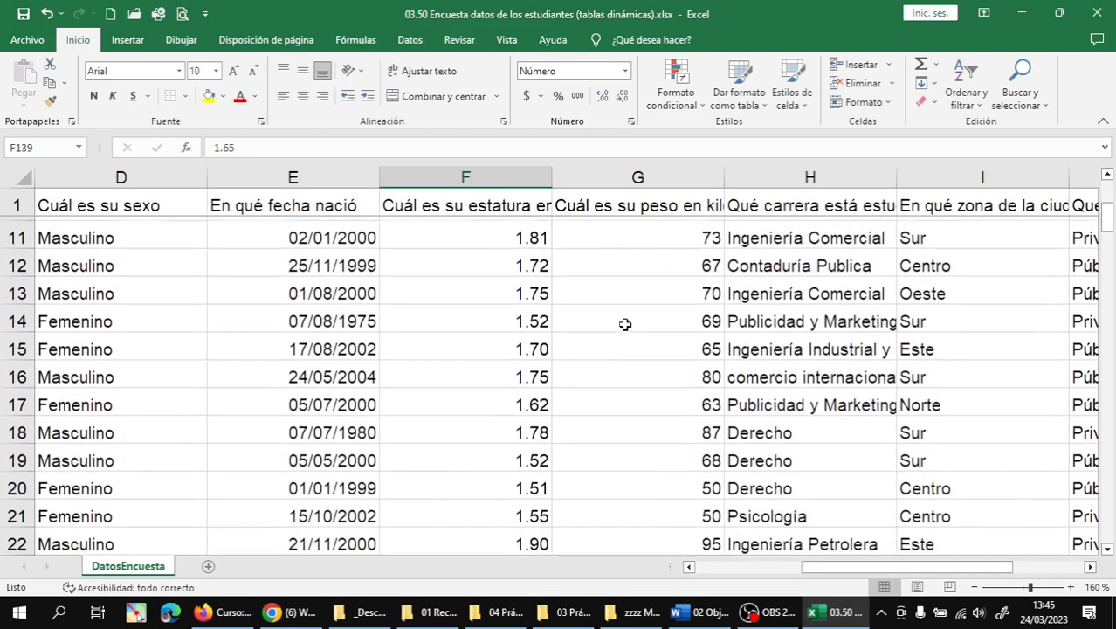
scroll(626, 324, down, 3)
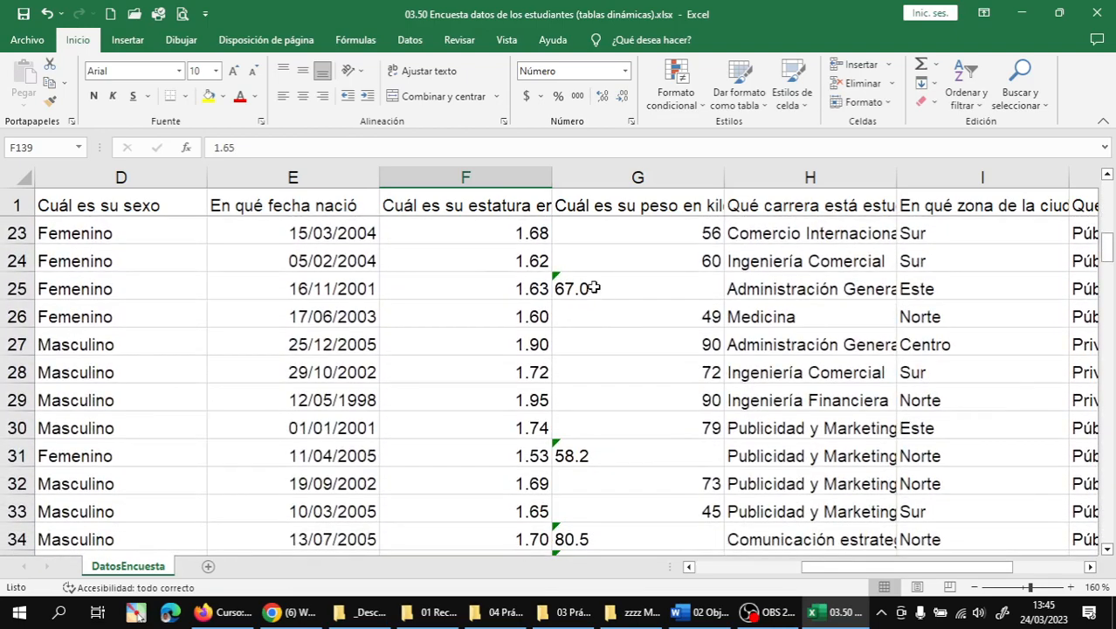
- Convert the text-stored weights 67.0 in G25 and 58.2 in G31 to numbers
click(593, 288)
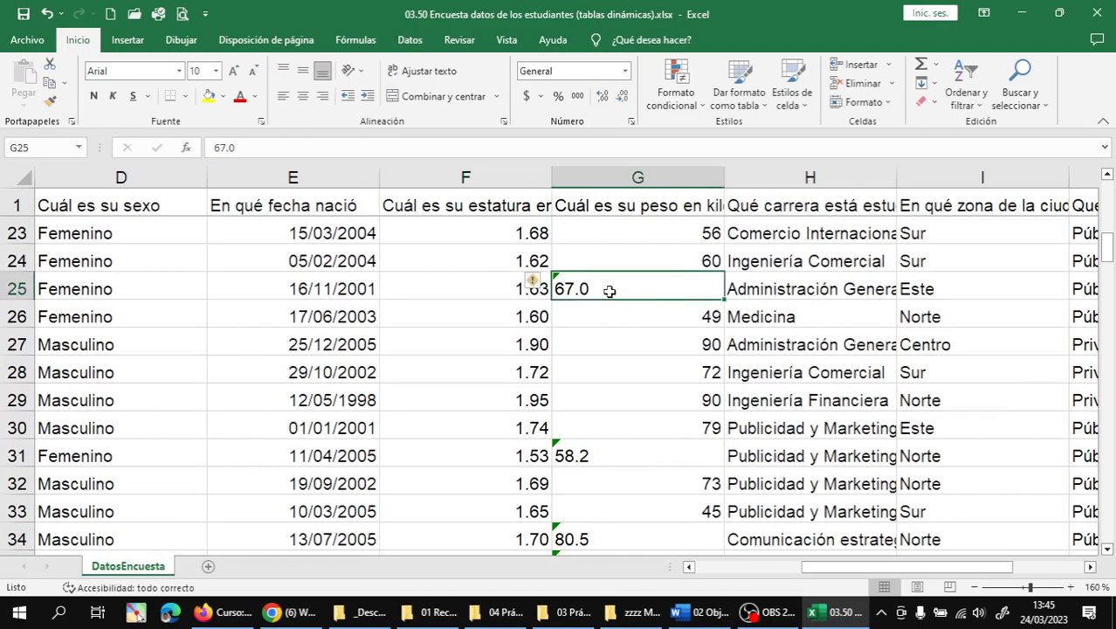
click(537, 286)
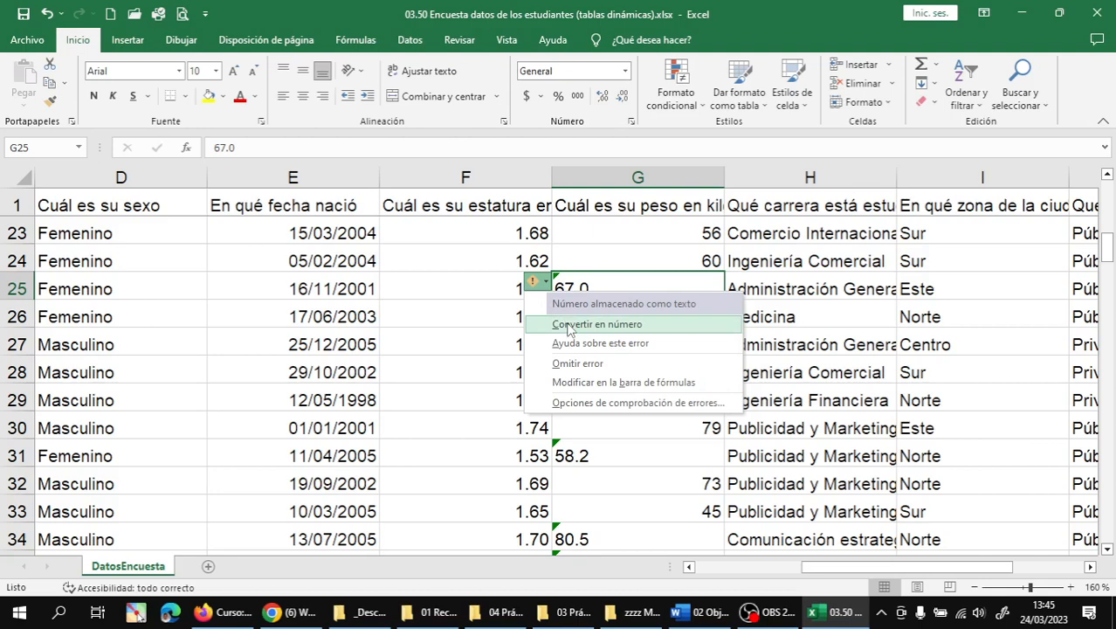
click(570, 326)
scroll(593, 323, down, 2)
click(554, 289)
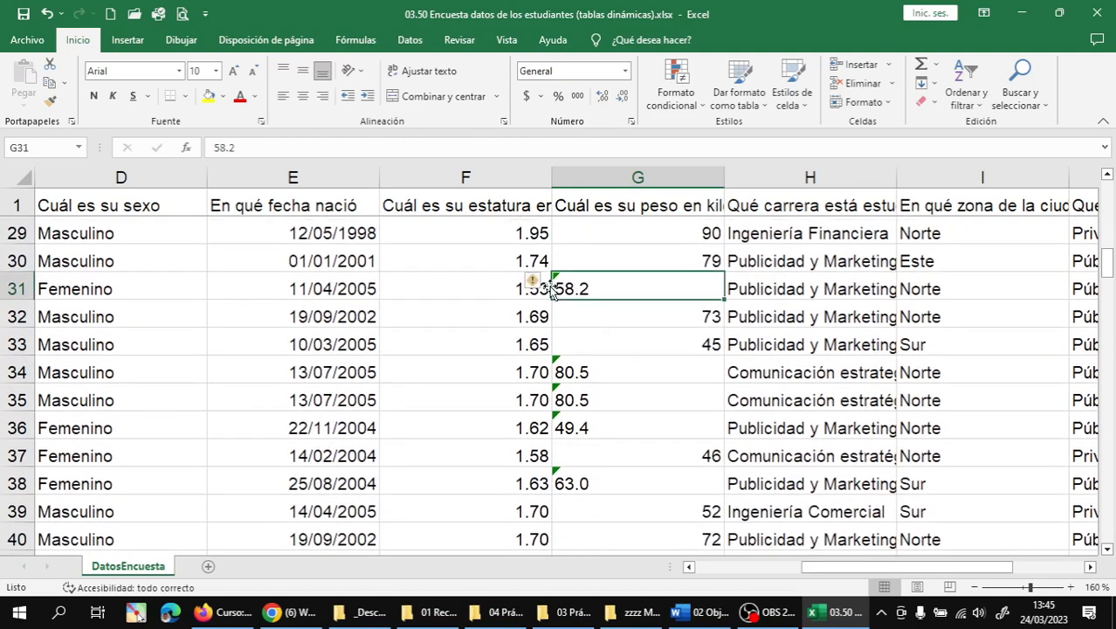
click(549, 289)
click(554, 289)
click(539, 286)
click(567, 329)
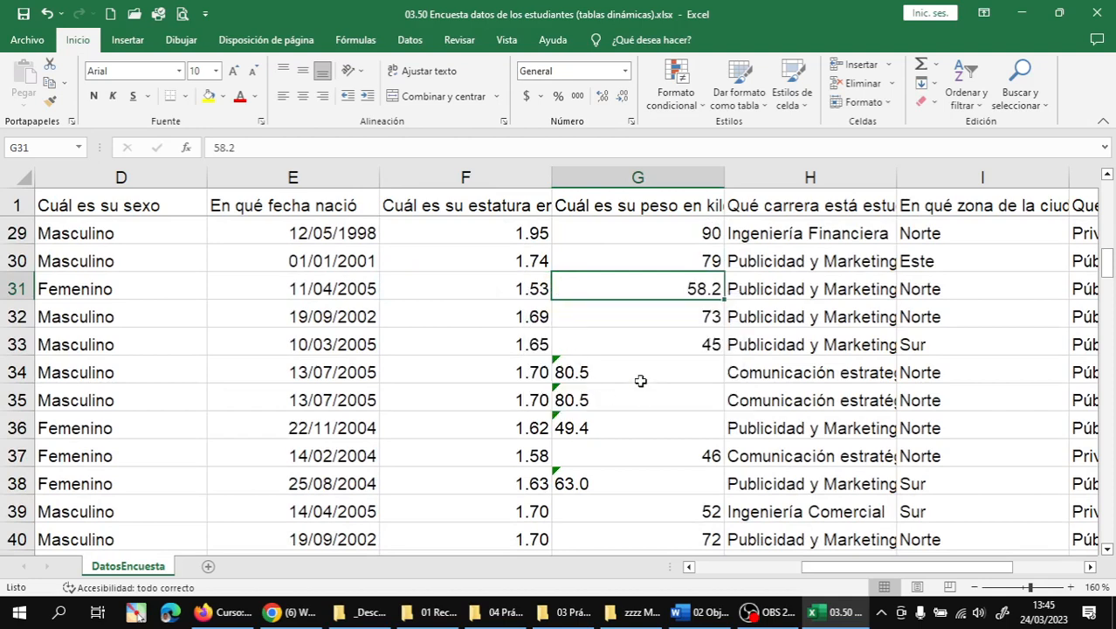
- Convert the weights from G34 down to G146 from text to numbers in one go
scroll(640, 381, down, 1)
click(602, 290)
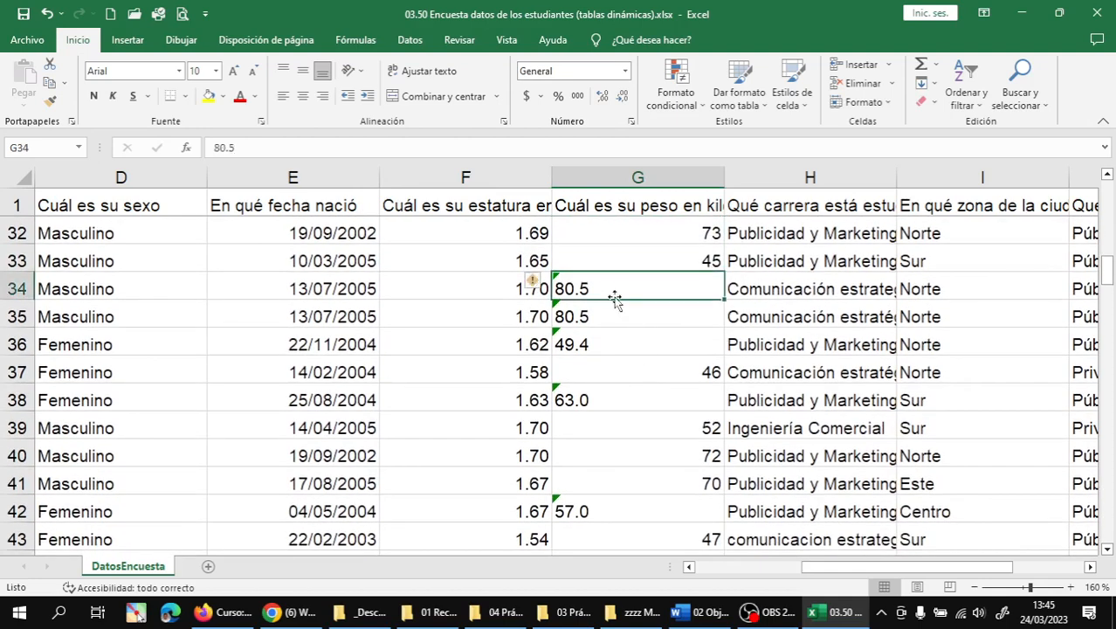
click(594, 346)
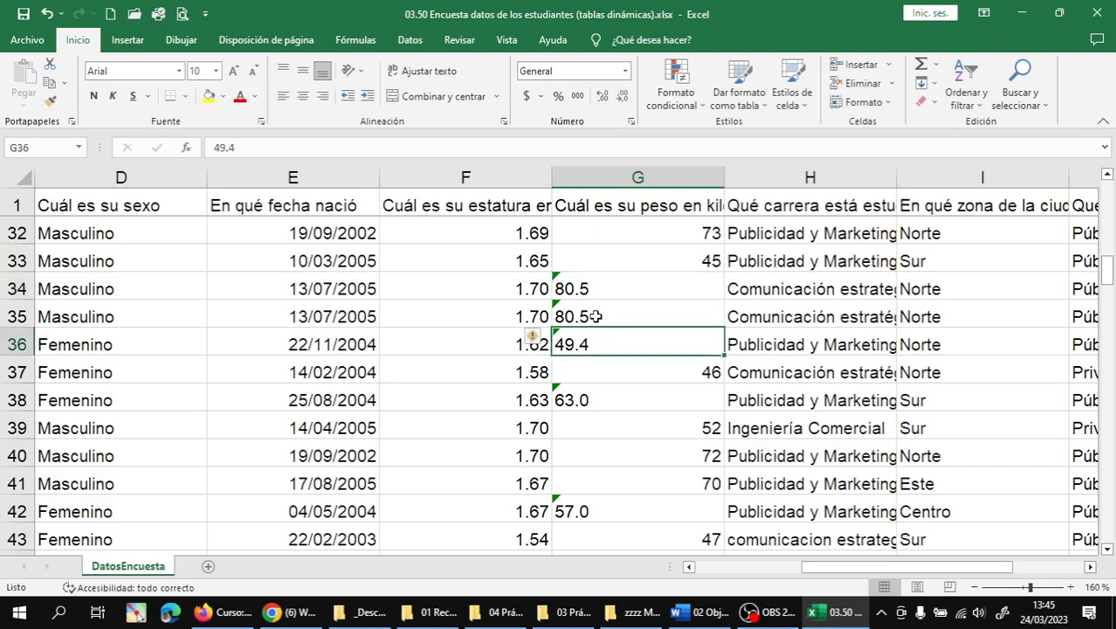
click(613, 284)
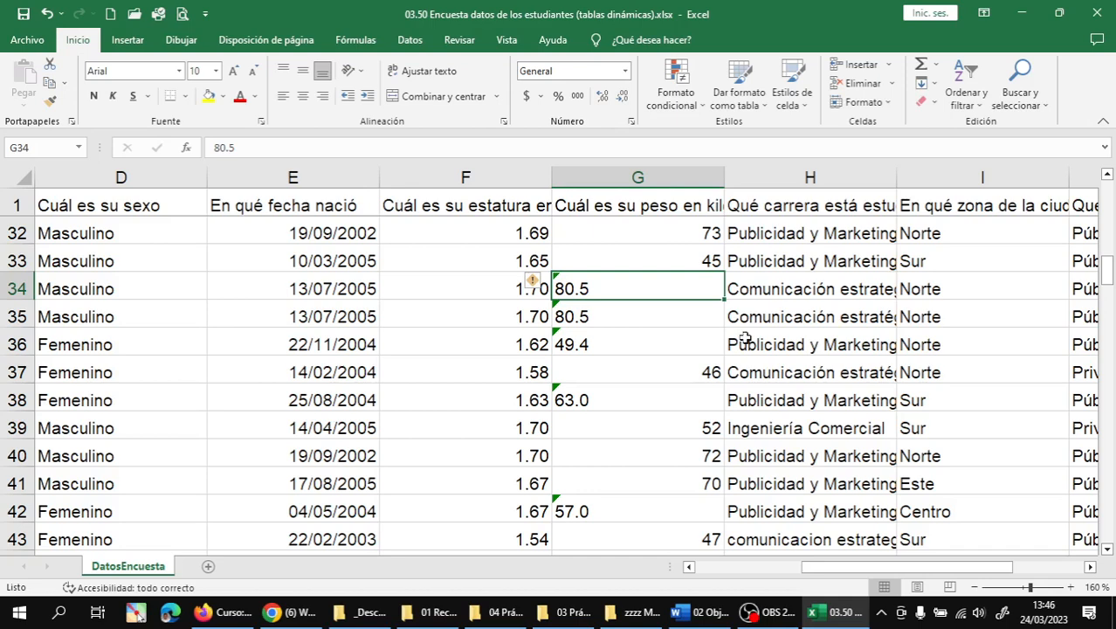
key(ctrl+shift+Down)
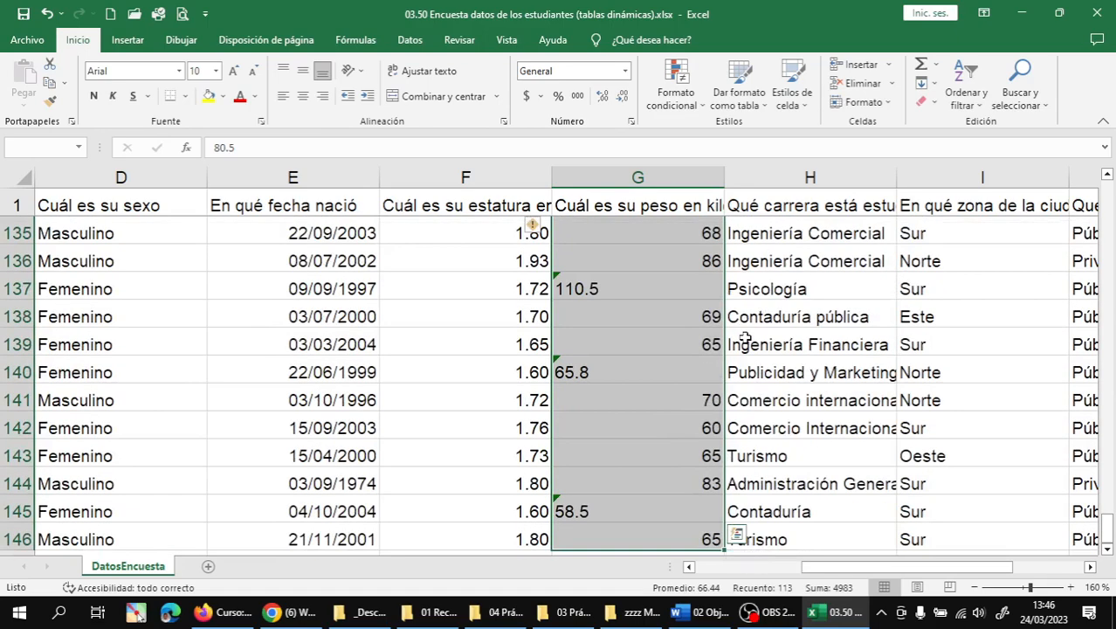
mouse_move(533, 229)
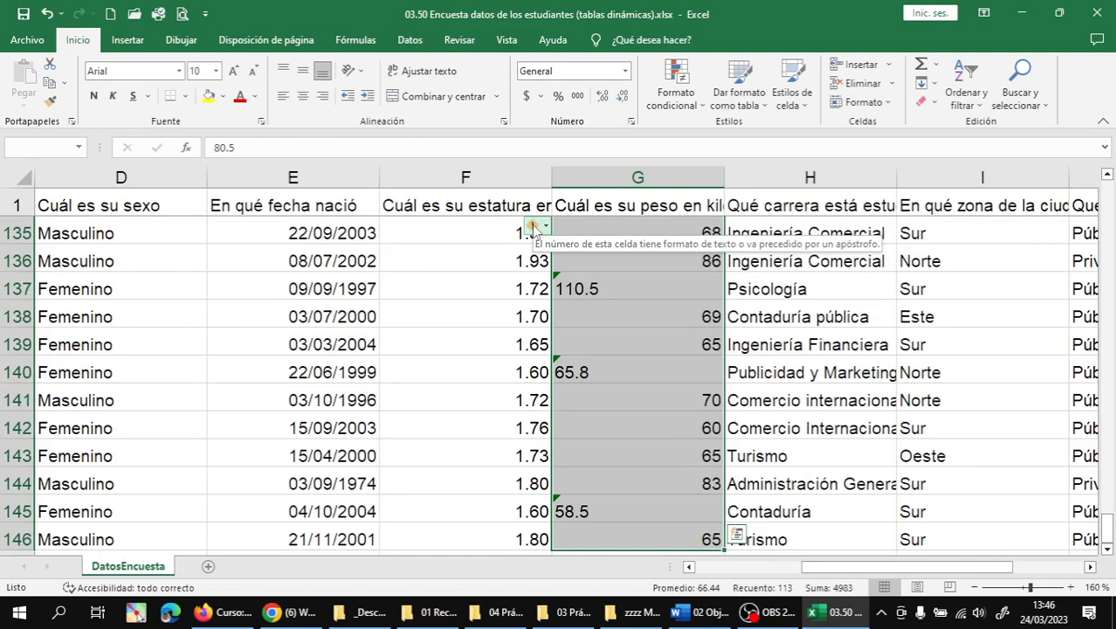
click(546, 229)
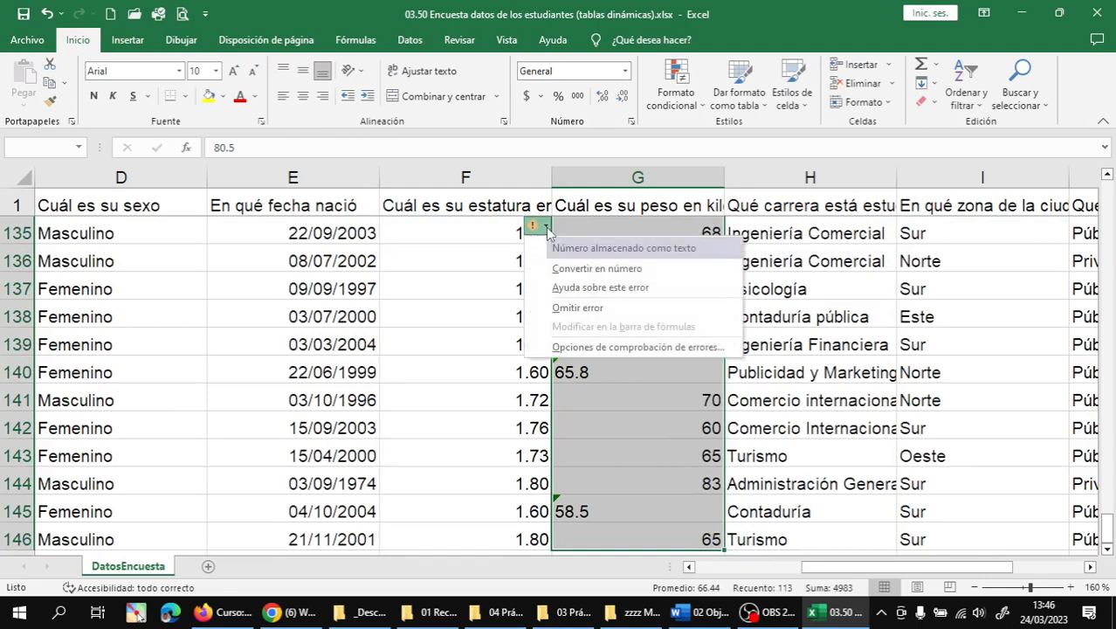
click(596, 269)
- Return to the top of the sheet and select the first career entry, Psicología
click(680, 388)
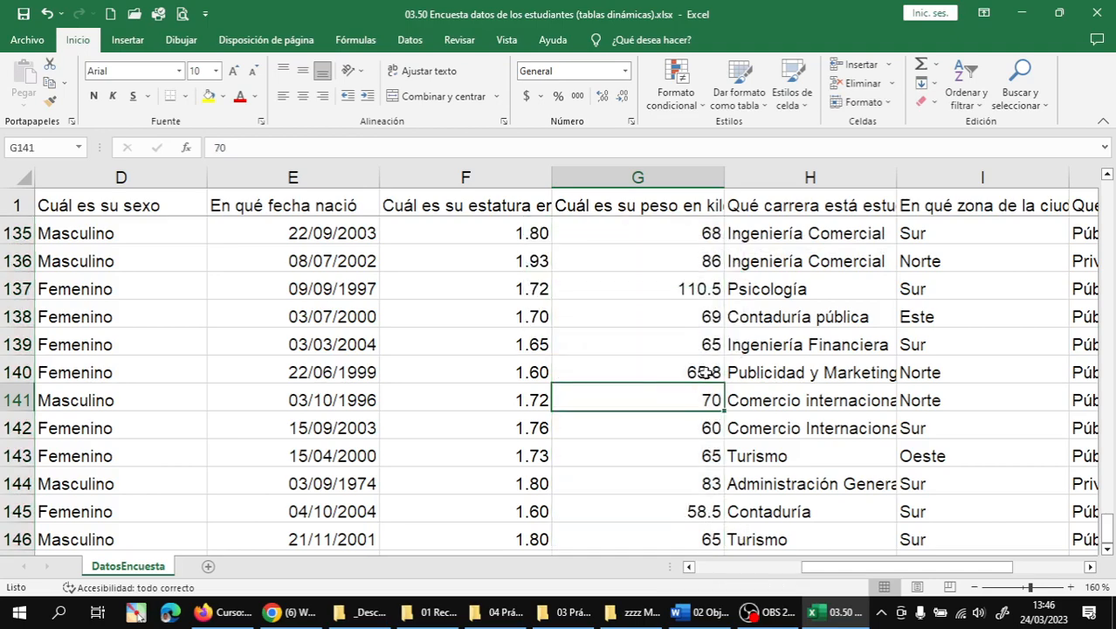
scroll(704, 372, up, 6)
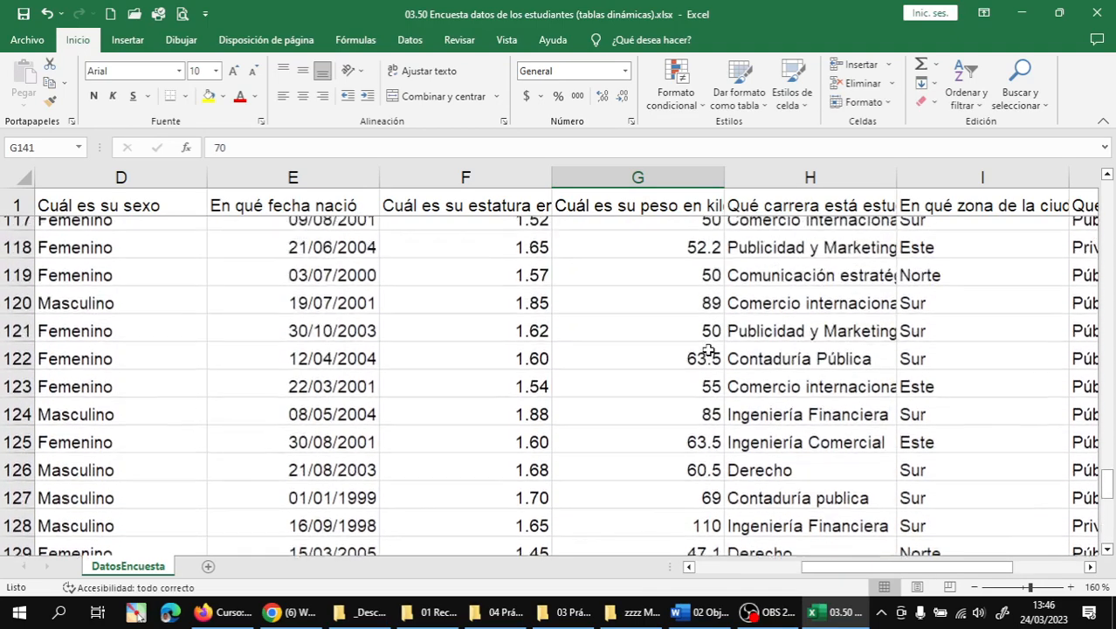
scroll(707, 352, up, 9)
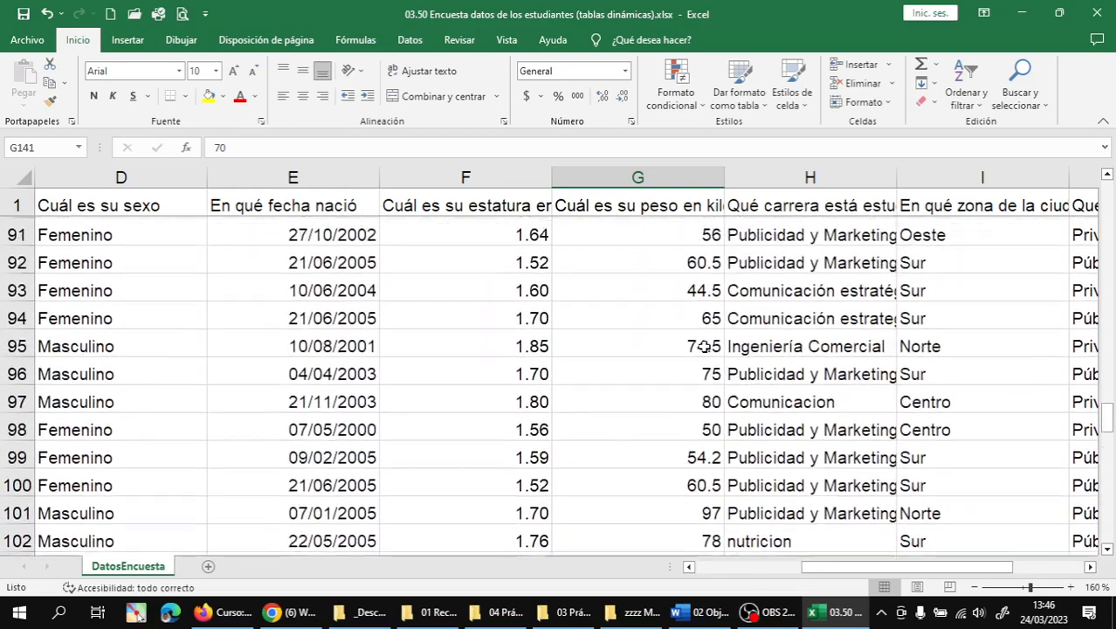
scroll(704, 347, up, 13)
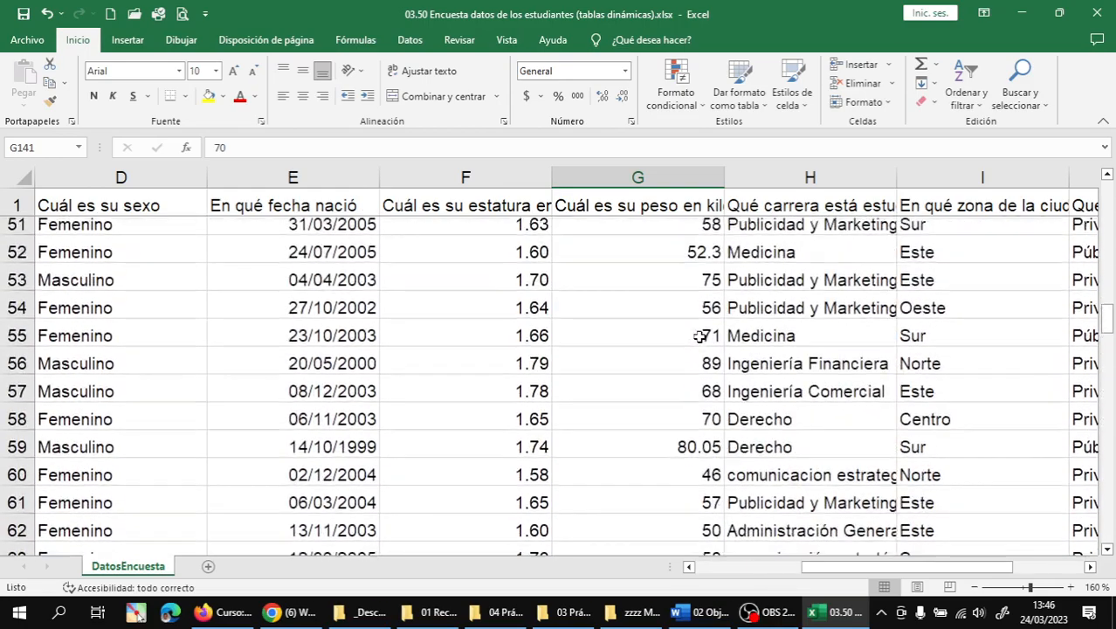
scroll(701, 336, up, 16)
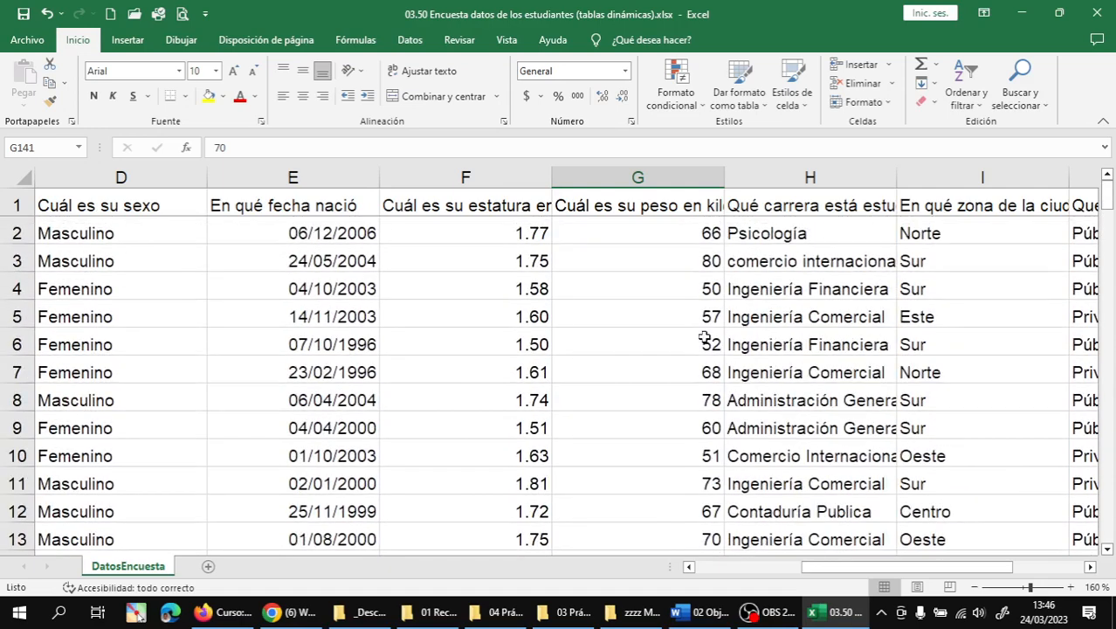
click(781, 231)
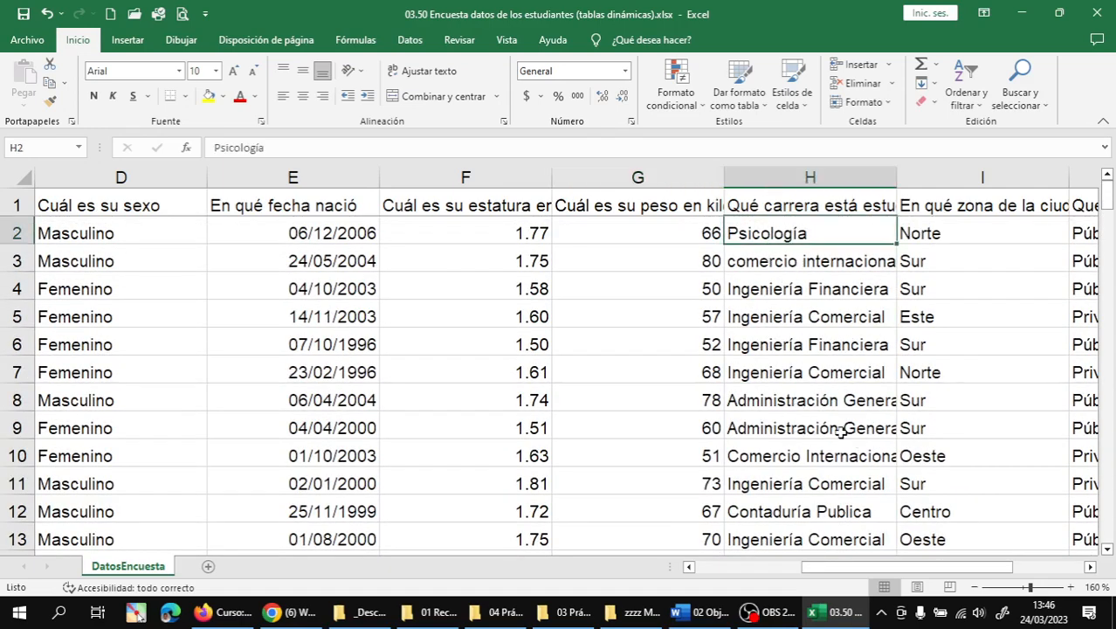
- Review the career entries, including lowercase 'comercio internacional', save the workbook, and return to Word
key(Right)
key(Right)
key(Right)
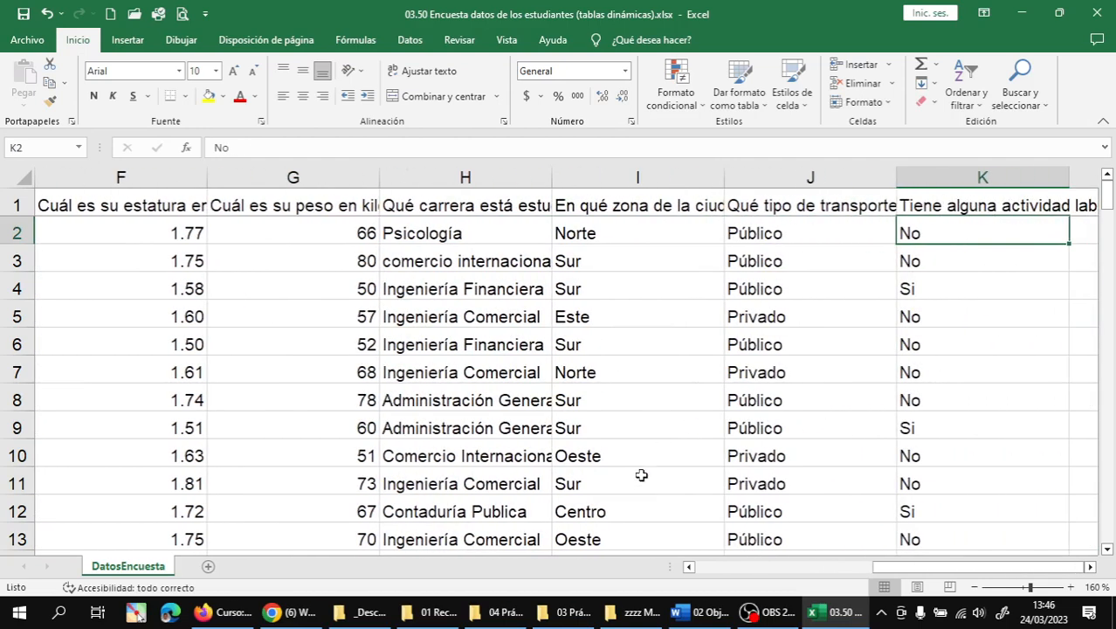
click(437, 269)
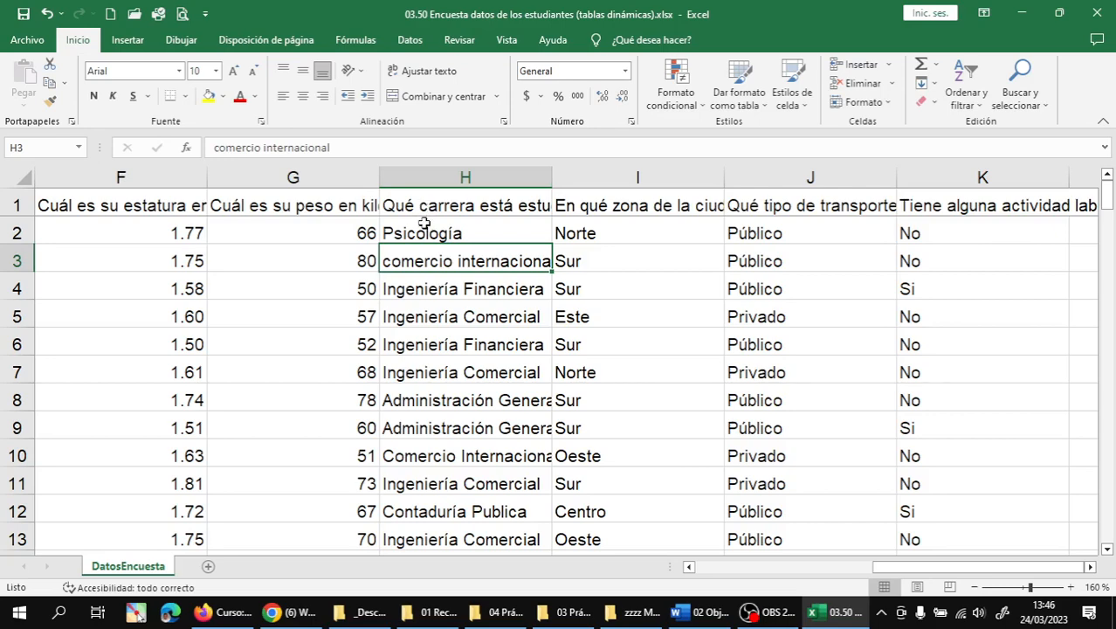
click(422, 229)
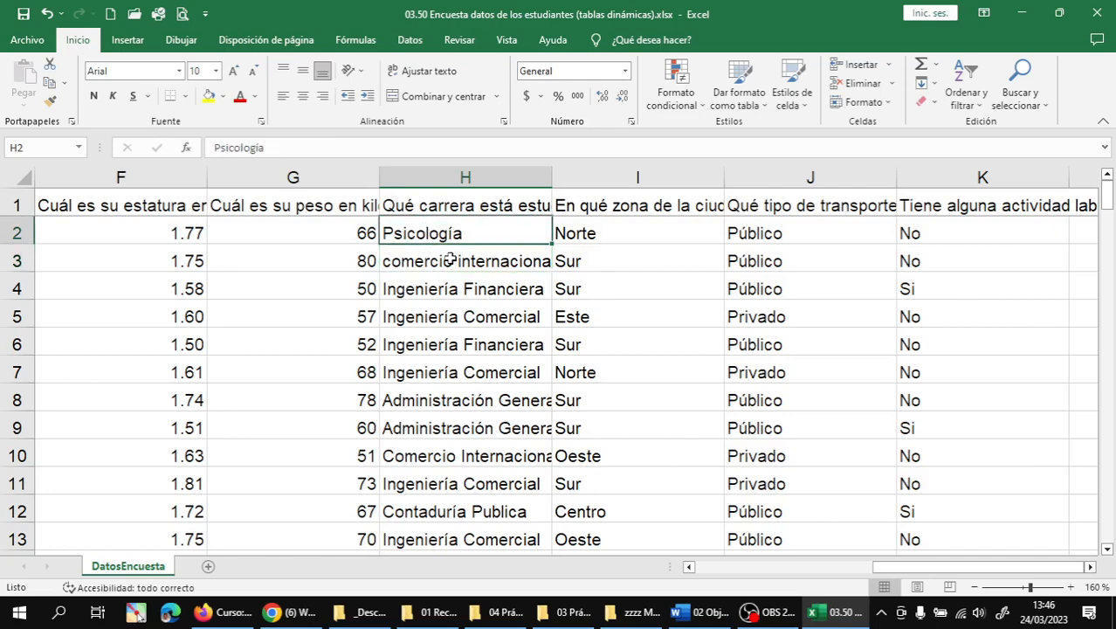
click(21, 15)
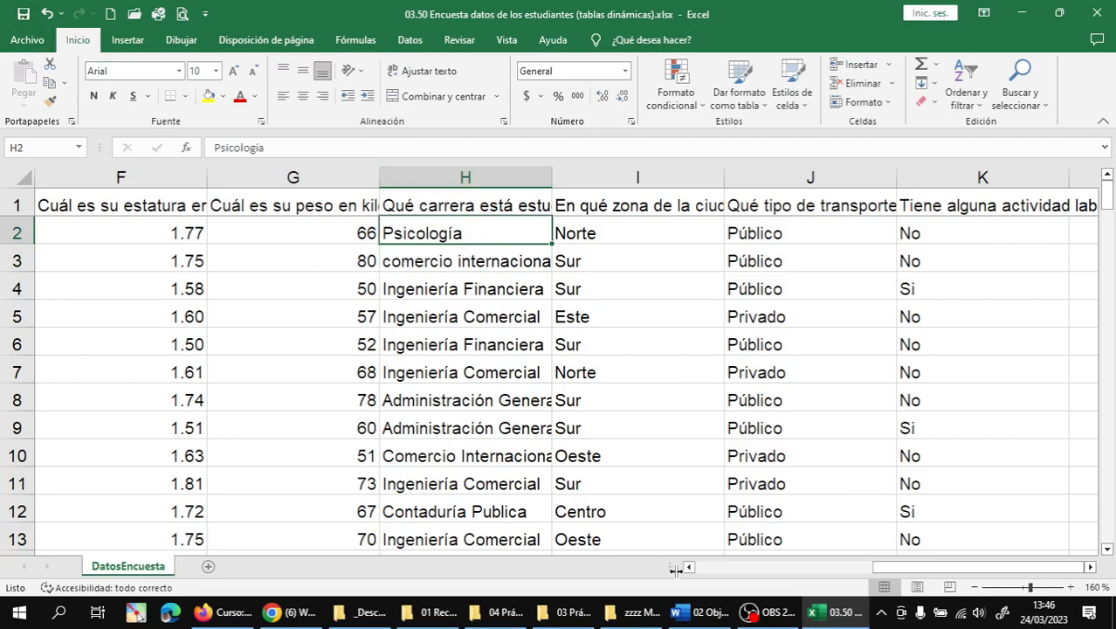
click(701, 611)
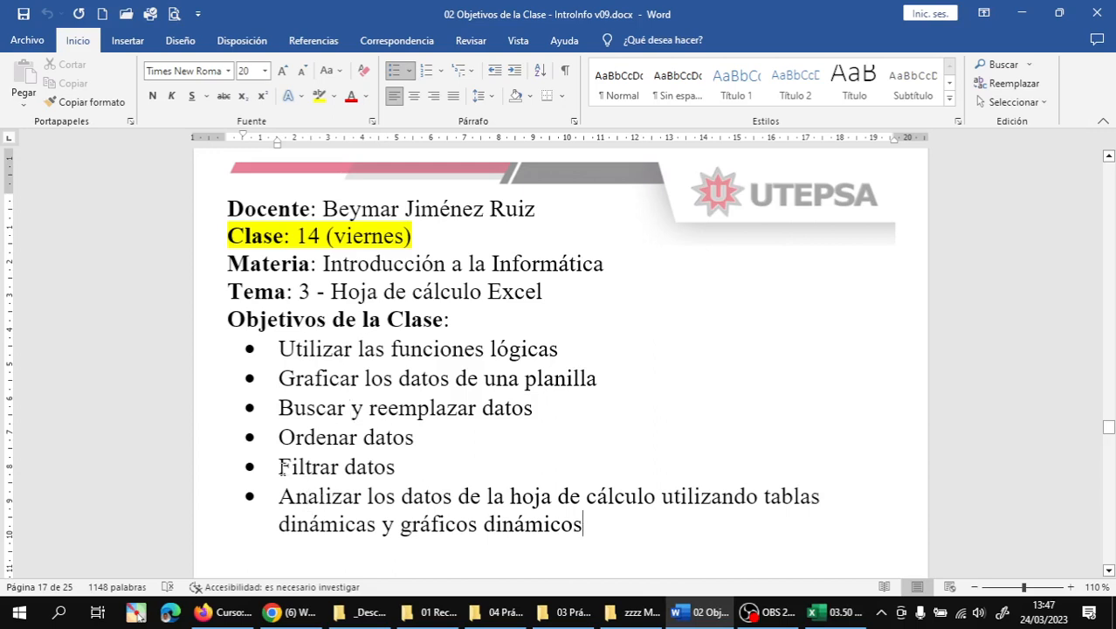
- Highlight the 'Filtrar datos' objective in Word, then bring back the survey workbook in Excel
drag(281, 467, 405, 467)
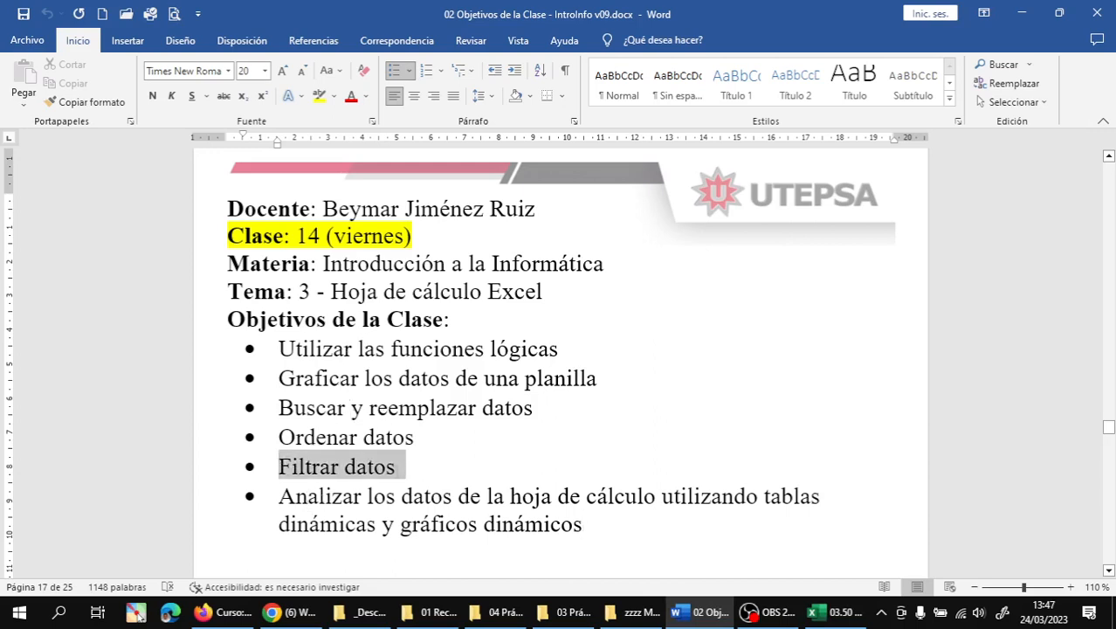
click(398, 466)
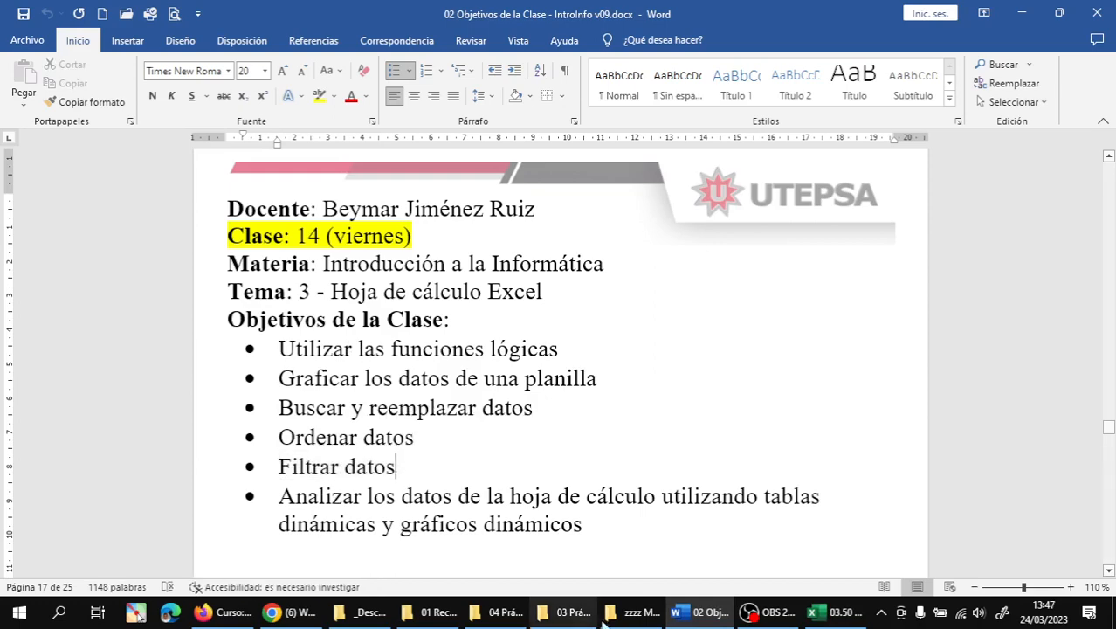
drag(838, 615, 758, 619)
click(758, 617)
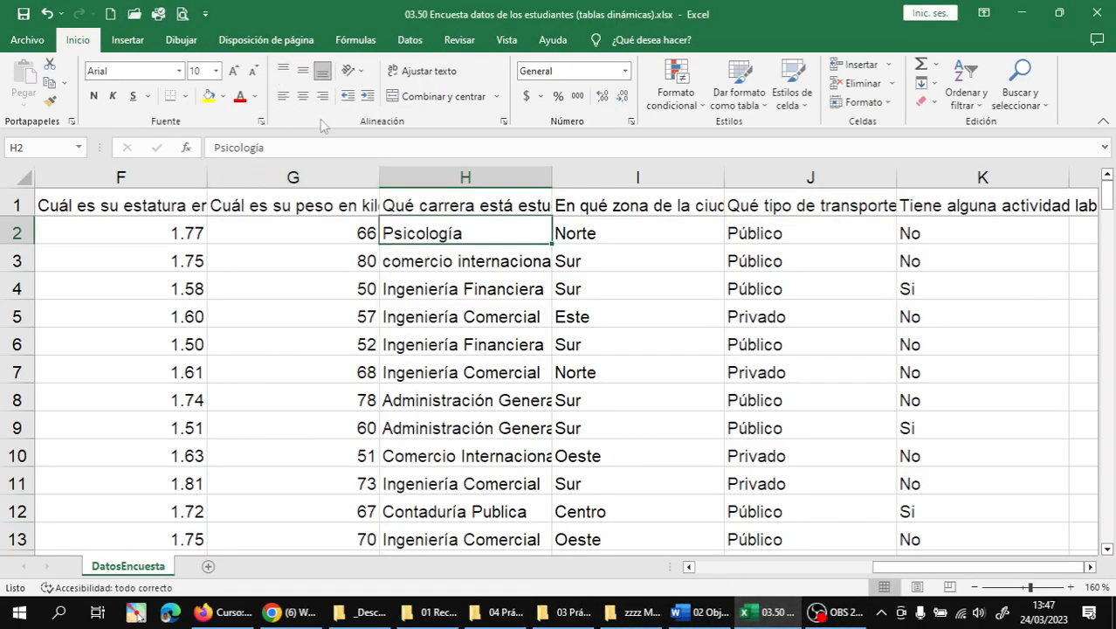
- Turn on header filters, sort the career column A to Z, and widen it to show full career names
click(410, 39)
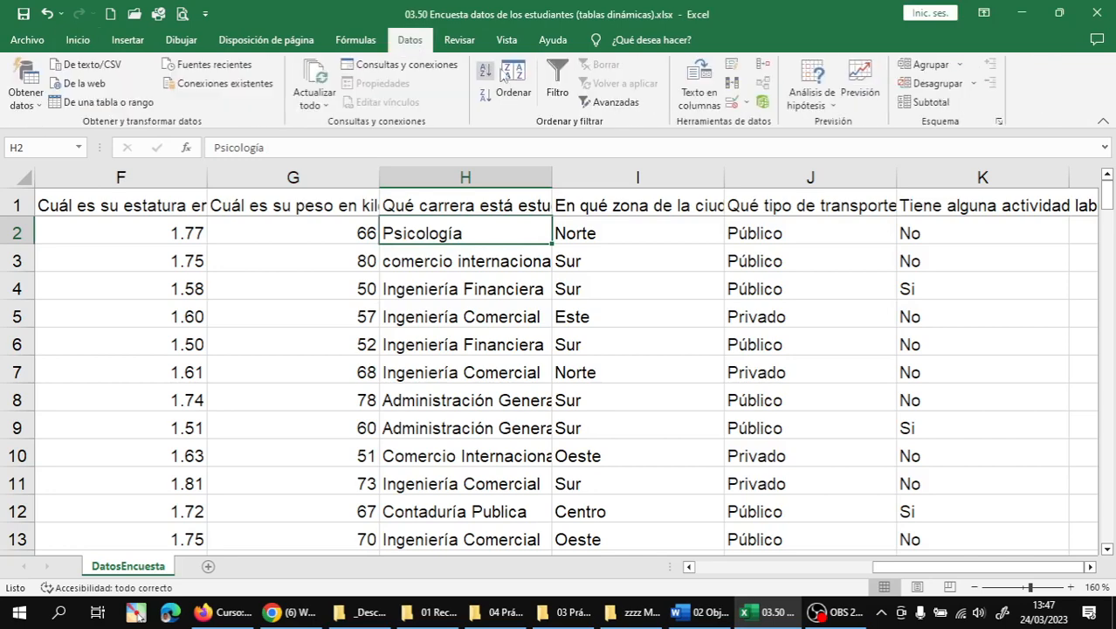
click(557, 79)
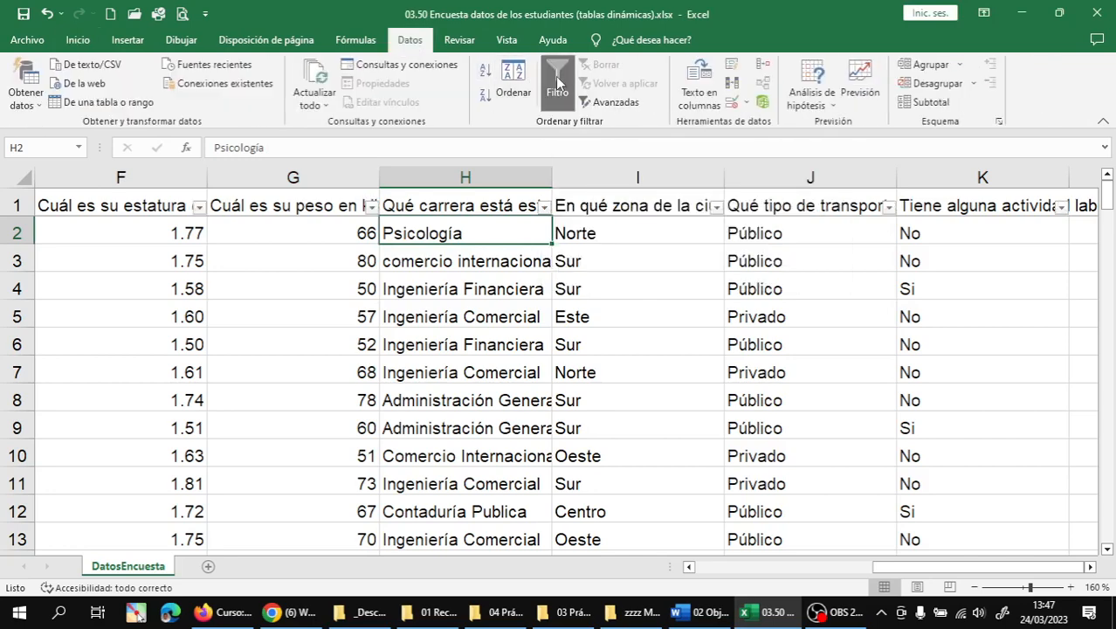
click(505, 284)
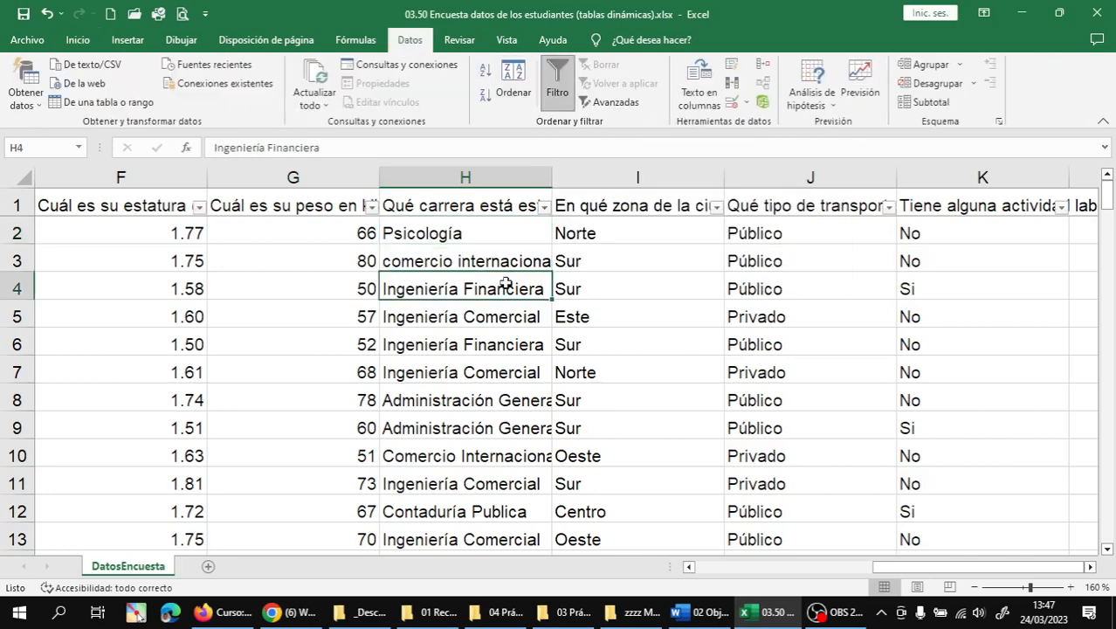
click(544, 207)
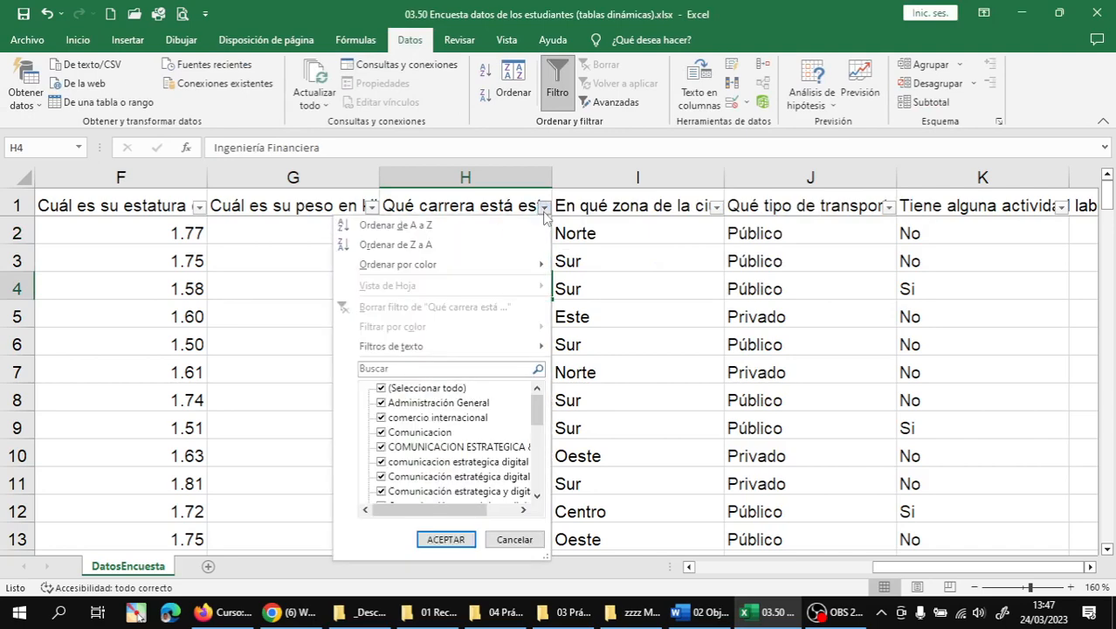
click(426, 229)
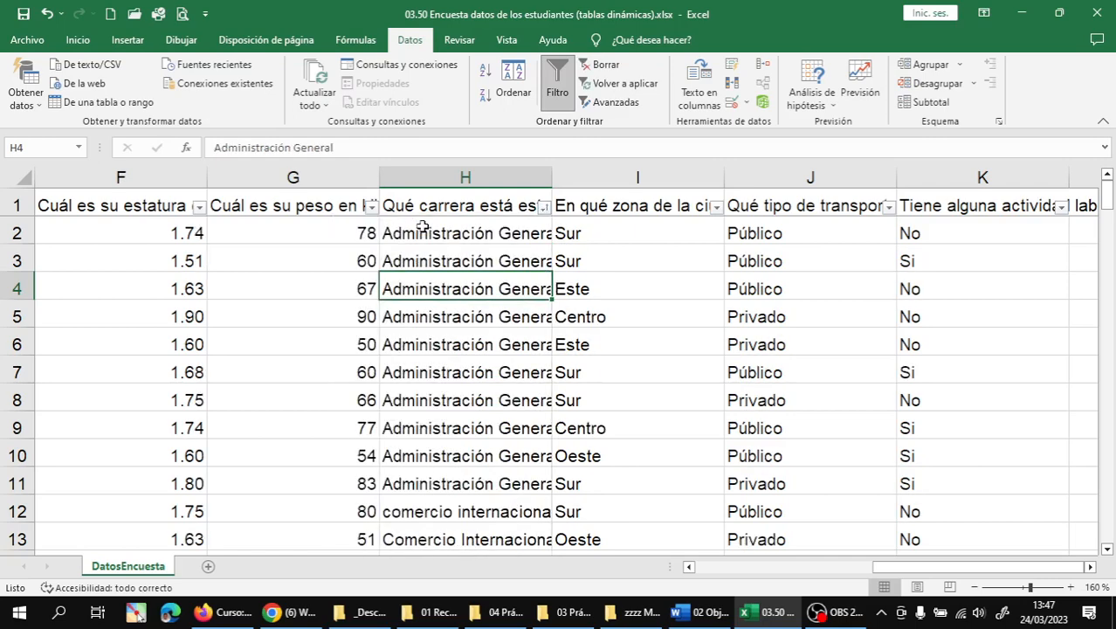
drag(555, 186, 748, 185)
- Copy 'Comercio Internacional' from H16 over the lowercase entry in H17
scroll(600, 321, down, 5)
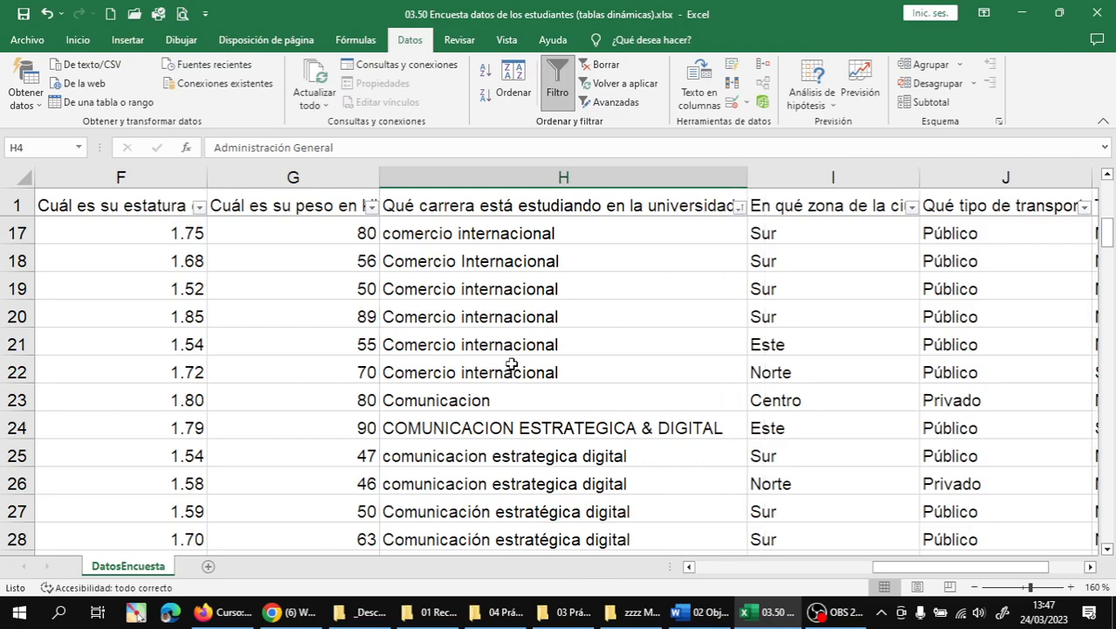
scroll(531, 372, up, 5)
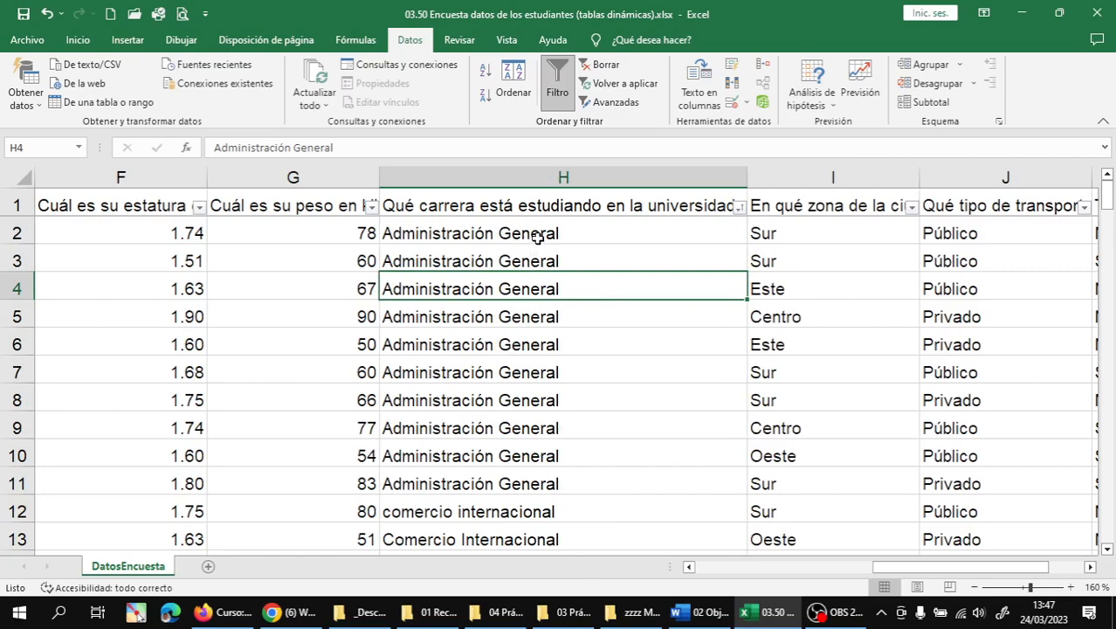
scroll(534, 248, down, 1)
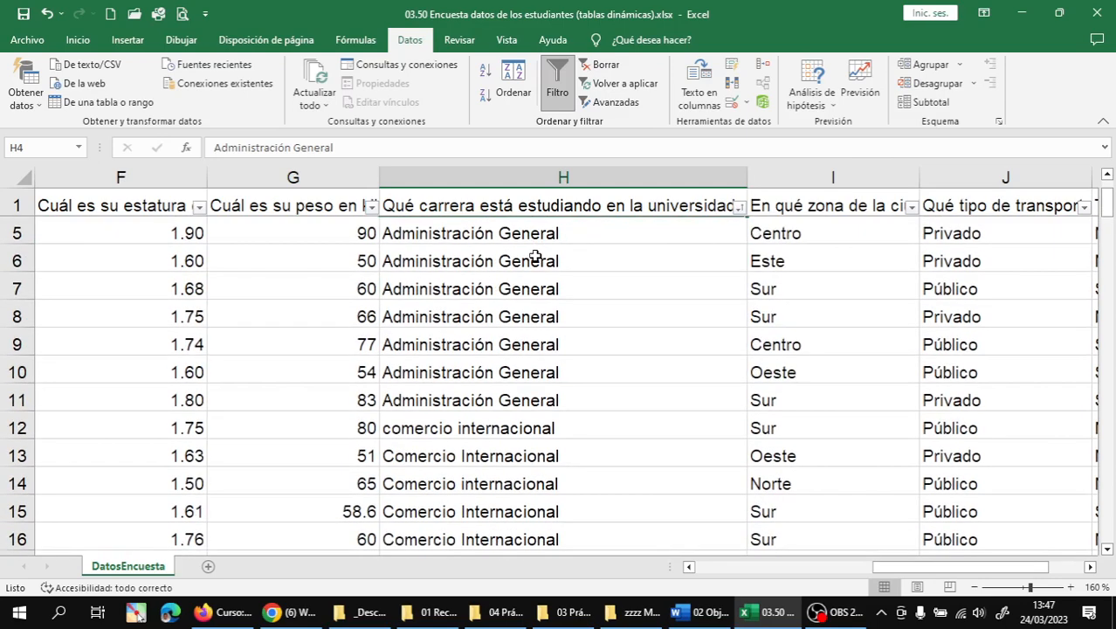
scroll(532, 289, down, 2)
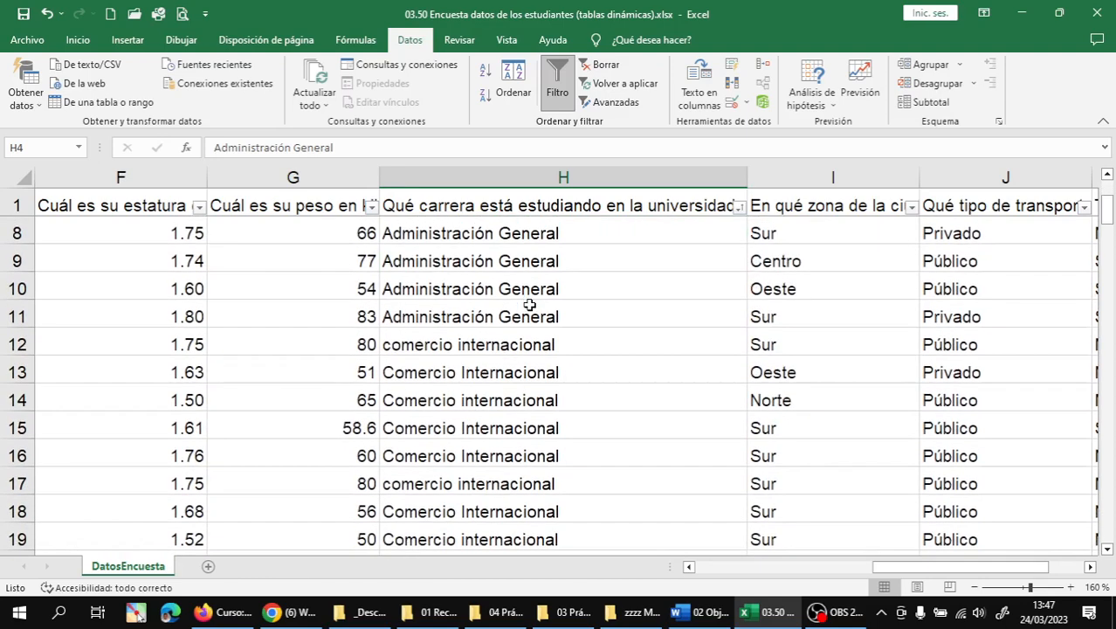
scroll(527, 306, down, 1)
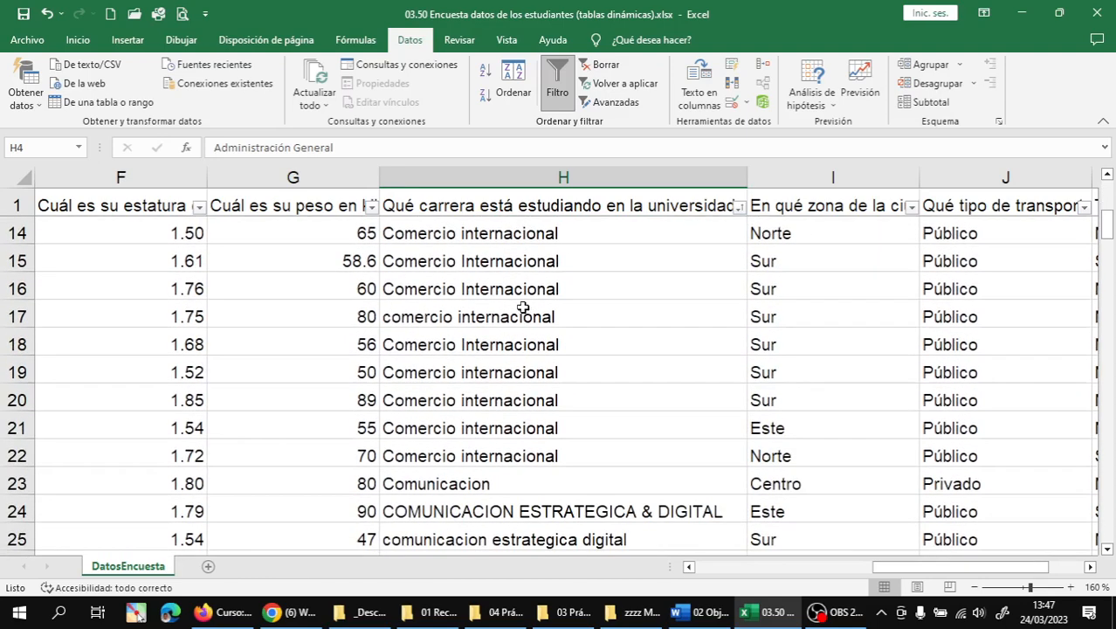
click(504, 292)
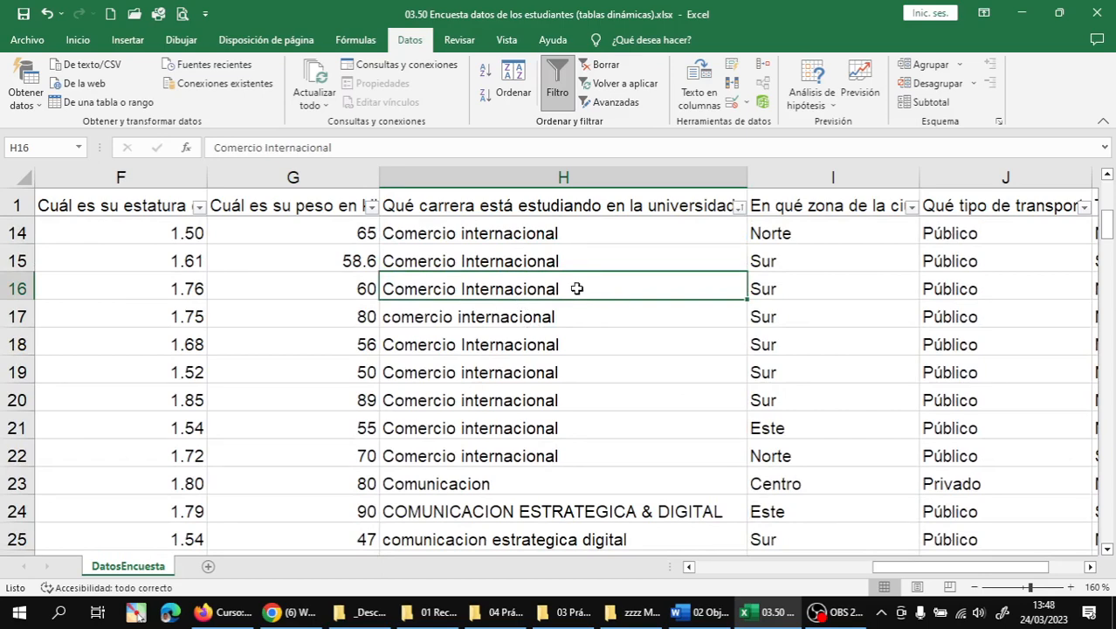
key(Up)
key(Down)
key(ctrl+c)
key(Down)
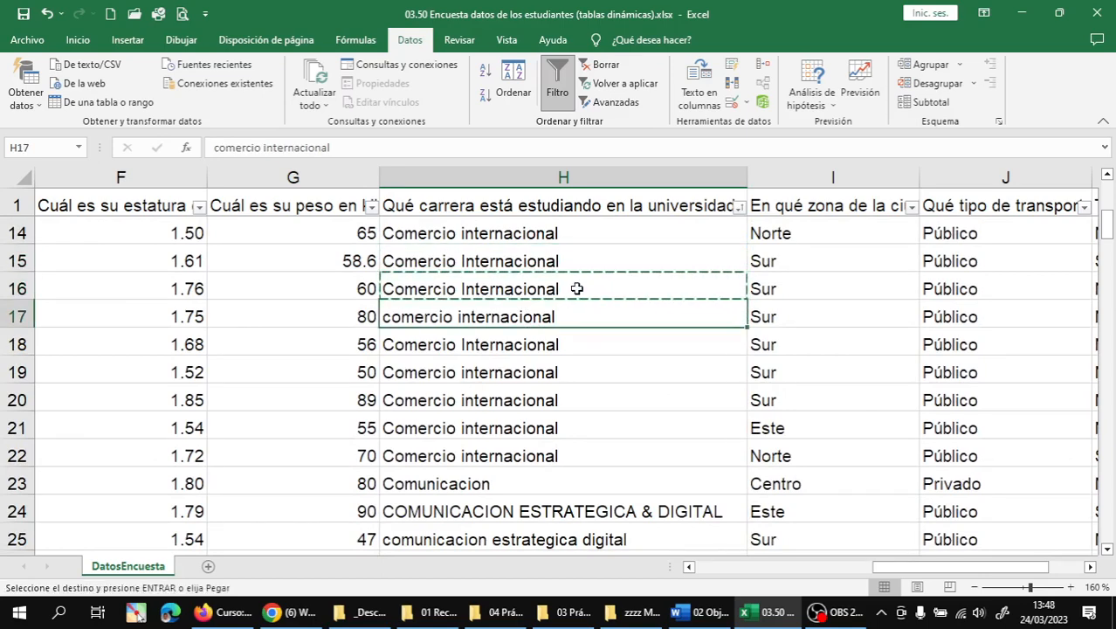
key(ctrl+v)
key(Down)
key(Down)
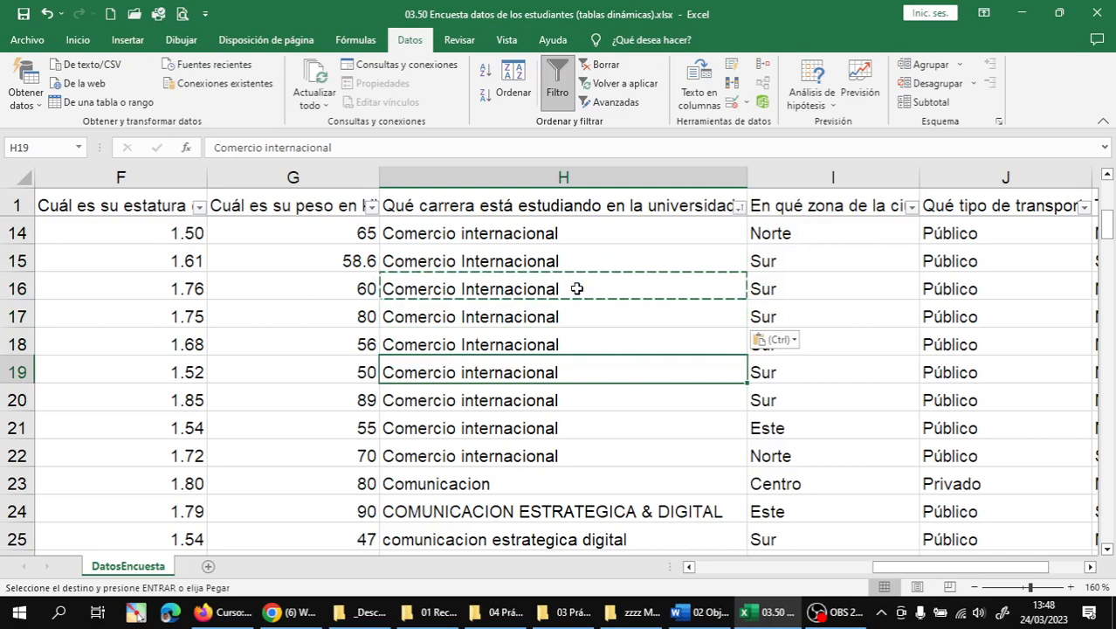
key(Escape)
key(Down)
key(Down)
key(Down)
key(Down)
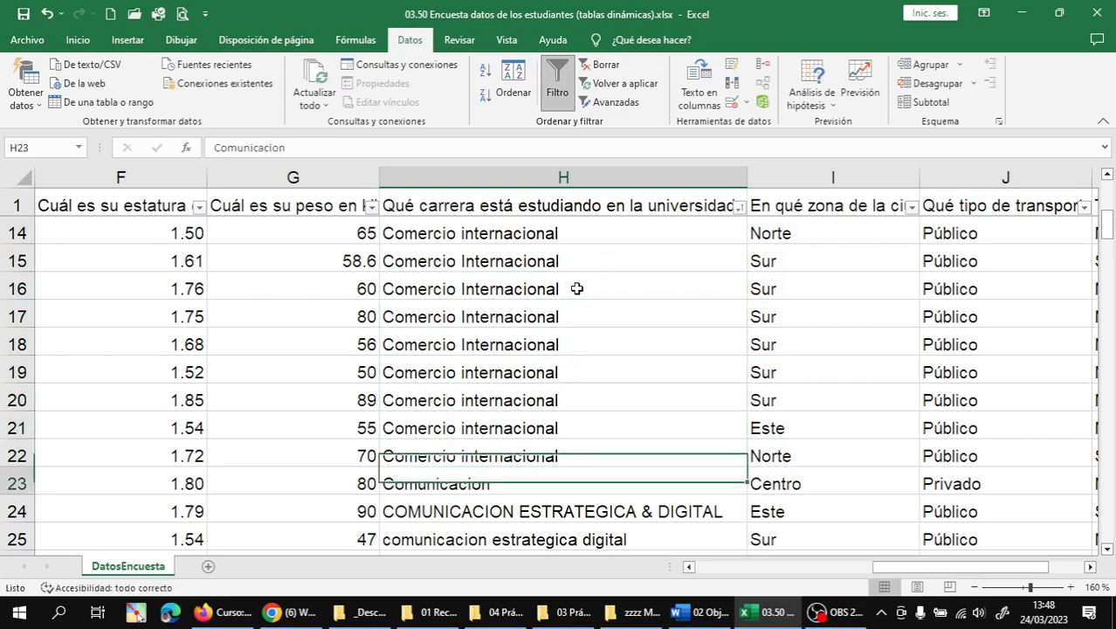
key(Down)
- Correct H23 to the accented spelling 'Comunicación'
scroll(576, 292, down, 3)
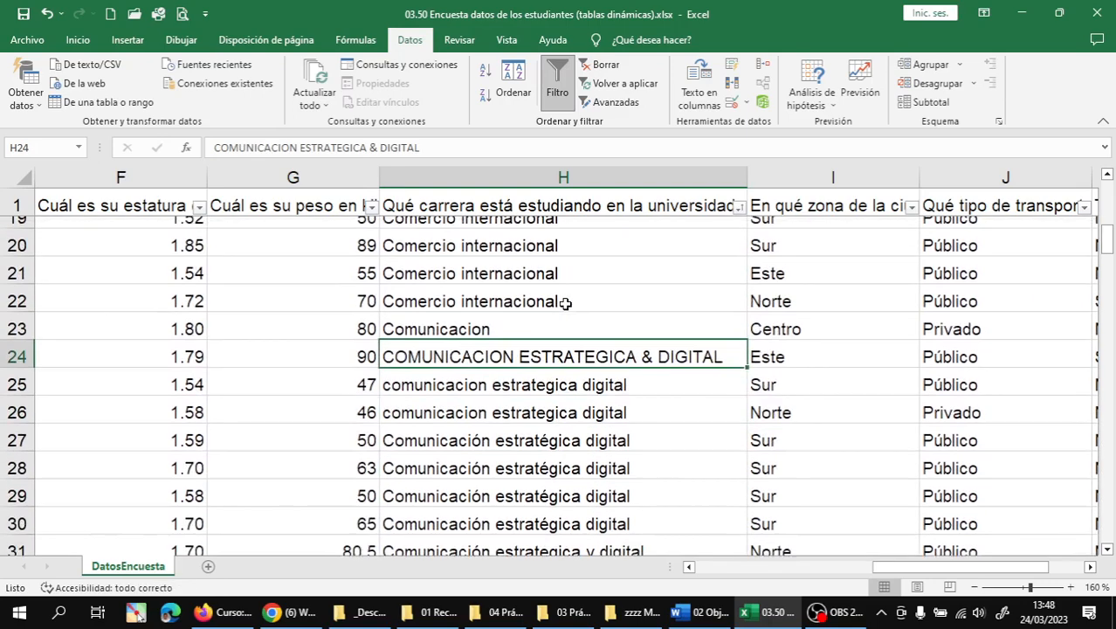
scroll(480, 278, up, 1)
click(480, 316)
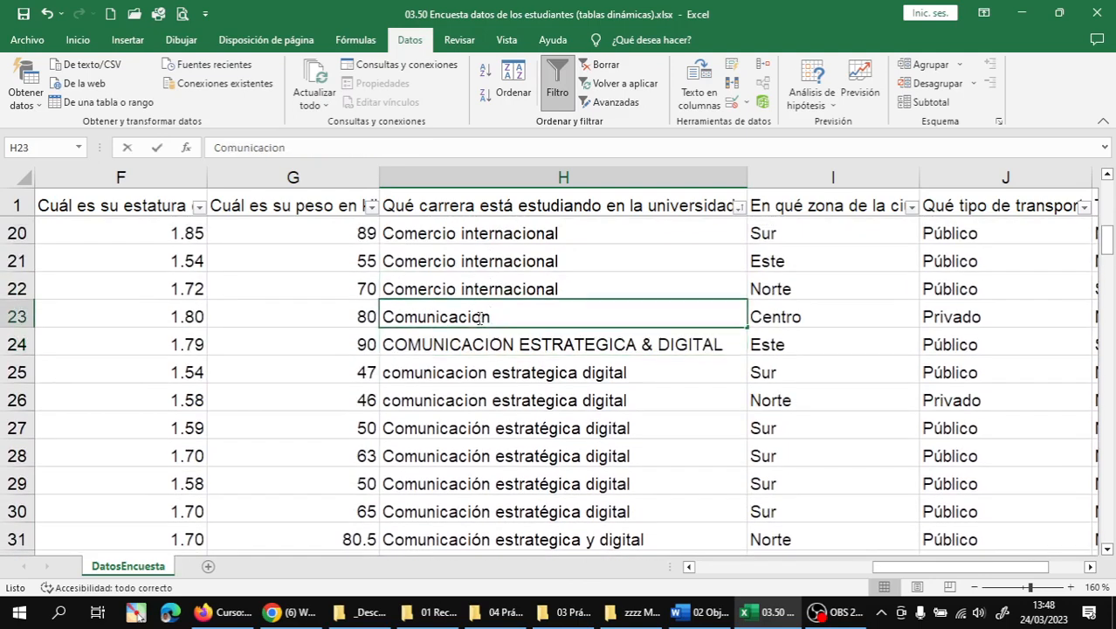
double_click(480, 317)
key(BackSpace)
text(o)
key(BackSpace)
text(ó)
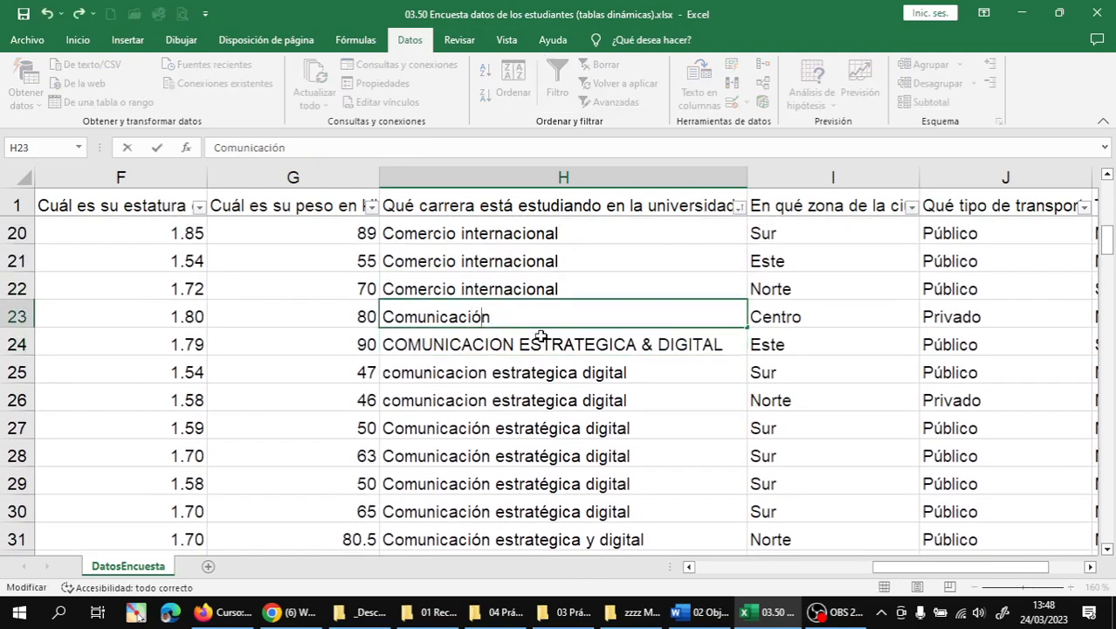
key(Return)
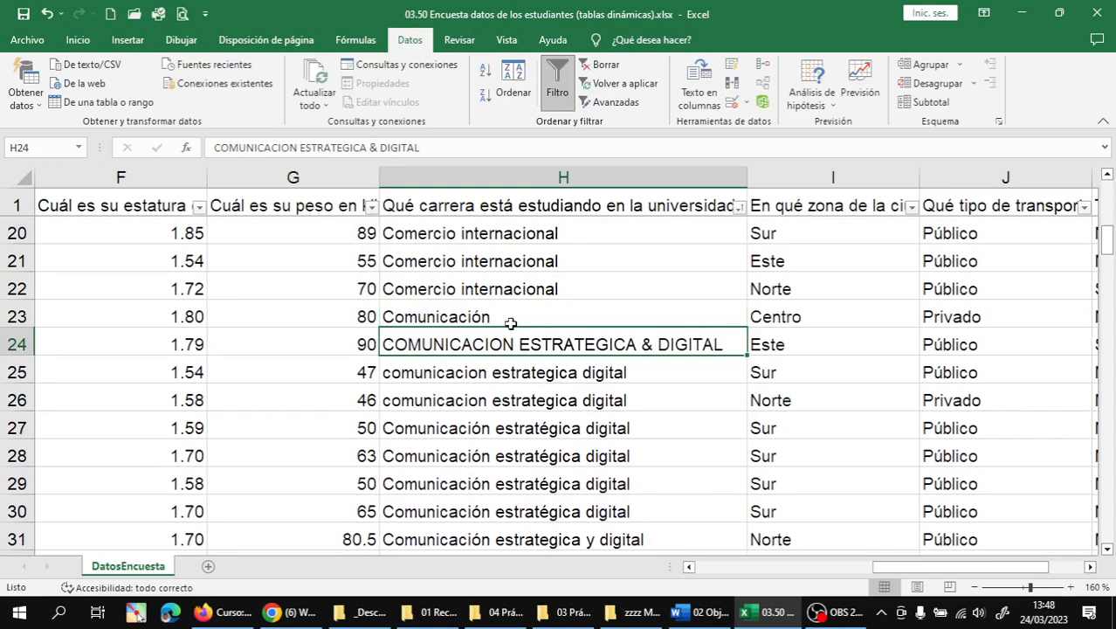
- Copy 'Comunicación Estratégica y Digital' from H38 into H24:H39
scroll(510, 323, down, 1)
scroll(507, 336, down, 2)
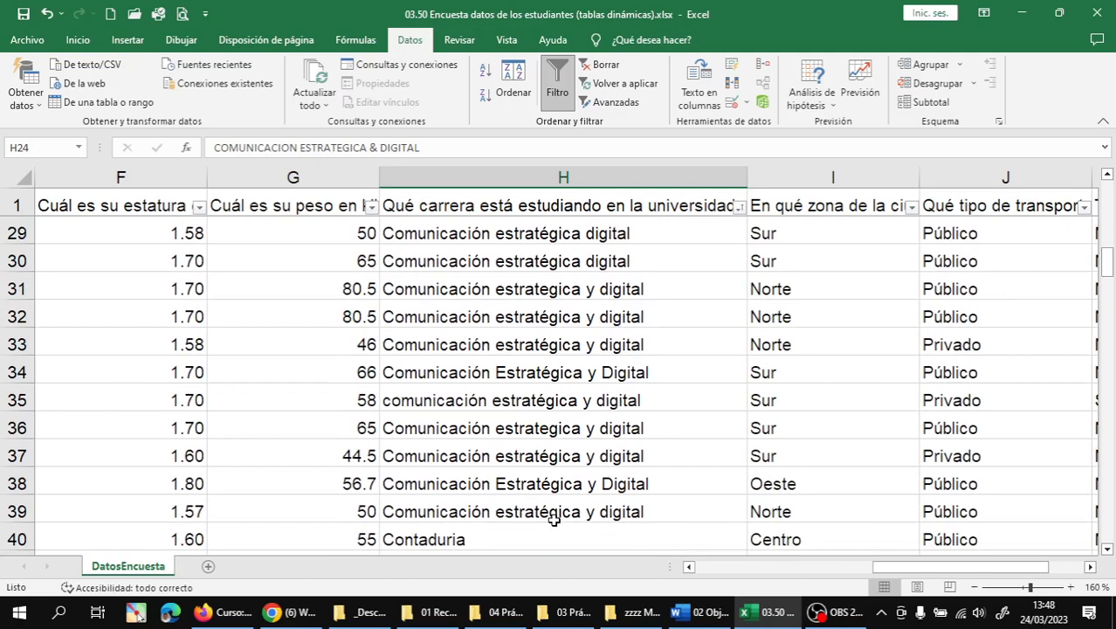
click(524, 486)
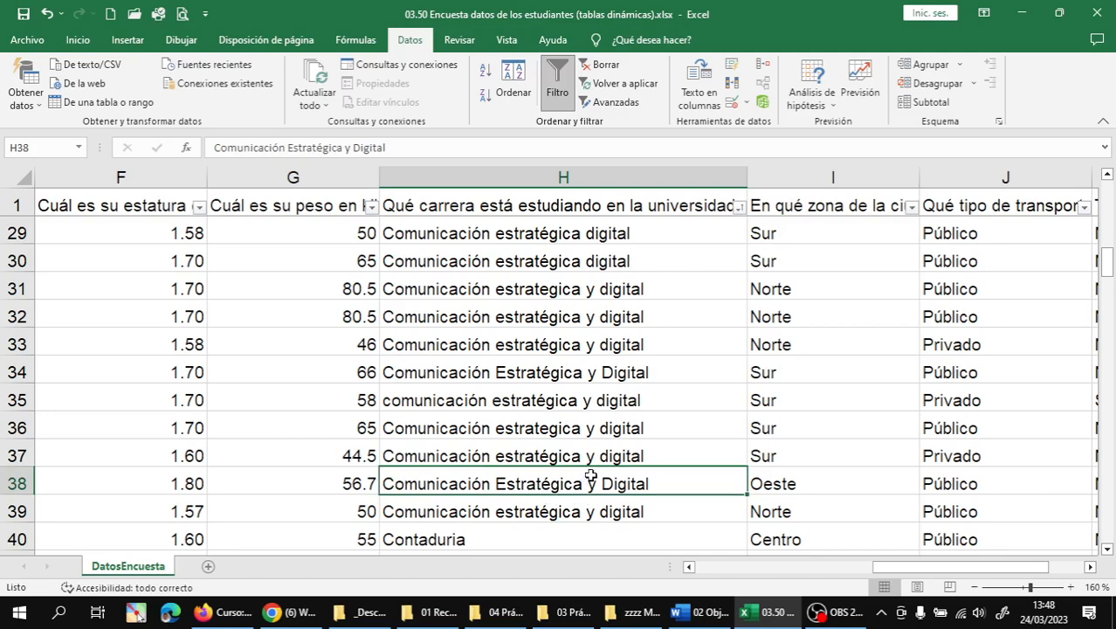
key(ctrl+c)
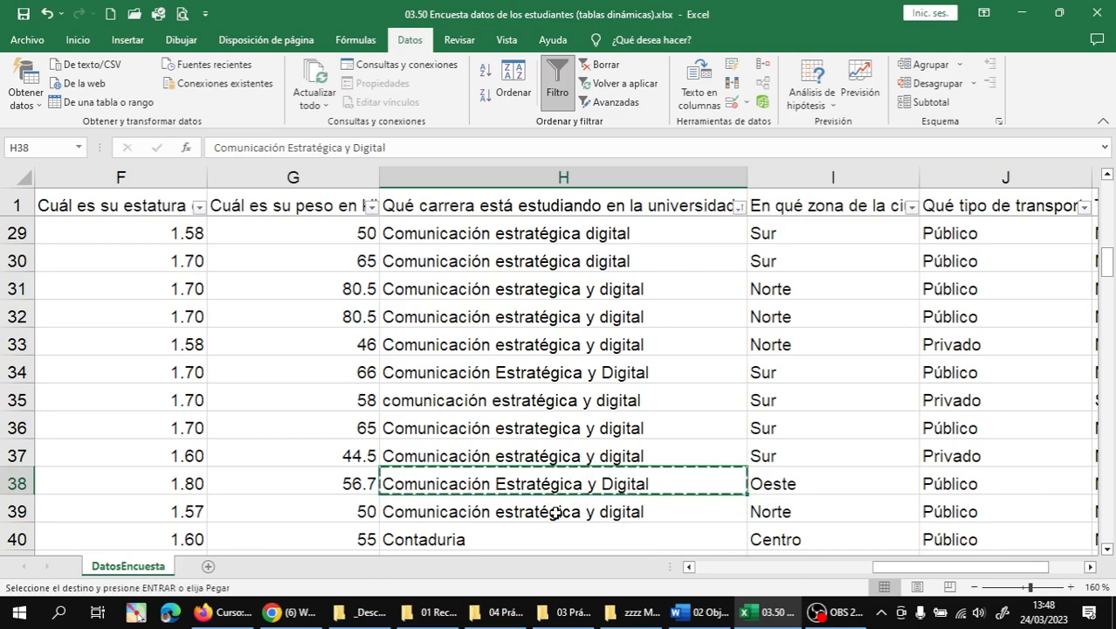
mouse_move(555, 512)
mouse_down()
mouse_move(555, 173)
mouse_move(563, 364)
mouse_move(511, 474)
mouse_move(539, 514)
mouse_up()
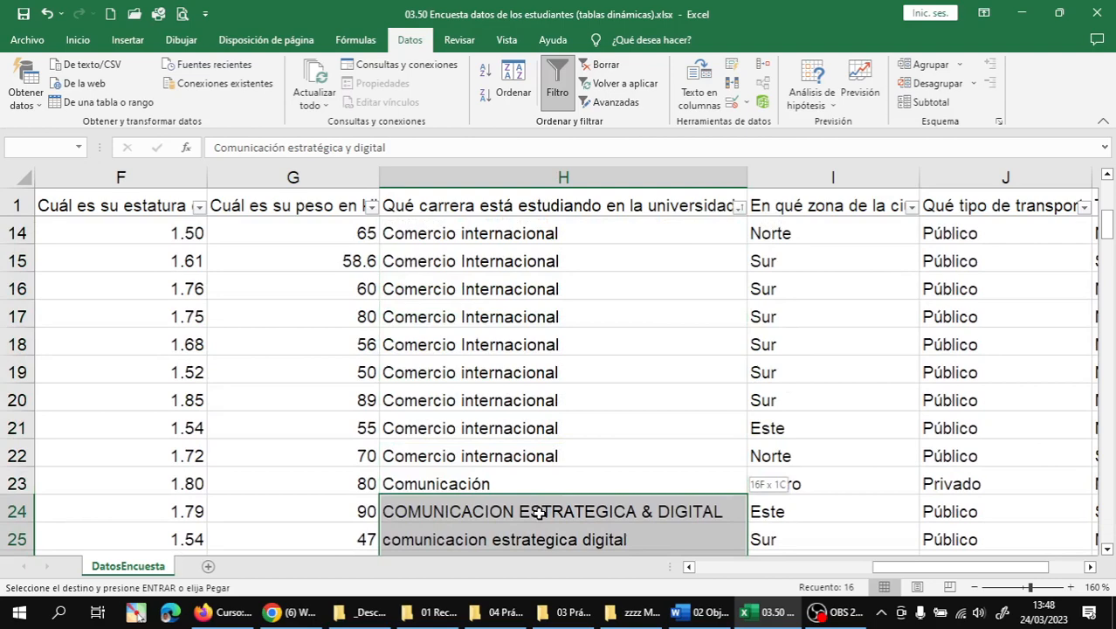
scroll(558, 498, down, 3)
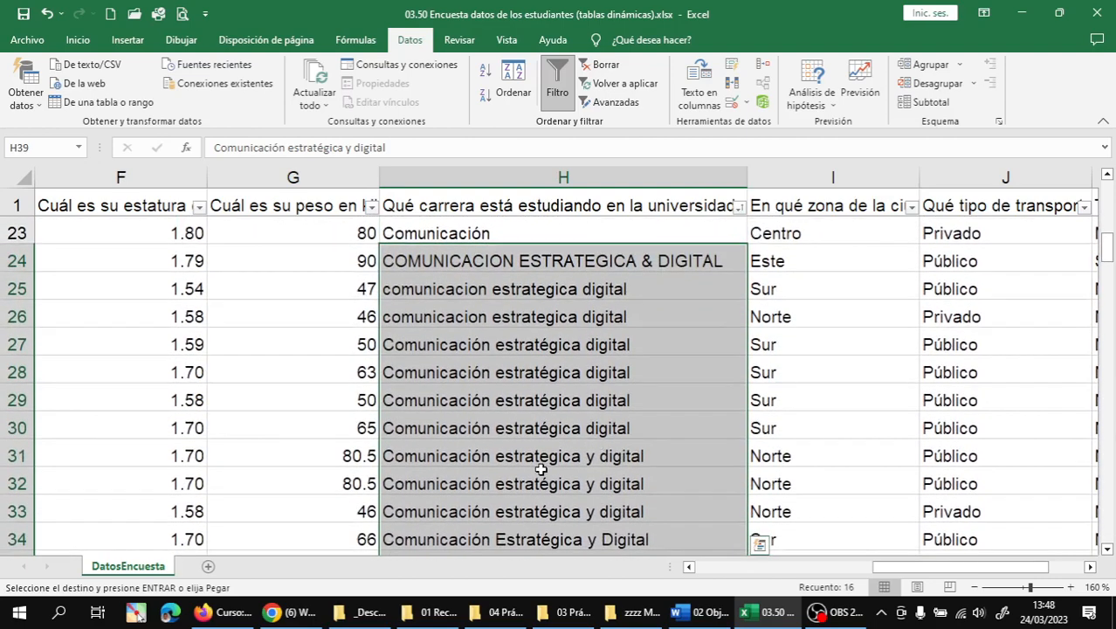
key(Return)
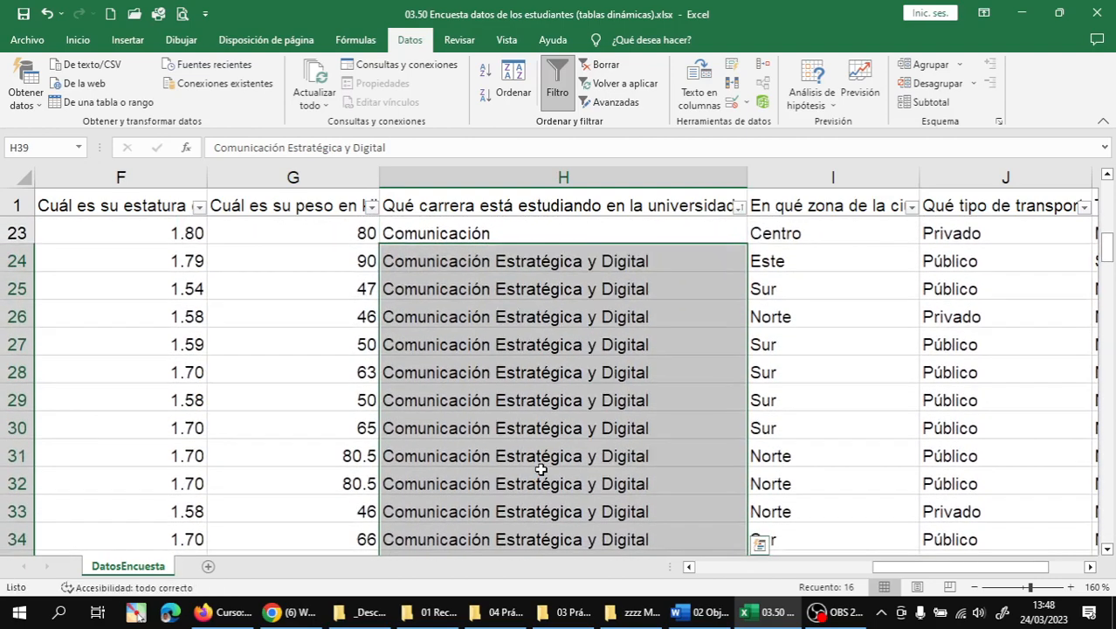
click(530, 427)
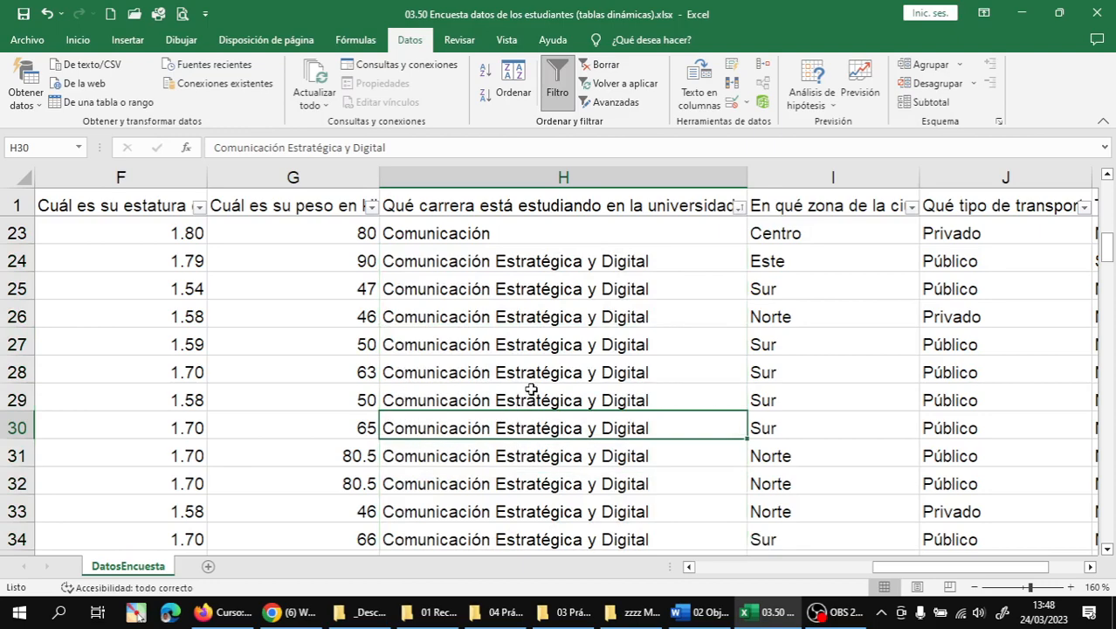
scroll(533, 377, down, 4)
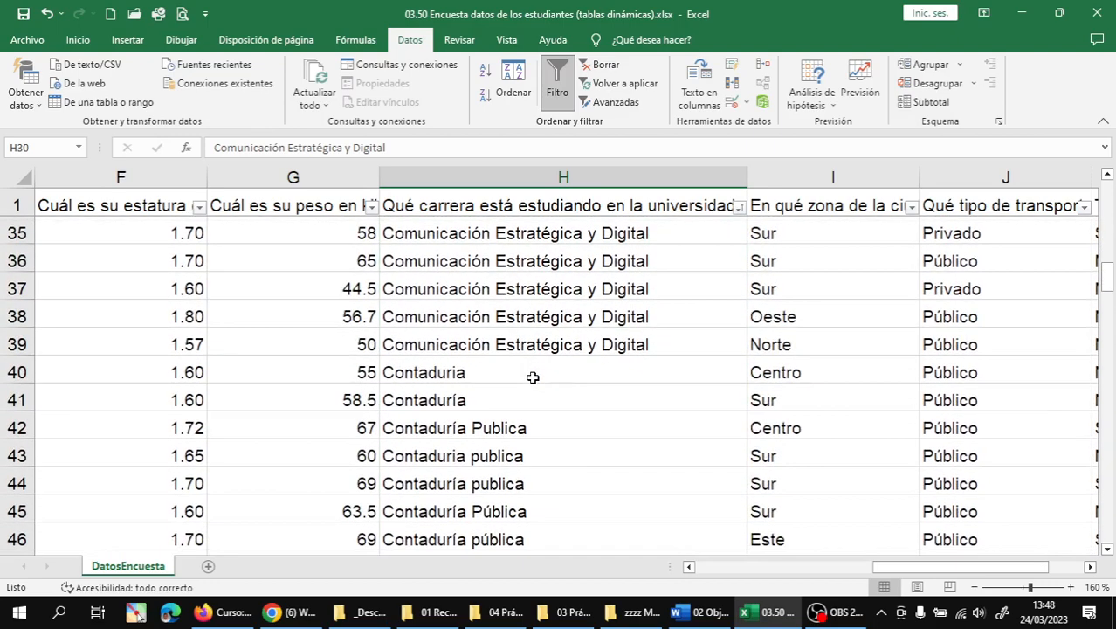
- Copy the accented 'Contaduría' entry from H41 over the unaccented one in H40
scroll(532, 377, down, 1)
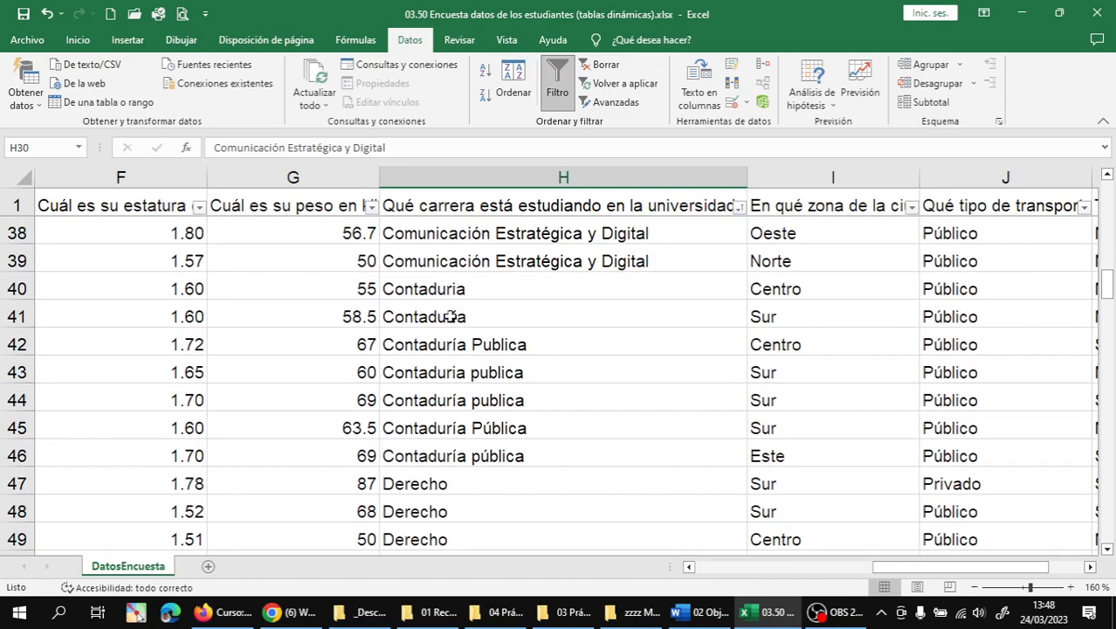
click(532, 321)
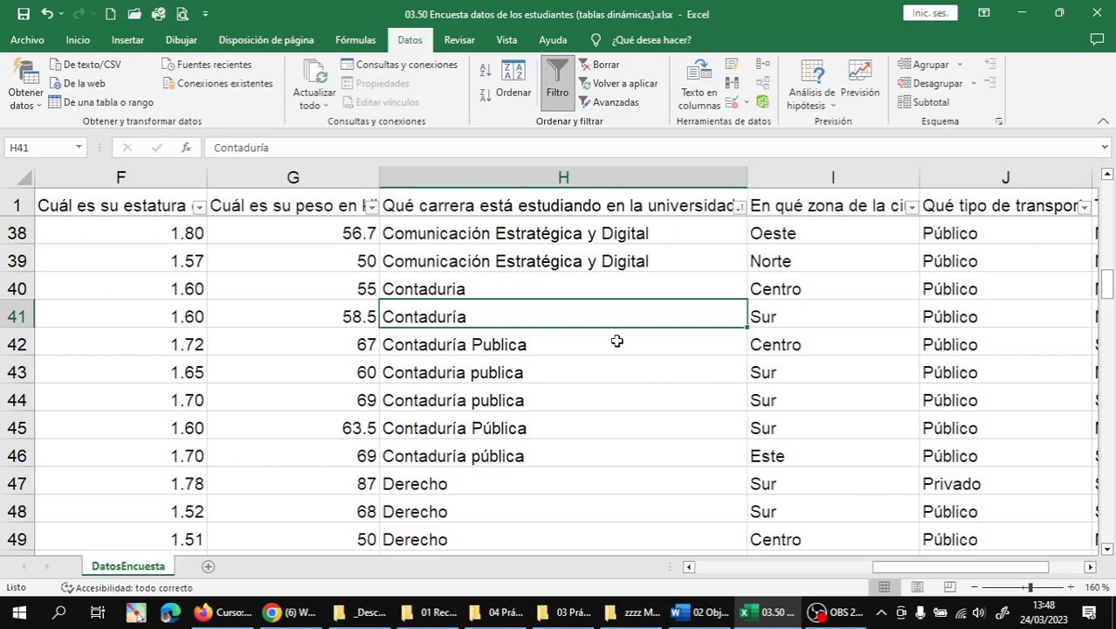
key(ctrl+c)
key(Up)
key(Return)
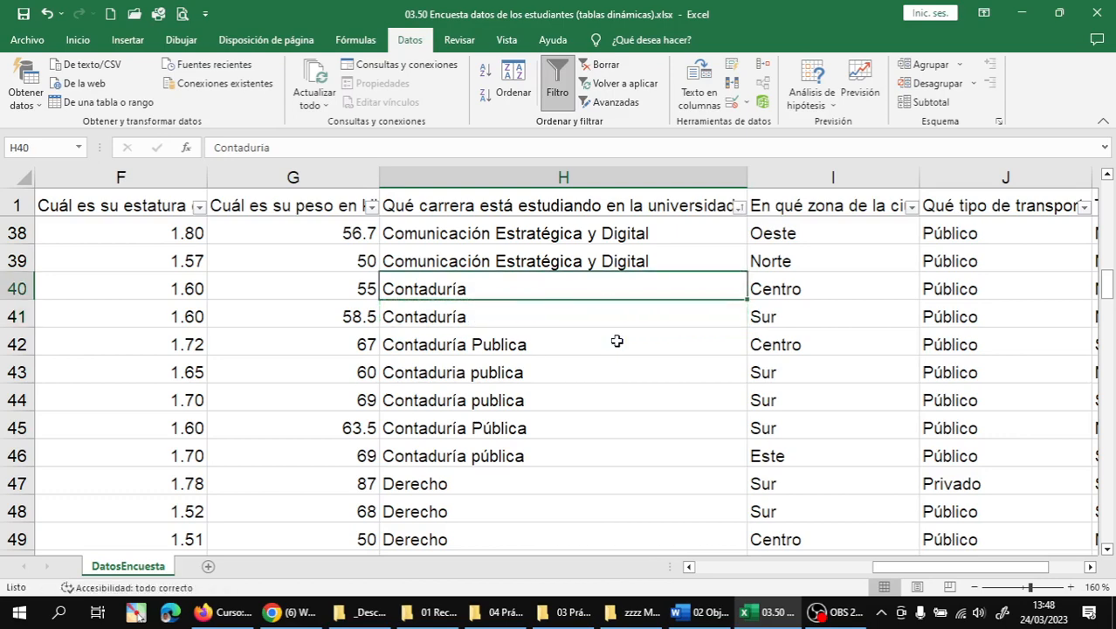
- Copy 'Contaduría Pública' from H45 into the range H40:H46
click(616, 341)
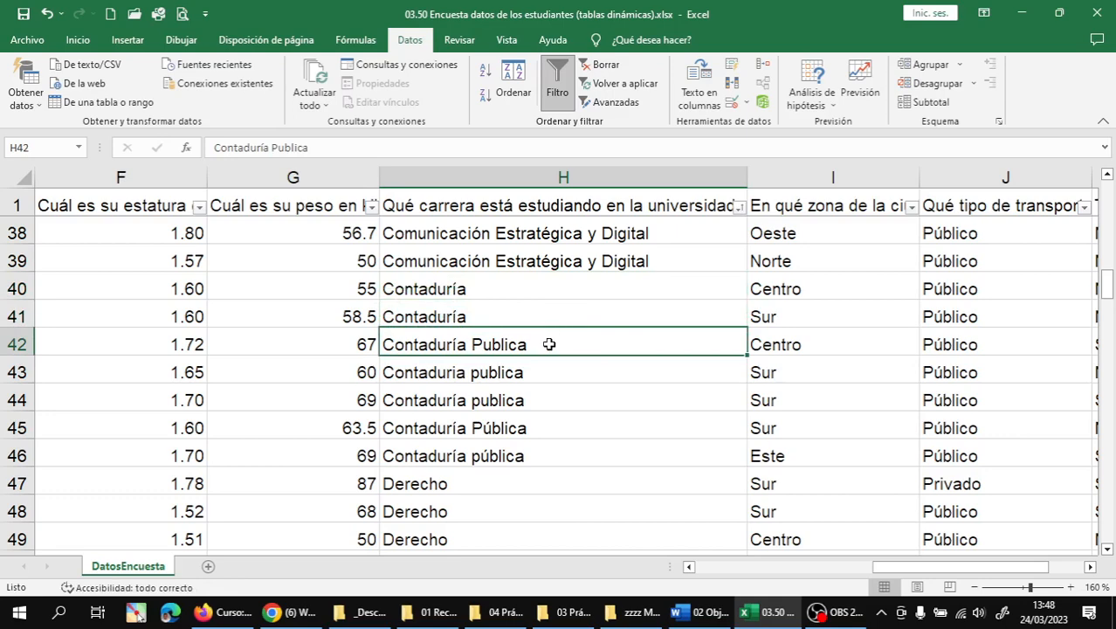
click(517, 429)
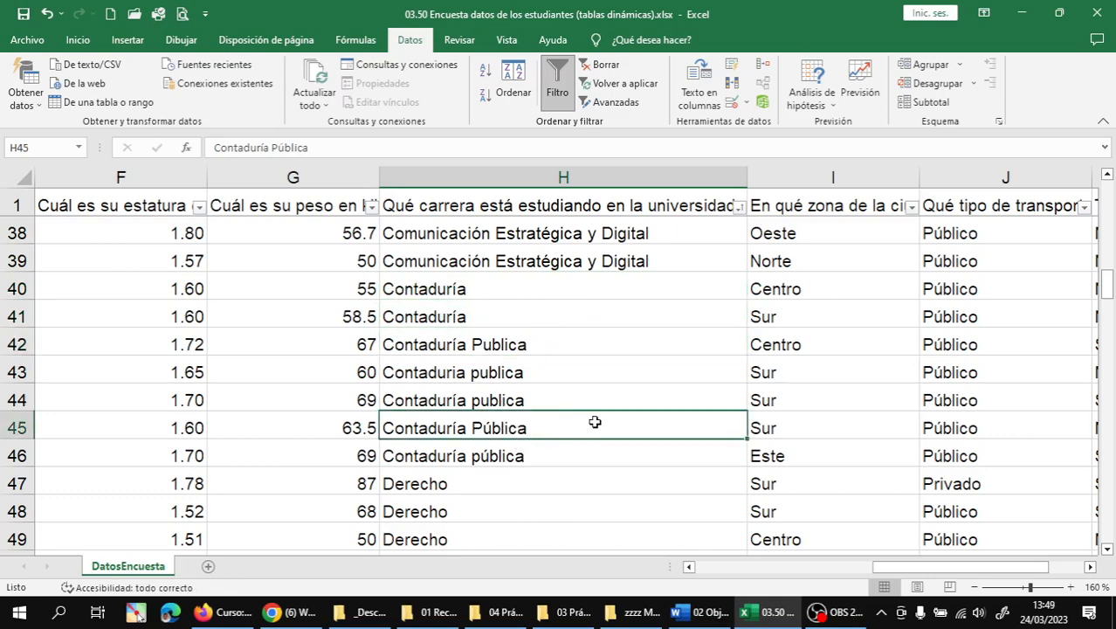
key(ctrl+c)
click(664, 452)
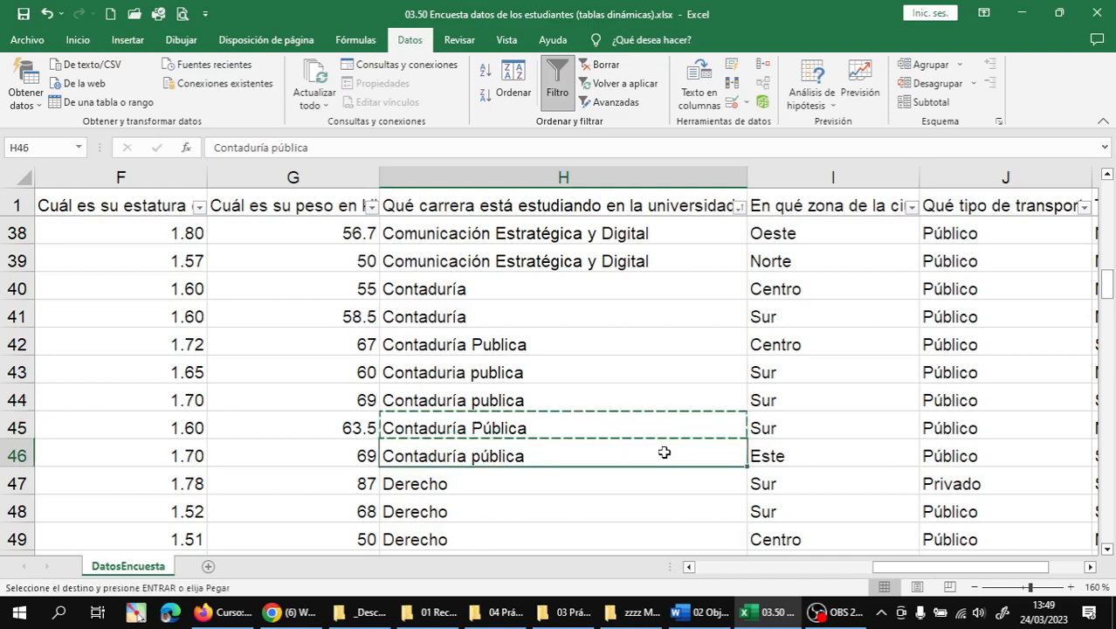
key(shift+Up)
key(shift+Up)
key(shift+Up)
key(shift+Up)
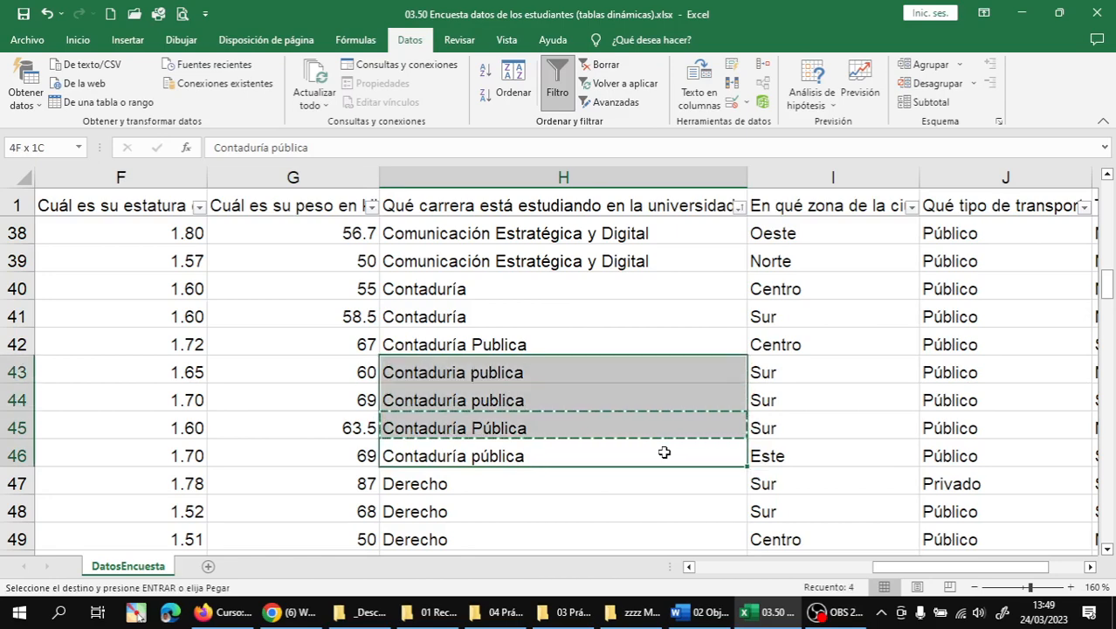
key(shift+Up)
key(shift+Up)
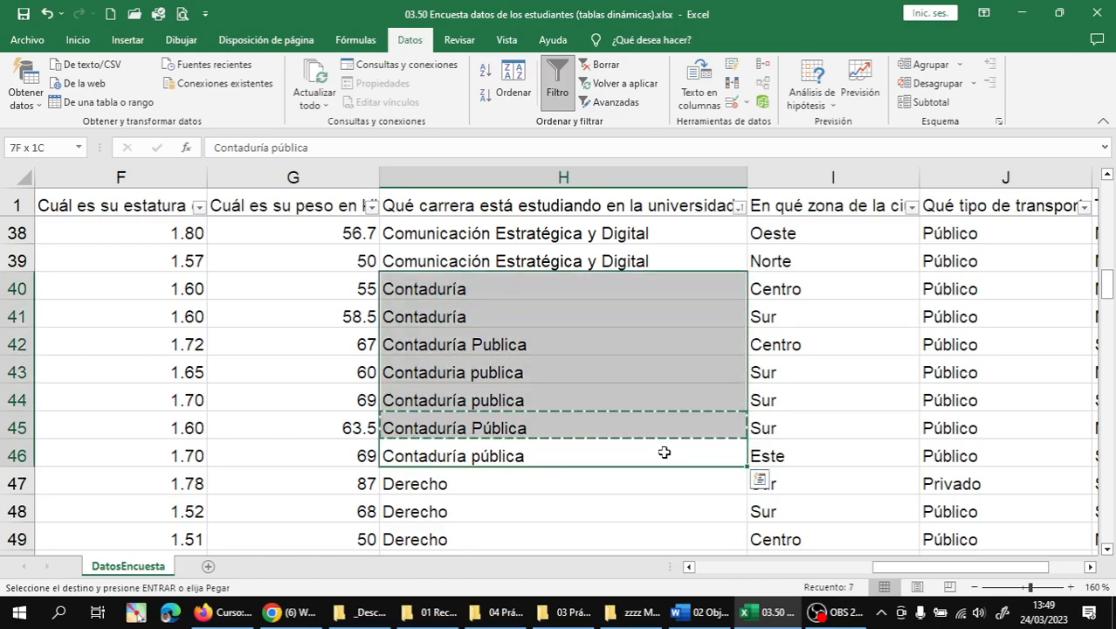
key(Return)
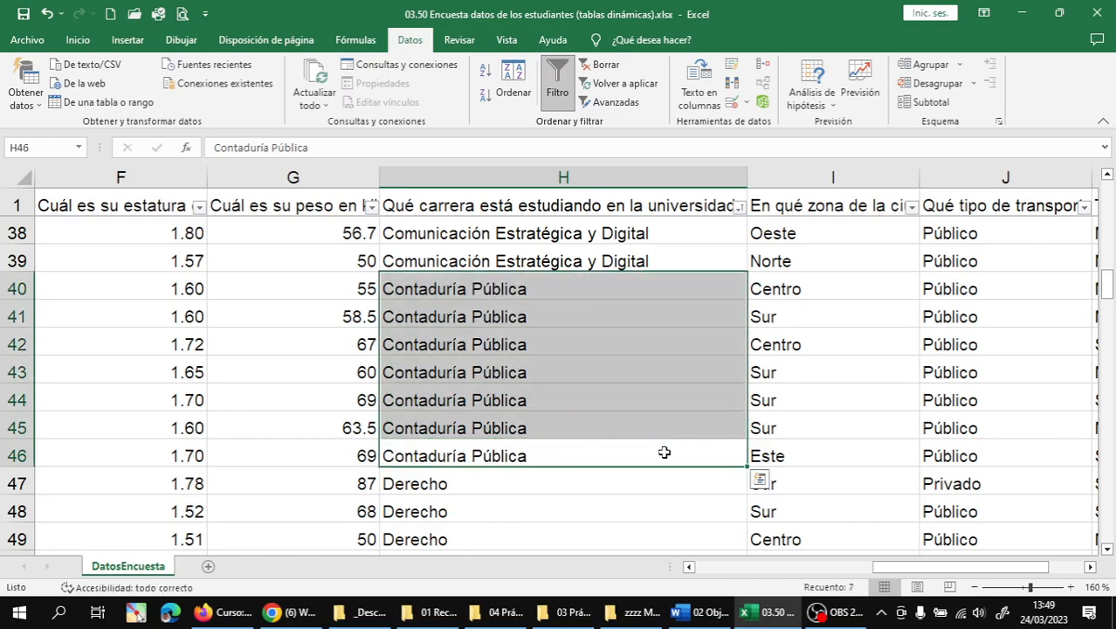
key(Down)
key(Down)
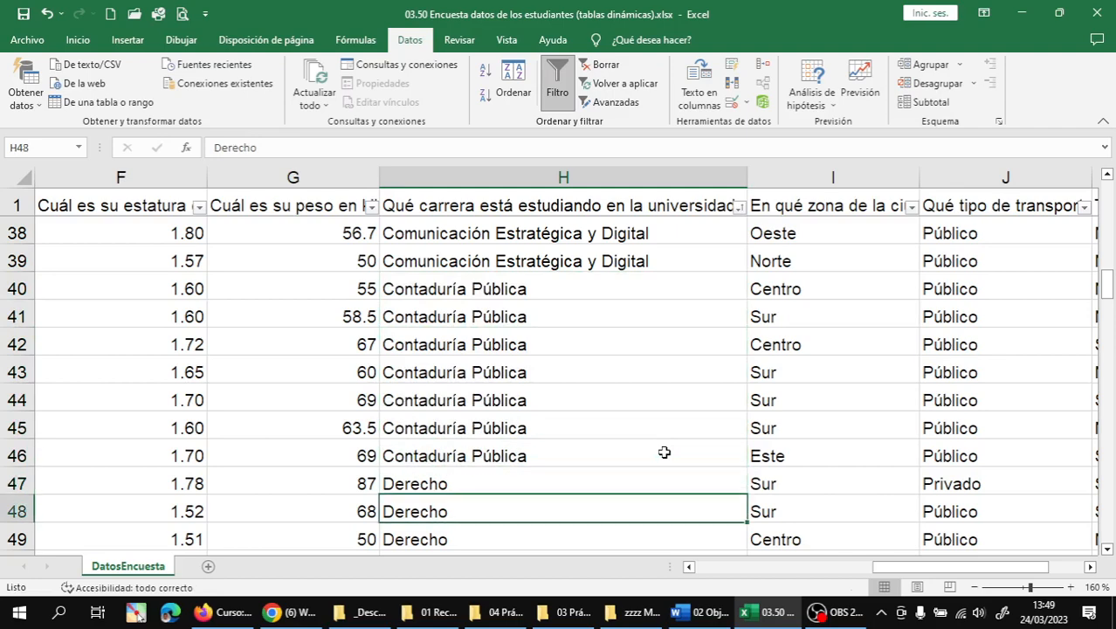
- Correct the Economia entry in H57 to the accented 'Economía'
scroll(535, 433, down, 2)
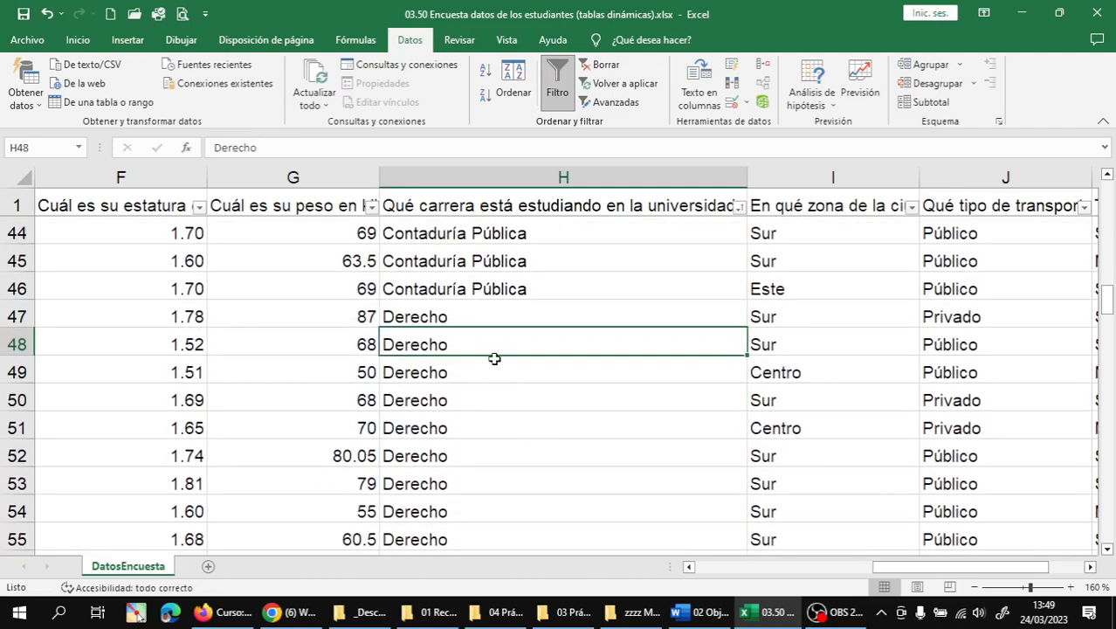
scroll(494, 358, down, 2)
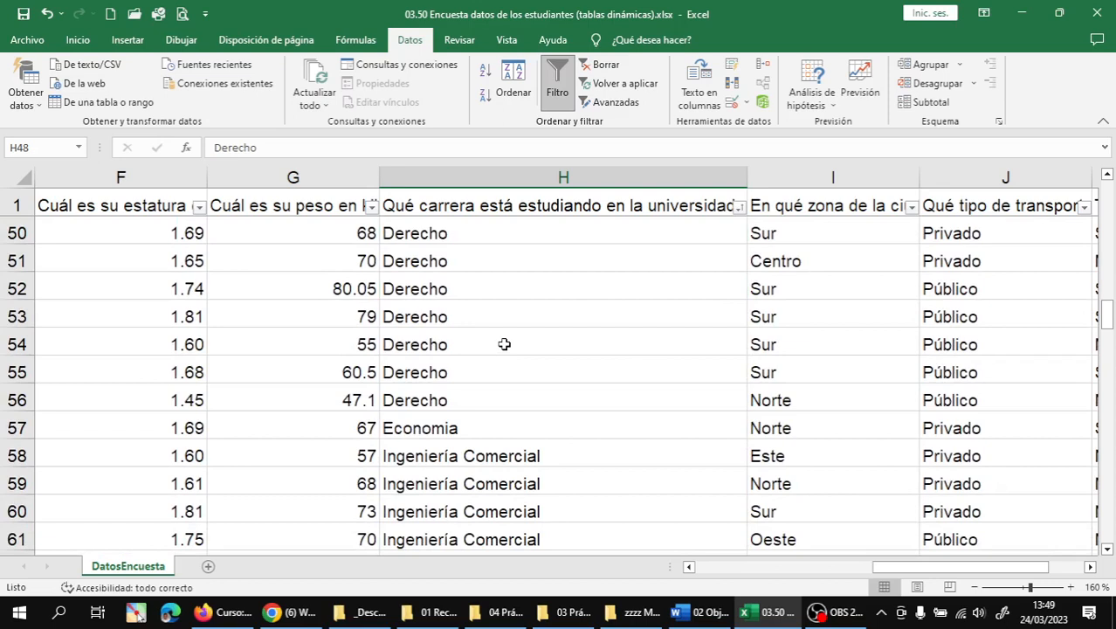
scroll(500, 346, down, 1)
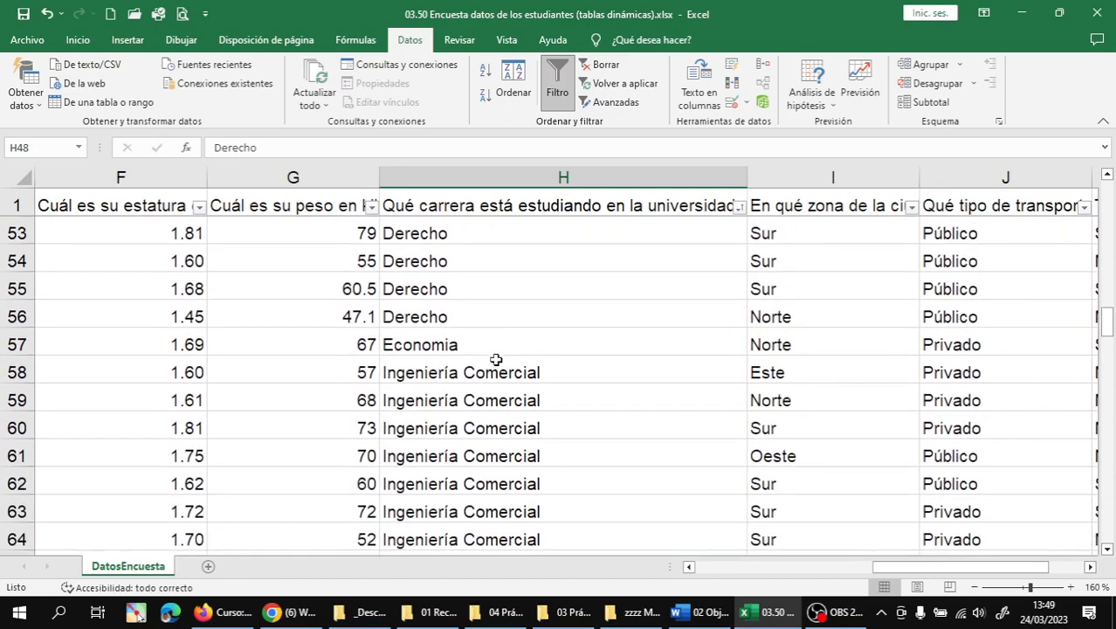
double_click(443, 345)
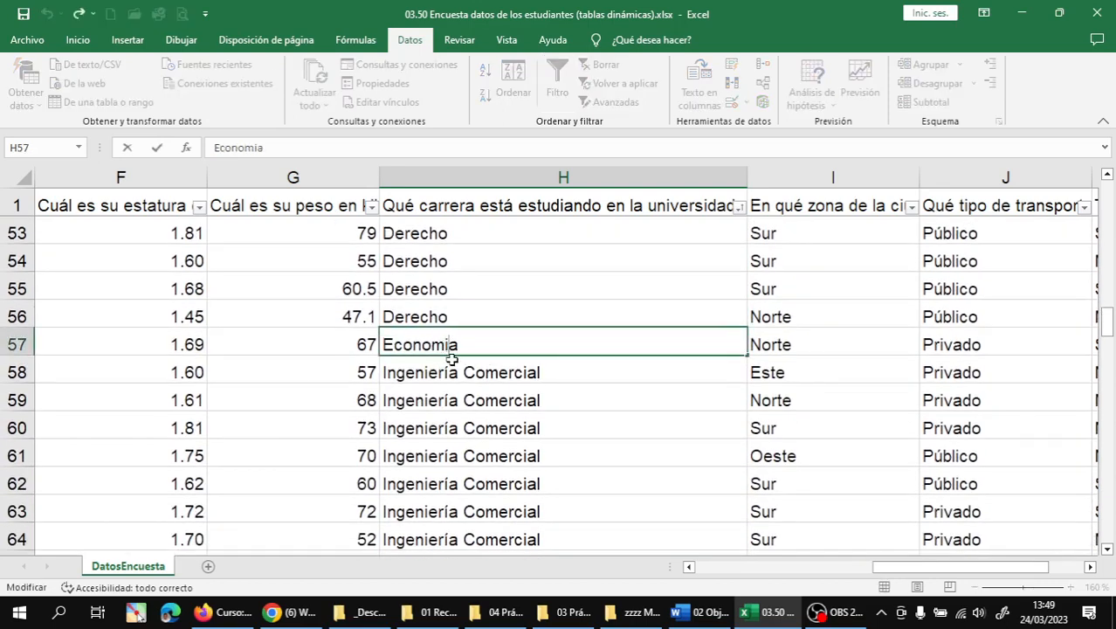
key(BackSpace)
text(í)
key(Return)
- Copy 'Ingeniería Industrial y Comercial' from H86 over the Ingeniería Petrolera entry in H87
scroll(447, 353, down, 1)
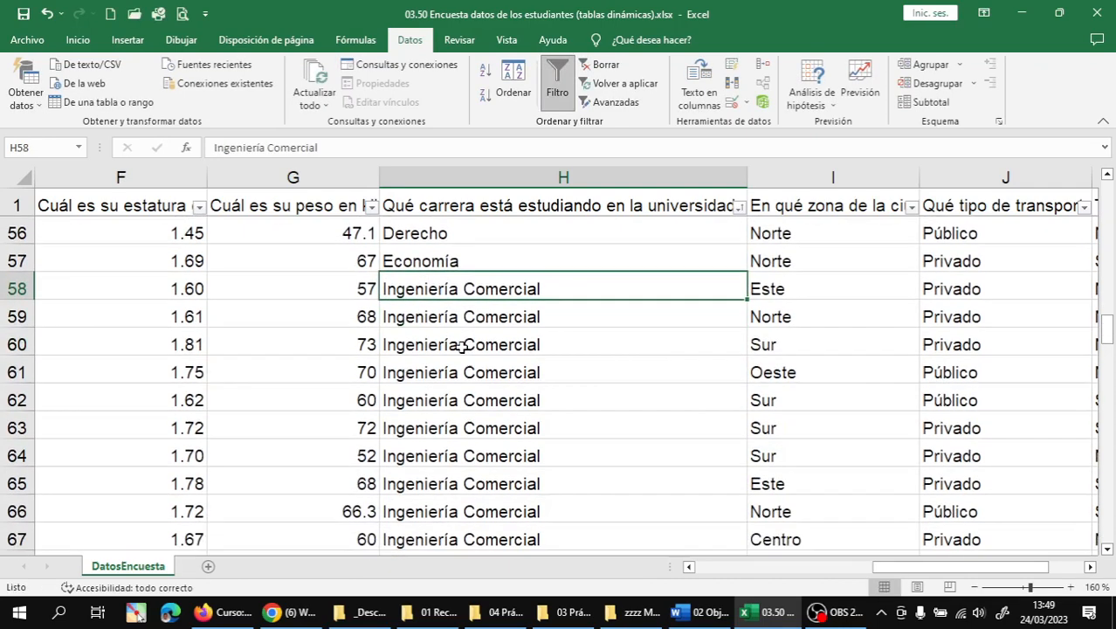
scroll(471, 323, down, 4)
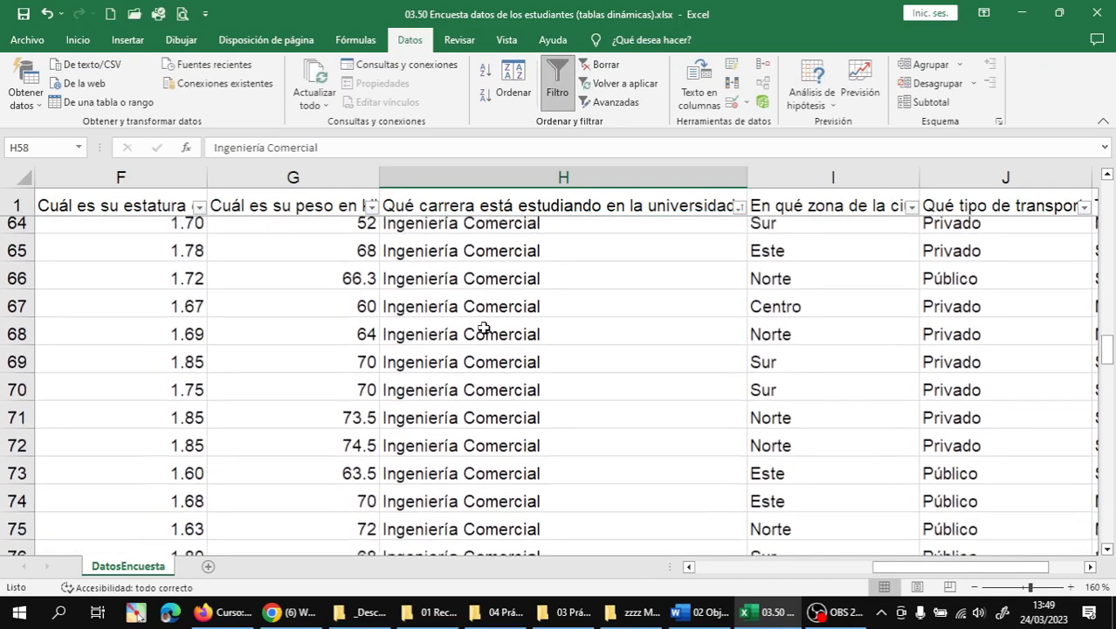
scroll(490, 327, down, 4)
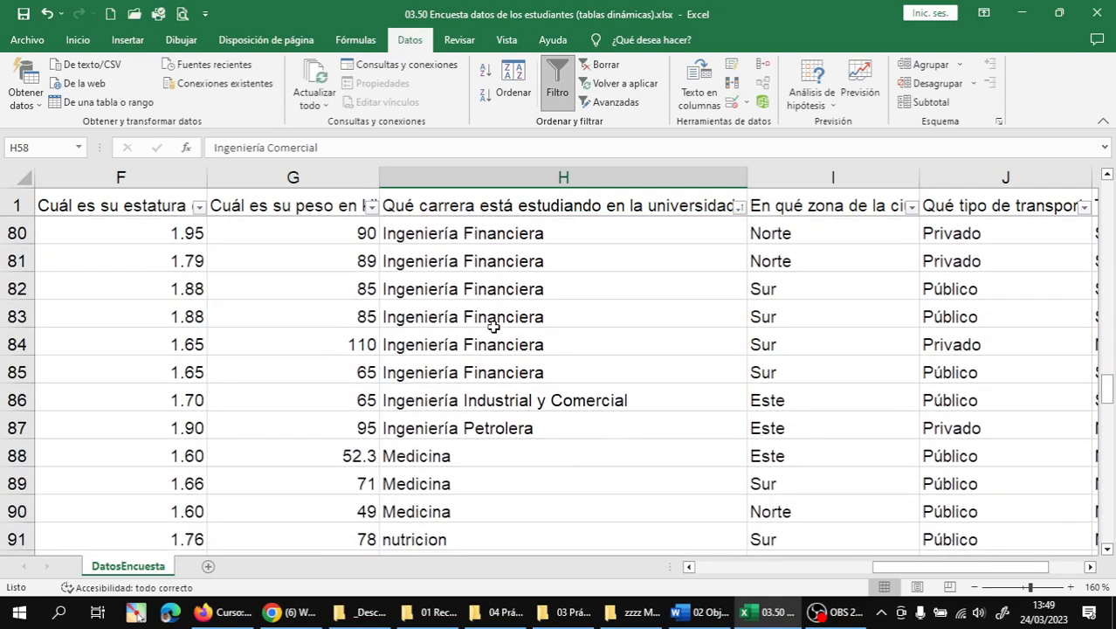
scroll(493, 326, down, 1)
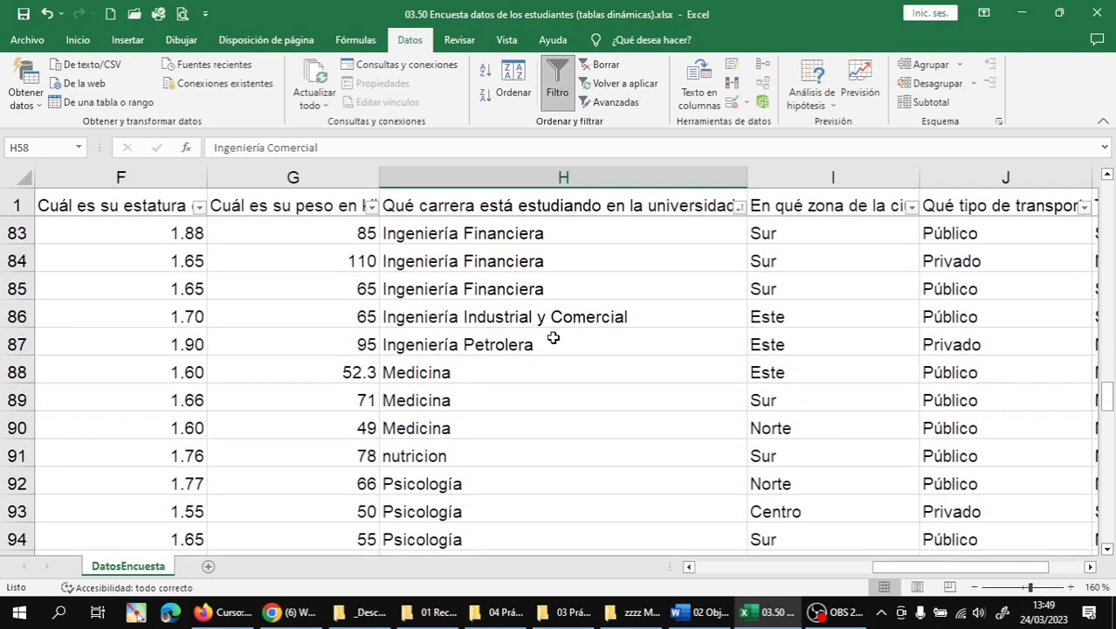
click(520, 322)
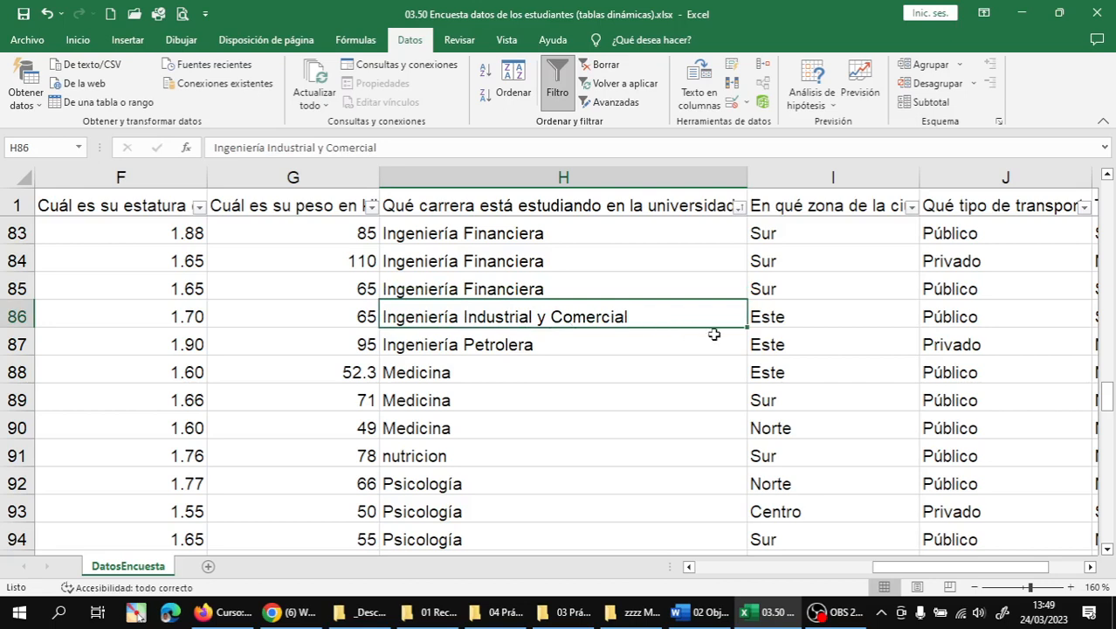
key(ctrl+c)
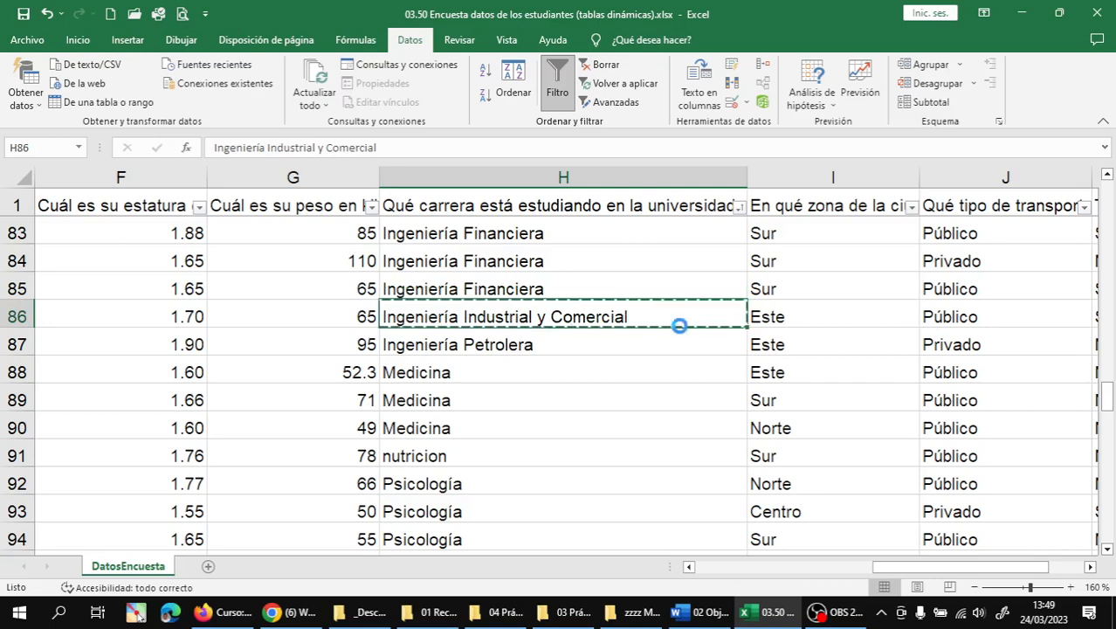
key(Down)
key(Return)
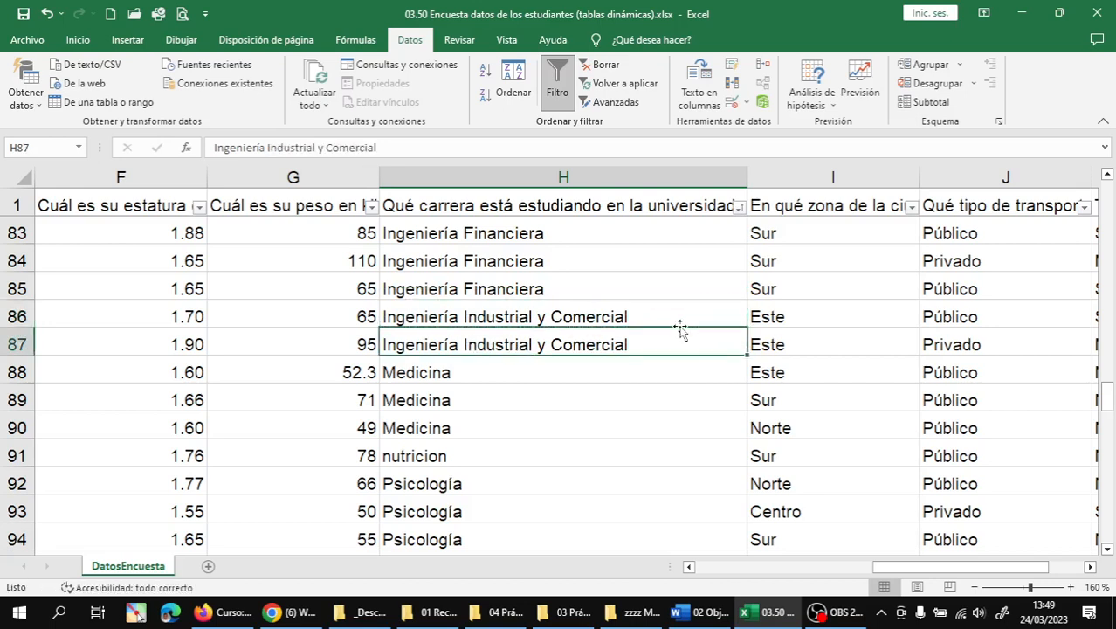
key(Down)
- Check the Turismo entries in H145 and H146 at the end of the career column
scroll(616, 376, down, 1)
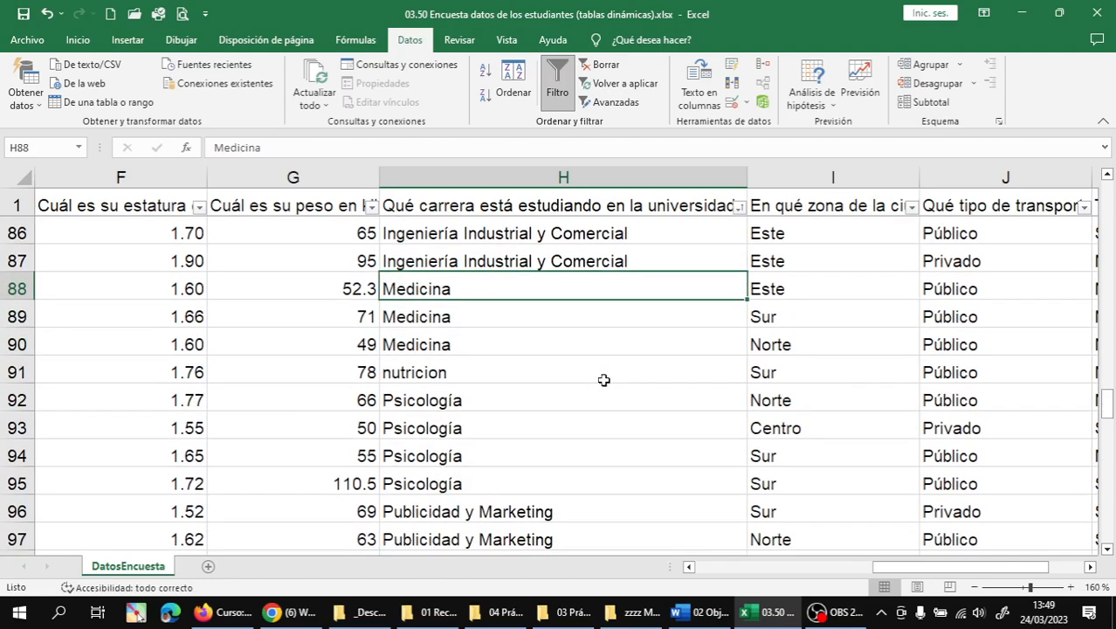
scroll(595, 379, down, 4)
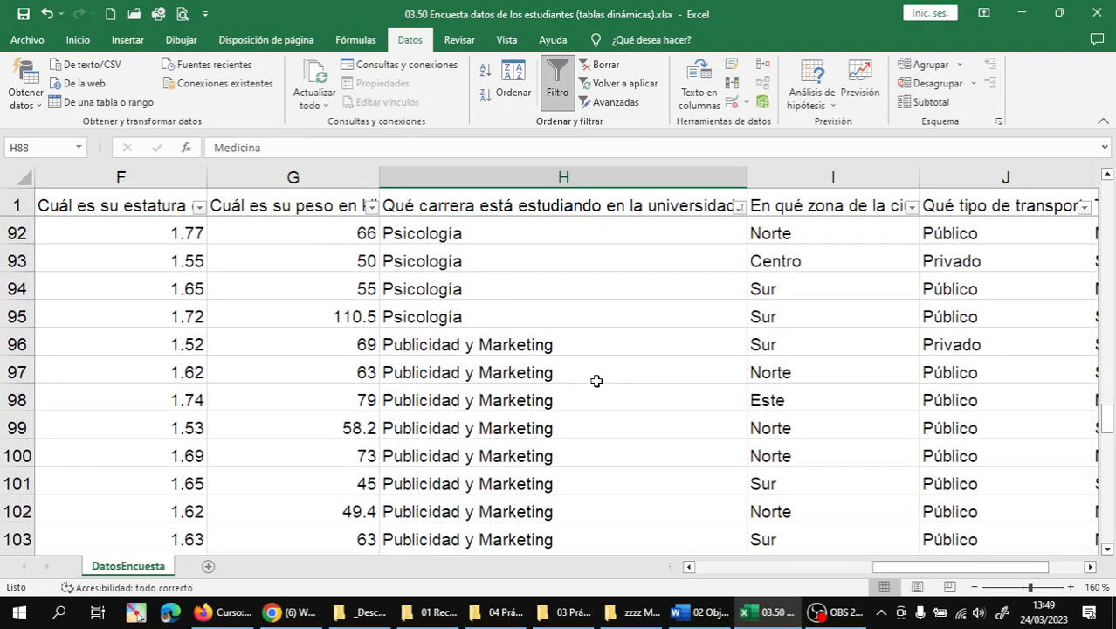
scroll(604, 377, down, 7)
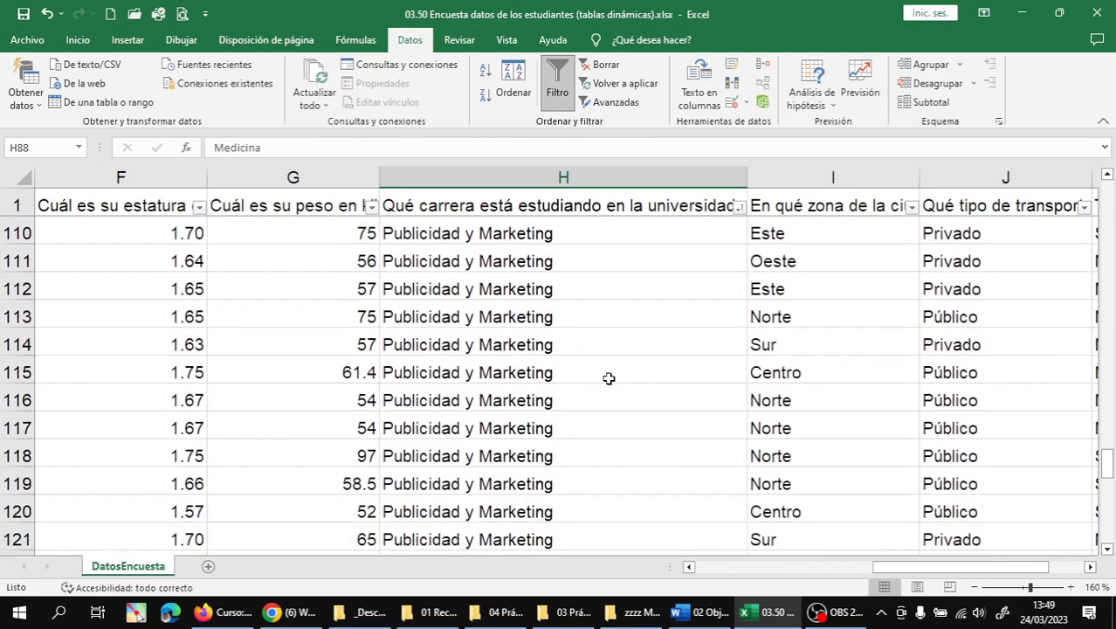
scroll(611, 377, down, 7)
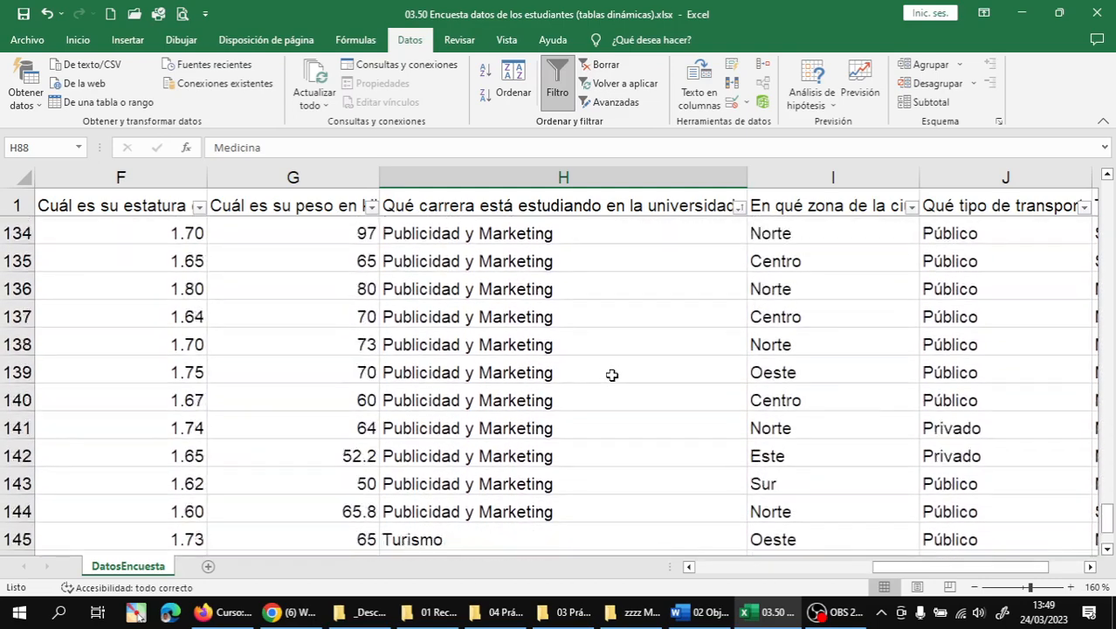
click(467, 367)
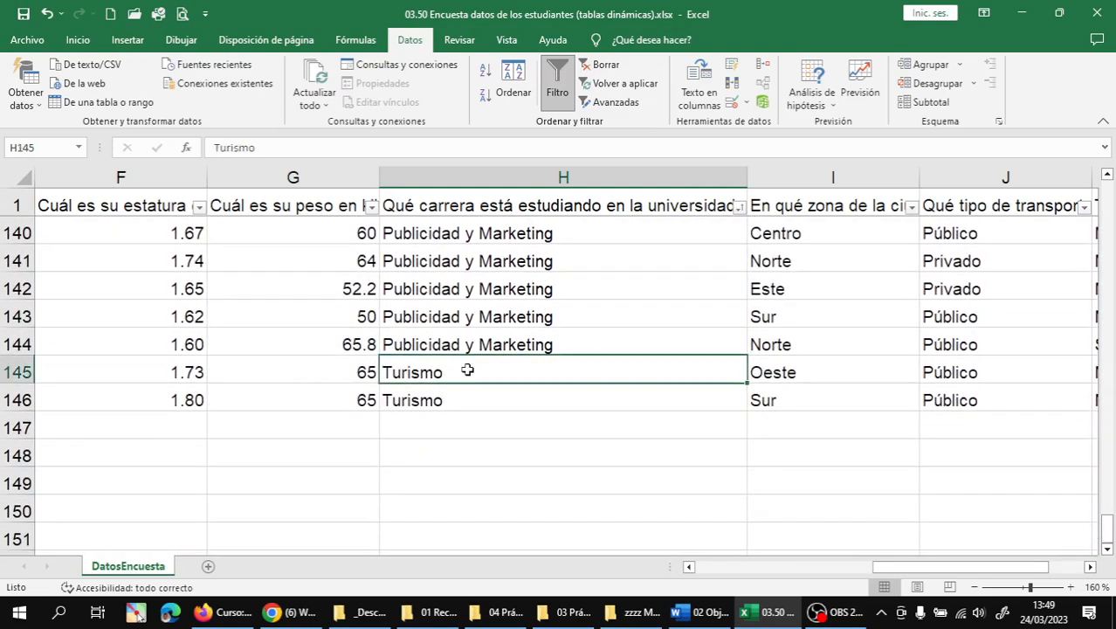
click(443, 399)
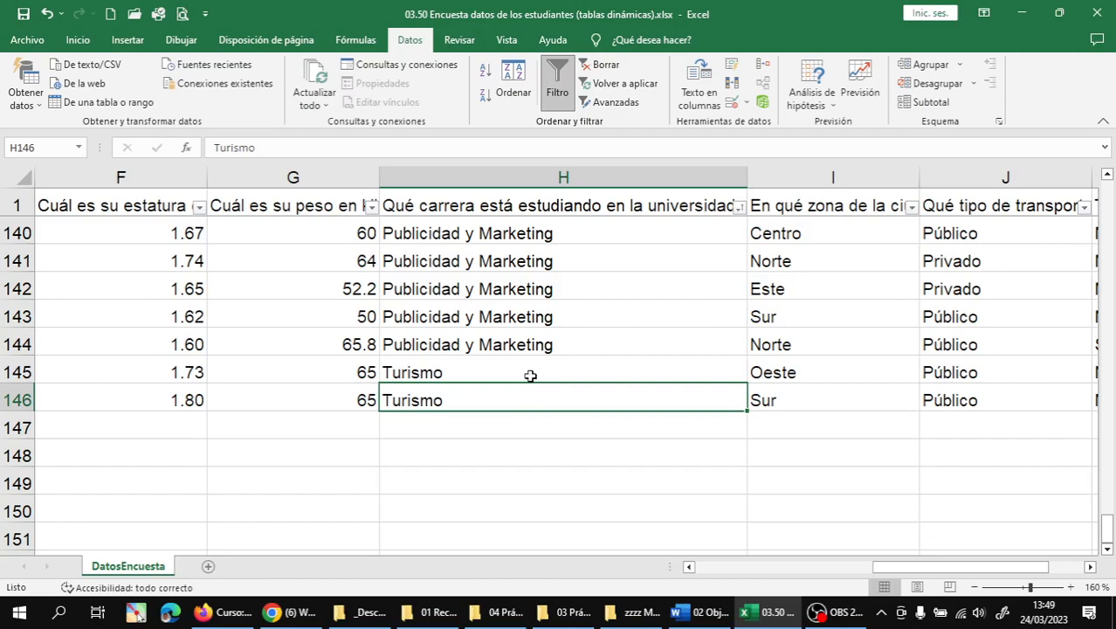
click(530, 375)
scroll(568, 403, up, 20)
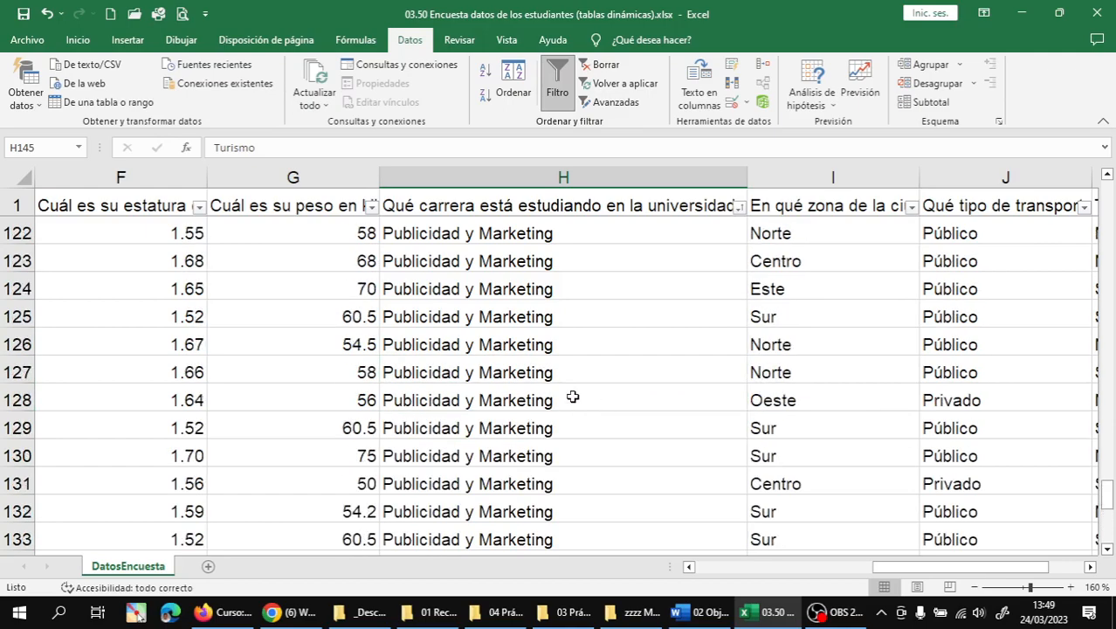
scroll(645, 353, up, 20)
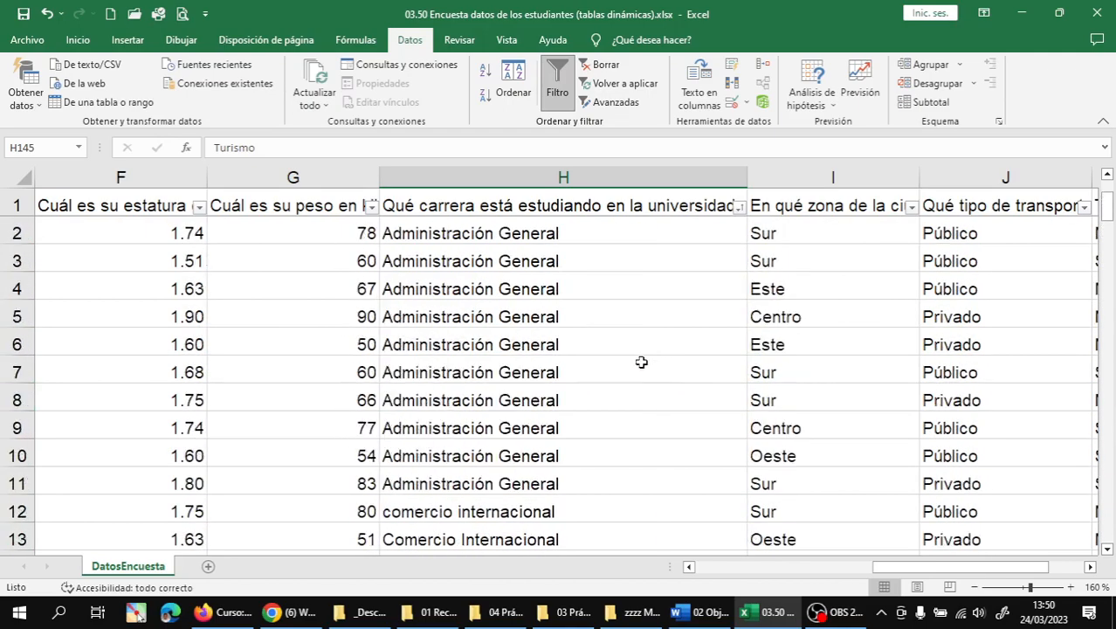
- Sort the career column Z to A and scroll through the results
click(739, 207)
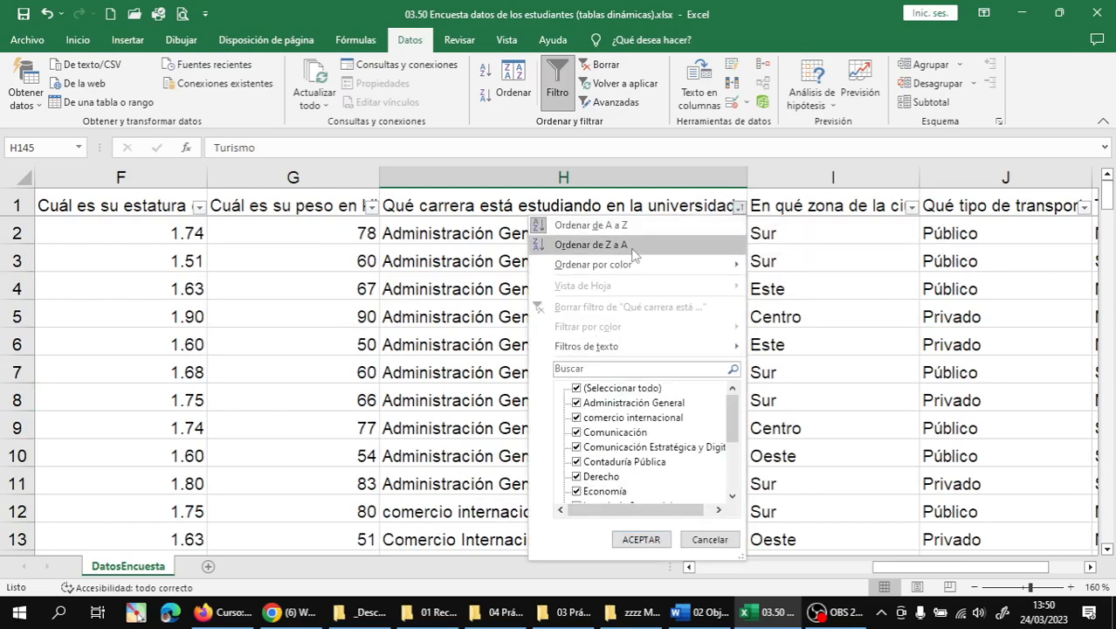
click(591, 244)
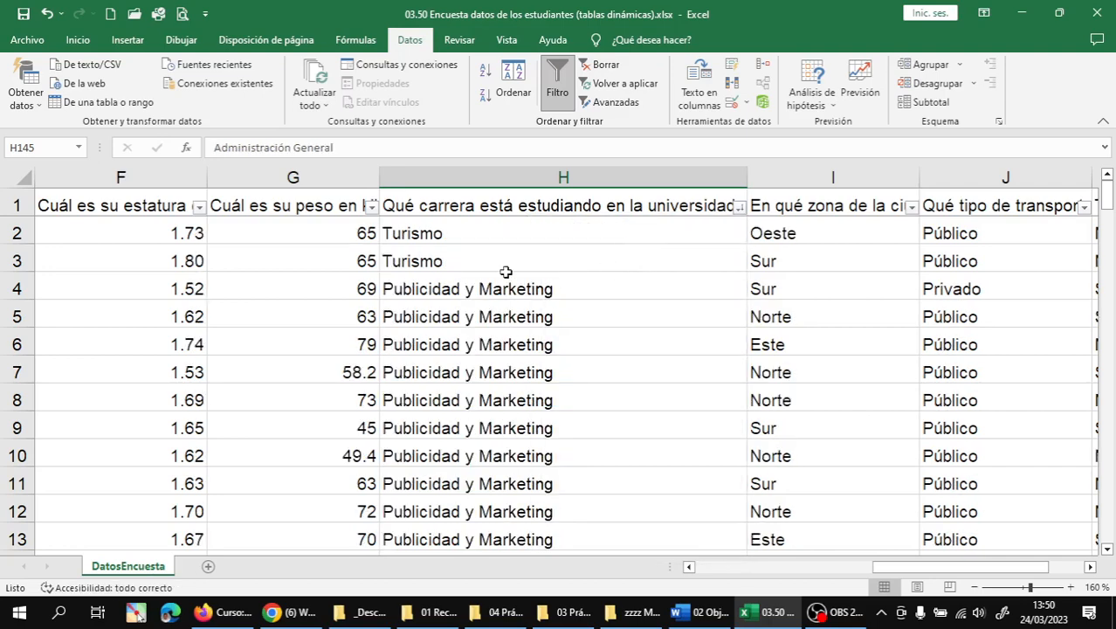
scroll(615, 297, down, 10)
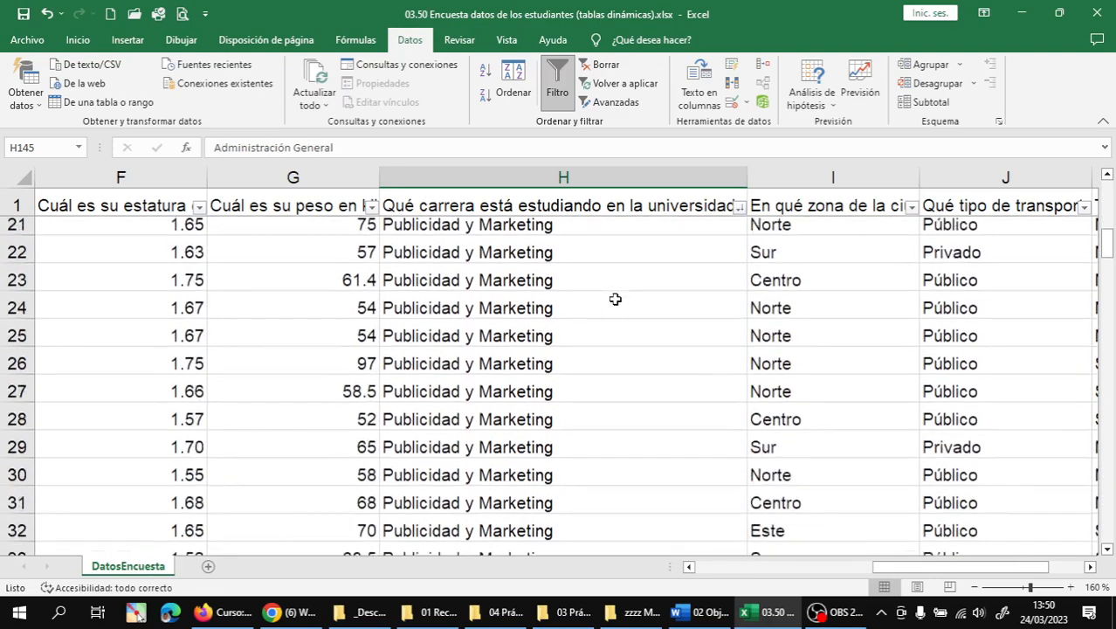
scroll(615, 300, down, 4)
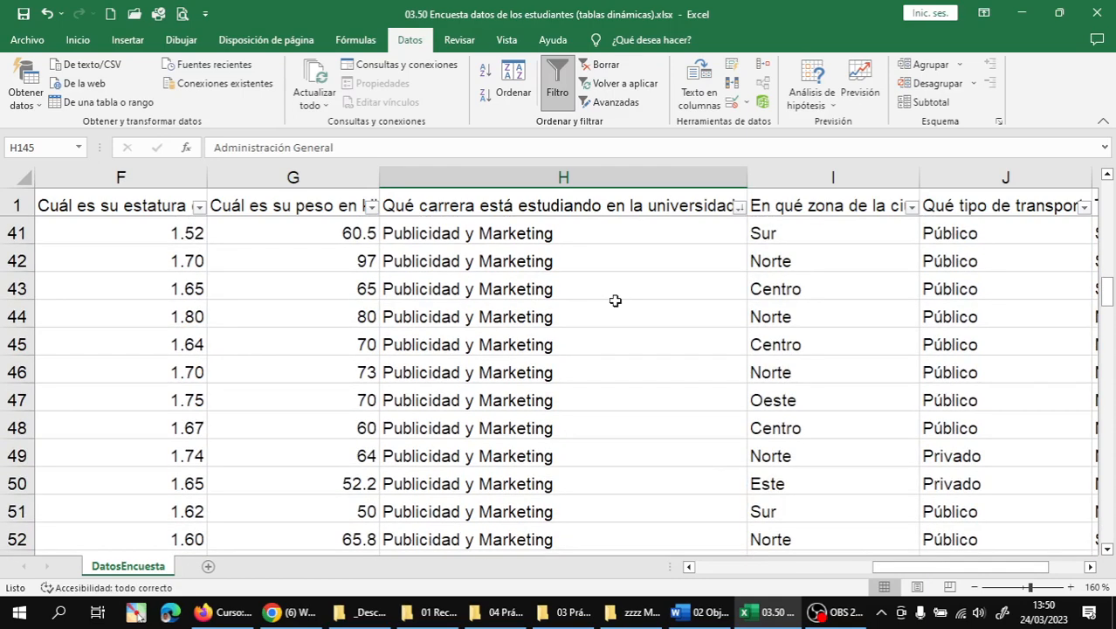
scroll(613, 300, down, 2)
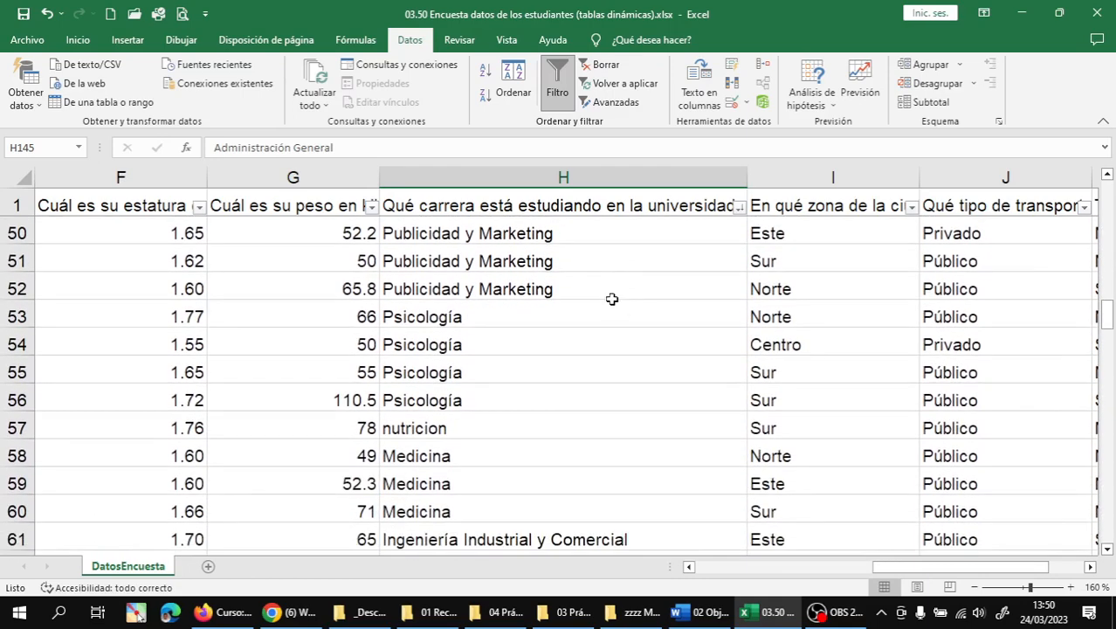
scroll(612, 296, down, 1)
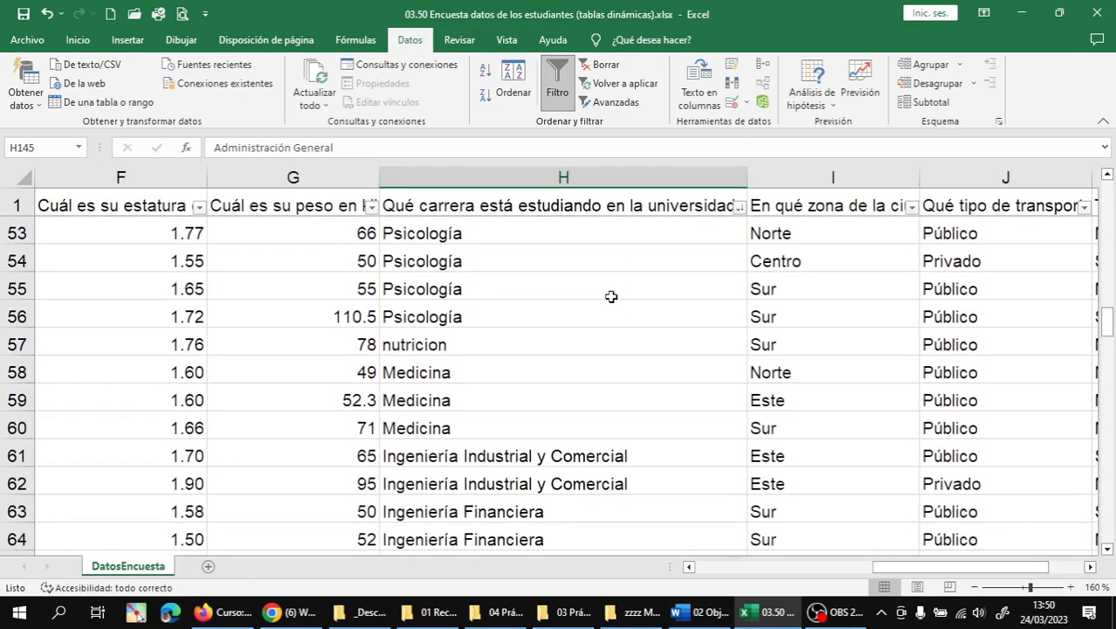
scroll(610, 297, down, 1)
scroll(456, 297, up, 1)
- Capitalise the lowercase nutricion entry in H57 to 'Nutrición'
click(435, 349)
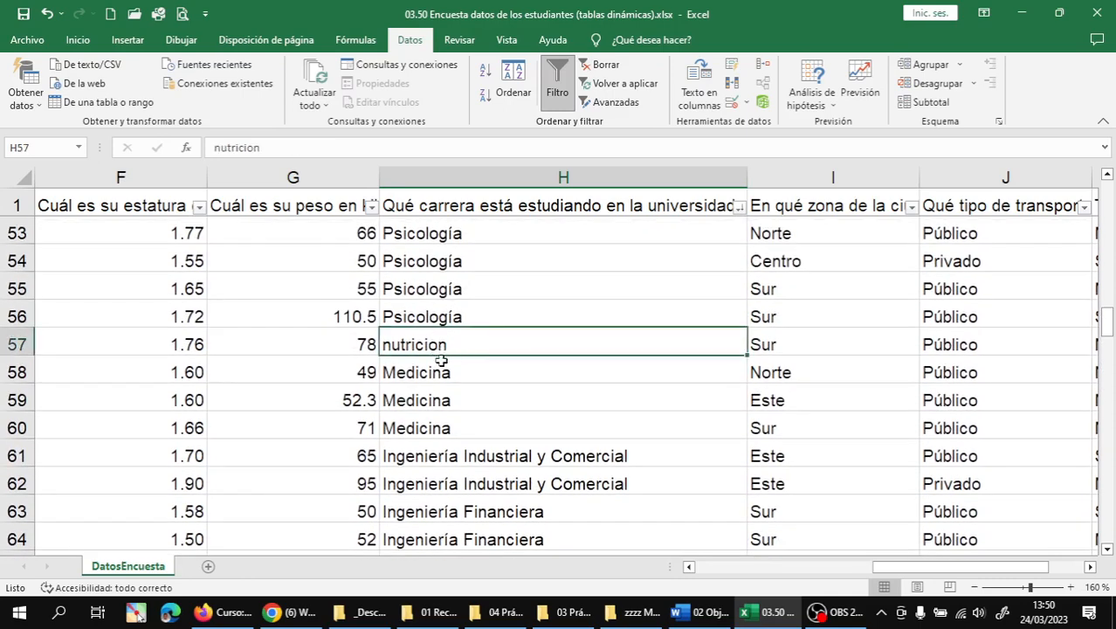
double_click(392, 345)
key(BackSpace)
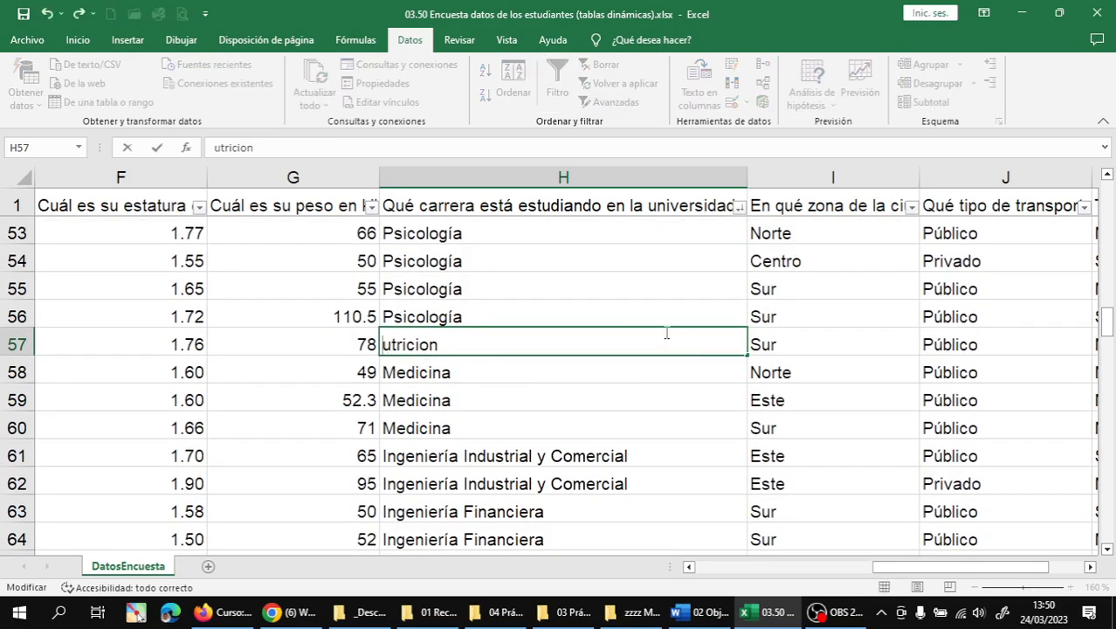
text(N)
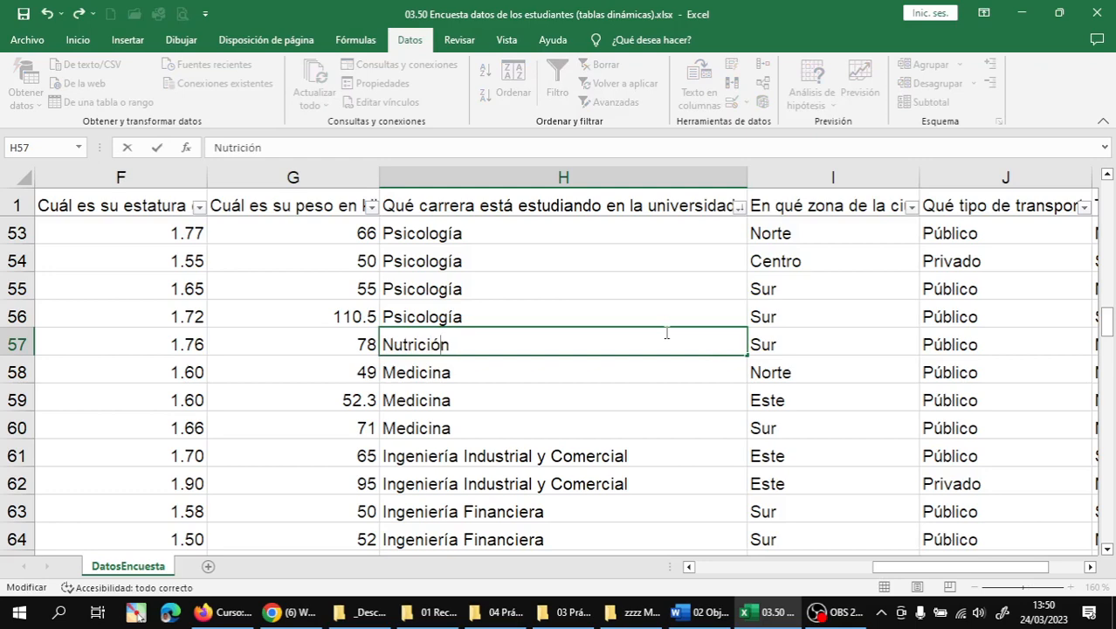
key(Return)
- Replace the short 'Comunicación' in H125 with 'Comunicación Estratégica y Digital' from H124
scroll(557, 385, down, 1)
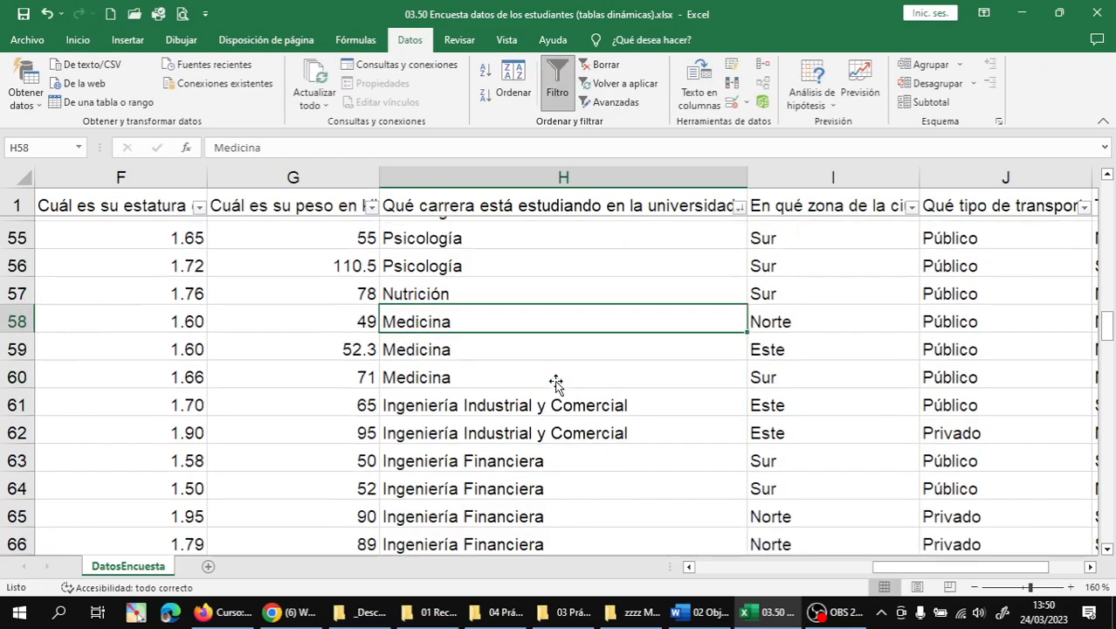
scroll(556, 384, down, 5)
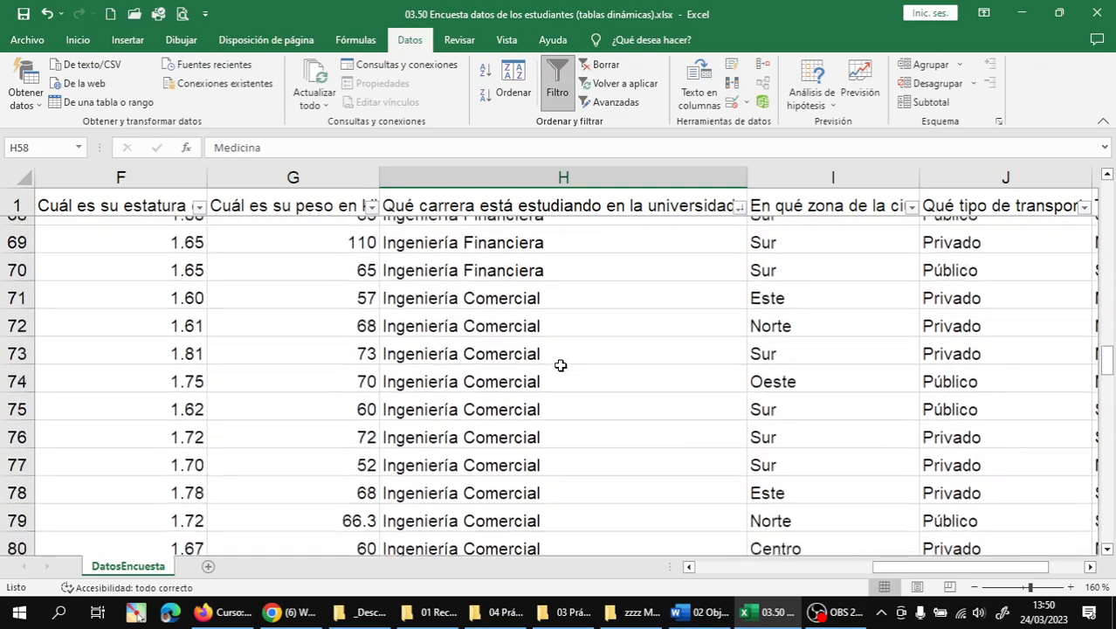
scroll(560, 365, down, 5)
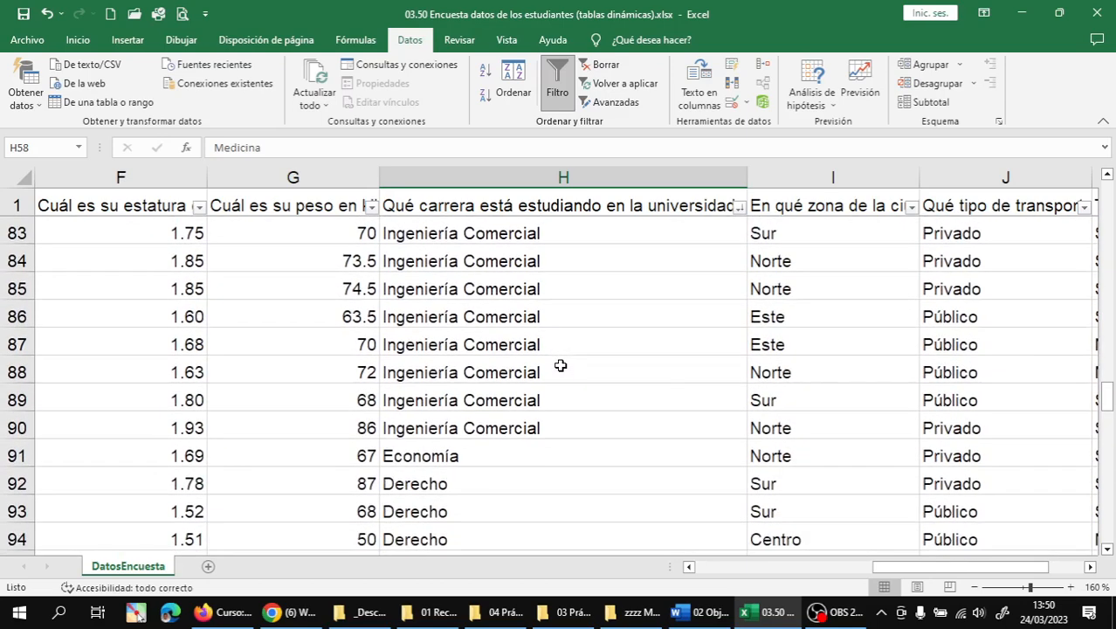
scroll(560, 365, down, 2)
scroll(558, 357, up, 1)
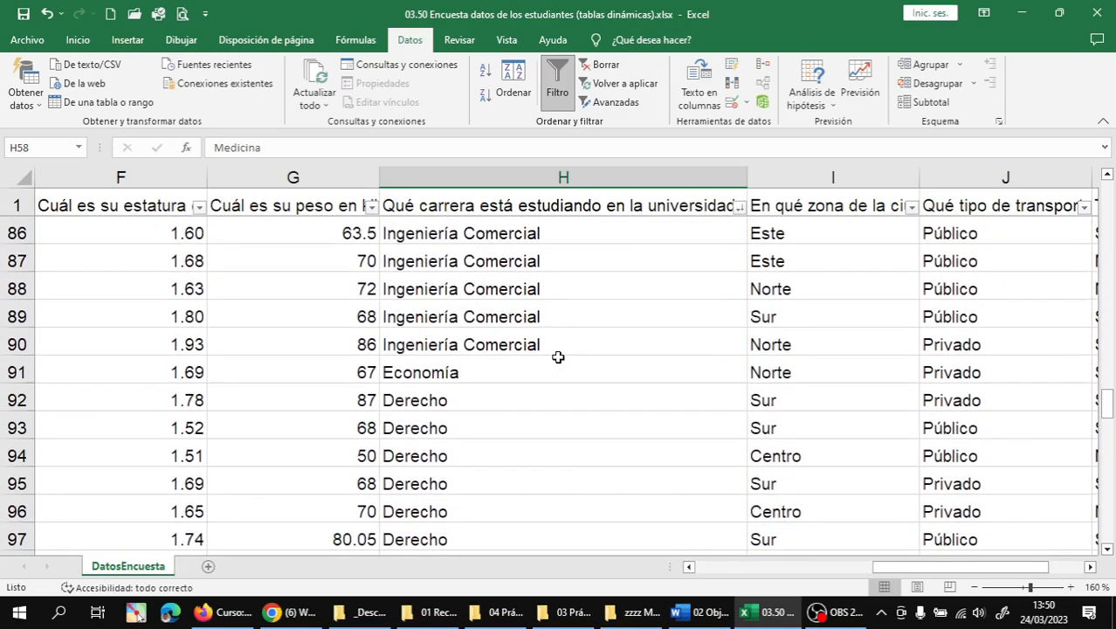
scroll(558, 357, down, 4)
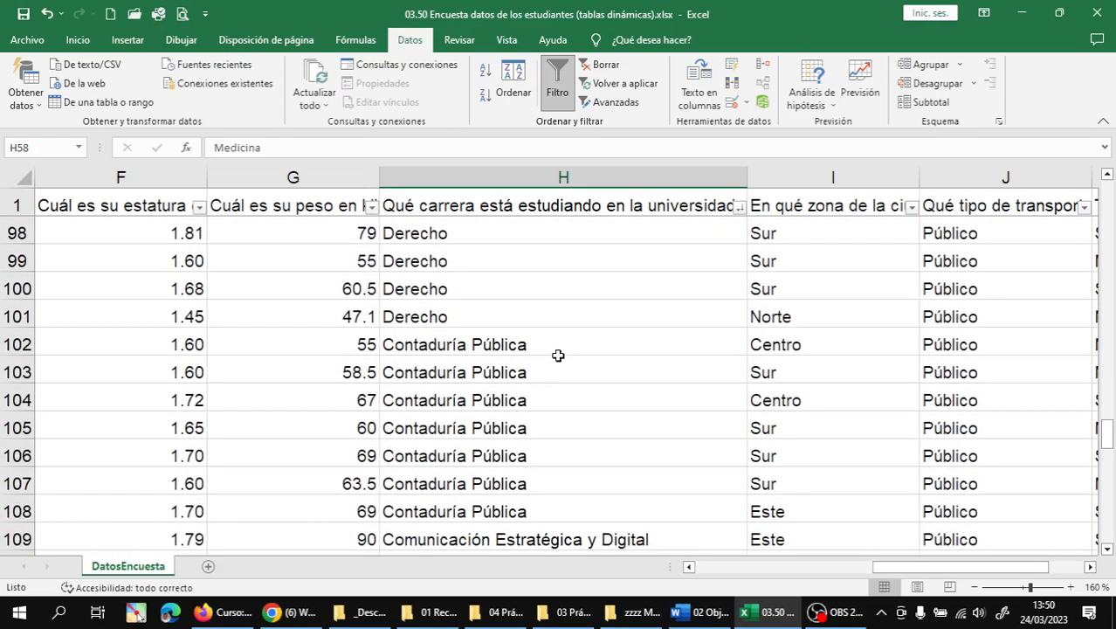
scroll(558, 355, down, 7)
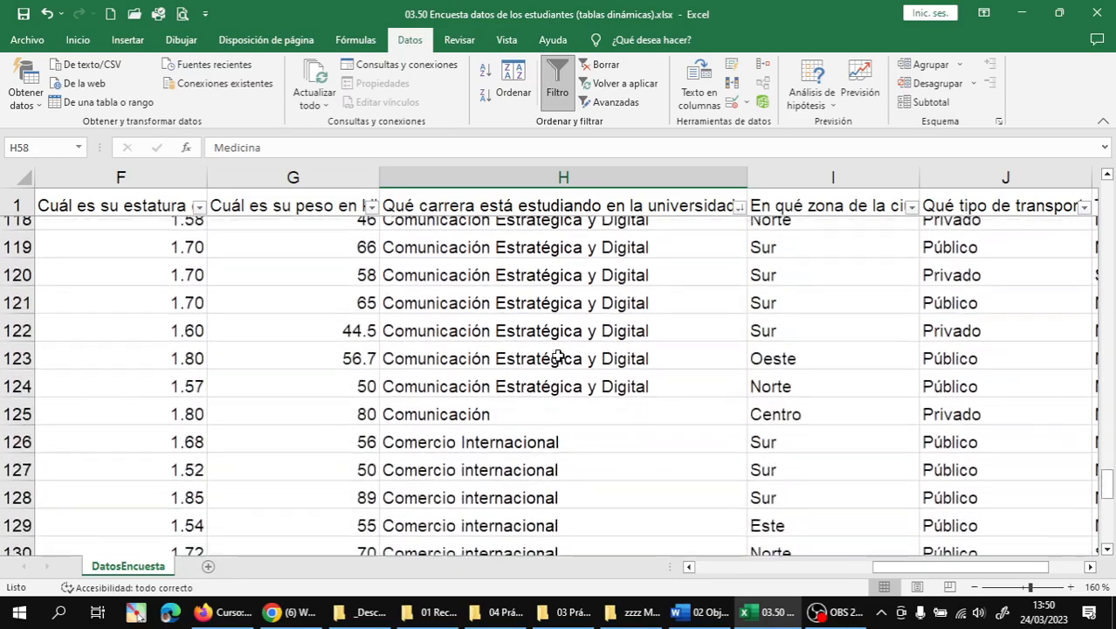
scroll(558, 355, down, 2)
scroll(558, 355, up, 1)
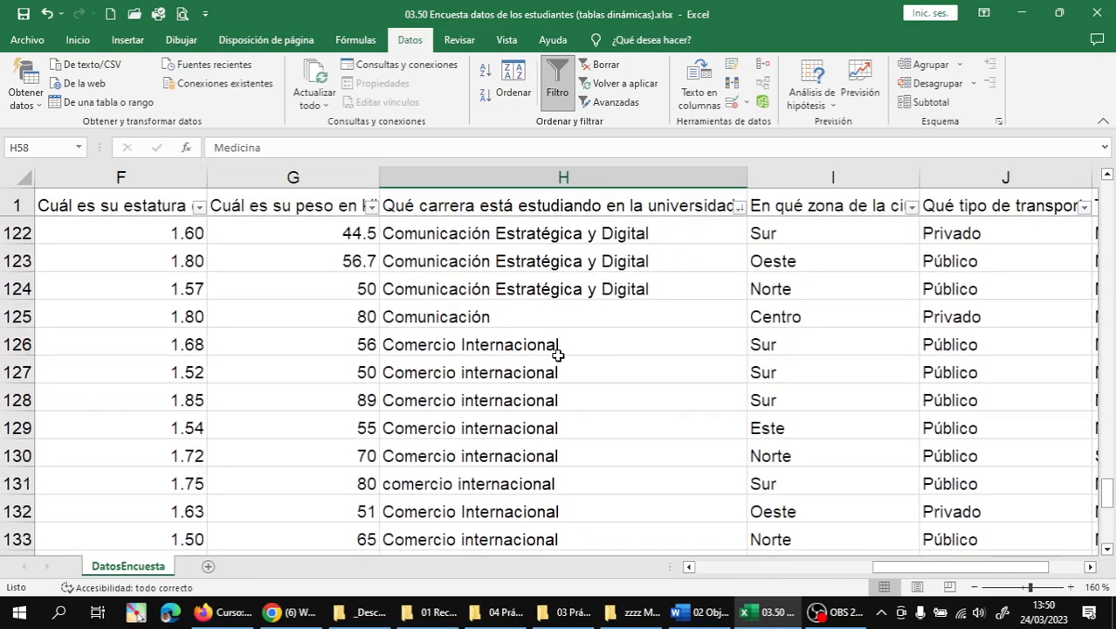
scroll(558, 355, up, 1)
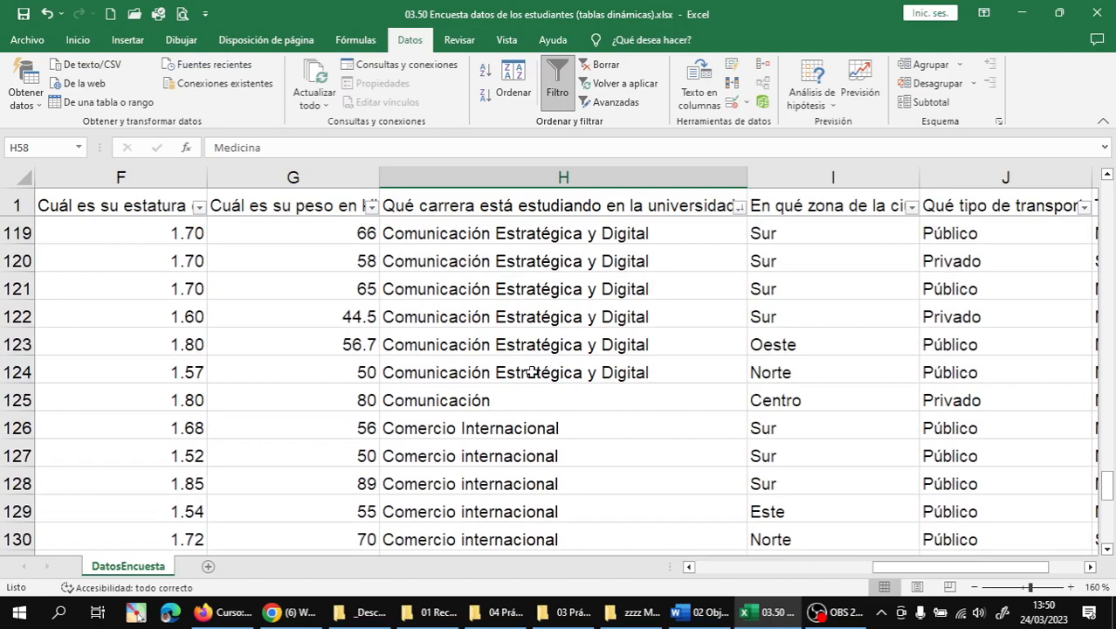
click(532, 372)
click(502, 394)
click(517, 370)
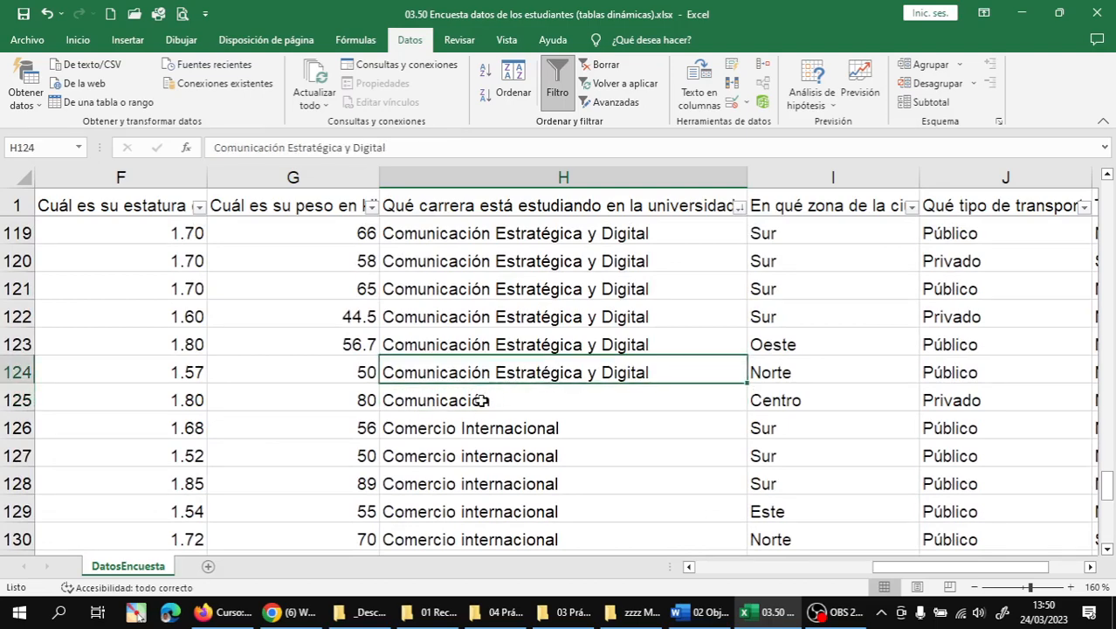
click(493, 398)
click(511, 373)
click(515, 397)
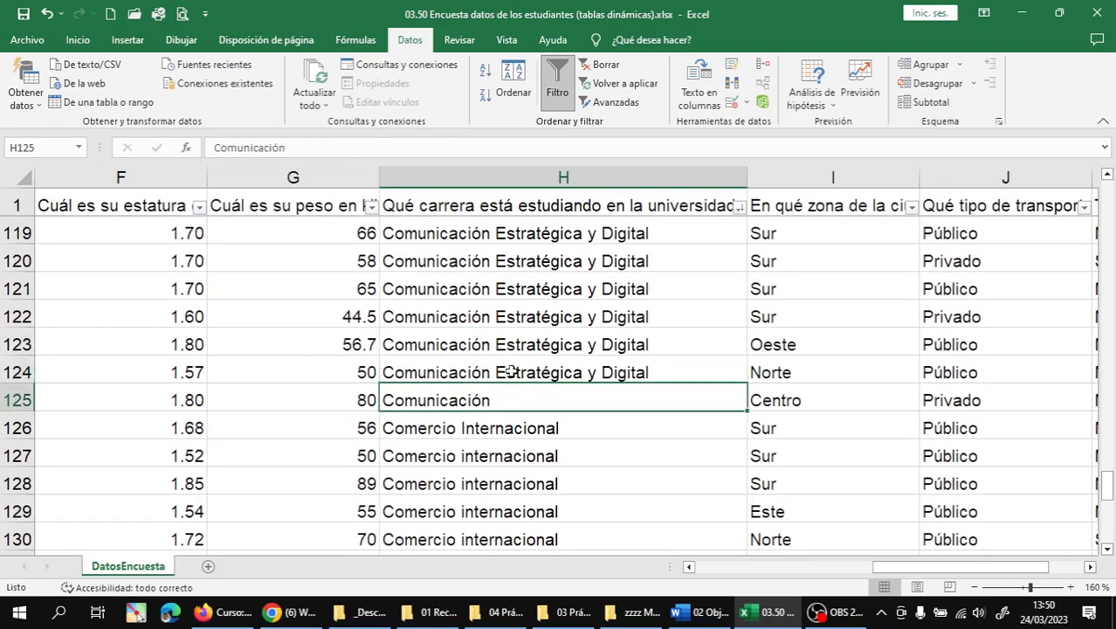
click(594, 369)
key(ctrl+c)
key(Down)
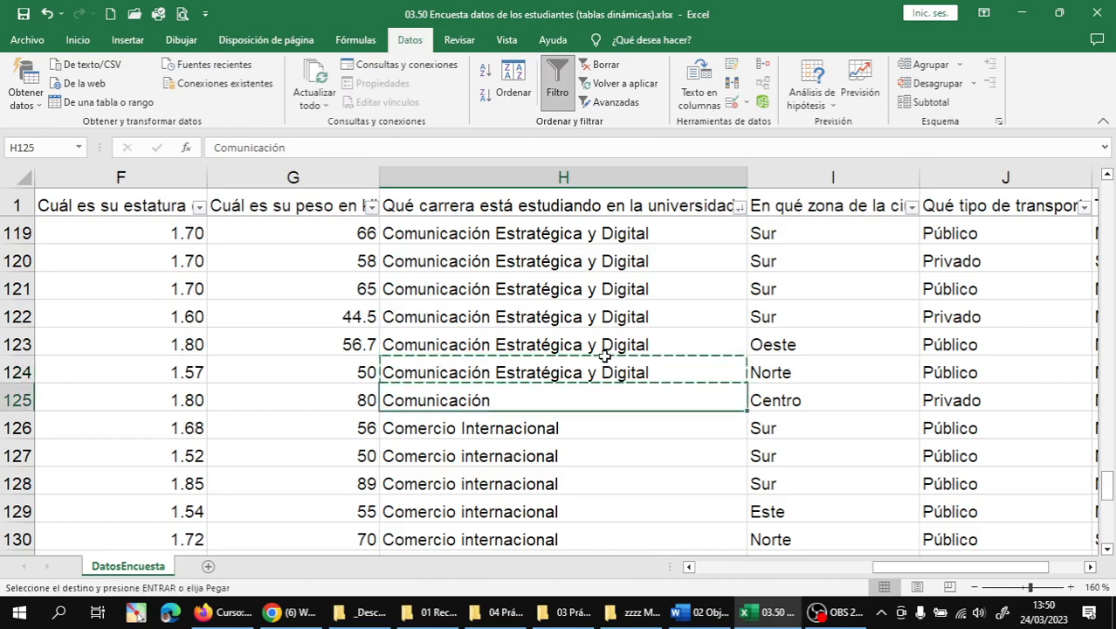
key(Return)
key(Down)
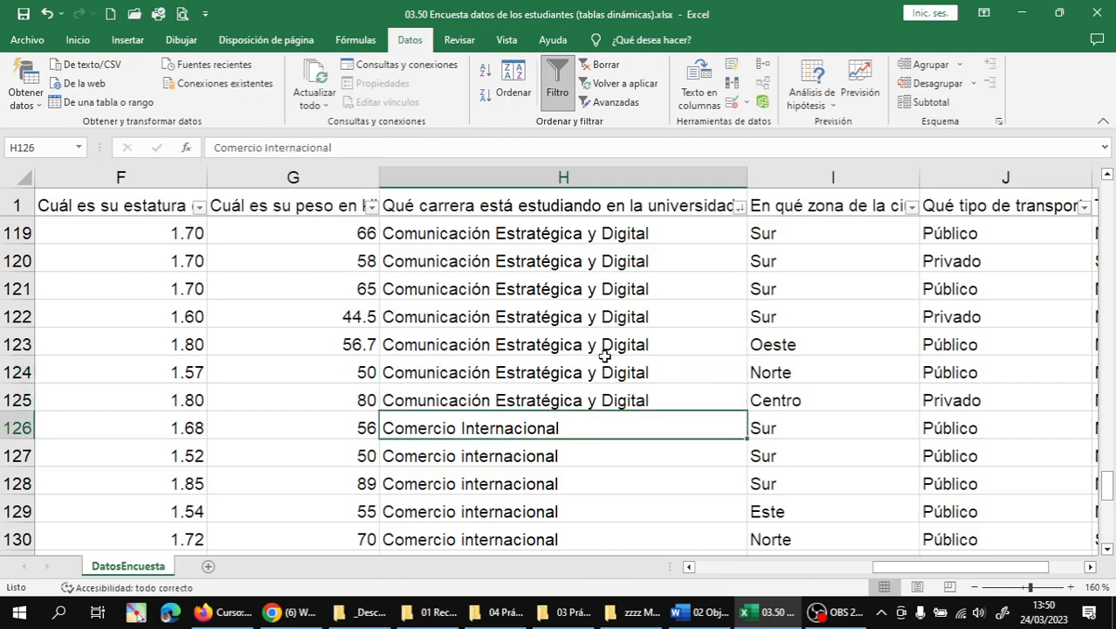
scroll(606, 358, down, 8)
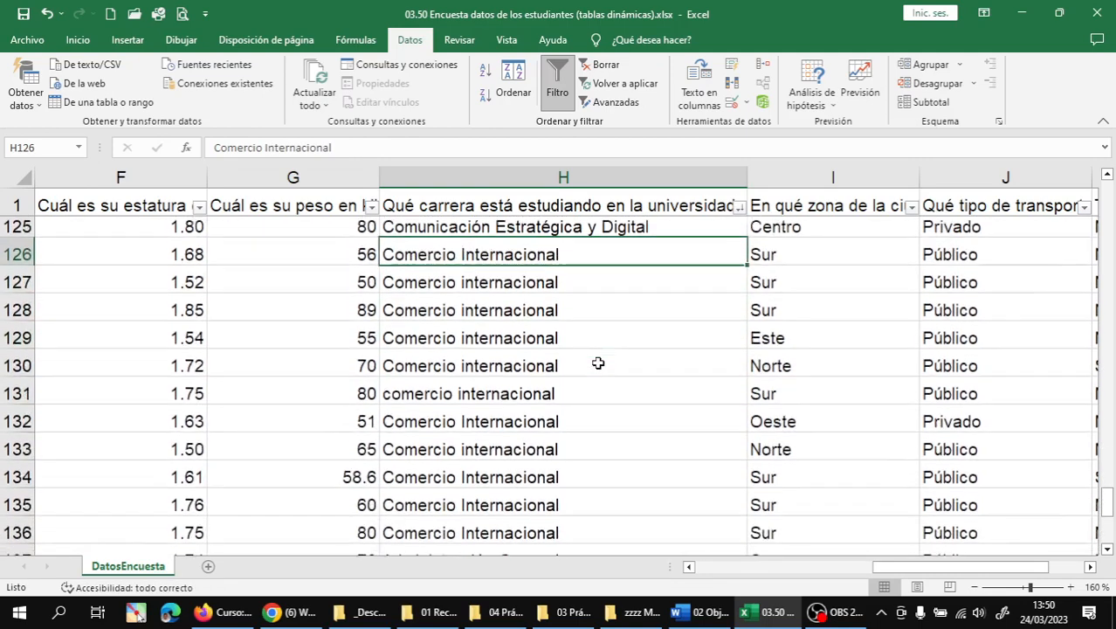
scroll(598, 363, up, 5)
scroll(599, 363, up, 20)
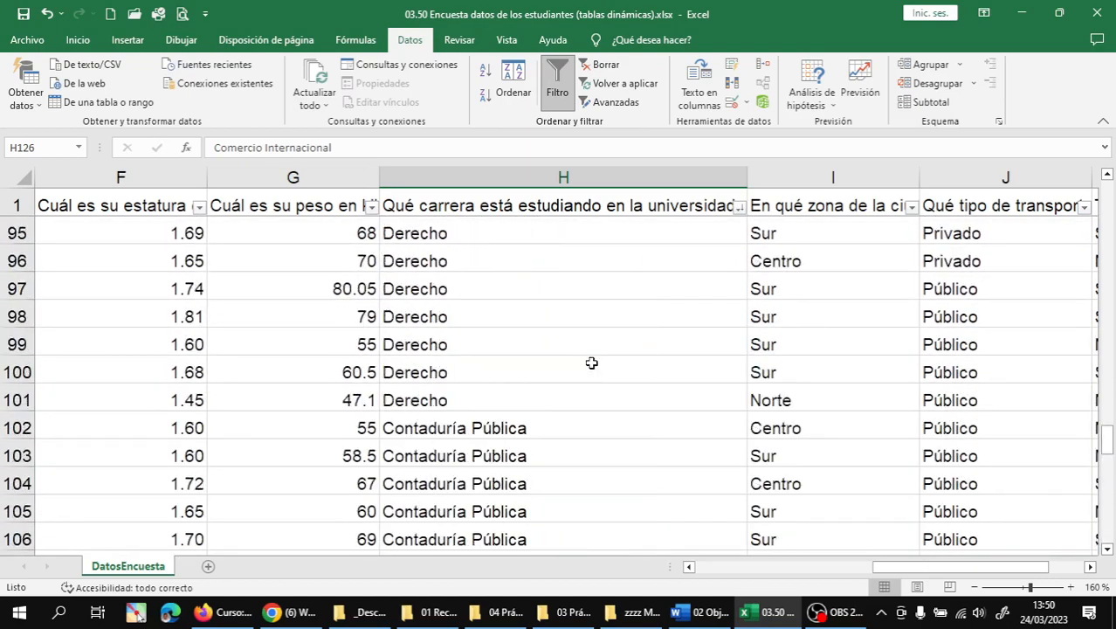
scroll(565, 367, up, 8)
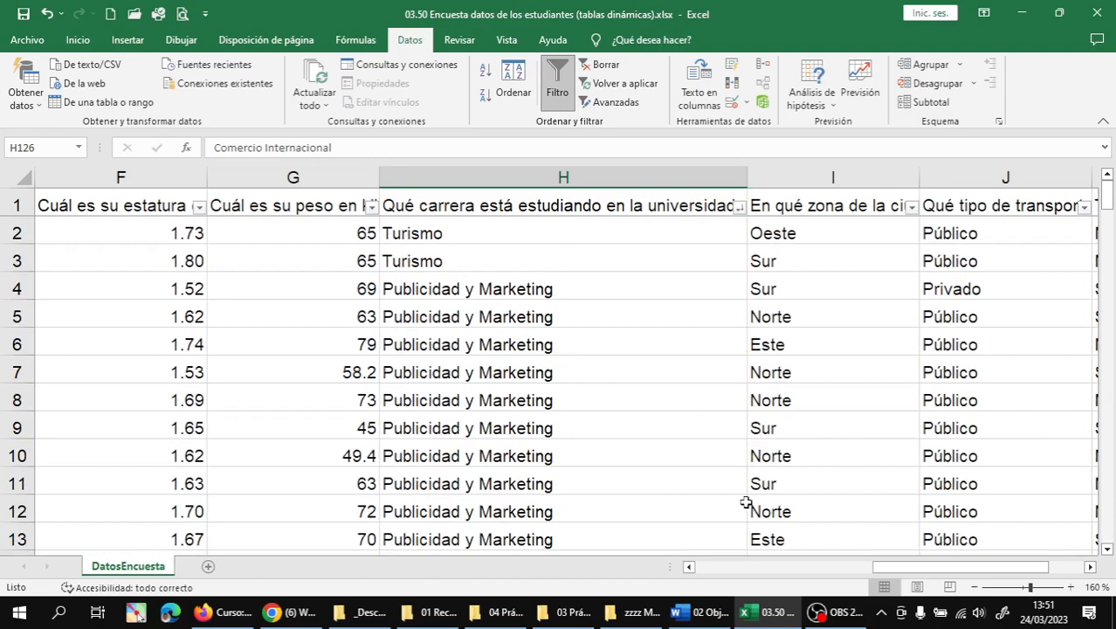
- Check the last survey columns, then widen column C so full student names fit
click(1093, 566)
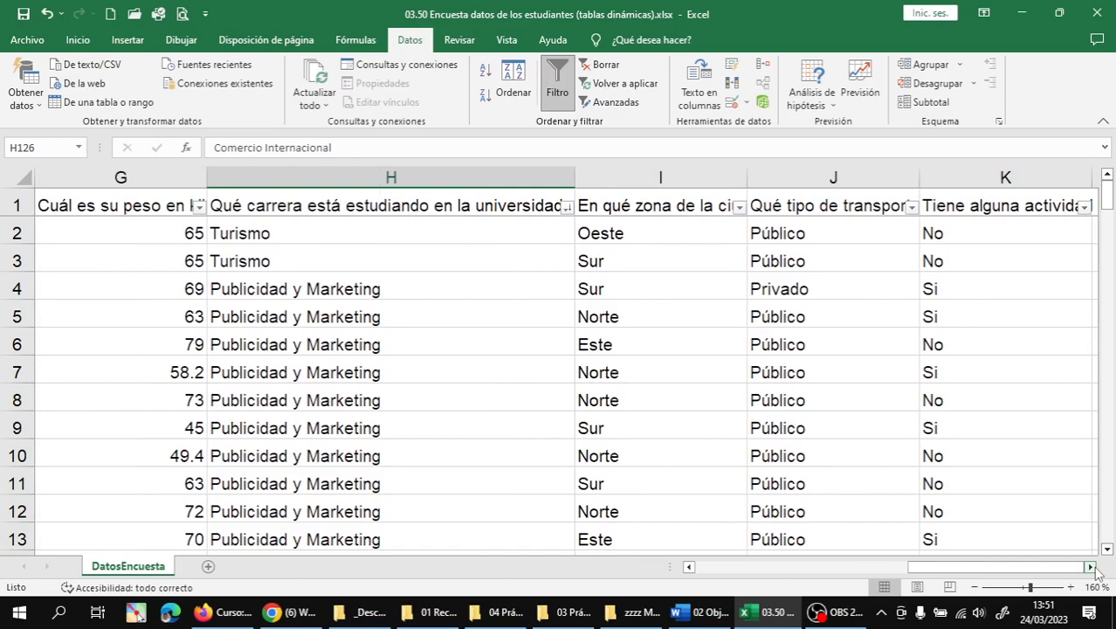
click(1092, 567)
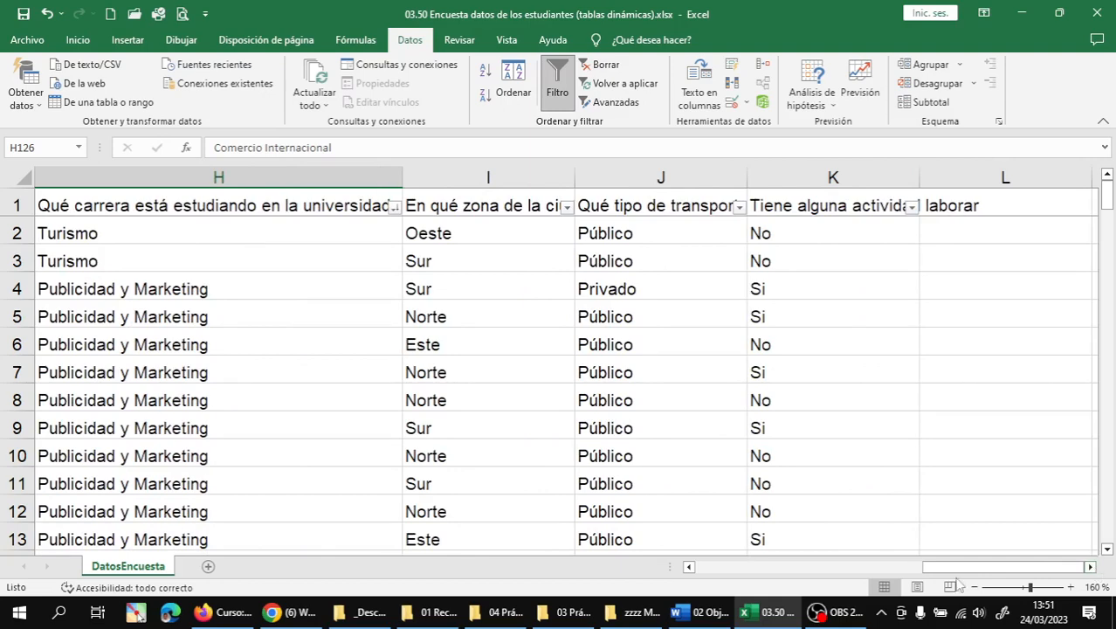
key(ctrl+Home)
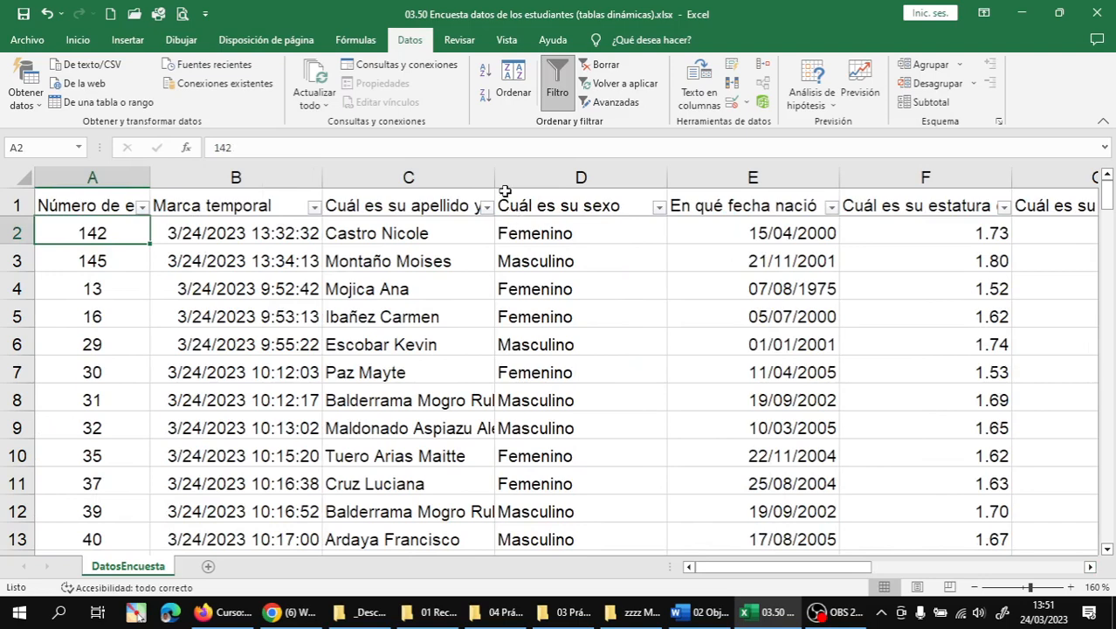
drag(496, 179, 603, 178)
click(425, 279)
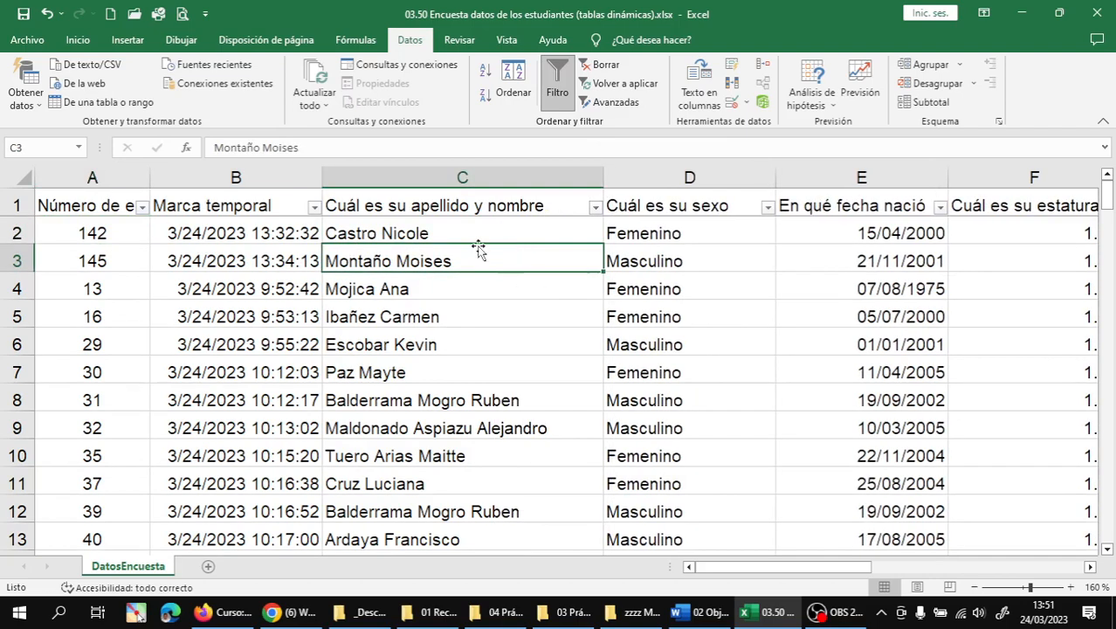
- Sort the survey rows A to Z by student name in column C
click(440, 223)
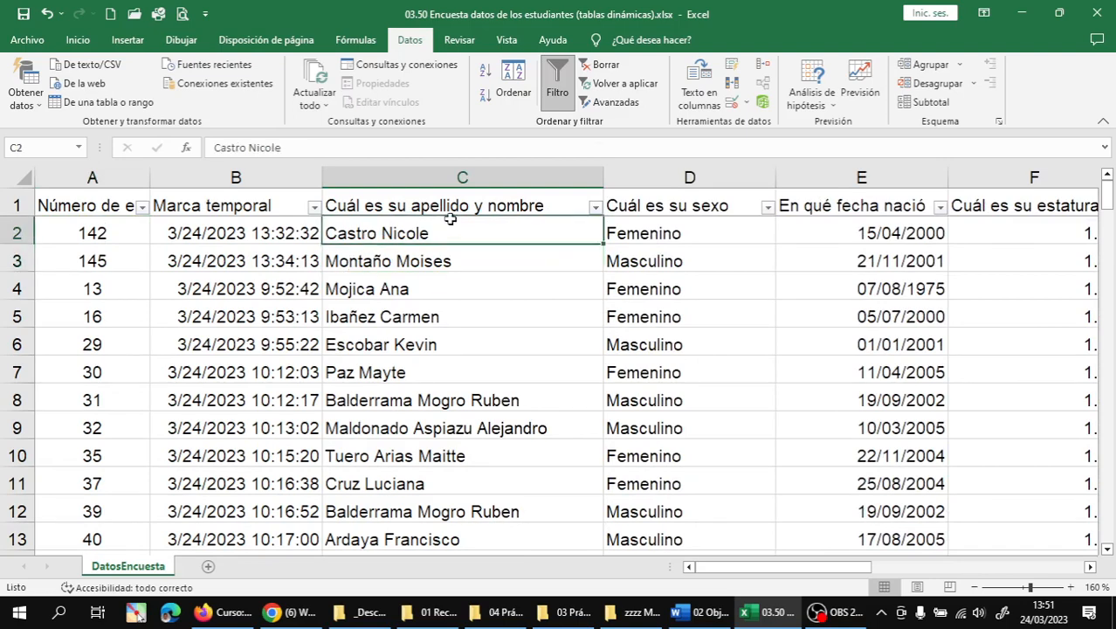
click(595, 206)
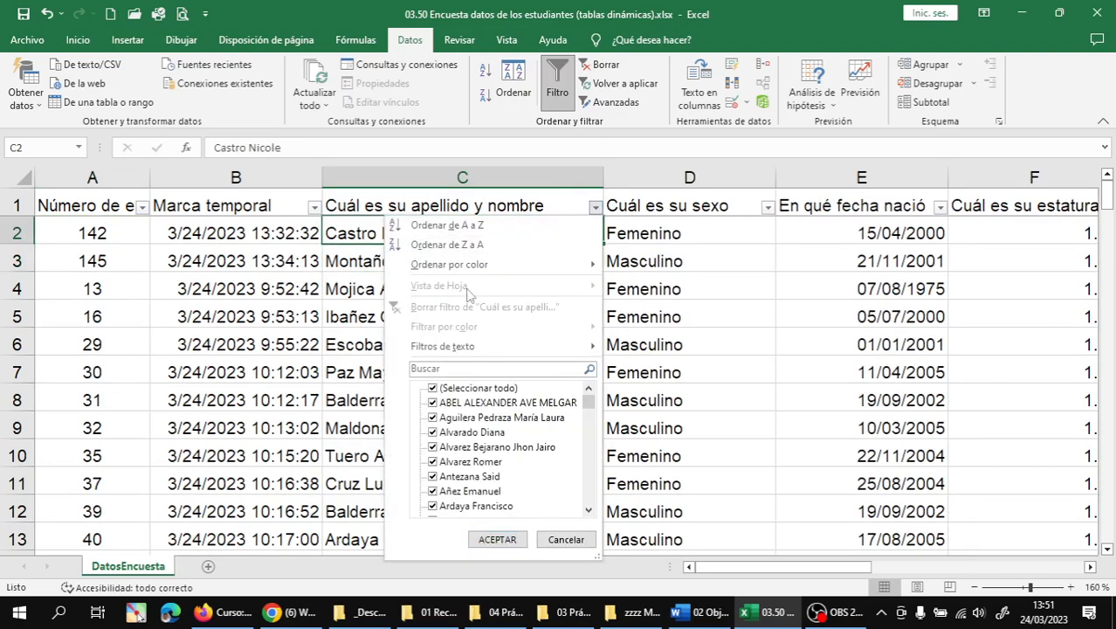
click(447, 225)
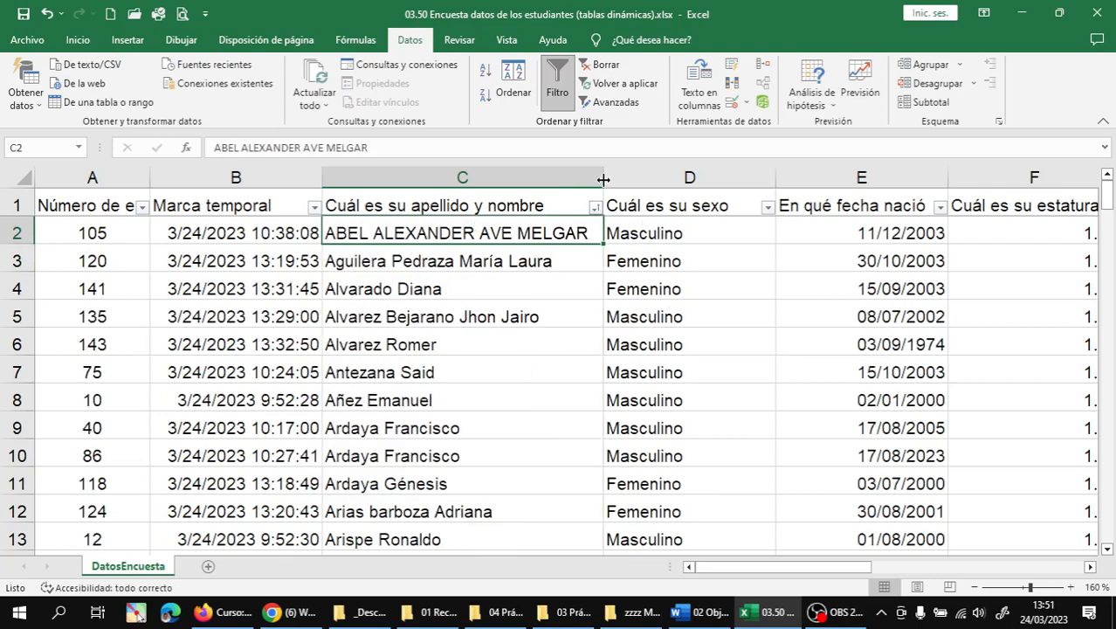
- Widen column C and retype the all-caps student name in C2 in proper case
drag(602, 177, 638, 178)
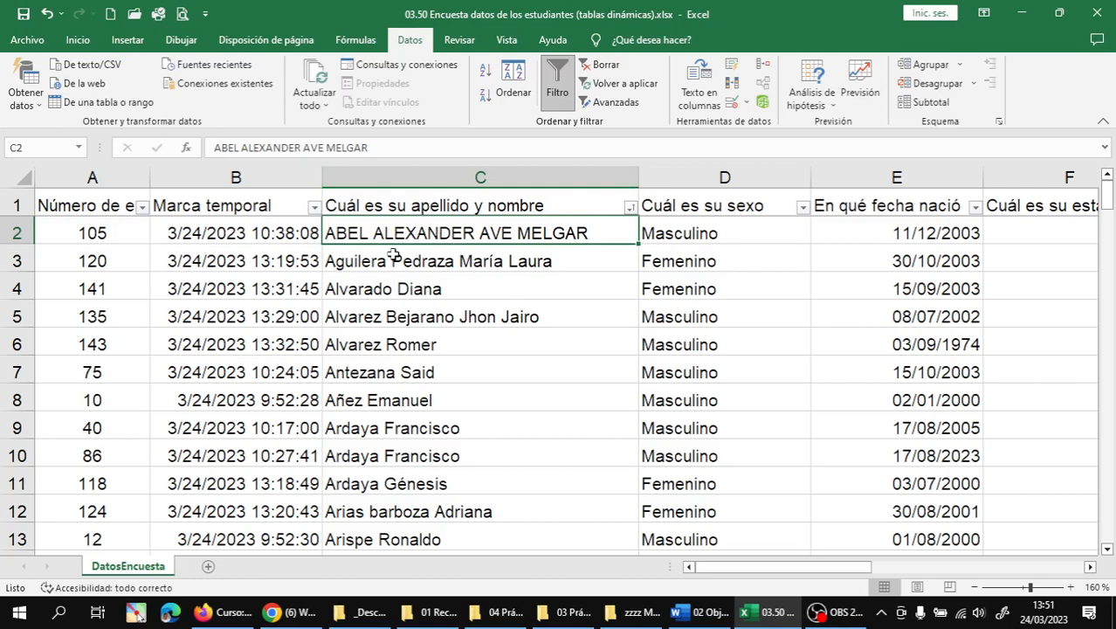
double_click(348, 234)
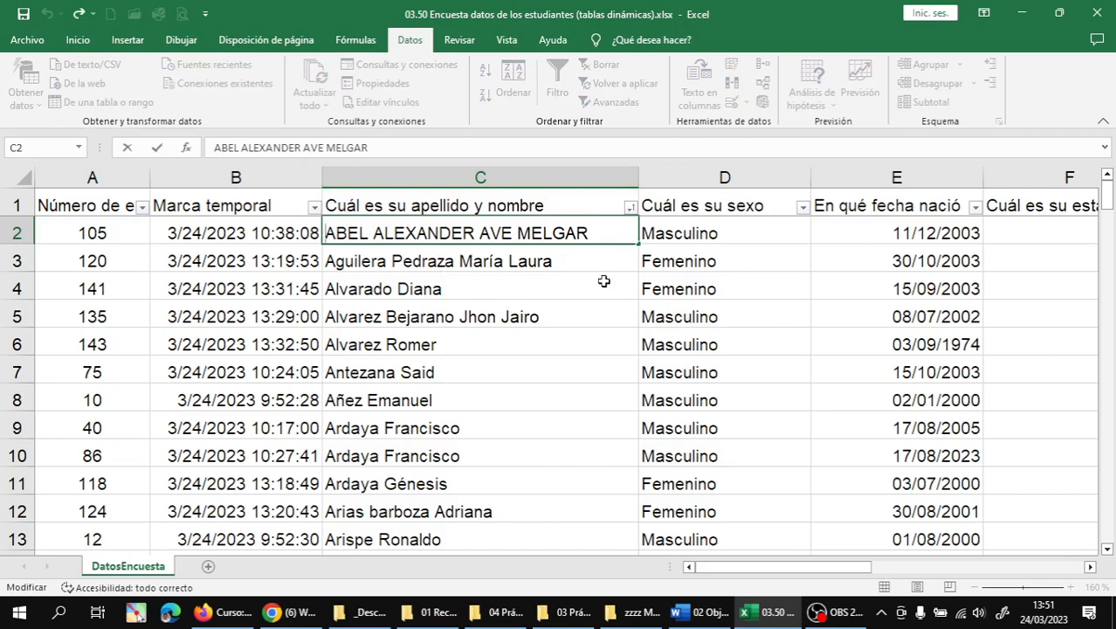
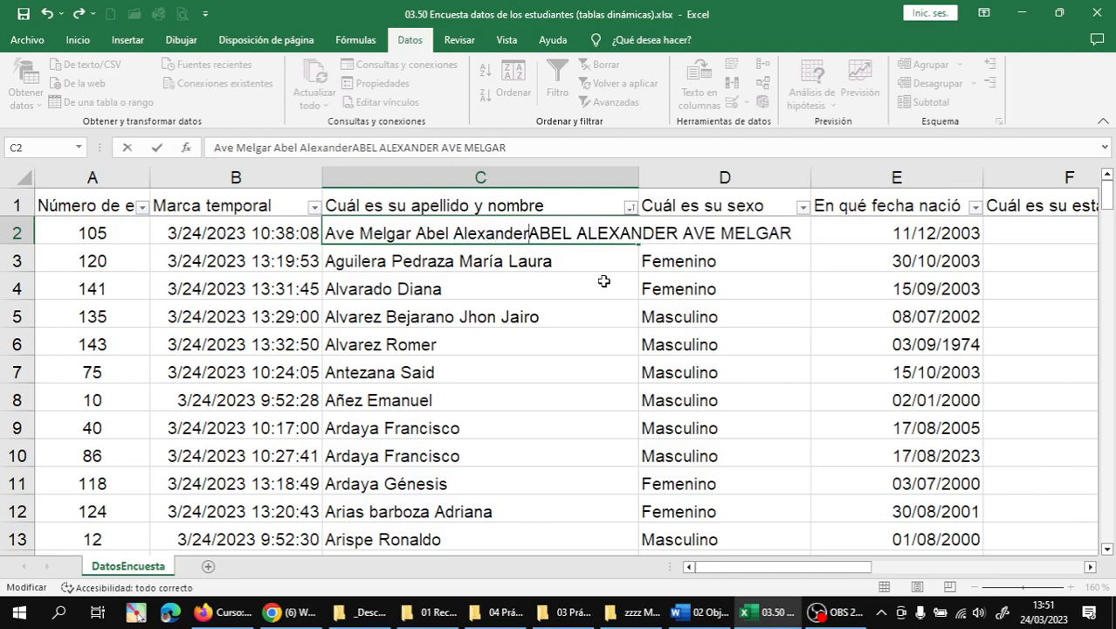
key(Delete)
key(Delete)
key(Delete)
key(Delete)
key(Delete)
key(Delete)
key(Delete)
key(Delete)
key(Delete)
key(Delete)
key(Delete)
key(Delete)
key(Delete)
key(Delete)
key(Delete)
key(Delete)
key(Delete)
key(Delete)
key(Delete)
key(Delete)
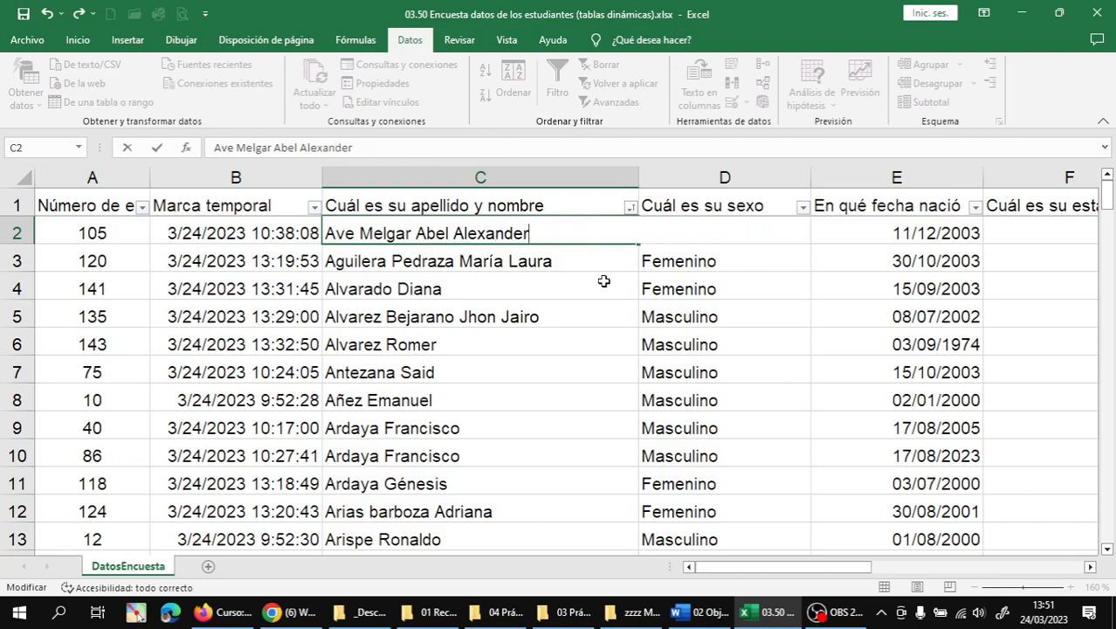
key(Return)
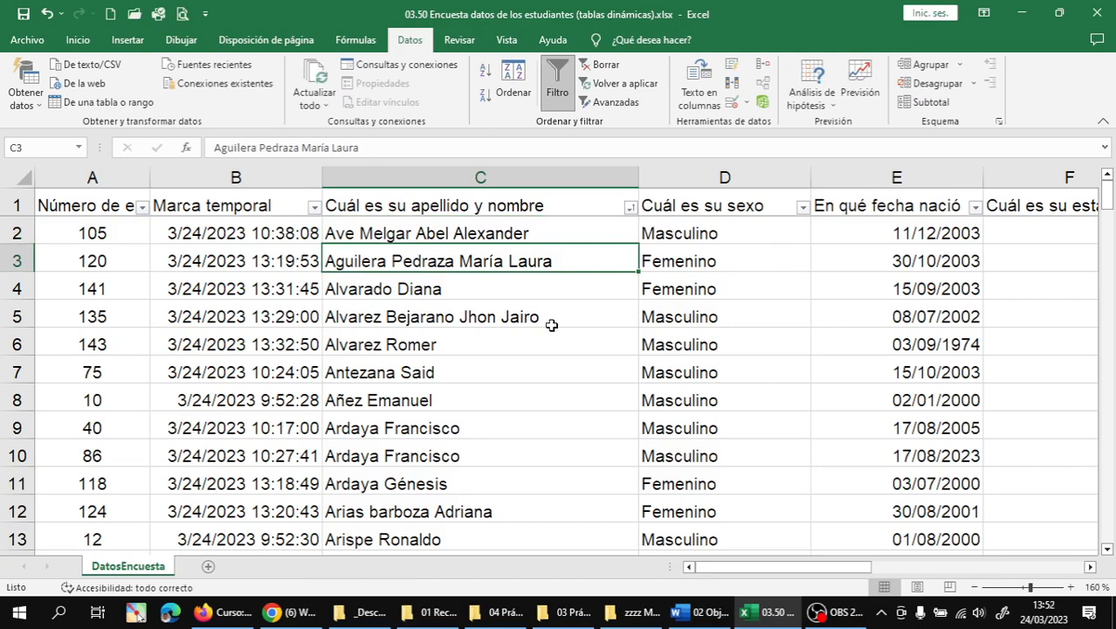
- Capitalize the lowercase initials of the names in C14 (Y) and C12 (B)
scroll(551, 325, down, 1)
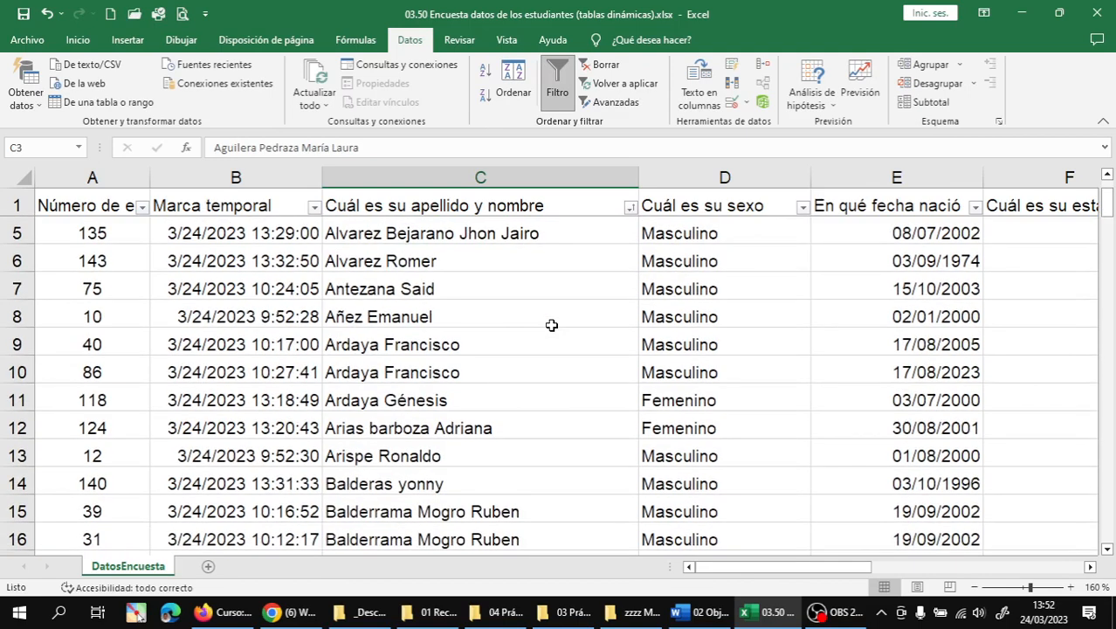
scroll(551, 325, down, 1)
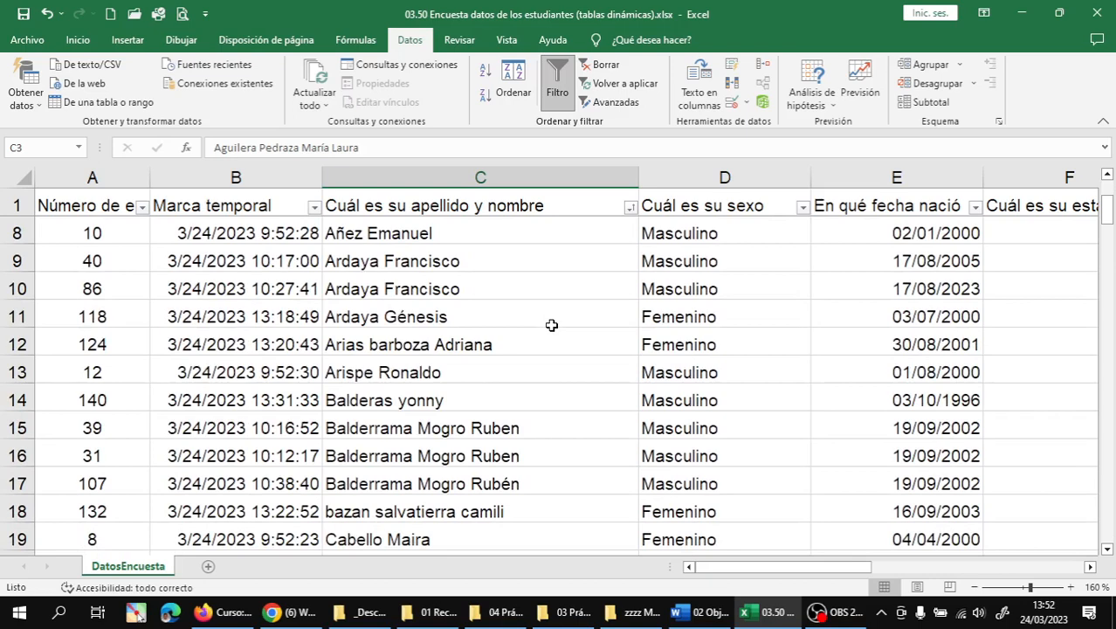
scroll(551, 324, down, 1)
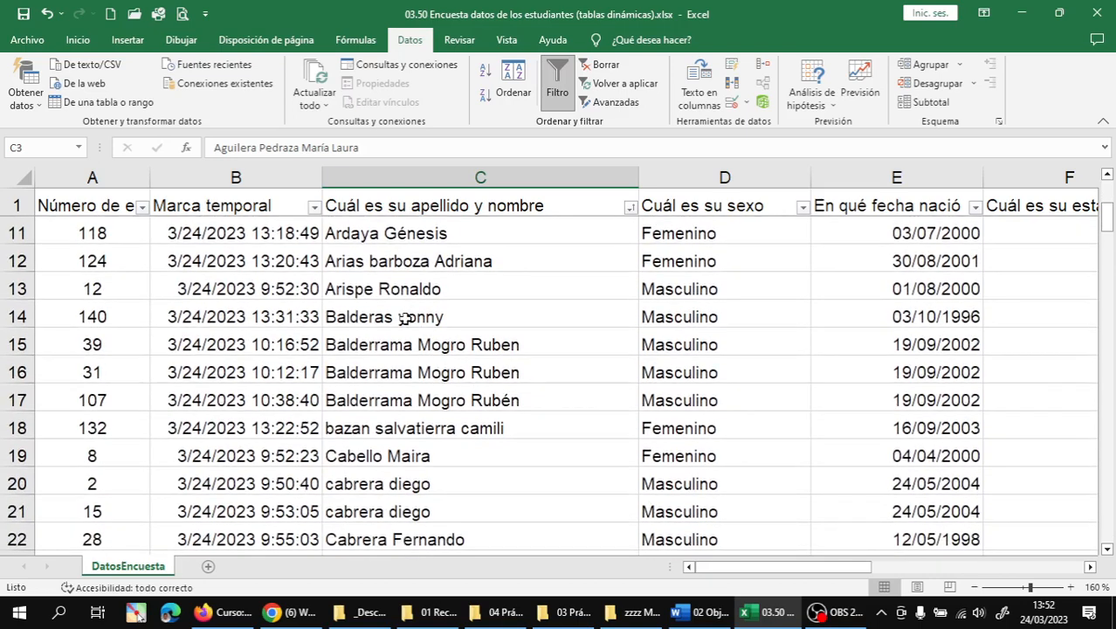
double_click(406, 316)
key(BackSpace)
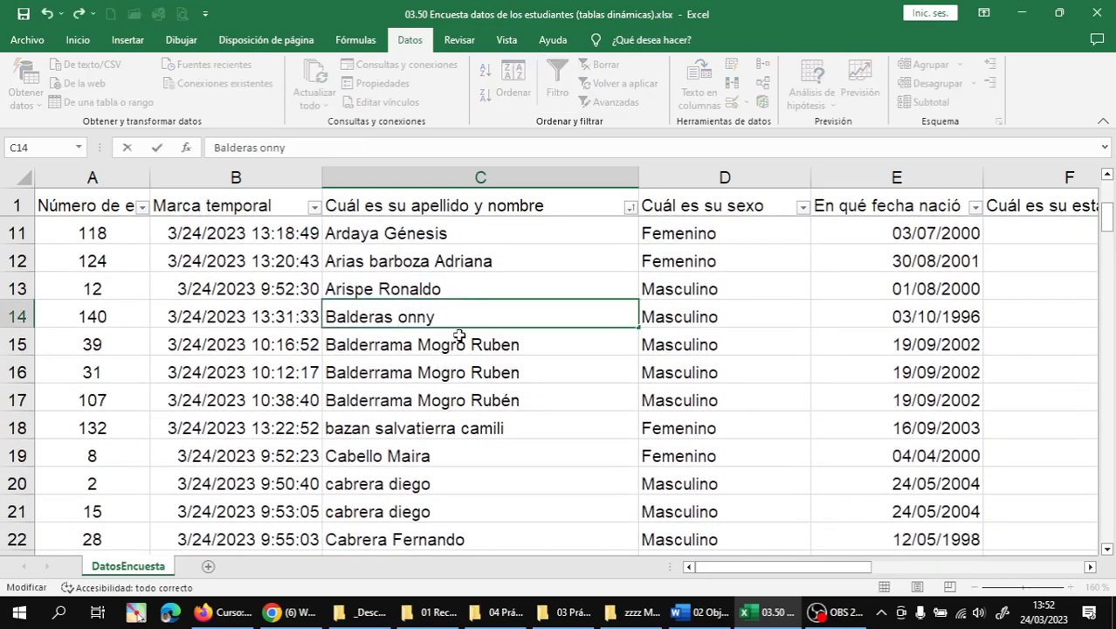
text(Y)
key(Return)
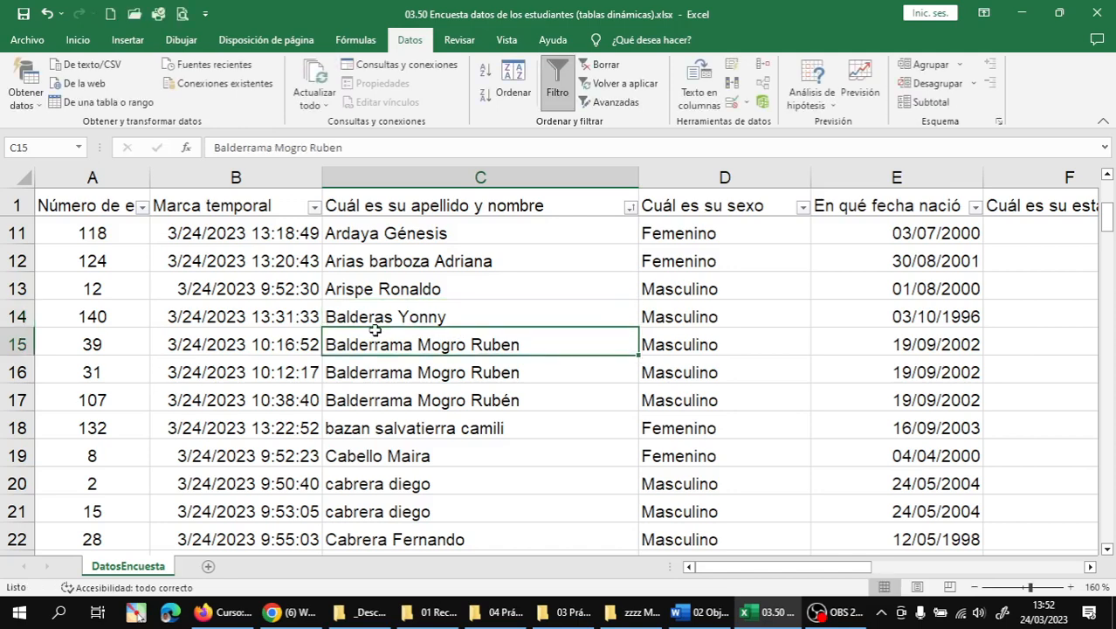
double_click(377, 261)
key(BackSpace)
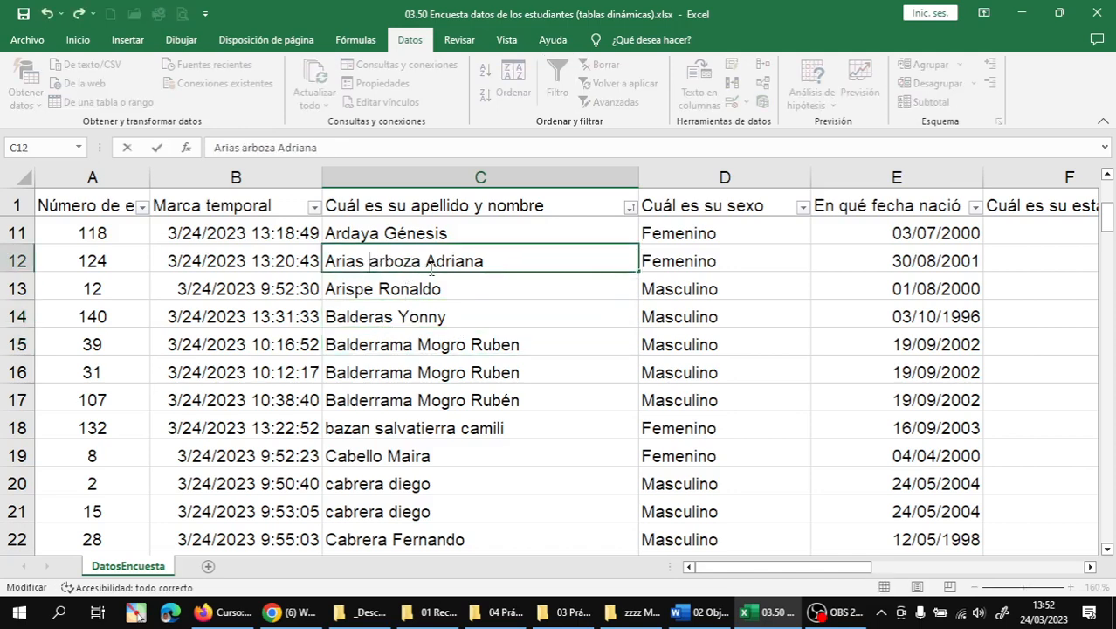
text(B)
key(Return)
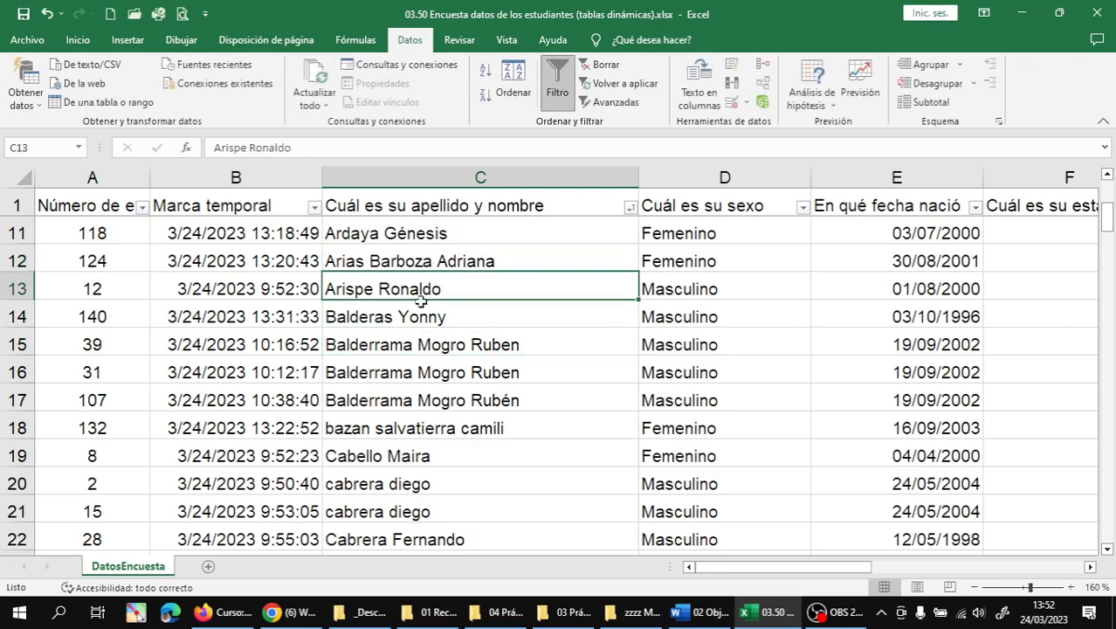
- Capitalize all three lowercase initials (B, S, C) of the name in C18
scroll(493, 372, down, 1)
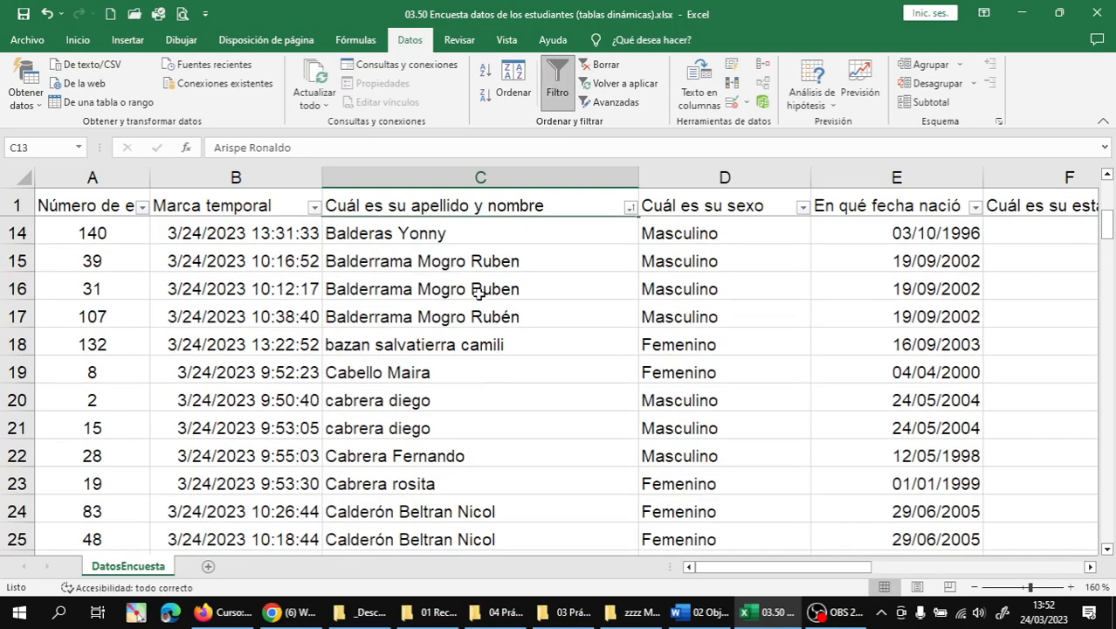
double_click(334, 346)
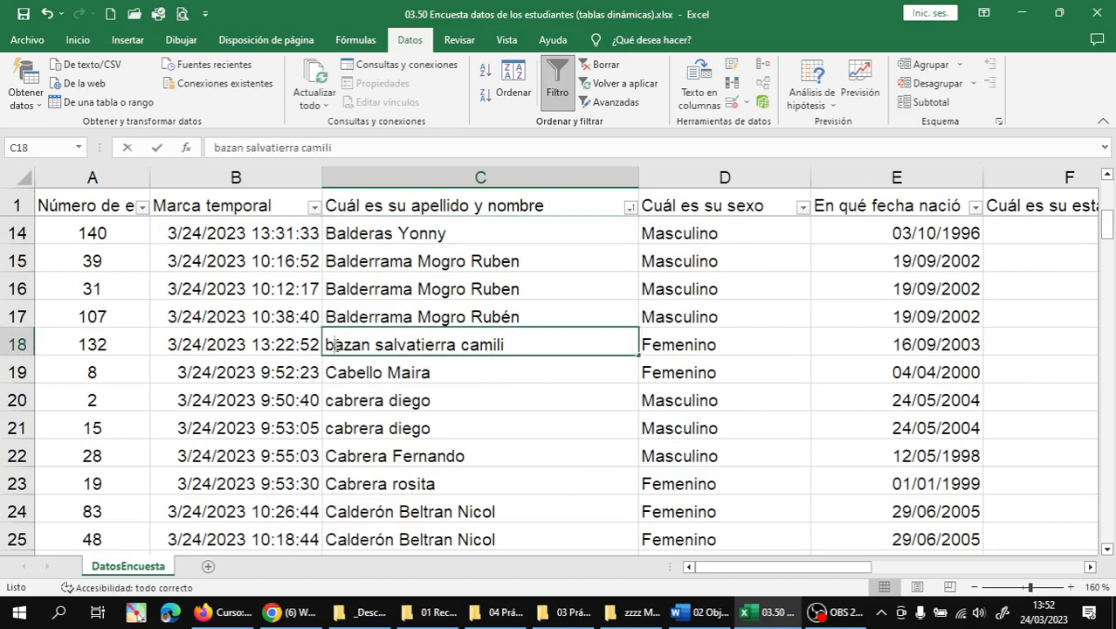
key(BackSpace)
text(B)
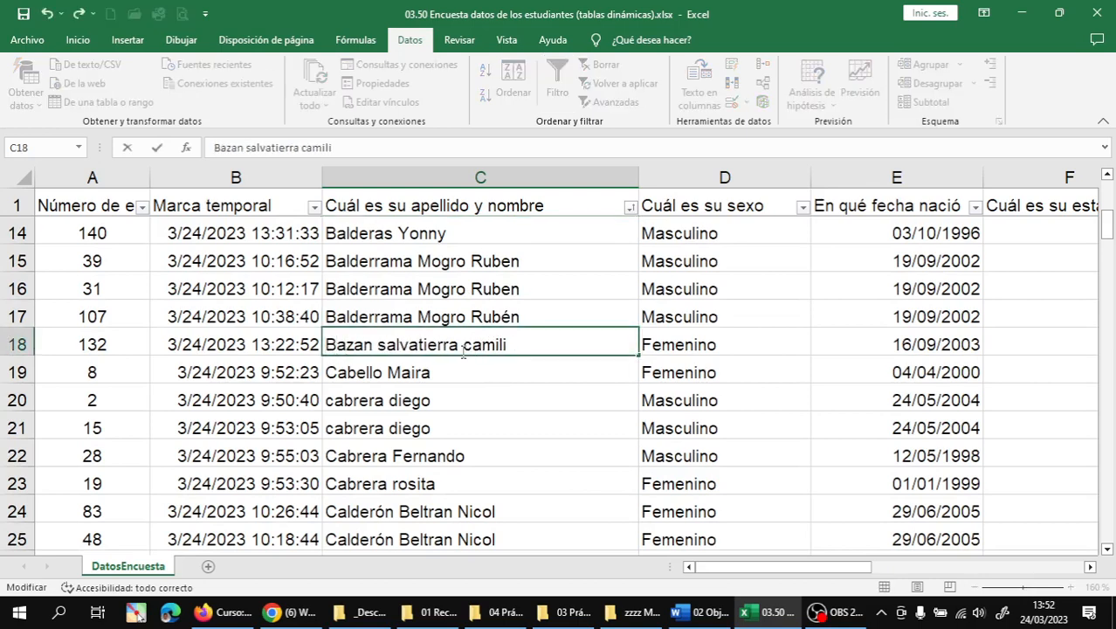
key(Right)
key(Right)
key(BackSpace)
text(S)
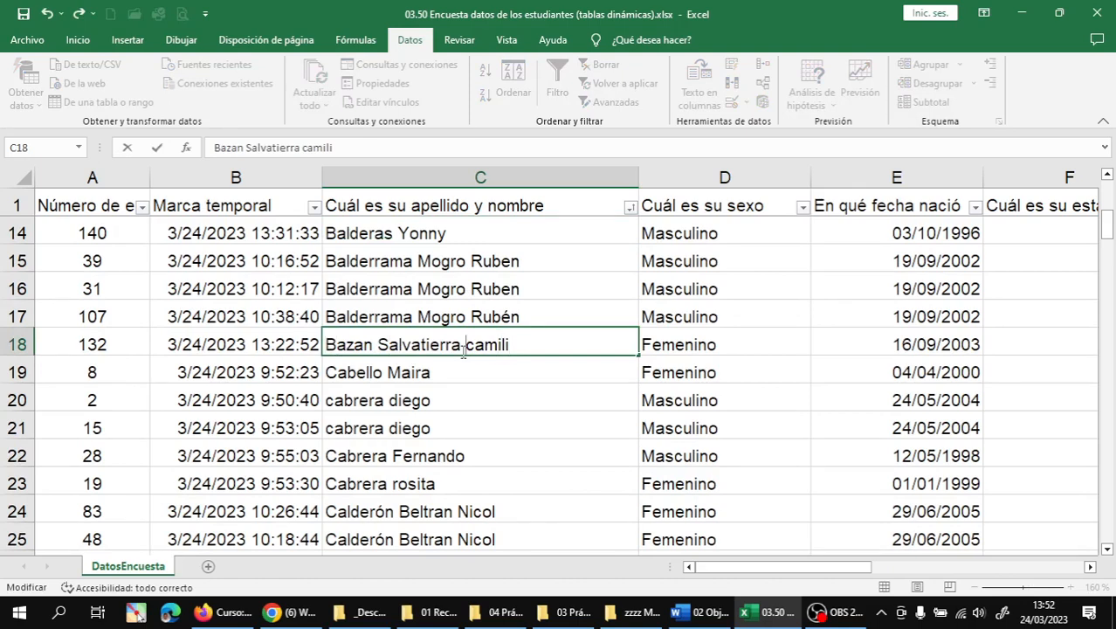
key(BackSpace)
text(C)
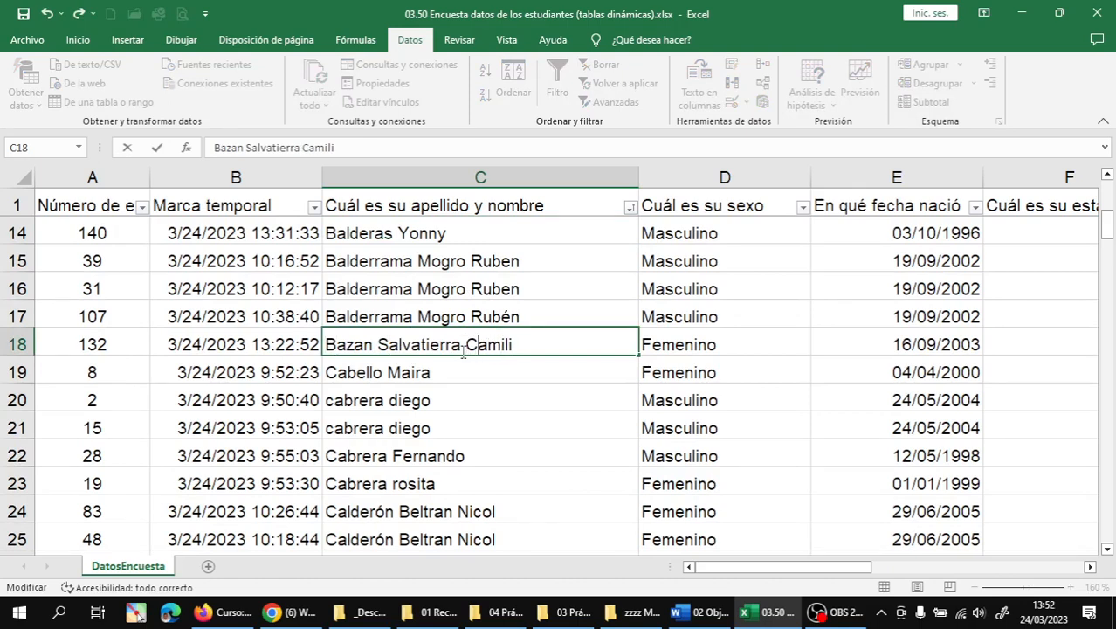
key(Return)
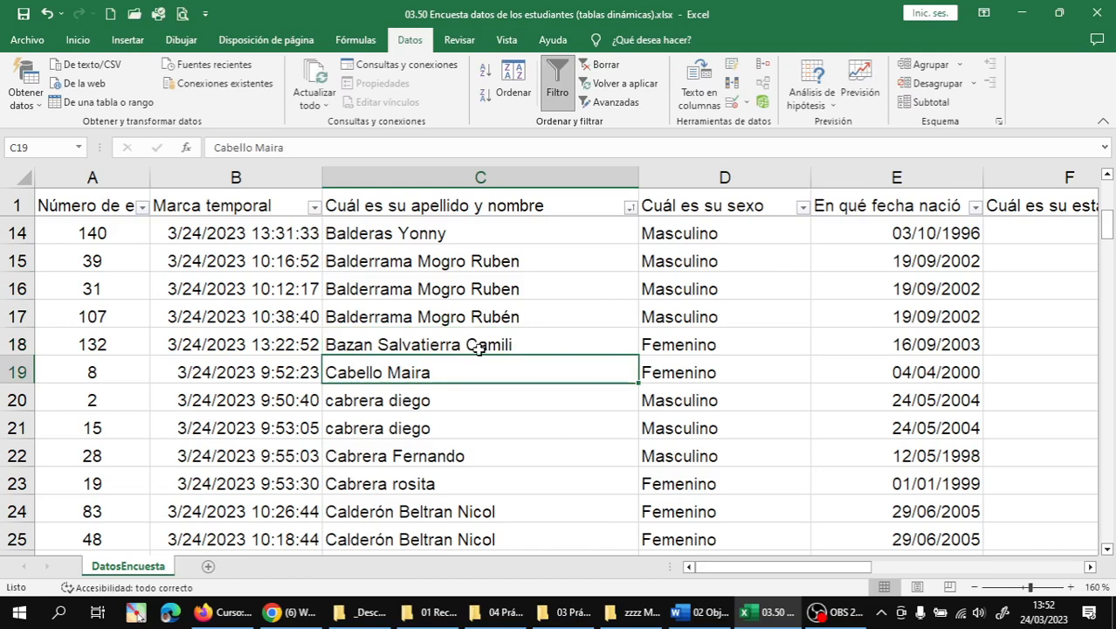
- Capitalize both words of the name in C20 and paste it over the duplicate in C21
scroll(479, 350, down, 1)
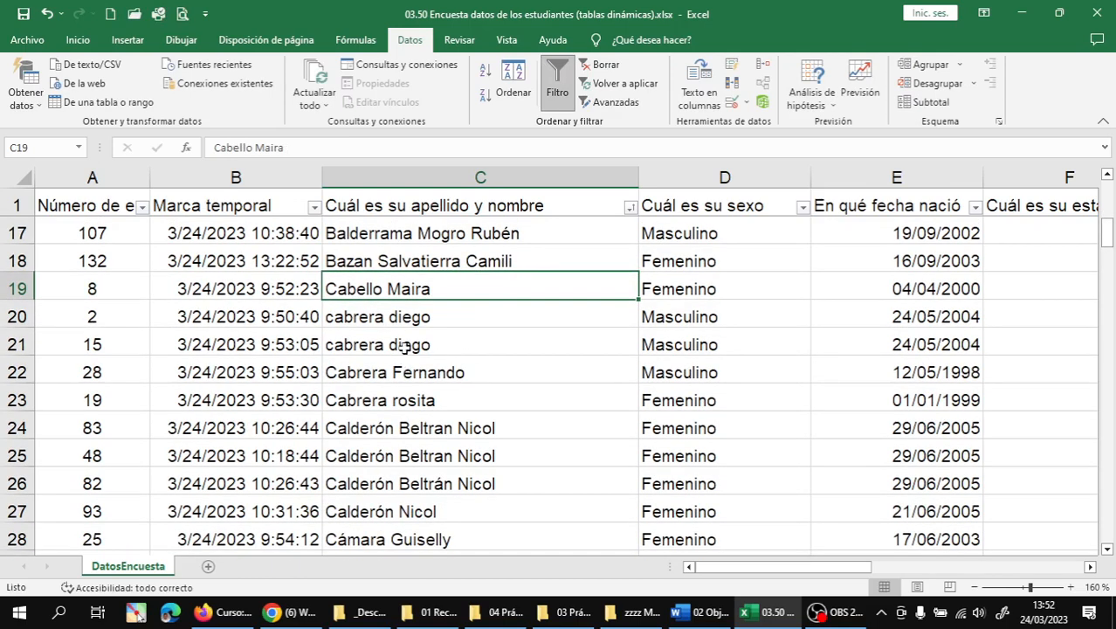
double_click(331, 316)
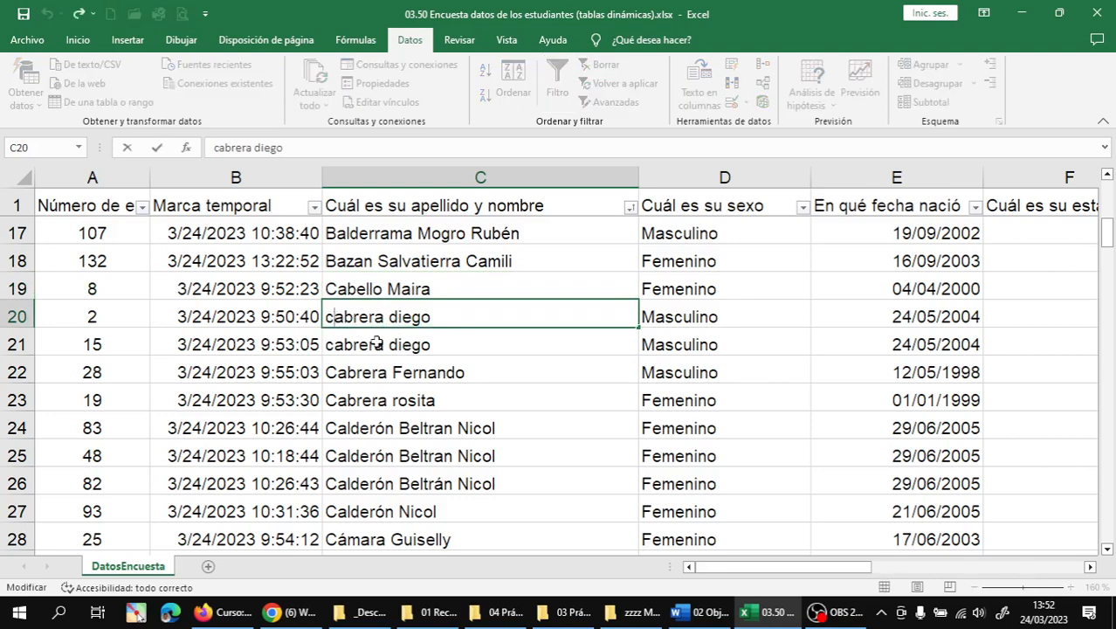
key(BackSpace)
text(C)
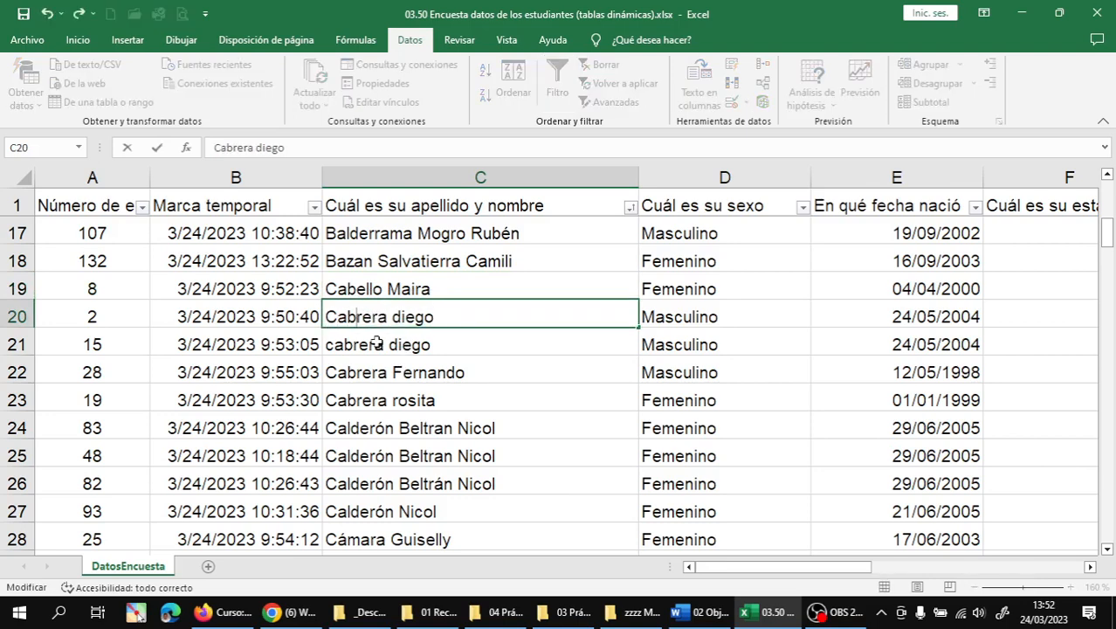
key(Right)
key(Right)
key(BackSpace)
text(D)
key(Return)
key(Up)
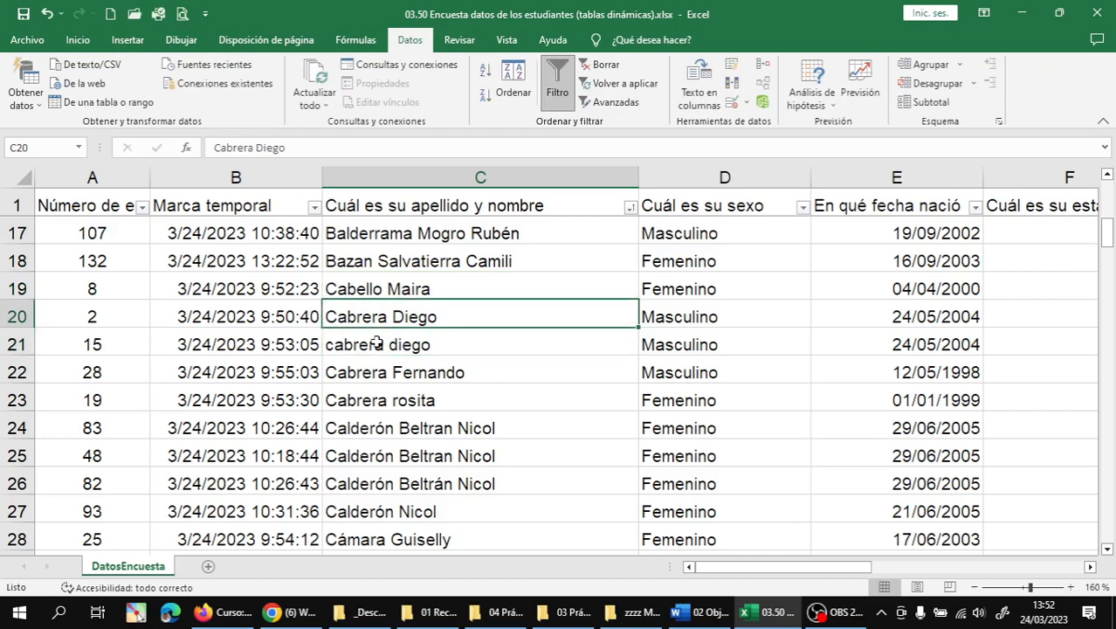
key(ctrl+c)
key(Down)
key(Return)
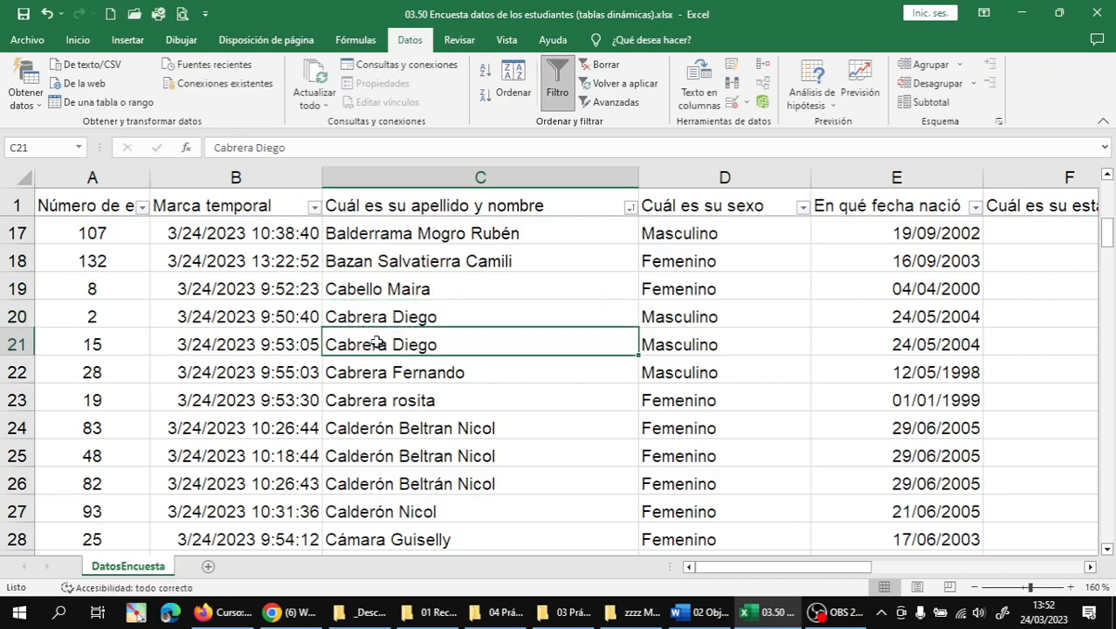
- Capitalize both initials (C and I) of the student name in C35
scroll(427, 403, down, 3)
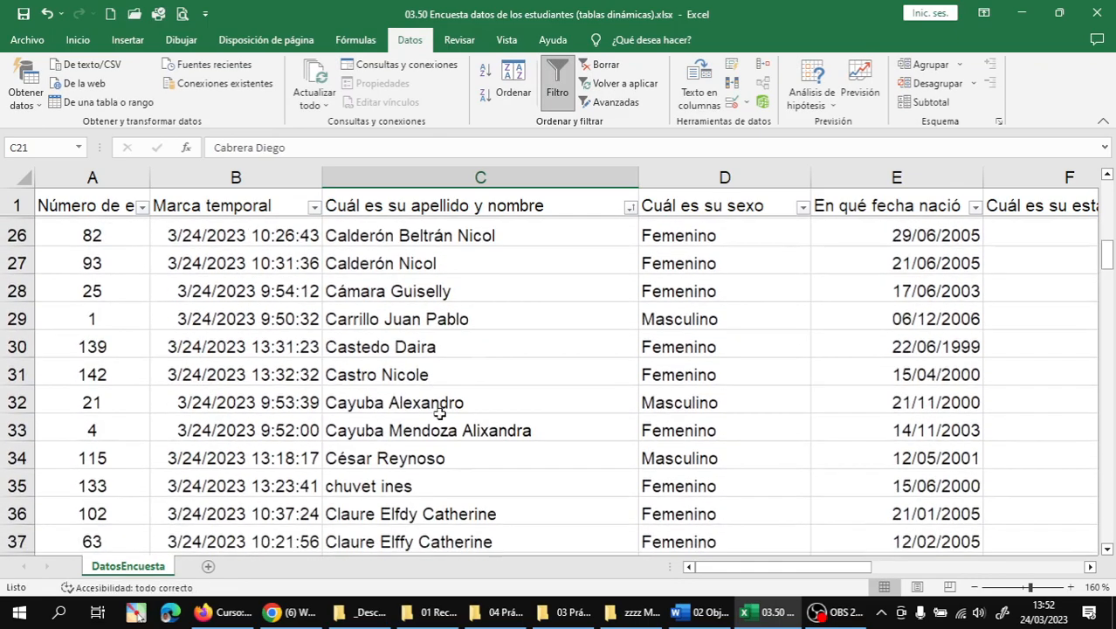
scroll(451, 411, down, 1)
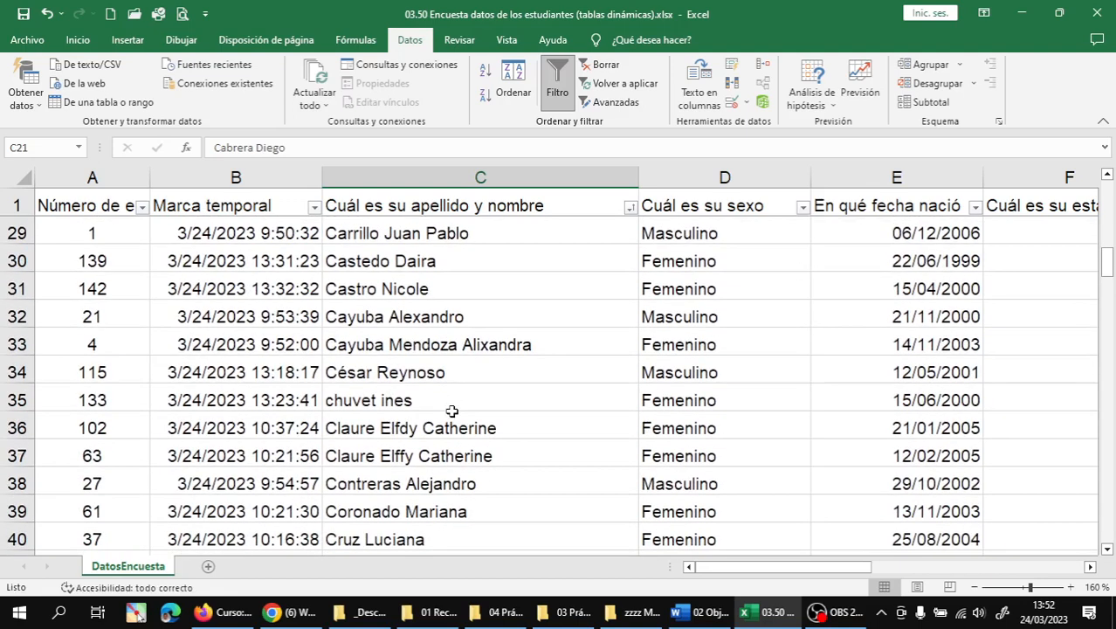
scroll(446, 412, down, 1)
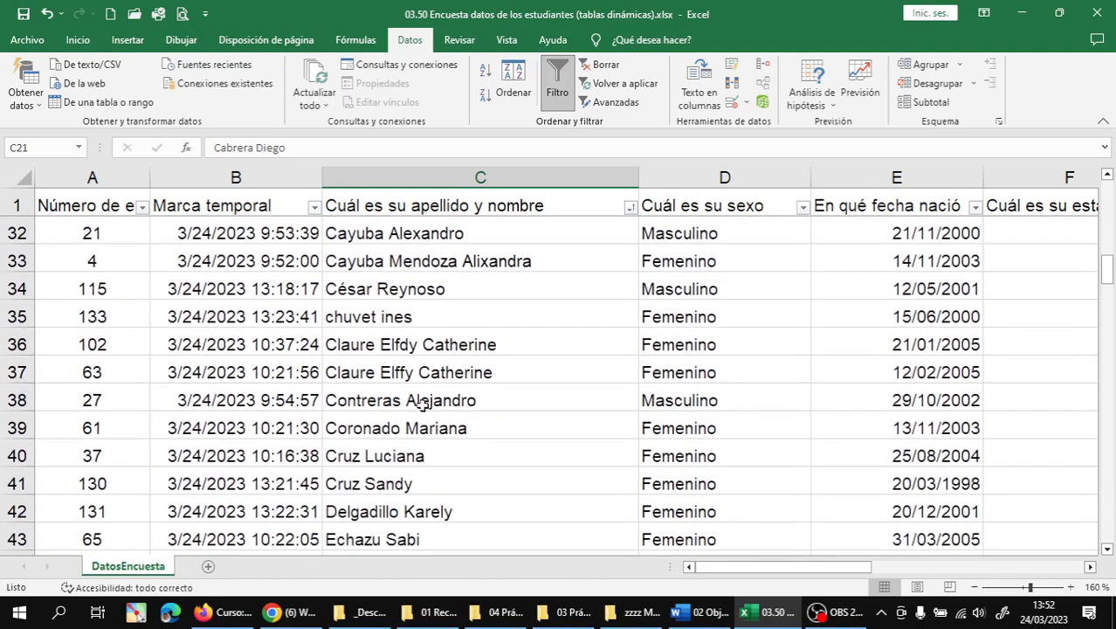
double_click(332, 316)
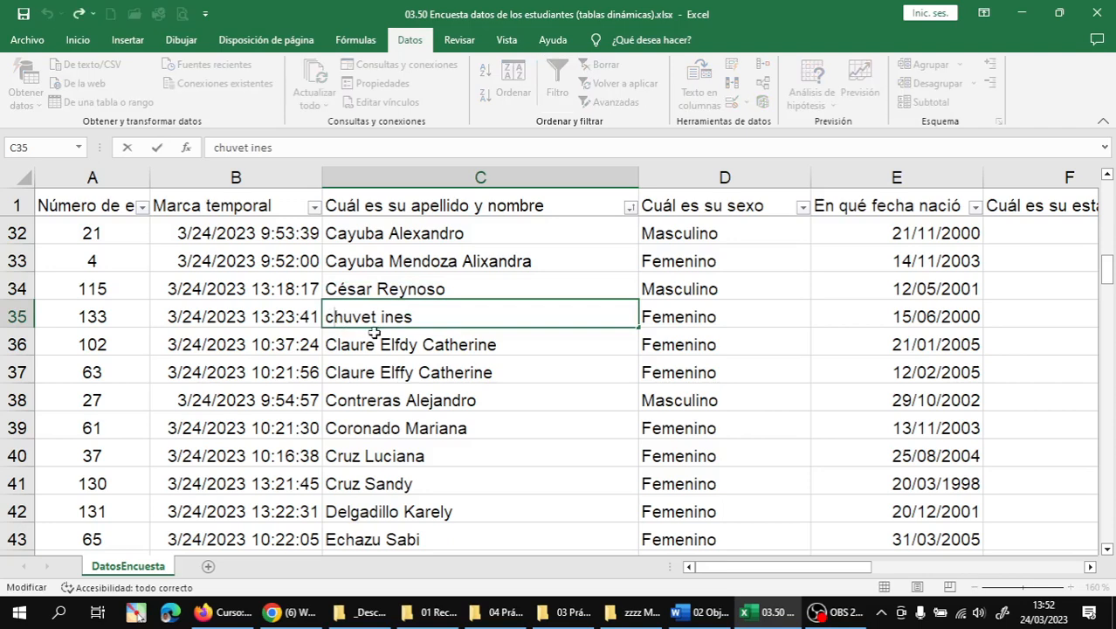
key(BackSpace)
text(C)
key(Right)
key(Right)
key(Right)
key(Right)
key(Right)
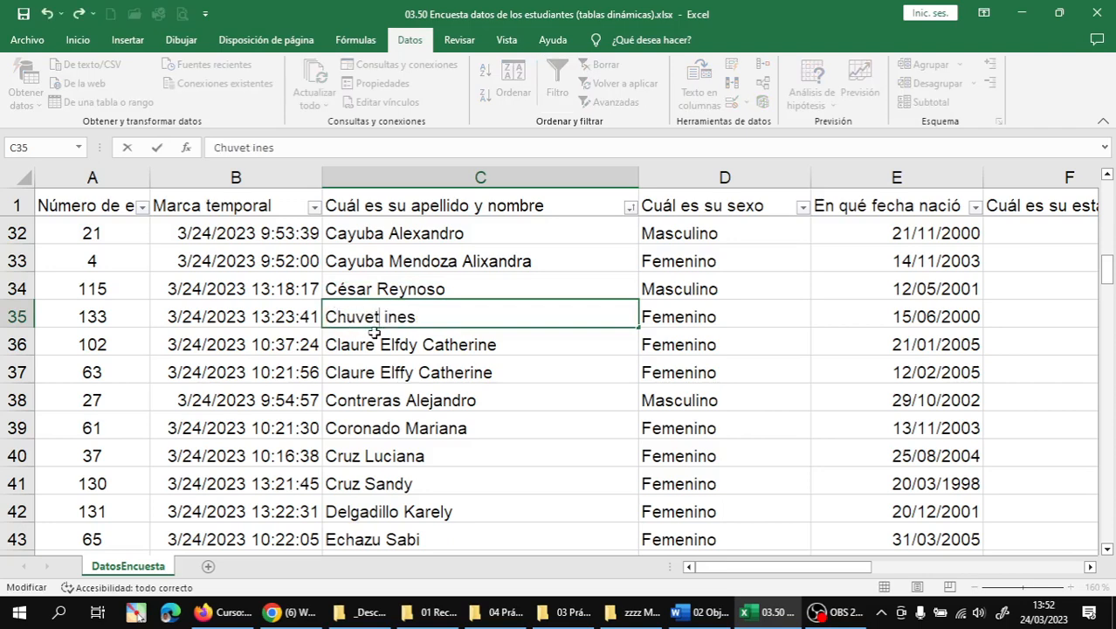
key(Delete)
text(I)
key(Return)
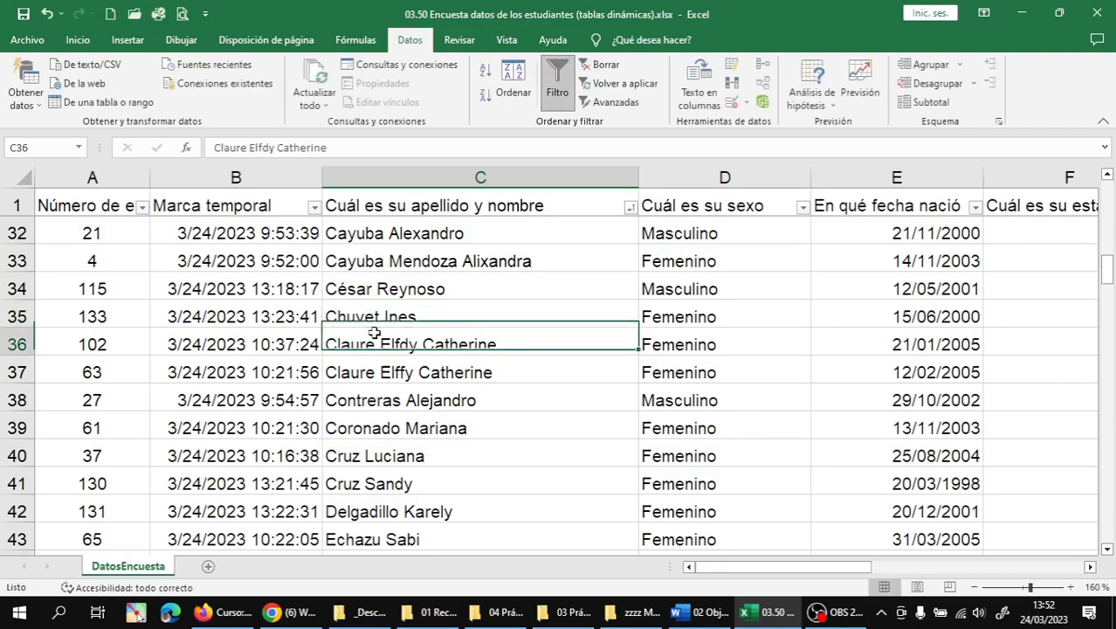
- Capitalize the initials of the names in C46 (F) and C47 (F and V)
scroll(412, 350, down, 4)
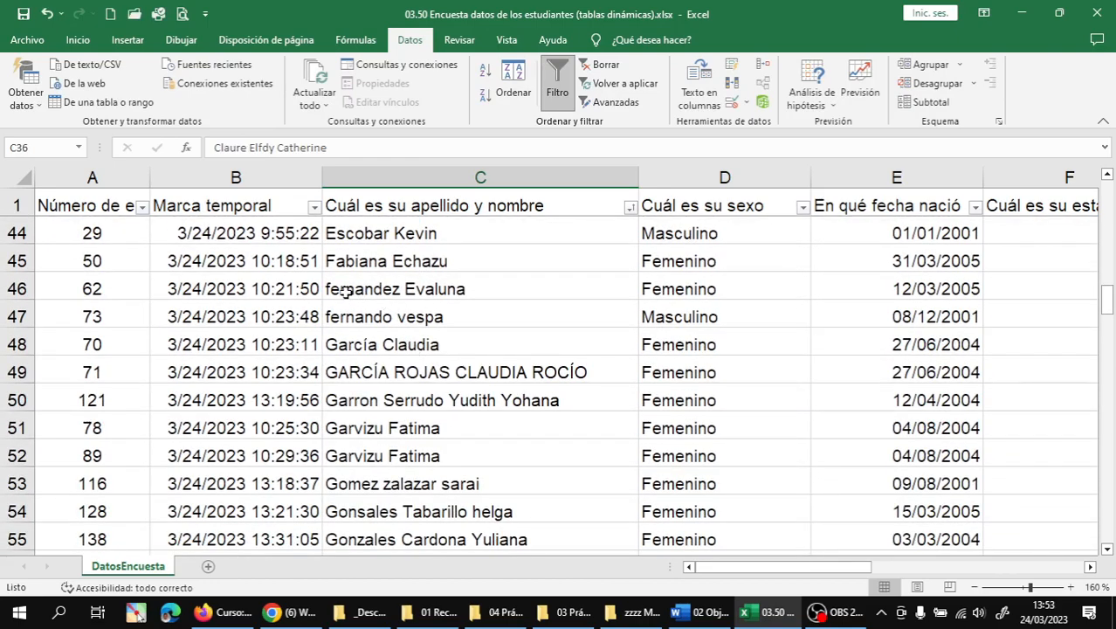
double_click(333, 288)
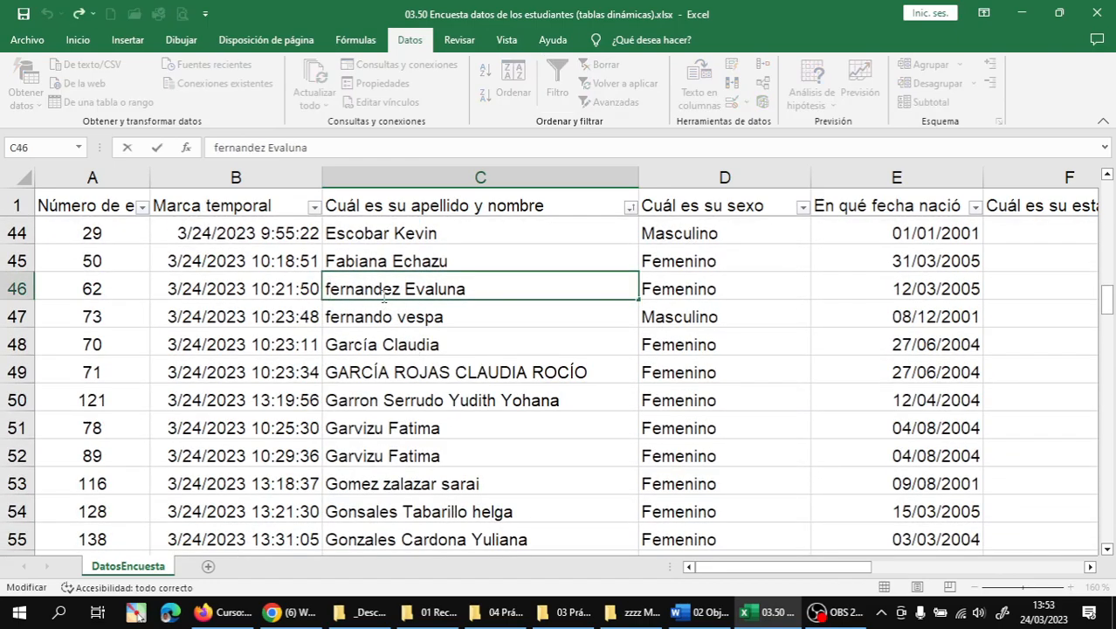
key(Delete)
text(F)
key(Return)
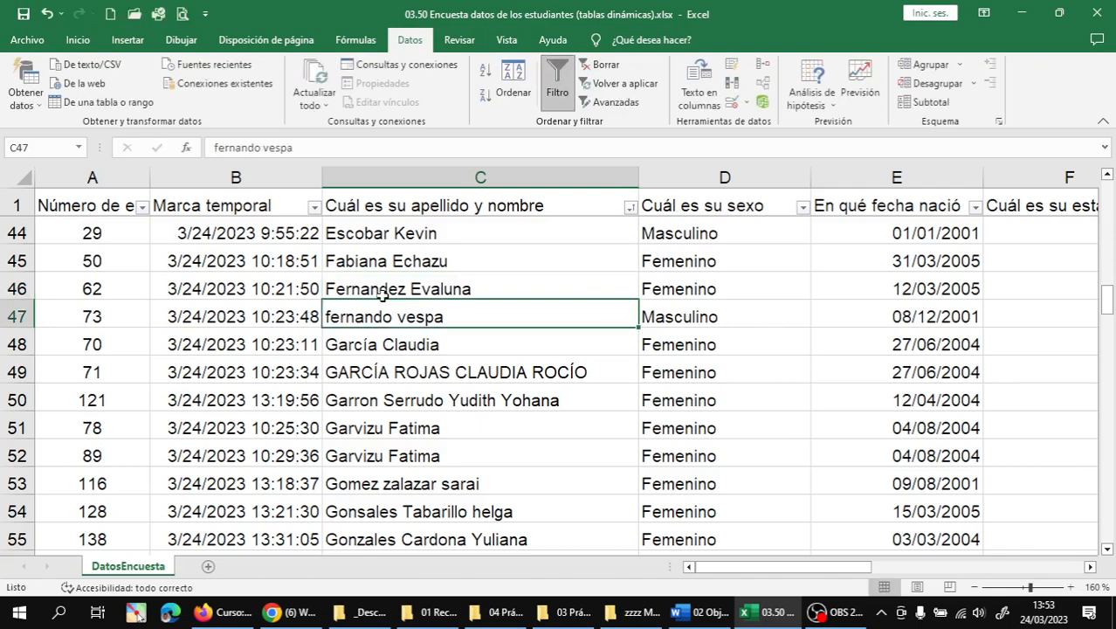
double_click(330, 316)
key(Delete)
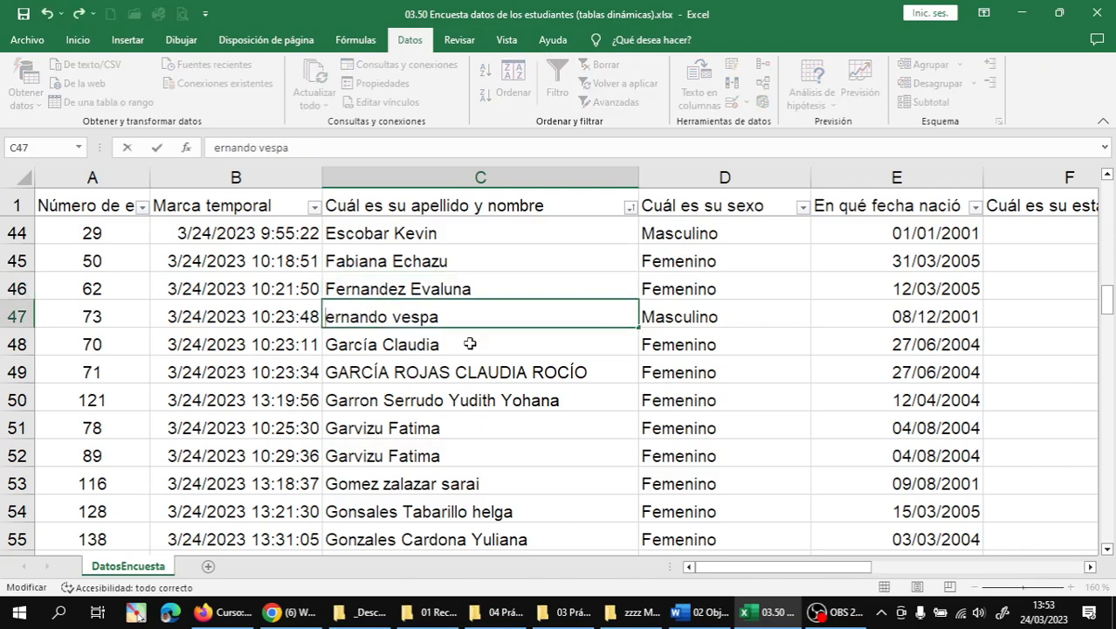
text(F)
key(ctrl+Right)
key(Right)
key(BackSpace)
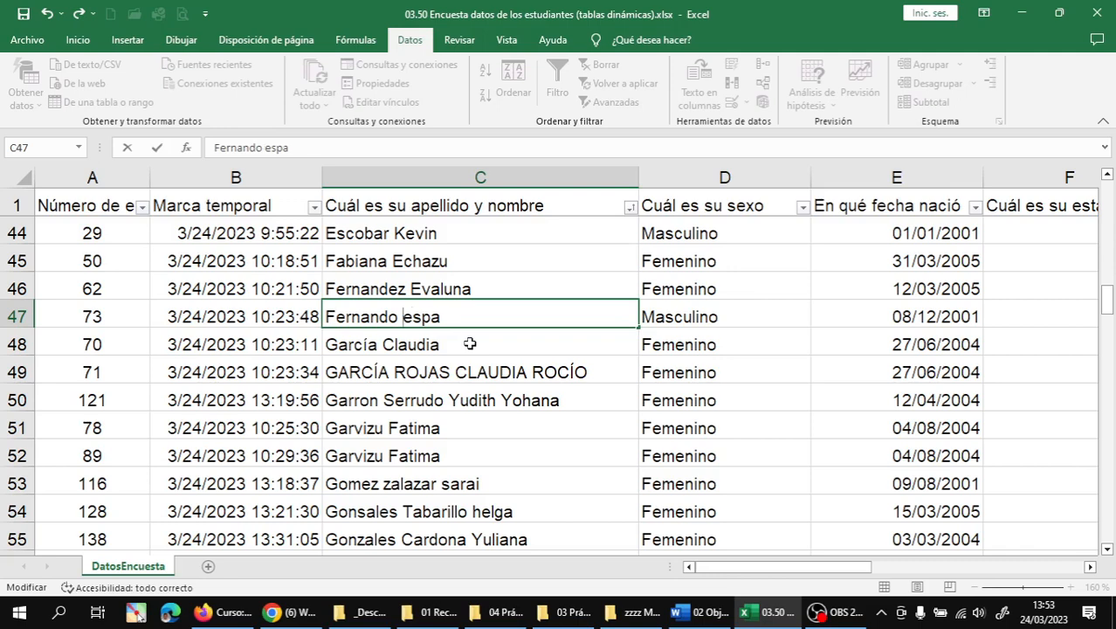
text(V)
key(Return)
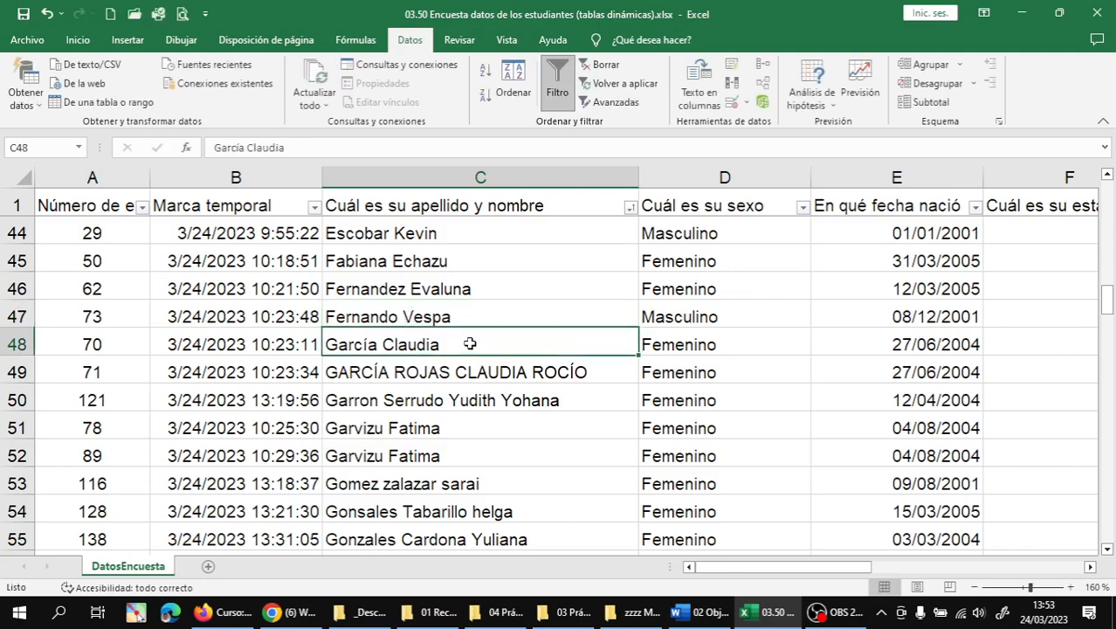
- Overwrite the all-caps name in C49 with the proper-case, accented version
click(447, 367)
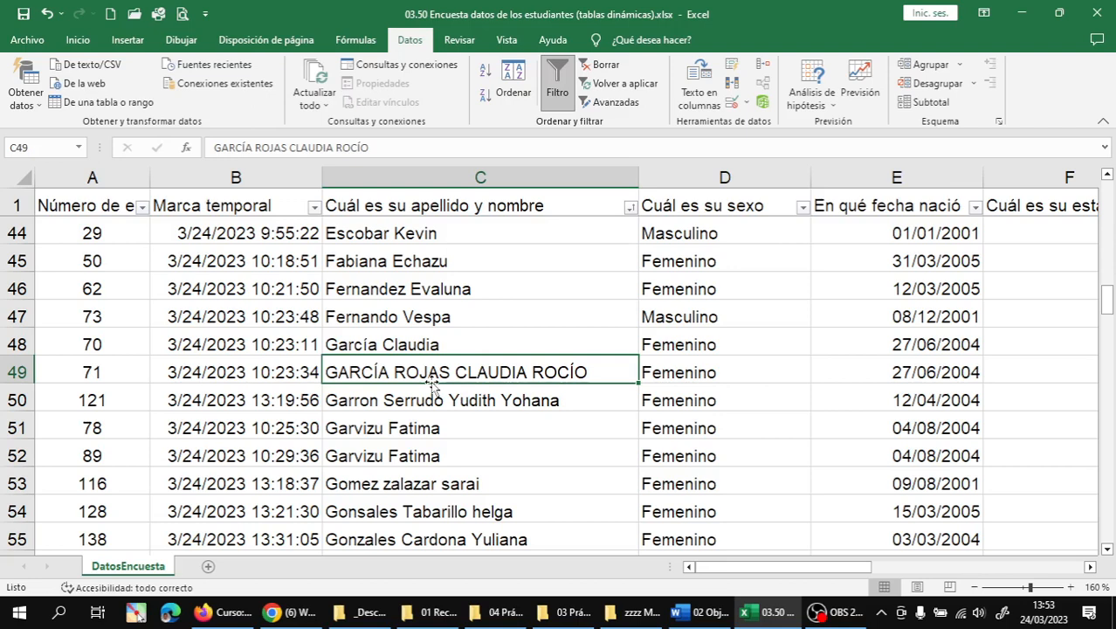
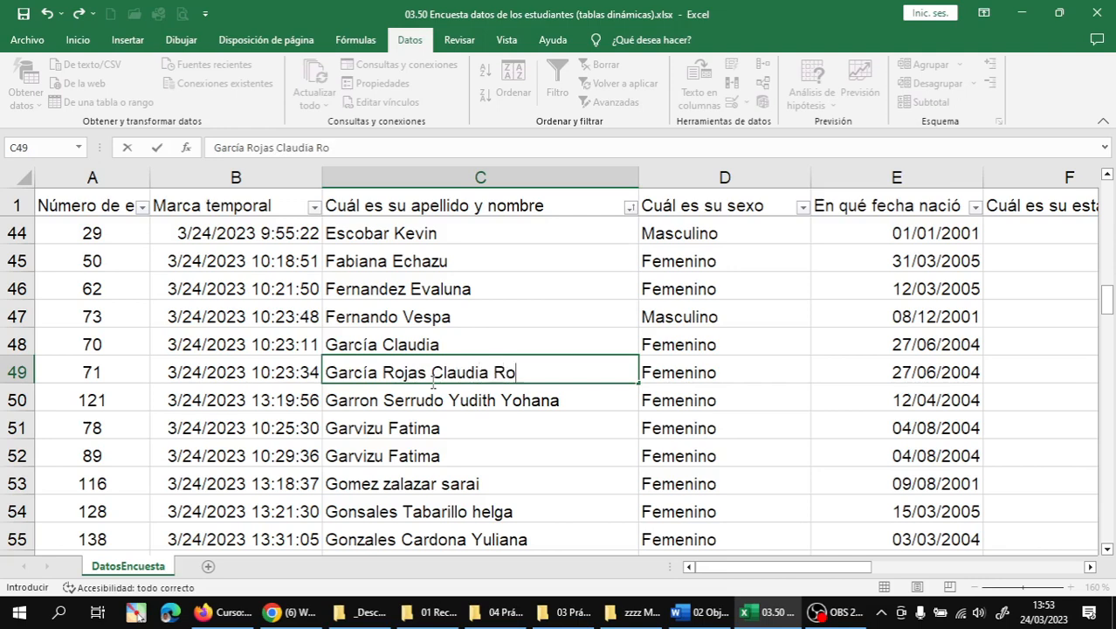
key(Return)
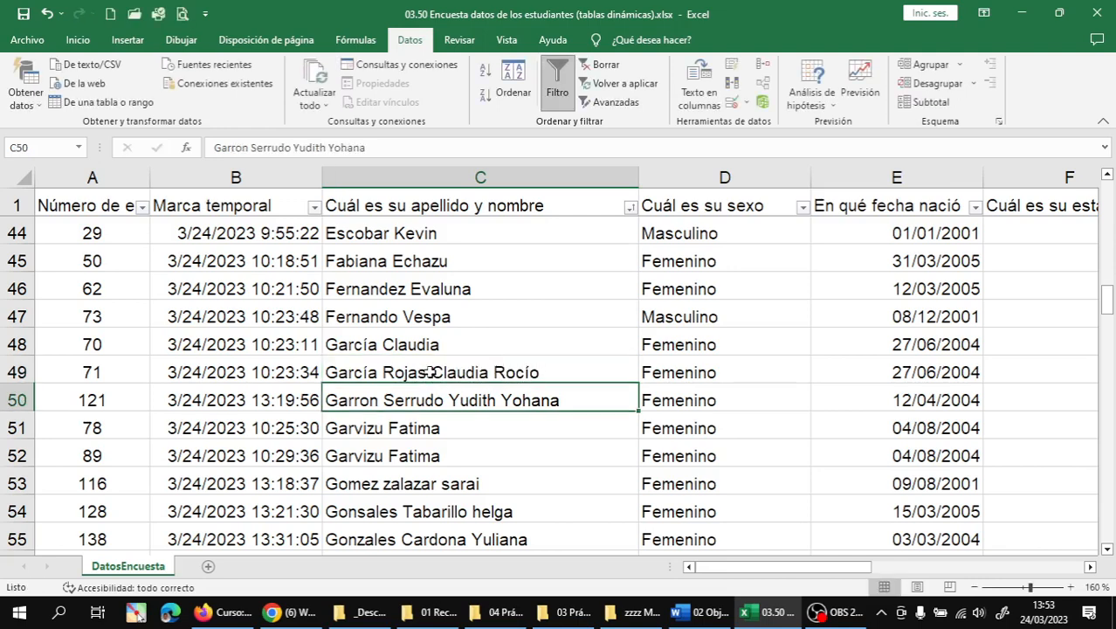
- Capitalize the lowercase initials in C53 (Z and S) and C54 (H)
scroll(433, 384, down, 2)
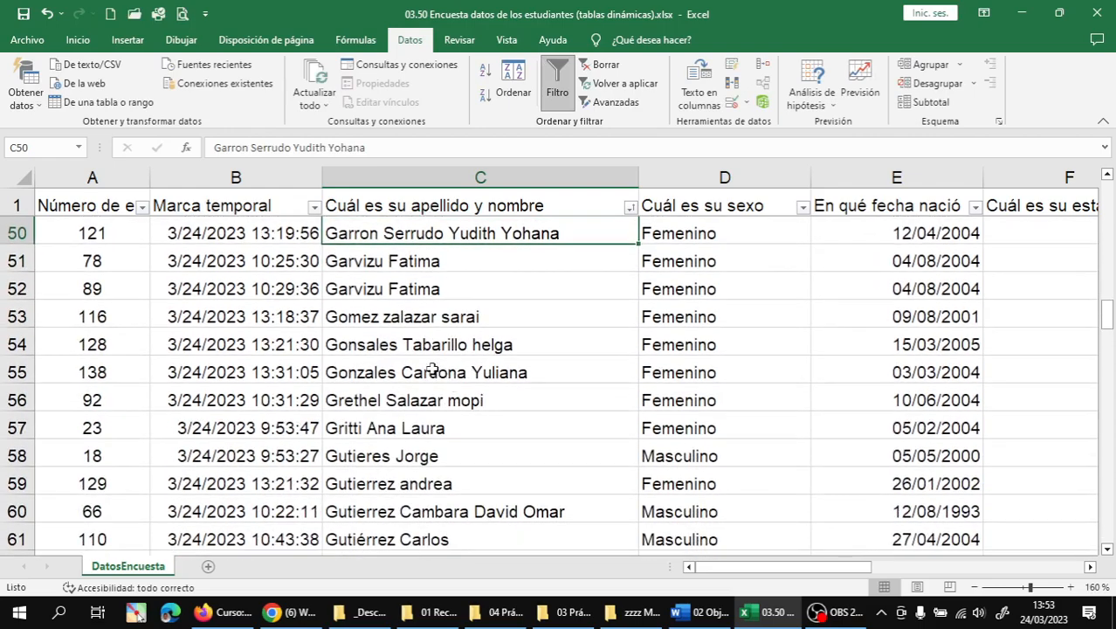
click(398, 319)
double_click(398, 319)
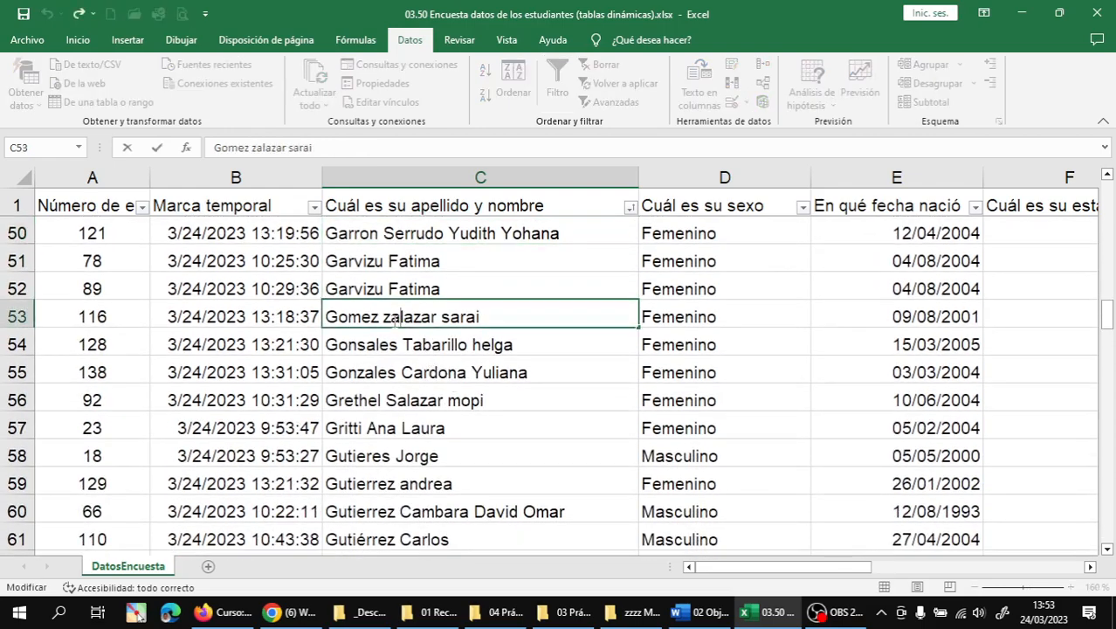
key(BackSpace)
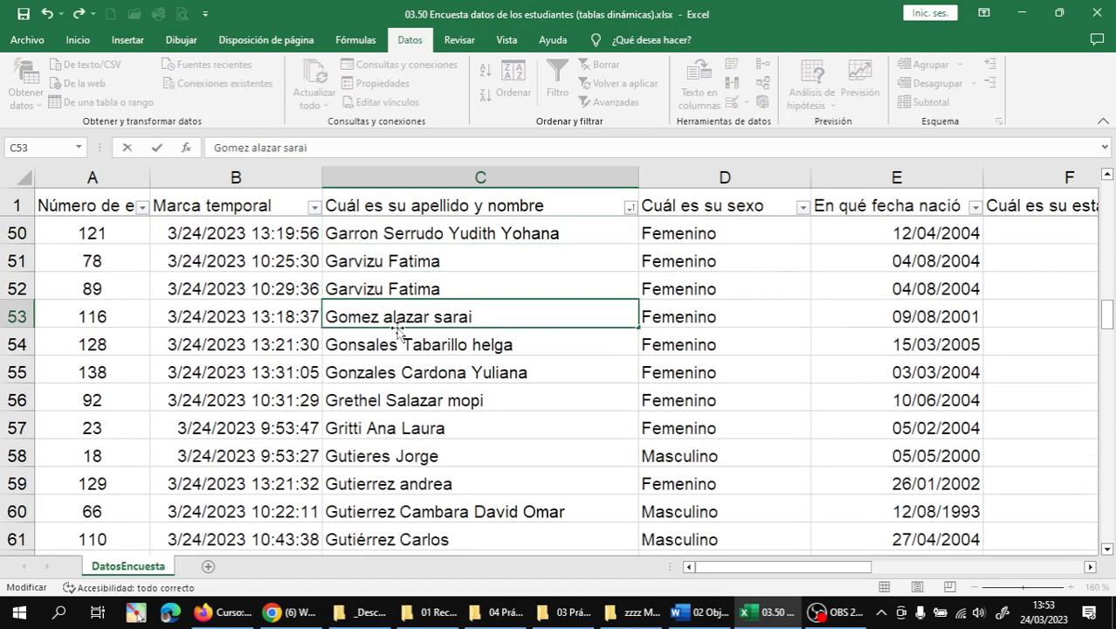
text(Z)
key(Right)
key(Right)
key(Right)
key(Right)
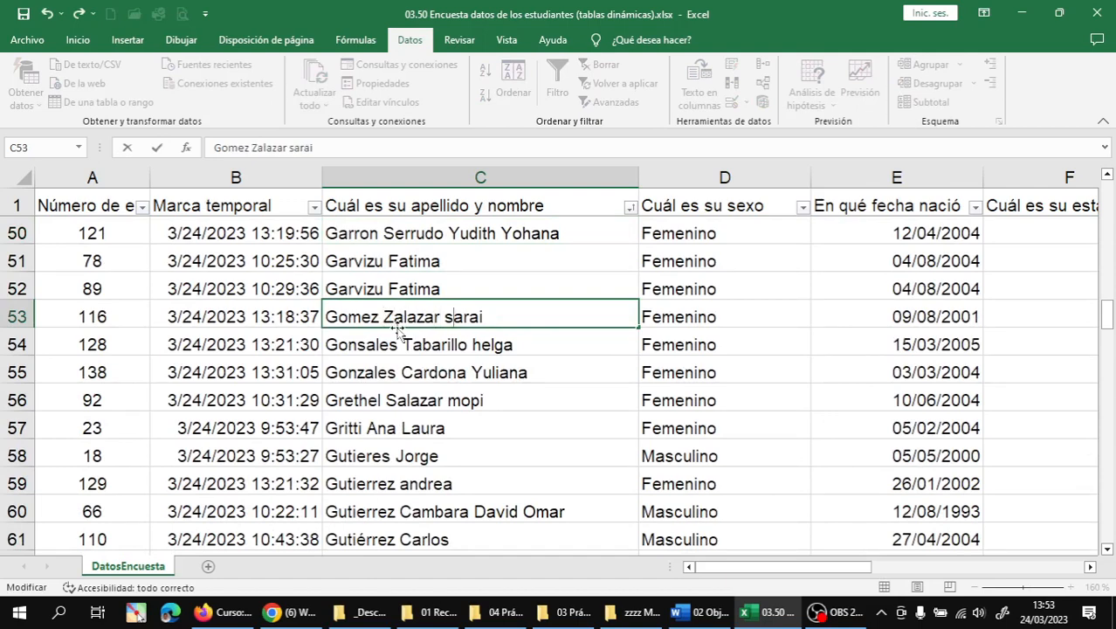
key(Delete)
text(S)
key(Return)
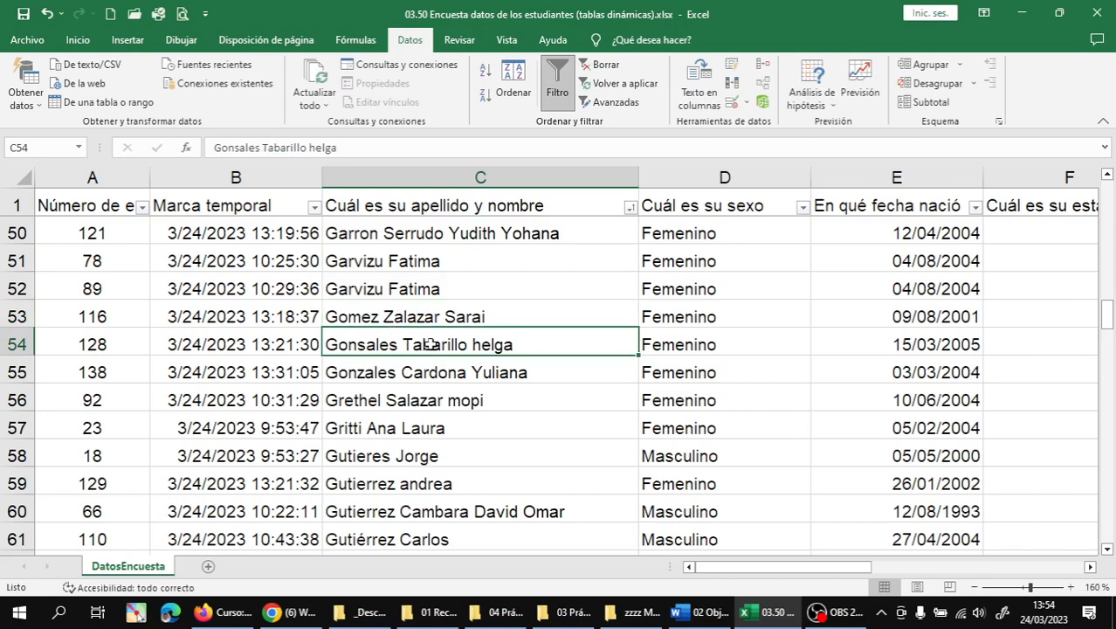
key(F2)
click(481, 347)
key(BackSpace)
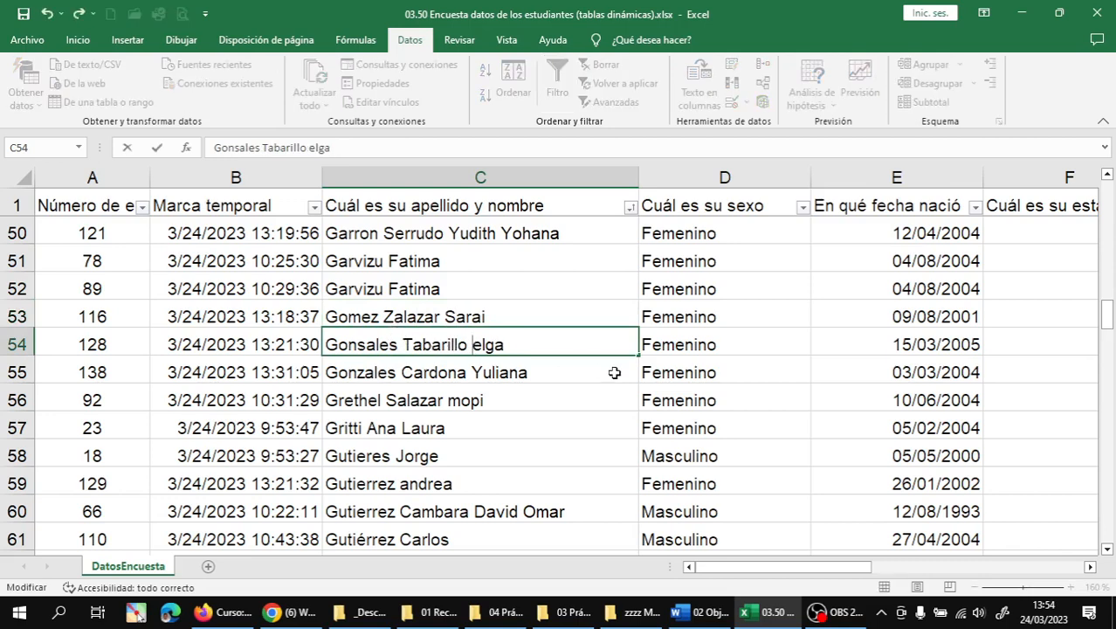
text(H)
key(Return)
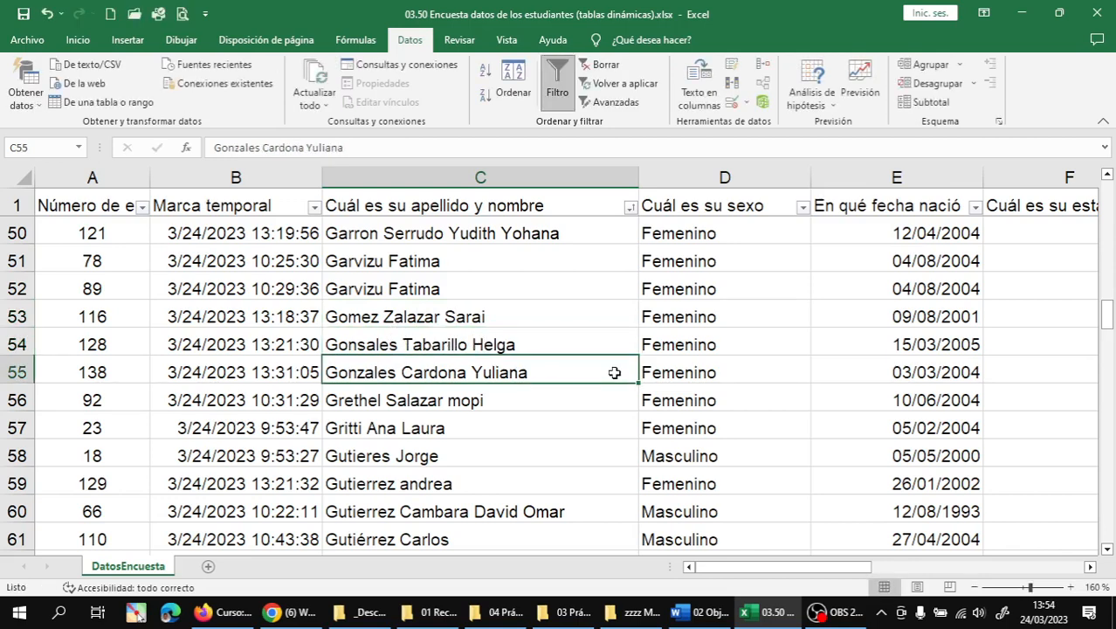
- Capitalize the last word's initial (M) of the name in C56
click(469, 402)
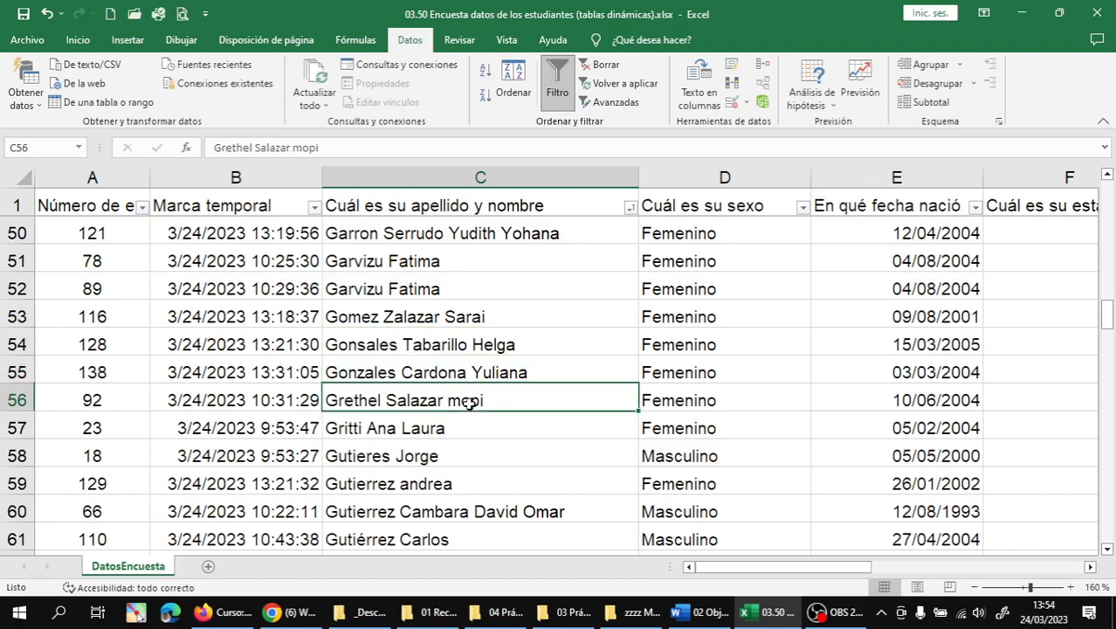
double_click(470, 403)
key(Left)
key(BackSpace)
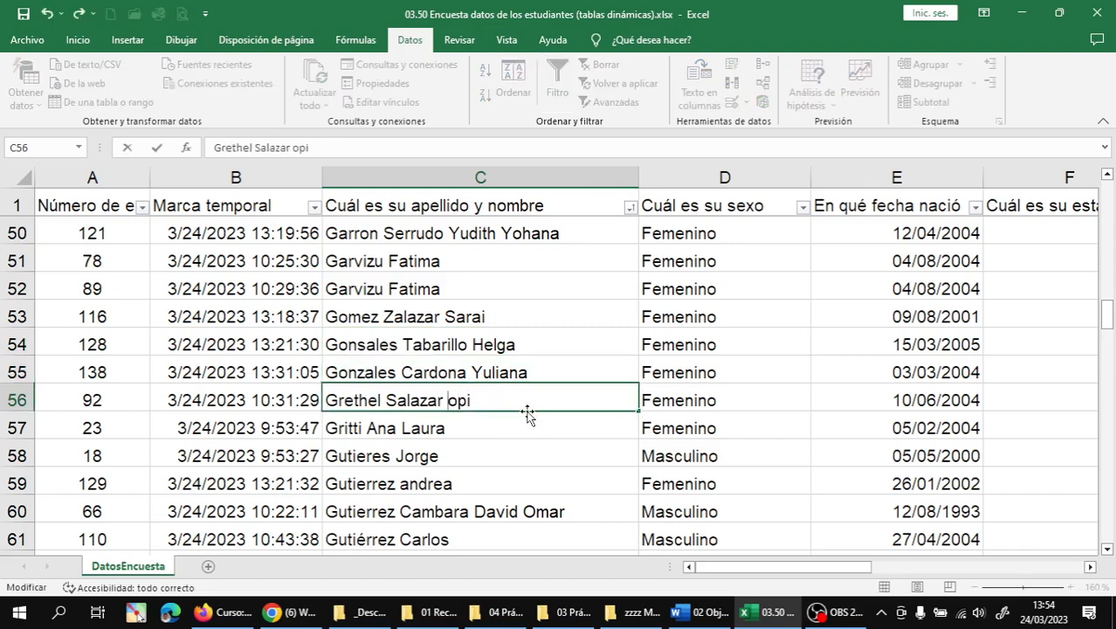
text(M)
key(Return)
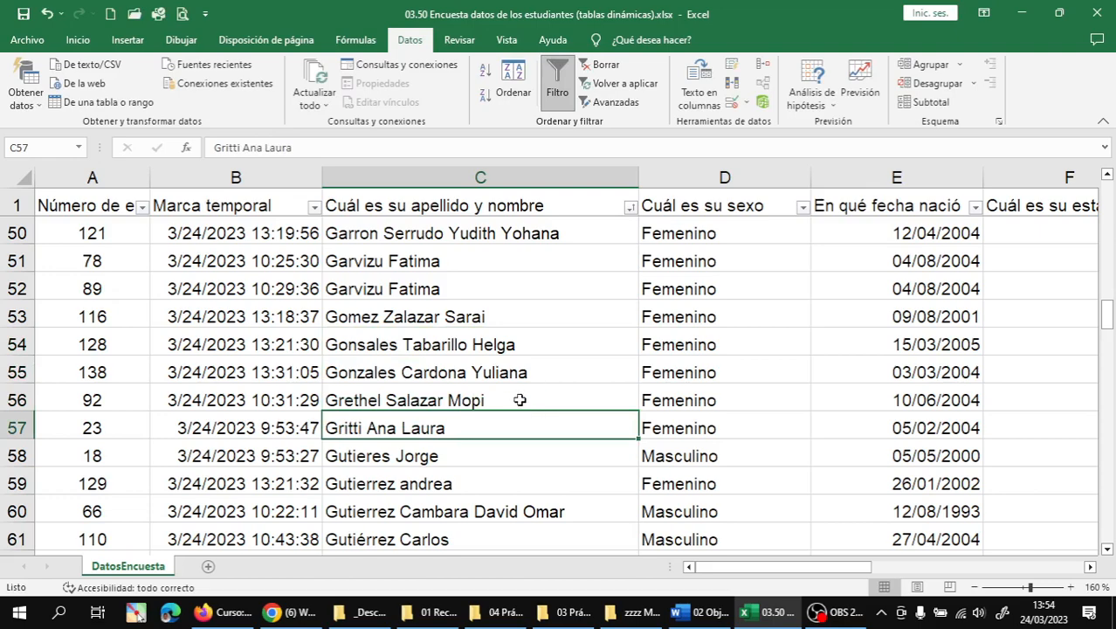
scroll(516, 404, down, 3)
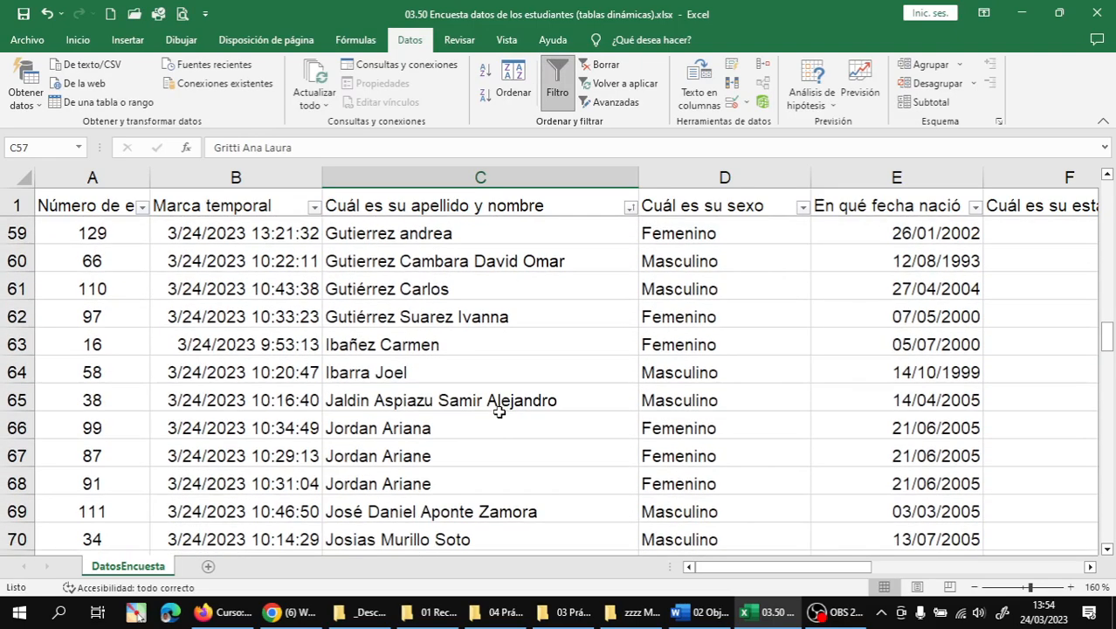
scroll(498, 412, down, 3)
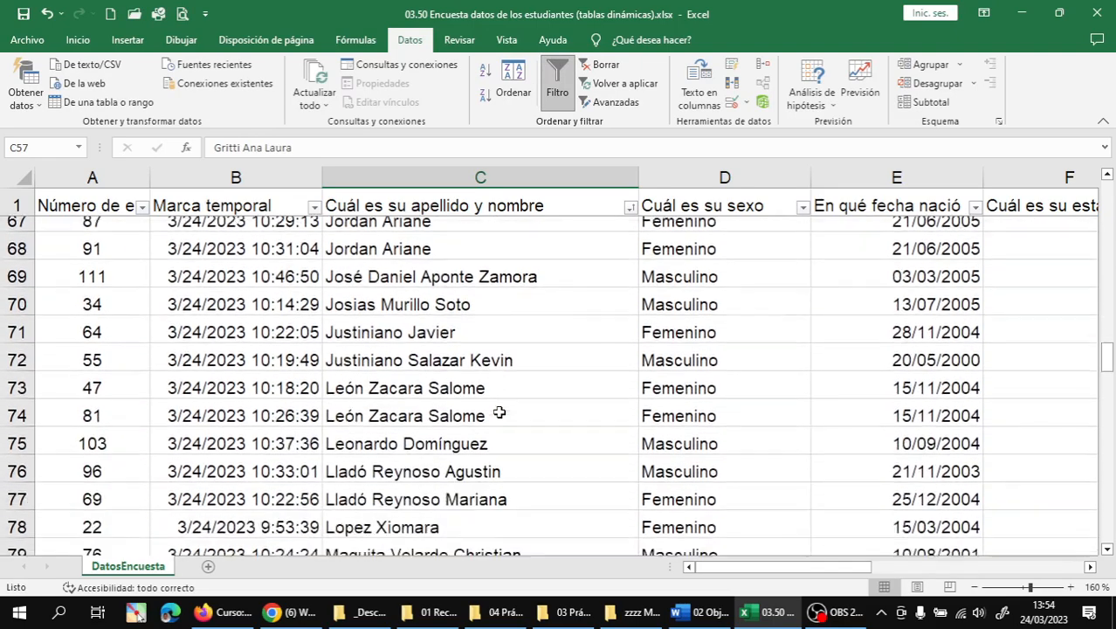
scroll(498, 413, down, 2)
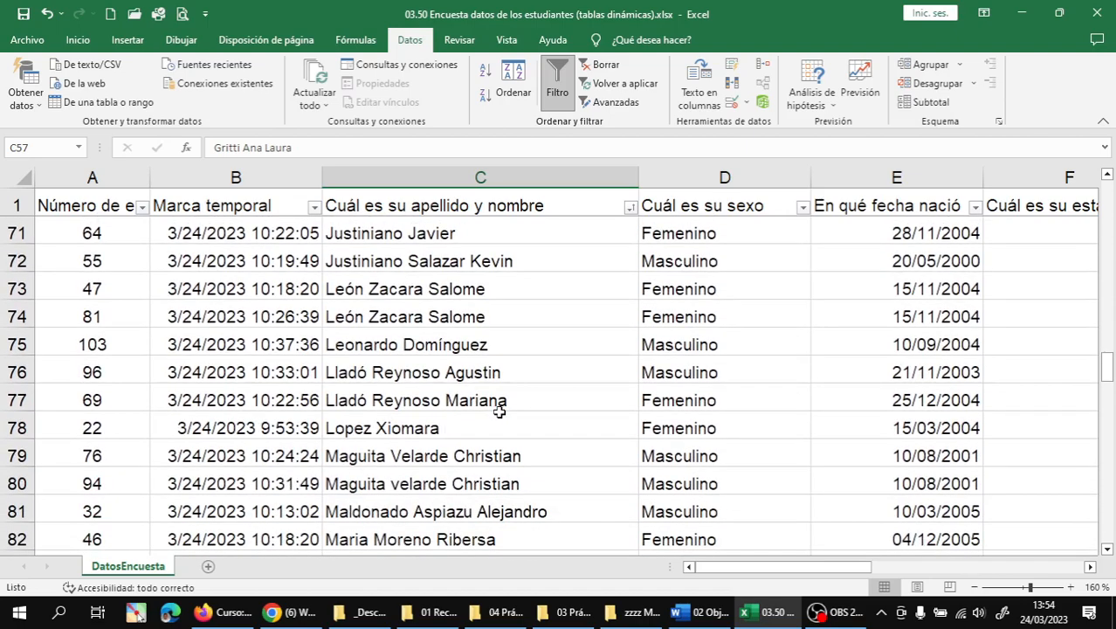
scroll(499, 412, down, 1)
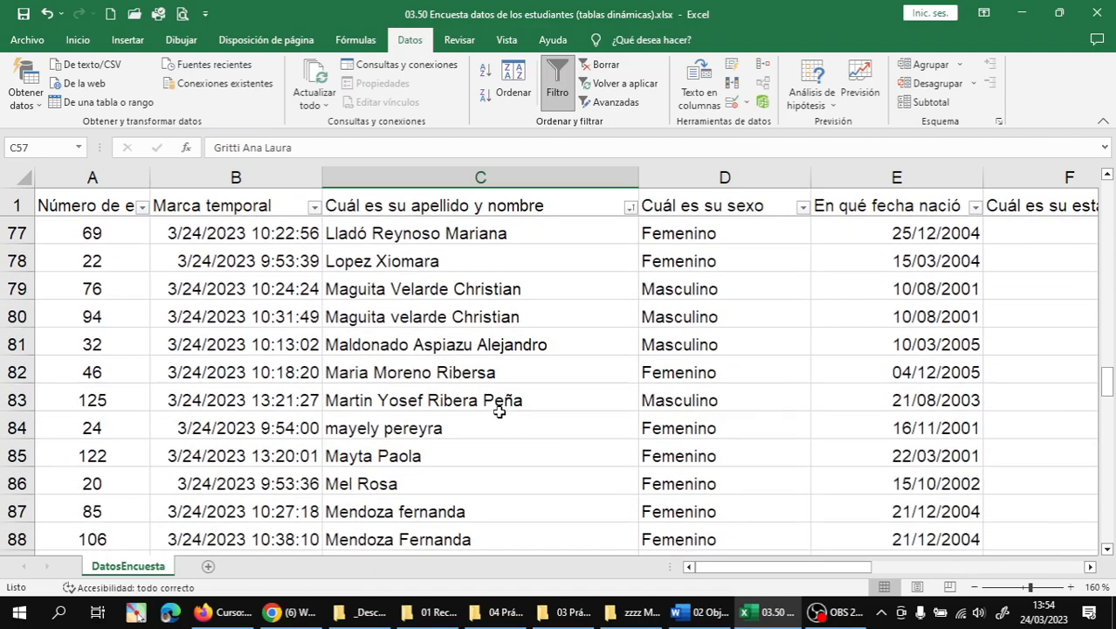
scroll(499, 412, down, 1)
scroll(498, 412, down, 1)
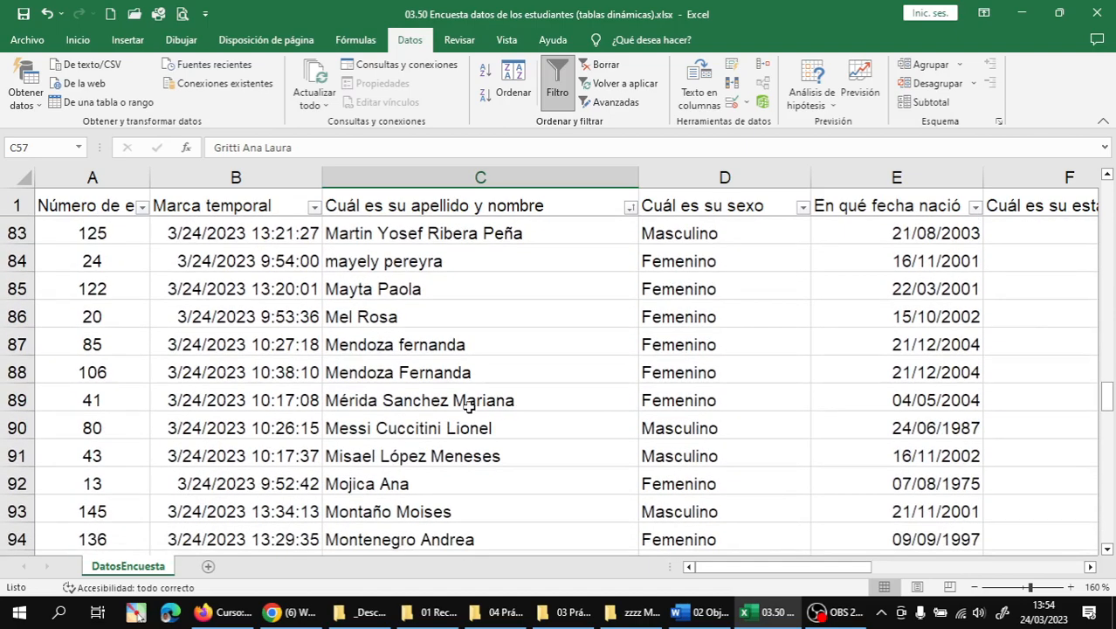
scroll(459, 400, up, 1)
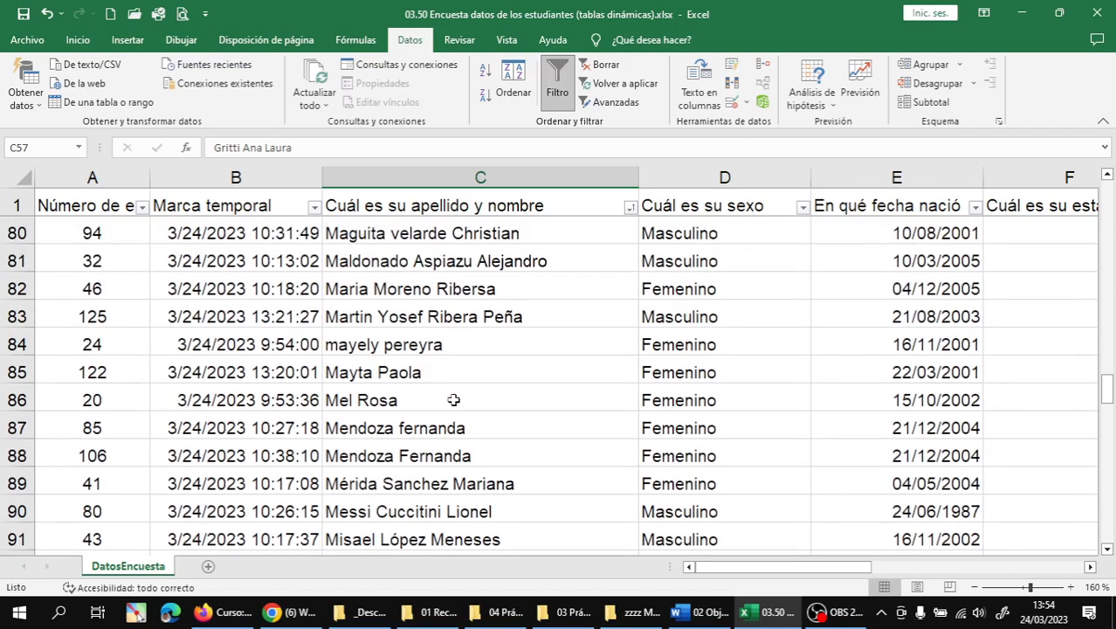
- Capitalize the lowercase initials in C84 (M and P) and C87 (F)
double_click(339, 346)
key(BackSpace)
text(M)
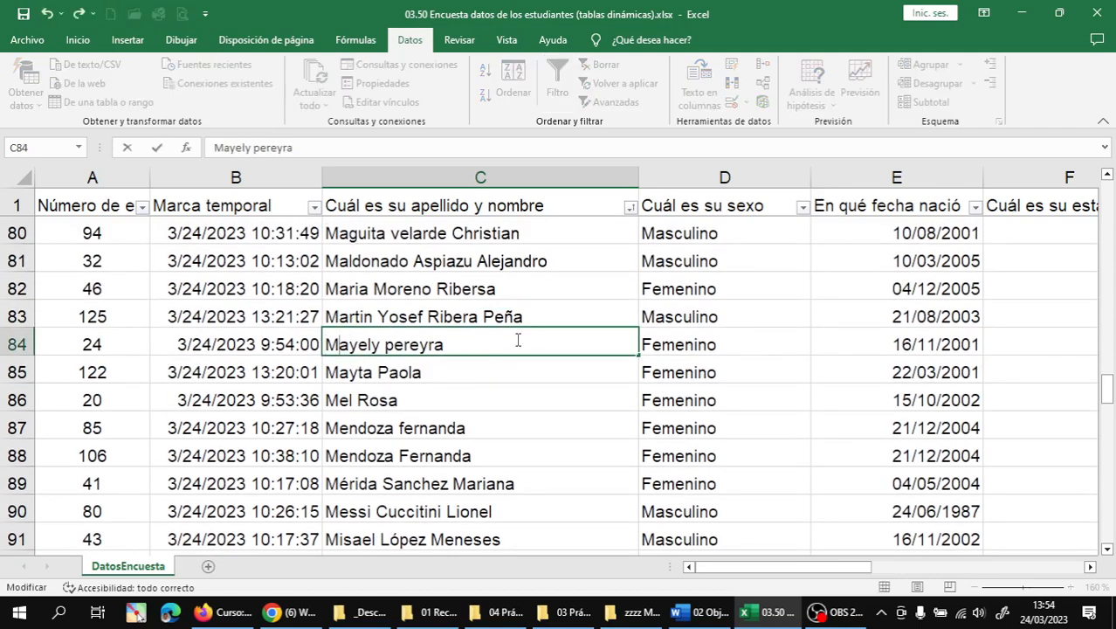
key(BackSpace)
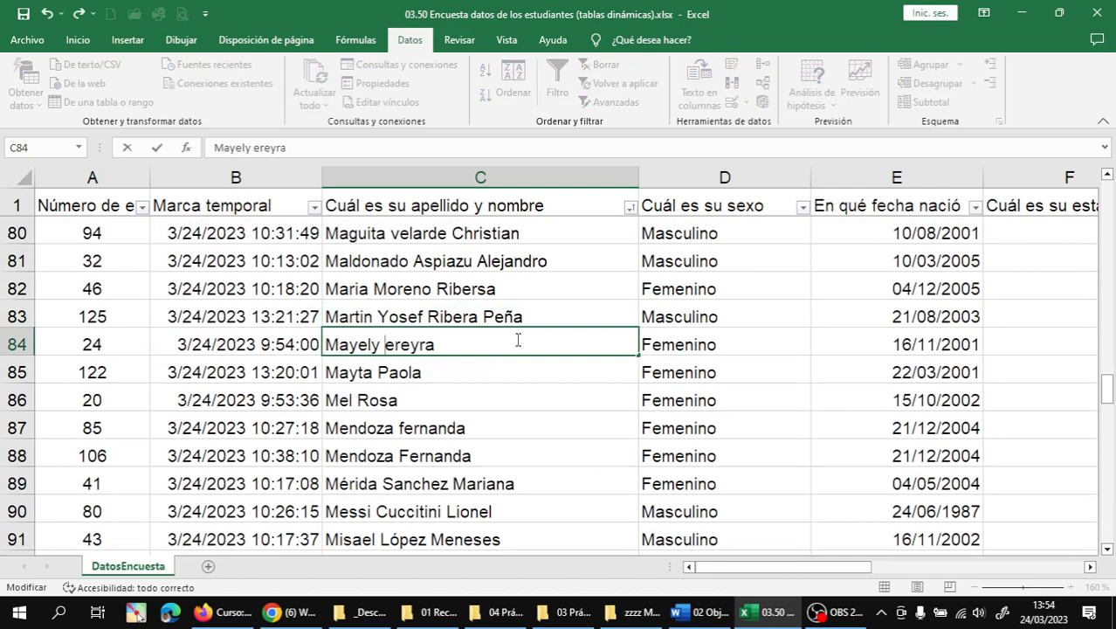
text(P)
key(Return)
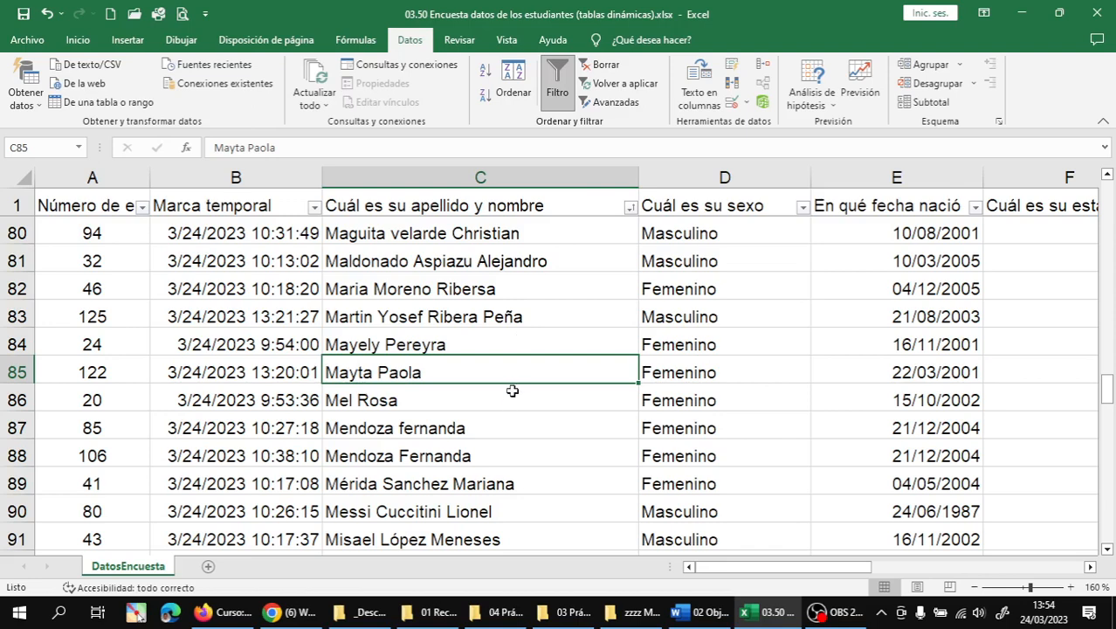
double_click(404, 428)
key(BackSpace)
text(F)
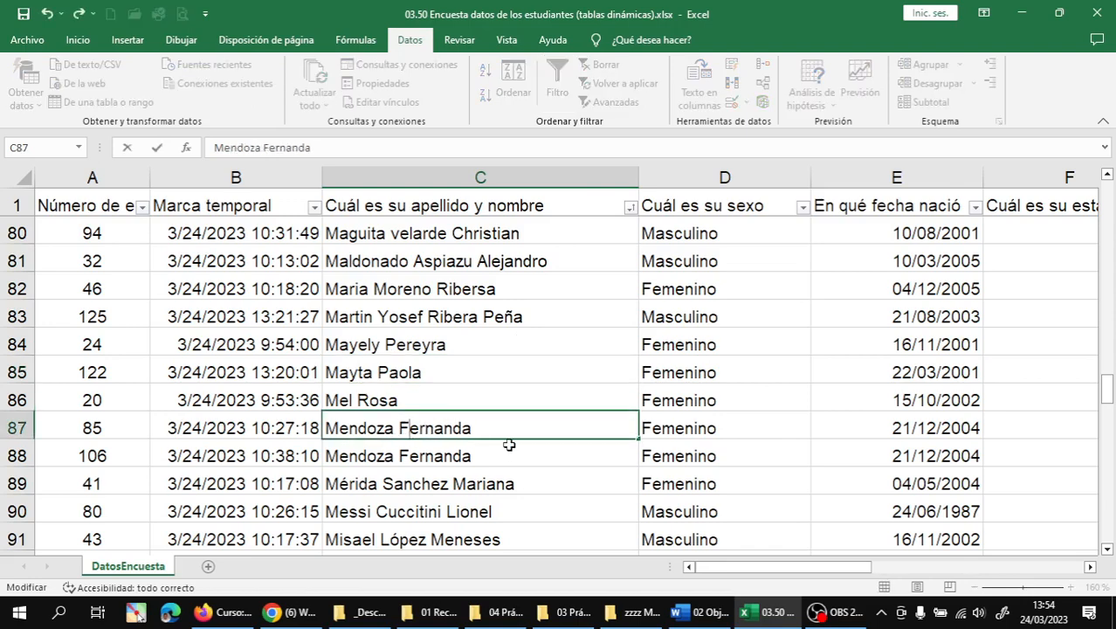
key(Return)
- Capitalize the surname and first-name initials (P and J) of the name in C115
scroll(509, 446, down, 1)
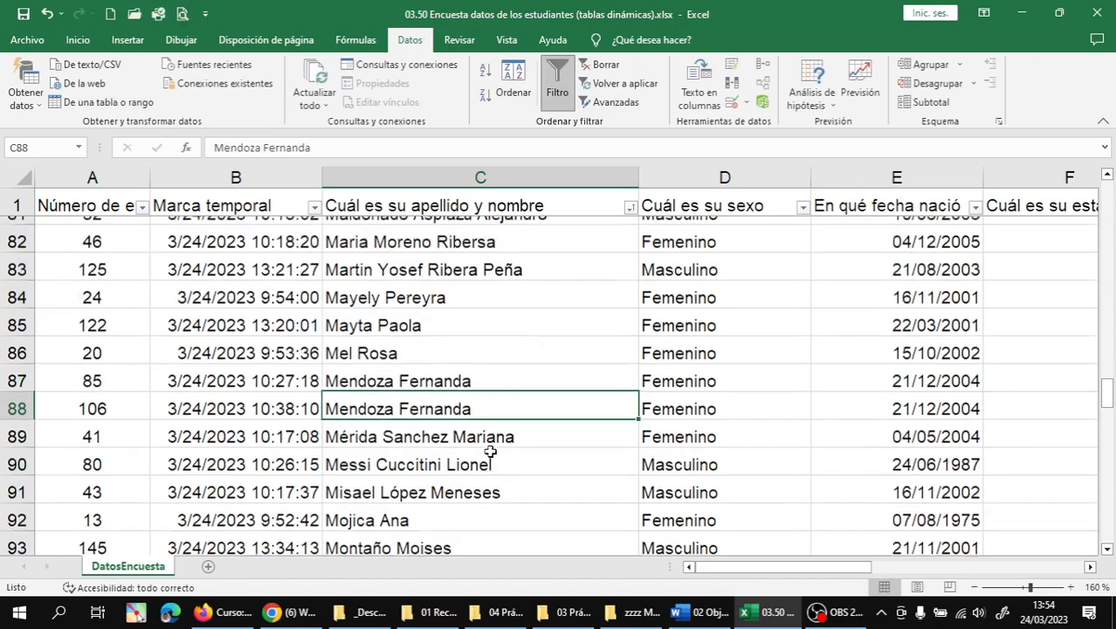
scroll(384, 428, down, 2)
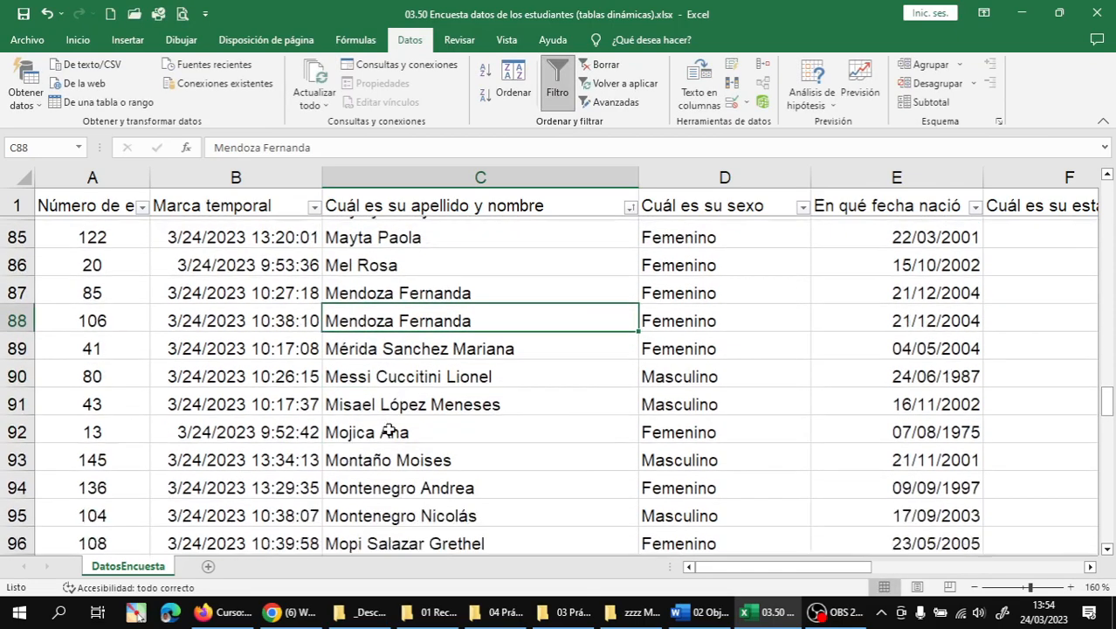
scroll(395, 424, down, 3)
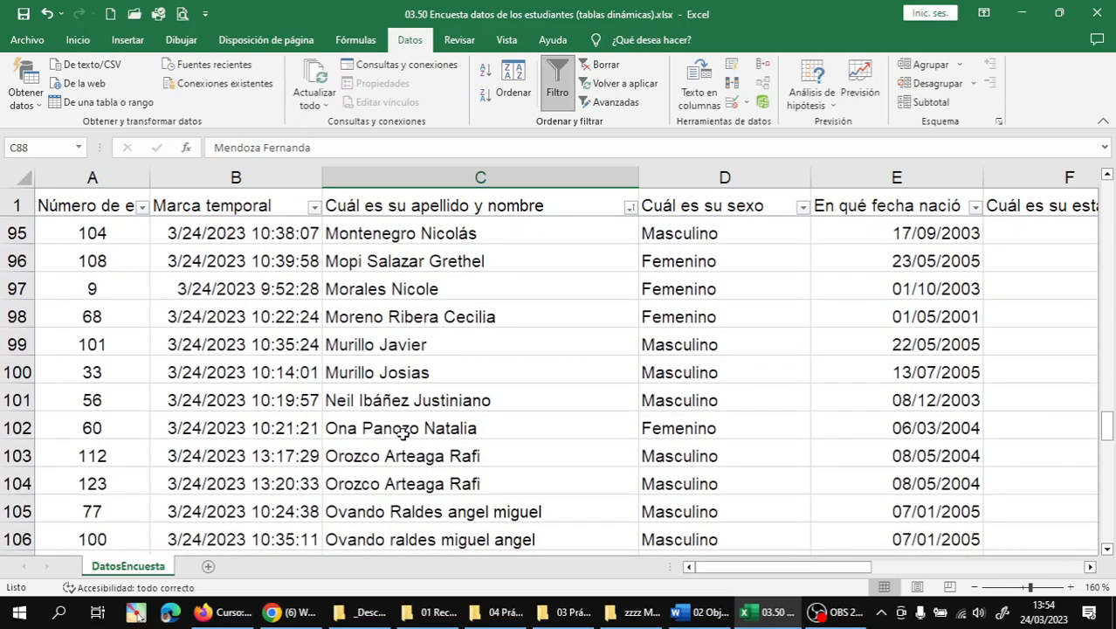
scroll(401, 434, down, 3)
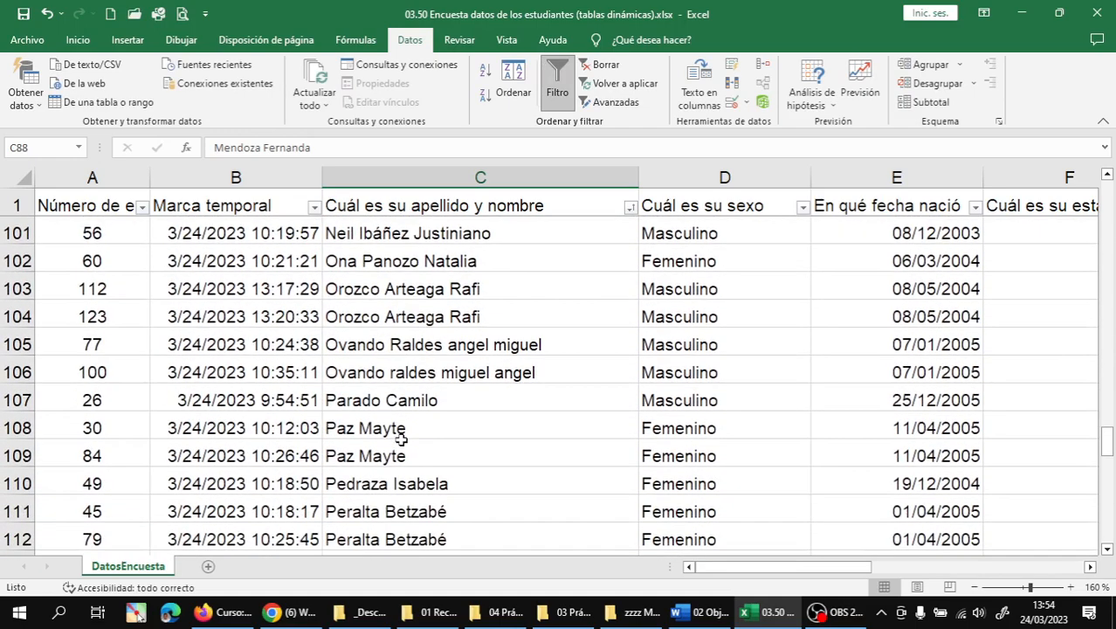
scroll(402, 411, down, 2)
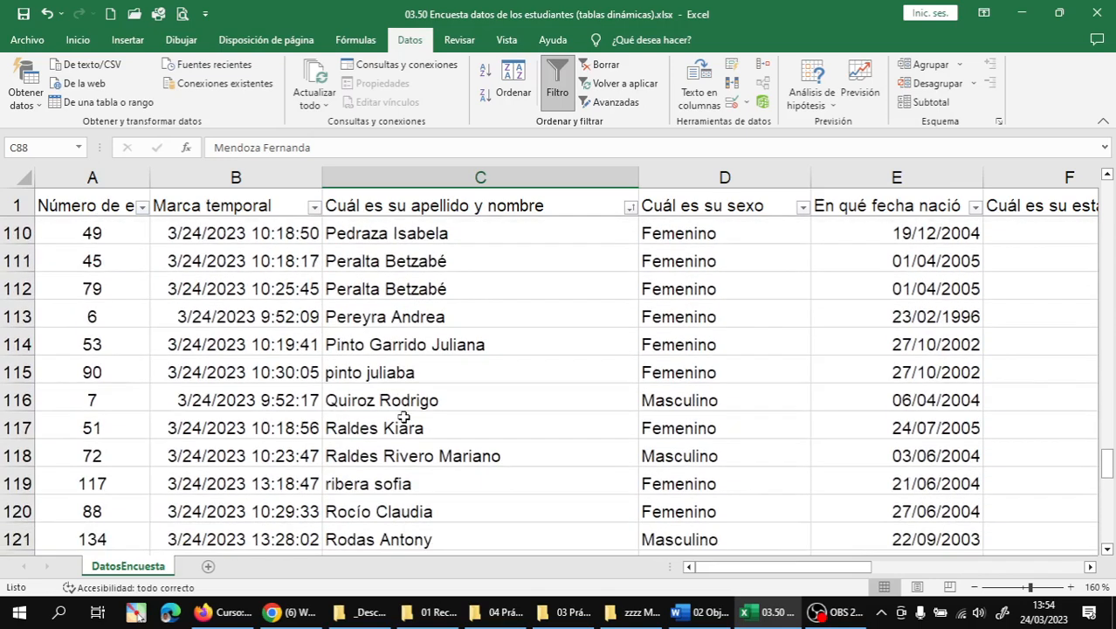
click(333, 371)
double_click(334, 371)
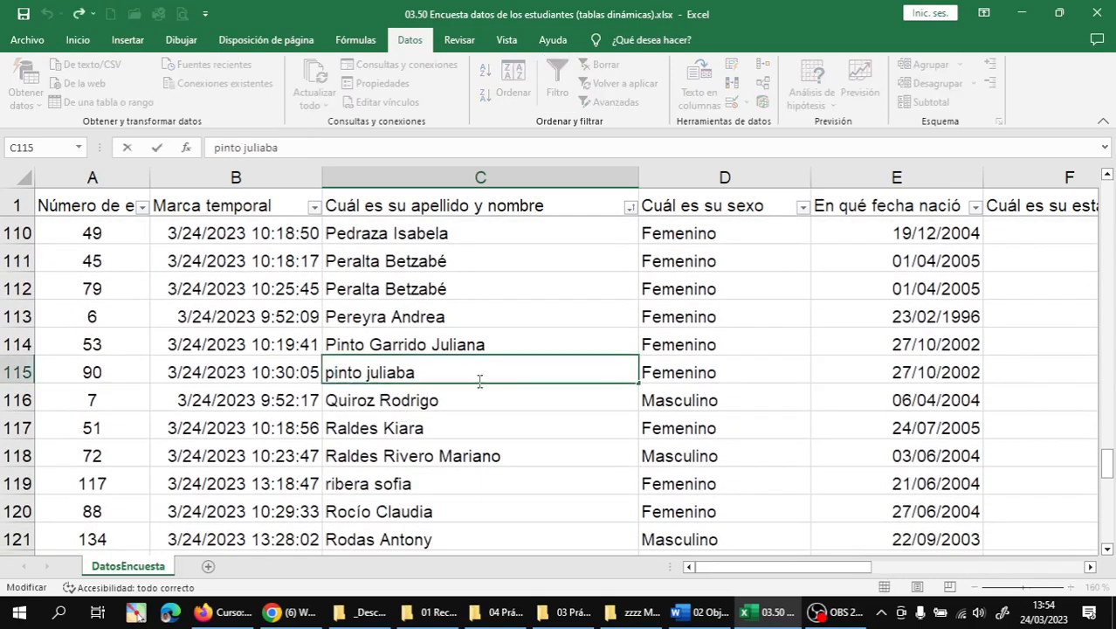
key(BackSpace)
text(P)
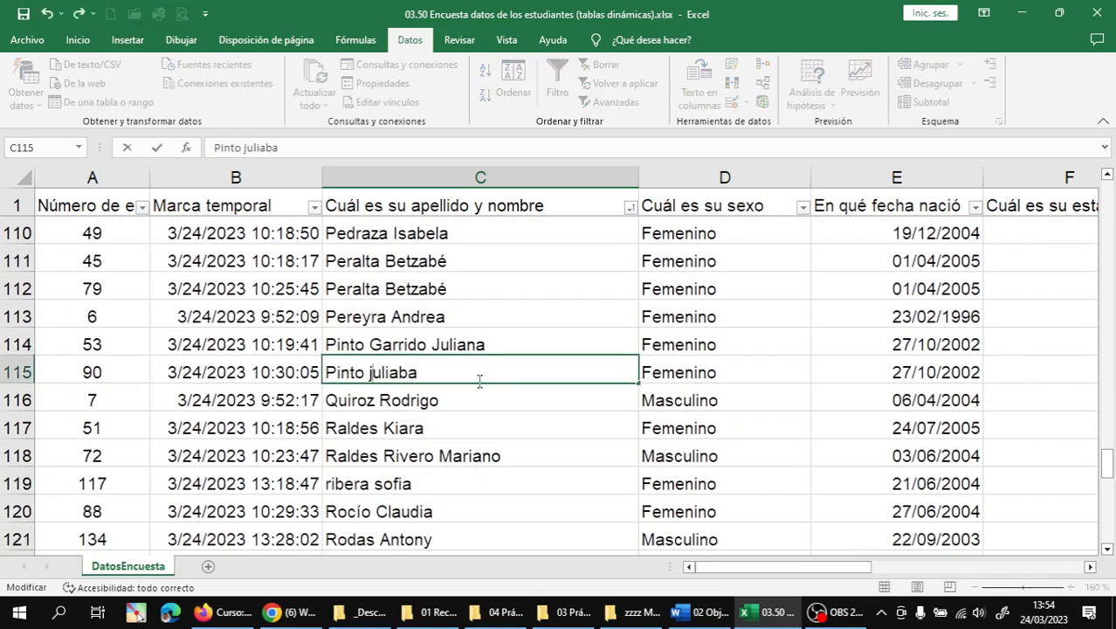
key(BackSpace)
text(J)
key(Return)
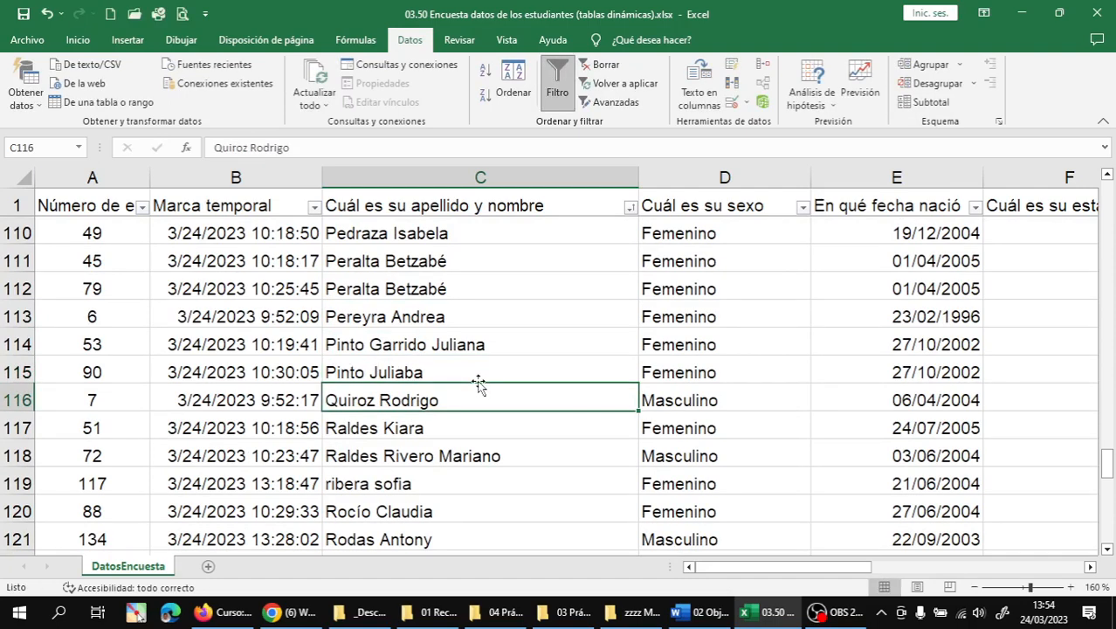
- Capitalize the surname and first-name initials (R and S) of the name in C119
scroll(454, 391, down, 1)
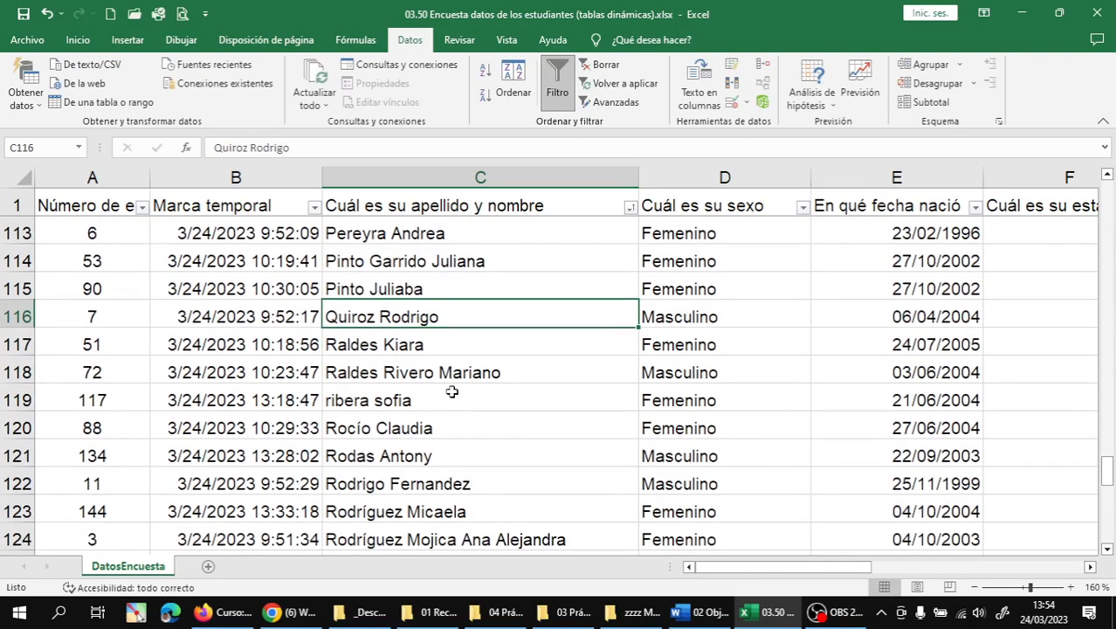
double_click(333, 400)
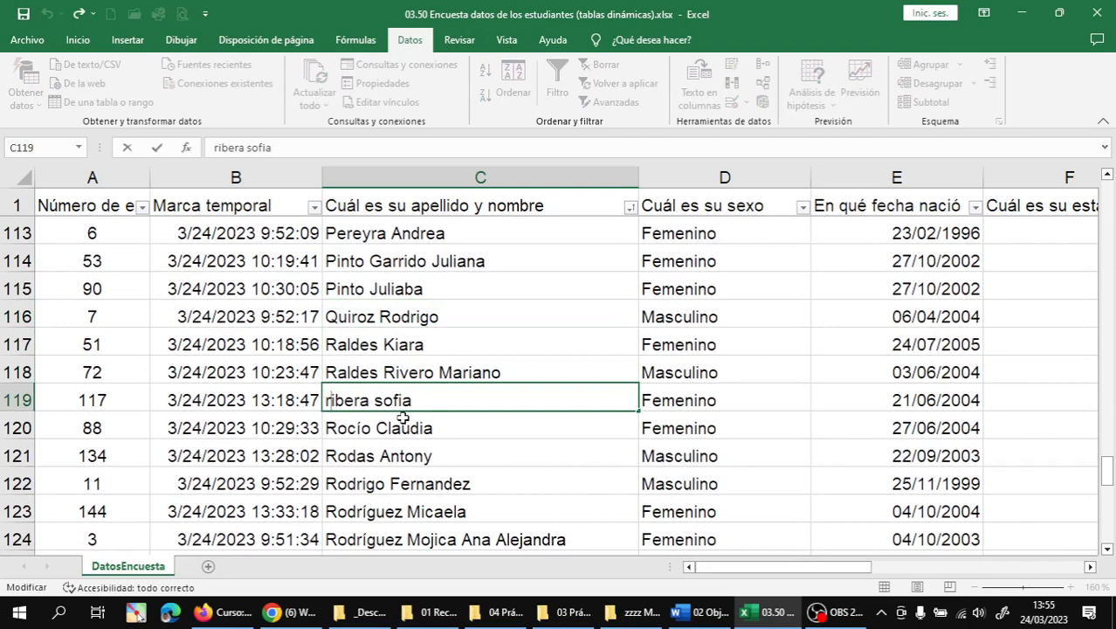
key(BackSpace)
text(R)
key(Right)
key(Right)
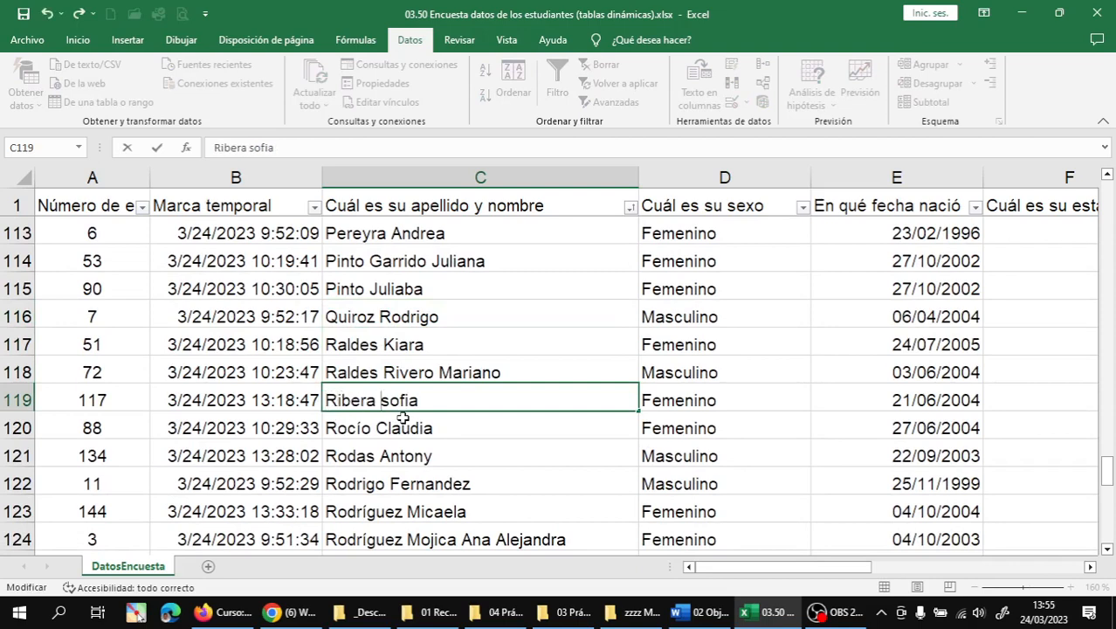
key(BackSpace)
text(S)
key(Return)
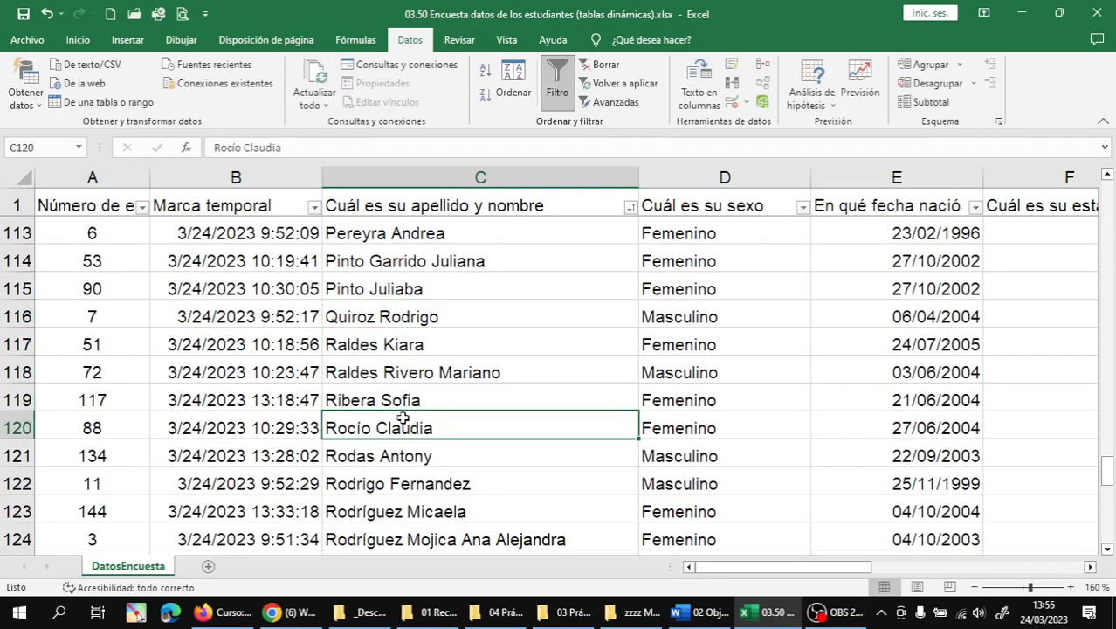
- Capitalize all four words (R, Q, S, C) of the lowercase name in C126
scroll(402, 418, down, 1)
scroll(402, 417, down, 2)
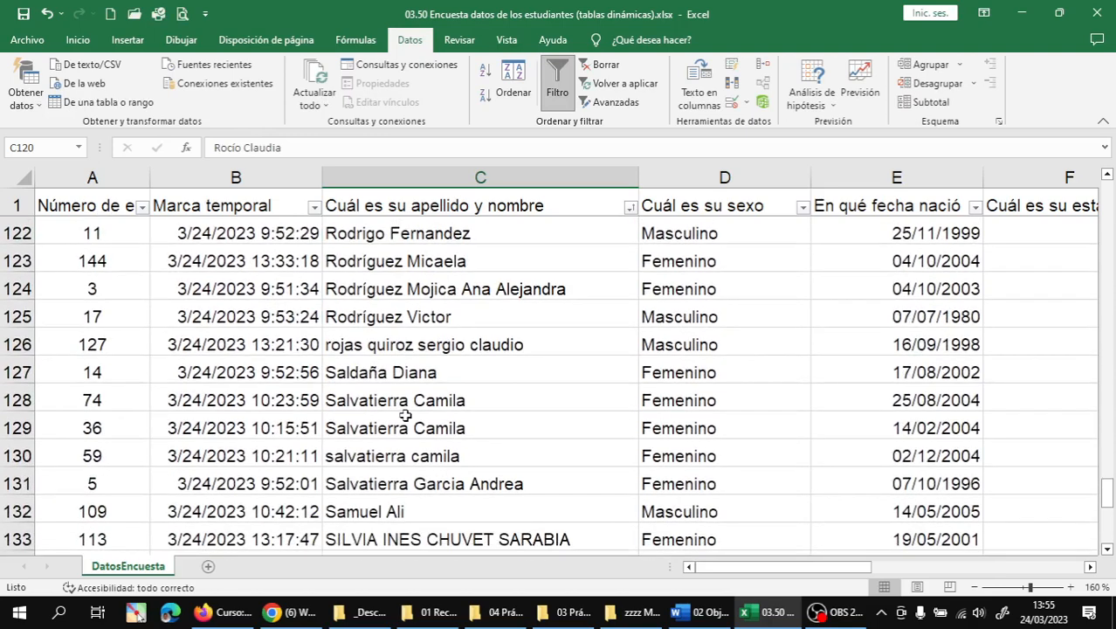
double_click(328, 344)
key(Delete)
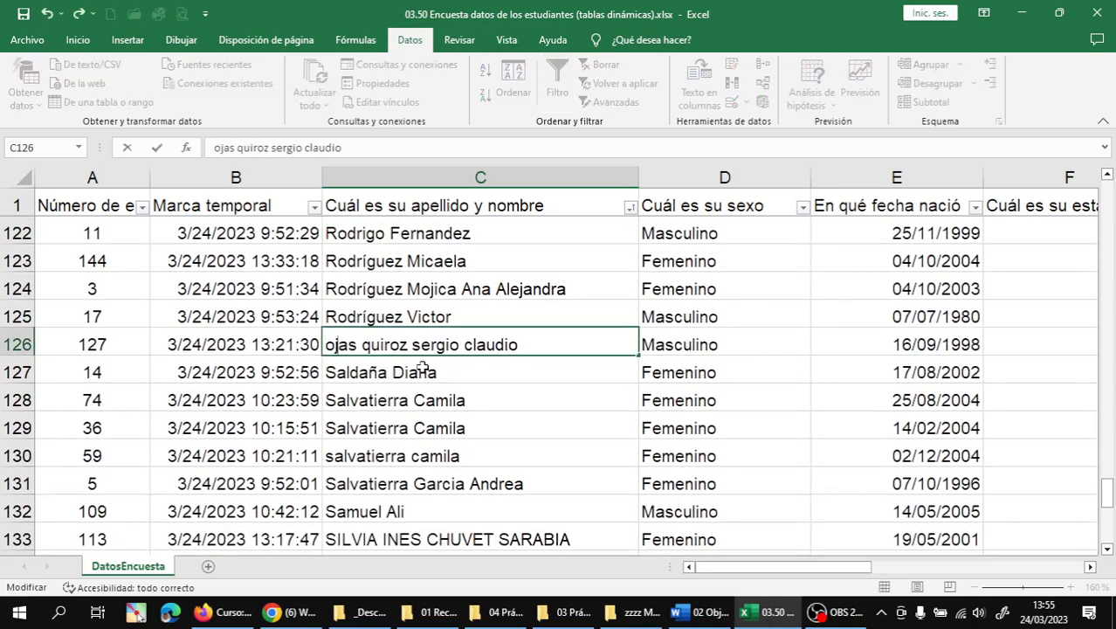
text(R)
key(Right)
key(Right)
key(Right)
key(BackSpace)
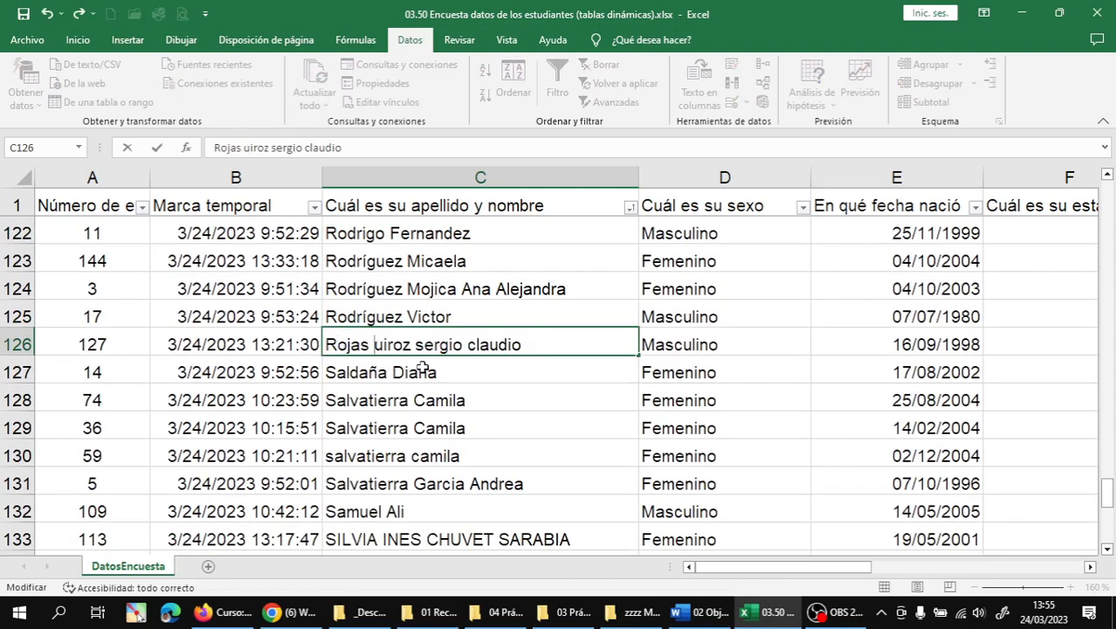
text(Q)
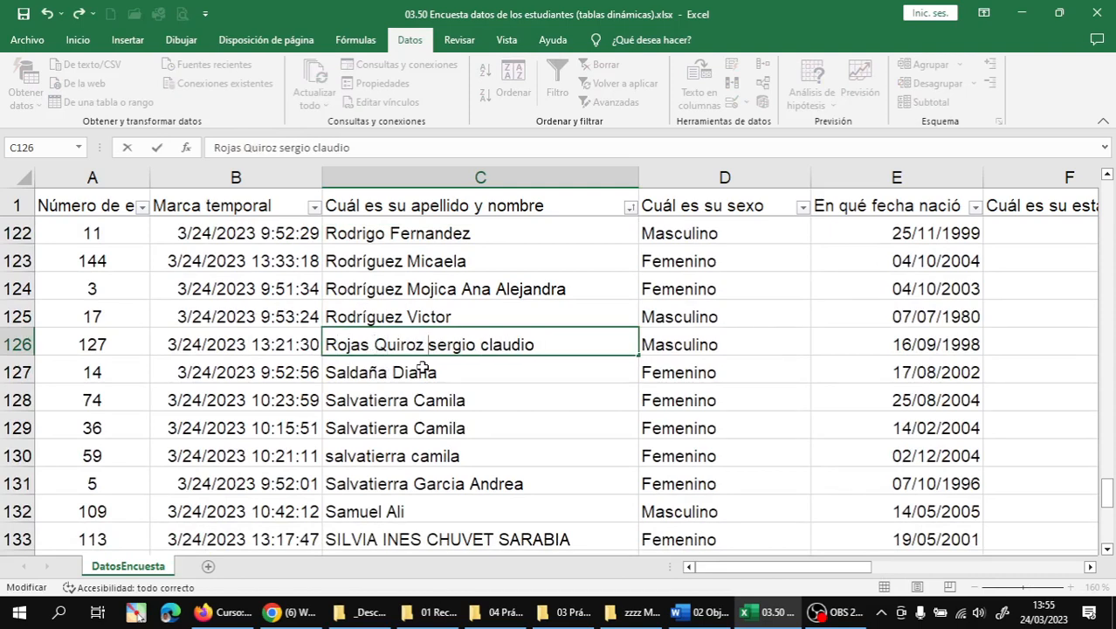
key(BackSpace)
text(S)
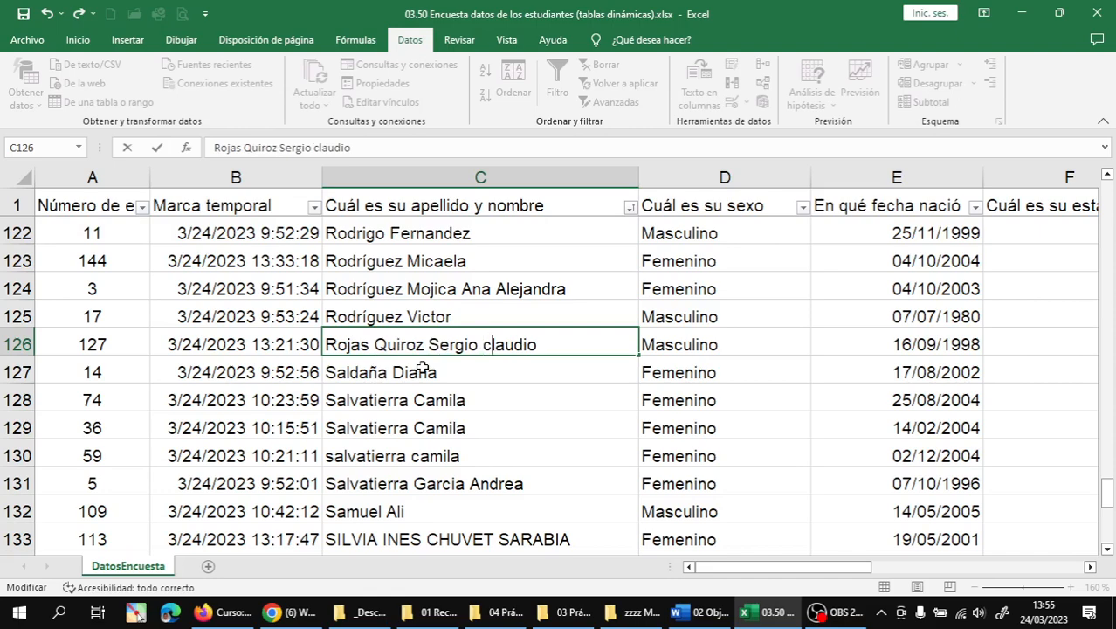
key(BackSpace)
text(C)
key(Return)
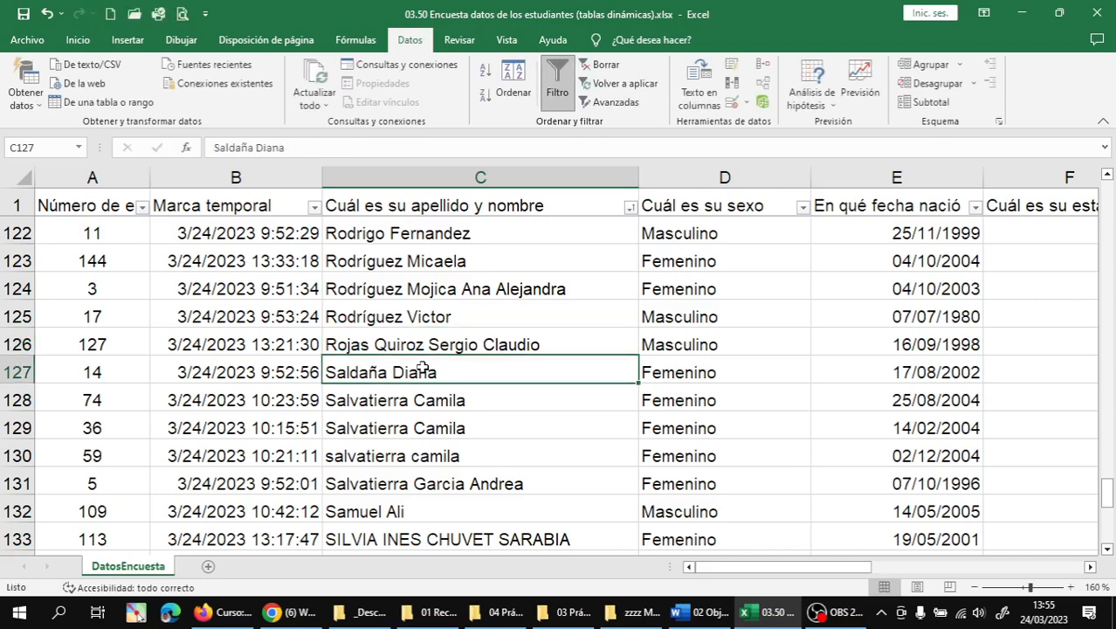
scroll(423, 367, down, 2)
scroll(459, 366, down, 1)
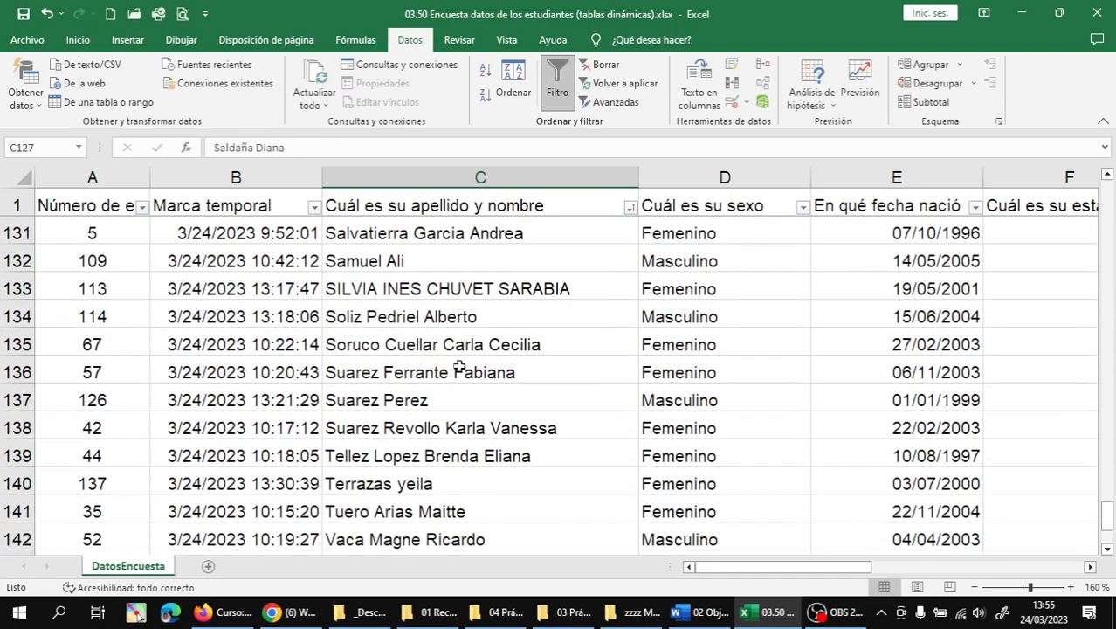
- Replace the all-capitals student name in C133 with the correctly spelled, properly cased full name
click(467, 293)
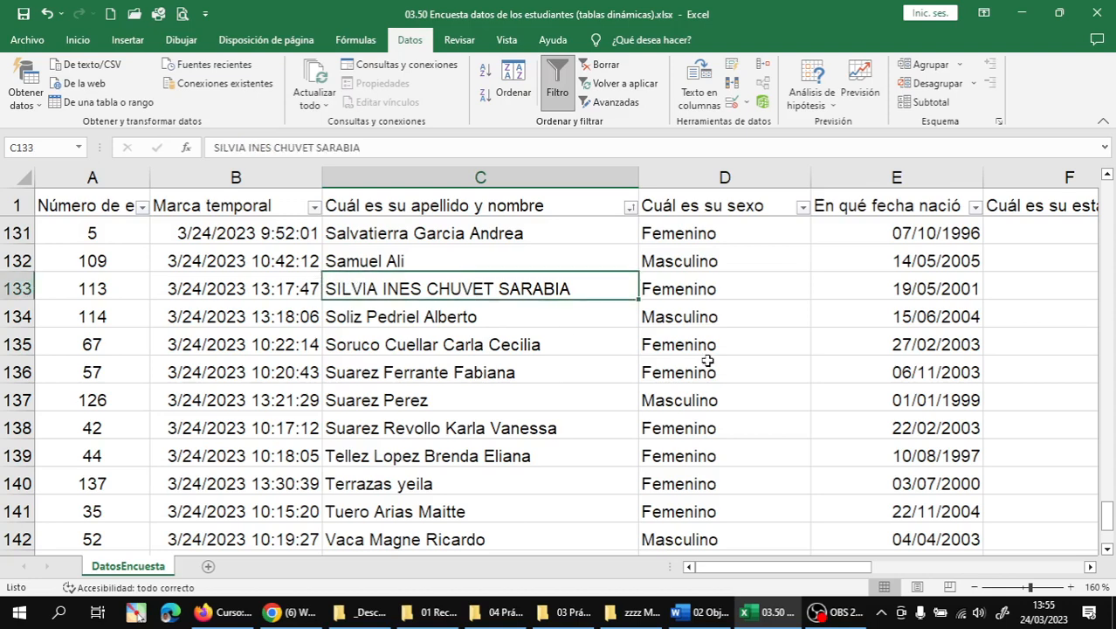
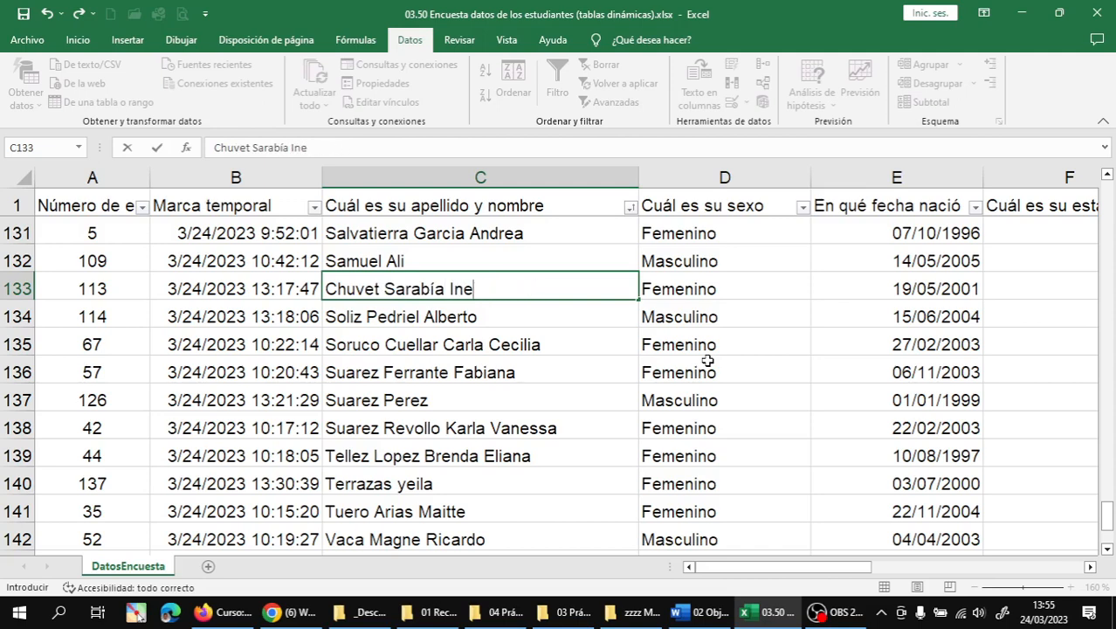
key(Return)
- Capitalize the lowercase first letter of the student's given name in C140
scroll(533, 381, down, 1)
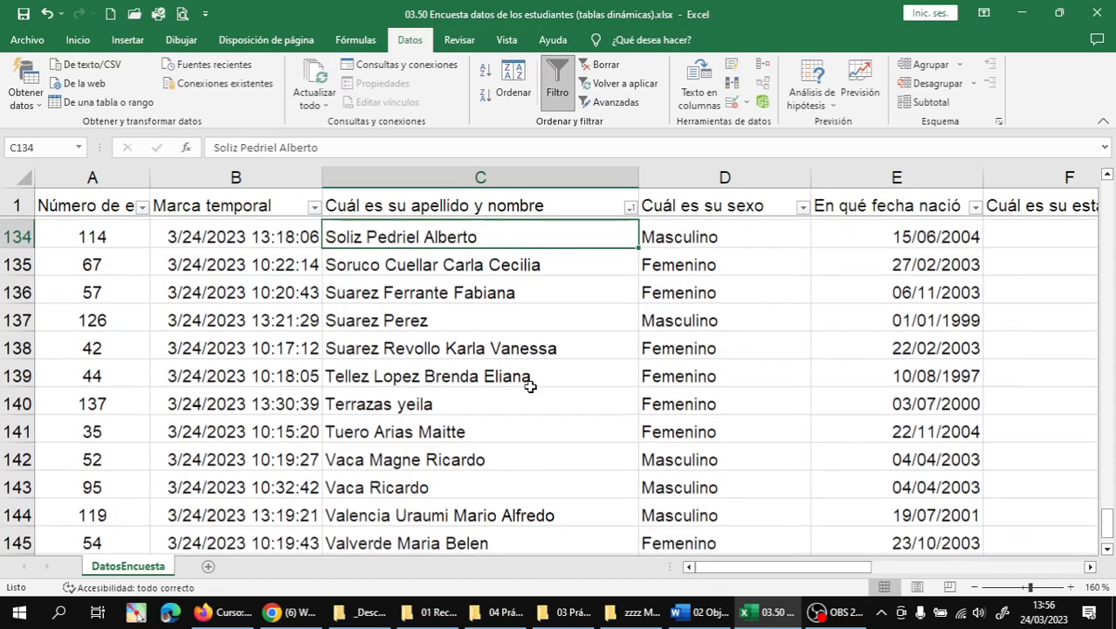
scroll(530, 385, down, 1)
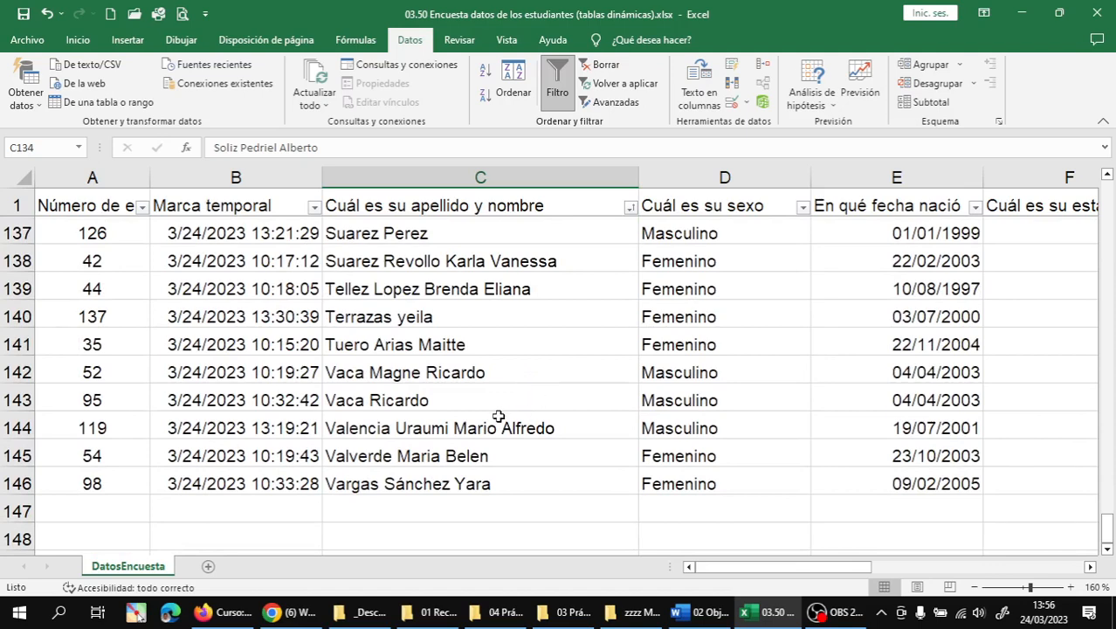
double_click(411, 317)
key(BackSpace)
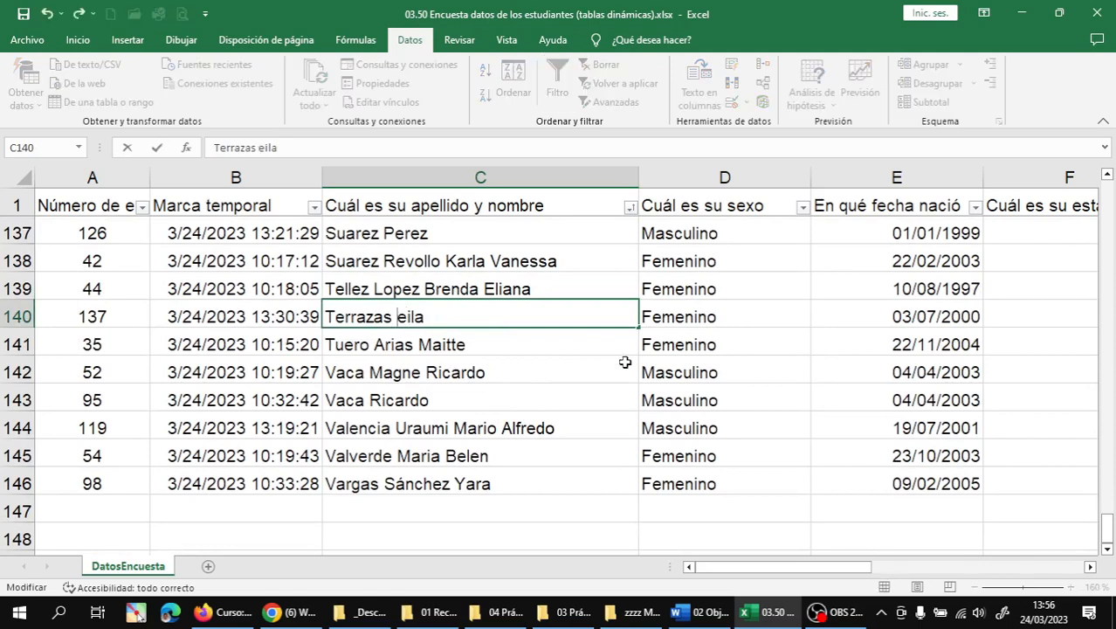
text(Y)
key(Return)
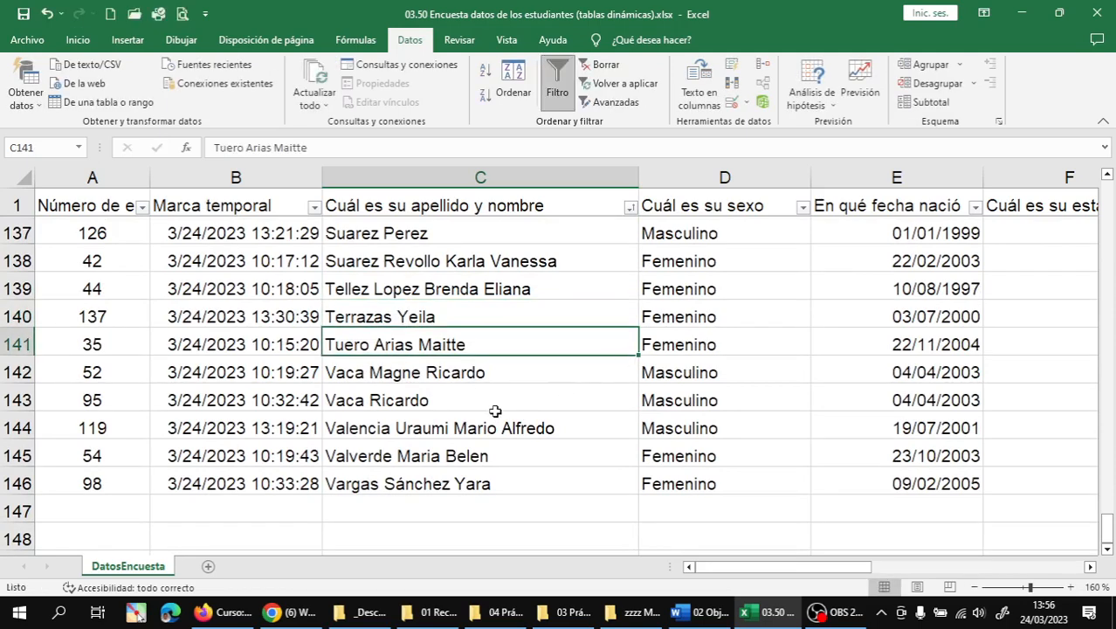
scroll(494, 409, up, 1)
scroll(494, 411, up, 9)
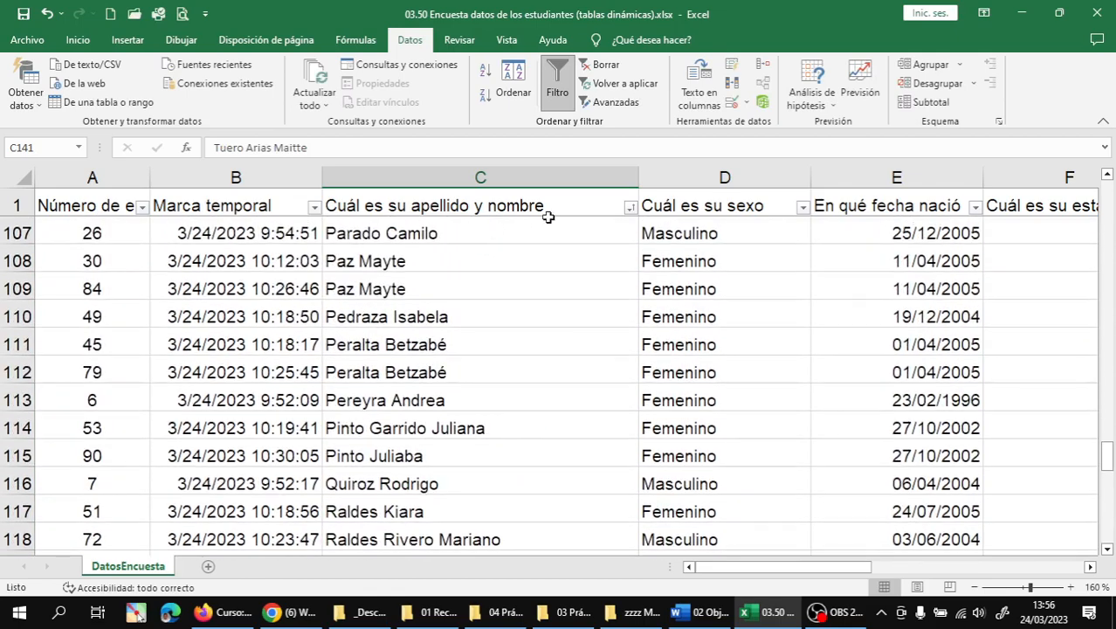
- Sort the student name column Z to A (Ordenar de Z a A), review rows 2–146, and return to the top
click(629, 207)
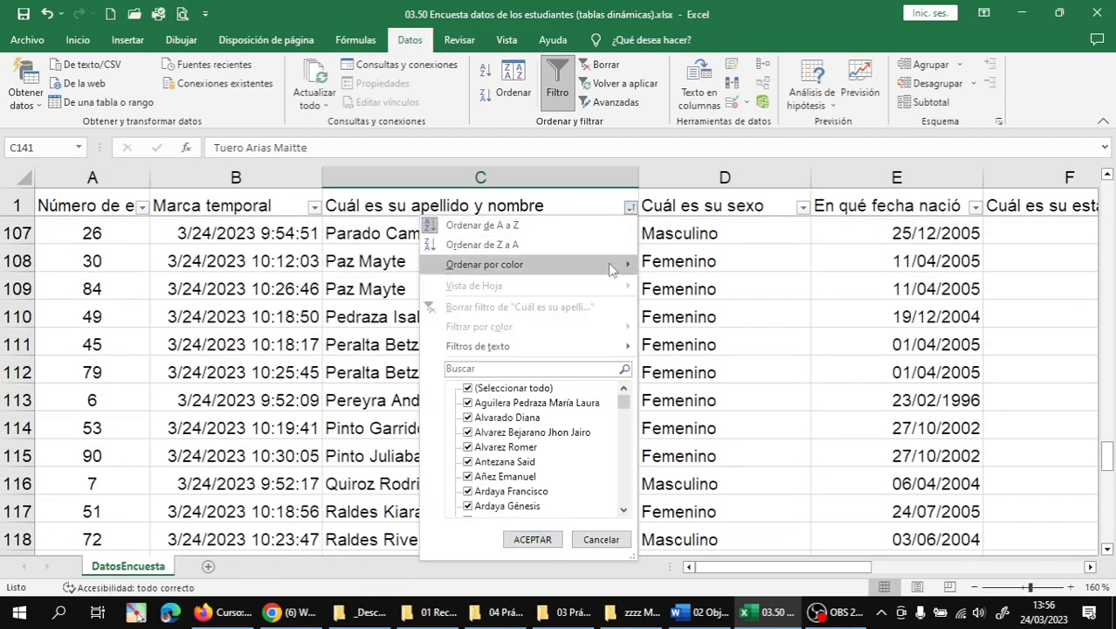
click(499, 246)
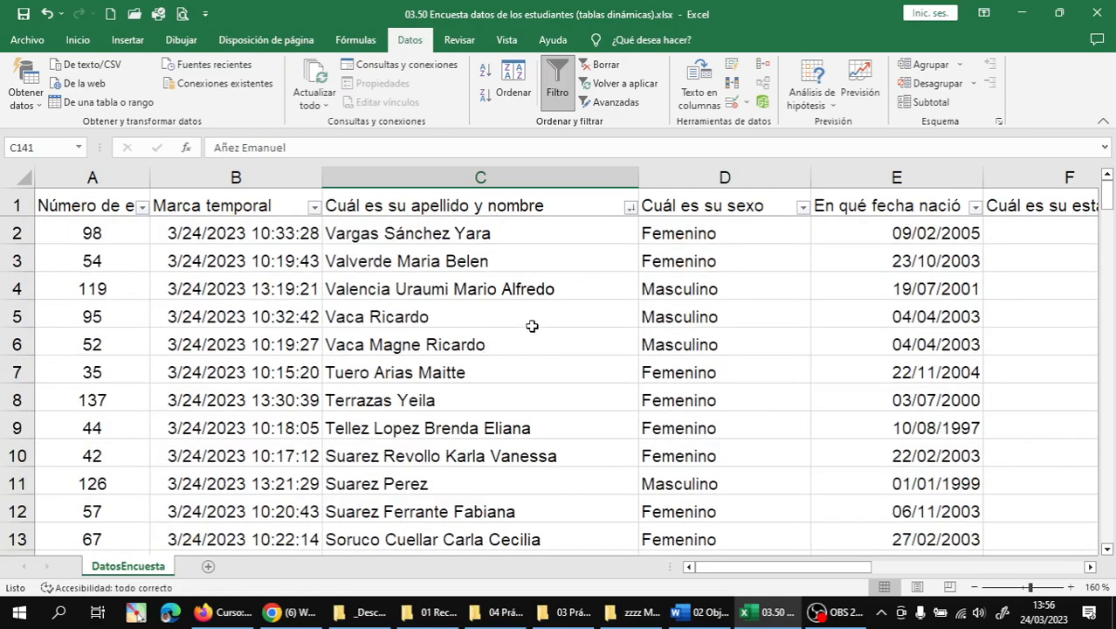
scroll(532, 326, down, 1)
scroll(531, 326, down, 2)
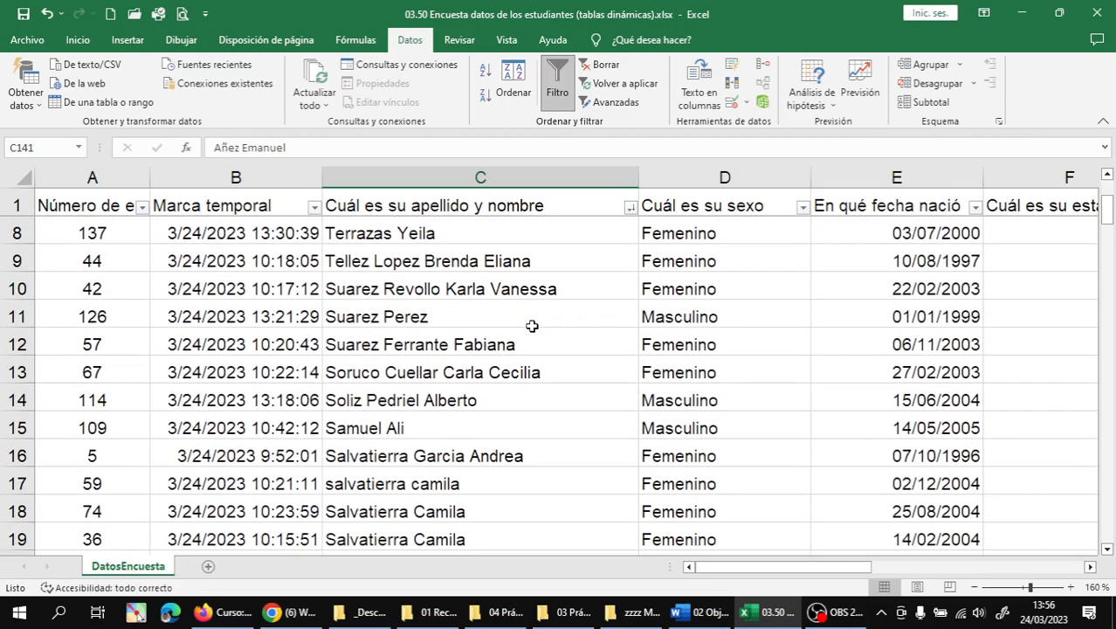
scroll(532, 326, down, 3)
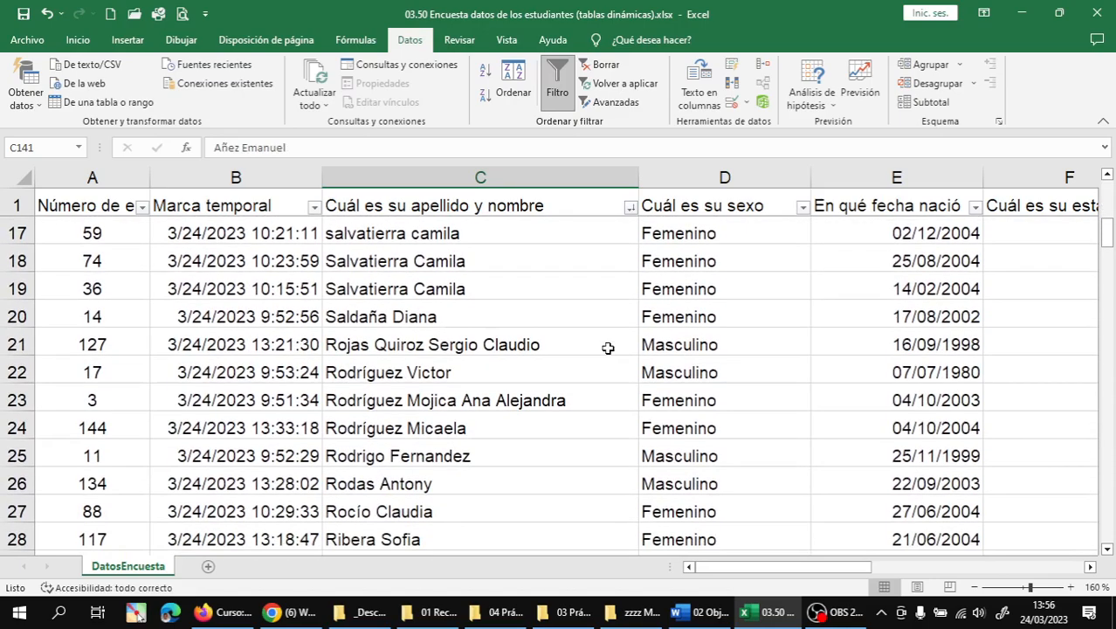
scroll(607, 348, down, 4)
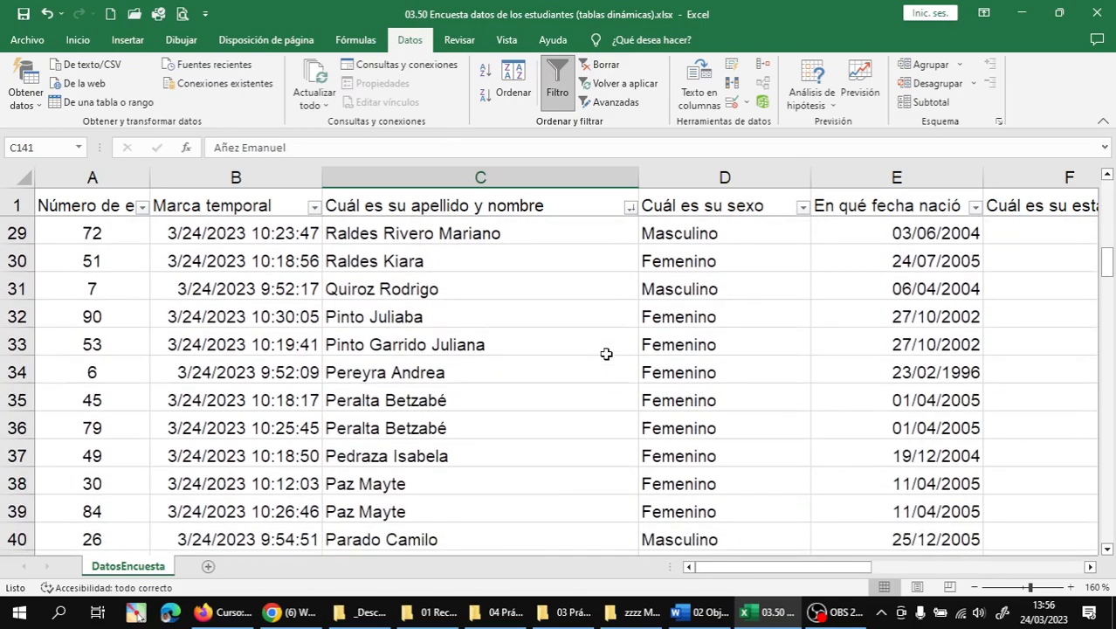
scroll(606, 353, down, 6)
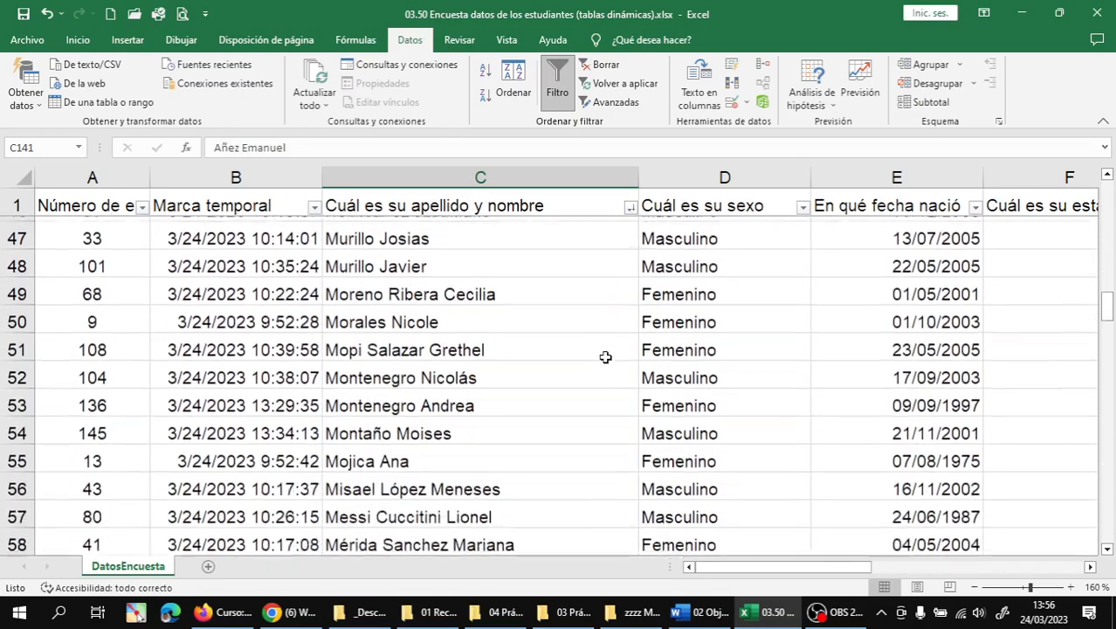
scroll(605, 357, down, 7)
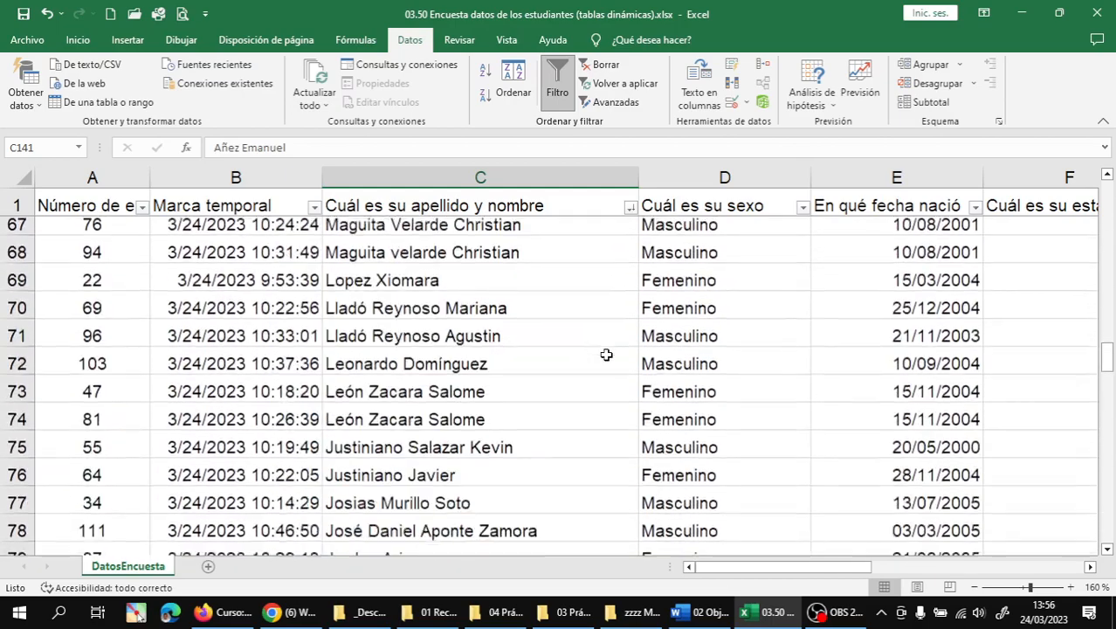
scroll(606, 354, down, 7)
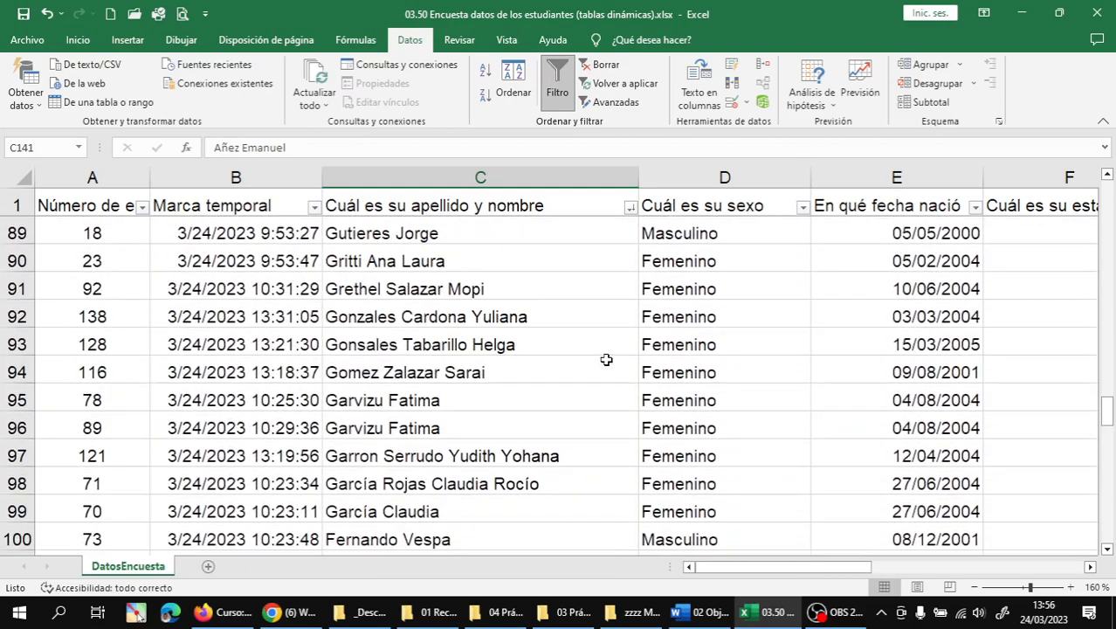
scroll(606, 359, down, 12)
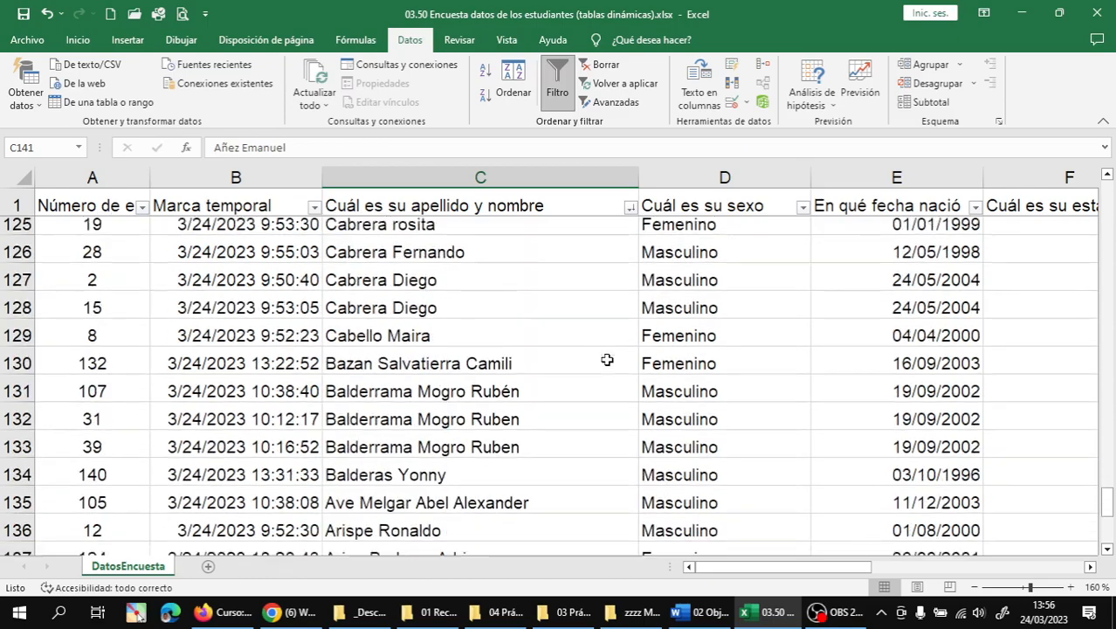
scroll(606, 360, down, 8)
scroll(607, 363, up, 3)
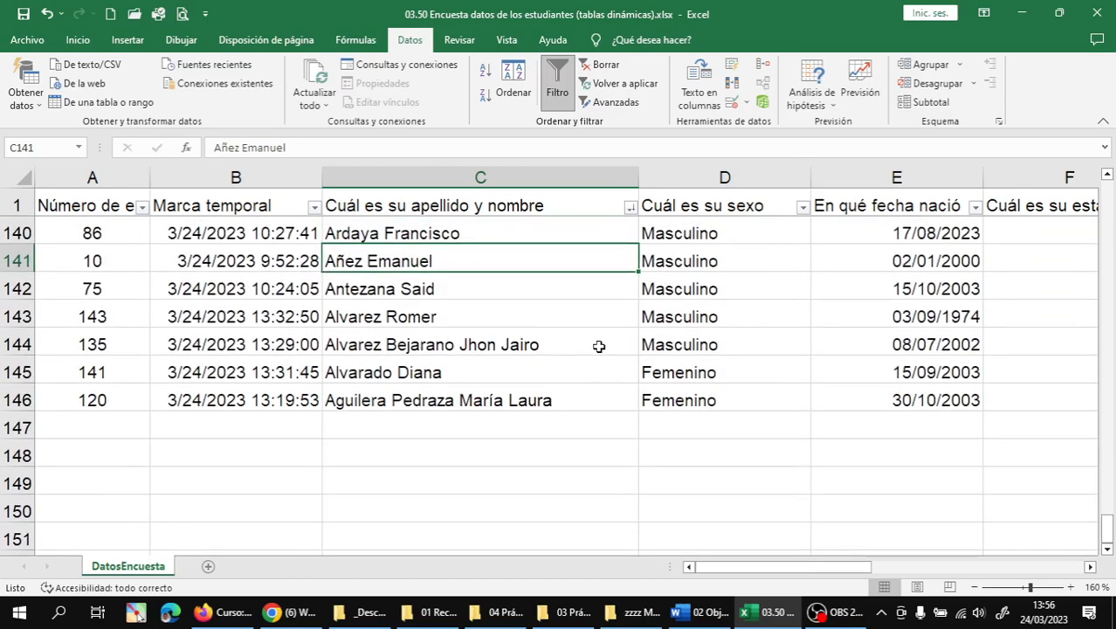
key(ctrl+Home)
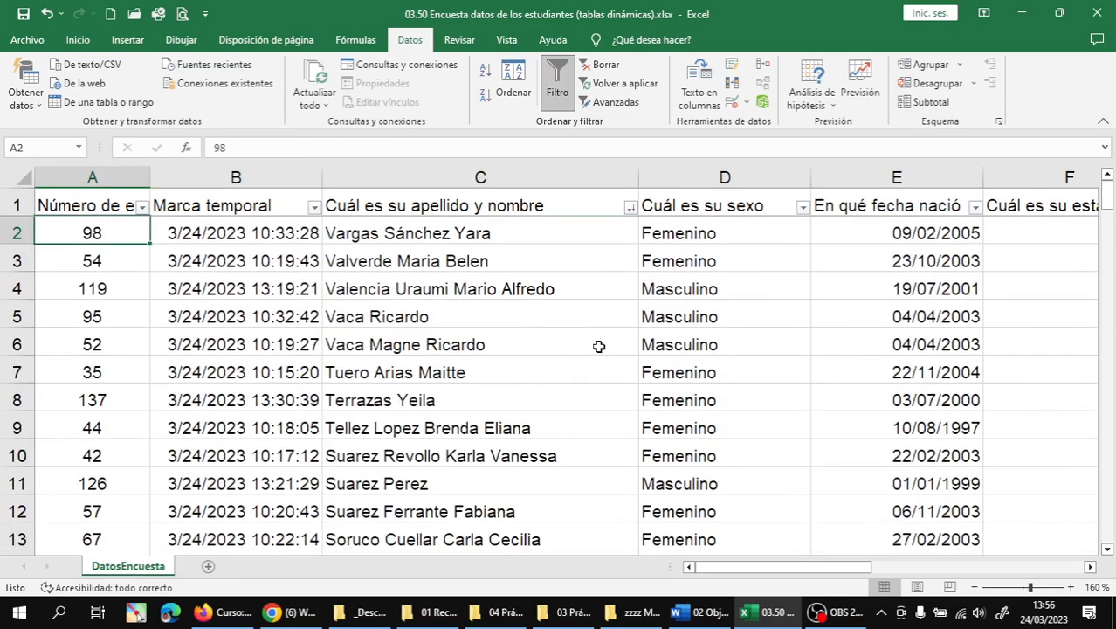
- Sort column A smallest to largest (Ordenar de menor a mayor) so survey 1 is in row 2
click(142, 207)
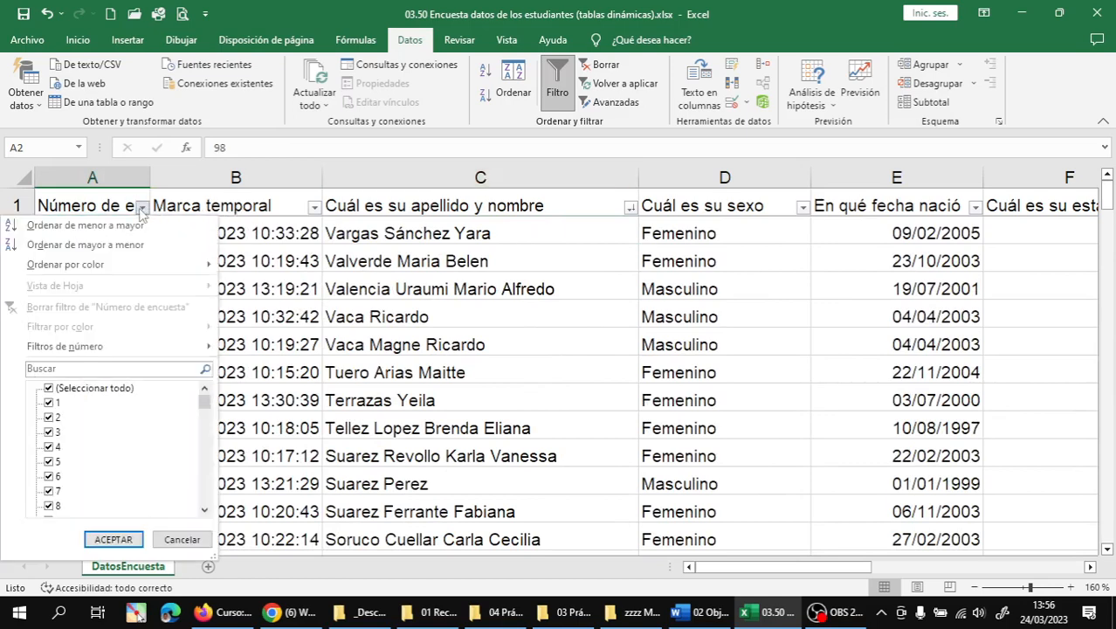
click(75, 226)
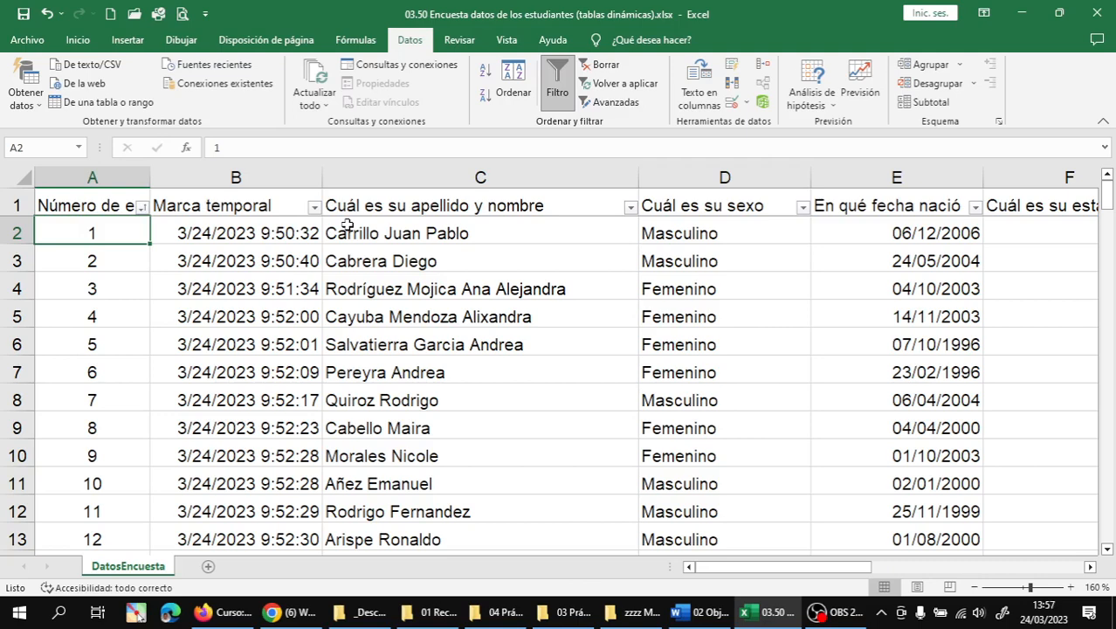
- Review the first student's row 2 fields, ending on the height value in F2
key(Right)
key(Right)
key(Right)
key(Right)
key(Right)
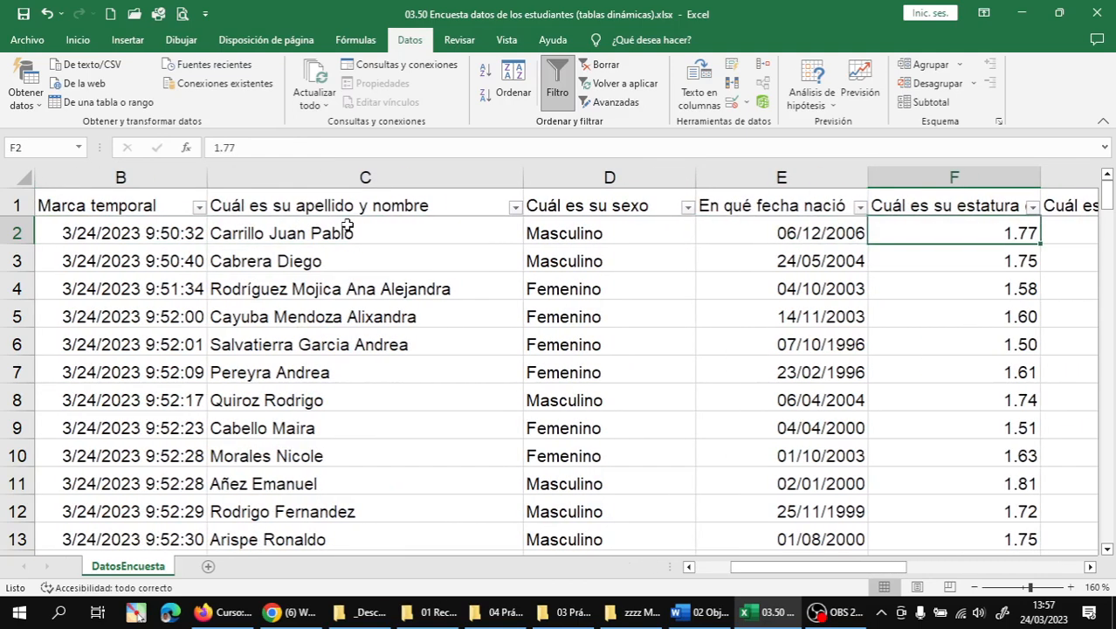
key(Left)
key(Left)
key(Left)
key(Left)
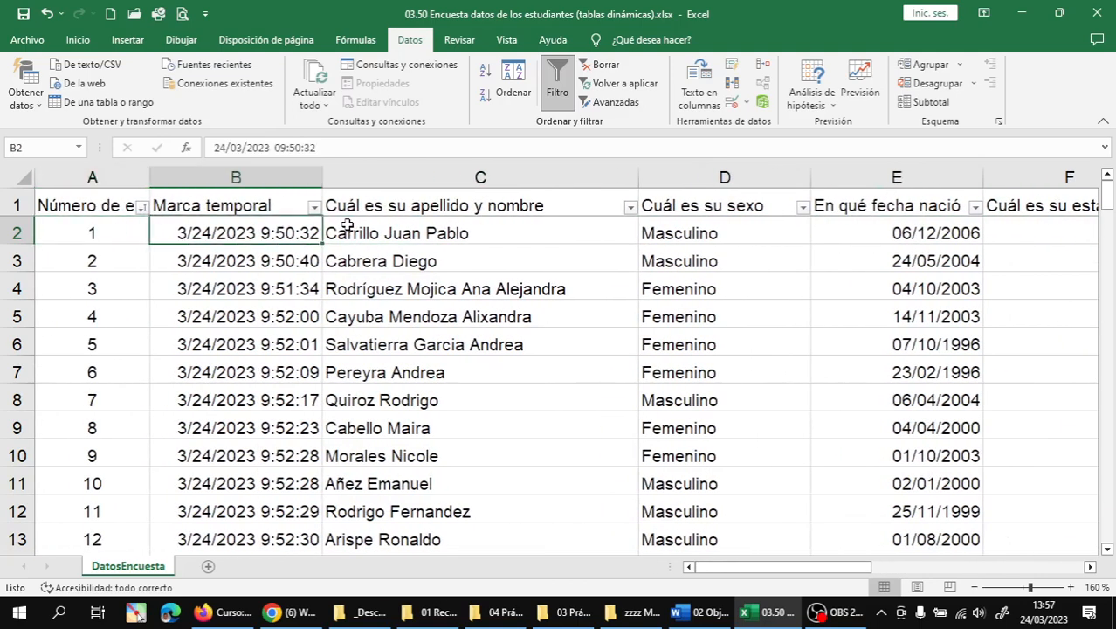
key(Right)
key(Right)
key(Right)
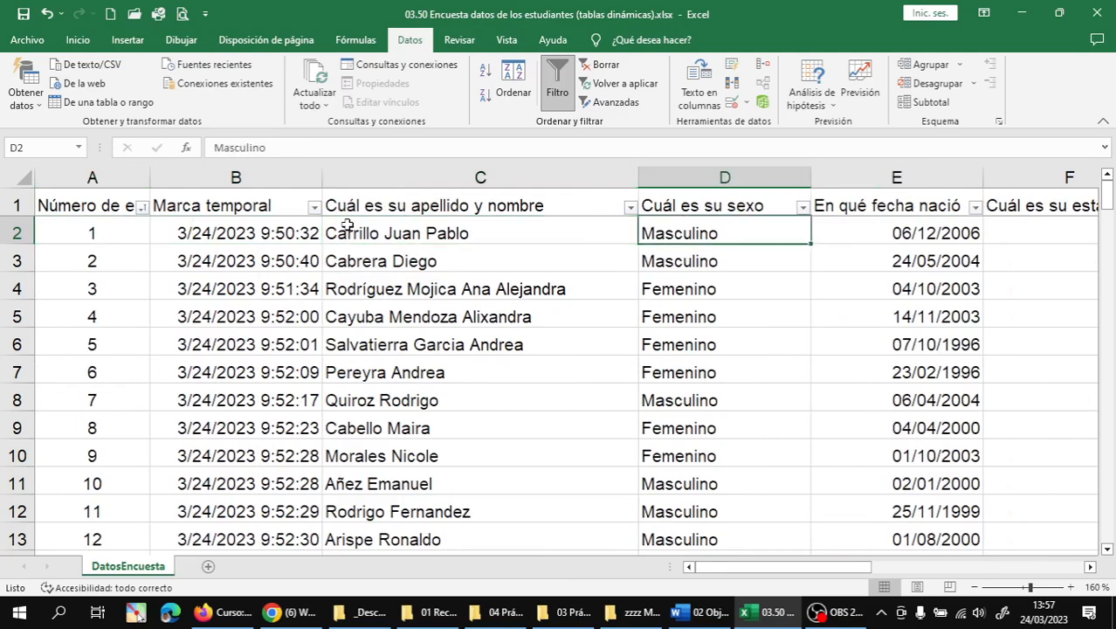
key(Right)
key(Right)
key(Right)
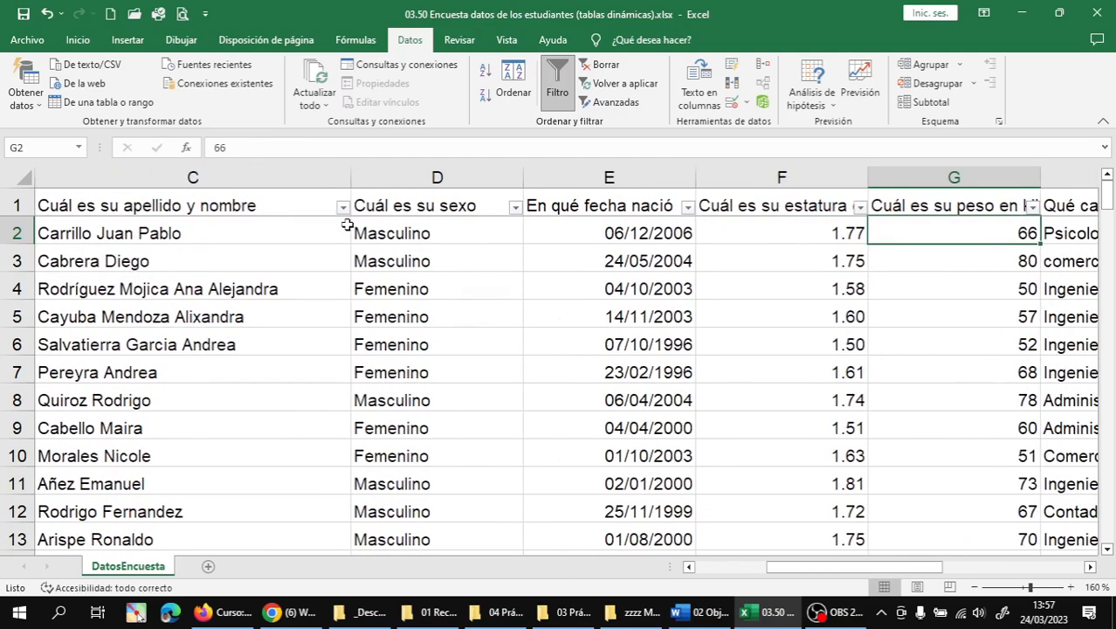
key(Left)
key(Left)
key(Left)
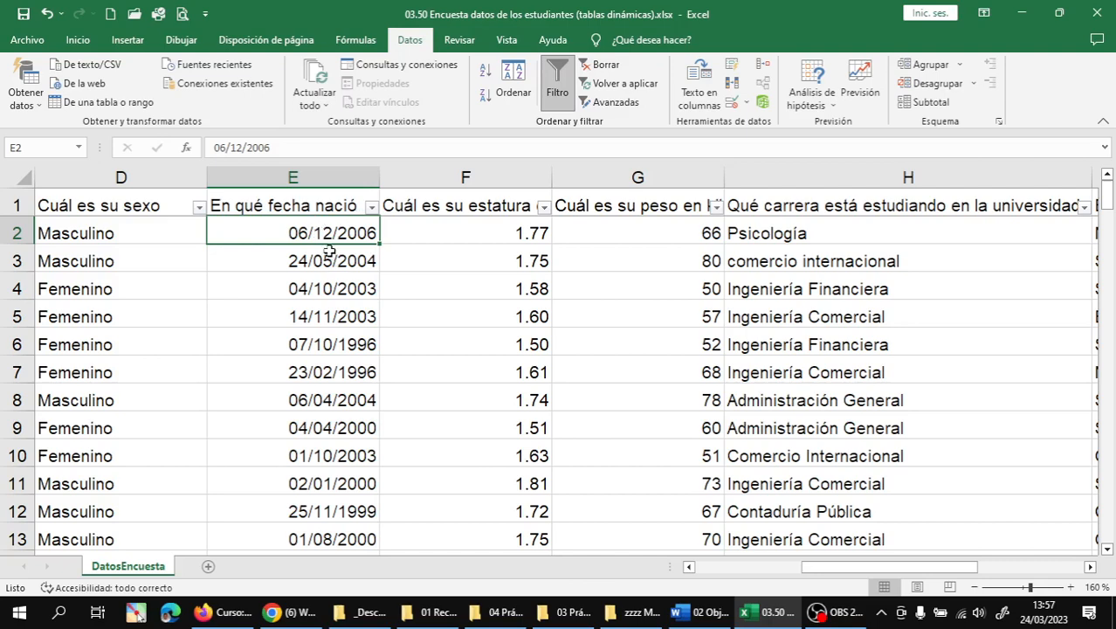
click(433, 237)
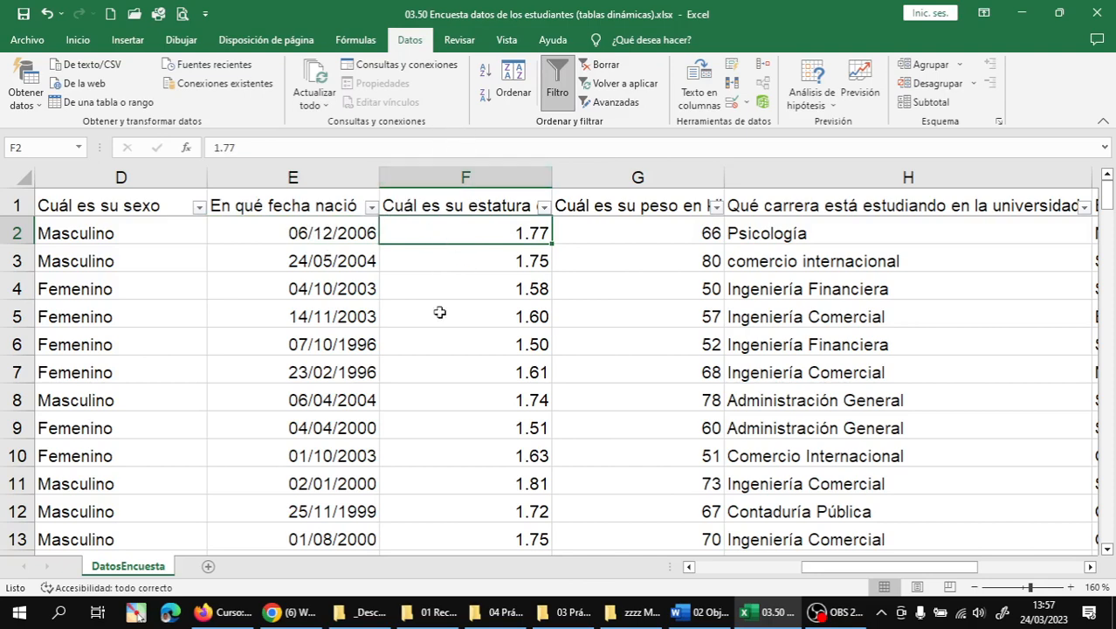
- Insert an empty column before height and head it 'Edad' in F1
right_click(429, 182)
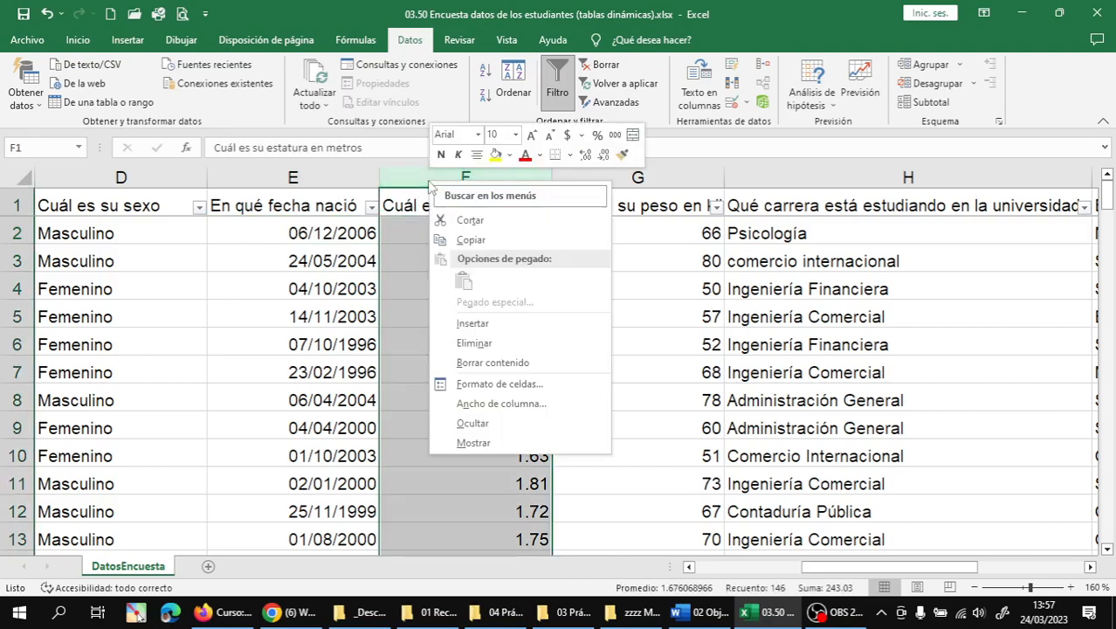
click(472, 323)
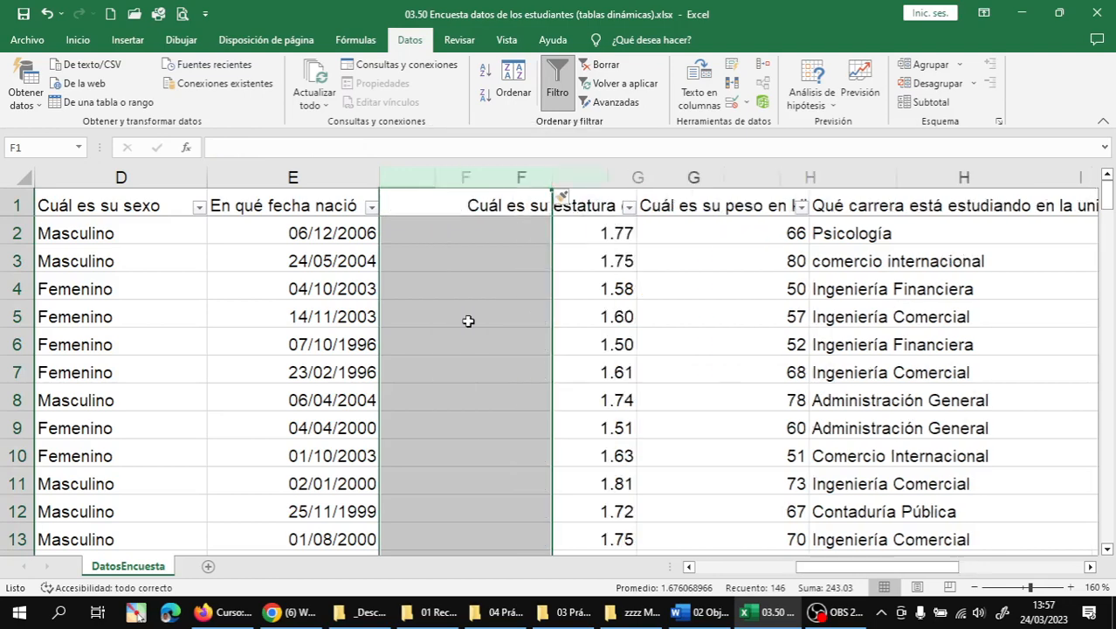
click(443, 233)
click(454, 201)
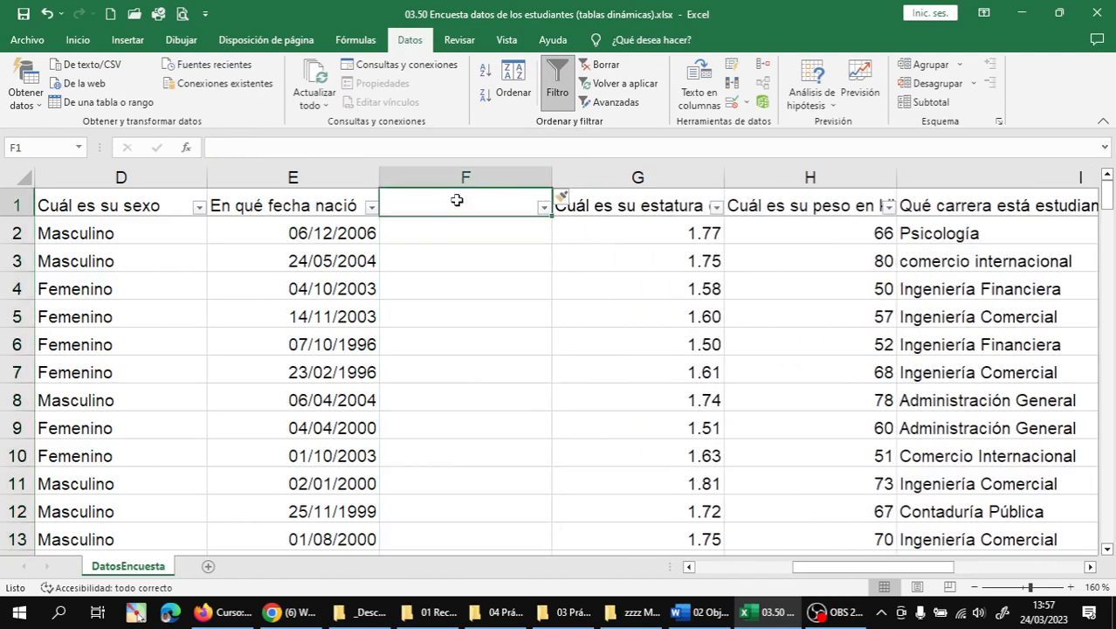
text(Edad)
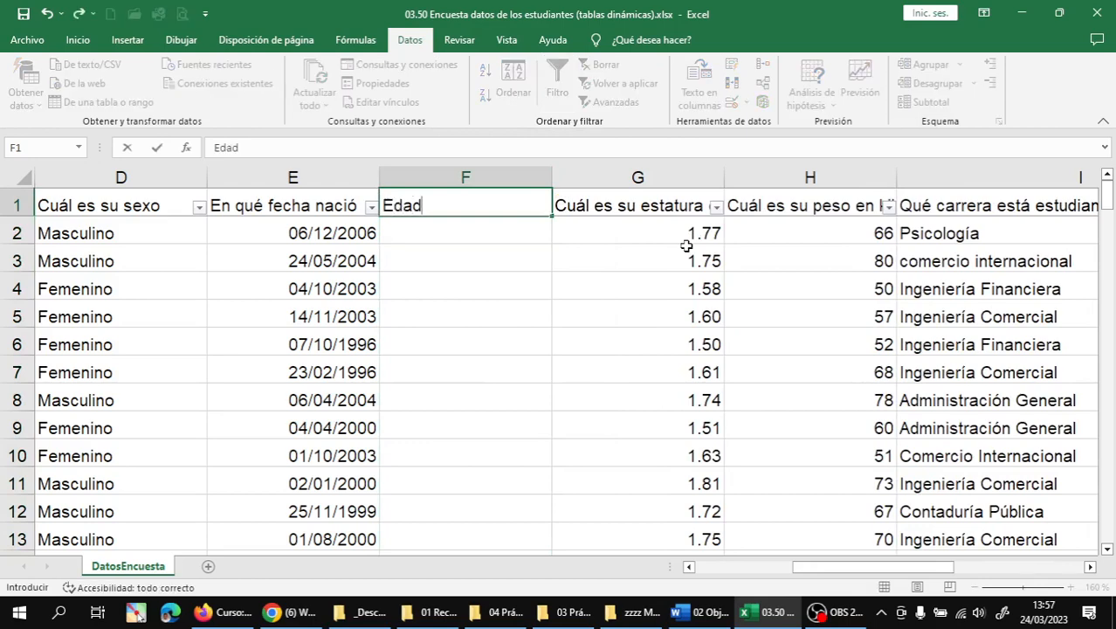
key(Return)
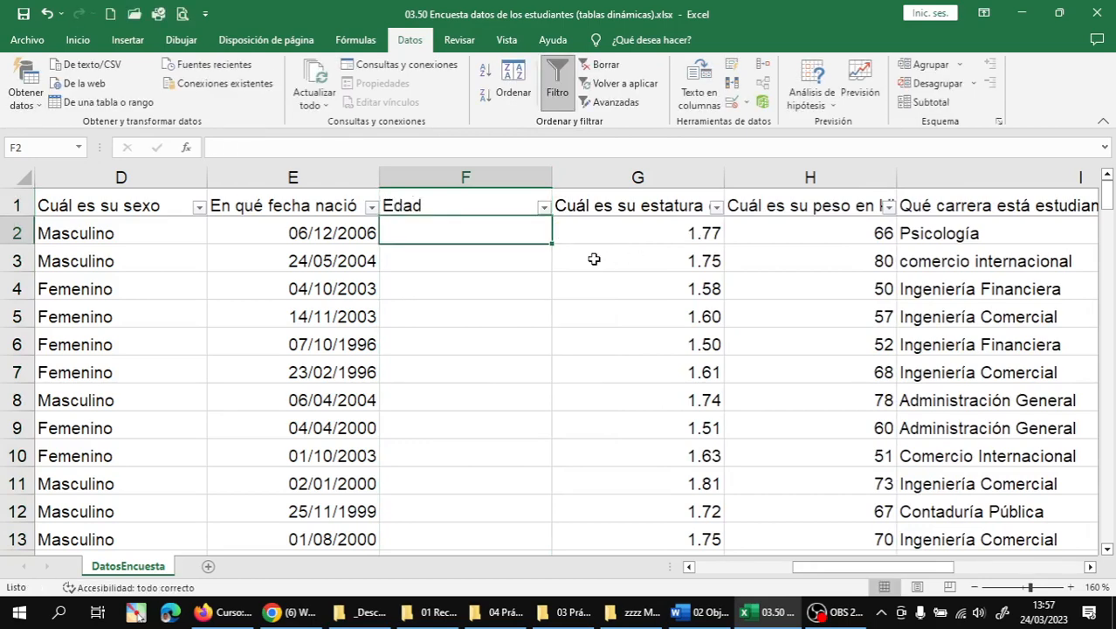
- Save the workbook, pause the screen recording, and return to the spreadsheet
scroll(531, 242, up, 3)
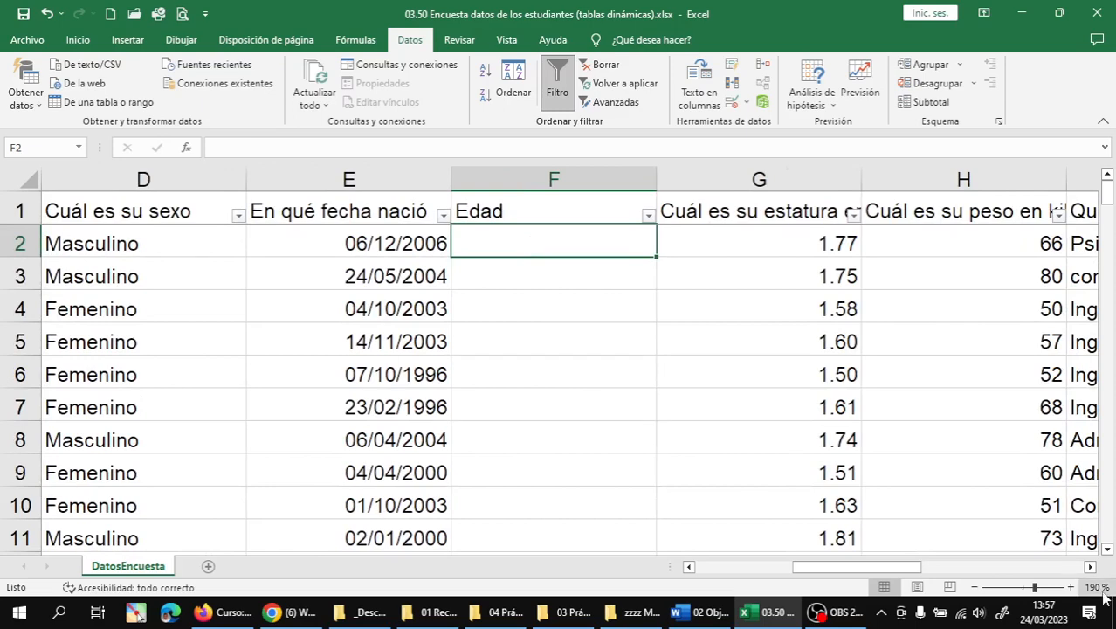
click(1090, 567)
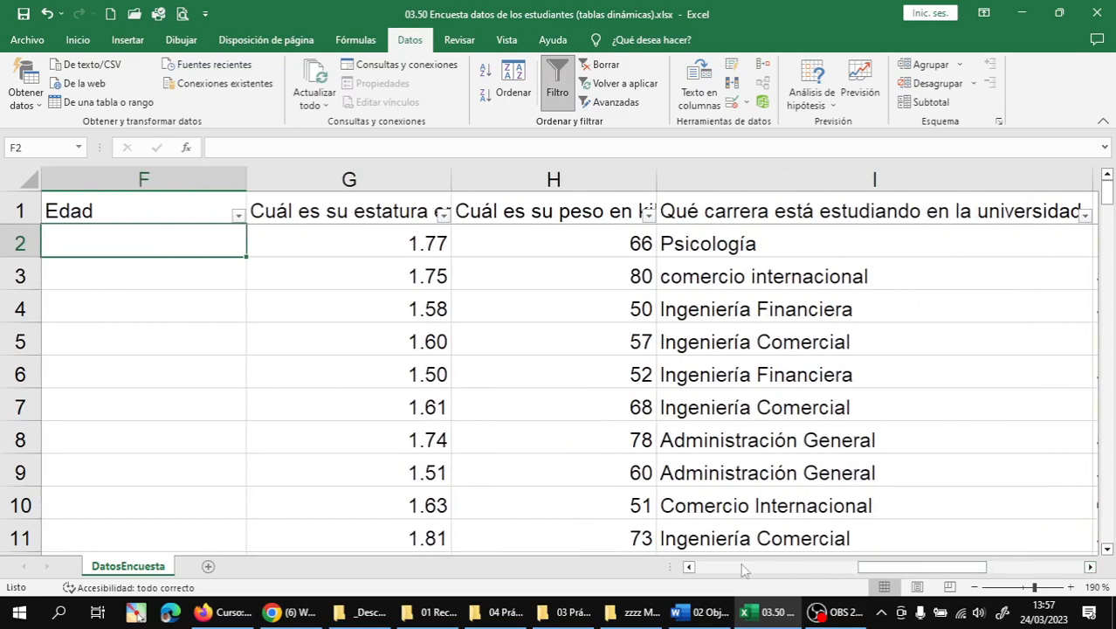
click(689, 566)
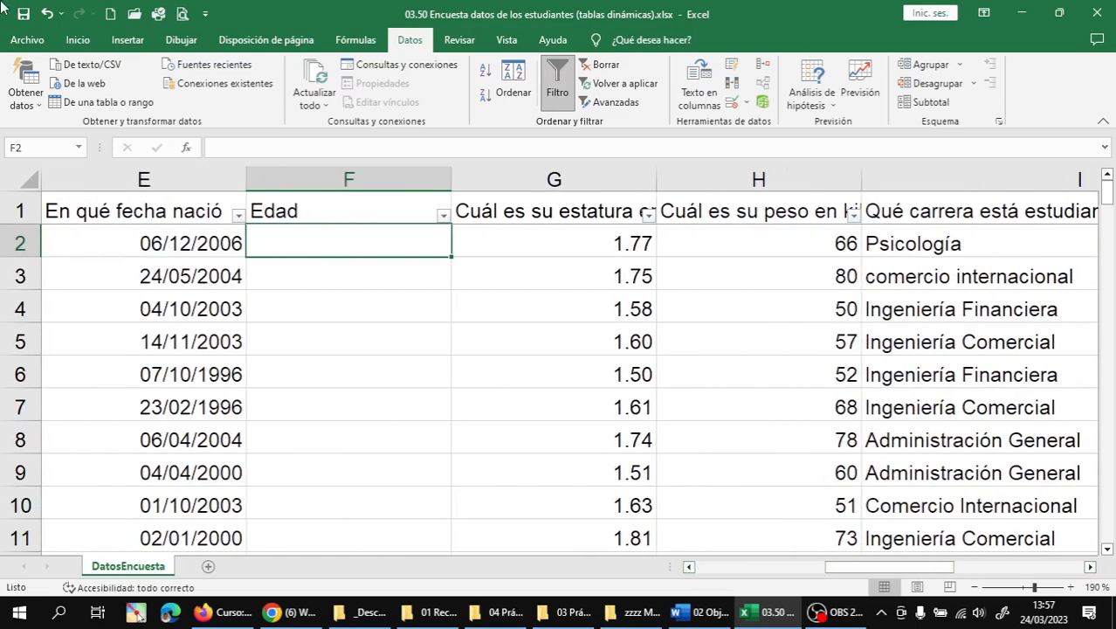
click(24, 18)
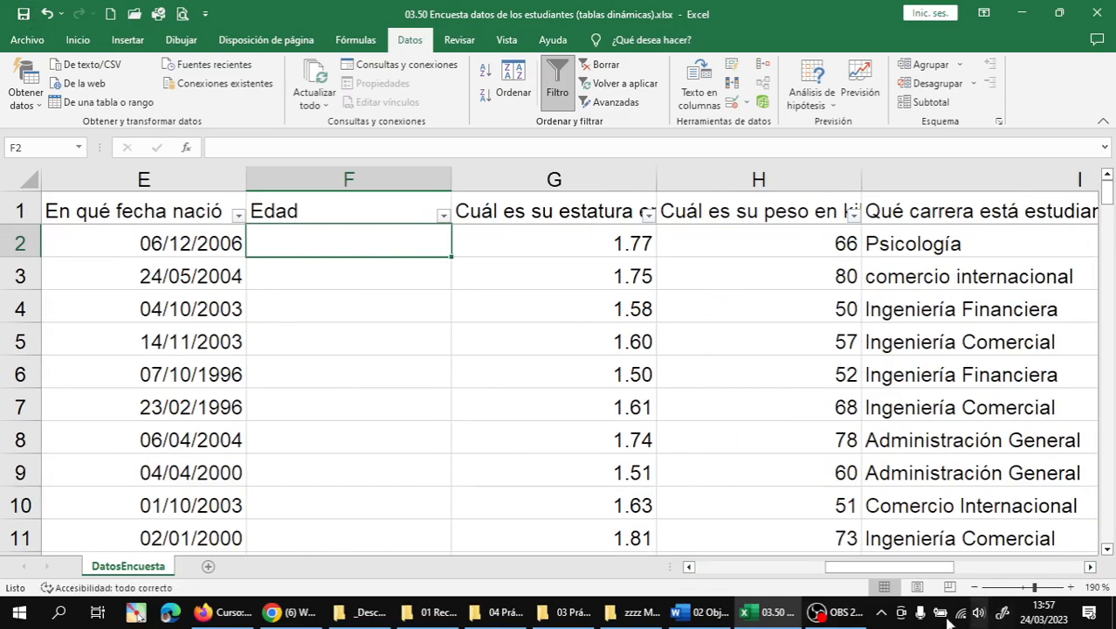
click(838, 618)
click(1096, 442)
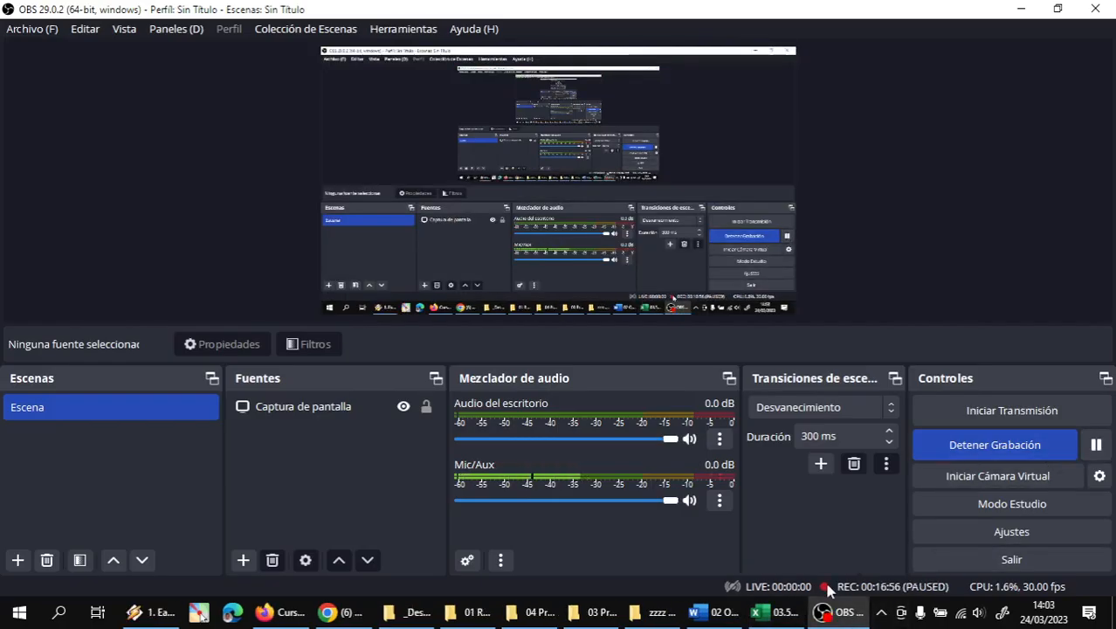
click(783, 618)
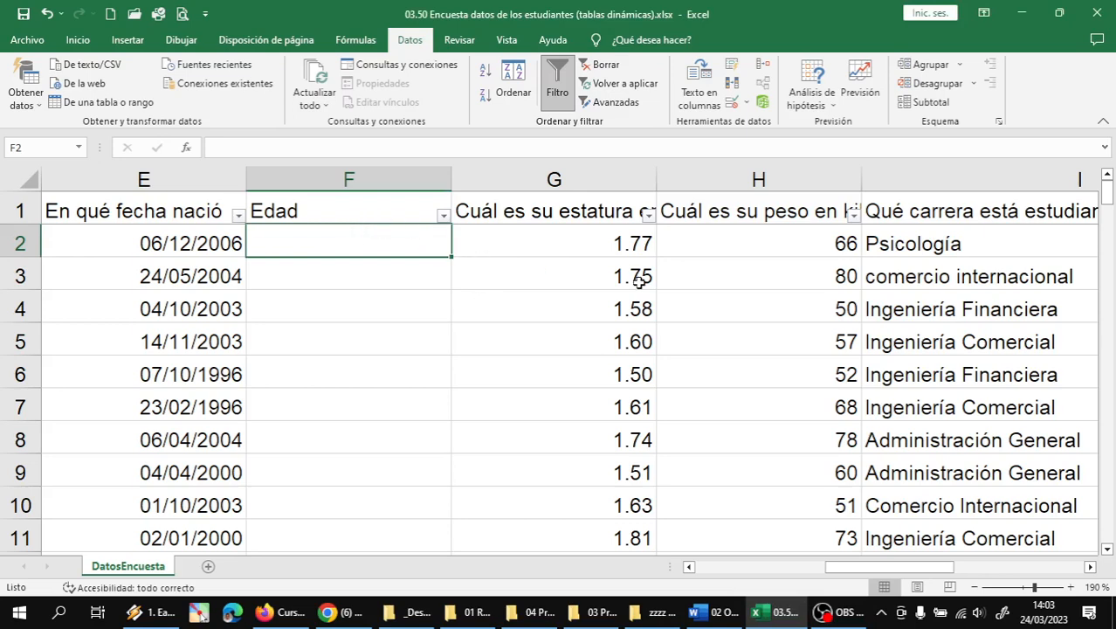
- Enter =SIFECHA(E2;HOY();"Y") in F2 to compute the first student's age
text(=)
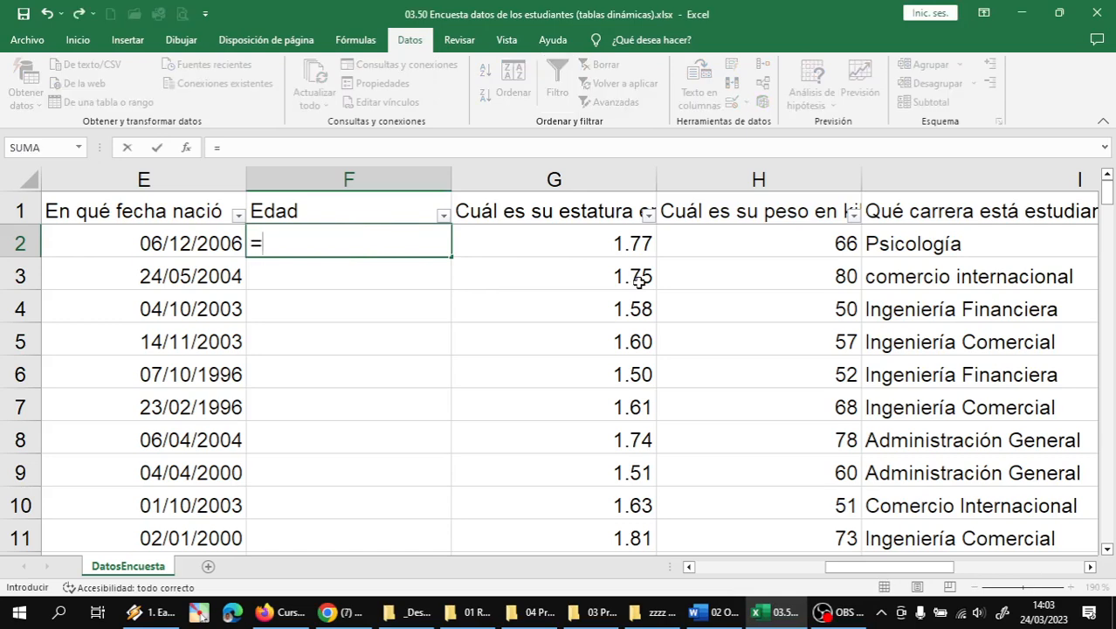
text(SIFECHA()
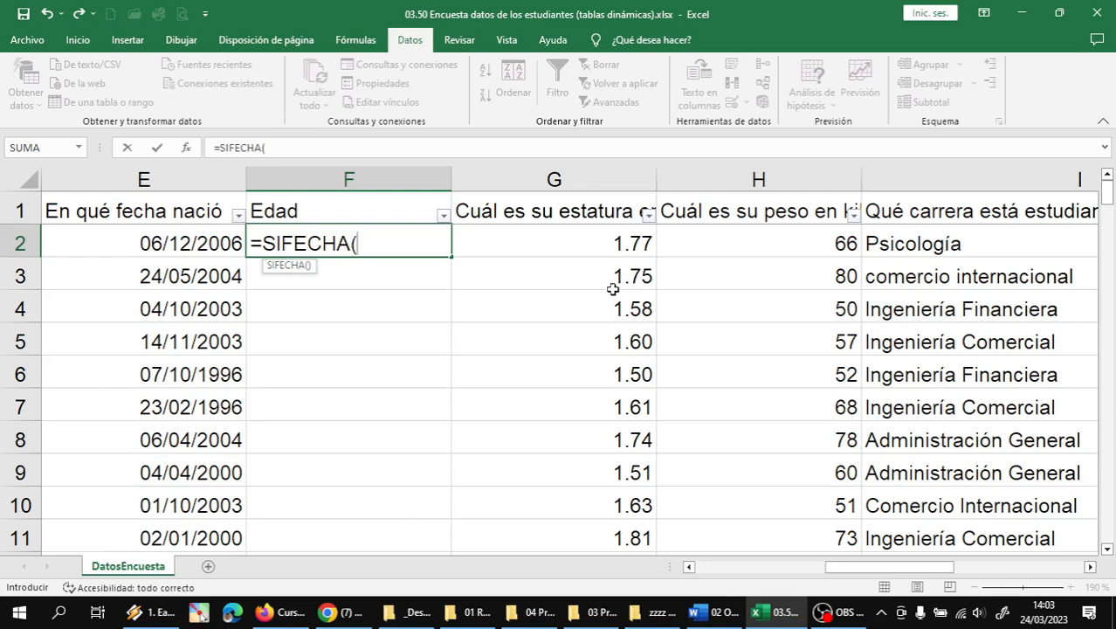
click(176, 234)
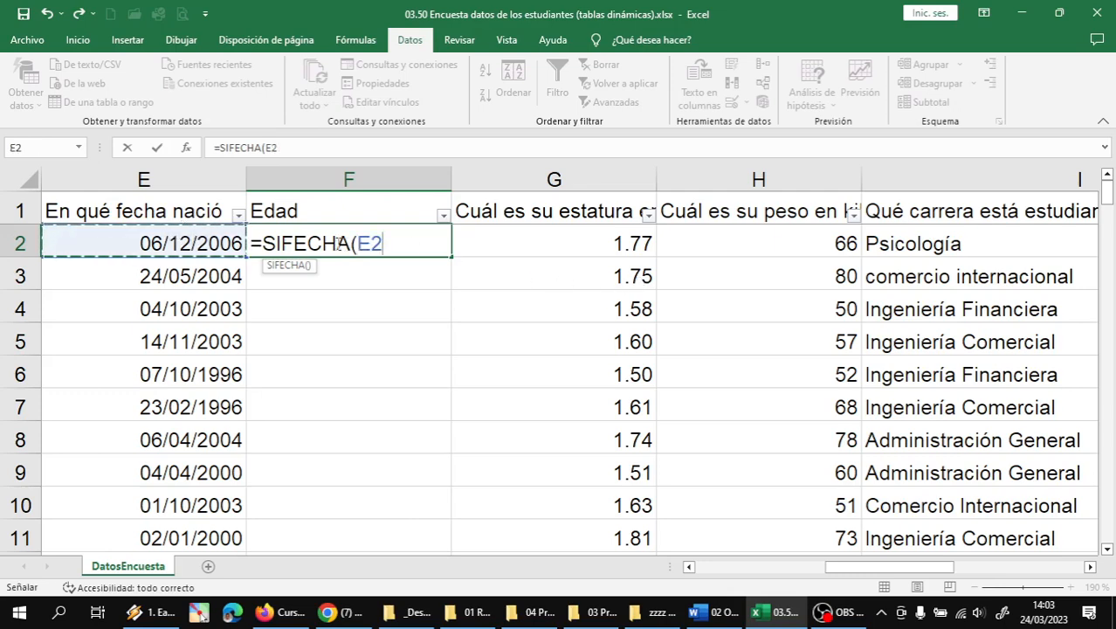
text(;)
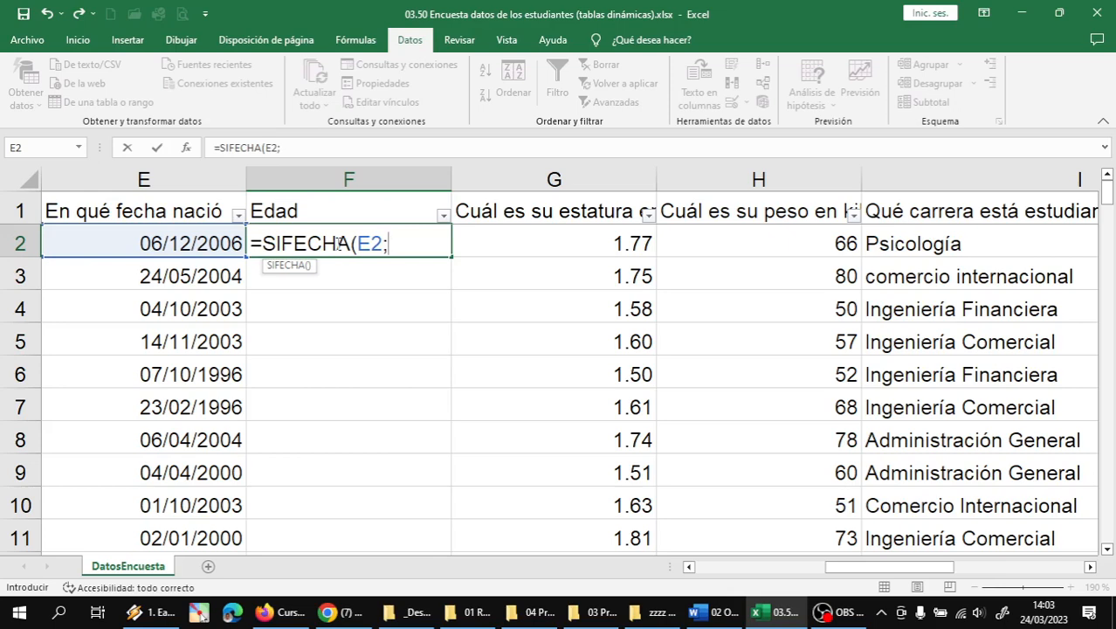
text(HOY())
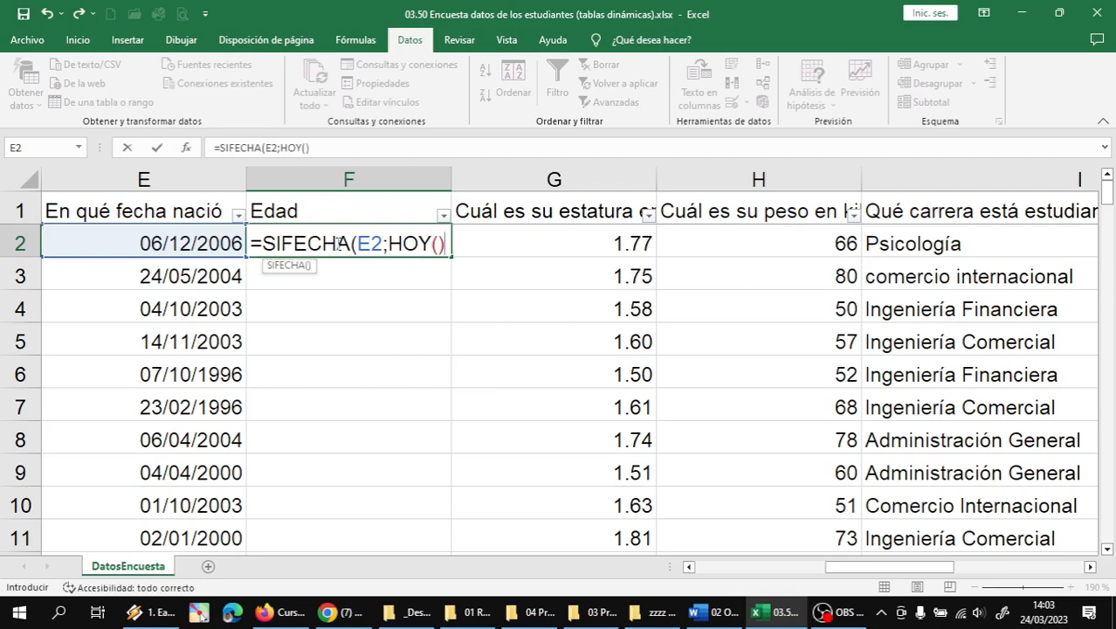
text(;)
text("Y")
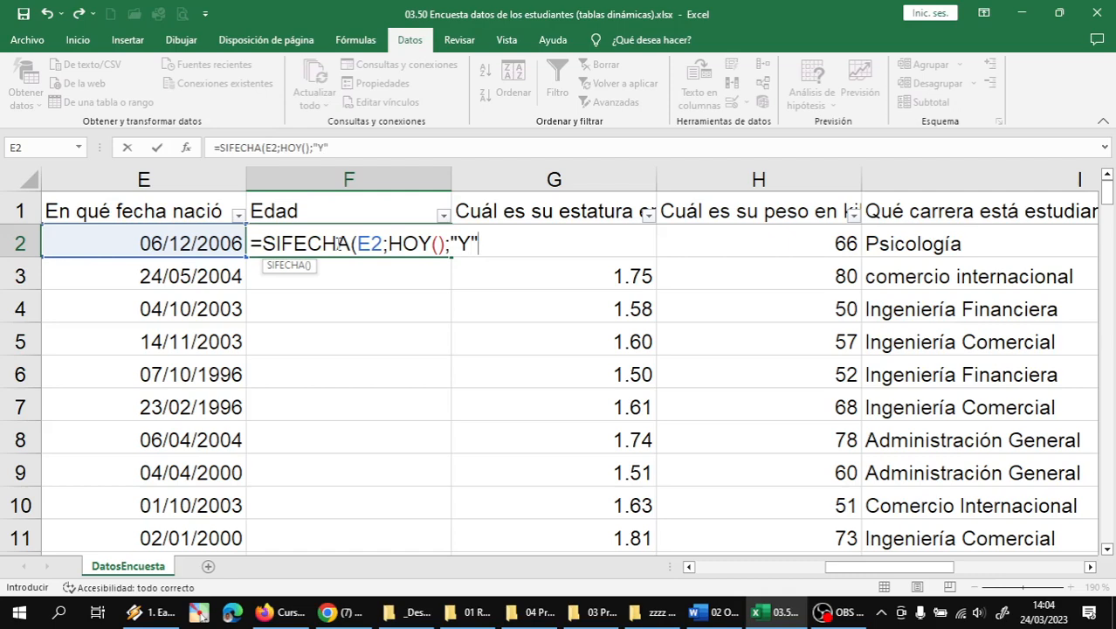
text())
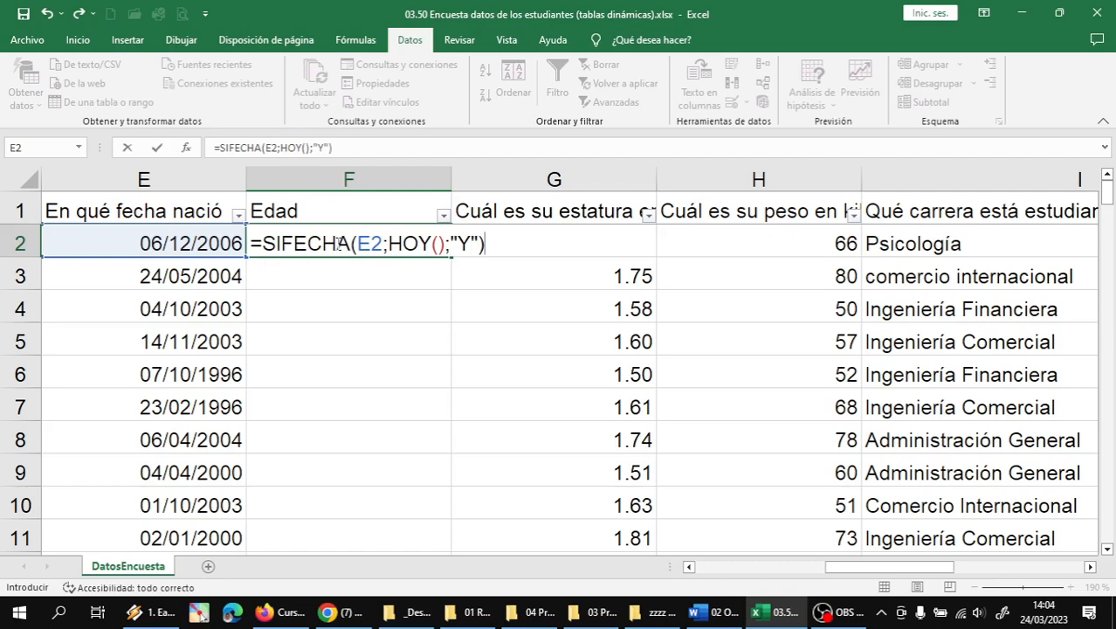
key(Return)
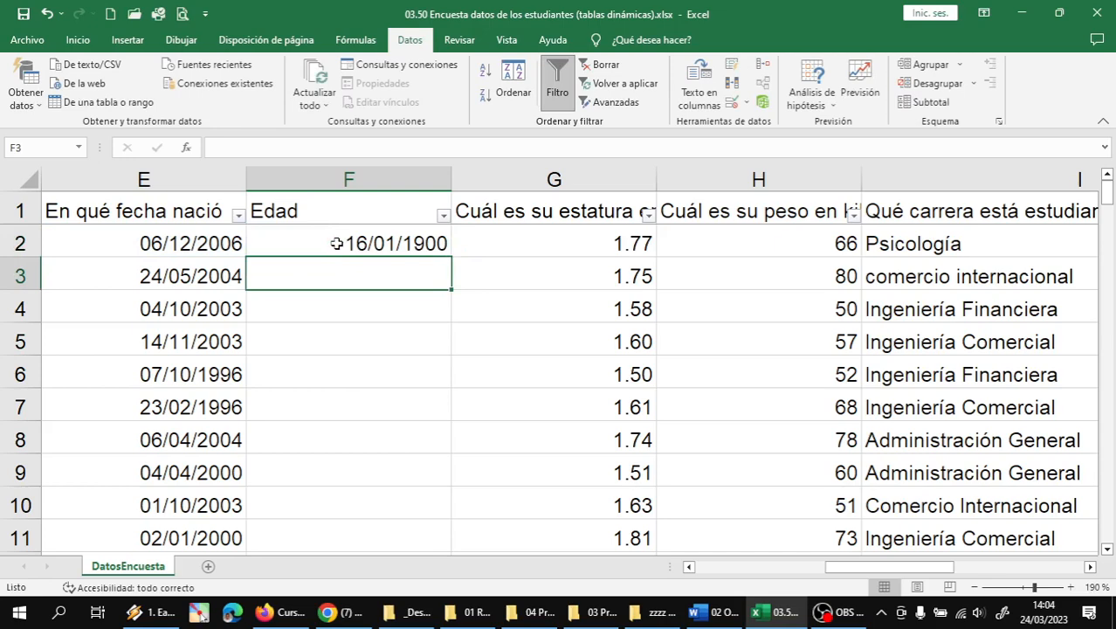
click(337, 243)
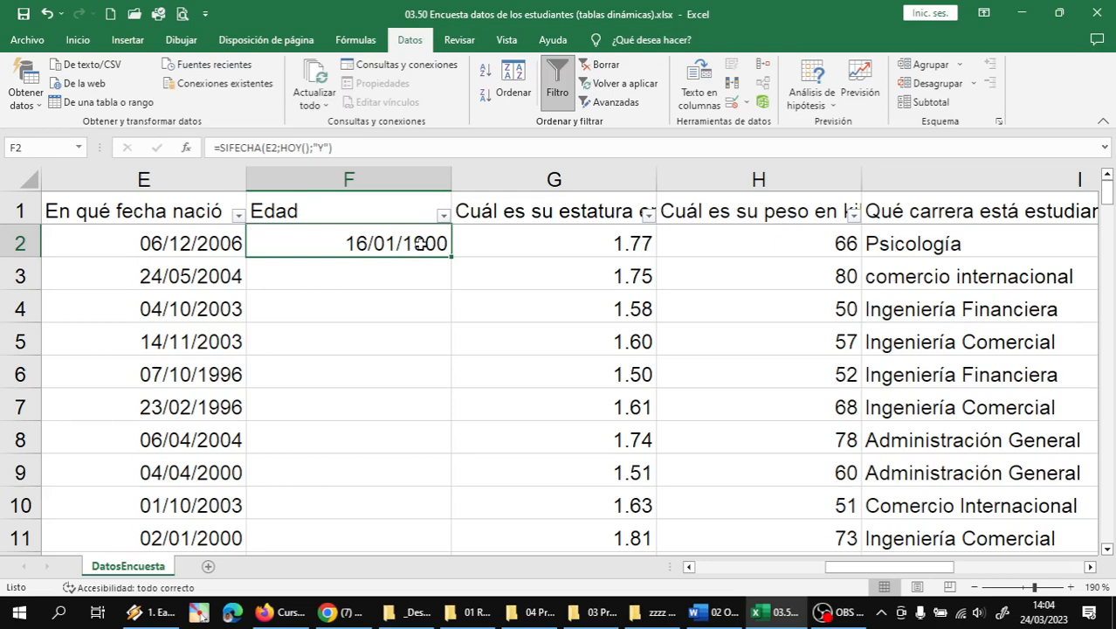
- Set F2's number format to General so the age displays as 16
right_click(421, 247)
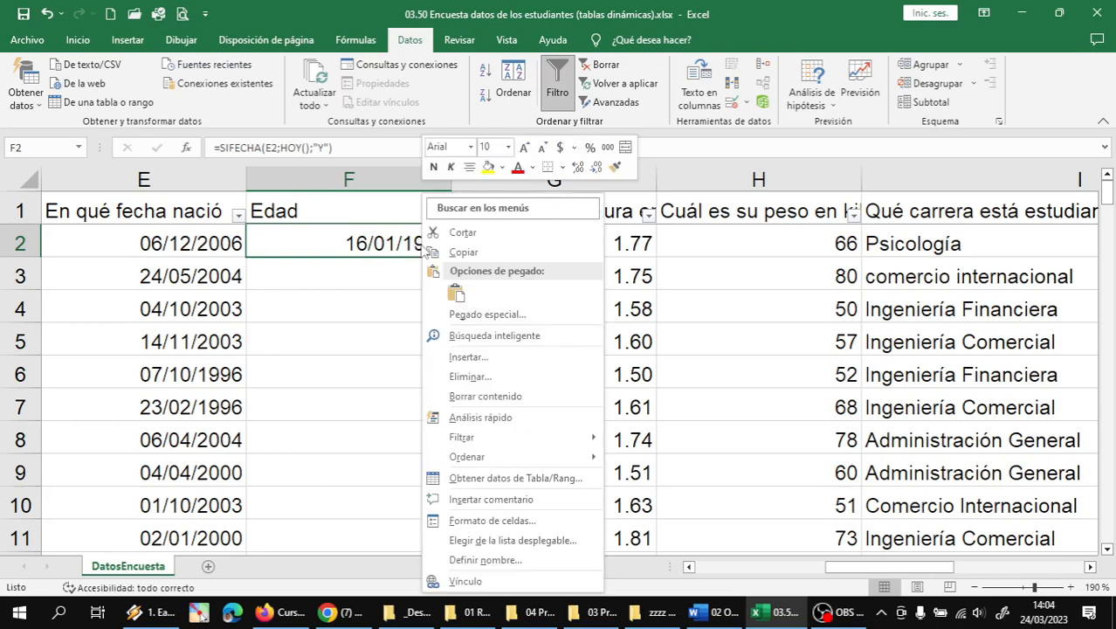
click(504, 522)
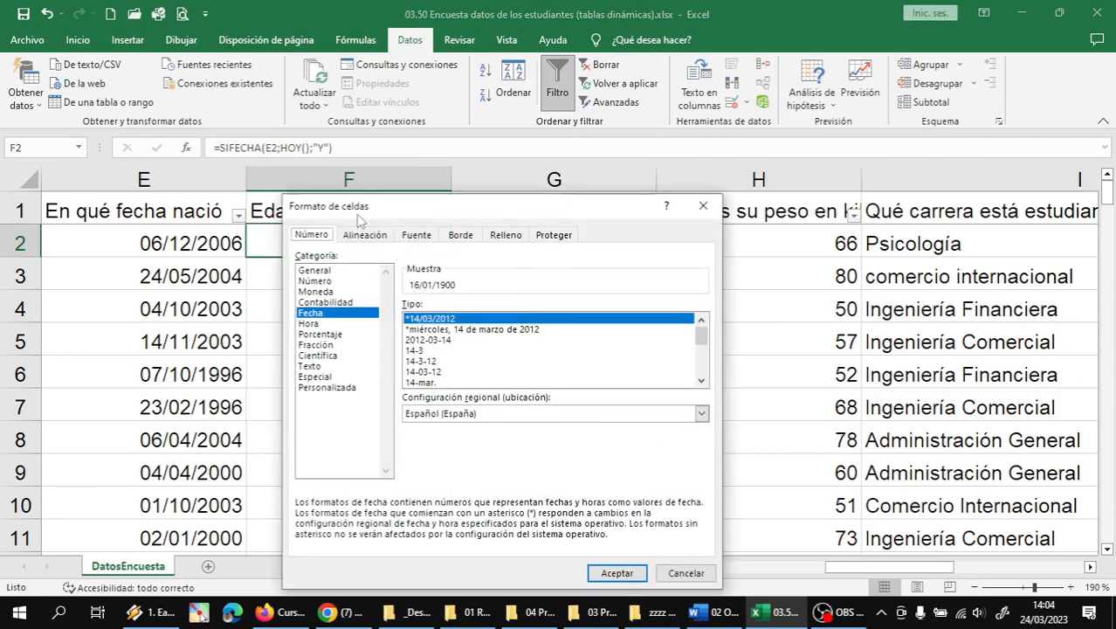
drag(358, 218, 629, 99)
click(578, 152)
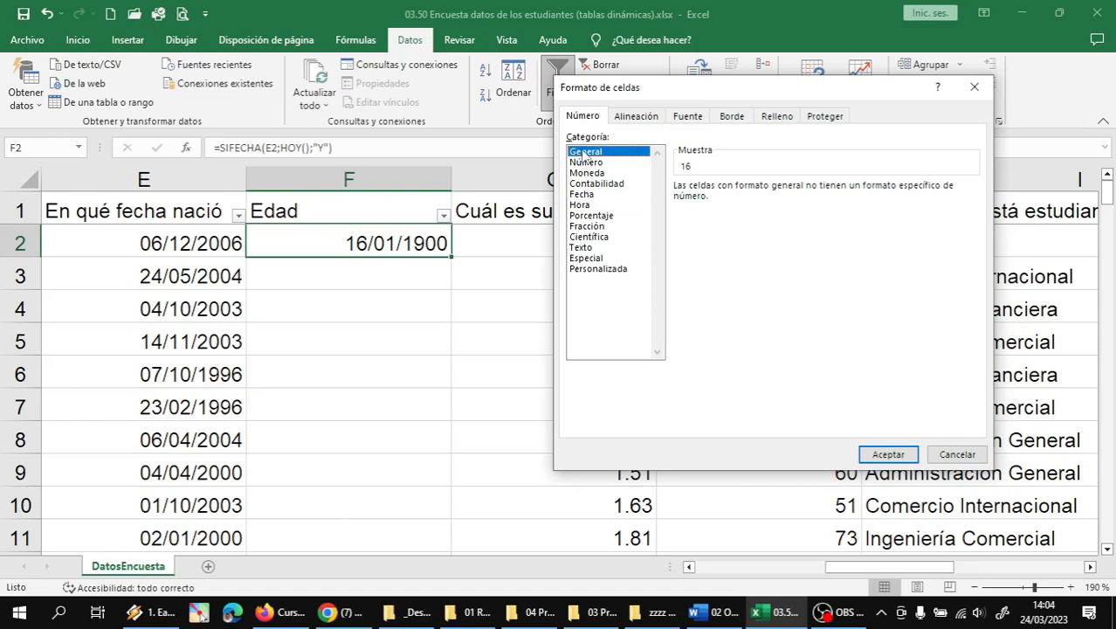
click(586, 117)
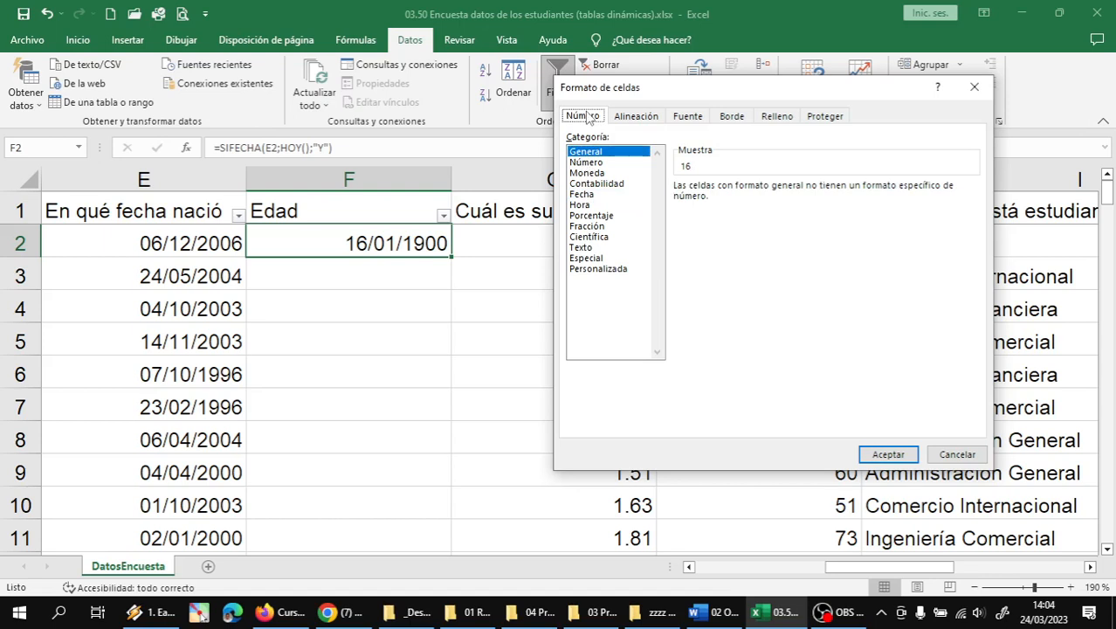
click(588, 153)
click(885, 452)
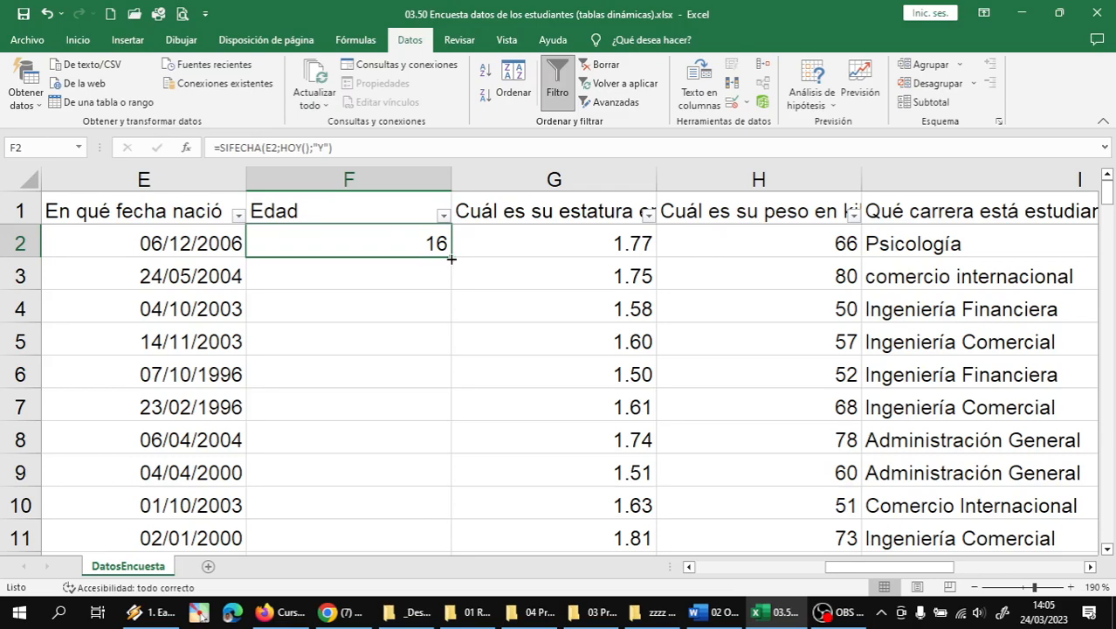
- Copy the SIFECHA age formula down the entire Edad column and scroll through the results
double_click(450, 258)
scroll(446, 355, down, 2)
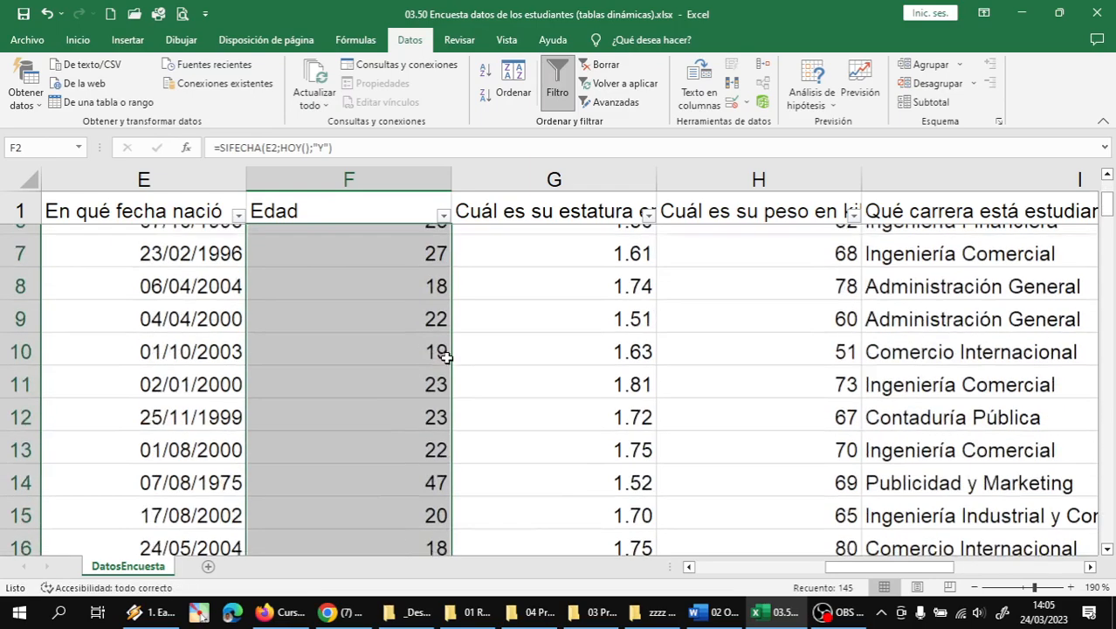
scroll(447, 354, down, 13)
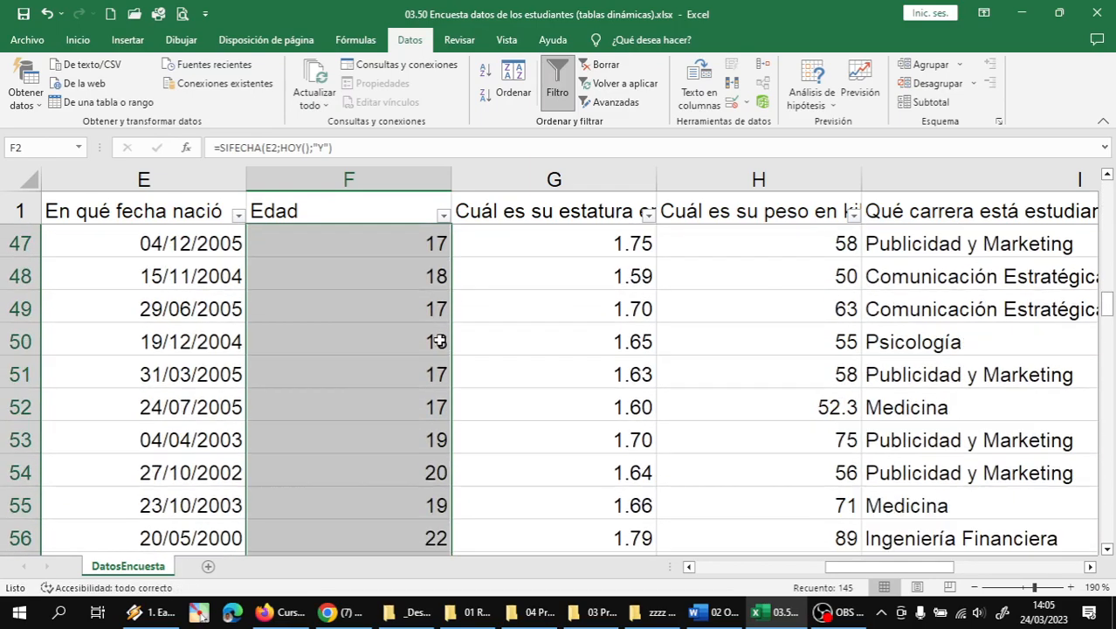
scroll(437, 342, down, 9)
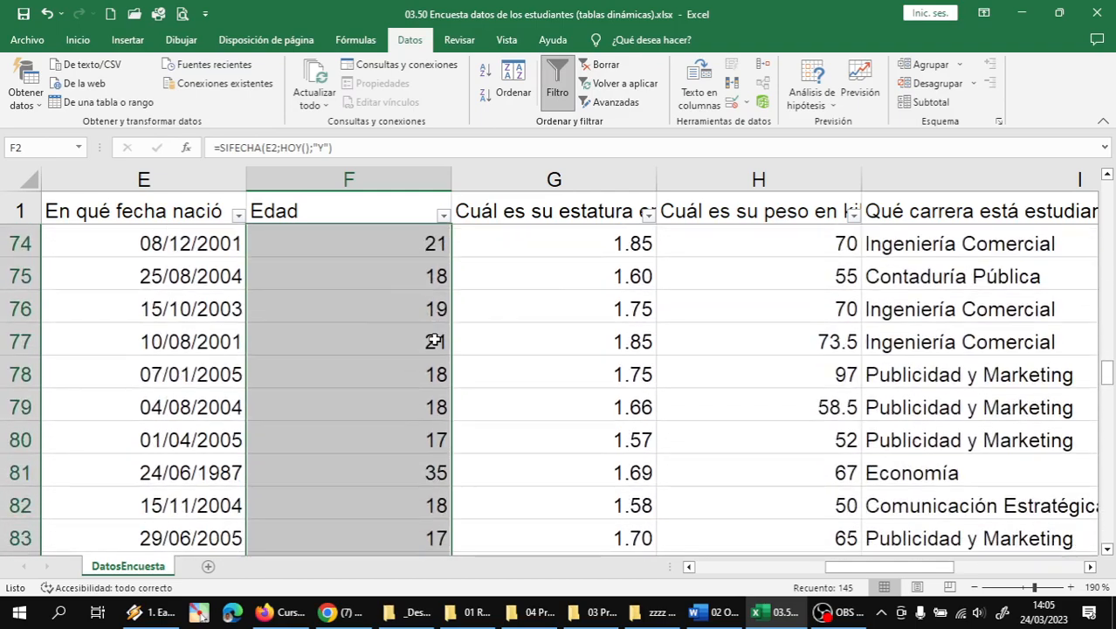
scroll(434, 341, down, 4)
scroll(434, 341, up, 1)
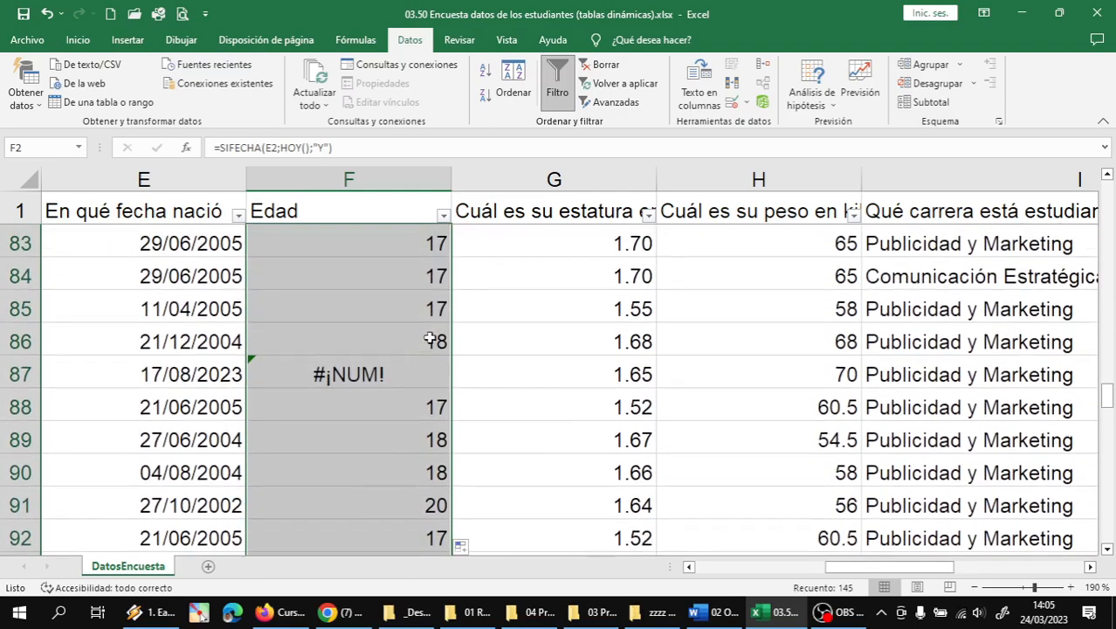
- Inspect the #¡NUM! error in row 87 and start editing its birth date in E87
click(385, 375)
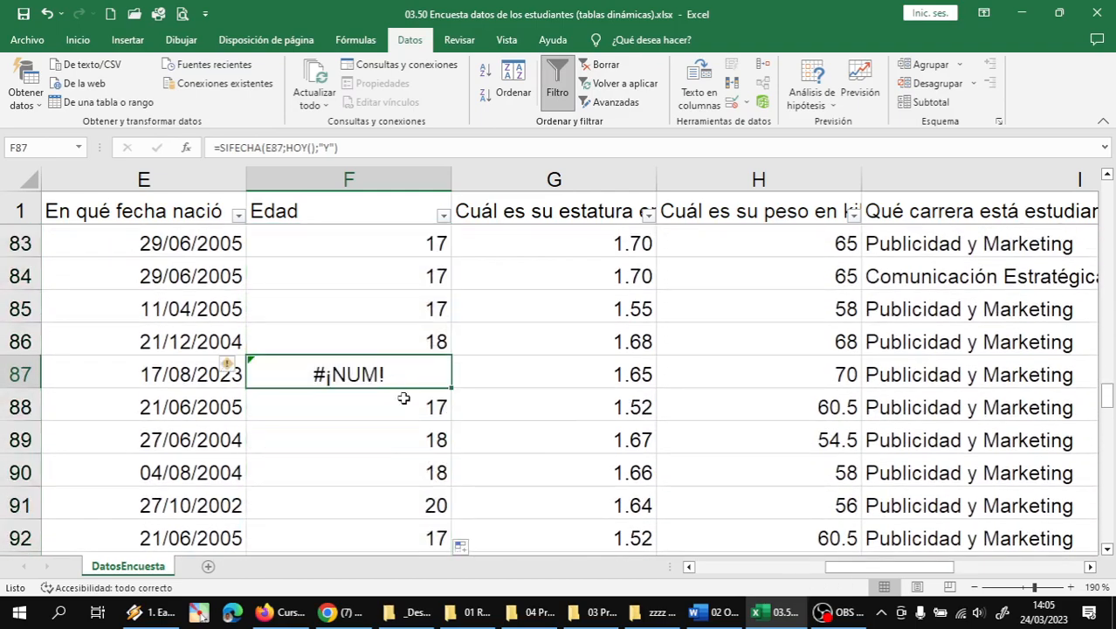
click(292, 400)
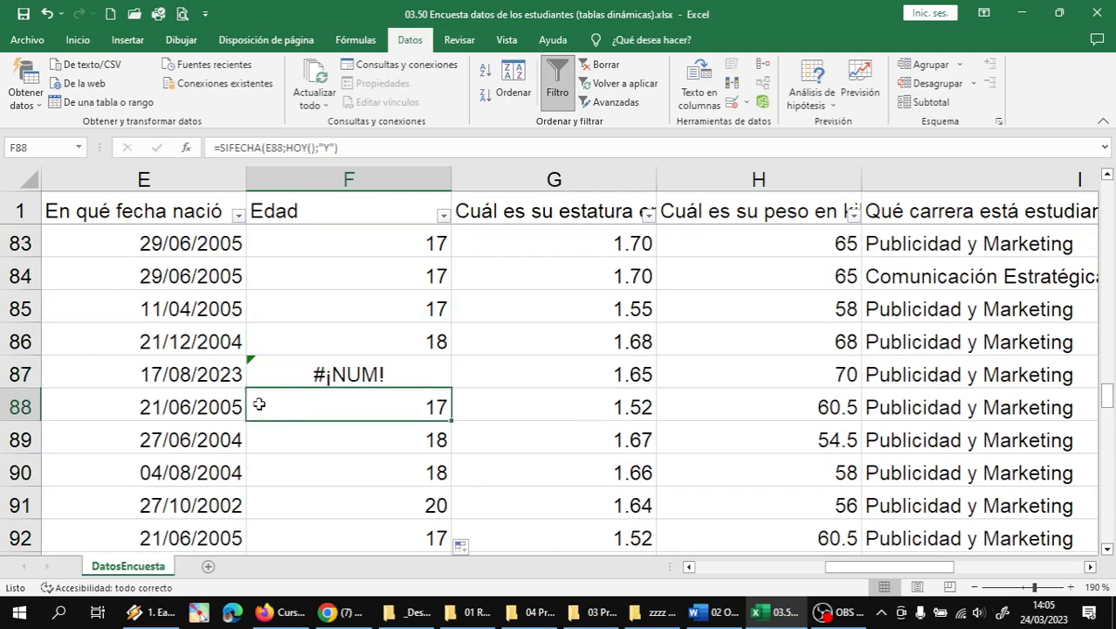
click(225, 374)
double_click(225, 375)
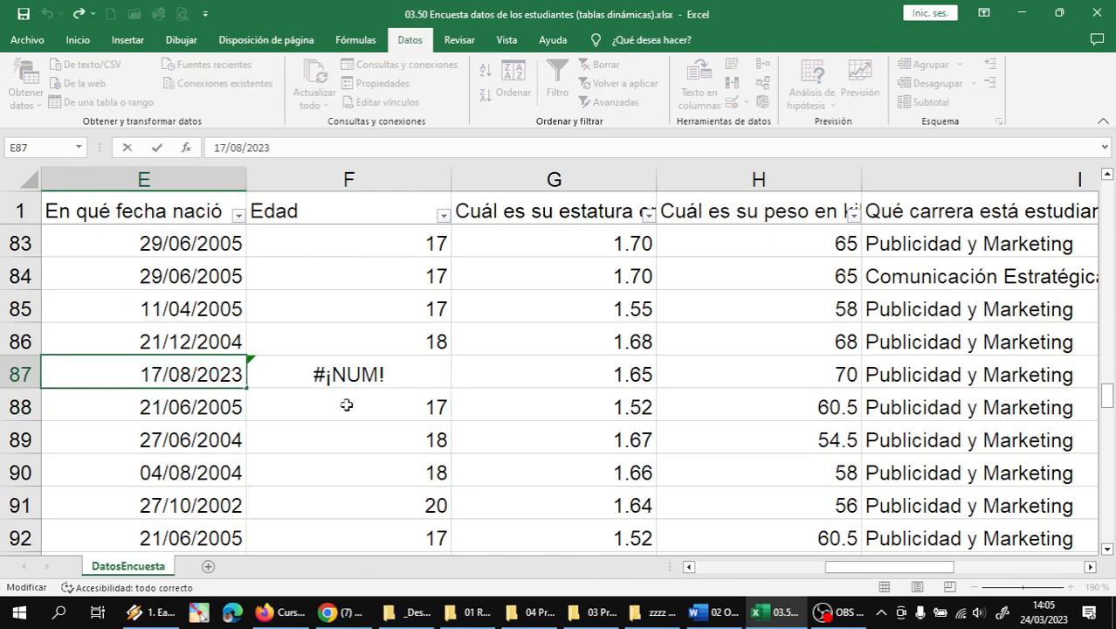
- Correct E87's birth date to 17/08/2003 and scroll through the ages to verify them
key(BackSpace)
text(0)
key(Return)
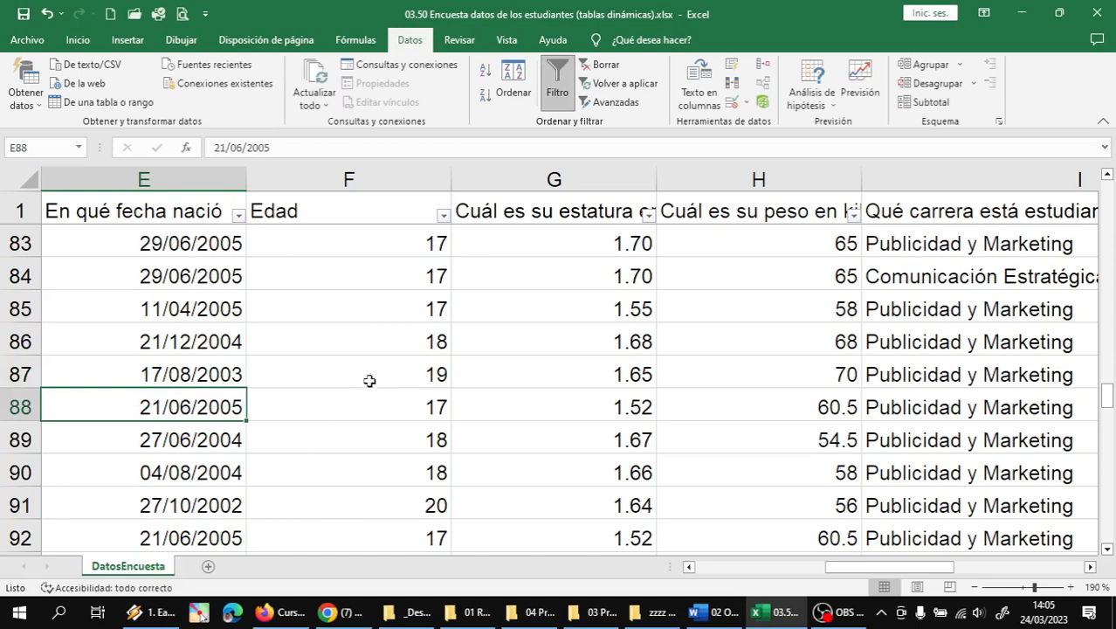
scroll(370, 380, down, 1)
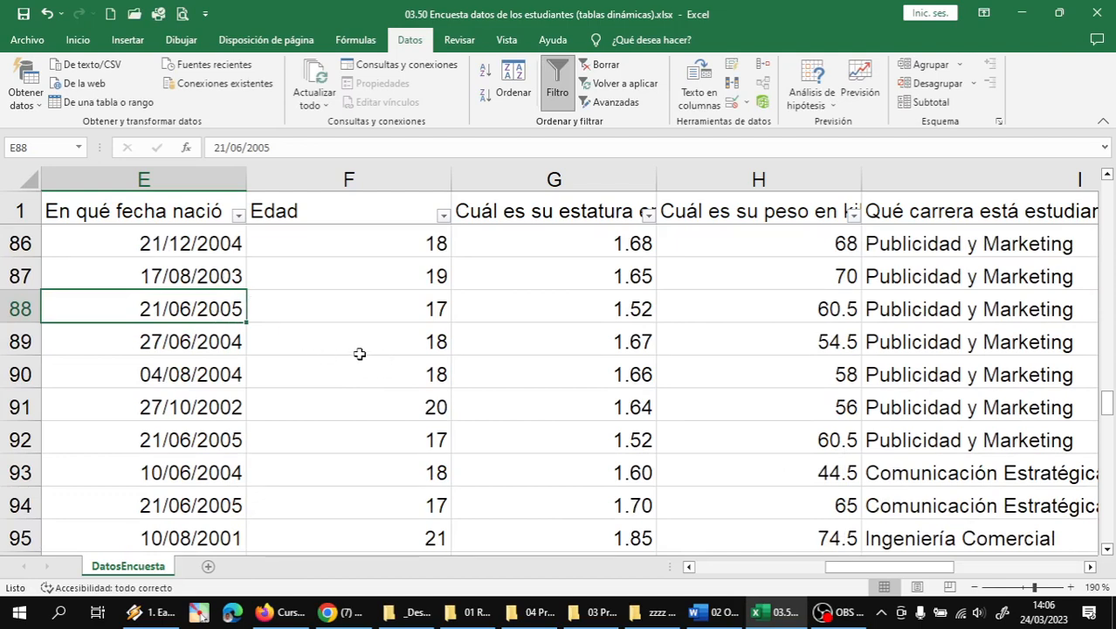
scroll(359, 353, down, 1)
scroll(359, 354, down, 6)
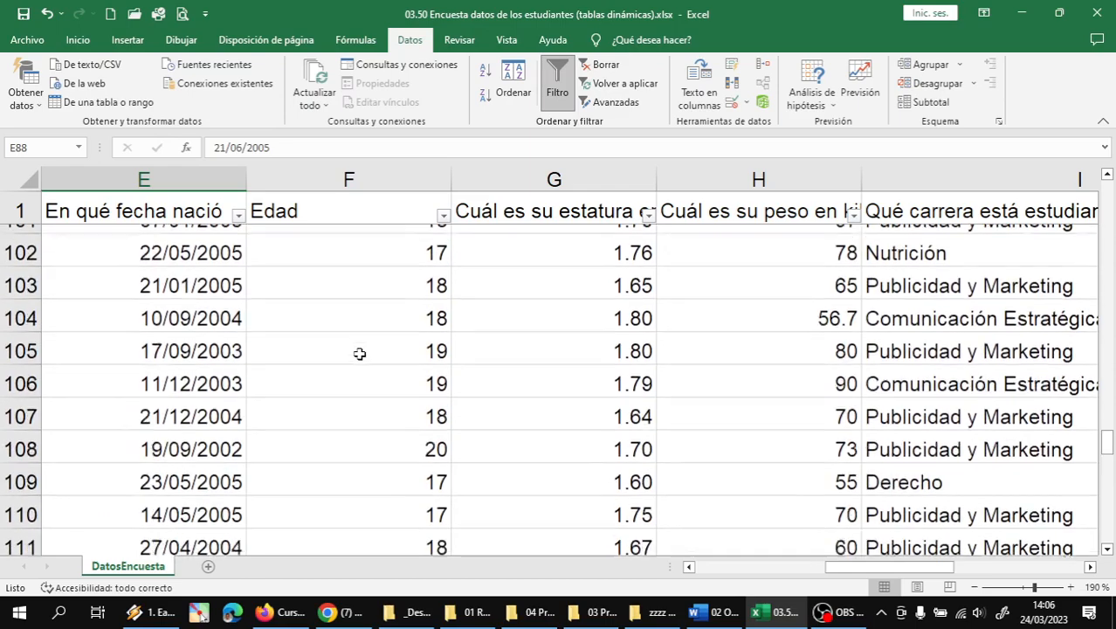
scroll(359, 354, down, 8)
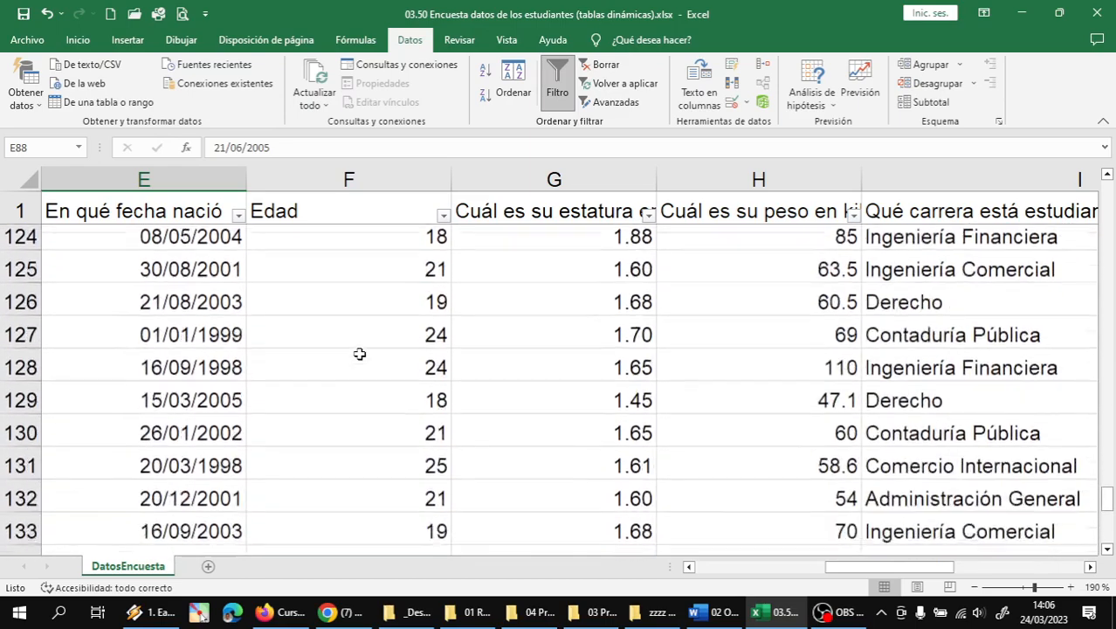
scroll(359, 354, down, 5)
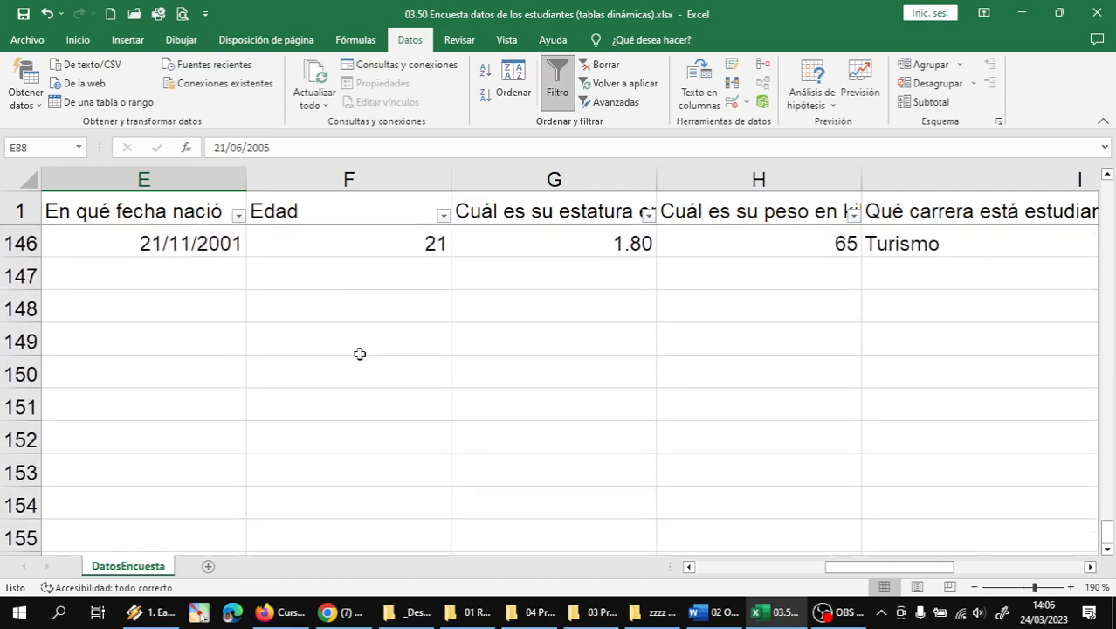
scroll(359, 354, up, 2)
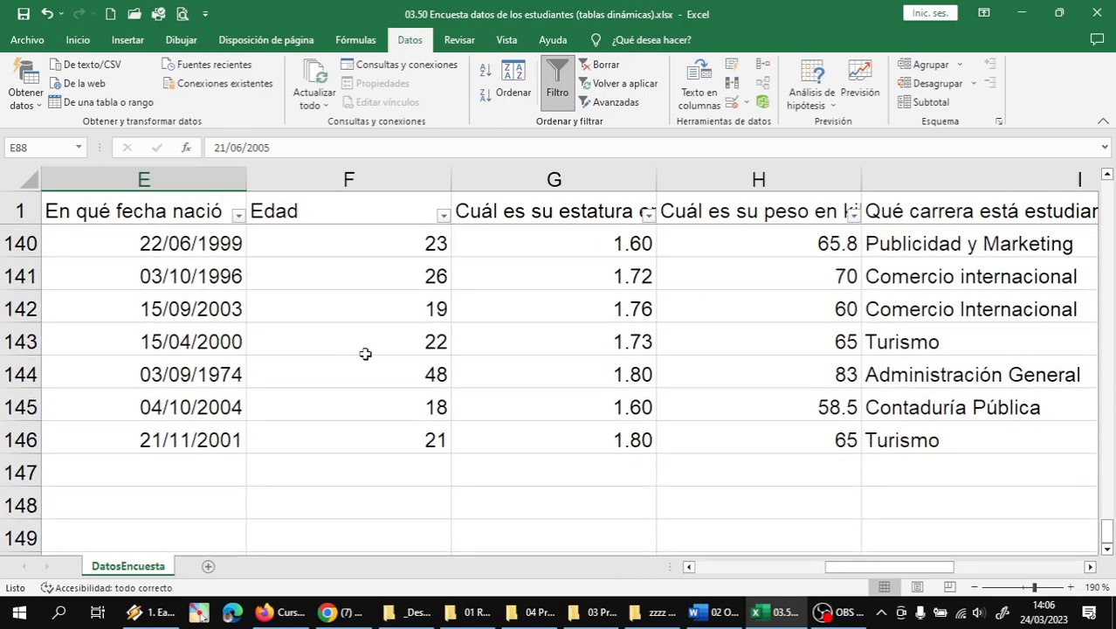
scroll(365, 354, up, 19)
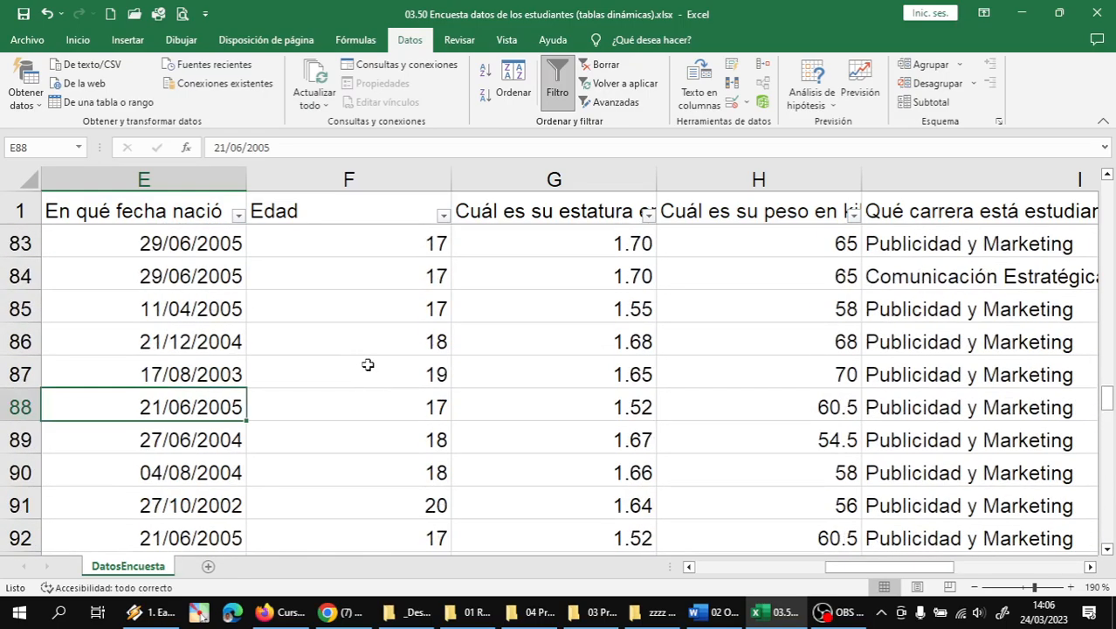
scroll(367, 364, up, 20)
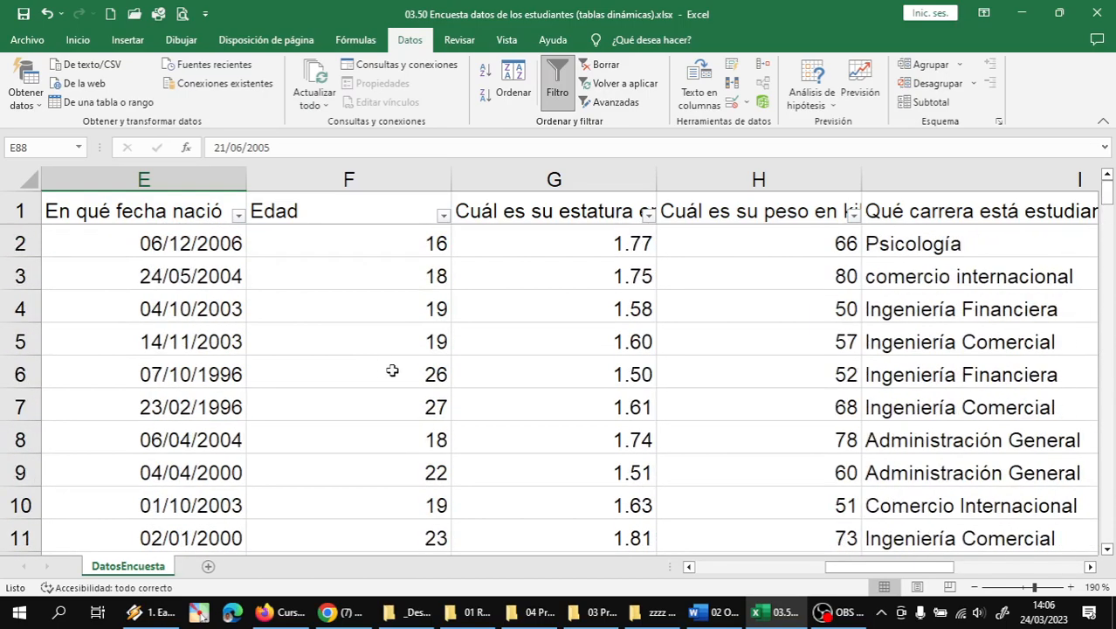
- Sort the table by Edad ascending, then re-sort descending so age 48 comes first
click(443, 216)
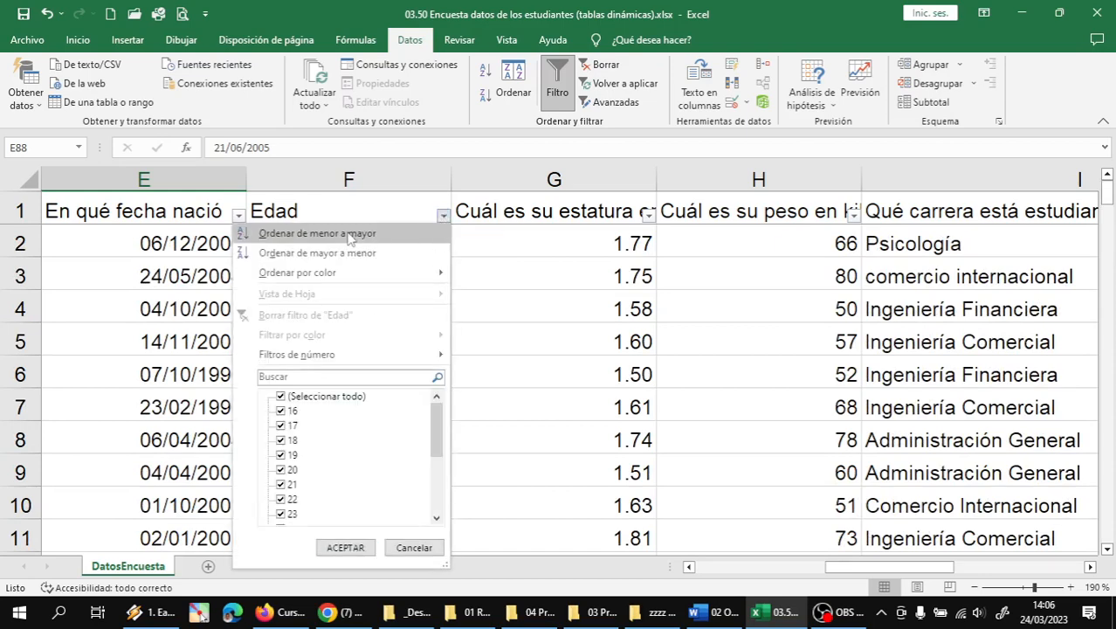
click(349, 234)
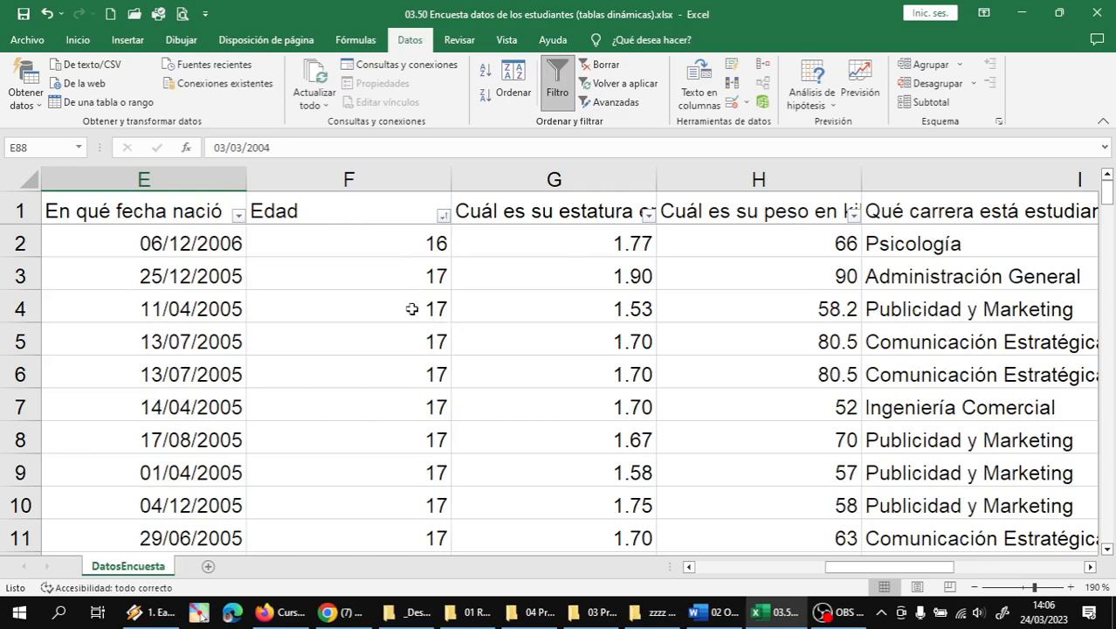
click(444, 215)
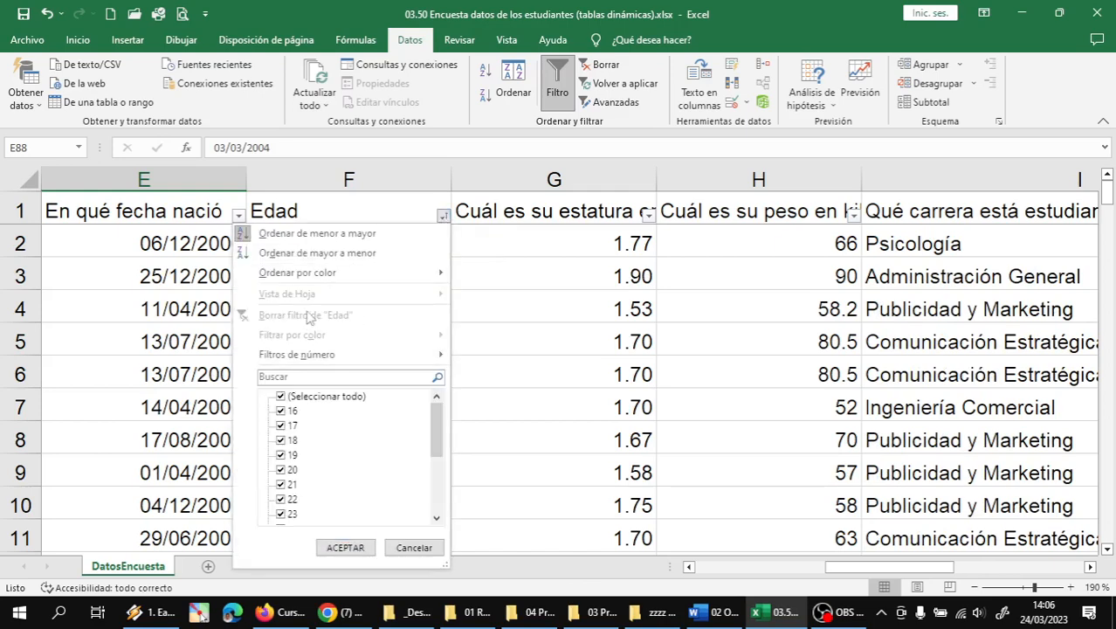
click(344, 255)
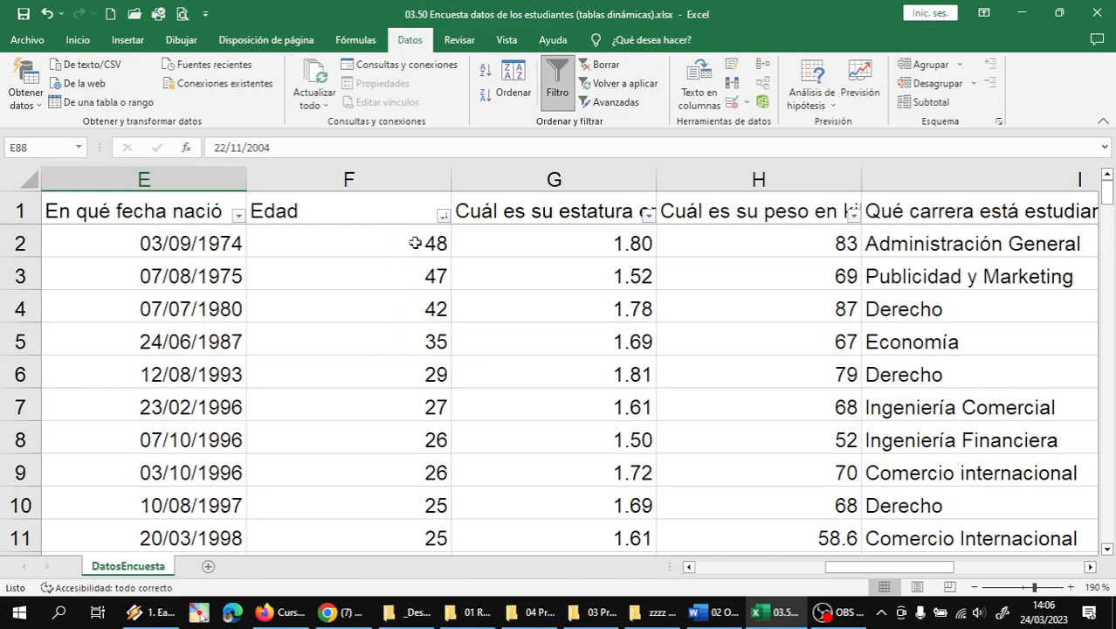
- Narrow the Edad column while checking row 2's height, weight and career values
click(463, 244)
click(372, 245)
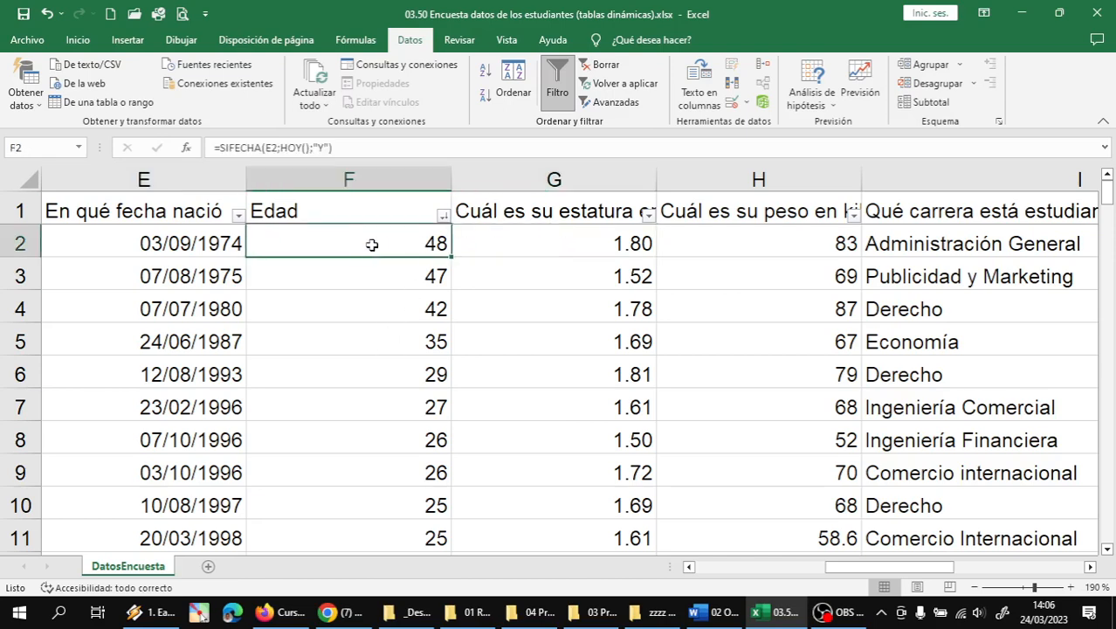
click(482, 242)
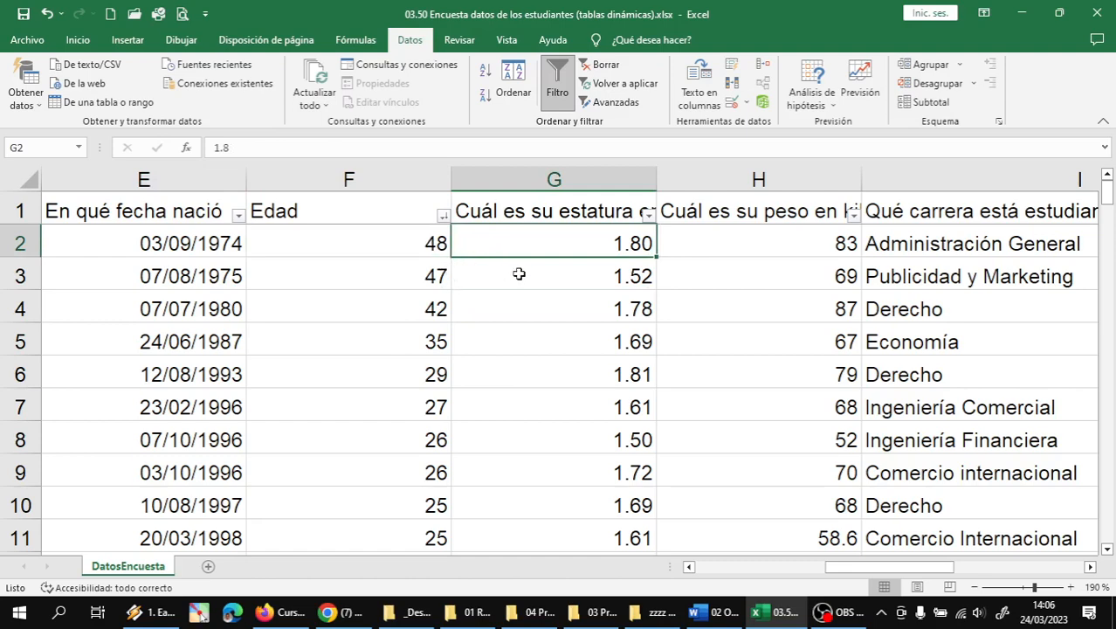
click(722, 244)
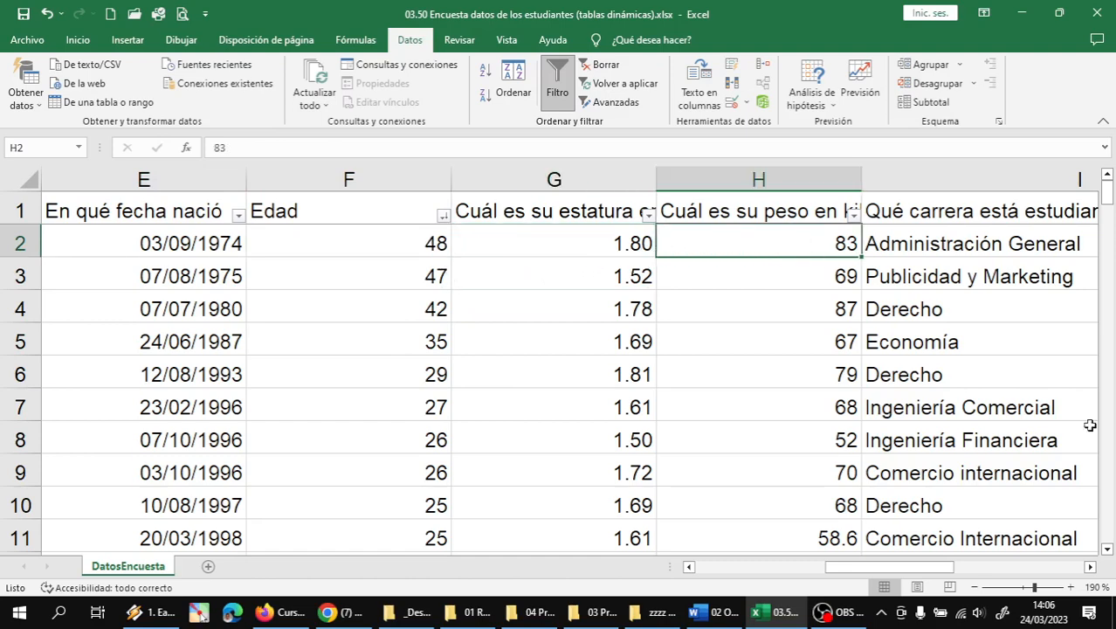
click(1090, 568)
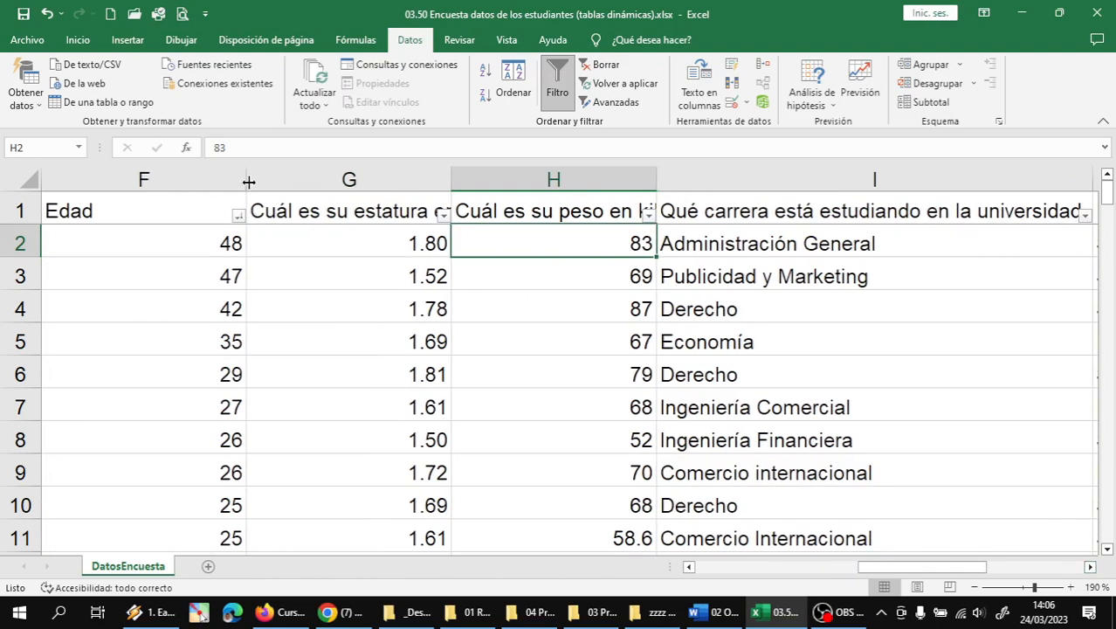
drag(249, 181, 124, 181)
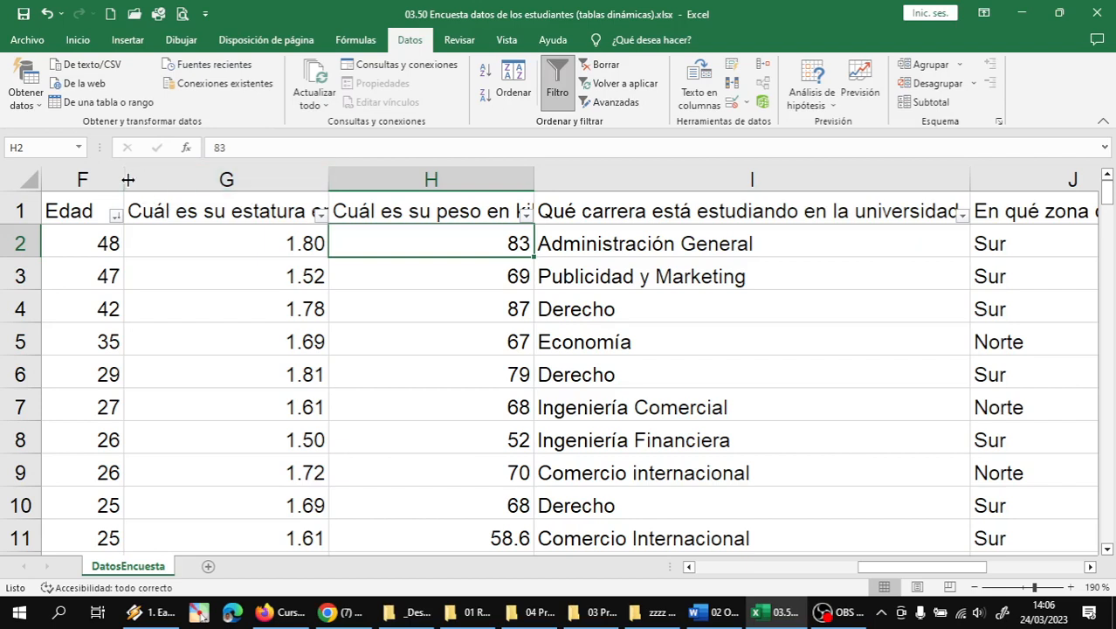
click(251, 243)
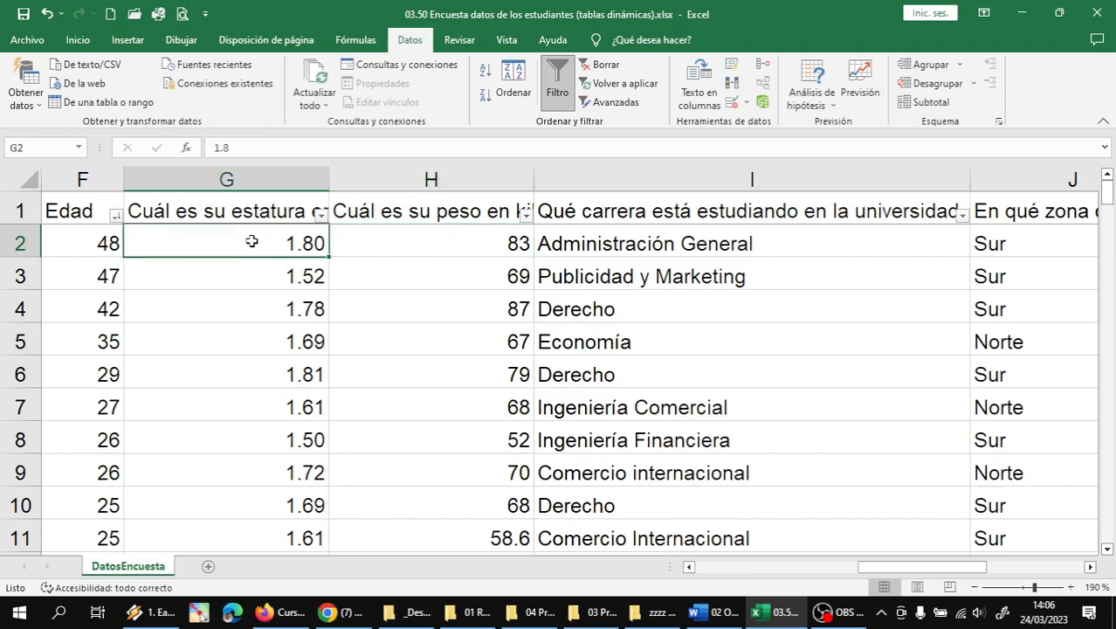
click(374, 243)
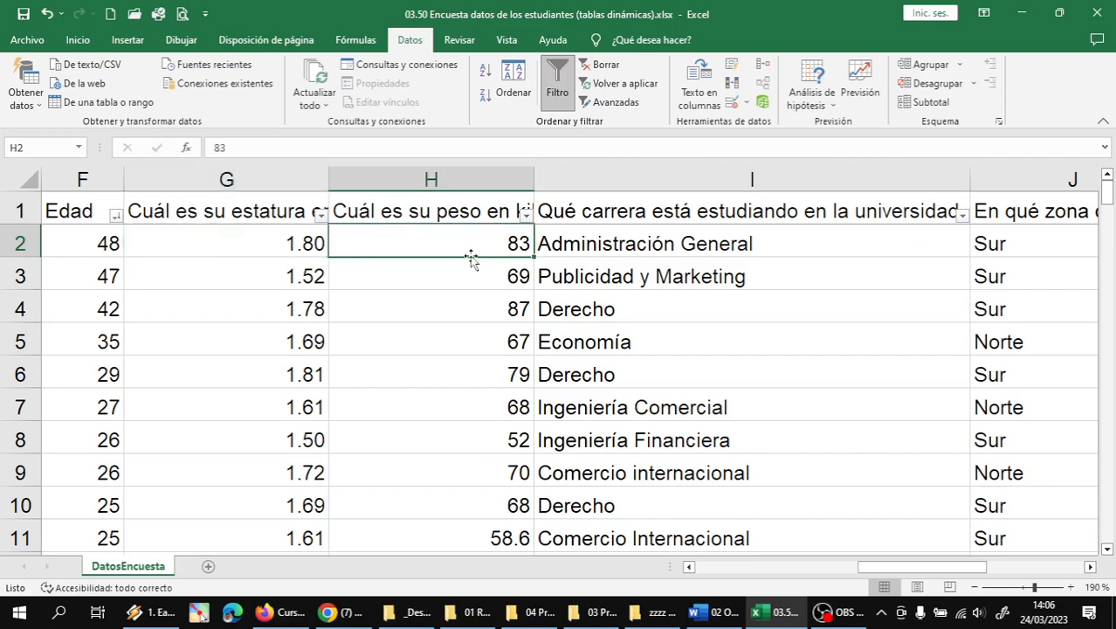
click(561, 248)
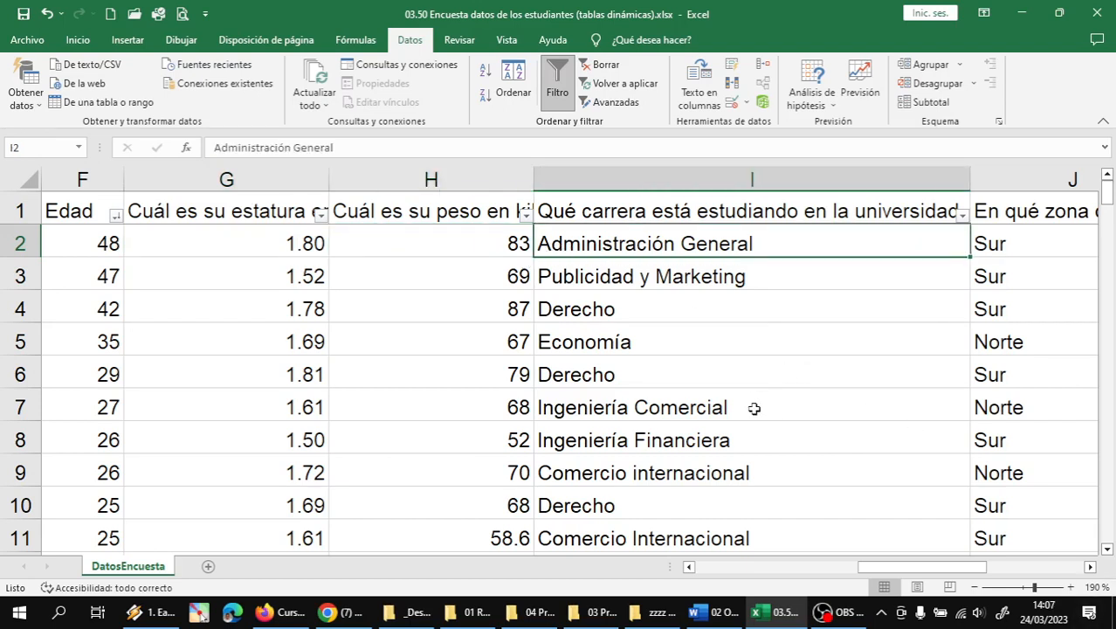
- Insert a column headed 'Índice de Masa Corporal' before the career column, then switch to OBS
right_click(560, 177)
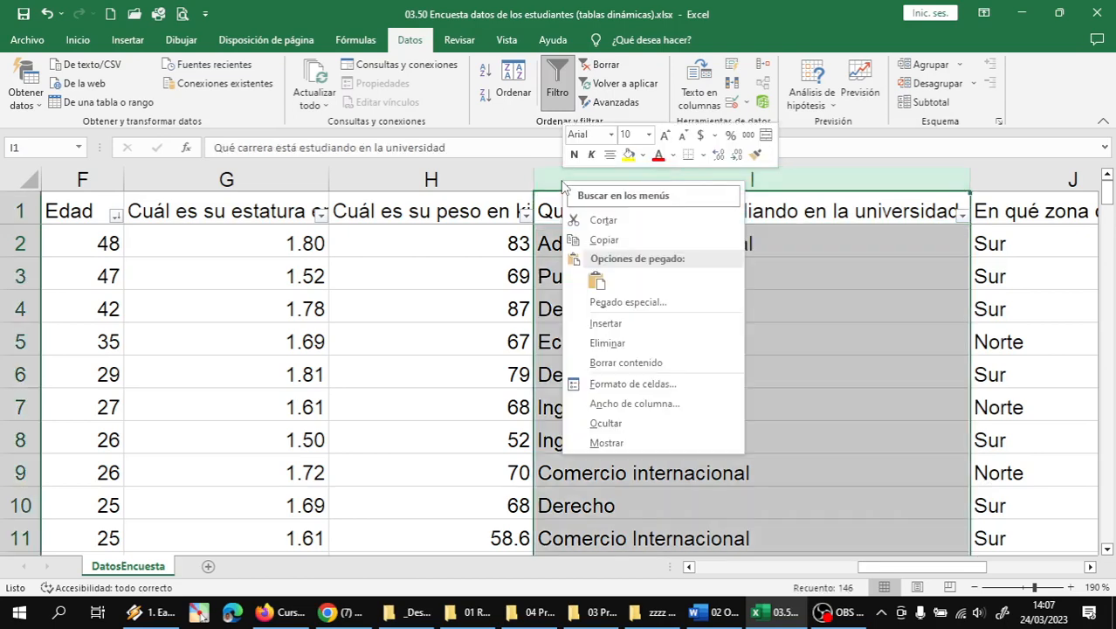
click(620, 325)
click(639, 216)
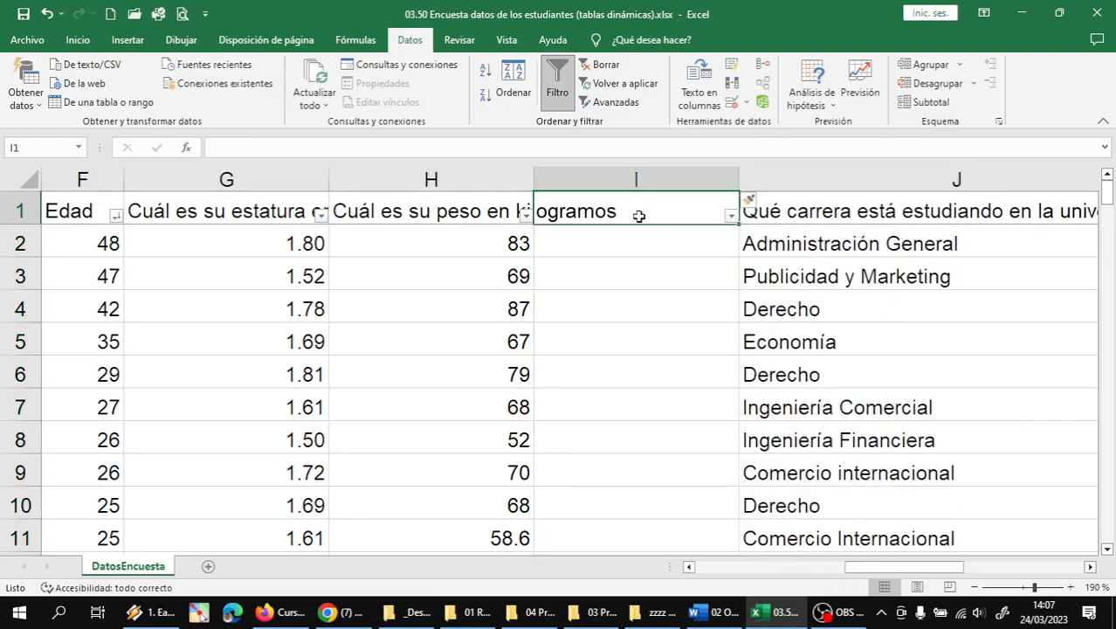
text((N)
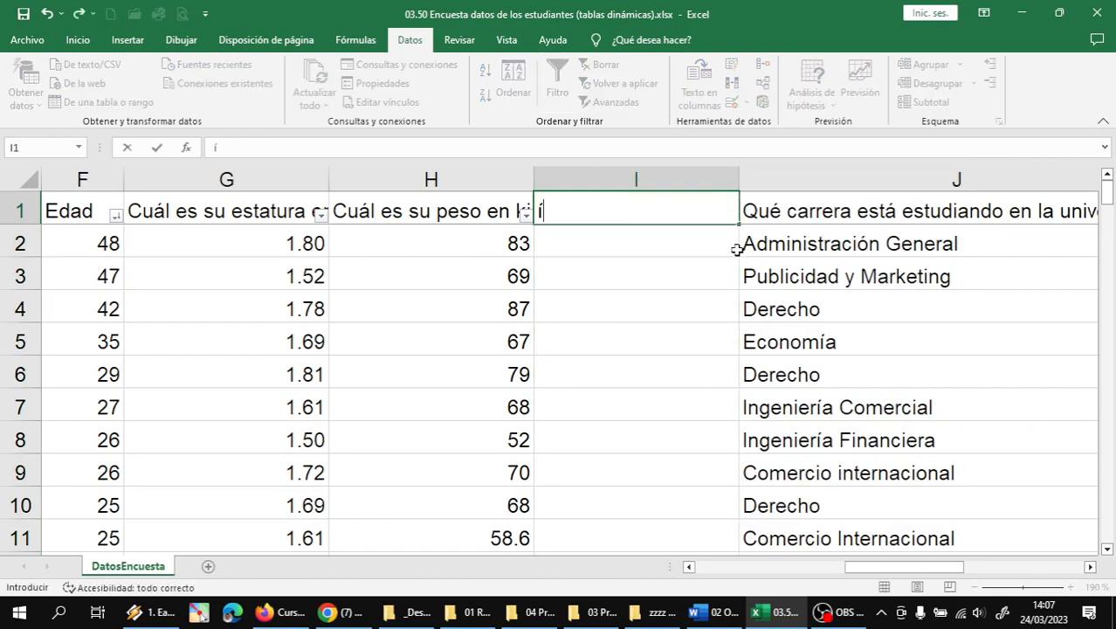
key(BackSpace)
key(BackSpace)
text(Í)
key(BackSpace)
text(Índice de M)
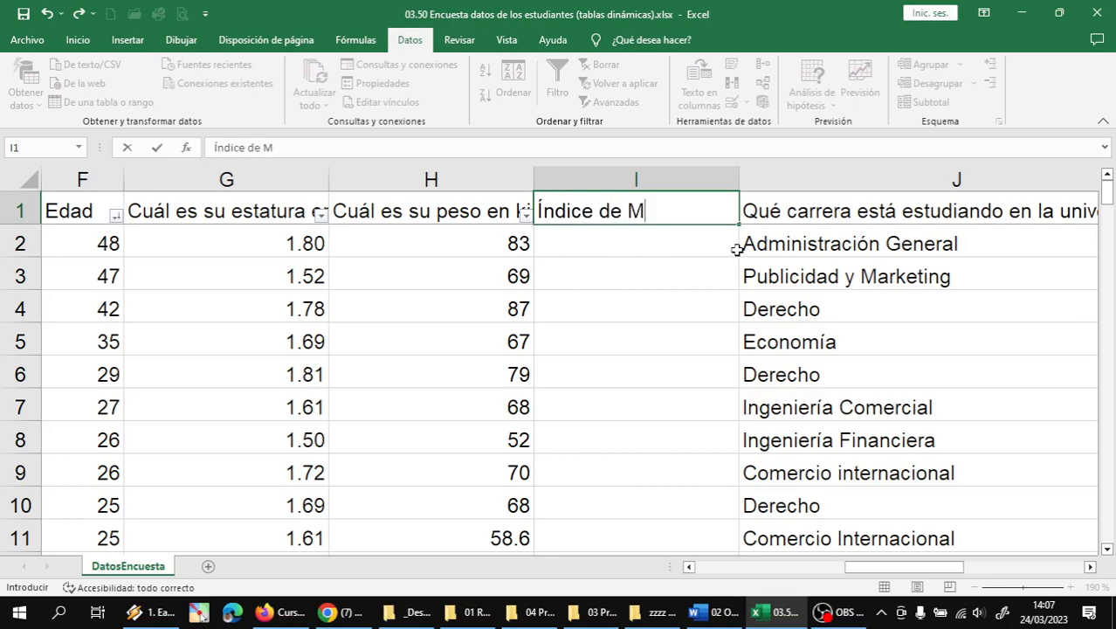
text(asa Corporal)
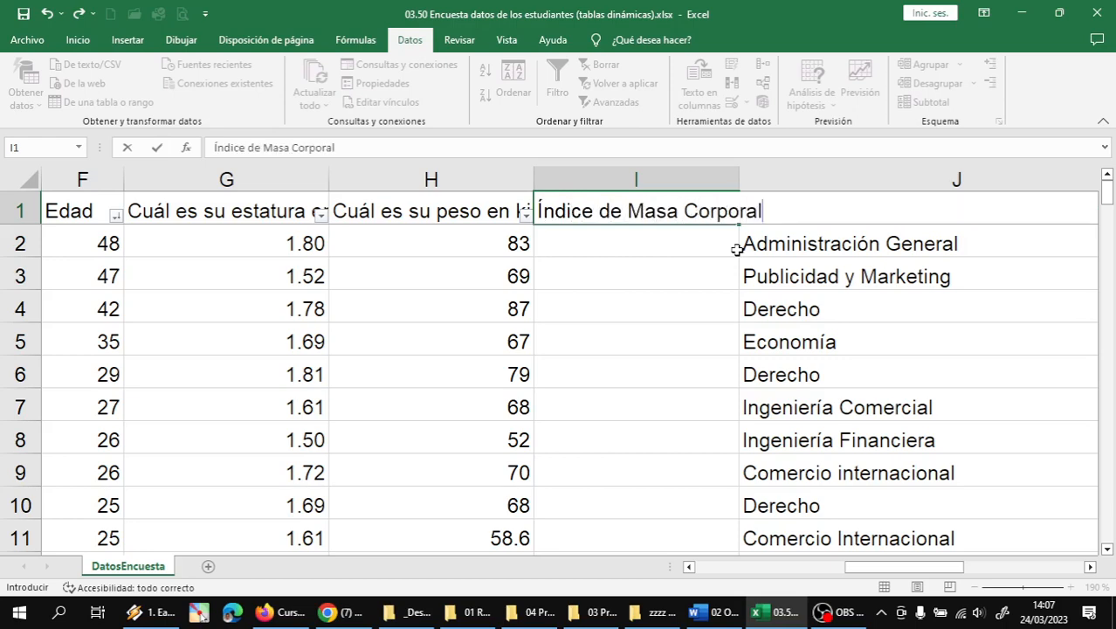
key(Return)
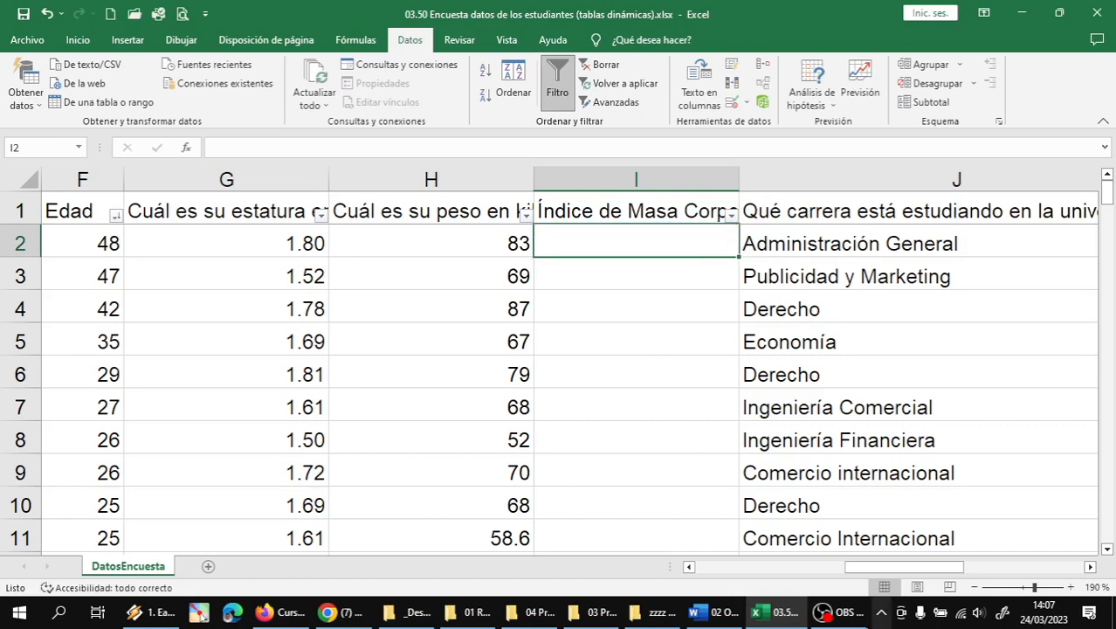
click(834, 611)
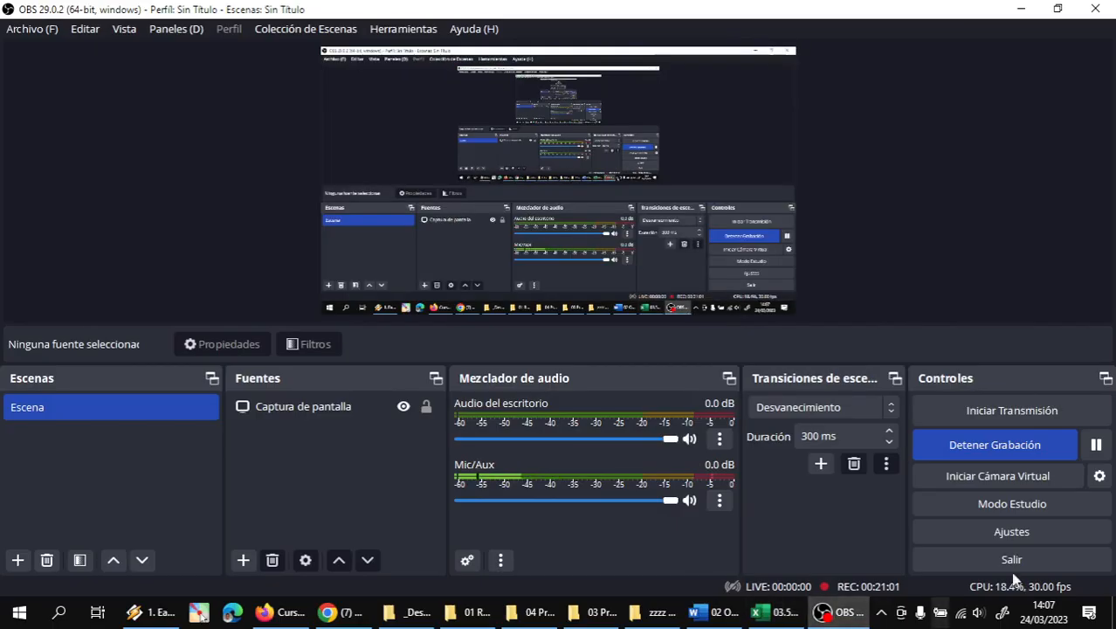
- Pause the screen recording in OBS Studio
click(1096, 445)
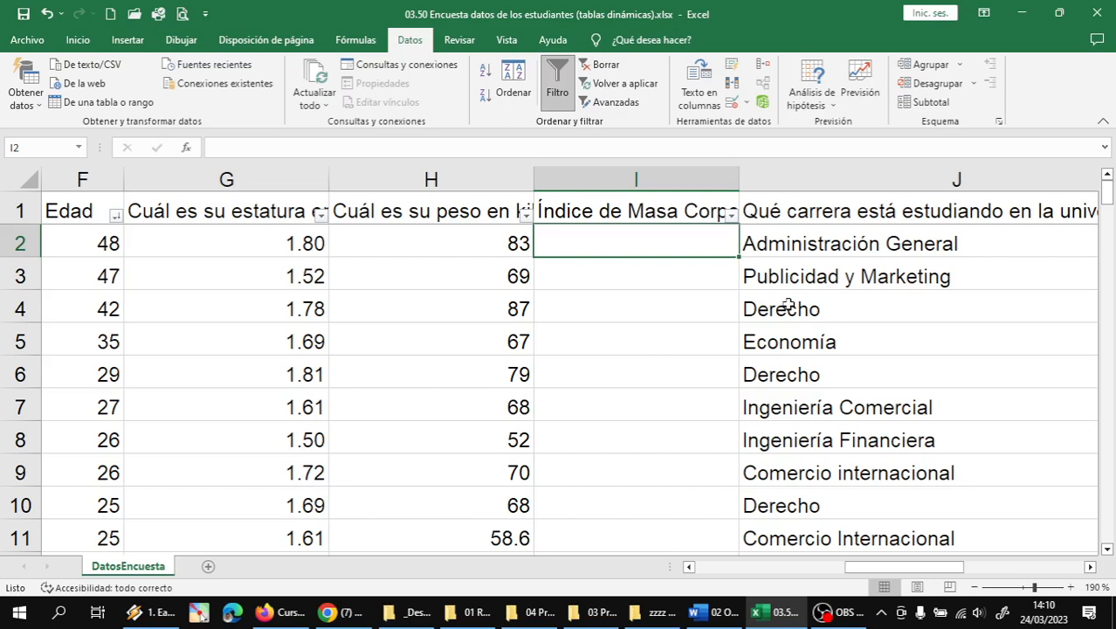
- Enter =H2/POTENCIA(G2;2) in I2, giving a body mass index of 25.61728395
text(=)
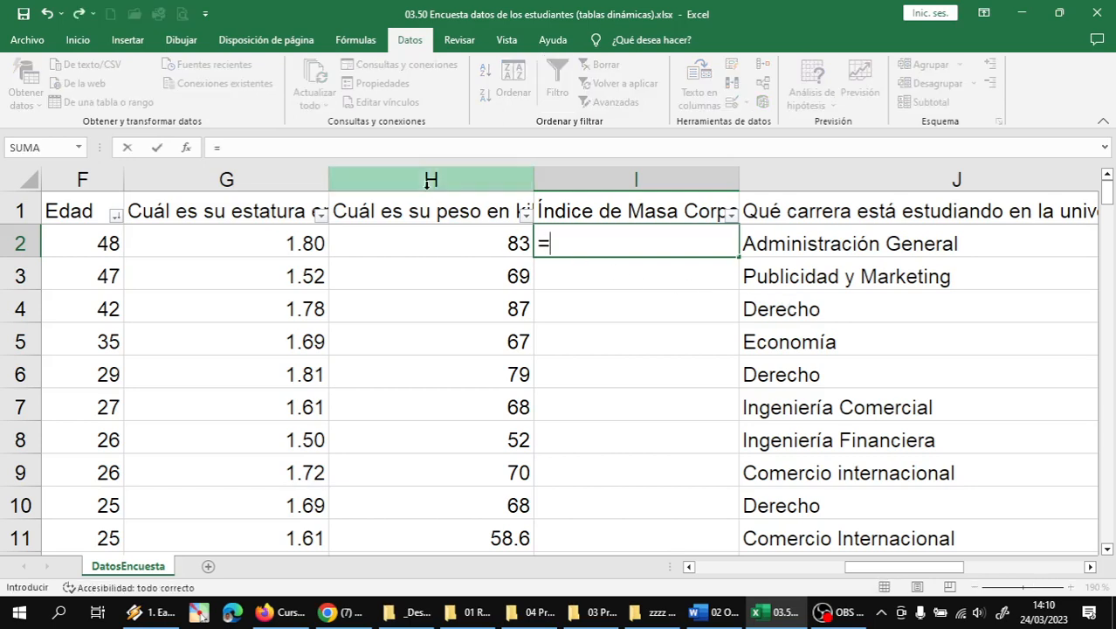
click(446, 248)
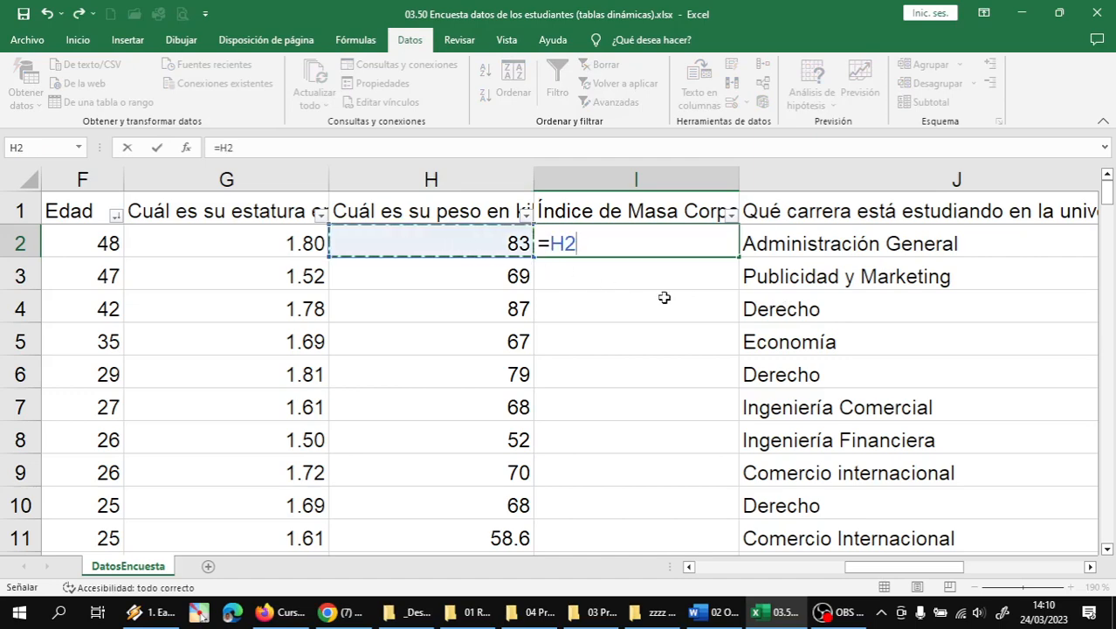
text(/)
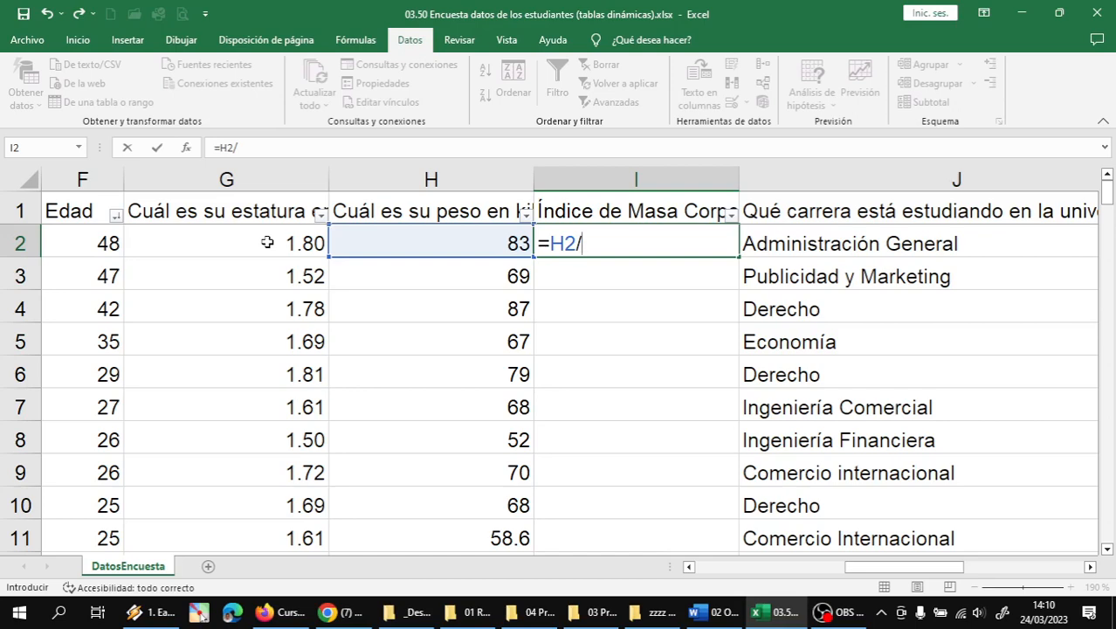
text(P)
key(BackSpace)
text(POTENCIA()
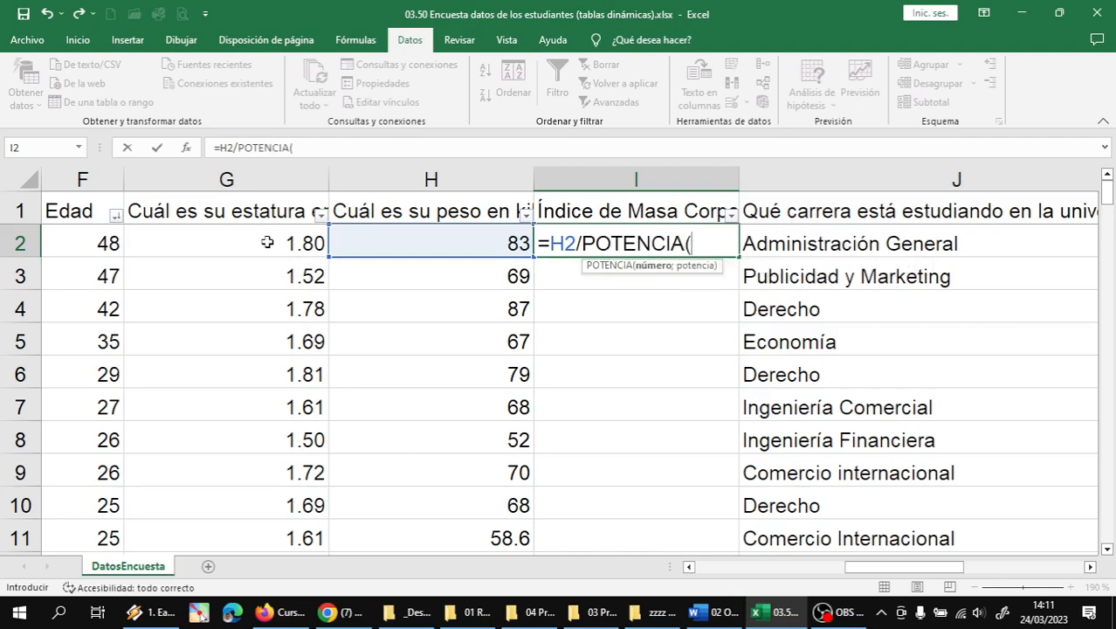
click(267, 242)
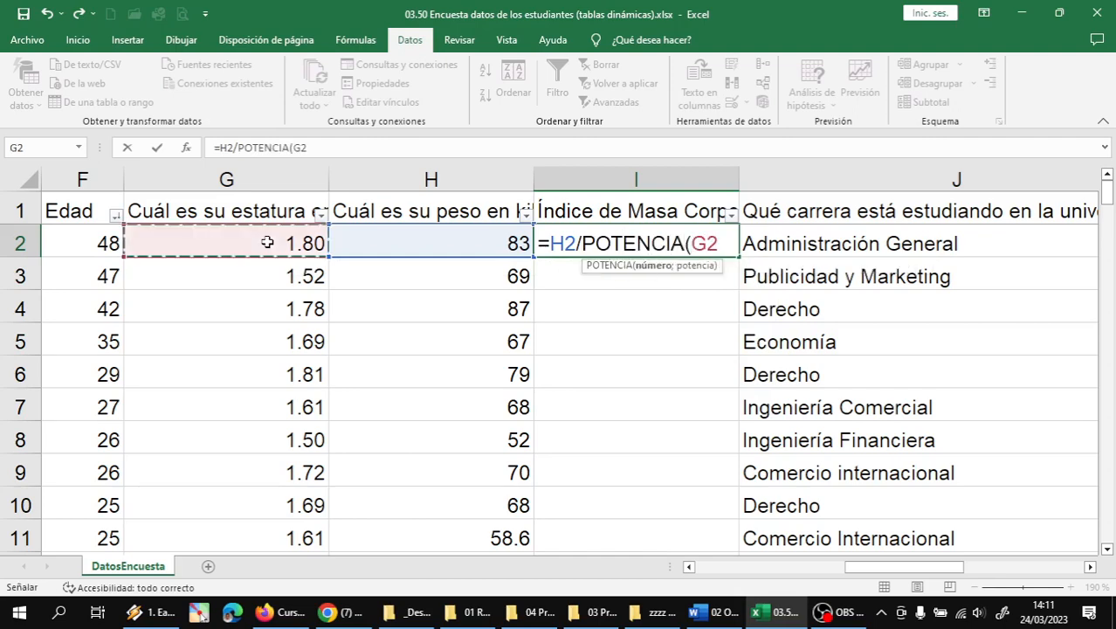
text(;)
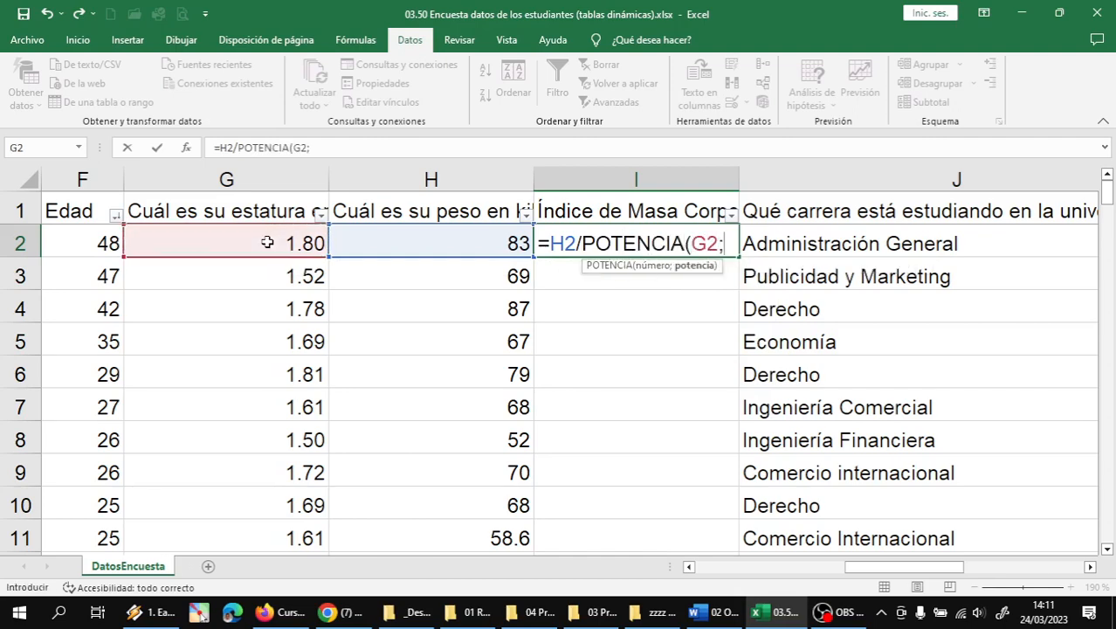
text(2))
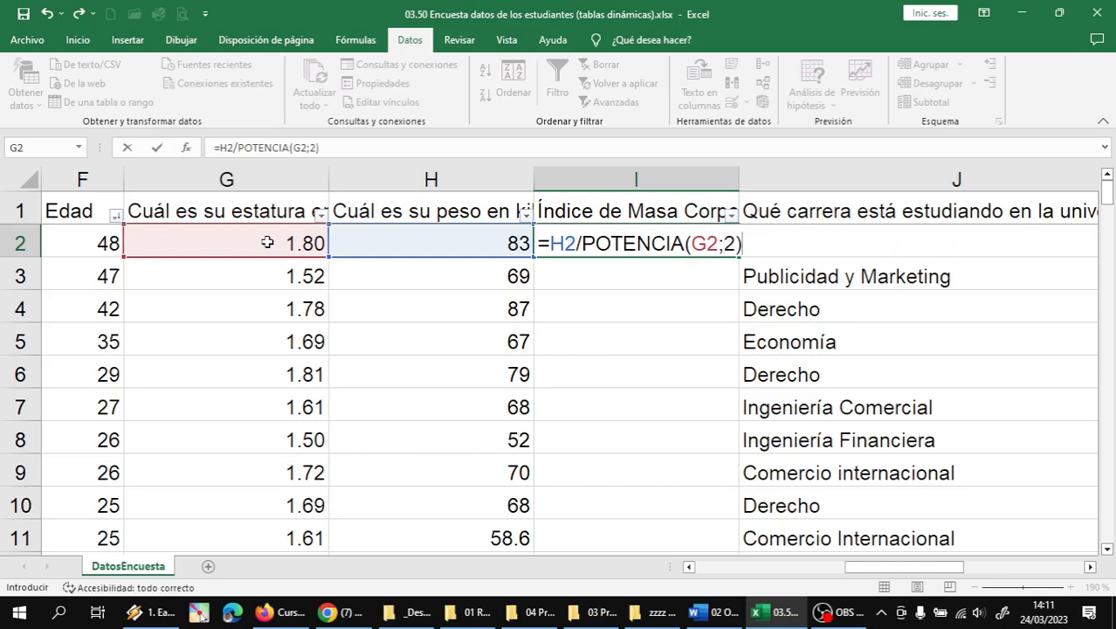
key(Return)
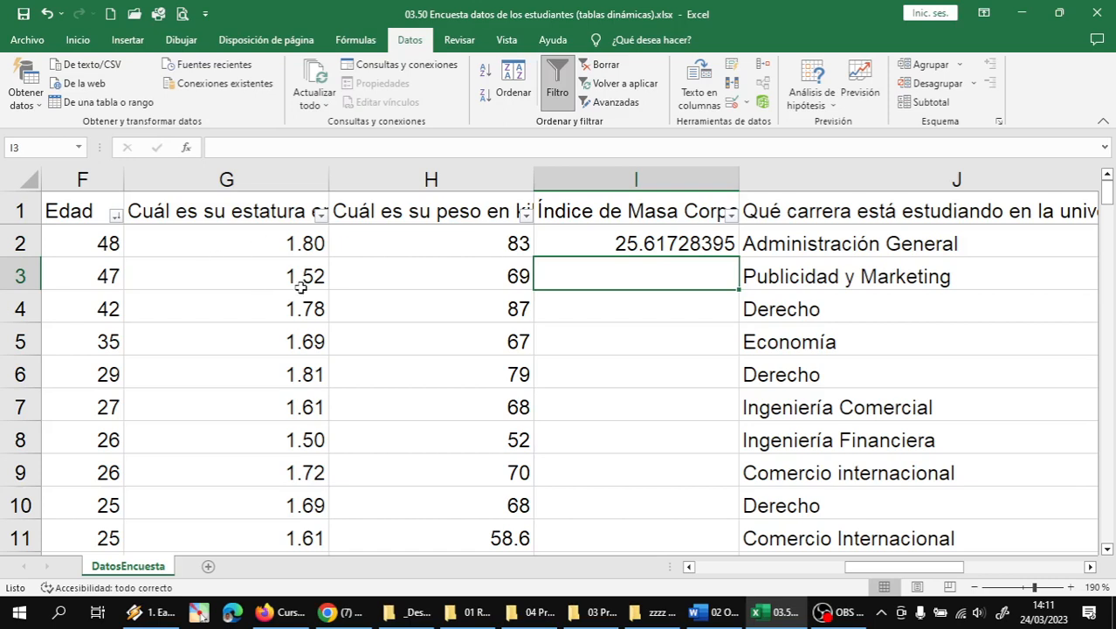
click(650, 250)
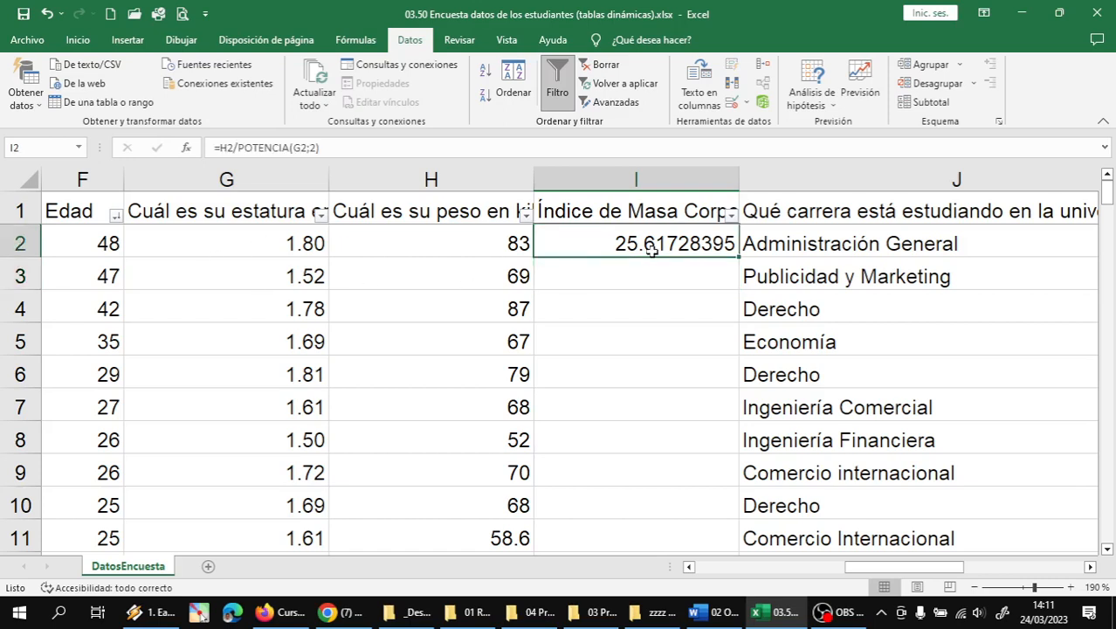
- Undo the fill-down of the BMI formula and clear cell I2 so column I is empty
double_click(739, 259)
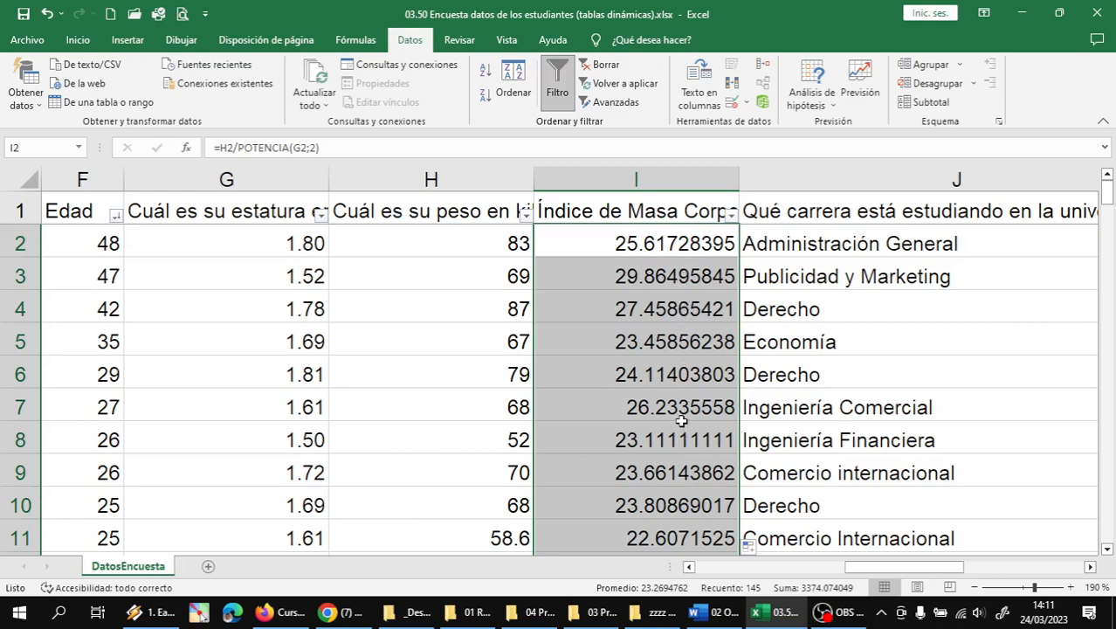
click(46, 16)
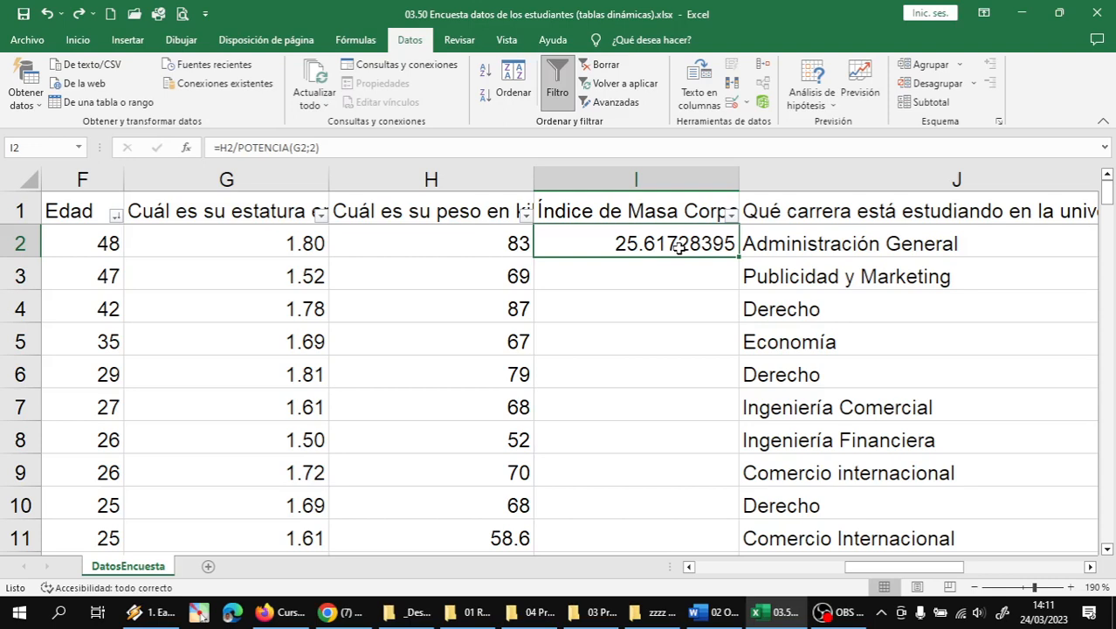
key(Delete)
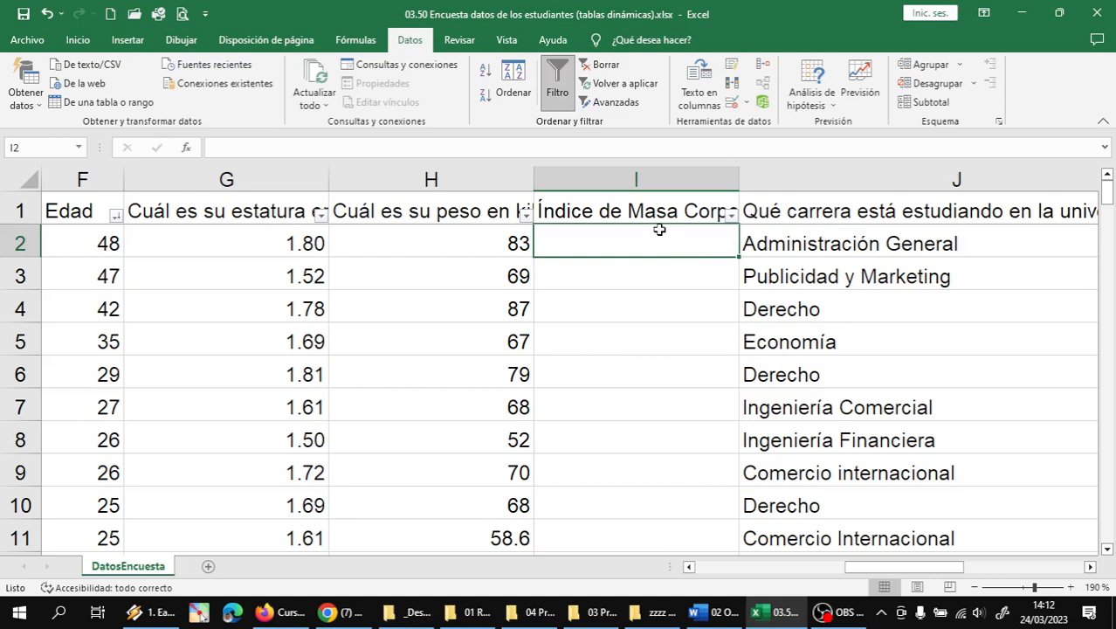
- Draft =REDONDEAR(H2/POTENCIA(G2;2)) in I2, which Excel rejects for too few arguments
text(=)
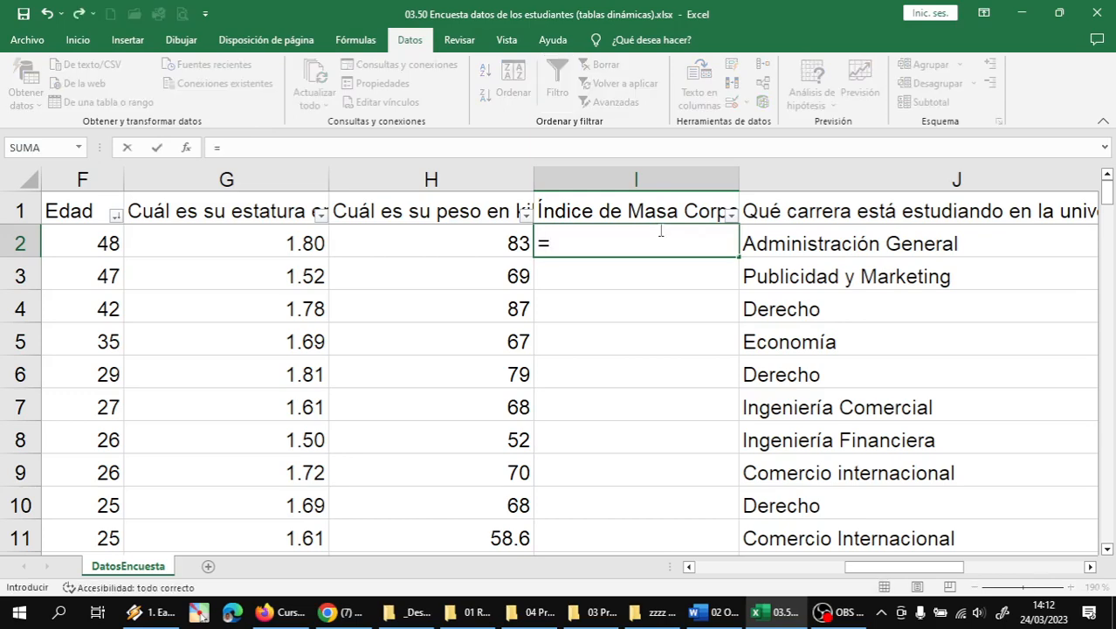
text(REDON)
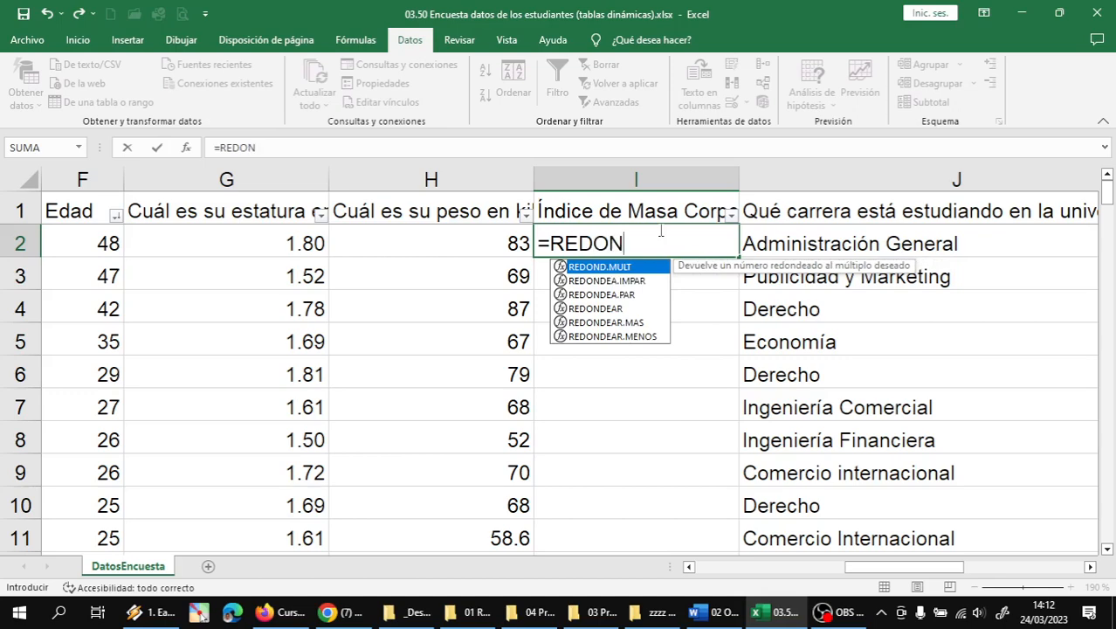
text(DEAR()
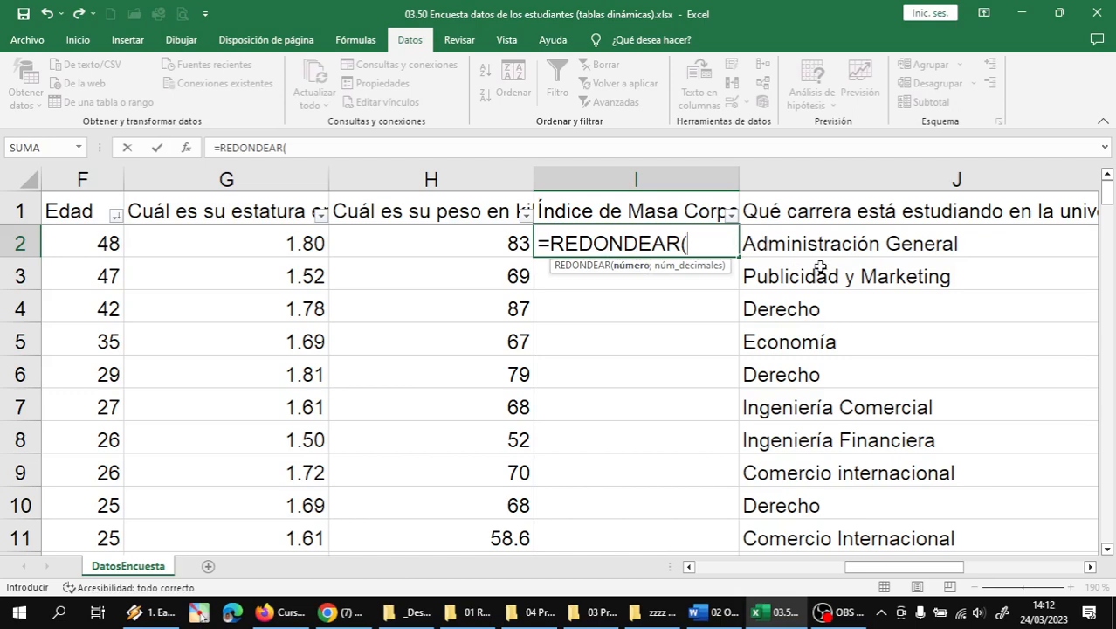
text(H)
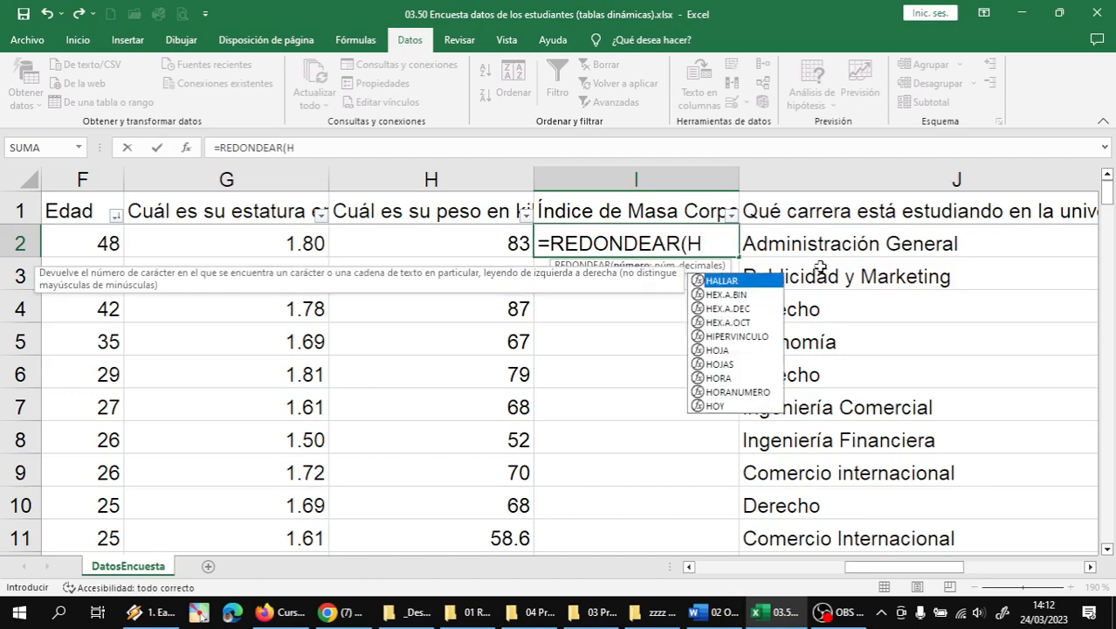
text(2/POTENCIA)
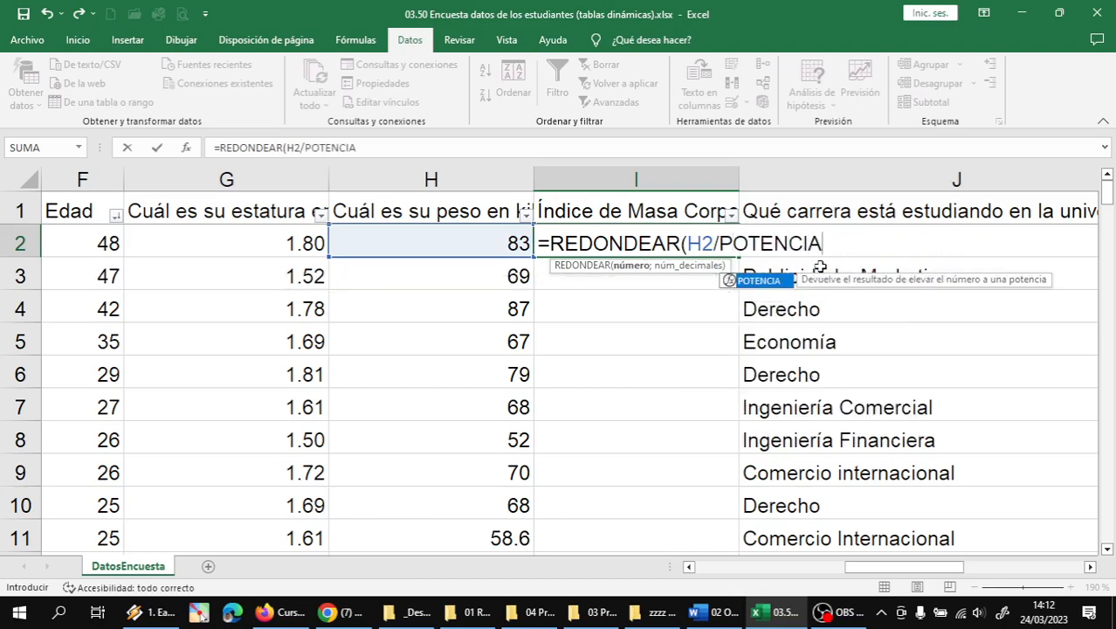
text(()
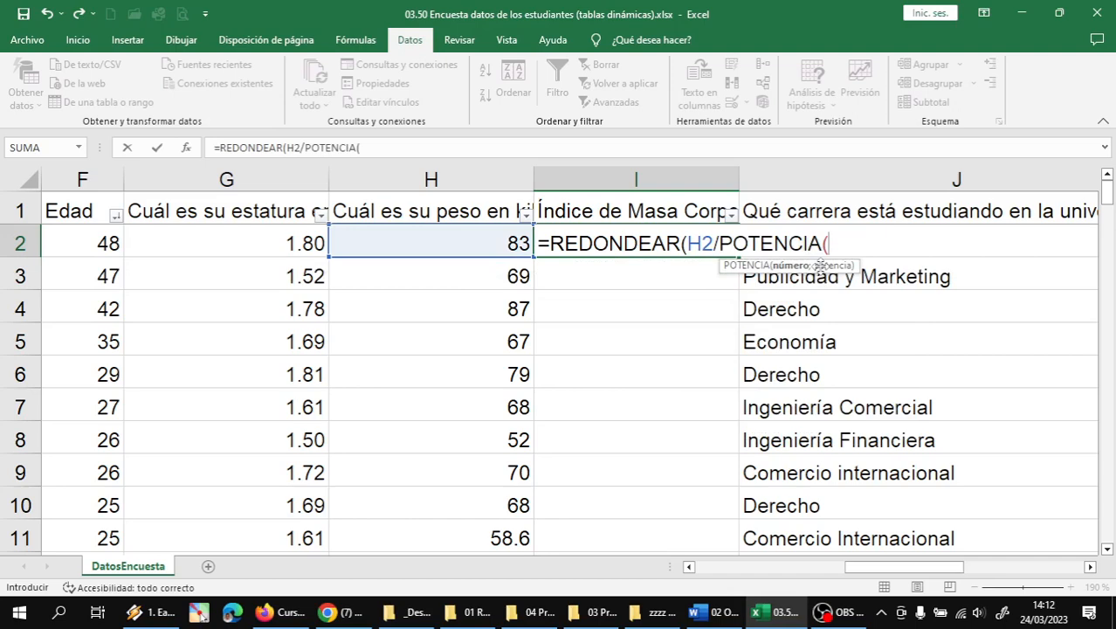
text(G2)
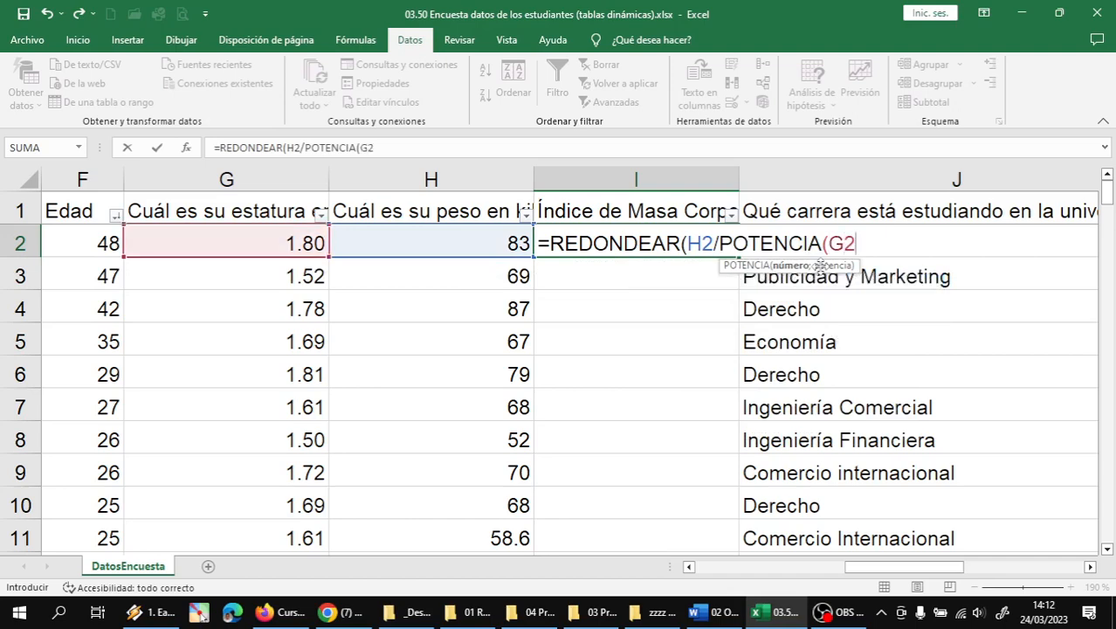
text(;)
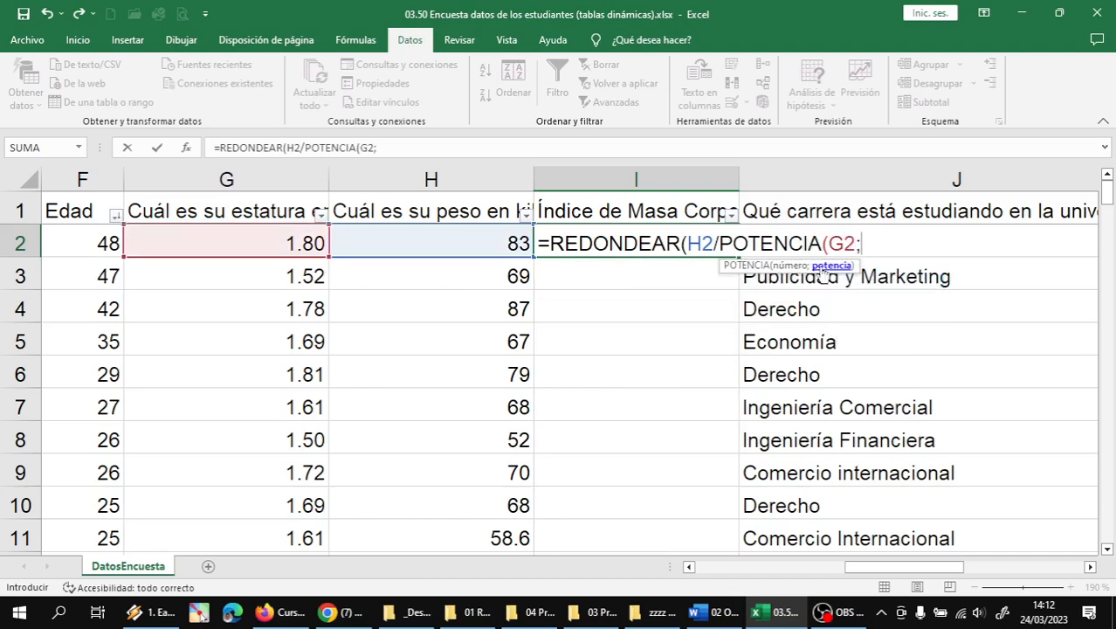
text(2)
text())
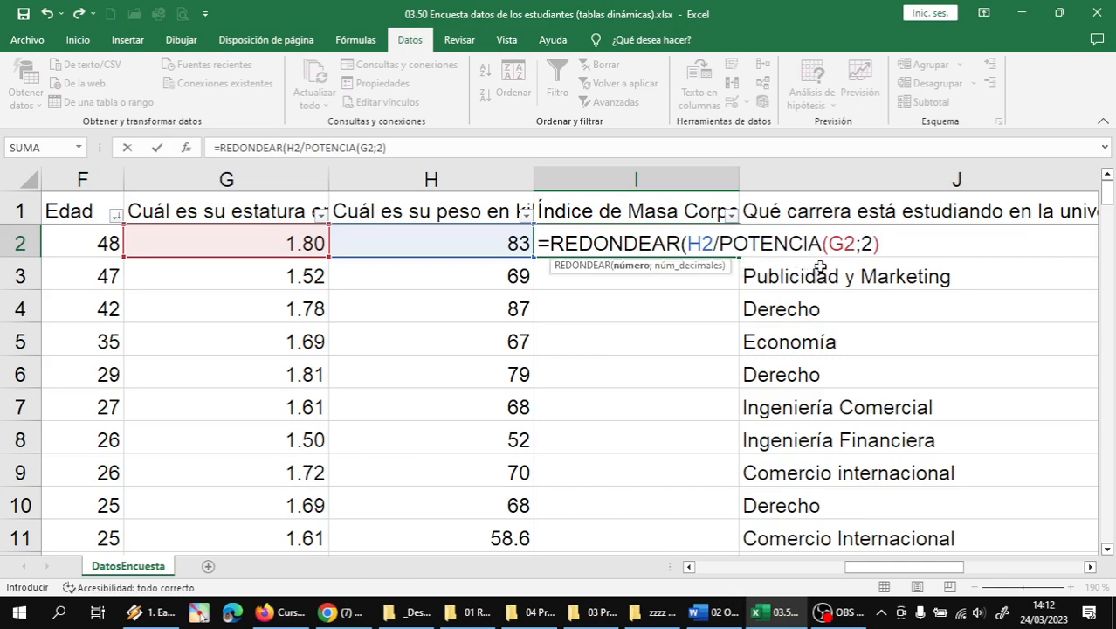
text())
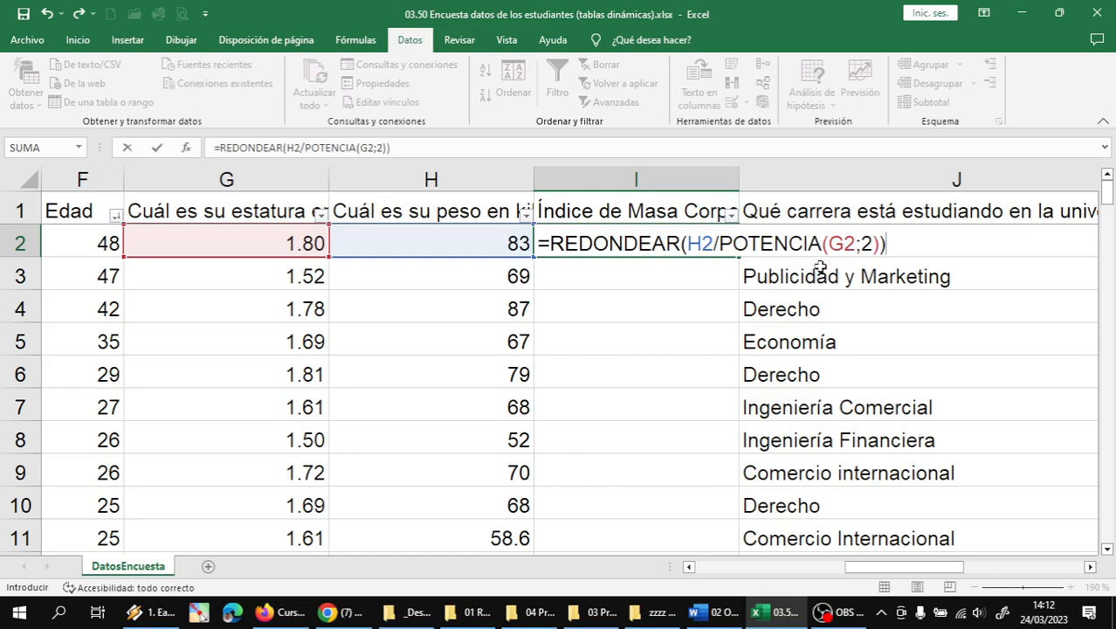
key(Return)
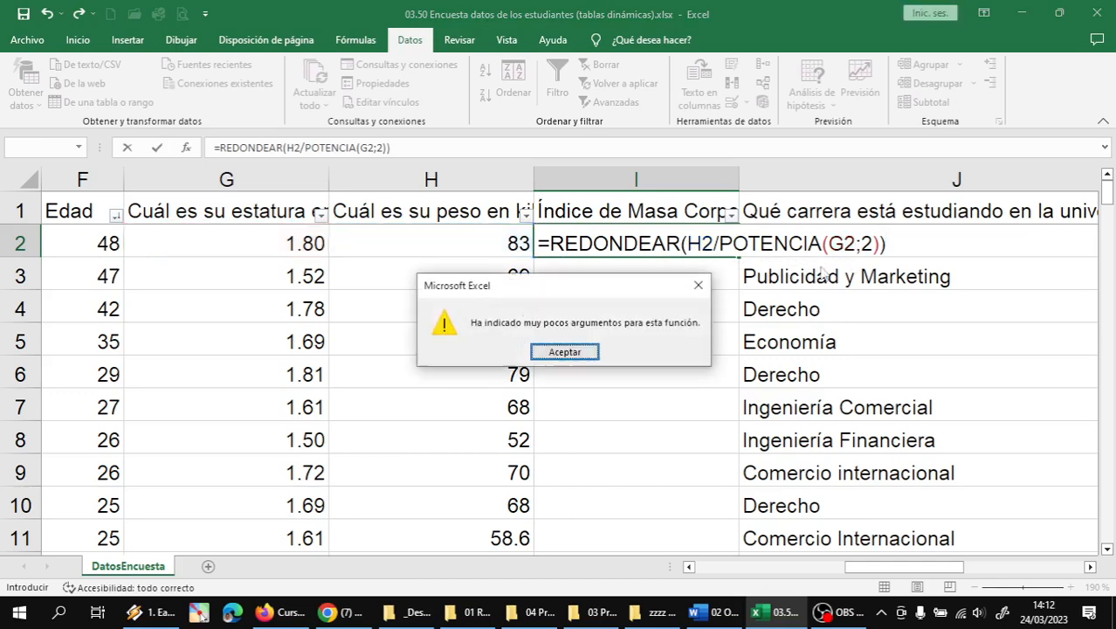
key(Return)
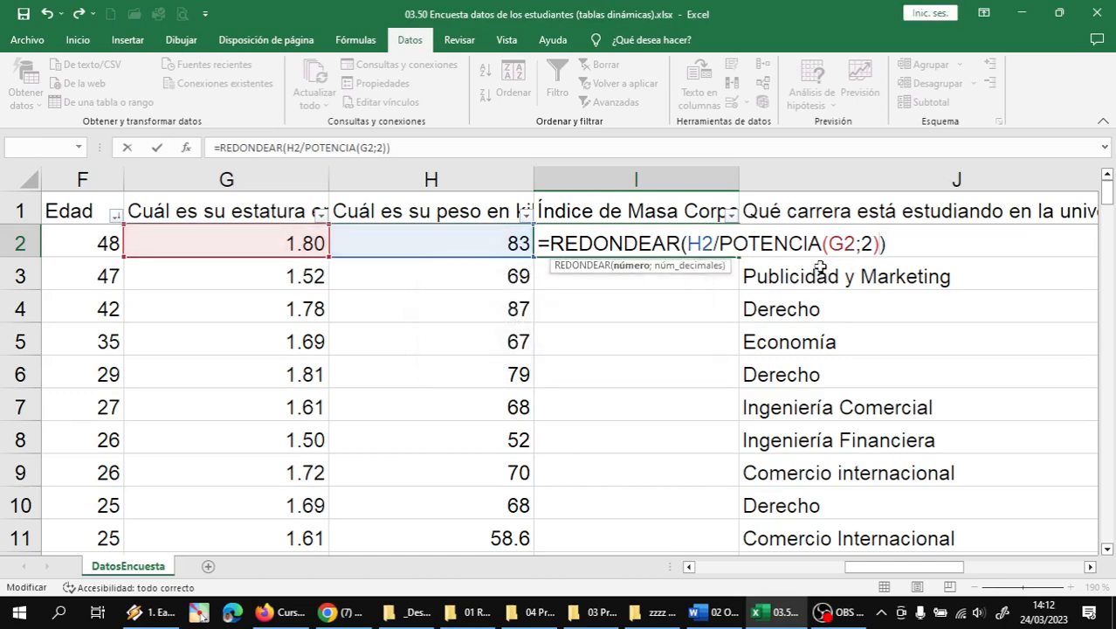
key(Right)
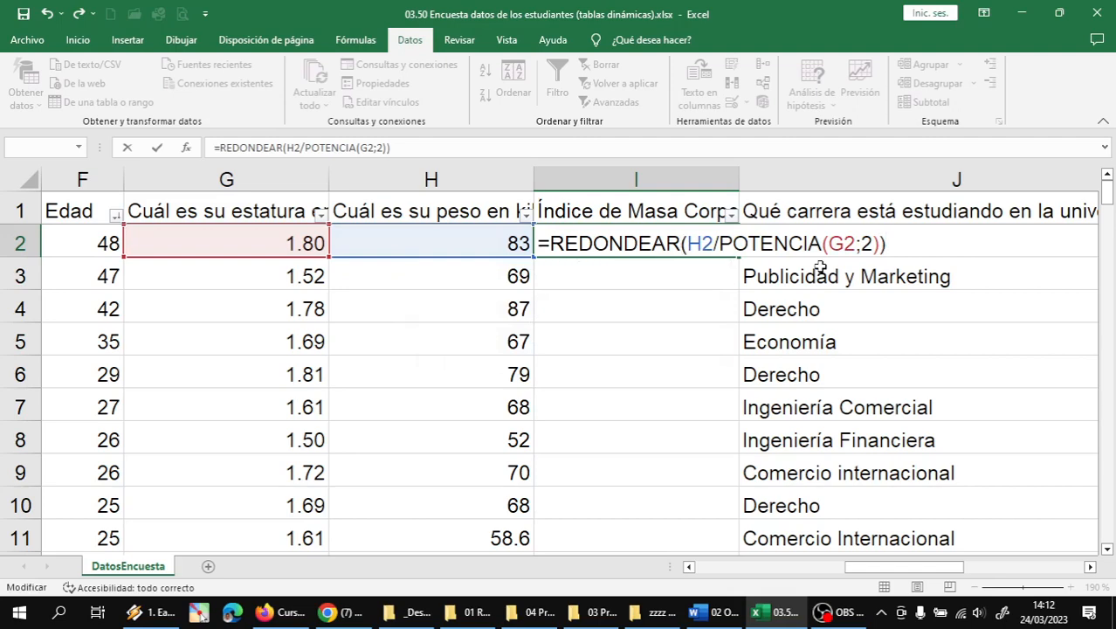
key(BackSpace)
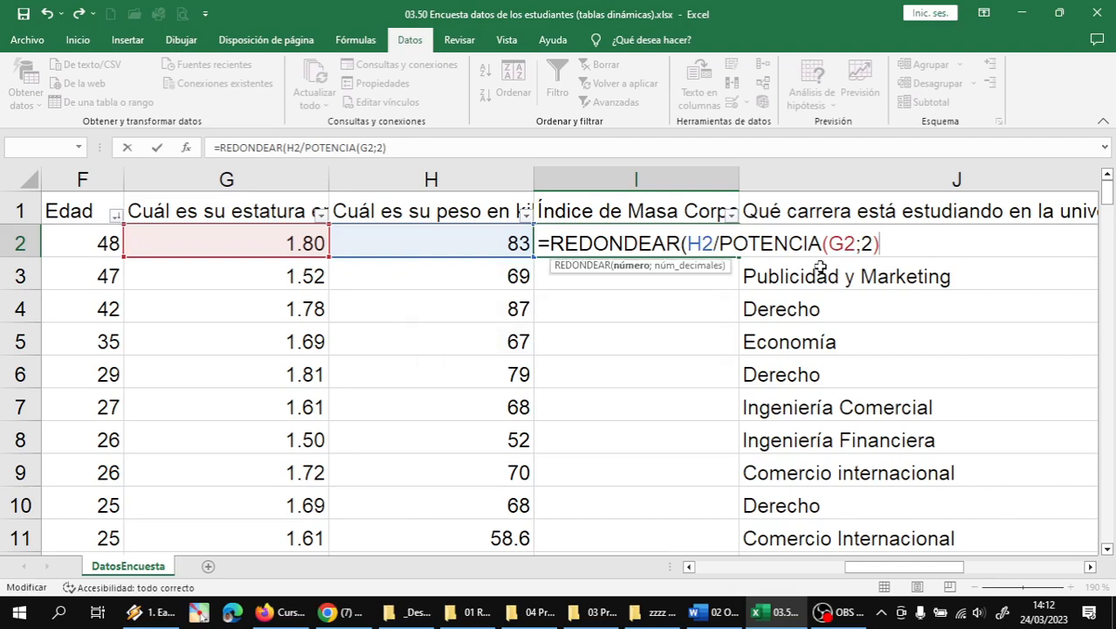
key(Return)
key(Return)
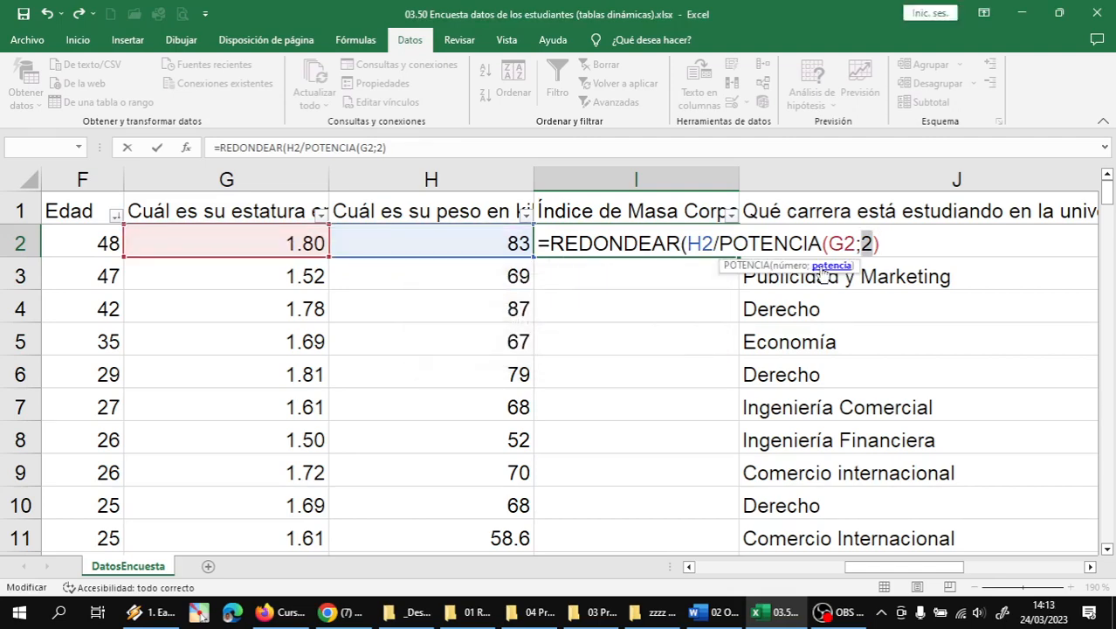
- Add the missing ;2 decimals argument so I2 holds =REDONDEAR(H2/POTENCIA(G2;2);2), showing 25.62
key(Right)
key(Right)
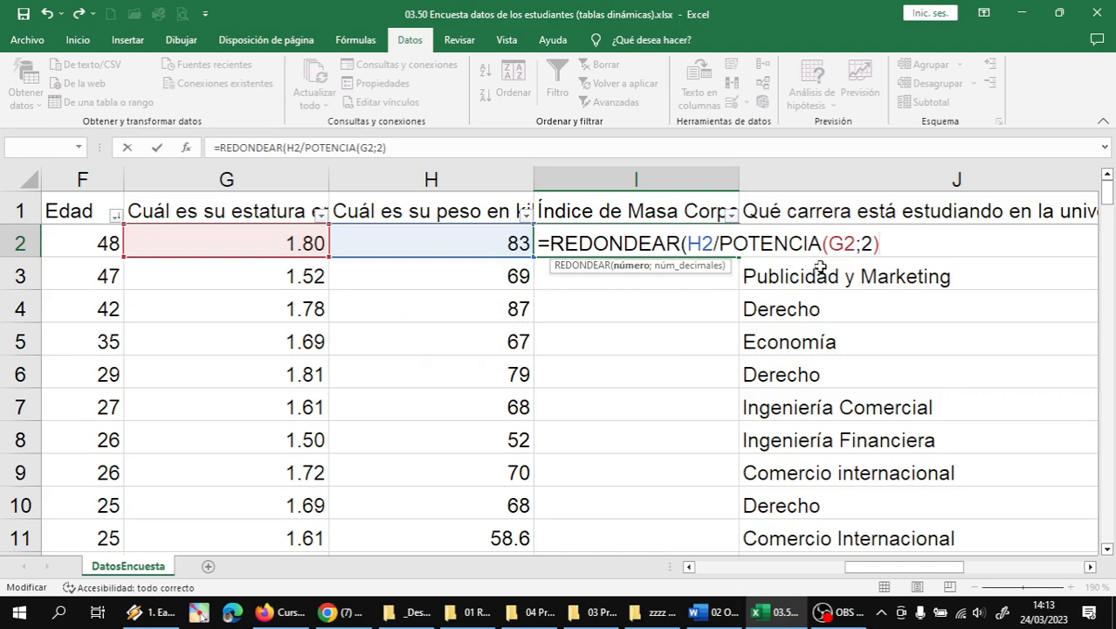
text())
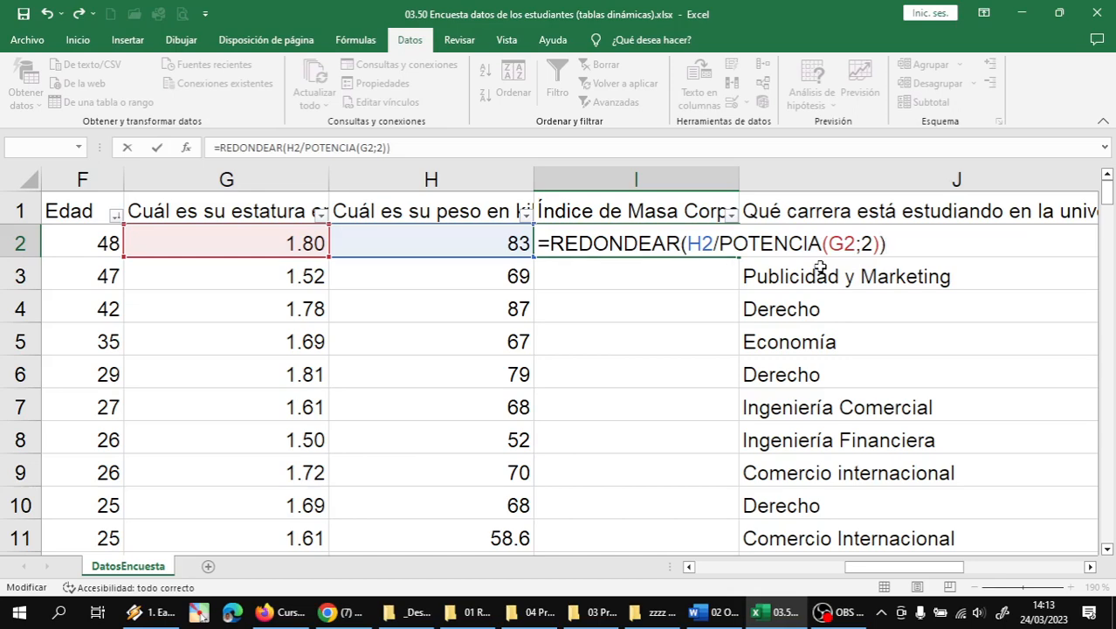
key(Return)
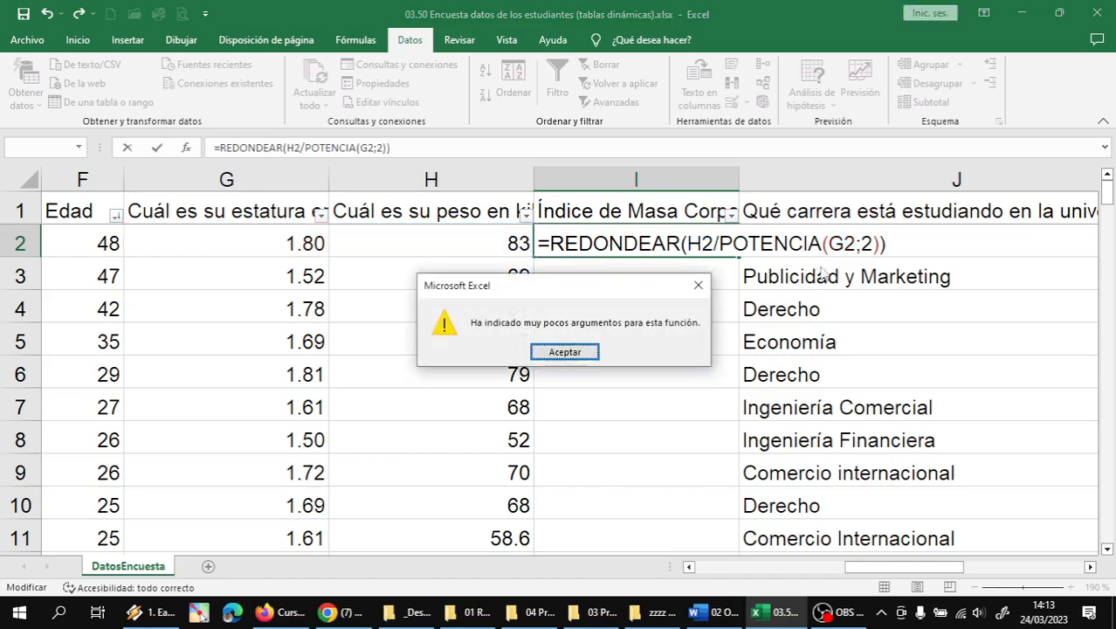
key(Return)
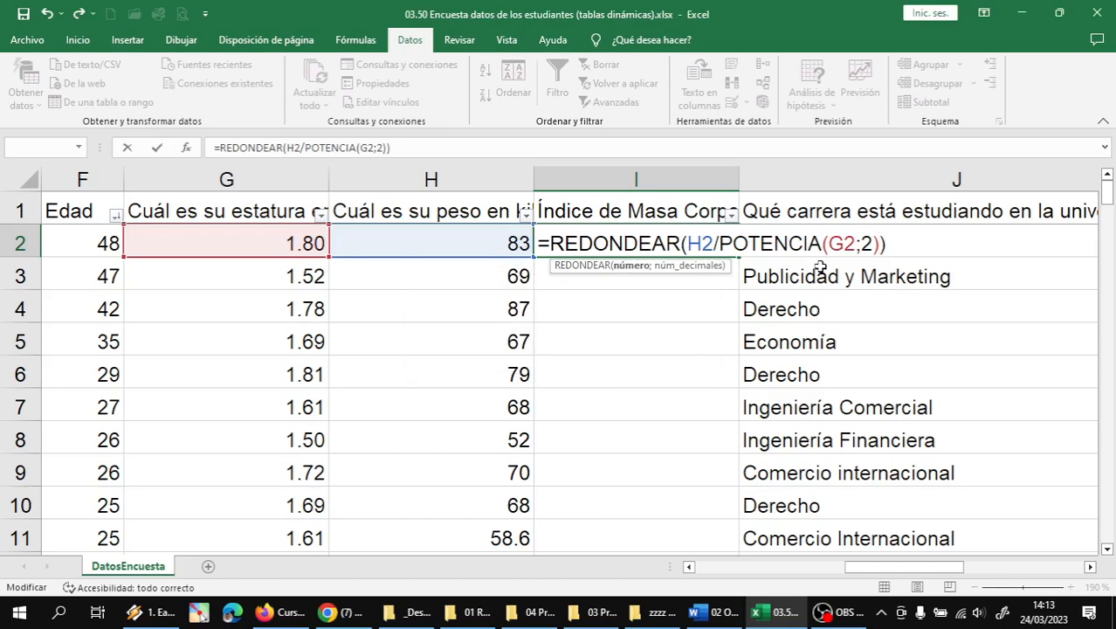
text(;)
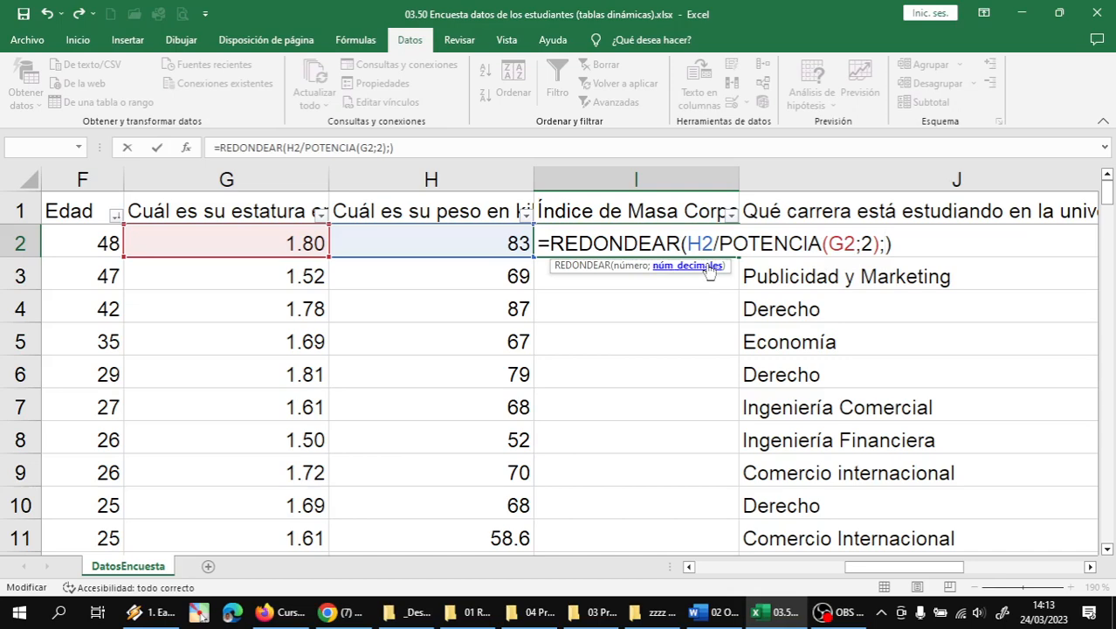
text(2)
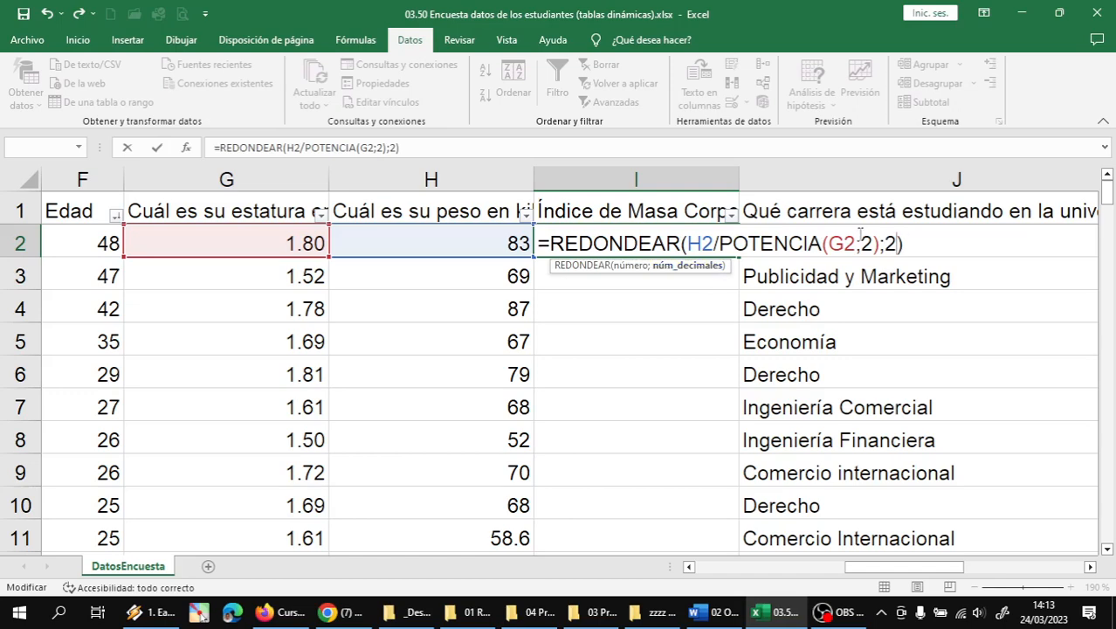
click(906, 236)
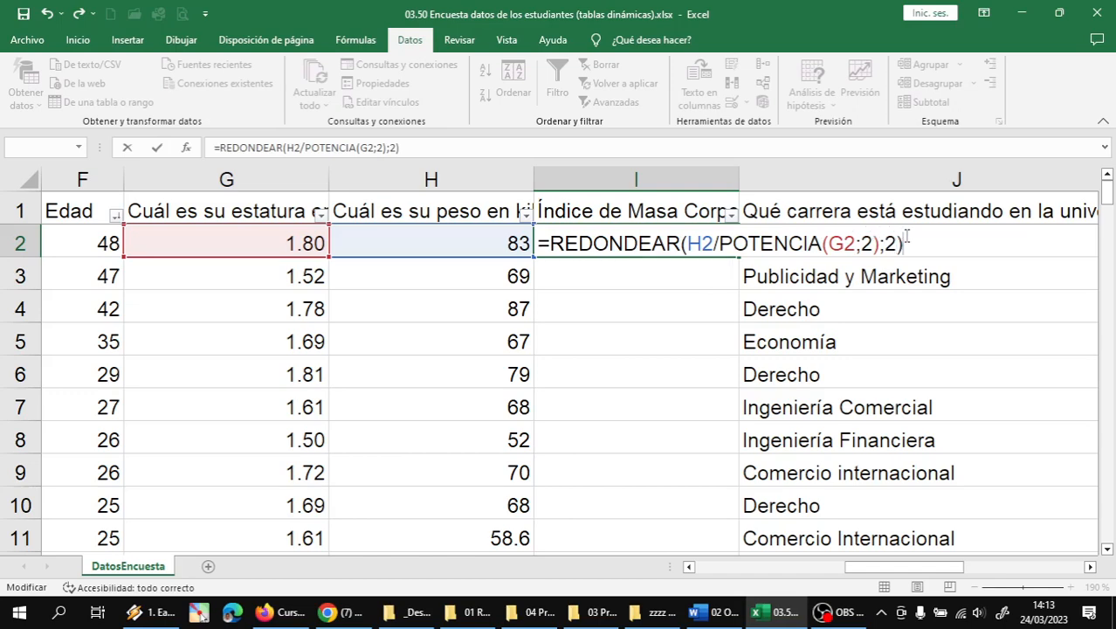
key(Return)
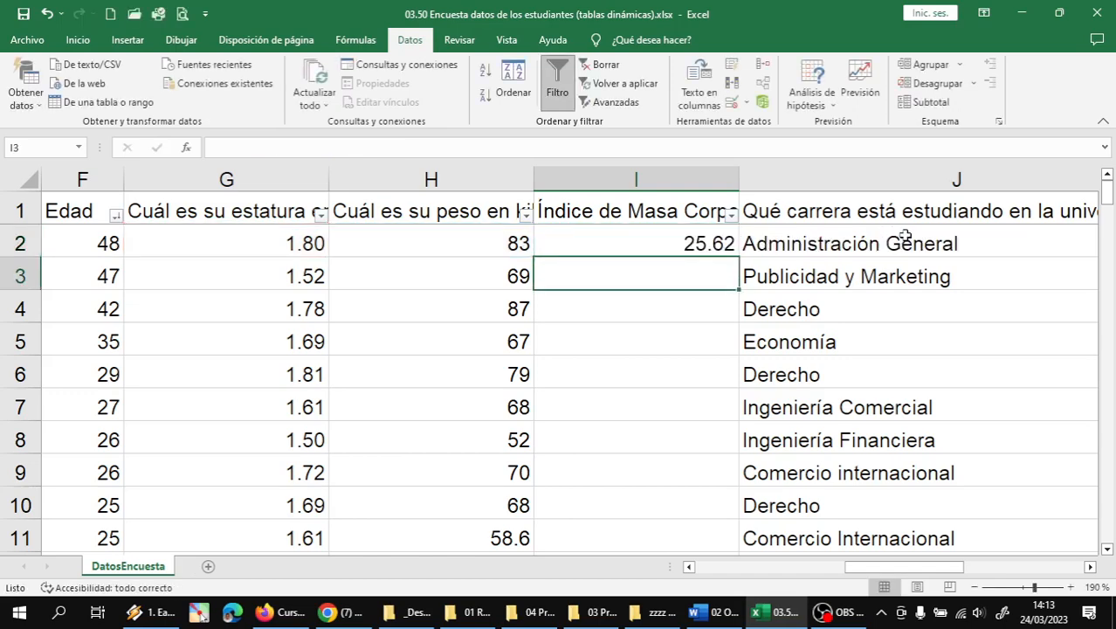
- Snip the I2 REDONDEAR formula area and send the screenshot to the INT.INFORMÁTICA_H WhatsApp group
click(700, 243)
double_click(700, 243)
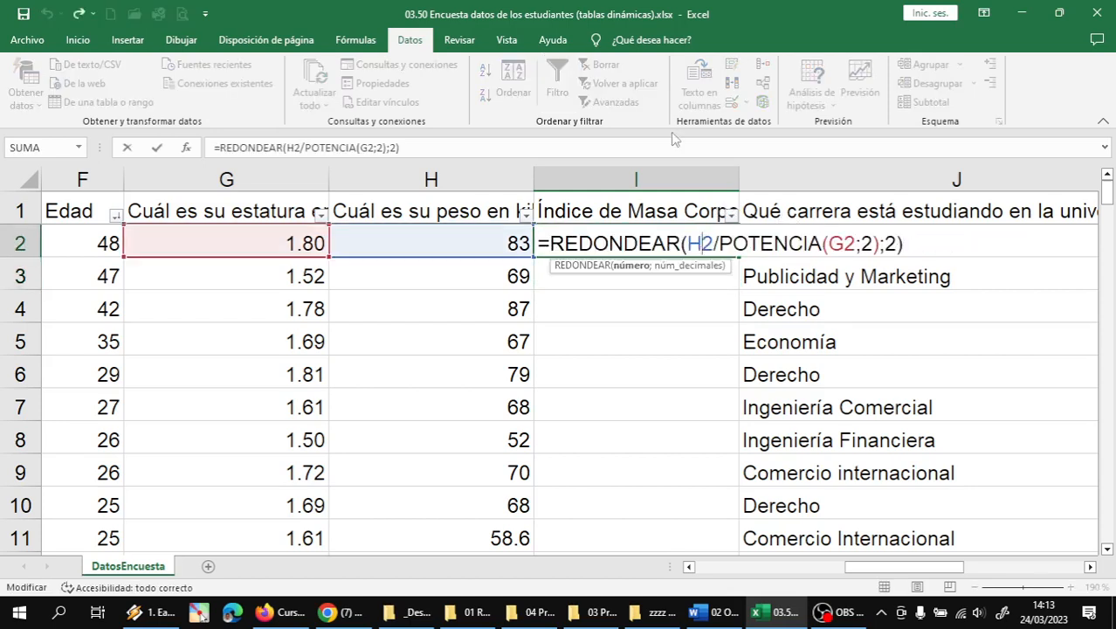
key(super+shift+s)
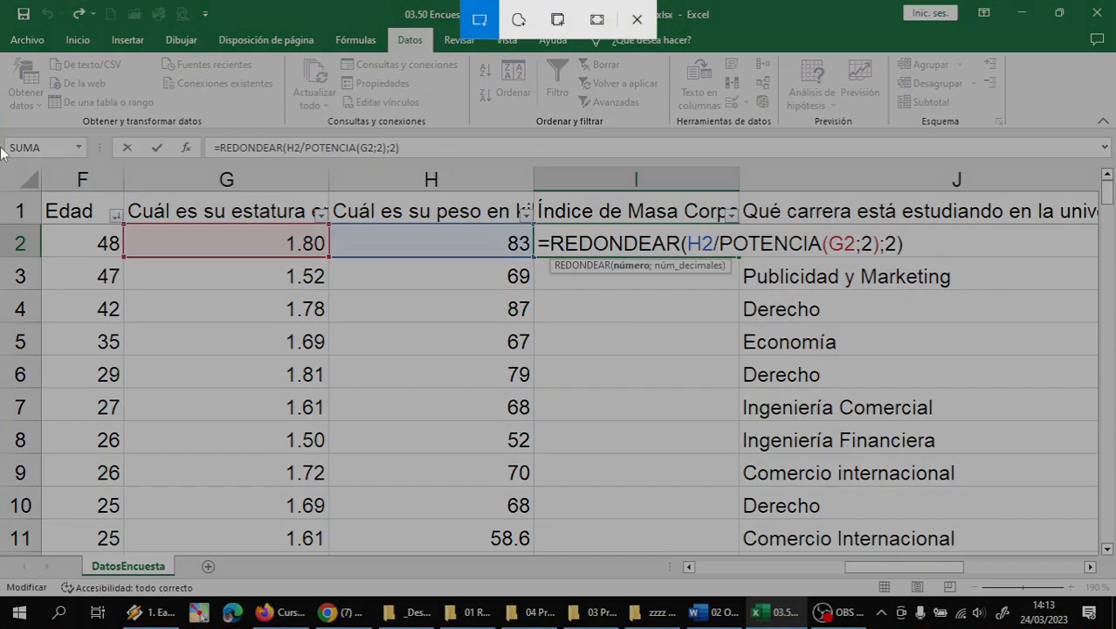
drag(0, 105, 1110, 353)
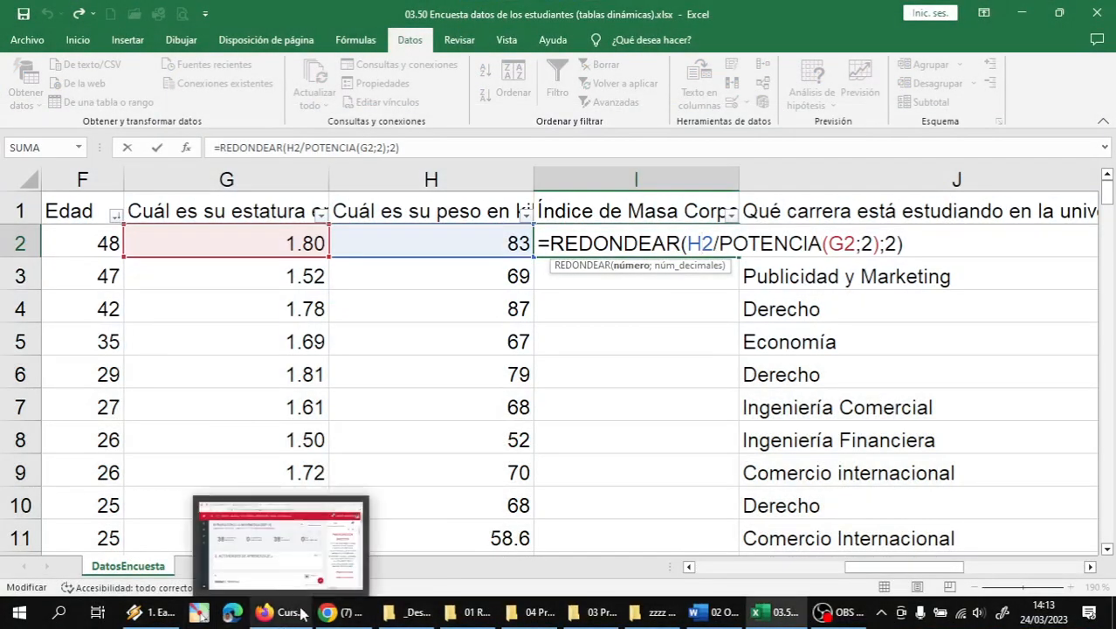
click(332, 614)
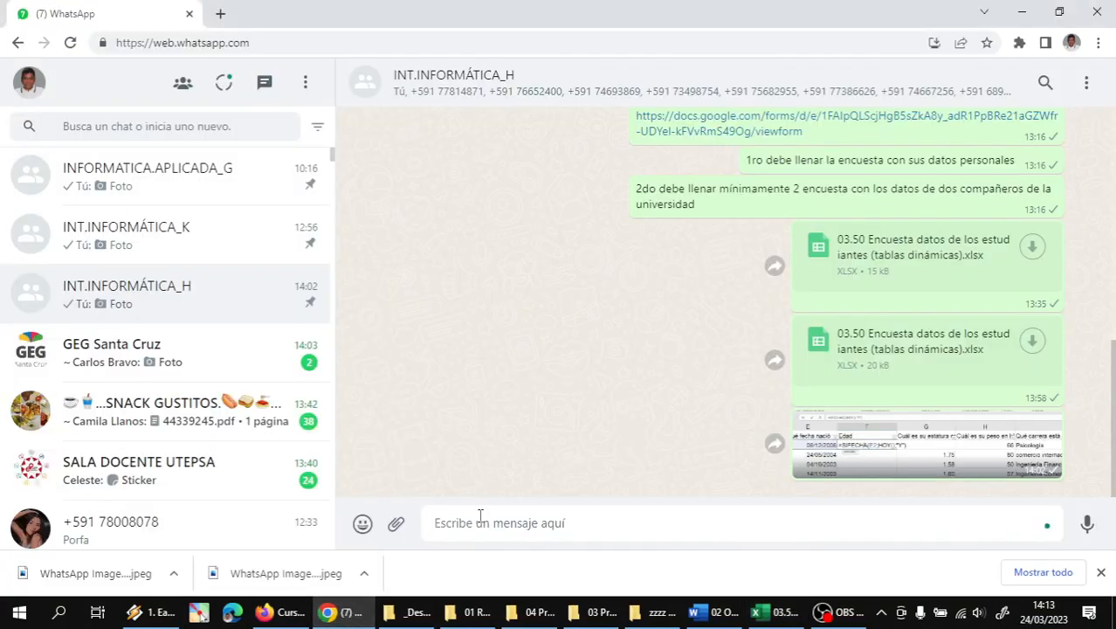
key(ctrl+v)
key(Return)
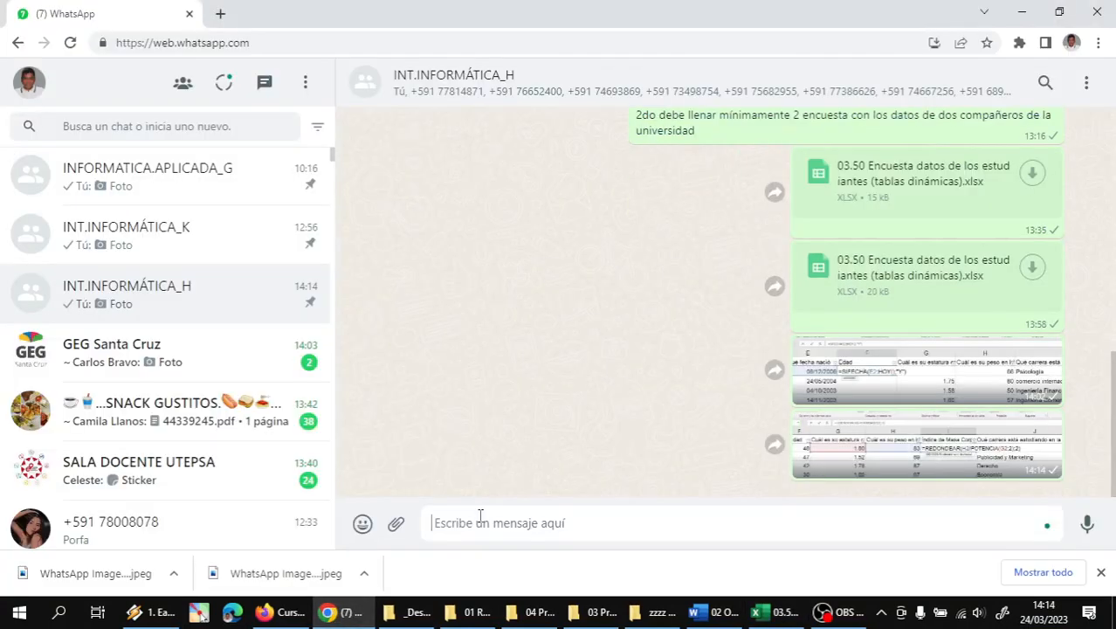
click(767, 612)
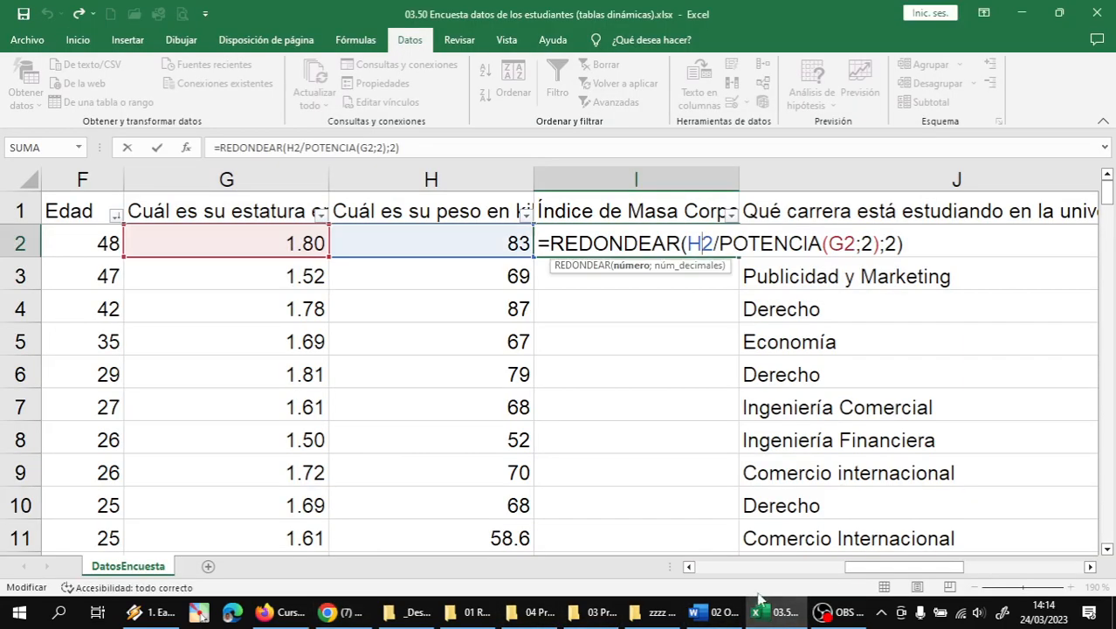
- Re-enter the rounded BMI formula in I2, still showing 25.62, while pausing the OBS recording
click(910, 248)
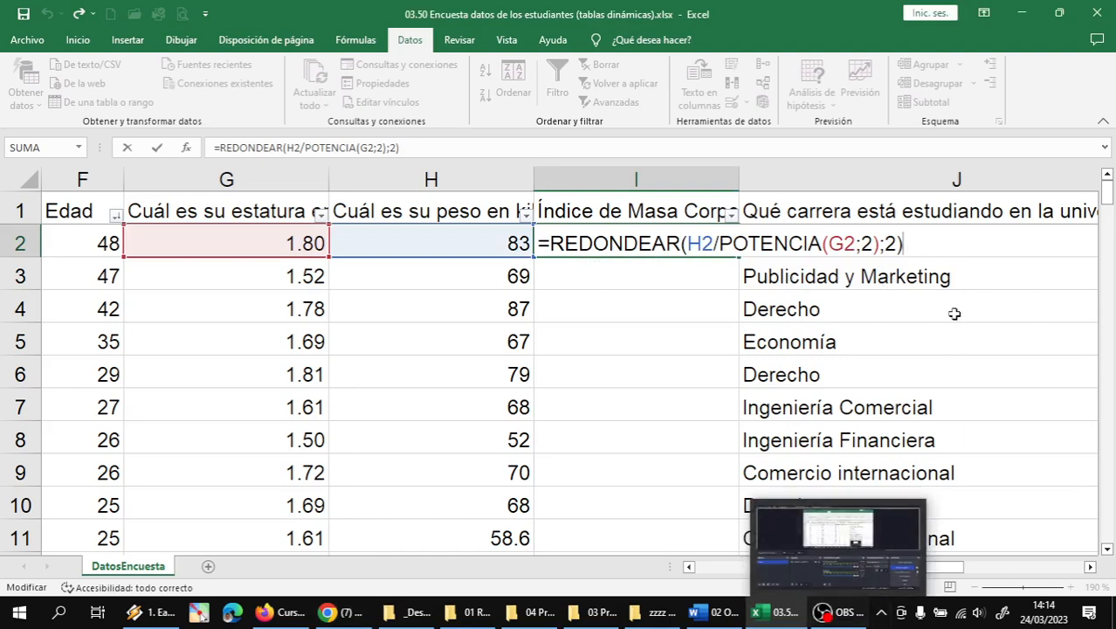
key(Return)
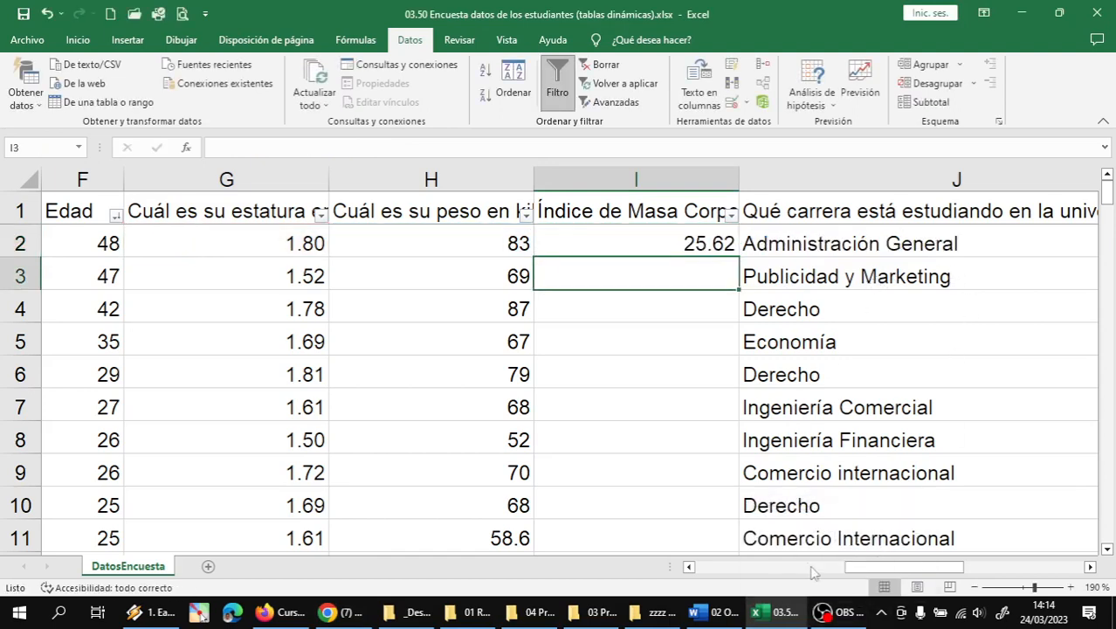
click(834, 611)
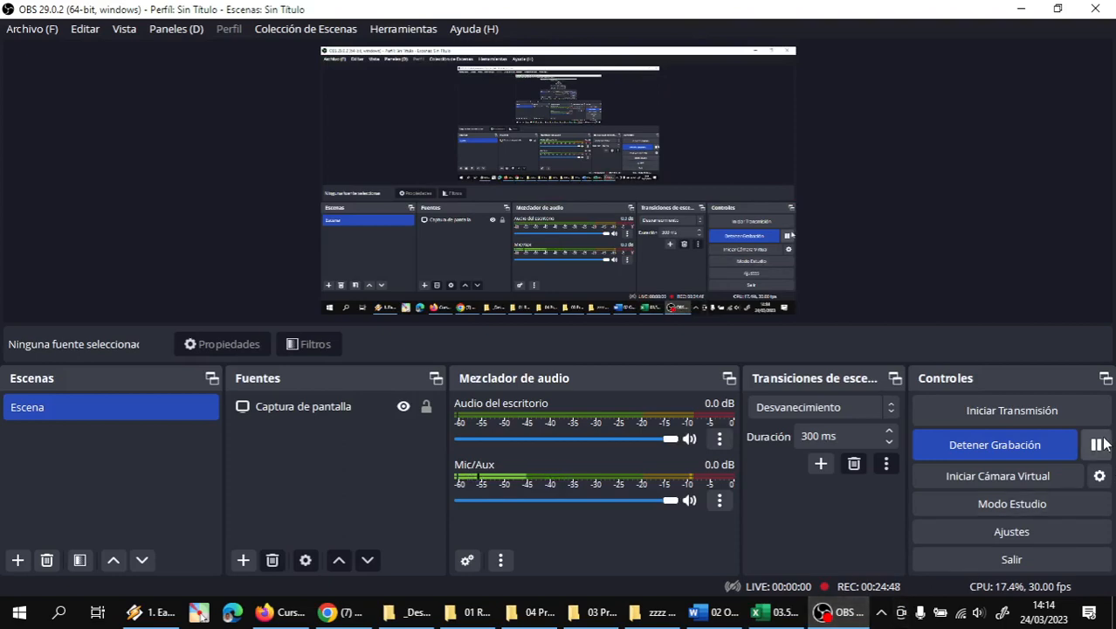
click(1095, 444)
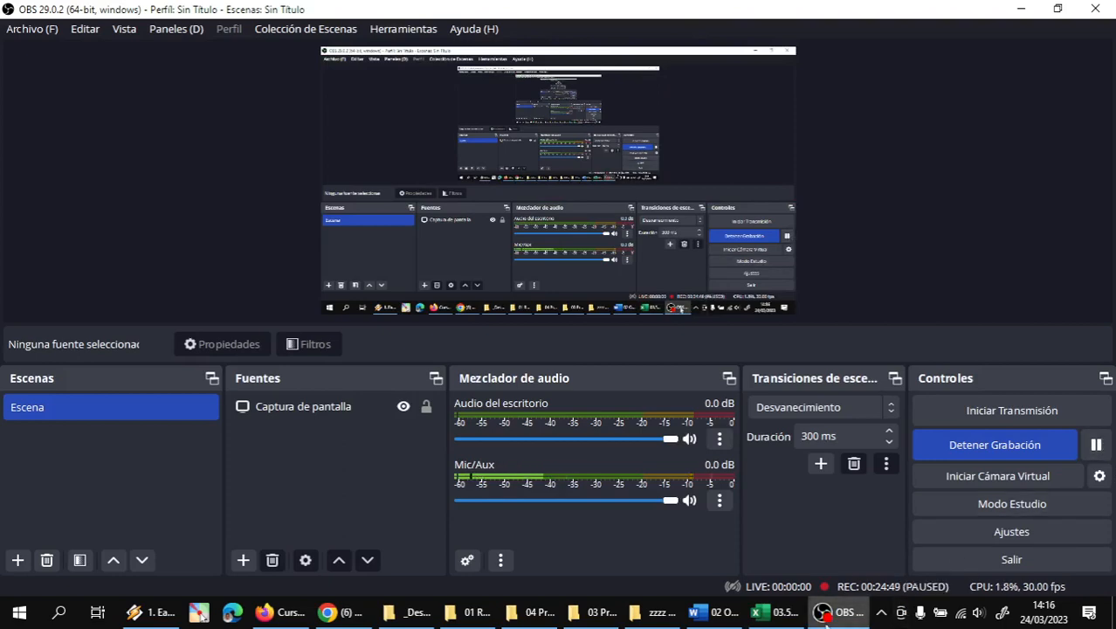
click(768, 611)
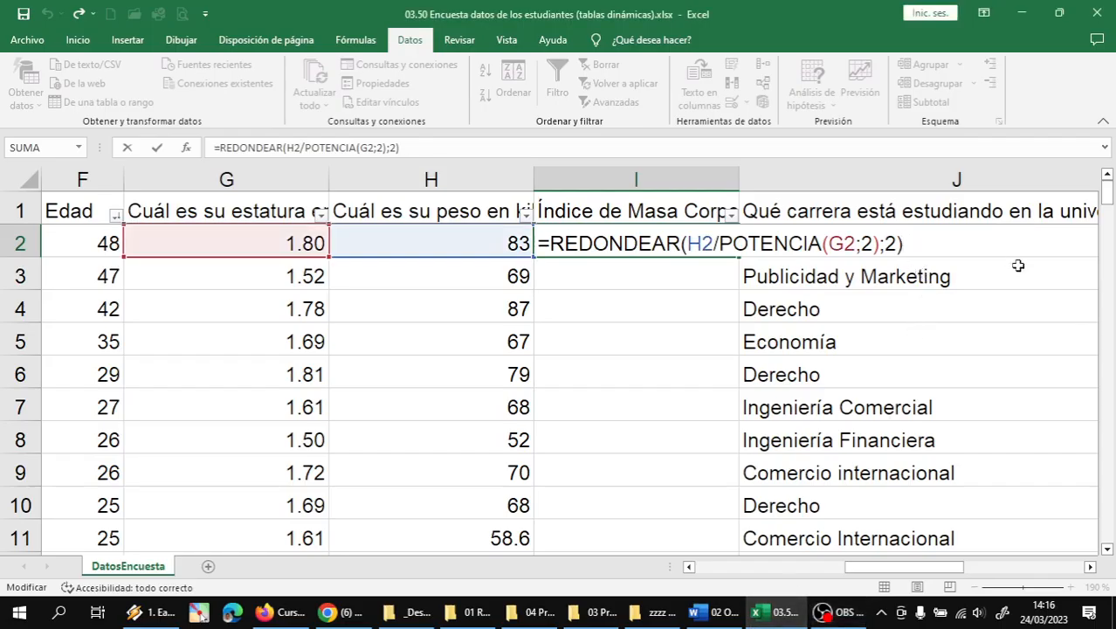
key(Return)
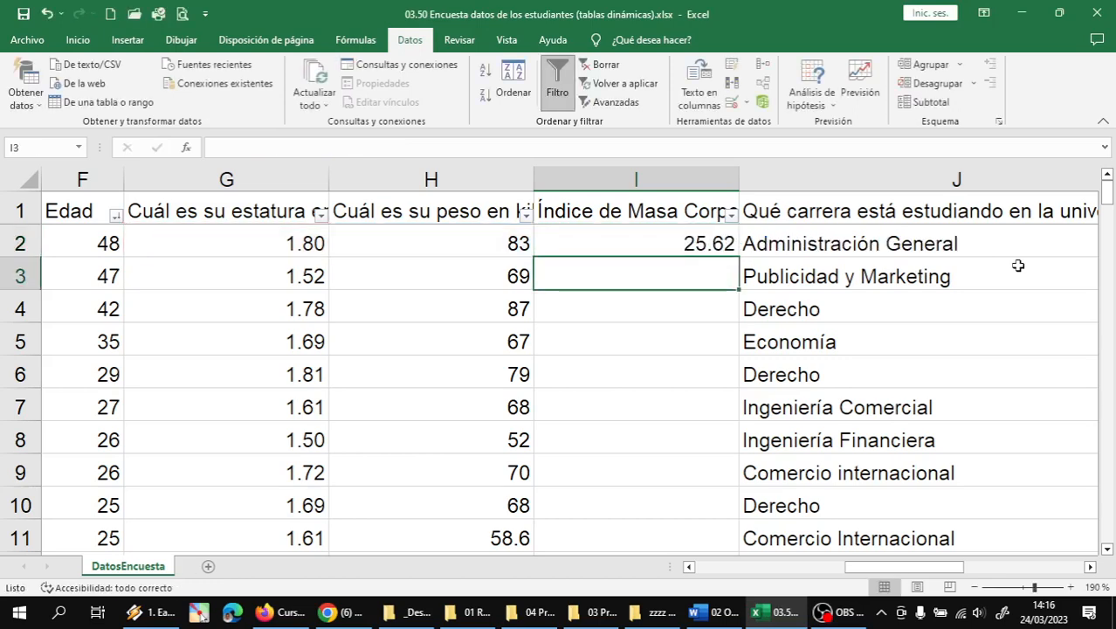
click(708, 243)
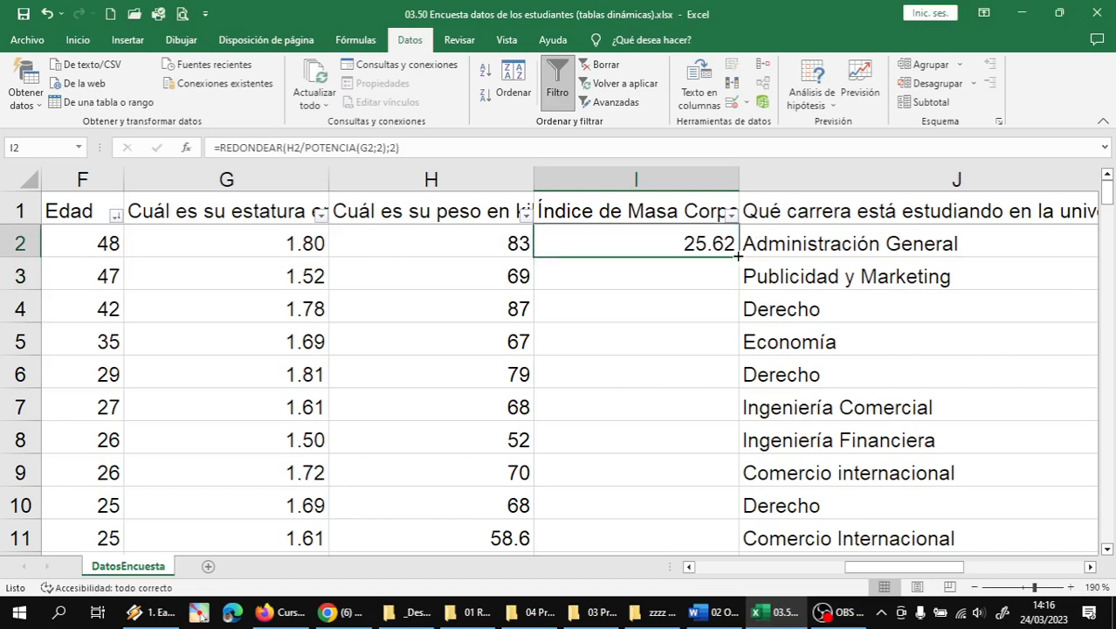
- Fill the REDONDEAR BMI formula down column I and spot-check rows 5, 20, 31, 42 and 61
double_click(738, 255)
click(700, 351)
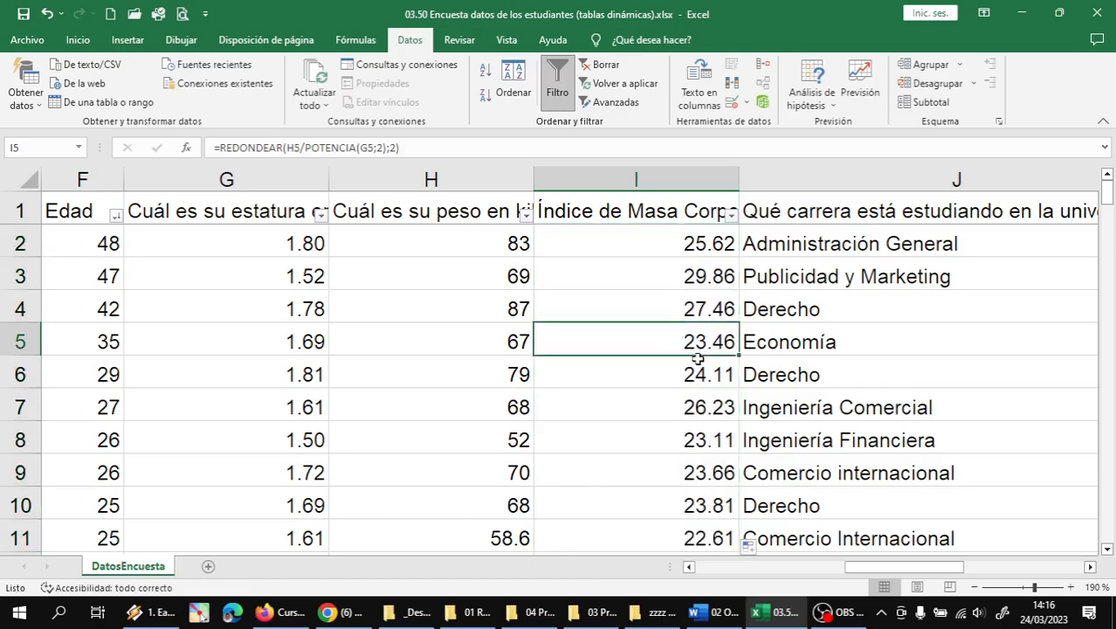
scroll(698, 358, down, 4)
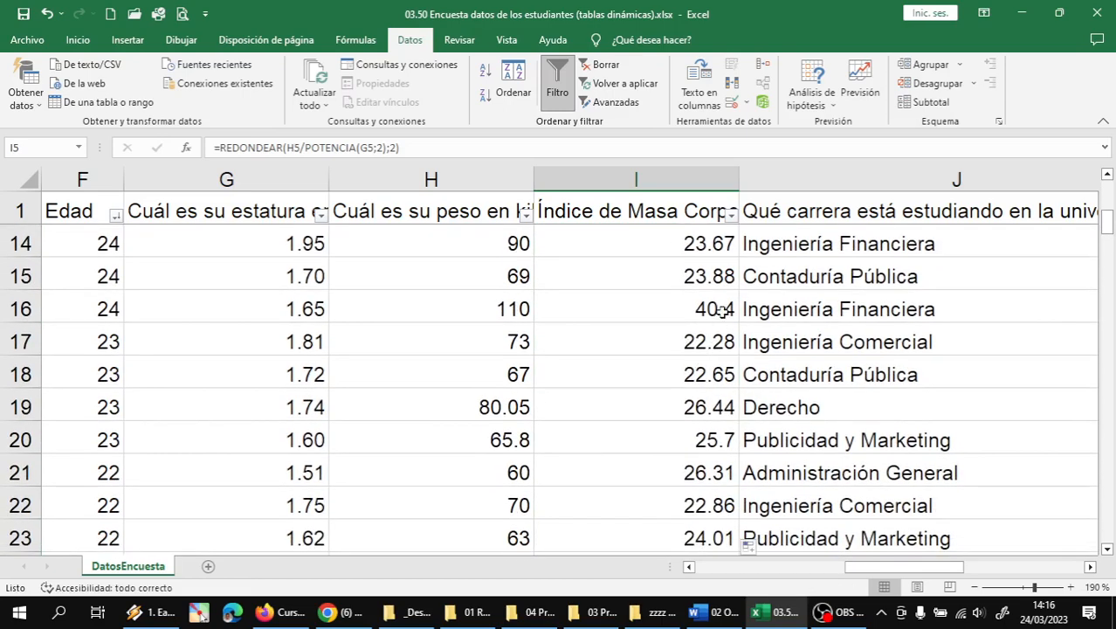
click(722, 311)
scroll(723, 367, down, 1)
click(725, 342)
scroll(729, 350, down, 1)
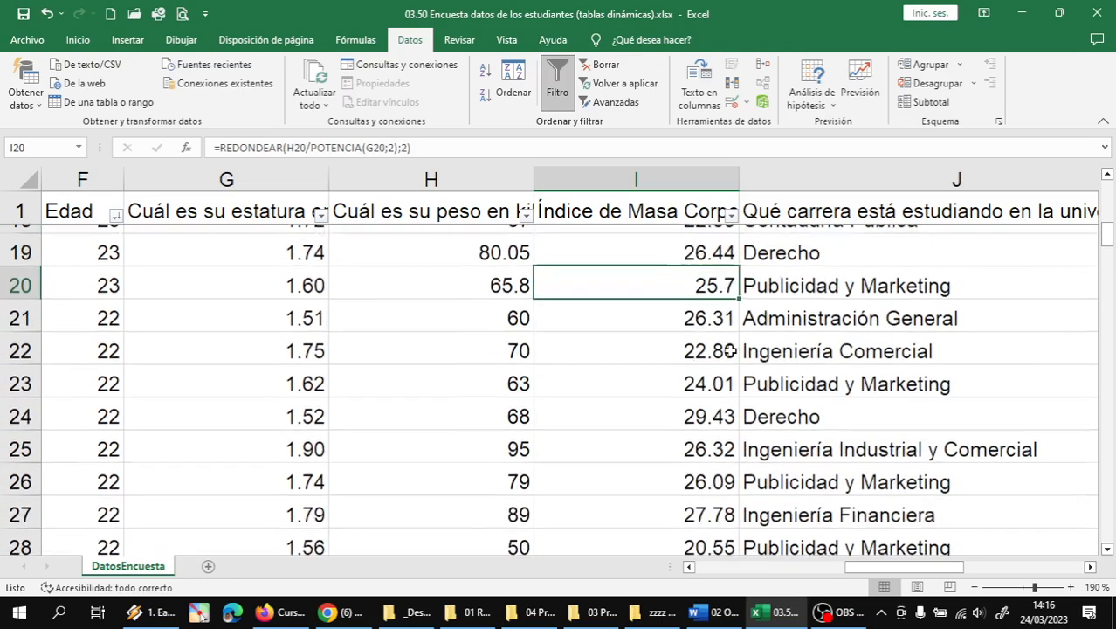
scroll(729, 350, down, 3)
click(728, 309)
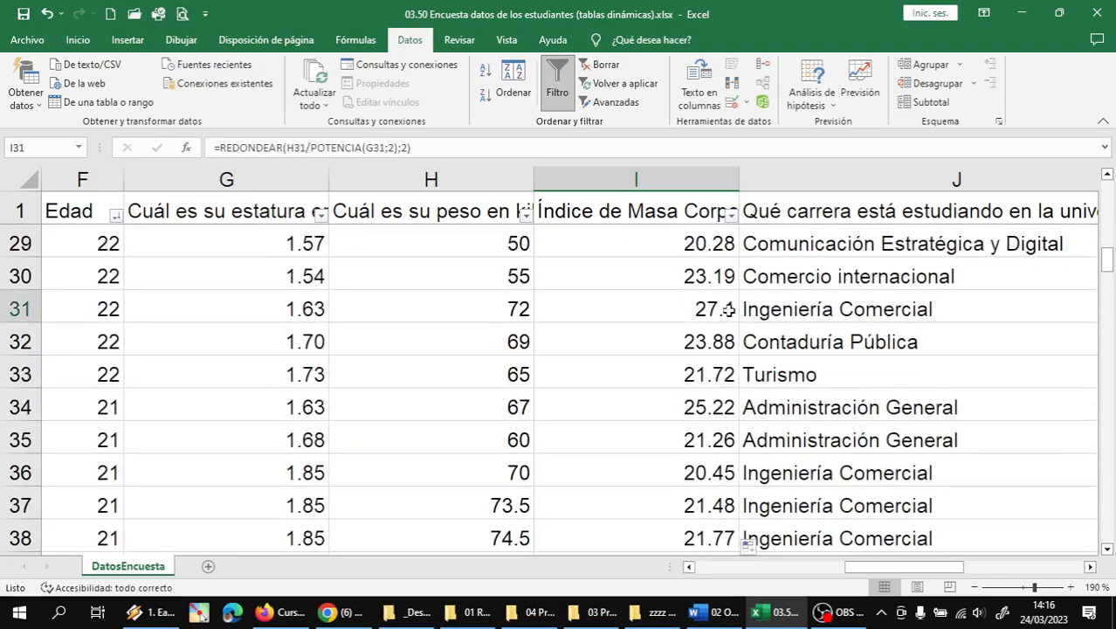
scroll(728, 309, down, 4)
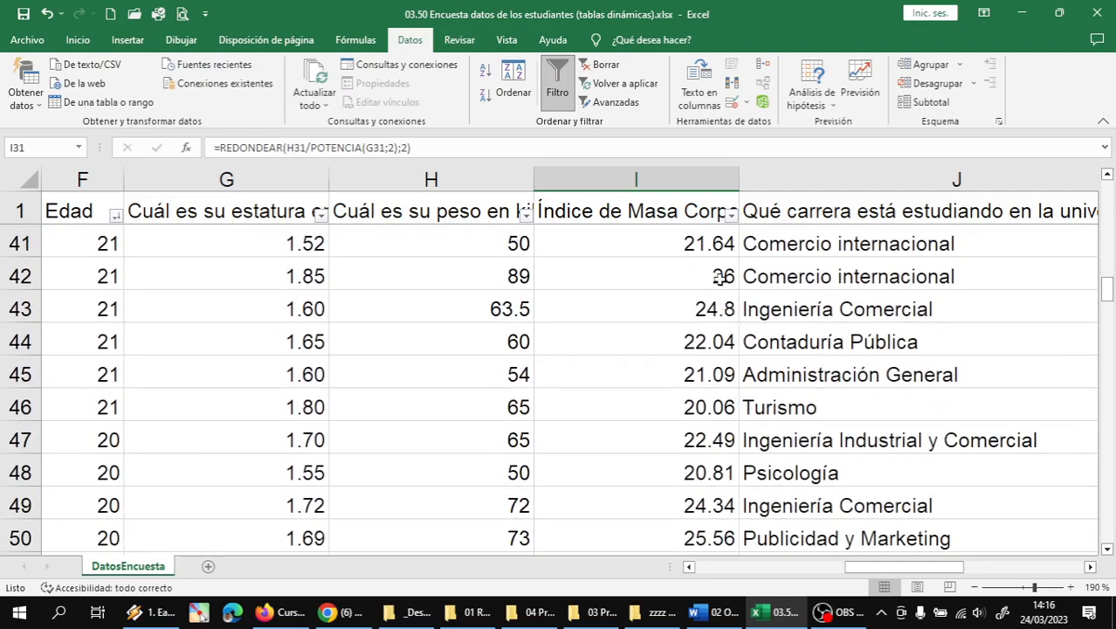
click(721, 277)
scroll(721, 330, down, 4)
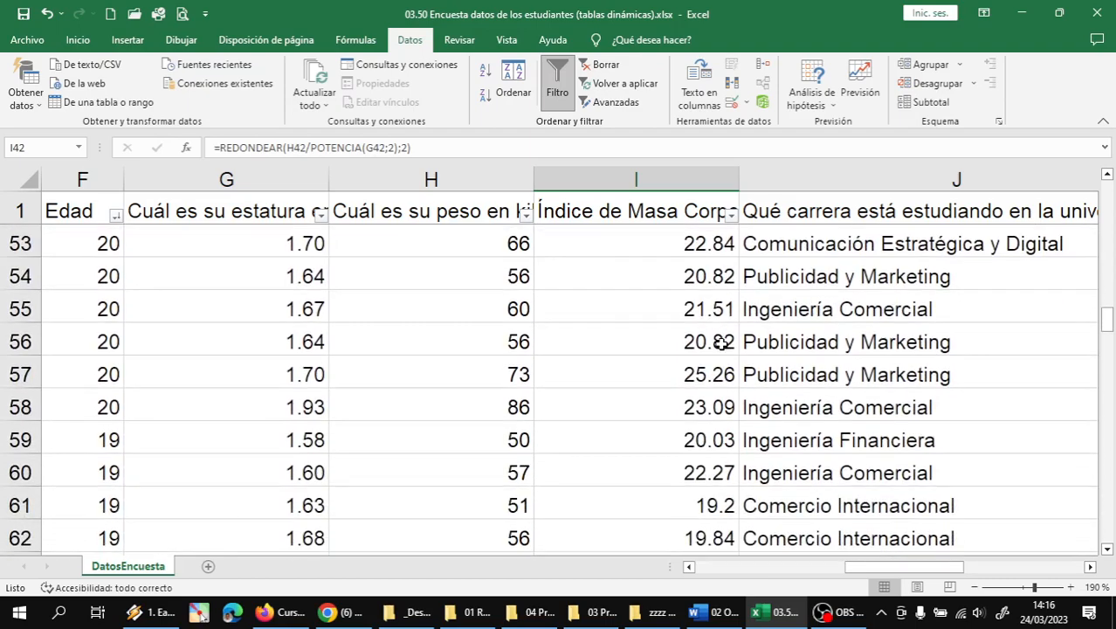
scroll(721, 343, down, 2)
click(721, 313)
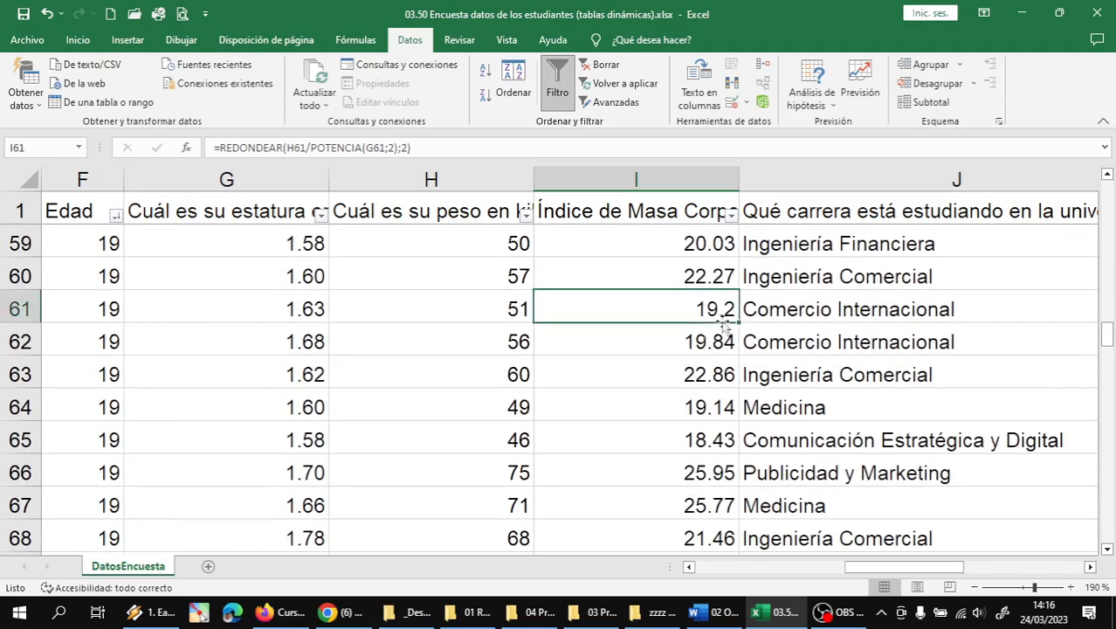
- Select column I's BMI values from I2 down to row 146
key(ctrl+Up)
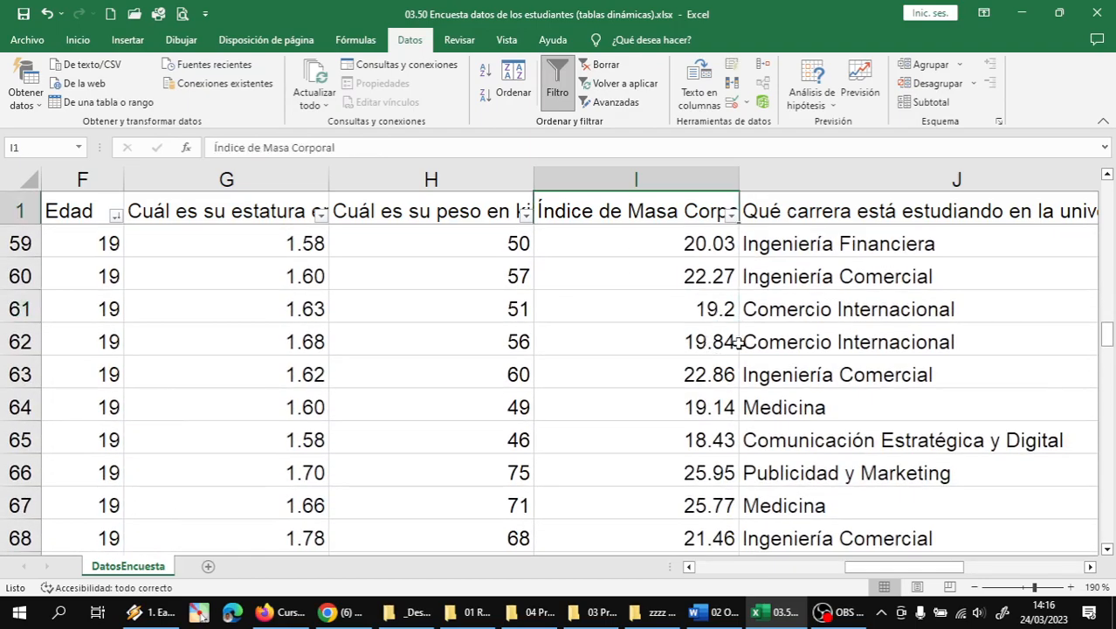
key(Down)
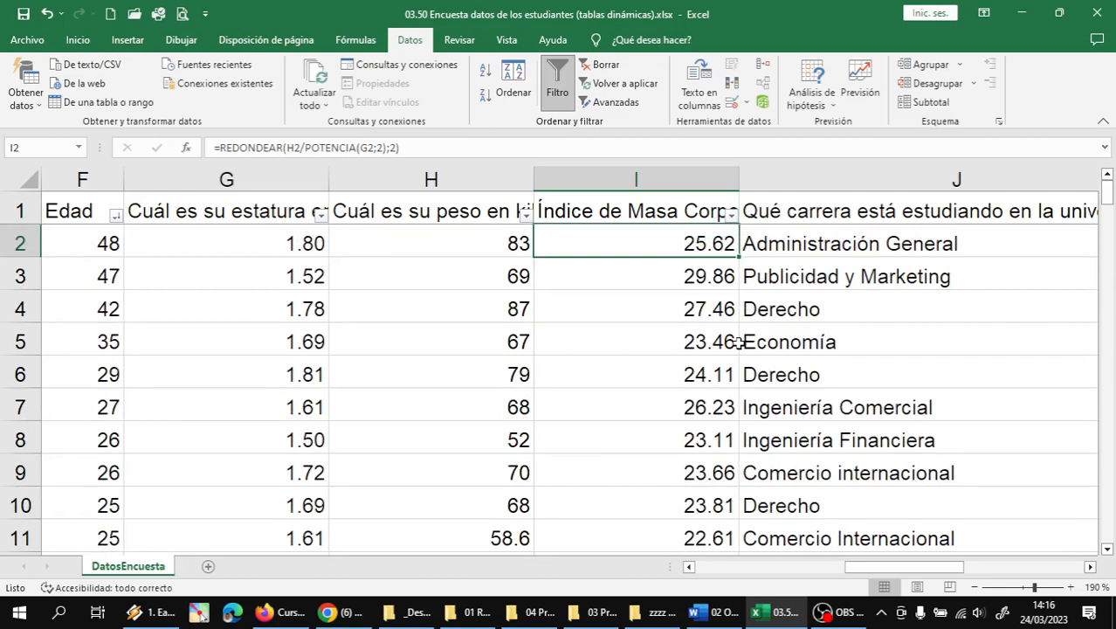
key(Up)
key(Down)
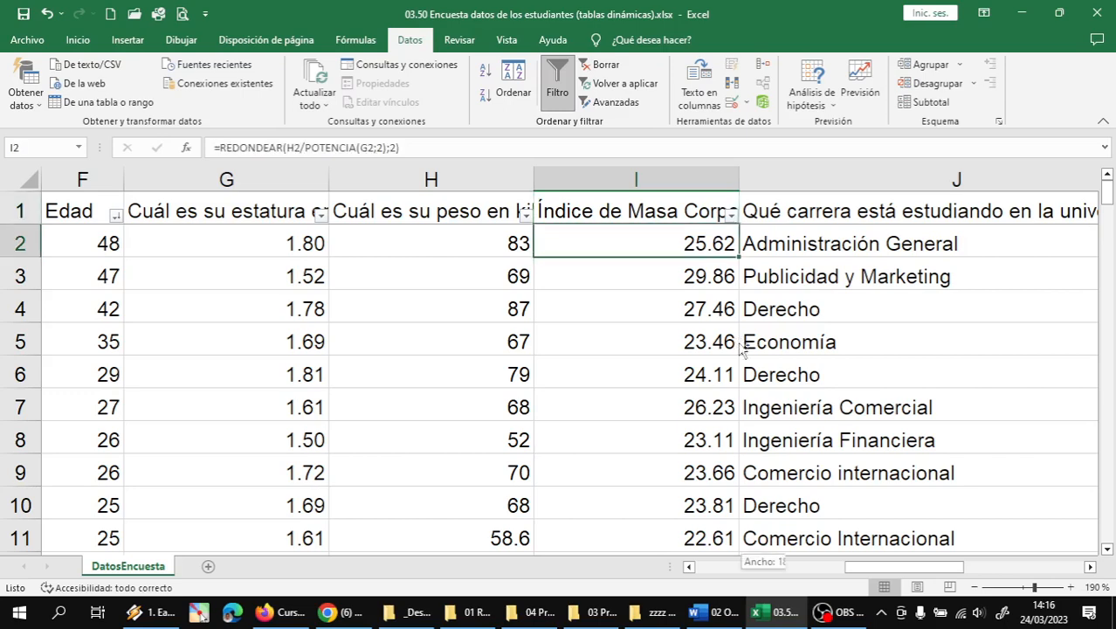
key(ctrl+shift+Down)
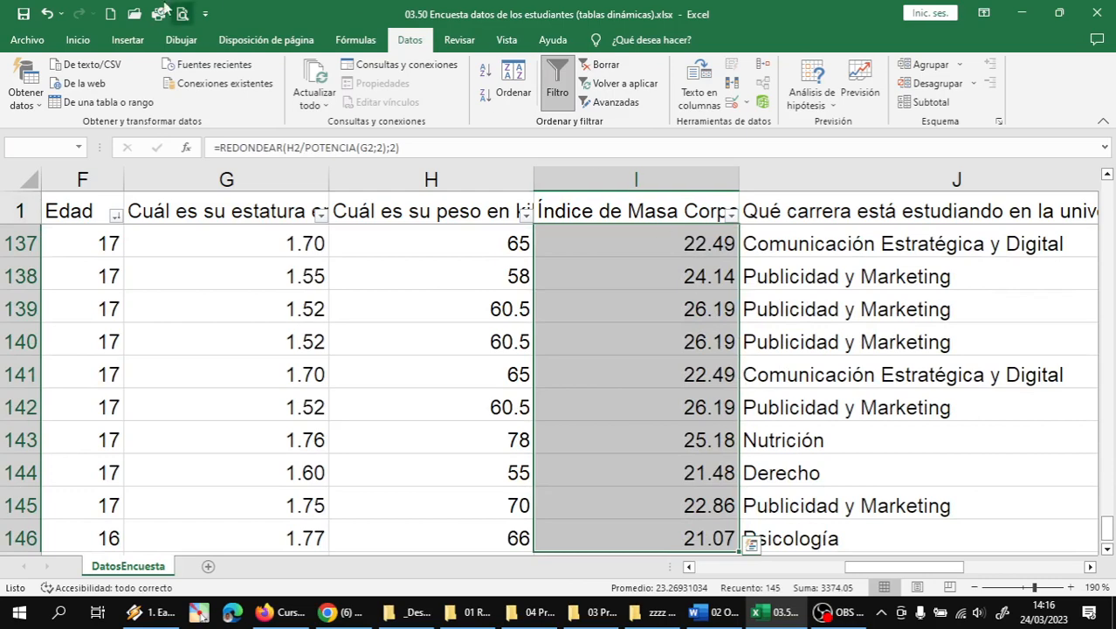
- Give the BMI values a fixed two-decimal format using Aumentar then Disminuir decimales
click(77, 40)
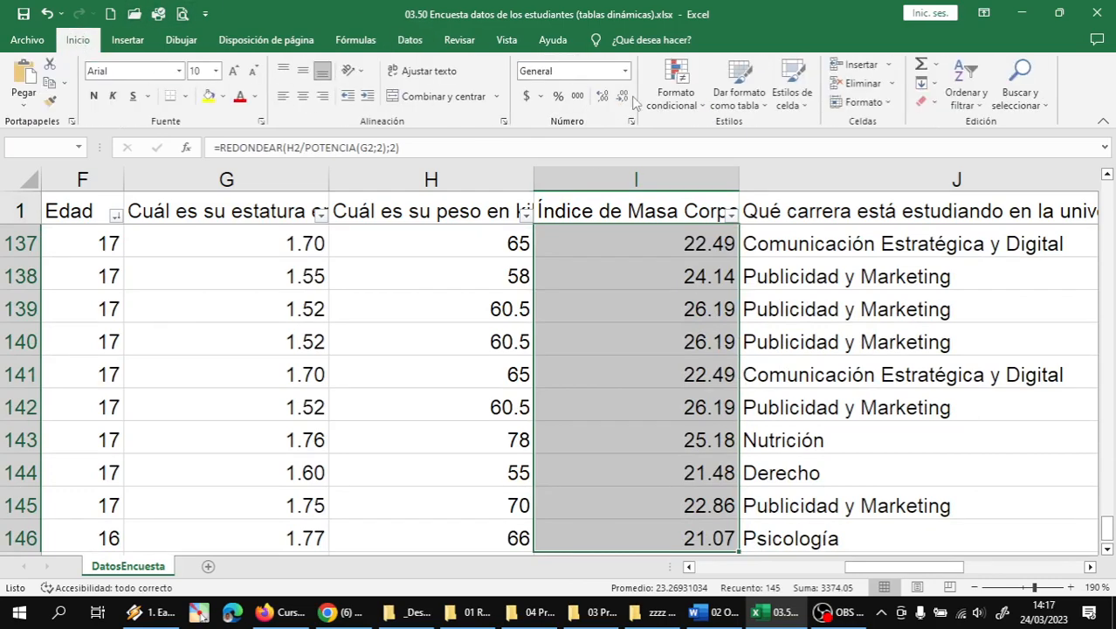
click(604, 96)
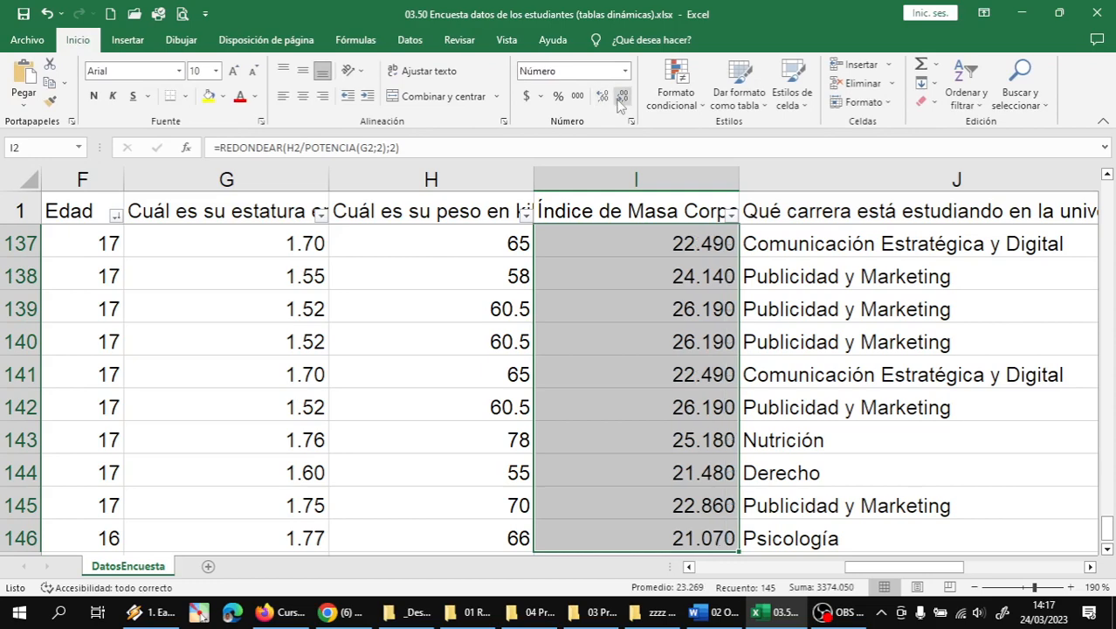
click(621, 98)
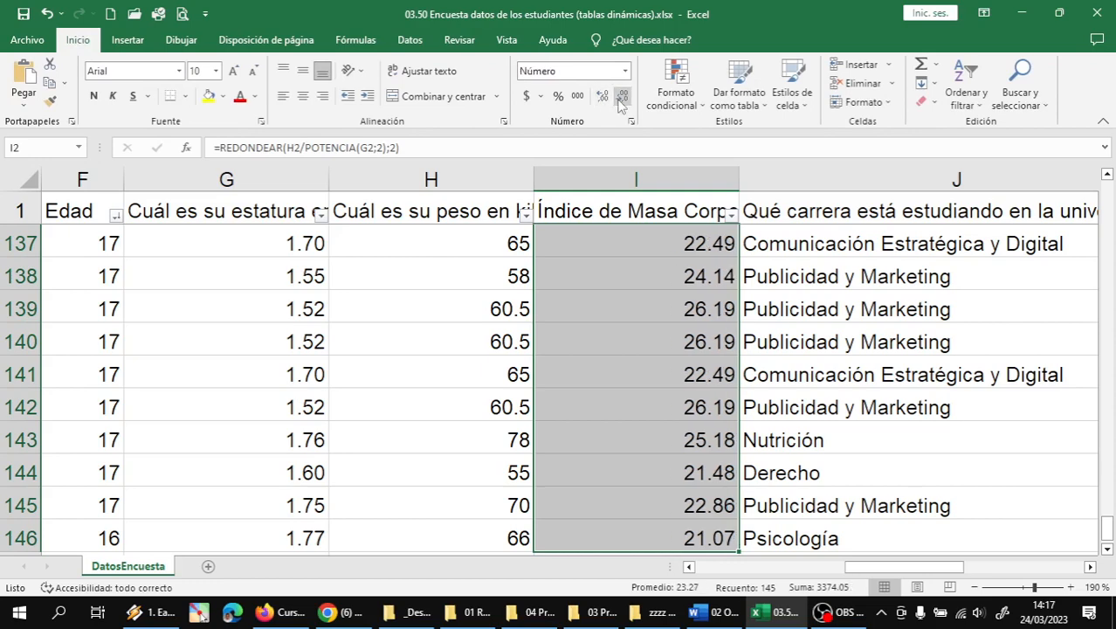
- Review the two-decimal index values down the survey, such as 40.40 in row 16
click(699, 332)
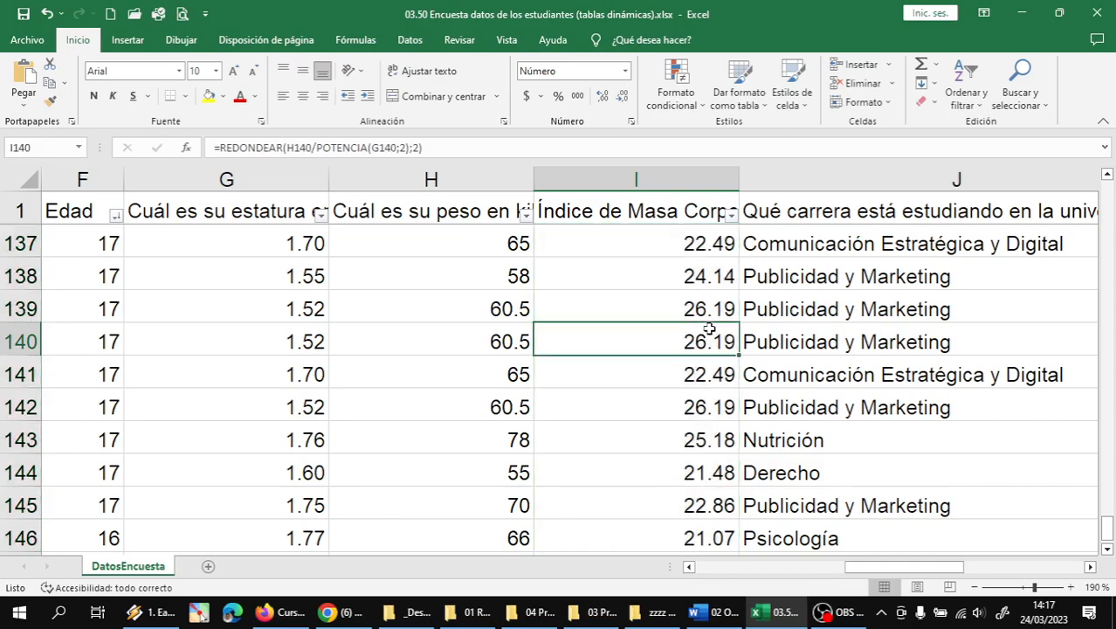
scroll(714, 322, down, 2)
scroll(714, 321, up, 14)
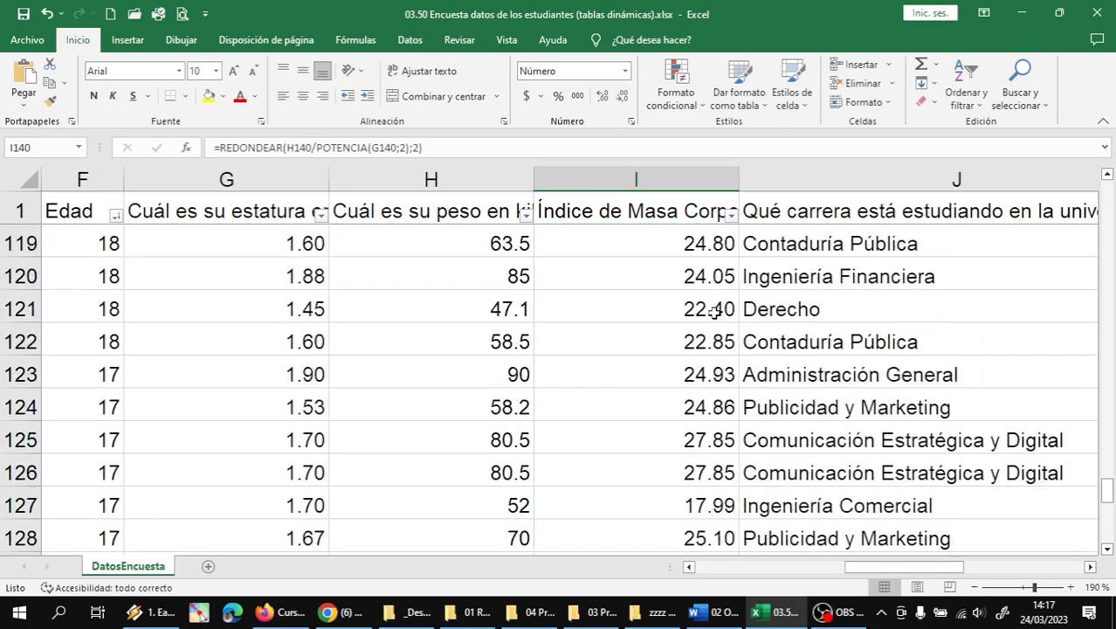
scroll(812, 342, up, 5)
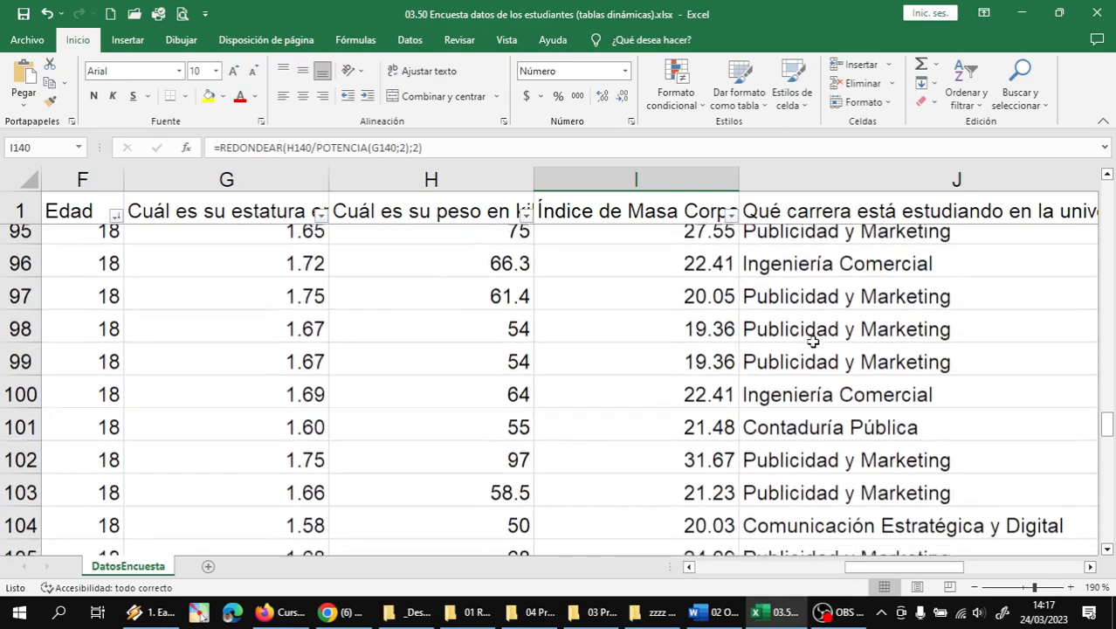
scroll(812, 341, up, 15)
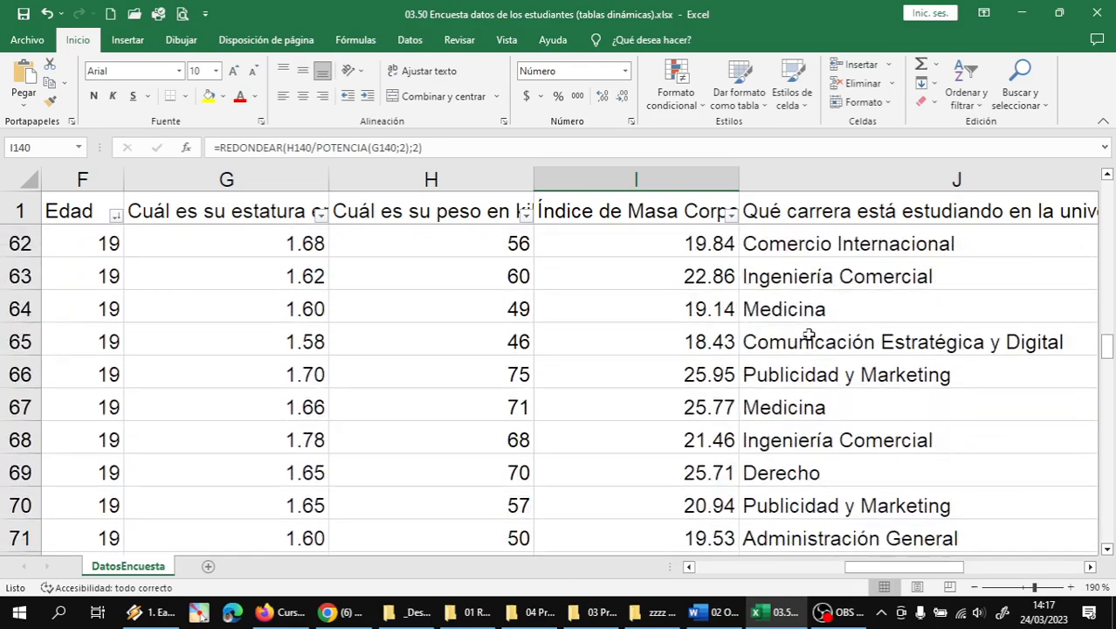
scroll(795, 327, up, 9)
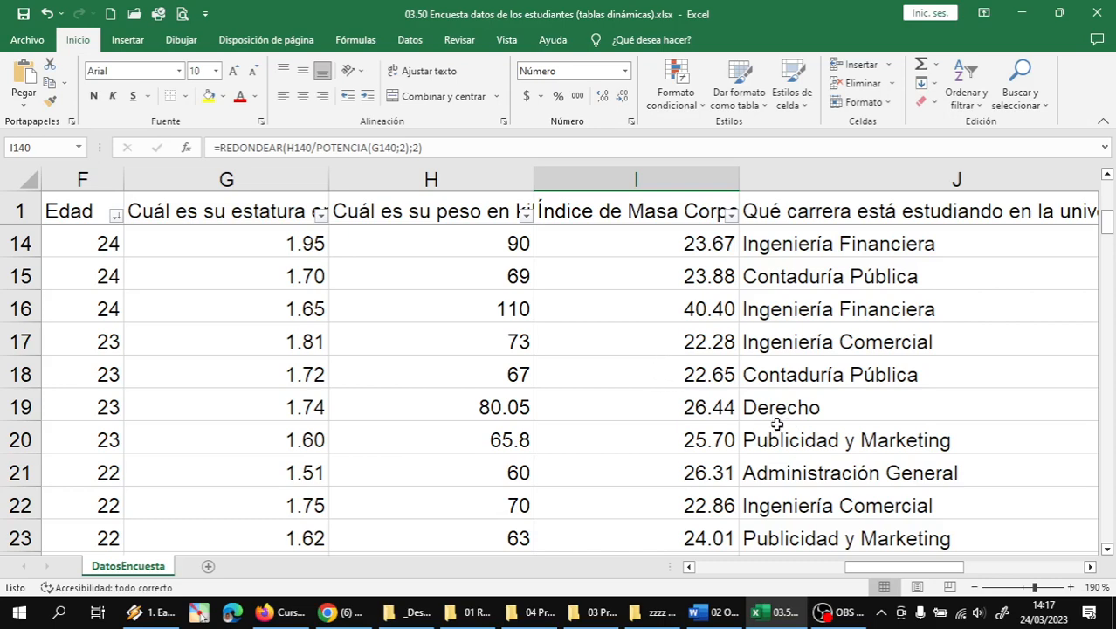
click(704, 309)
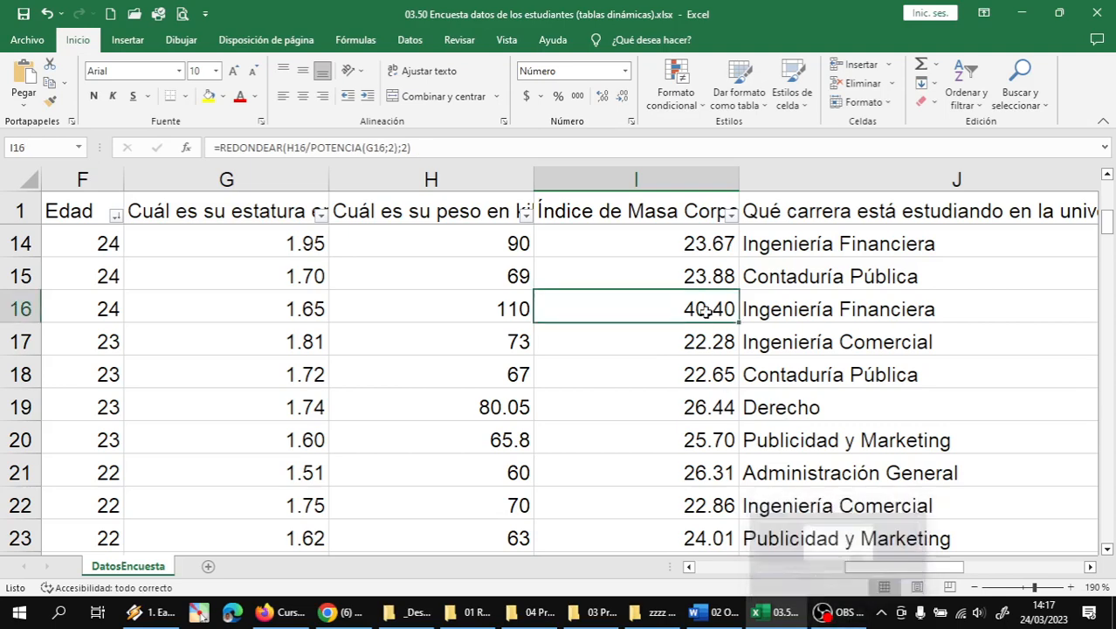
key(ctrl+Up)
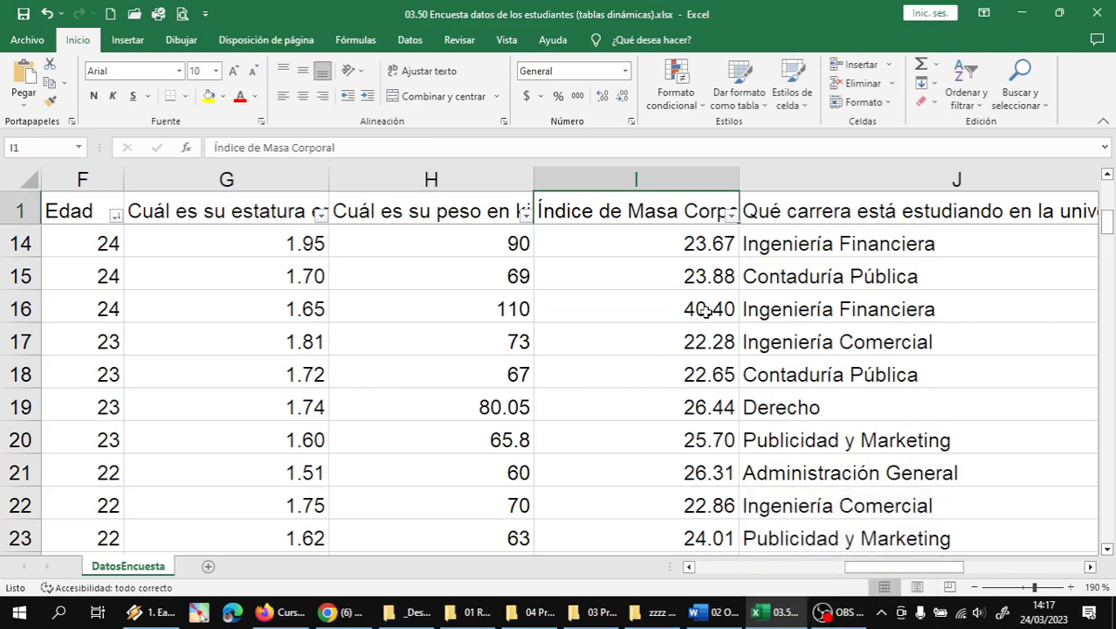
key(Down)
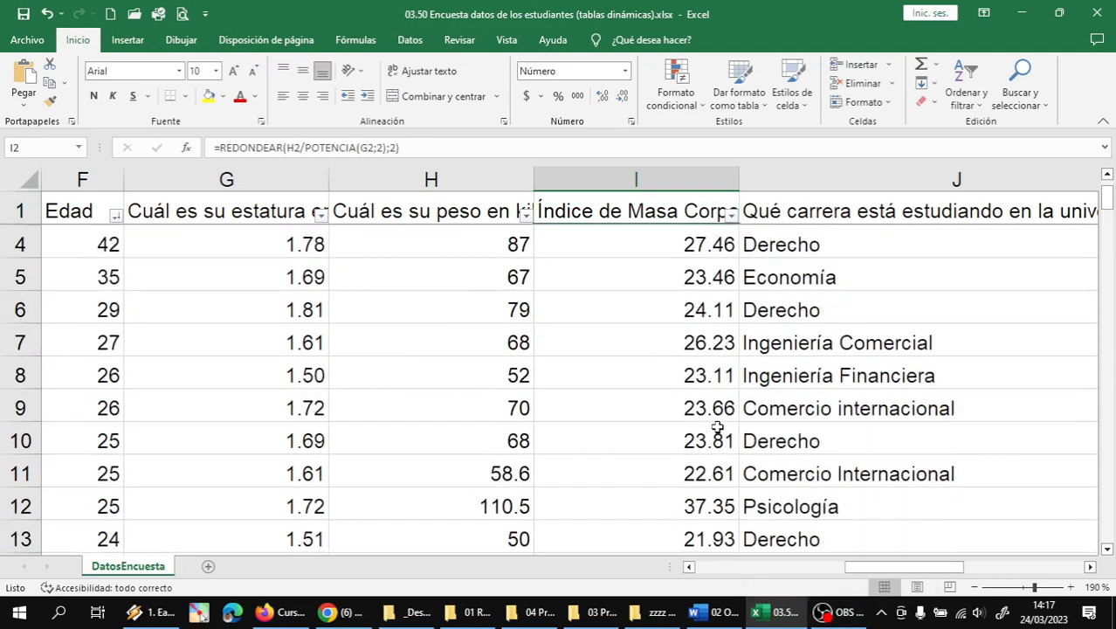
- Pause the screen recording and select the whole Edad column
click(834, 613)
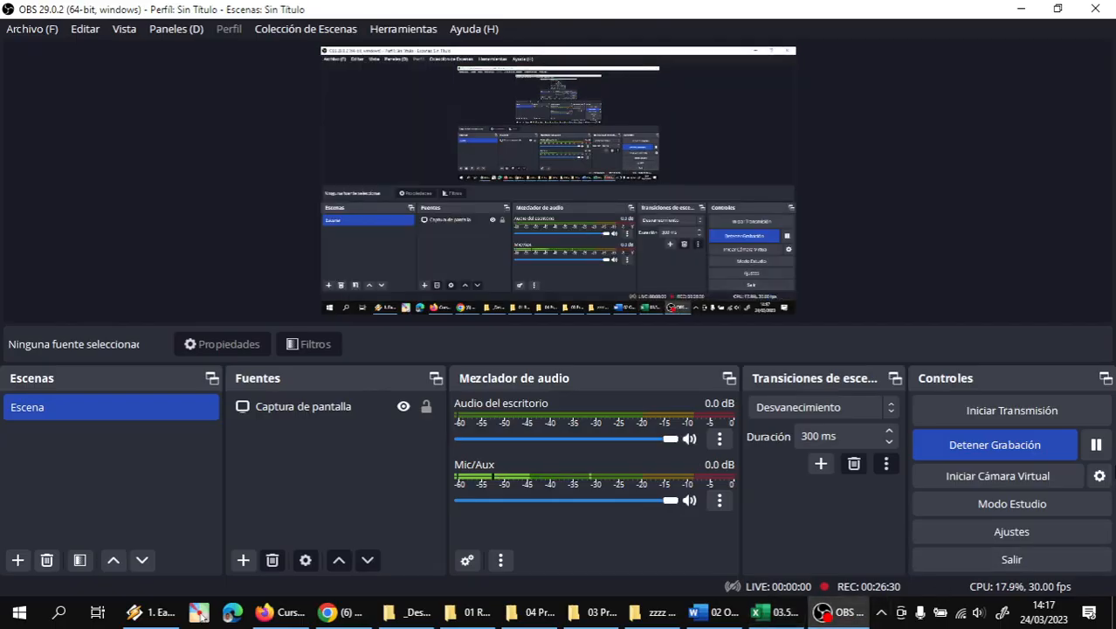
click(1096, 444)
key(alt+Tab)
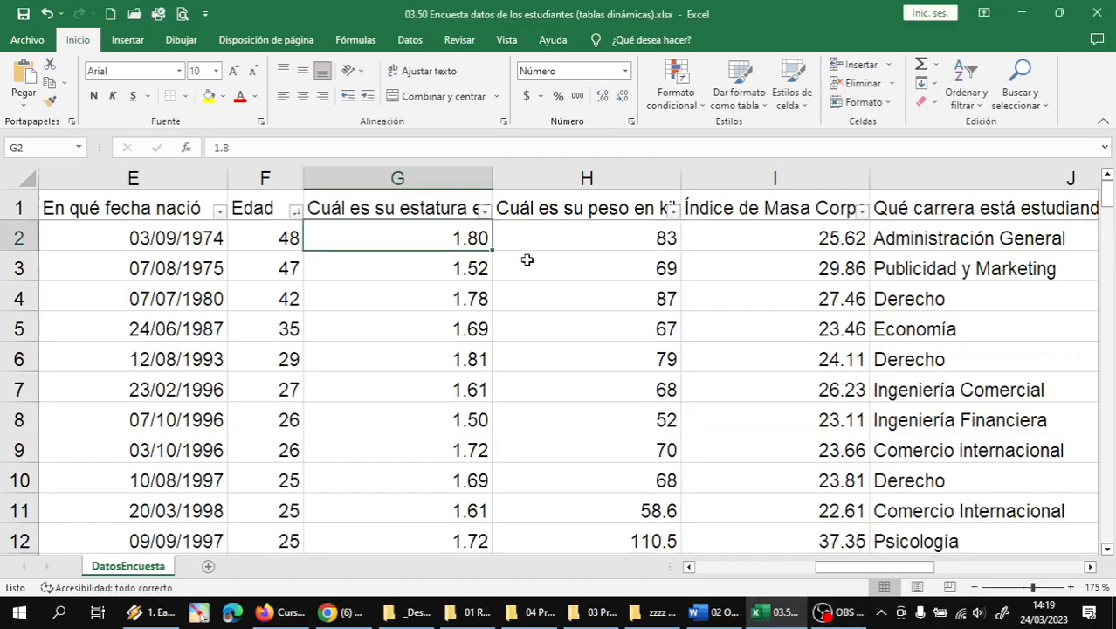
click(267, 178)
- Insert a blank column before the heights headed 'Etapa de la vida' and widen it
click(349, 173)
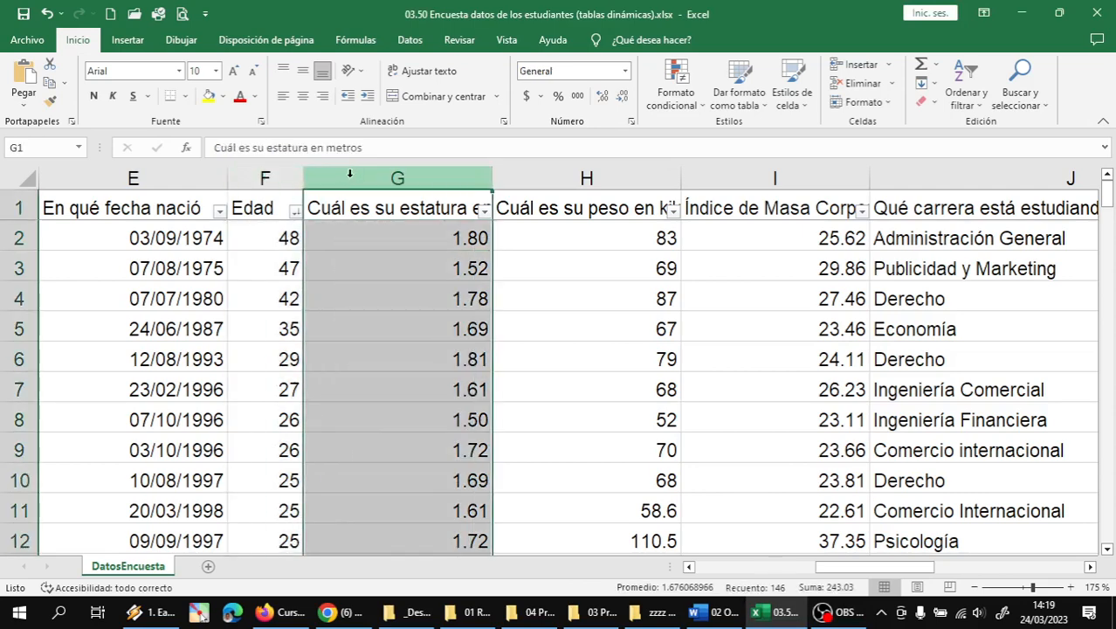
right_click(350, 174)
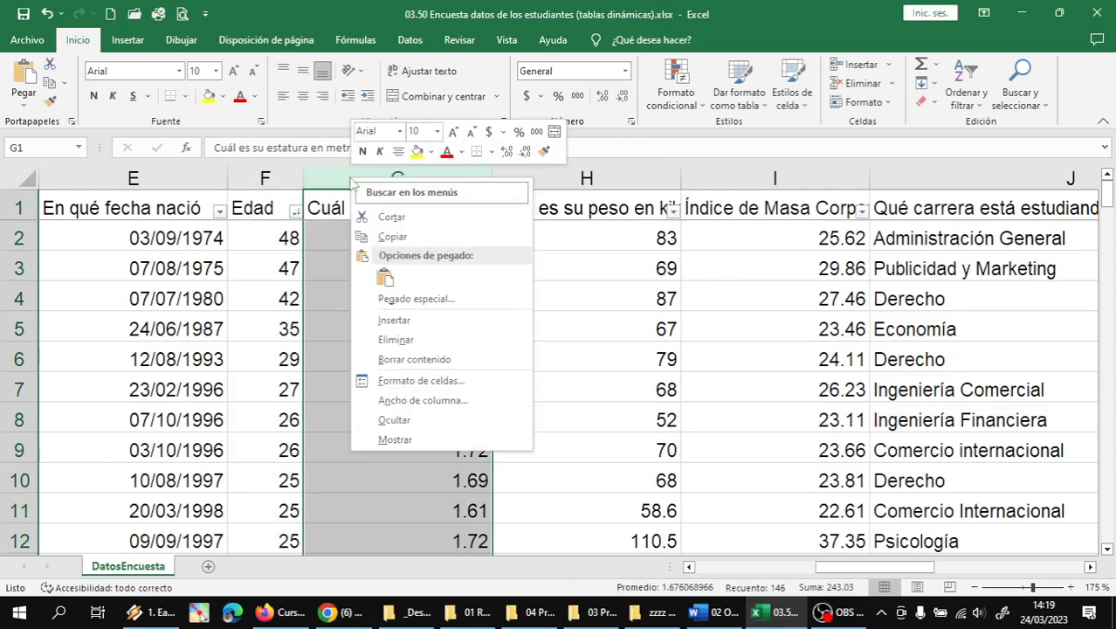
click(401, 323)
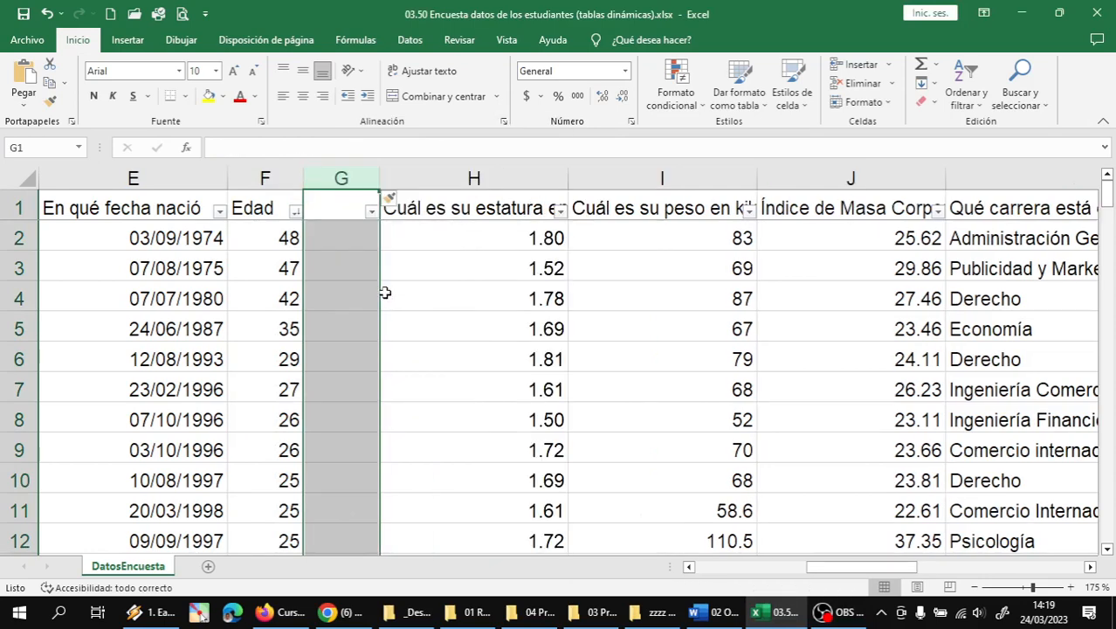
click(357, 205)
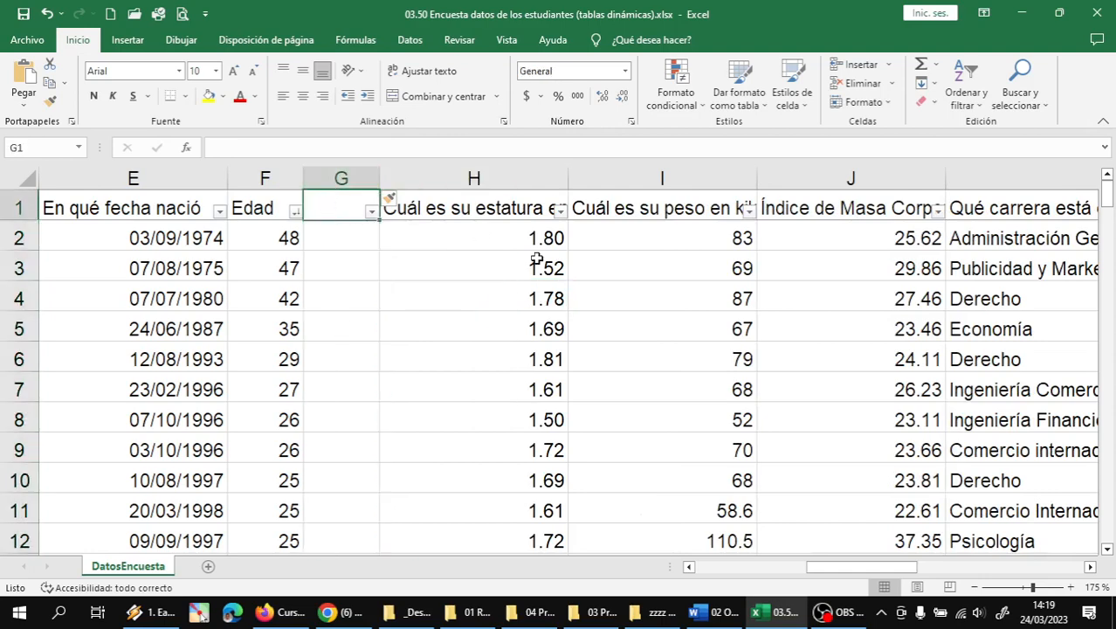
text(Etapa de)
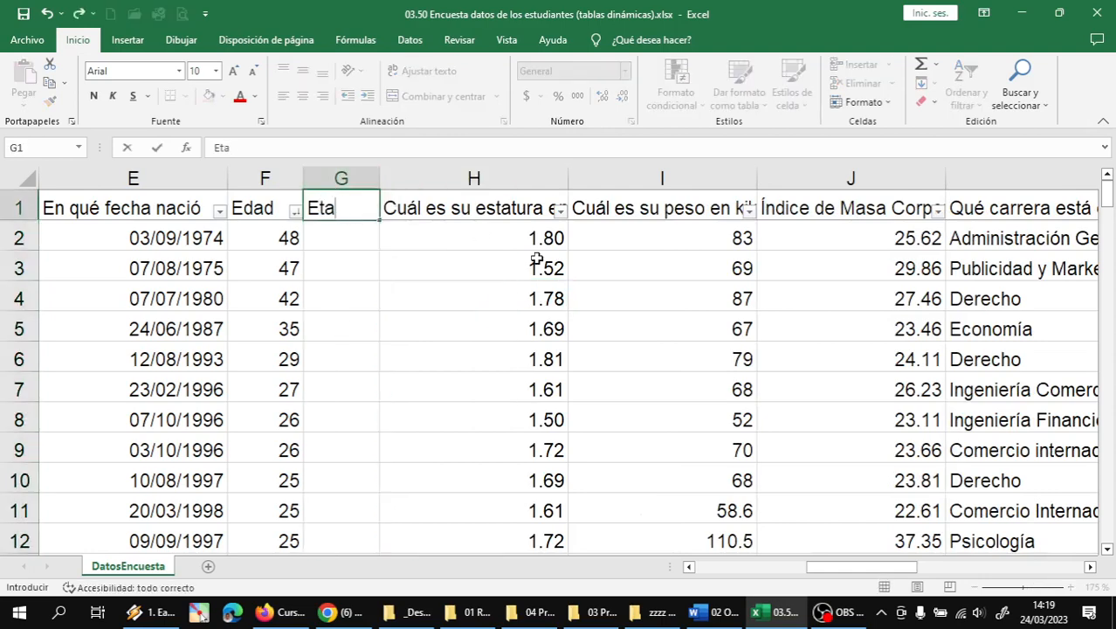
text(a de la)
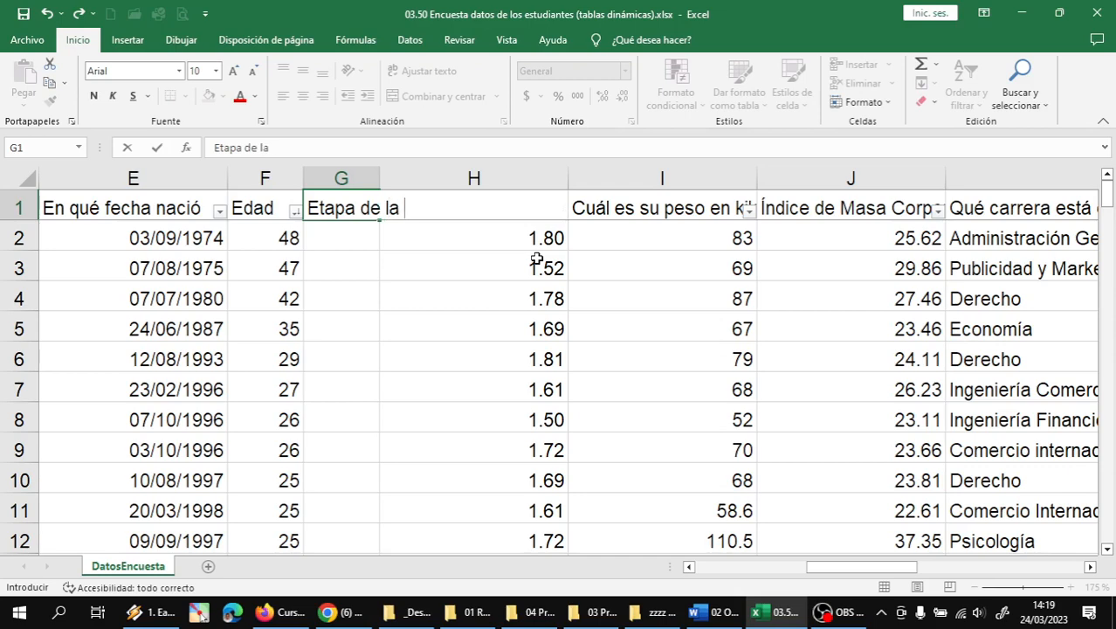
text(vida)
key(Return)
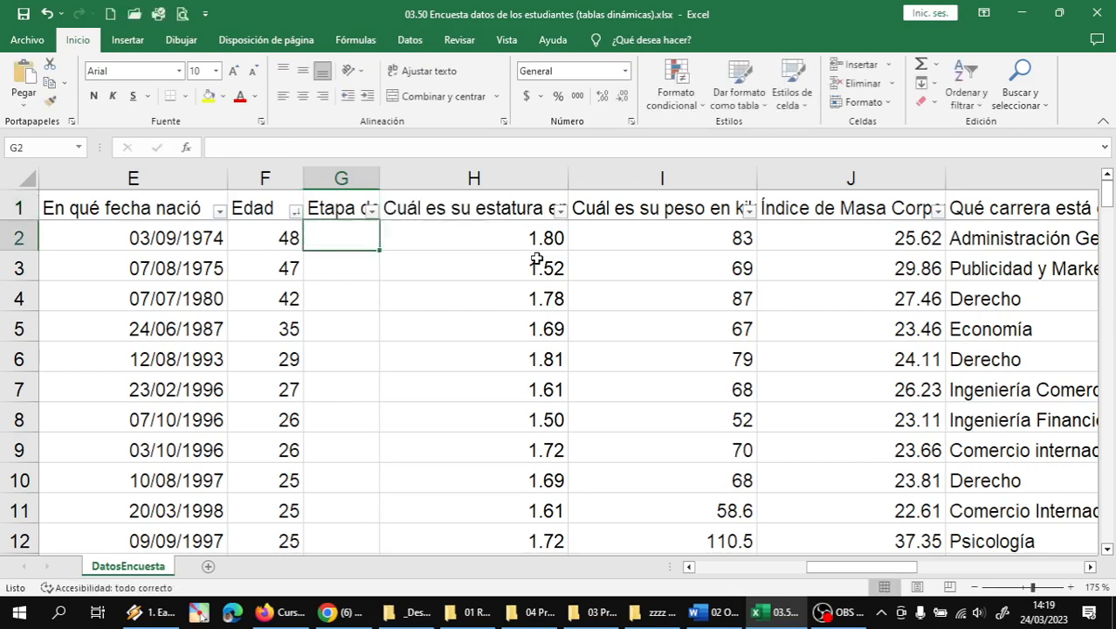
drag(379, 179, 471, 181)
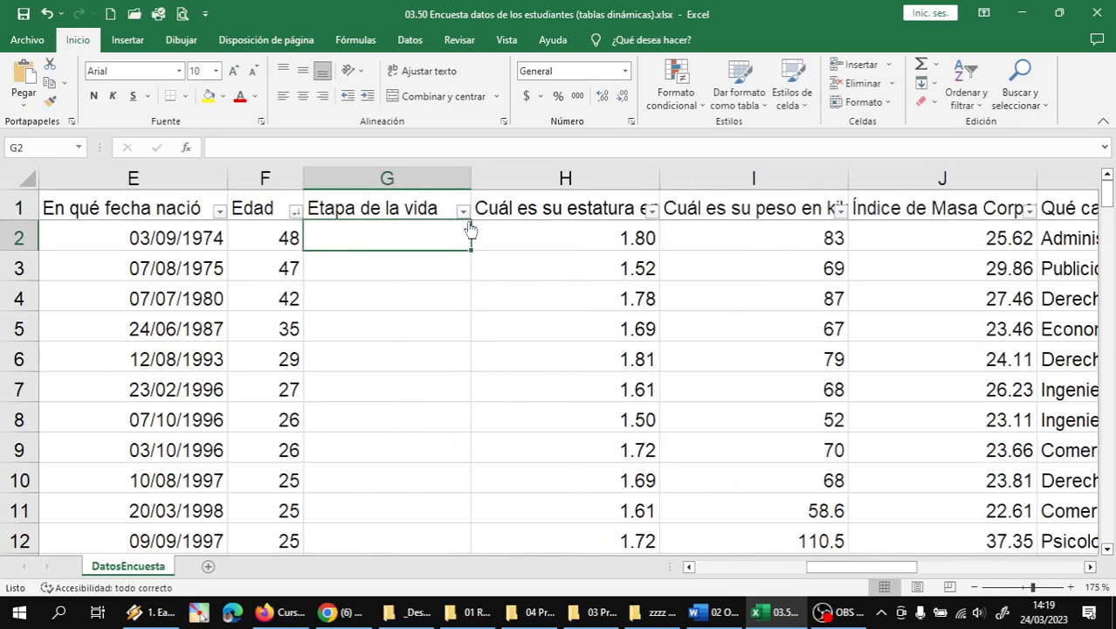
- Widen column G to about 16.14 so the full 'Etapa de la vida' header shows
click(407, 264)
click(420, 240)
drag(471, 179, 474, 178)
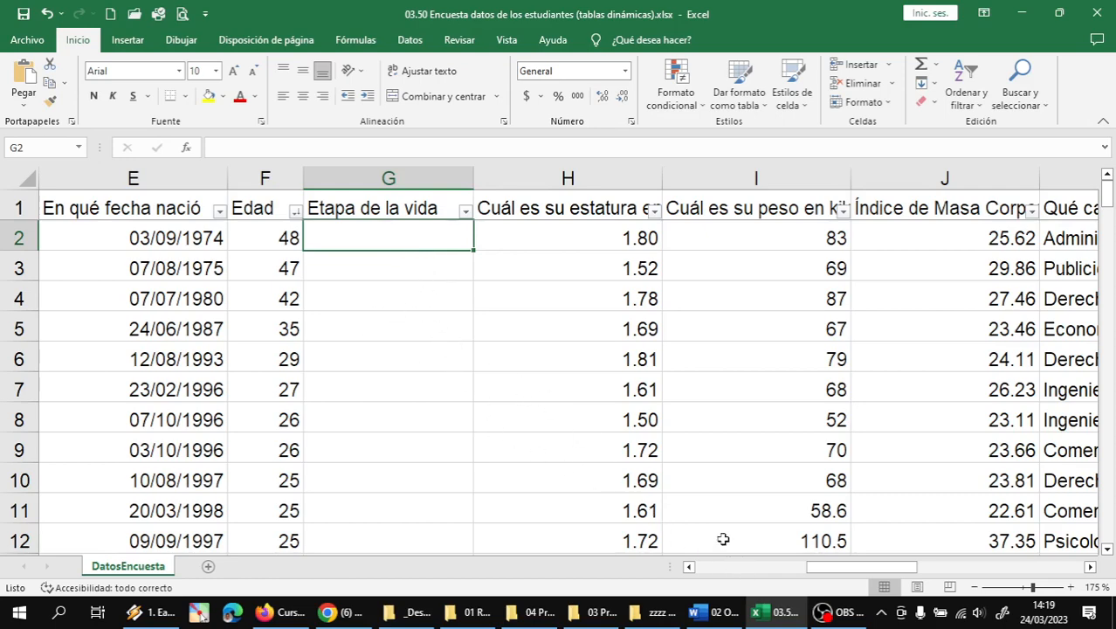
click(834, 614)
click(1094, 447)
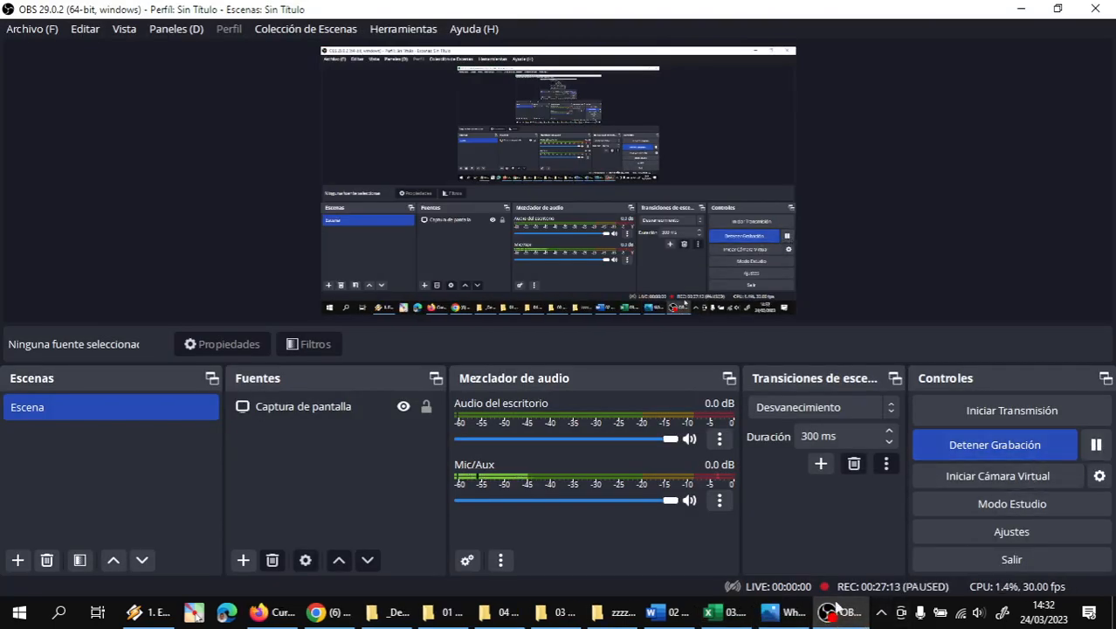
click(729, 613)
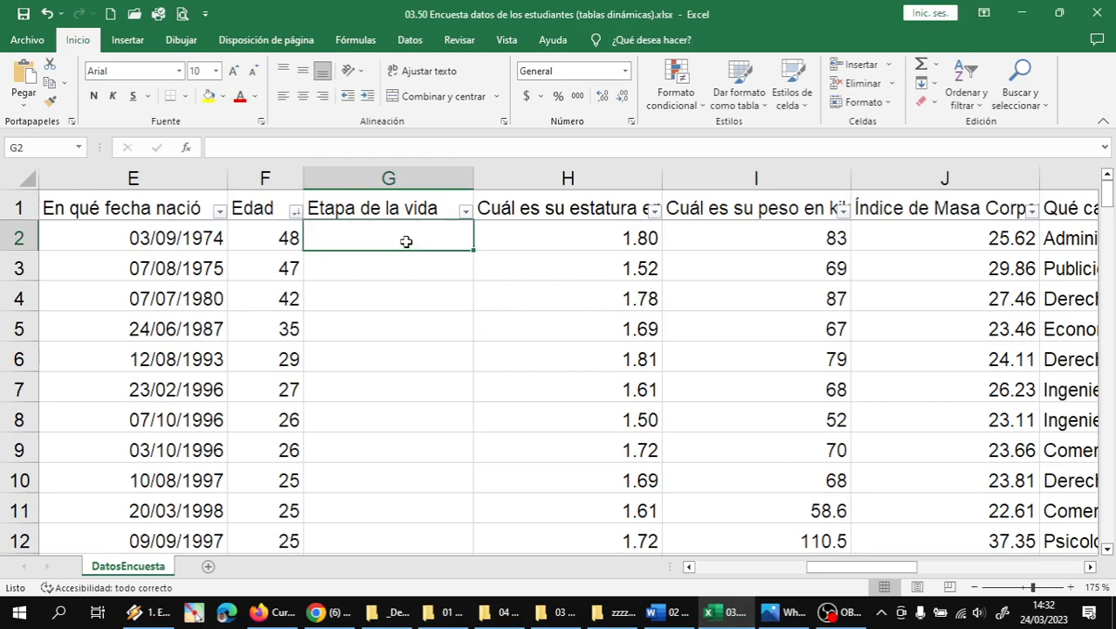
click(763, 608)
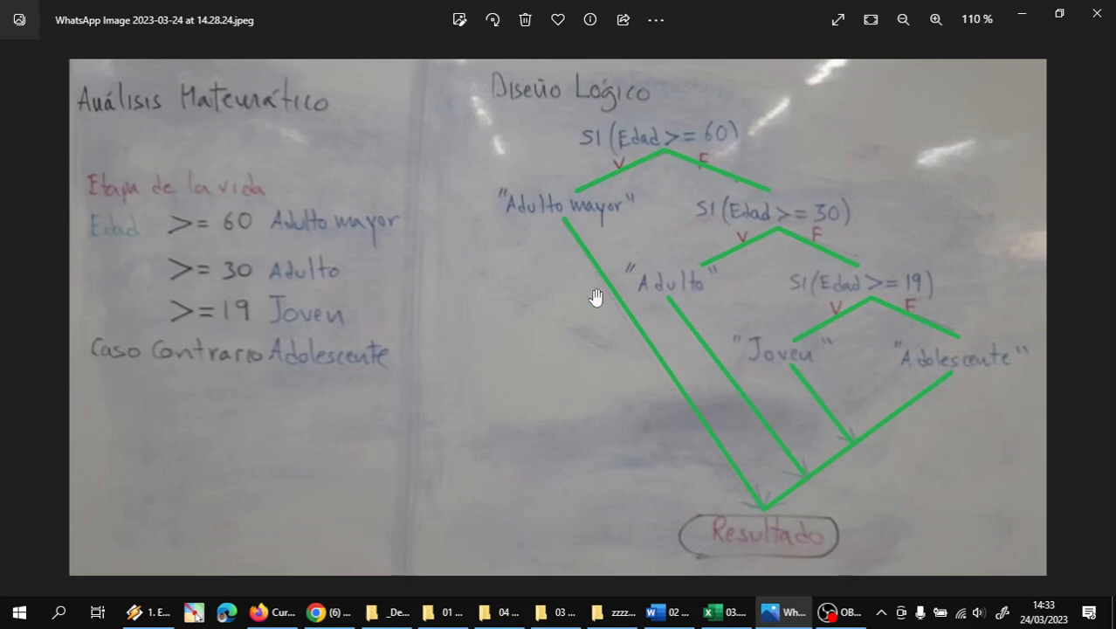
click(723, 611)
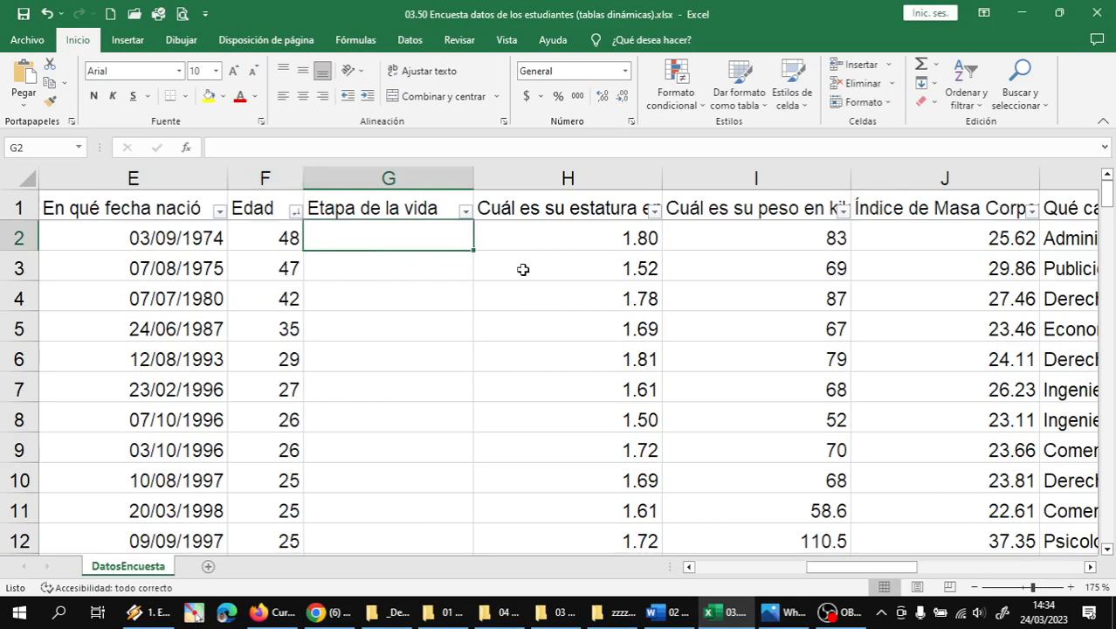
- Type =SI(F2>=60;"Adulto mayor";SI(F2>=30;"Adulto"; in G2, following the whiteboard age diagram
text(=)
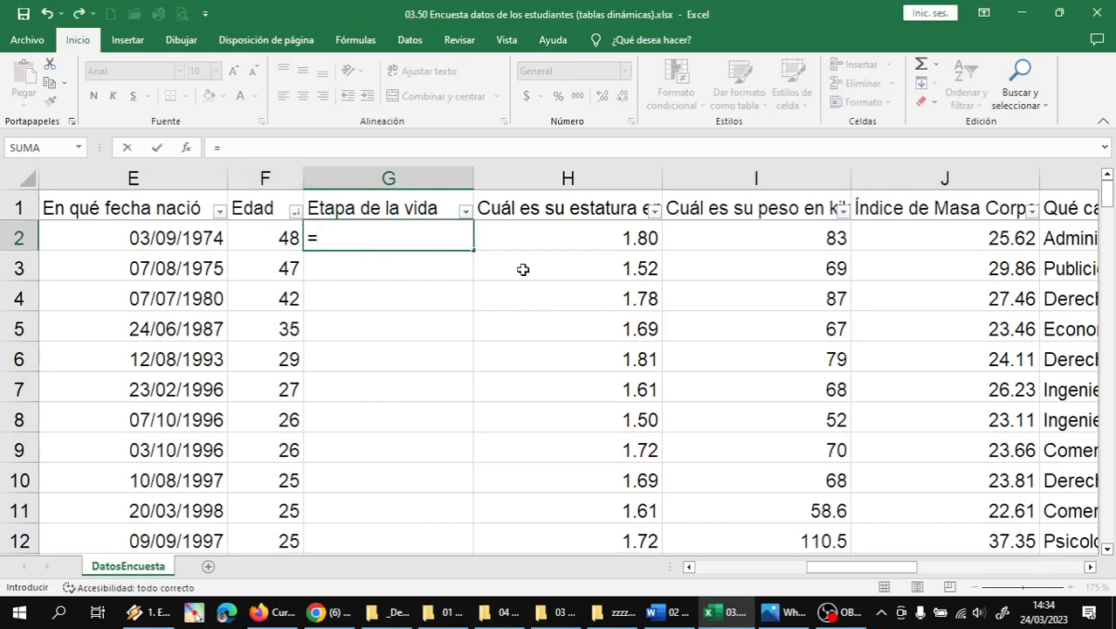
text(SI()
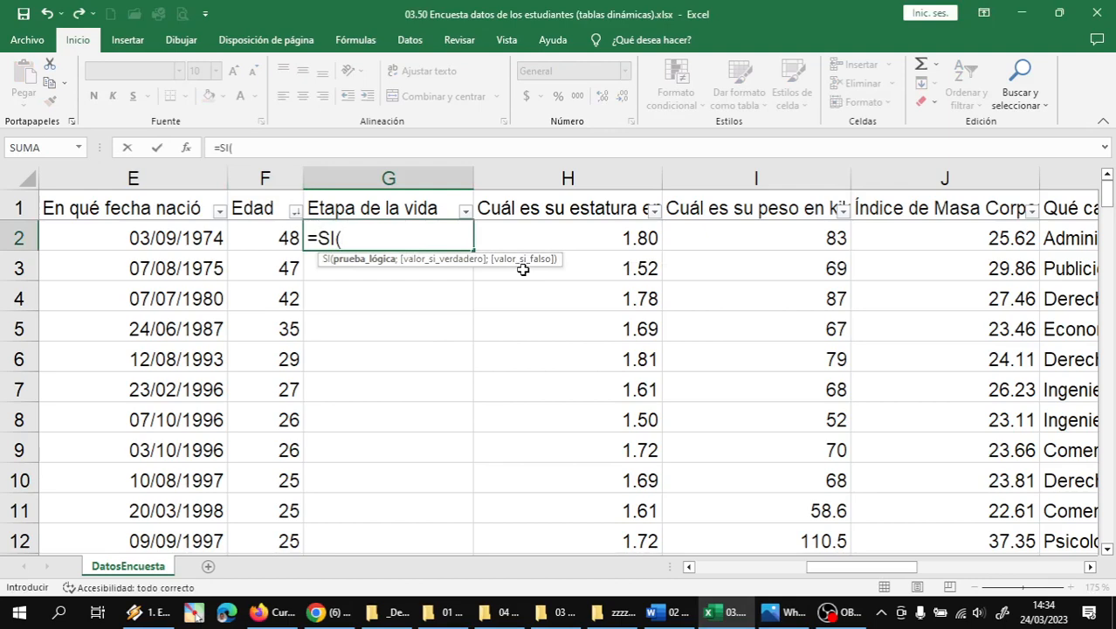
text(F2>=)
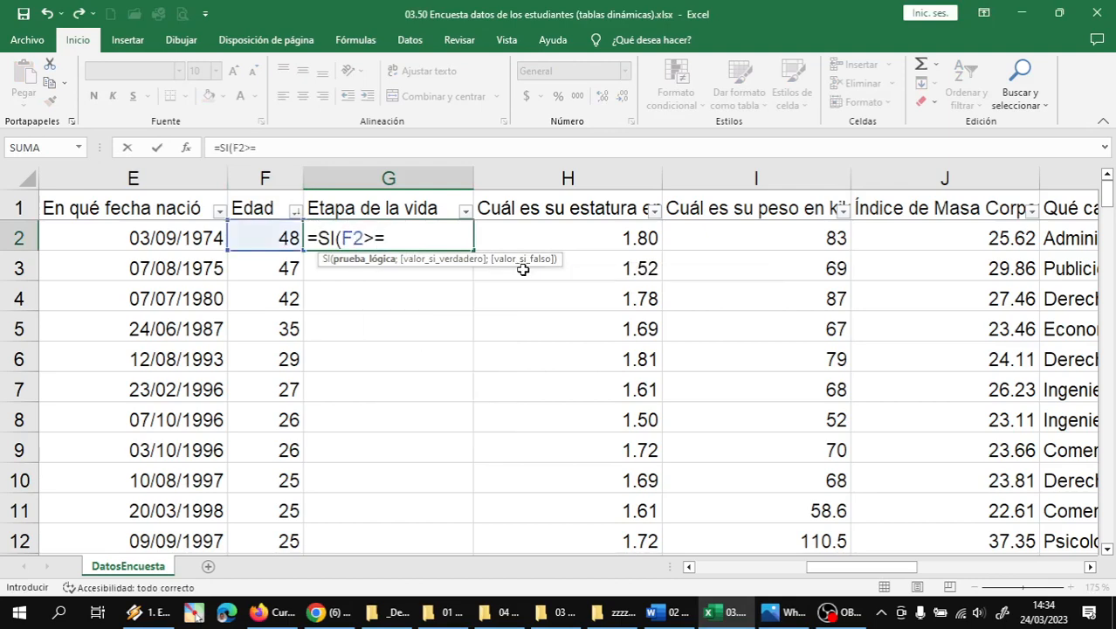
text(60;"Adult)
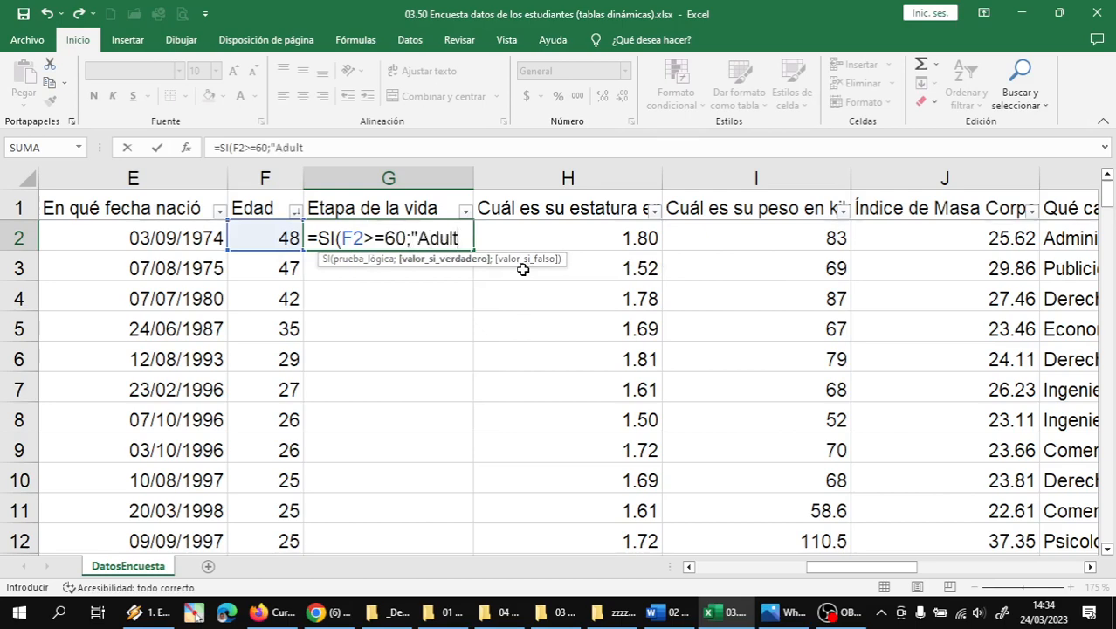
text(o mayor)
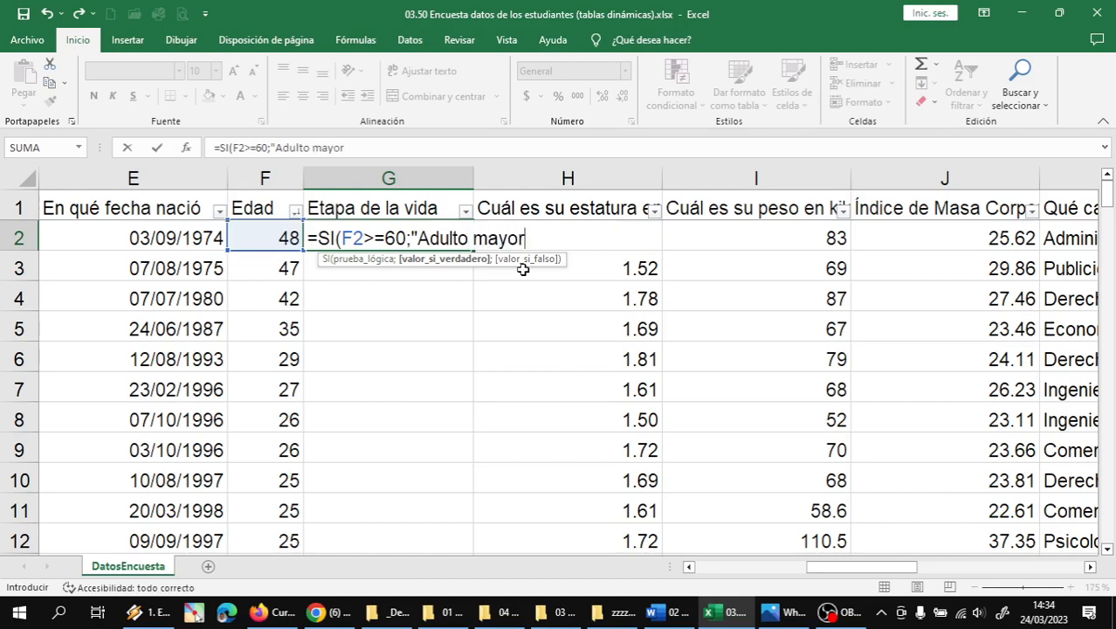
text(";)
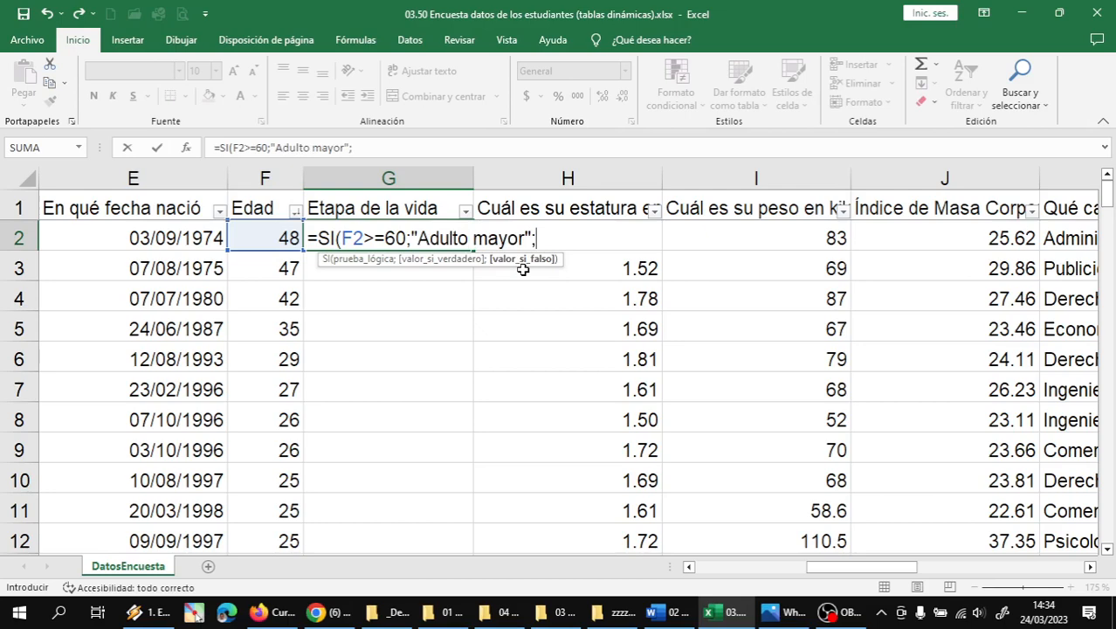
text(SI)
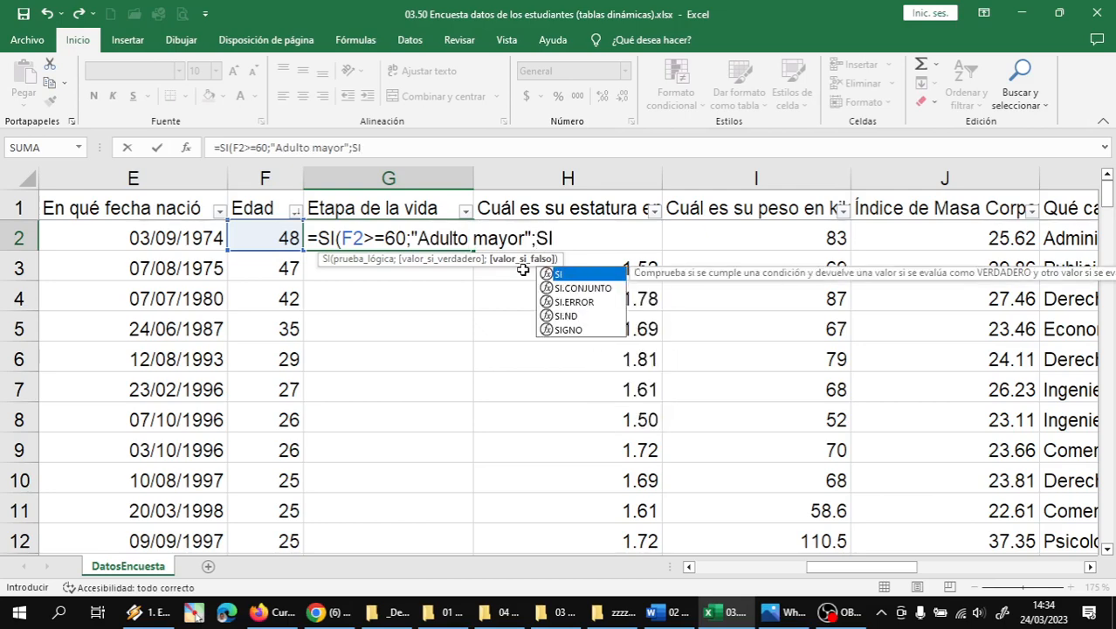
text((F2>=)
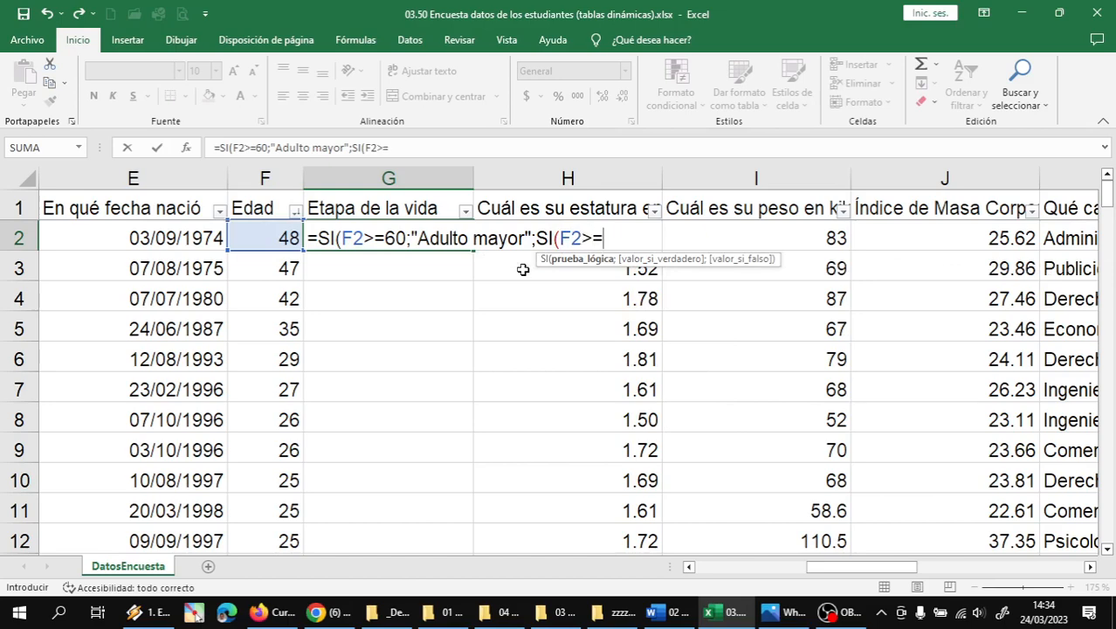
click(780, 611)
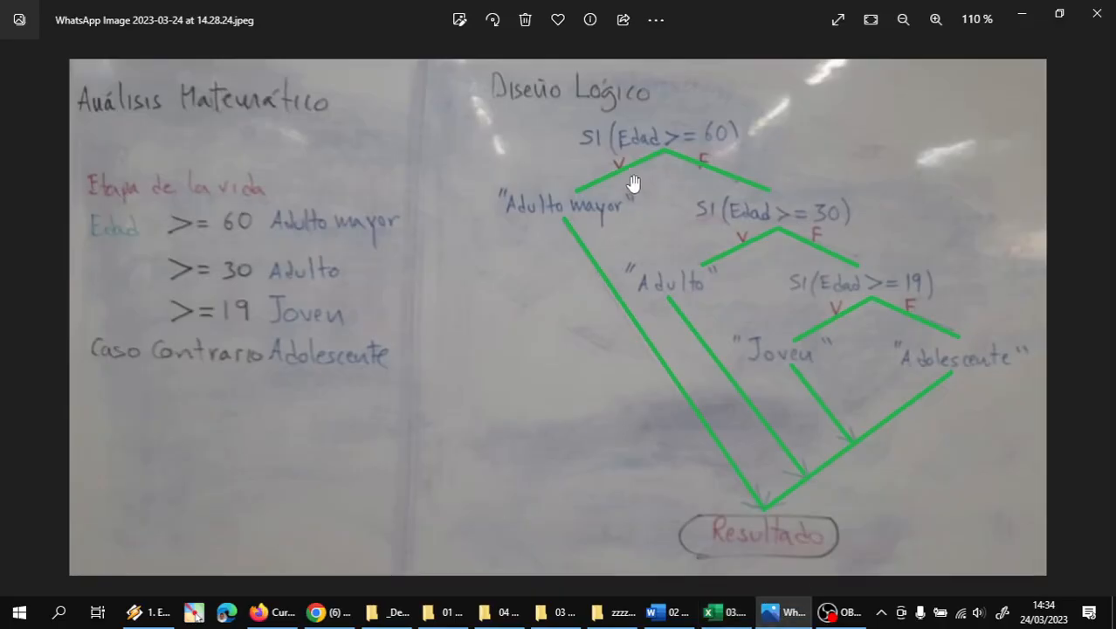
click(744, 616)
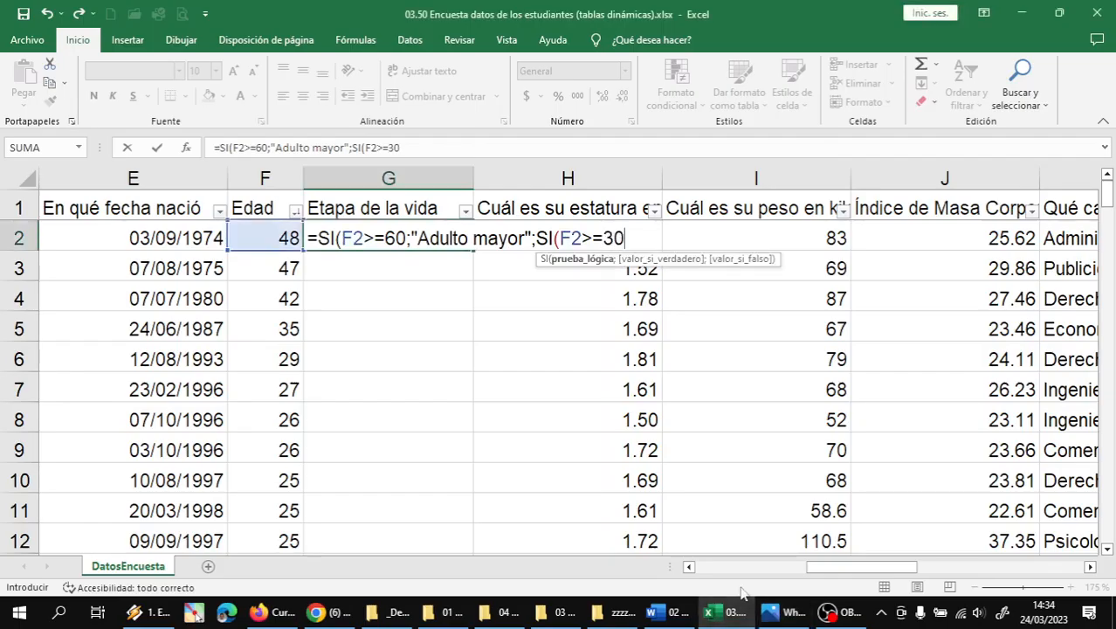
text(;)
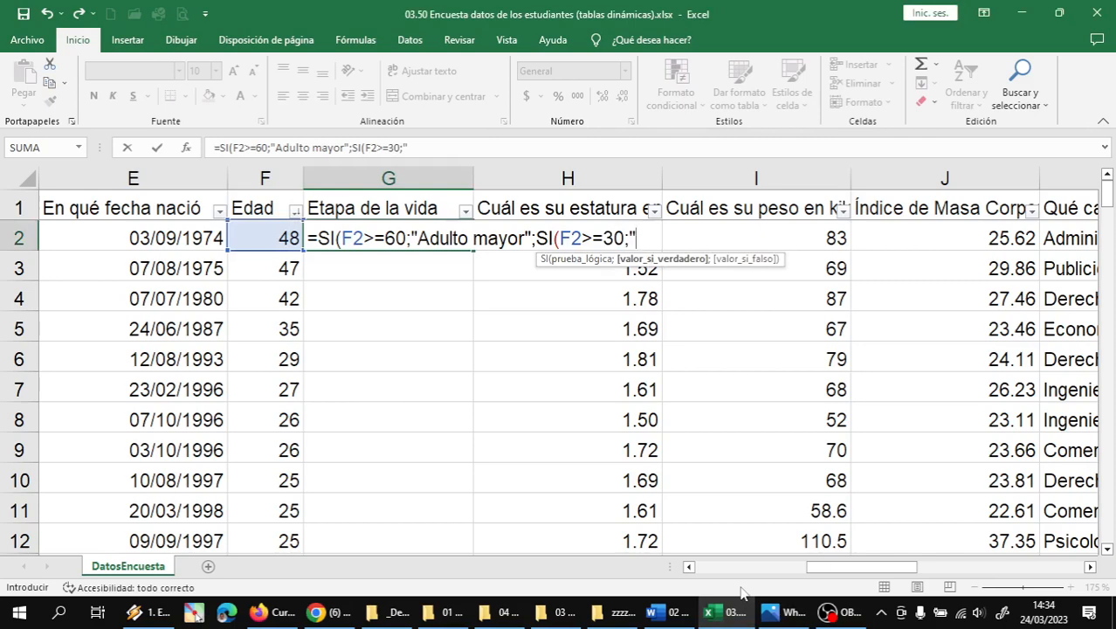
text("a)
key(BackSpace)
text(Adulto)
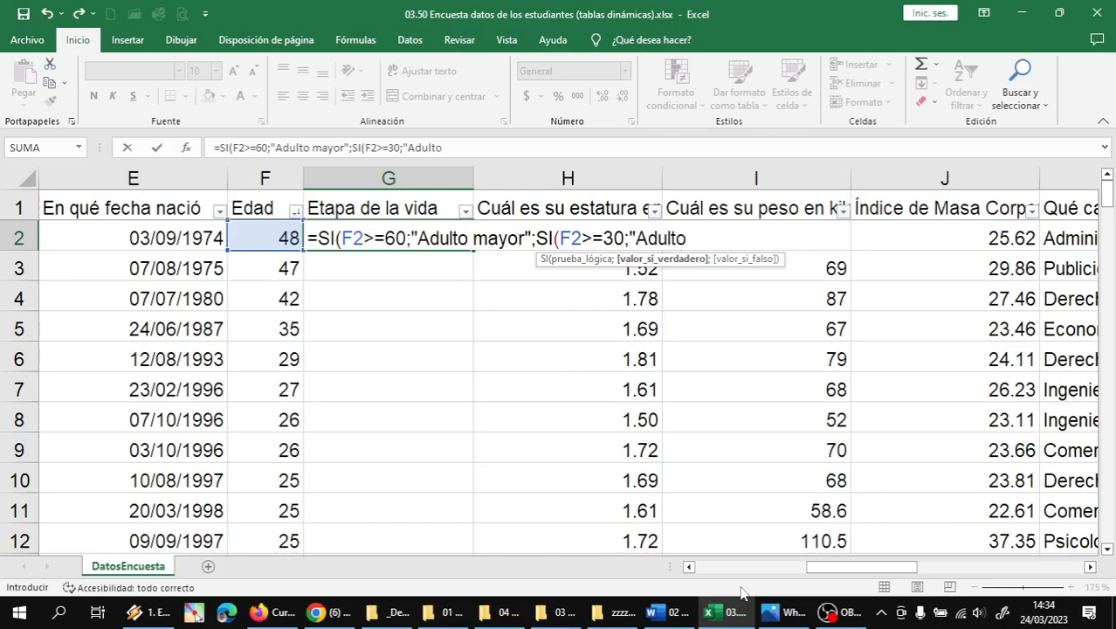
text(";)
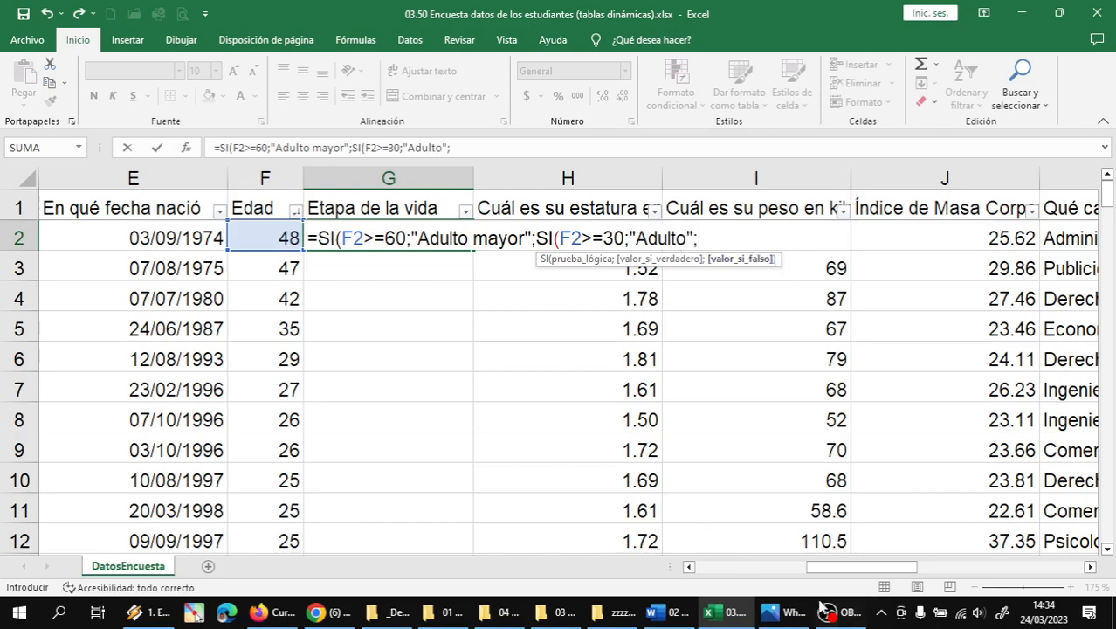
click(792, 621)
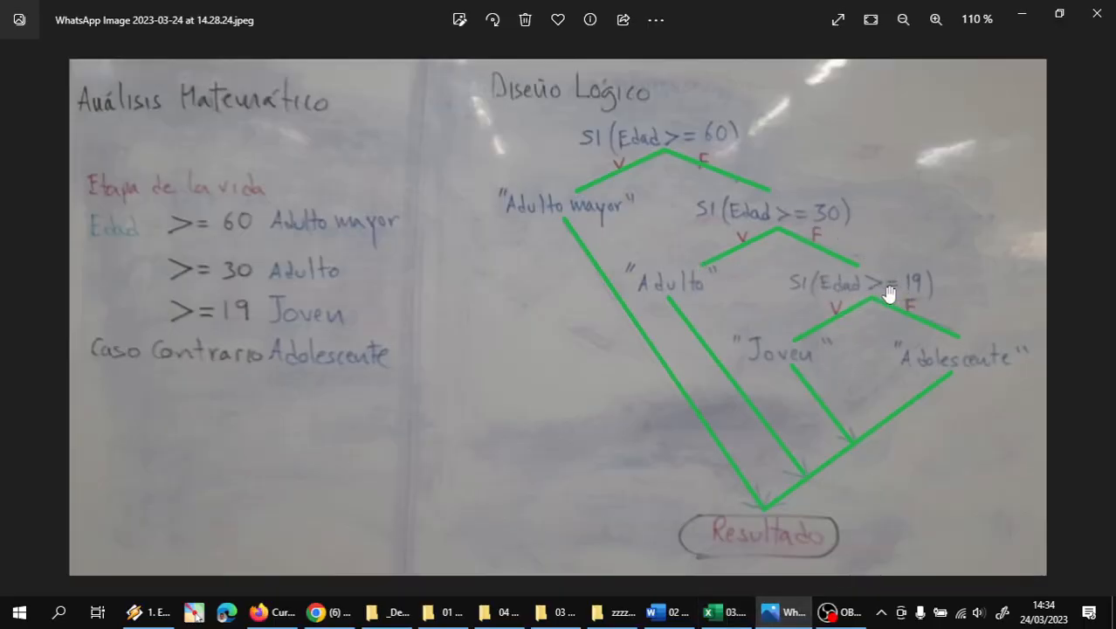
click(713, 615)
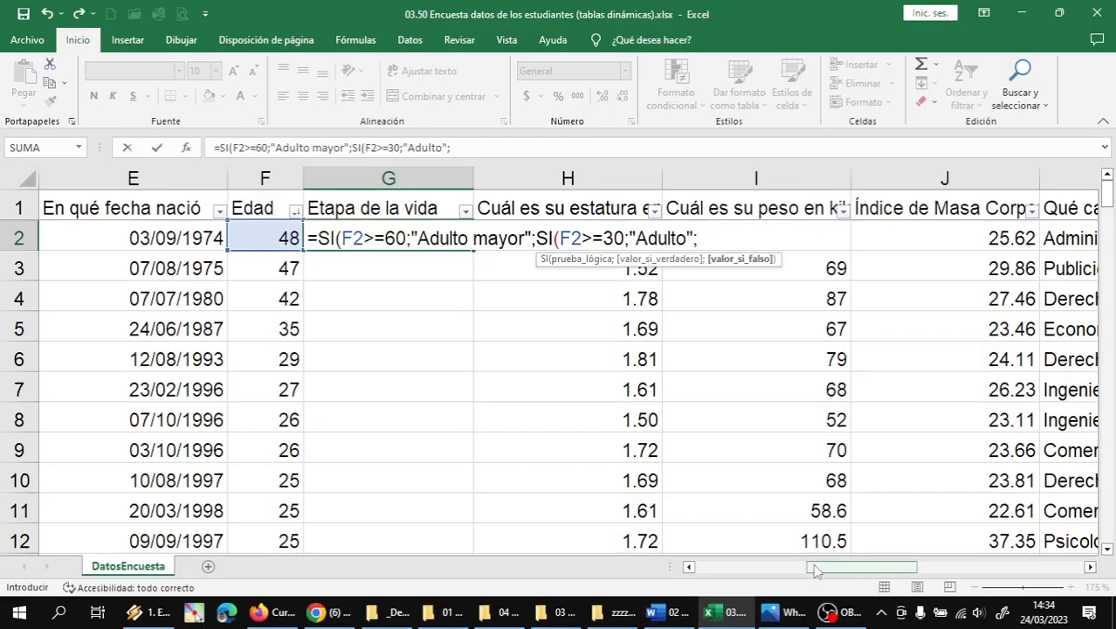
- Close the G2 formula with SI(F2>=19;"Joven";"Adolescente"))) so G2 shows Adulto
text(SI()
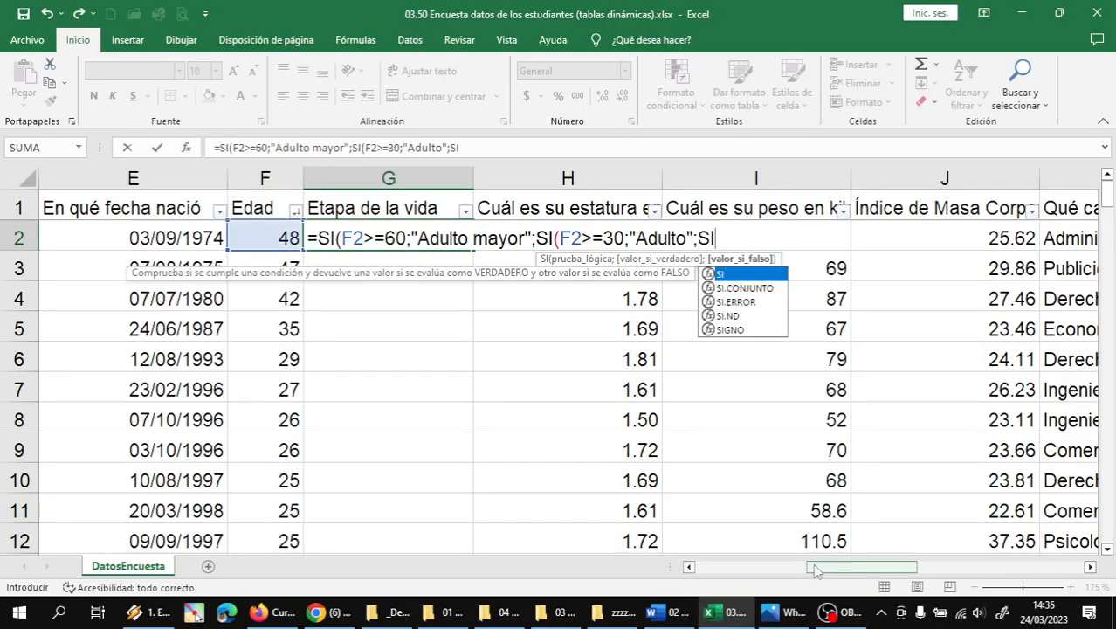
text(F2>=)
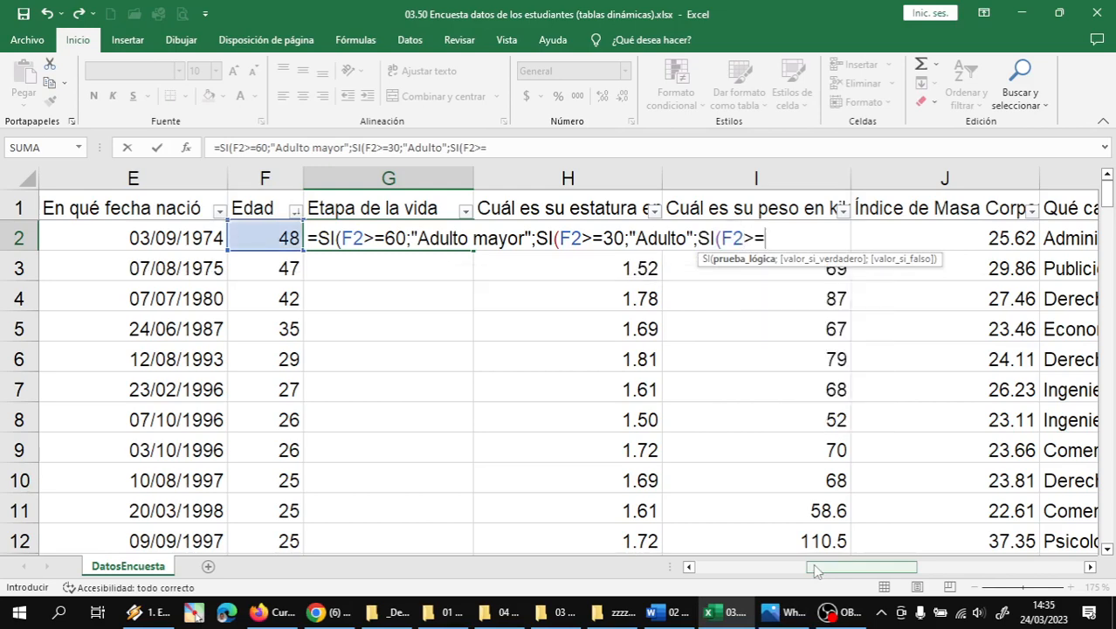
text(19;)
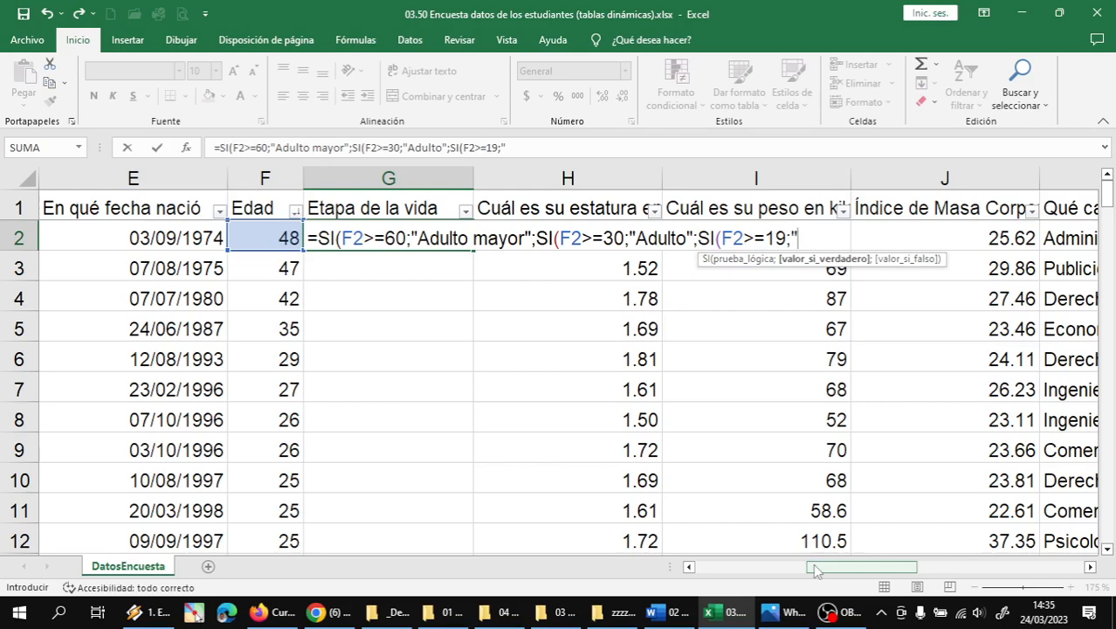
text("Joven)
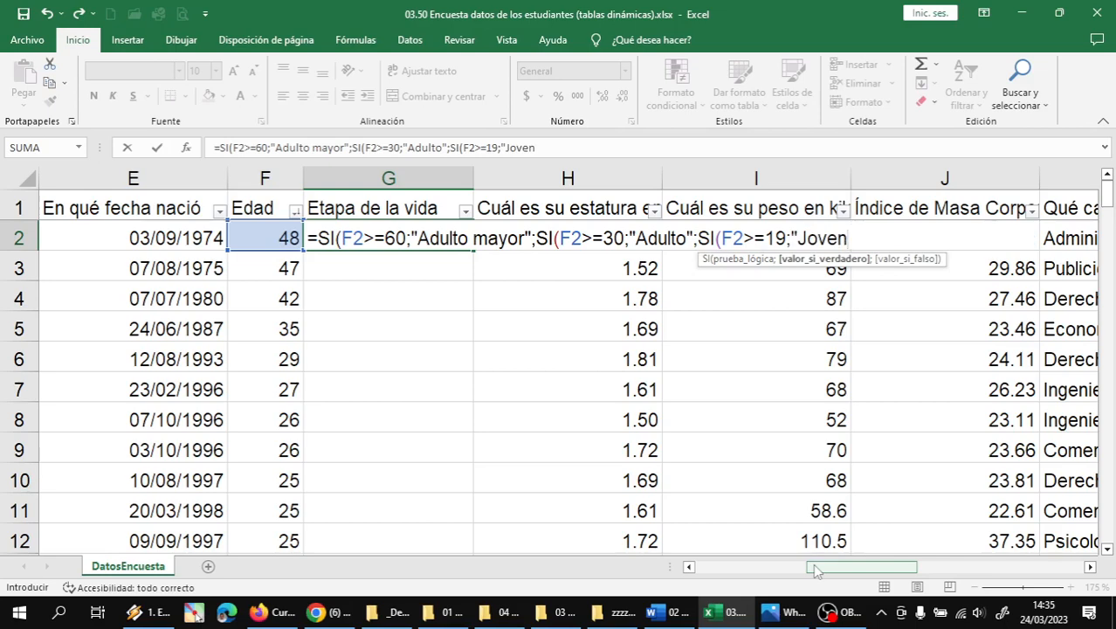
text(";)
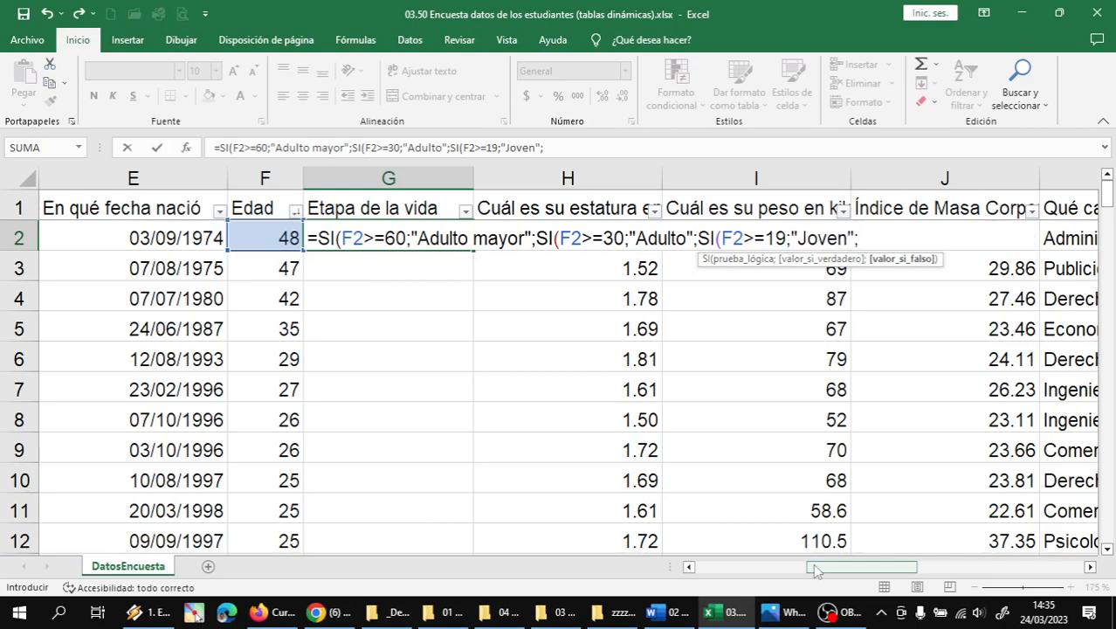
click(782, 612)
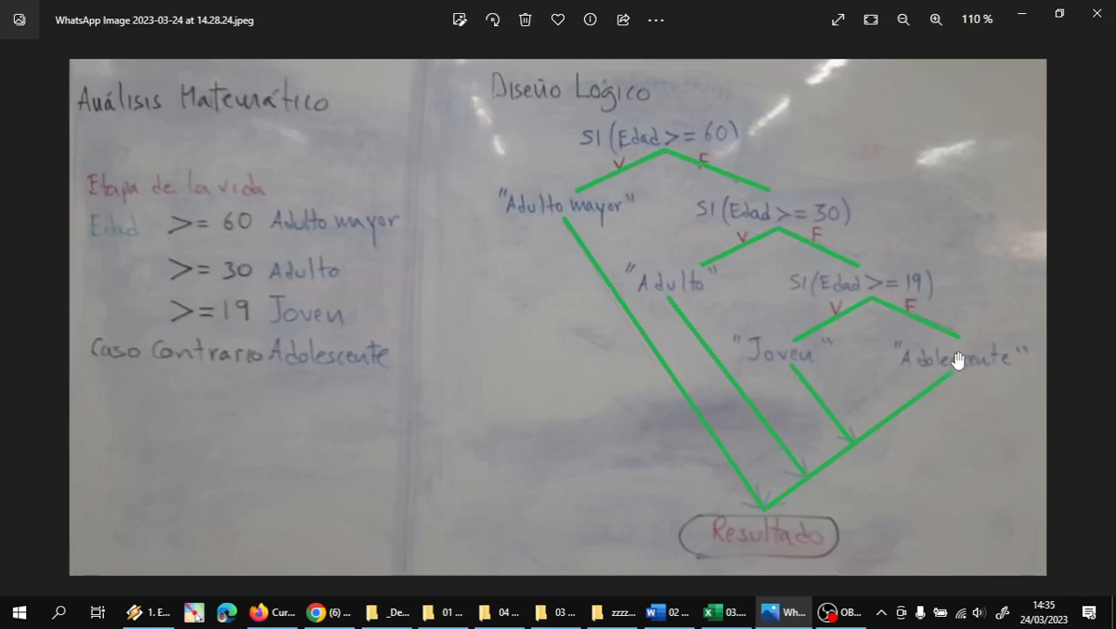
click(721, 611)
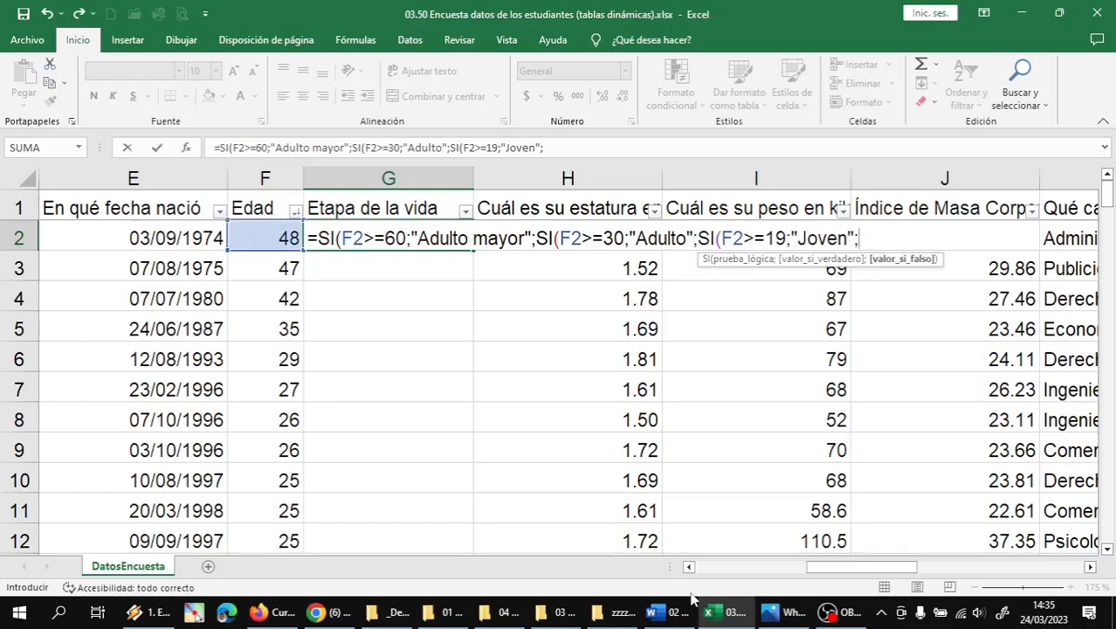
text("Adolesc)
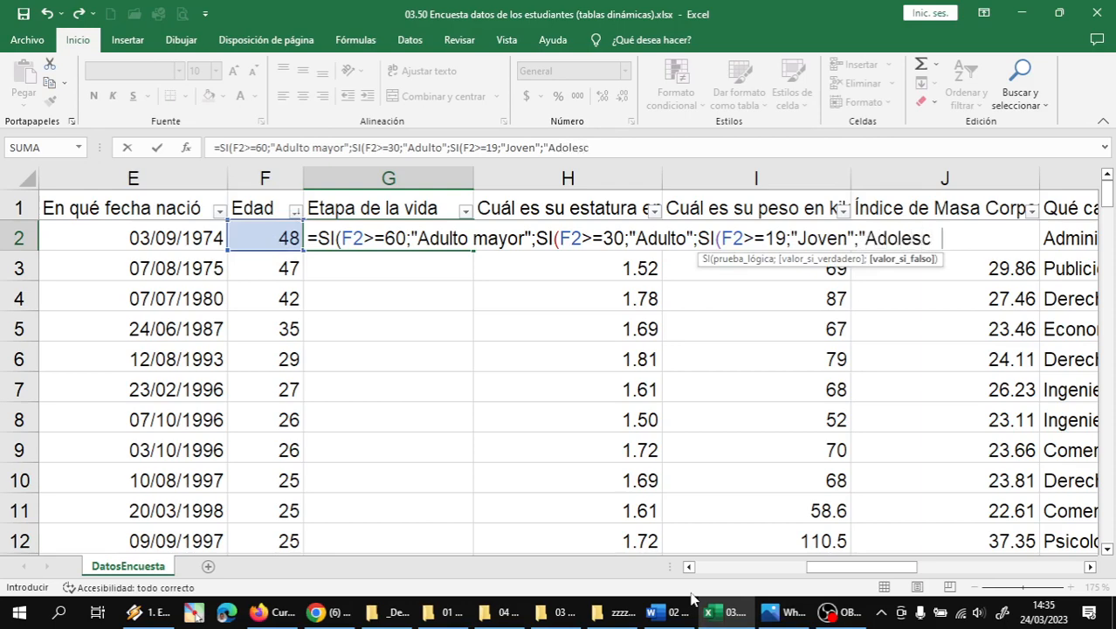
text(ente")
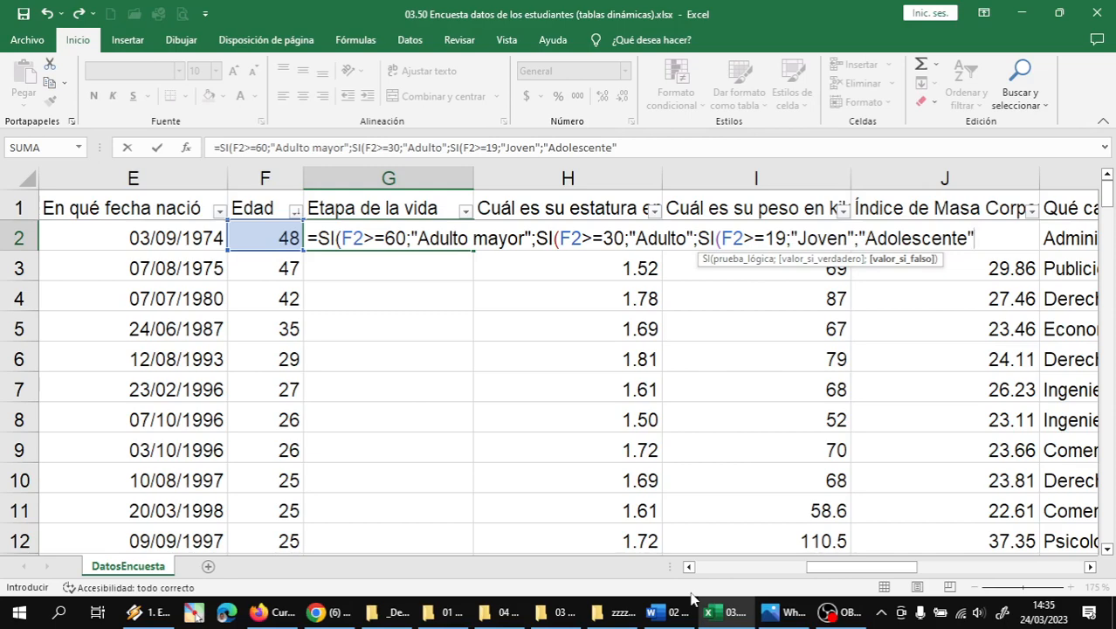
text())
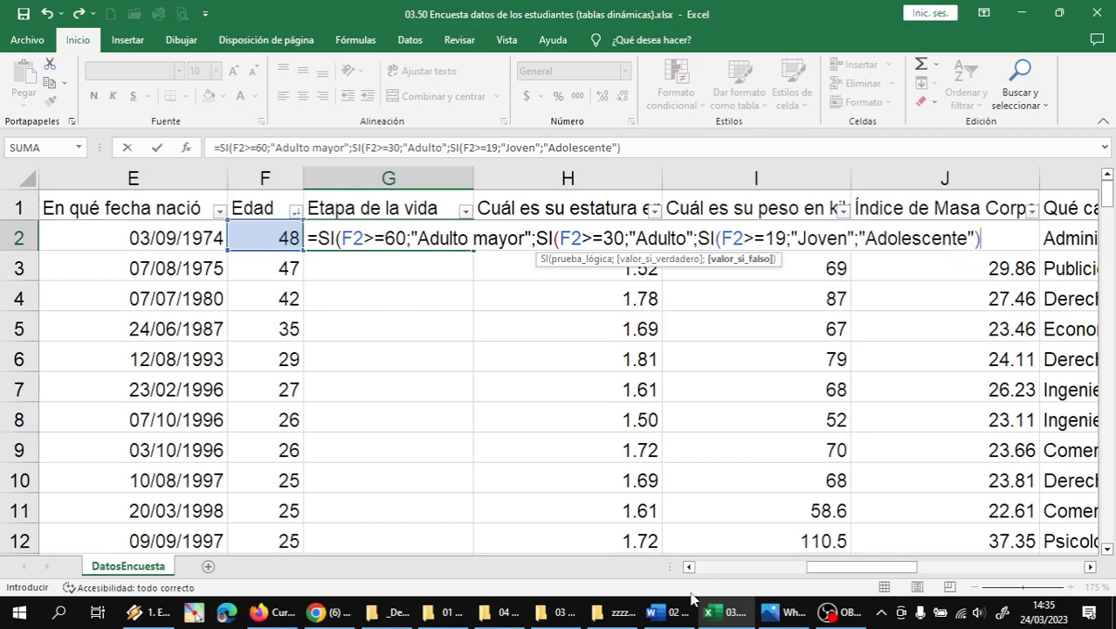
text()))
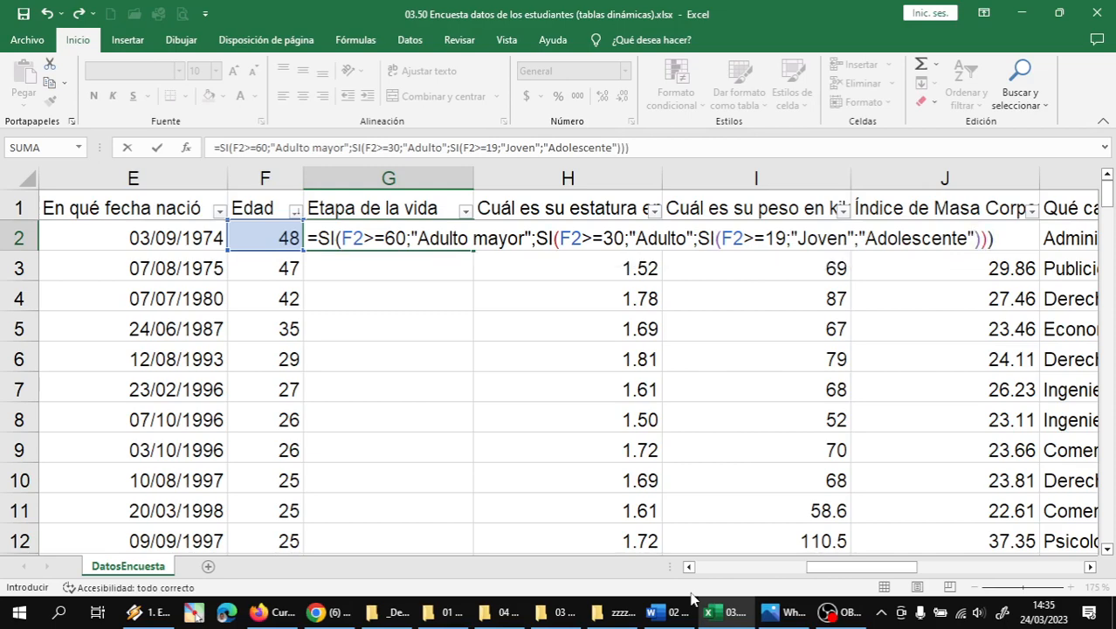
key(Return)
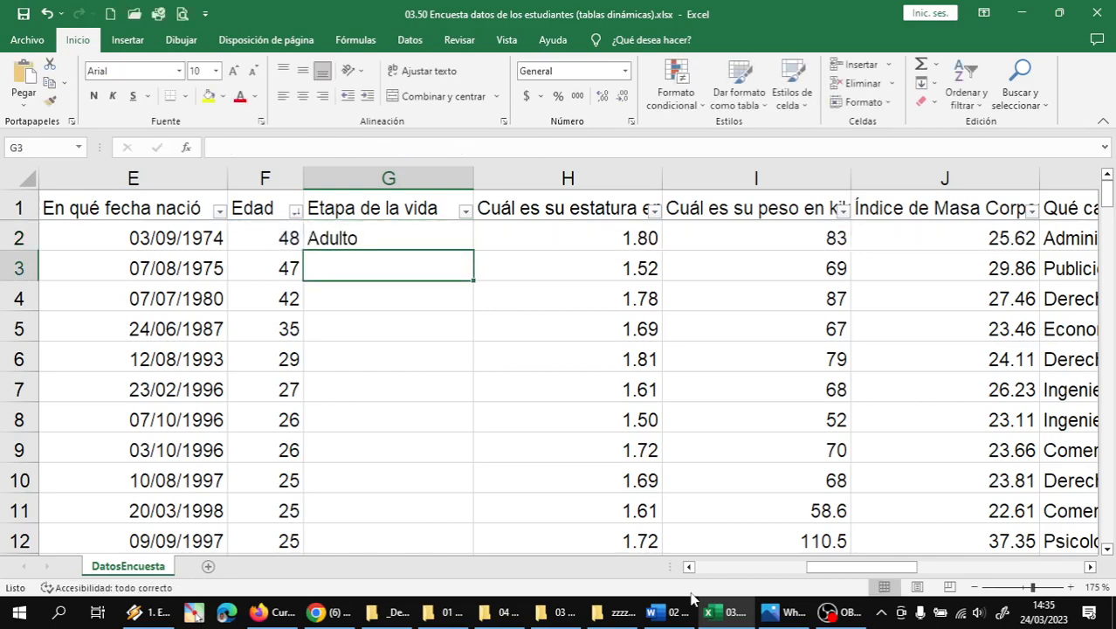
- Show G2's nested SI formula and take a screenshot of rows 1–5
click(389, 231)
double_click(393, 236)
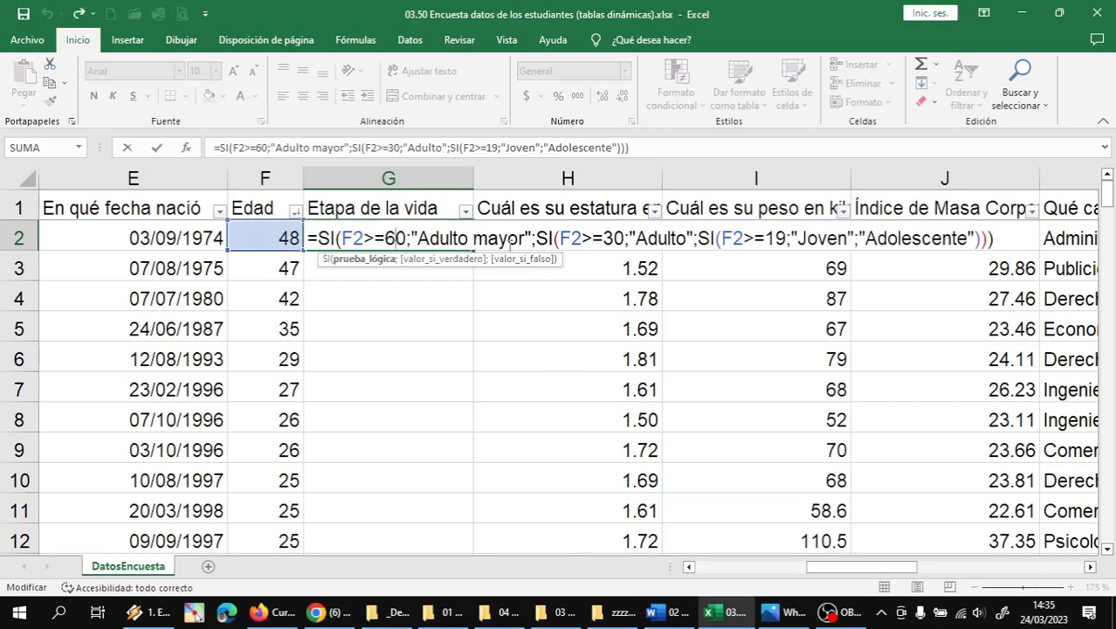
click(994, 236)
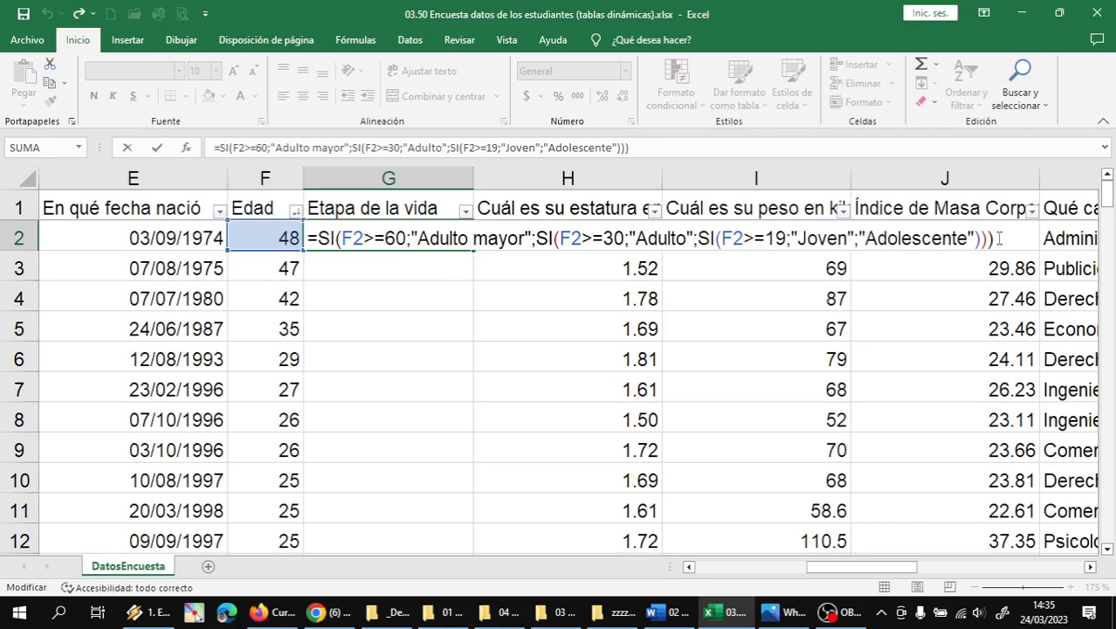
key(super+shift+s)
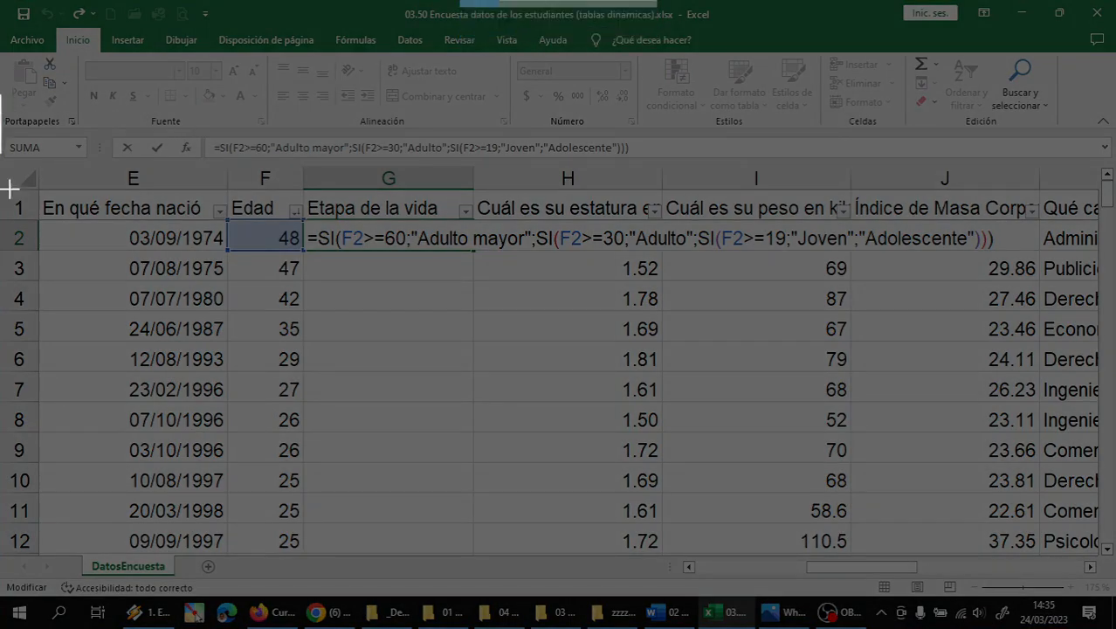
drag(9, 188, 1110, 336)
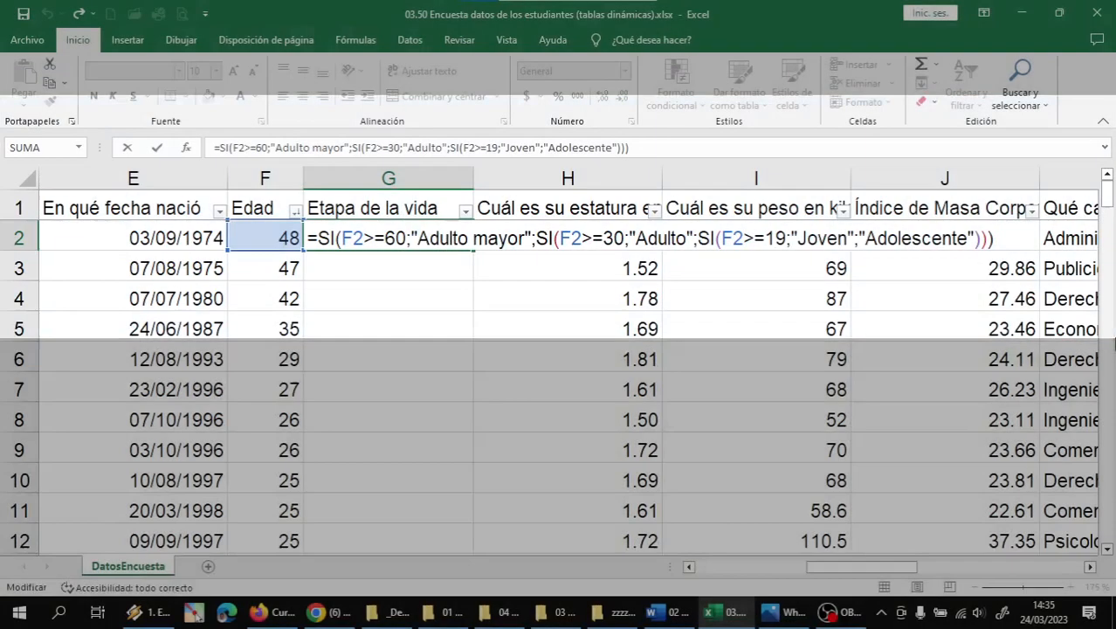
- Paste the formula screenshot into the WhatsApp Web class group chat and send it
click(320, 612)
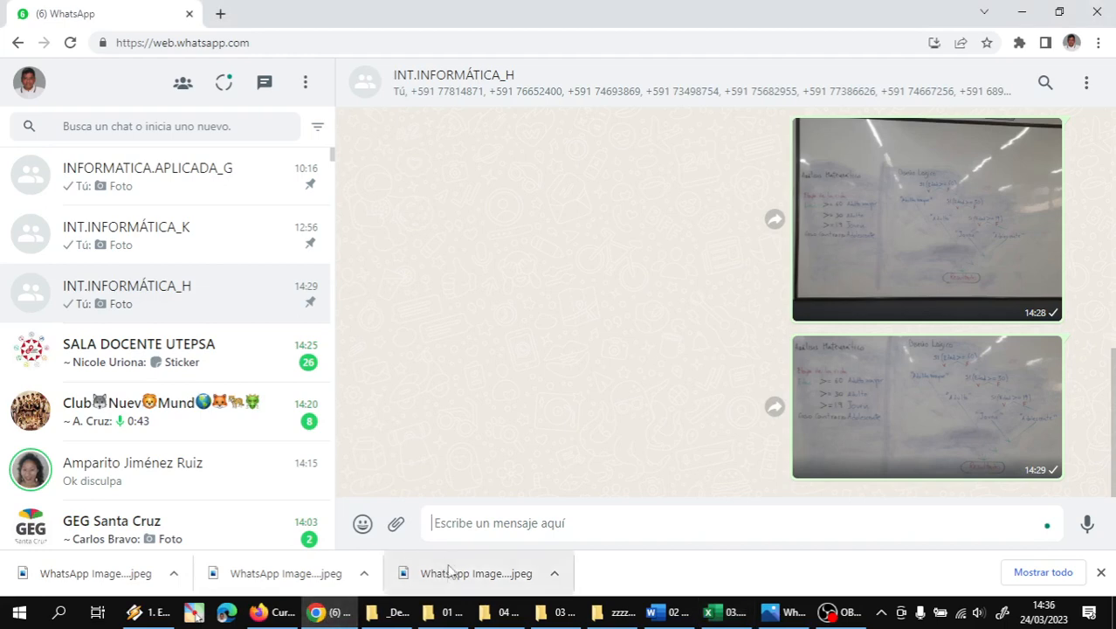
key(ctrl+v)
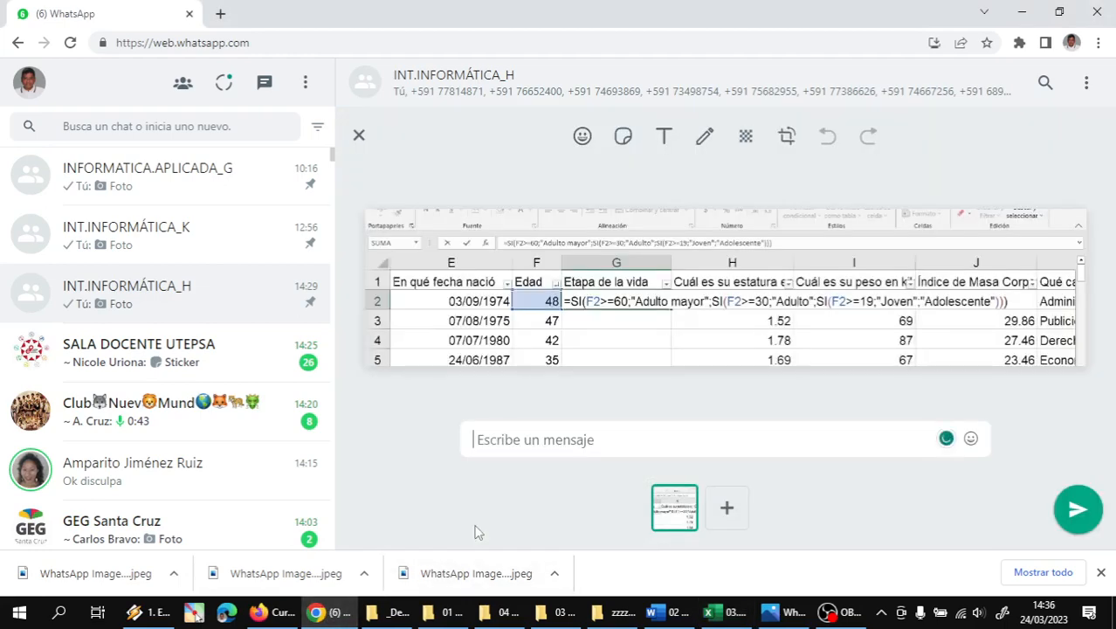
key(Return)
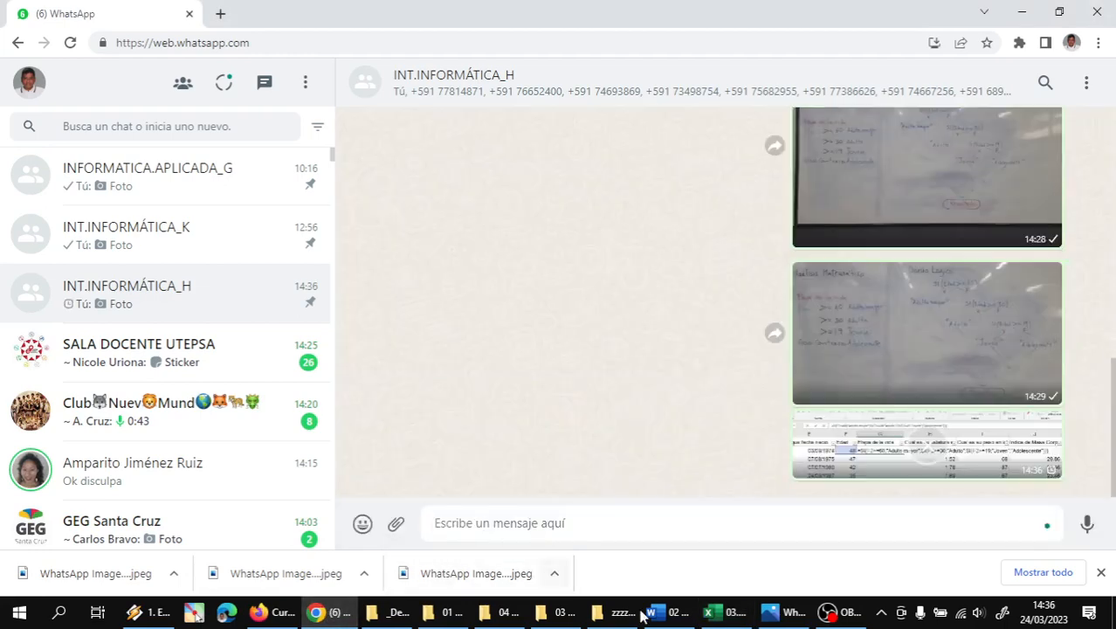
- View the whiteboard photo of the nested age conditions in Photos, then go back to Excel
click(780, 614)
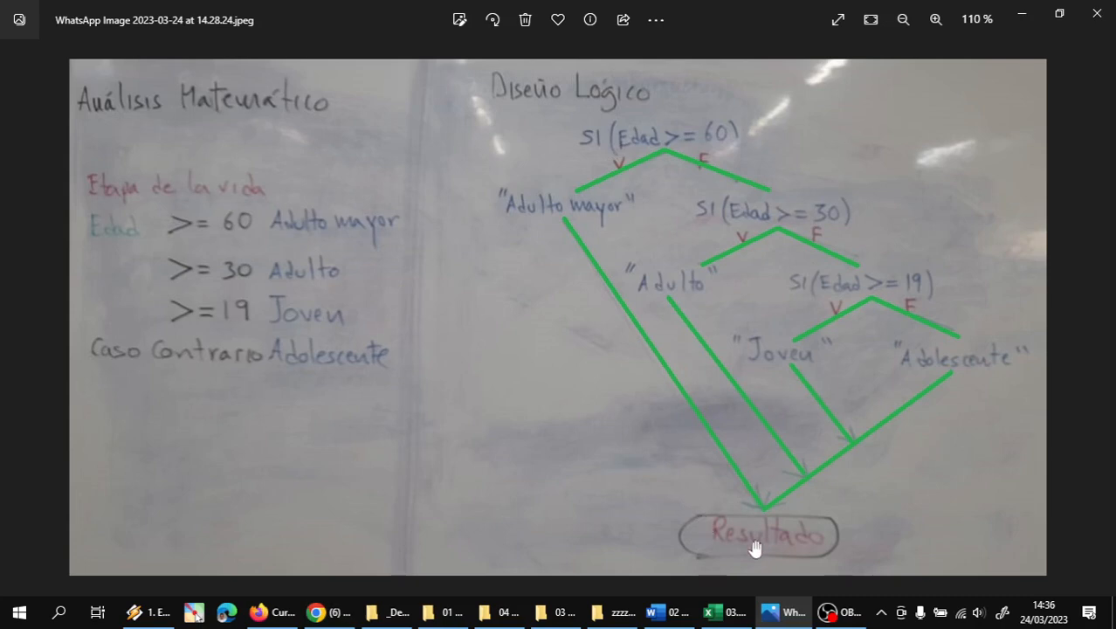
click(717, 611)
mouse_move(840, 614)
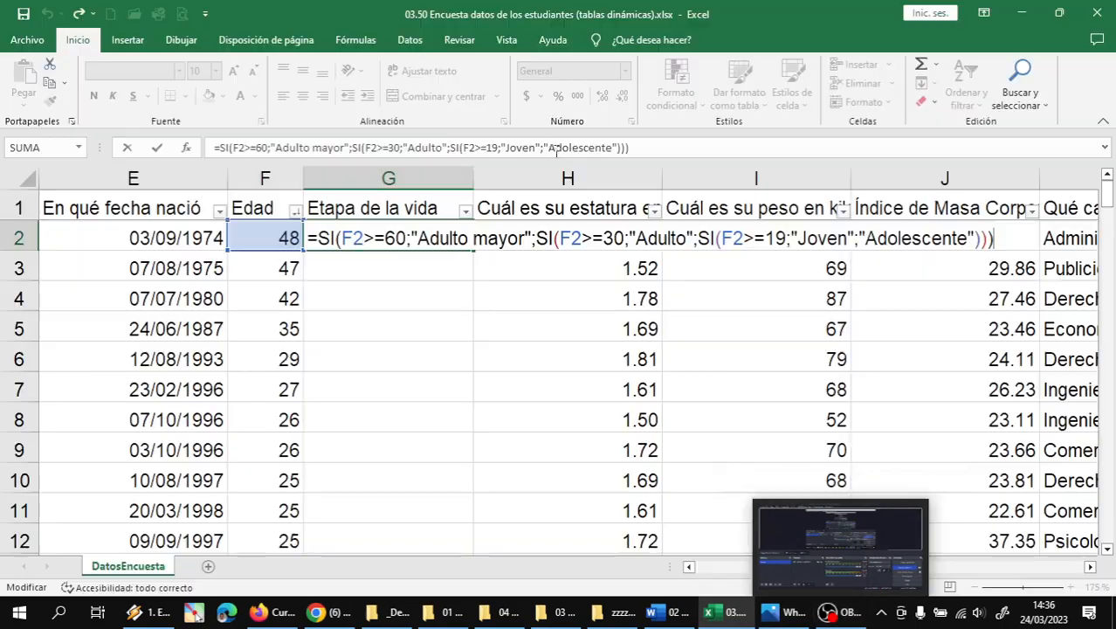
- Commit the G2 life-stage formula and copy it down column G through row 146
key(Return)
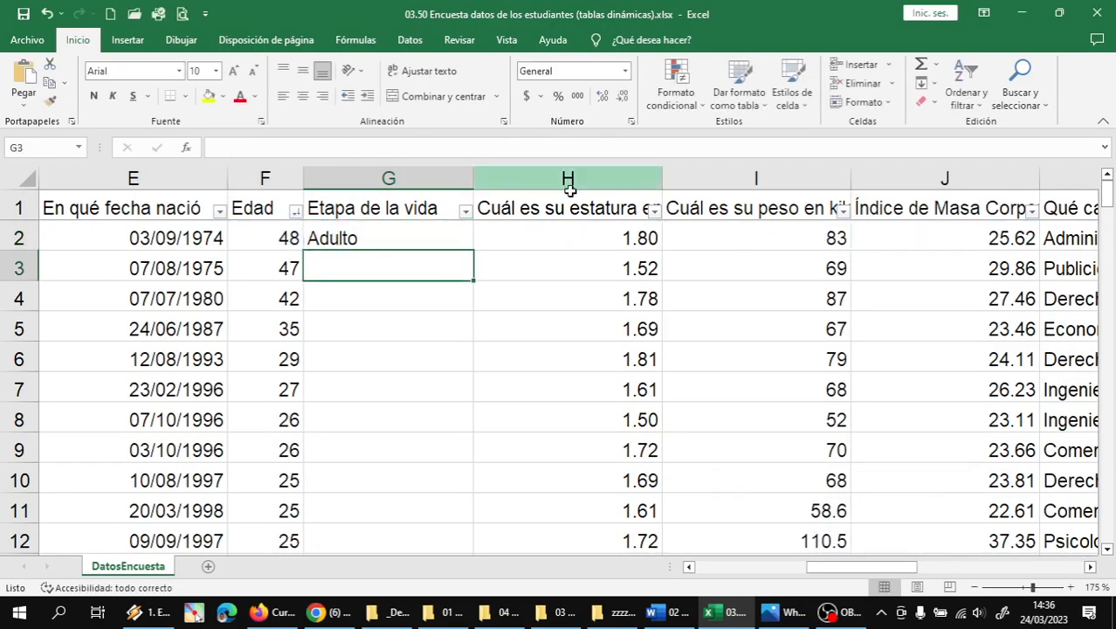
click(453, 232)
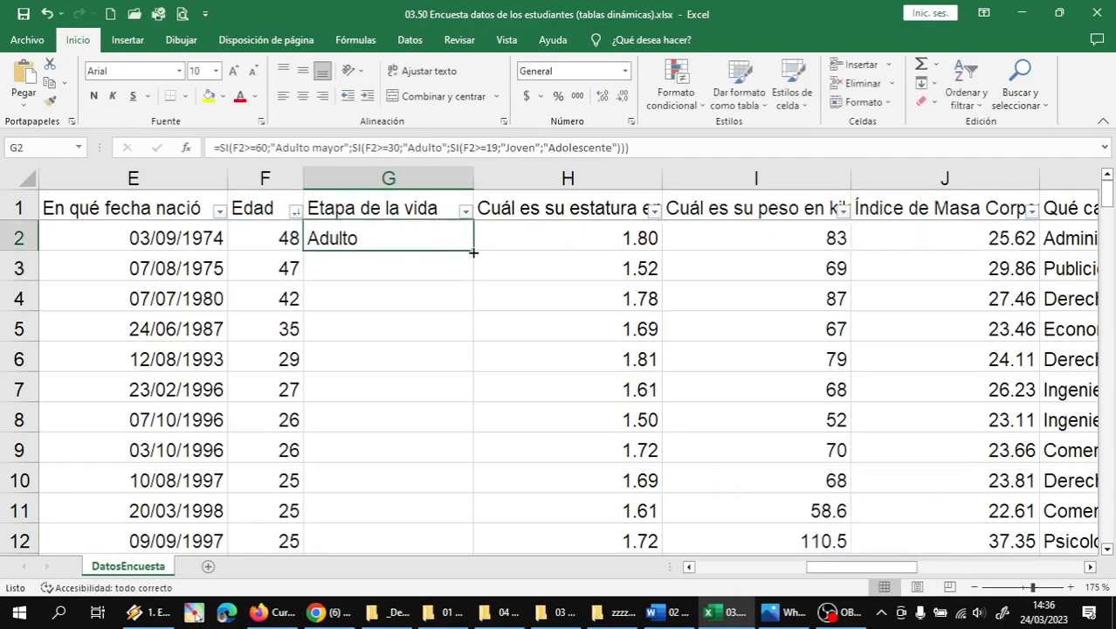
double_click(472, 252)
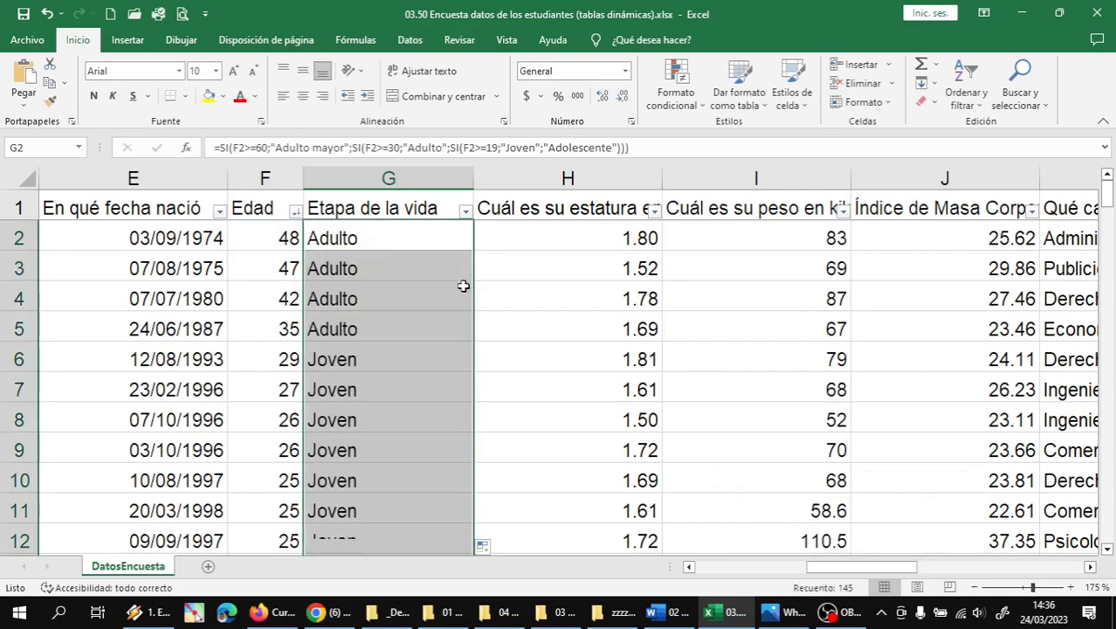
click(419, 358)
scroll(445, 354, down, 6)
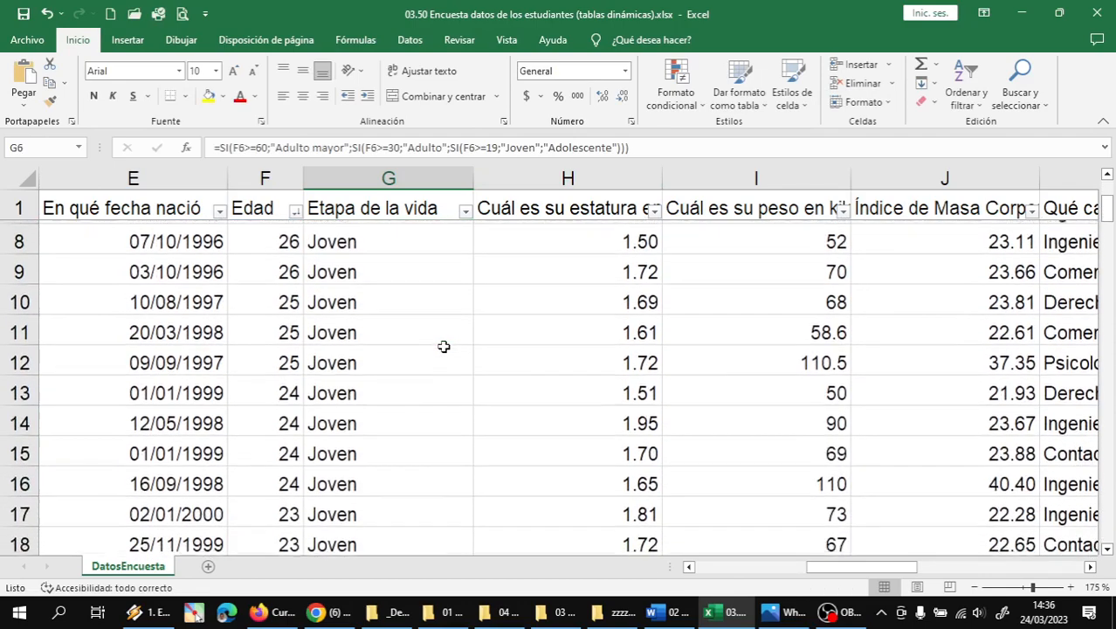
scroll(444, 349, down, 9)
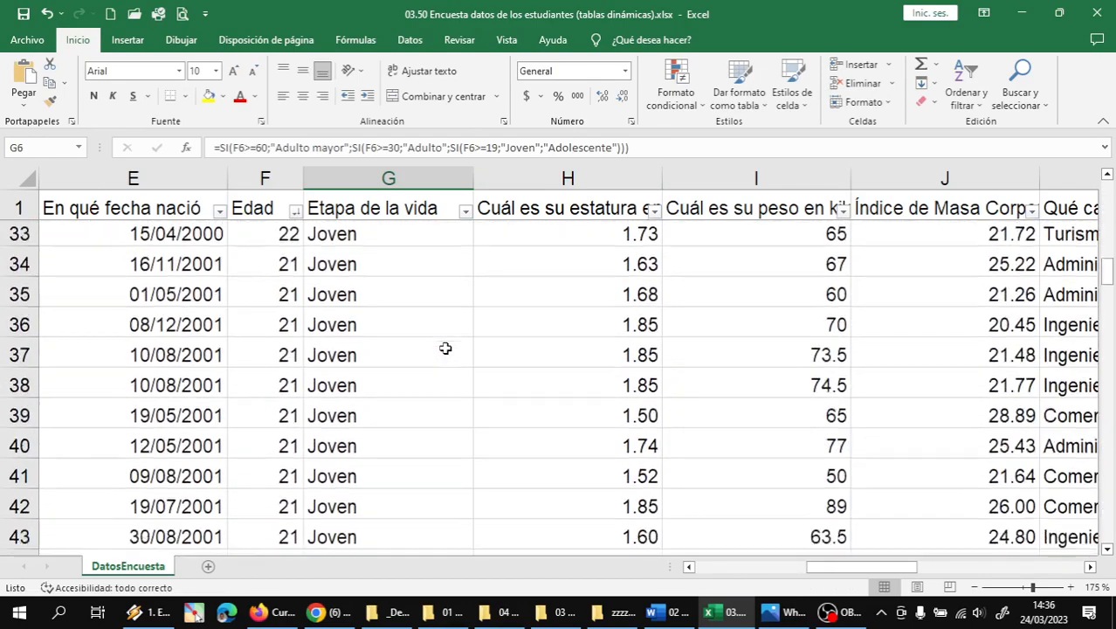
scroll(446, 348, down, 15)
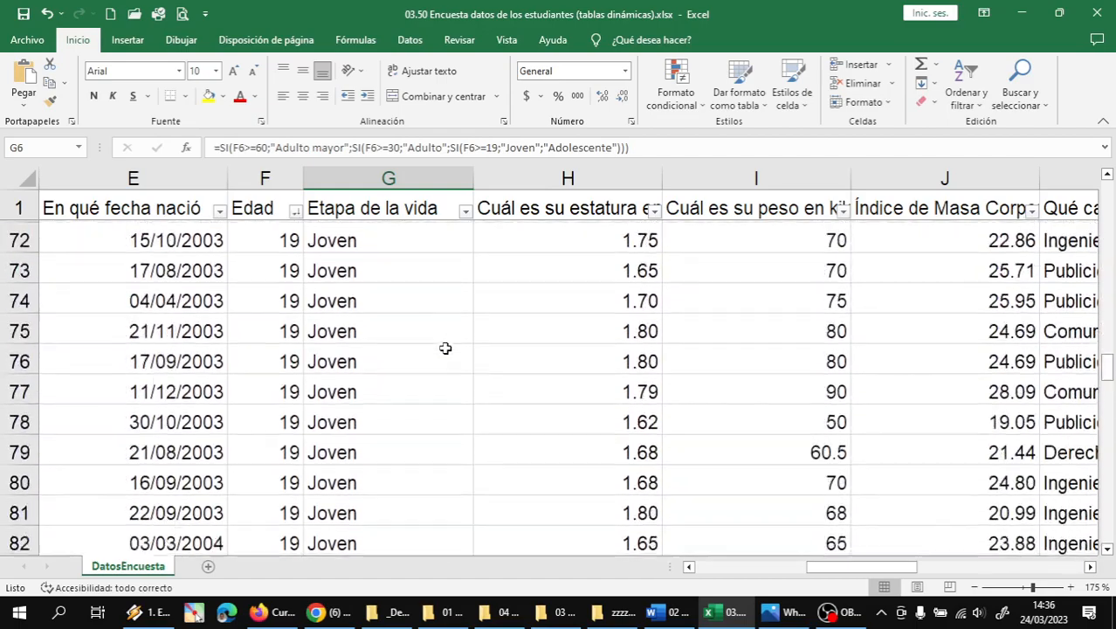
scroll(445, 345, down, 15)
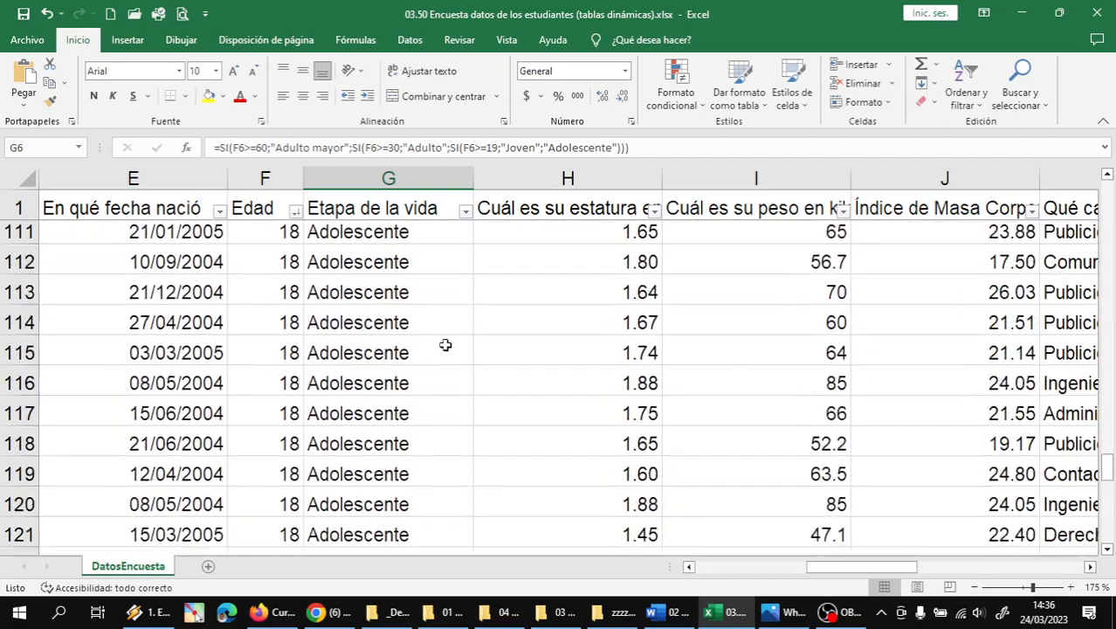
scroll(437, 343, down, 2)
scroll(438, 342, up, 5)
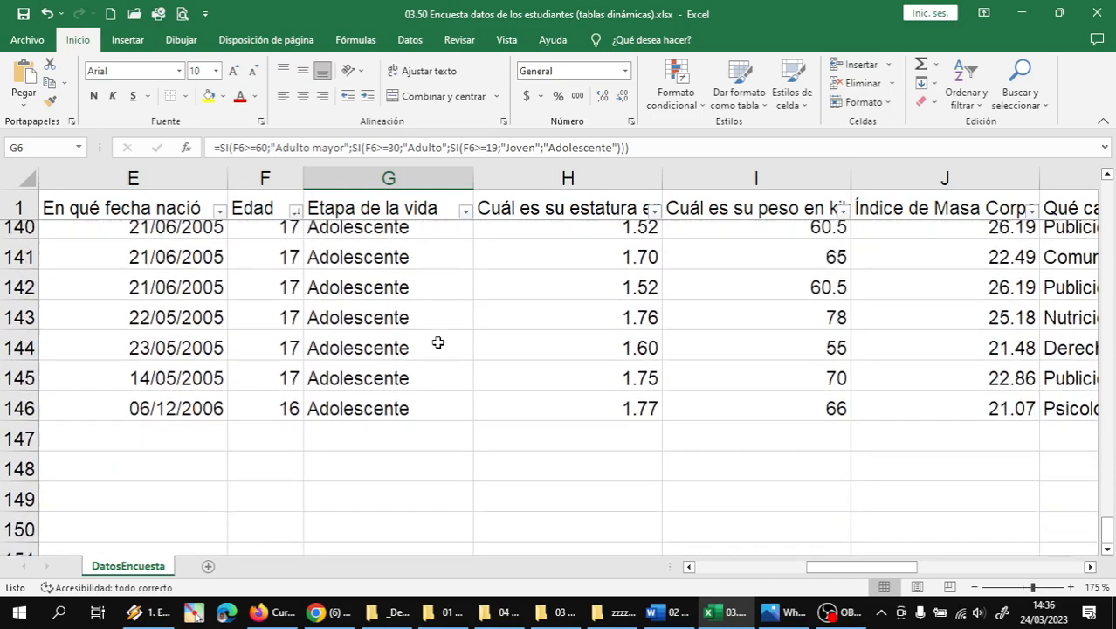
scroll(442, 341, up, 20)
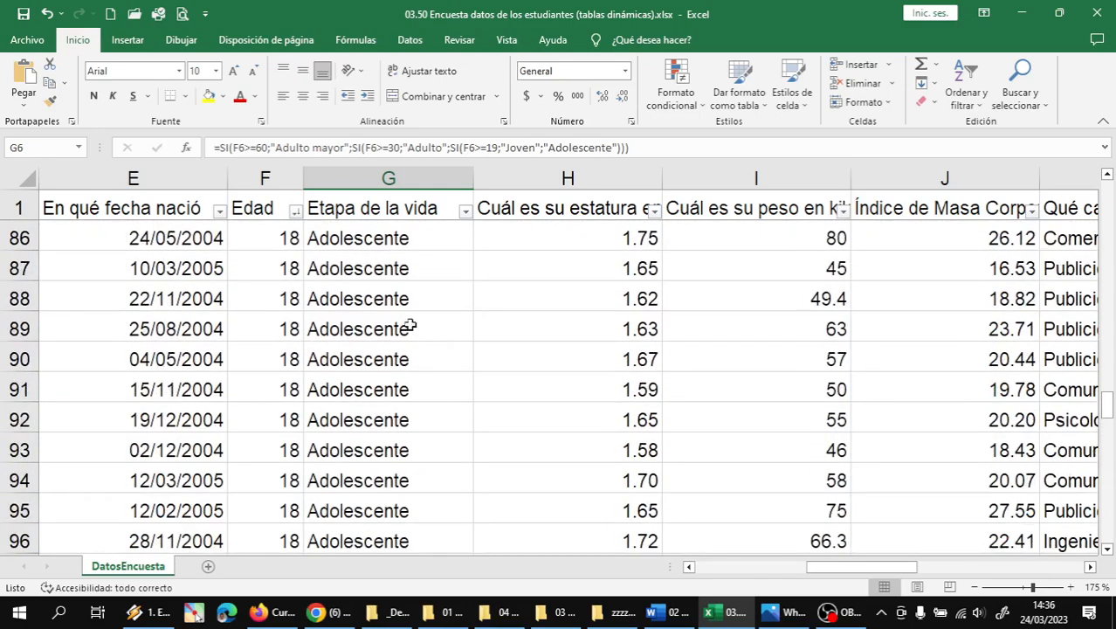
scroll(413, 307, up, 6)
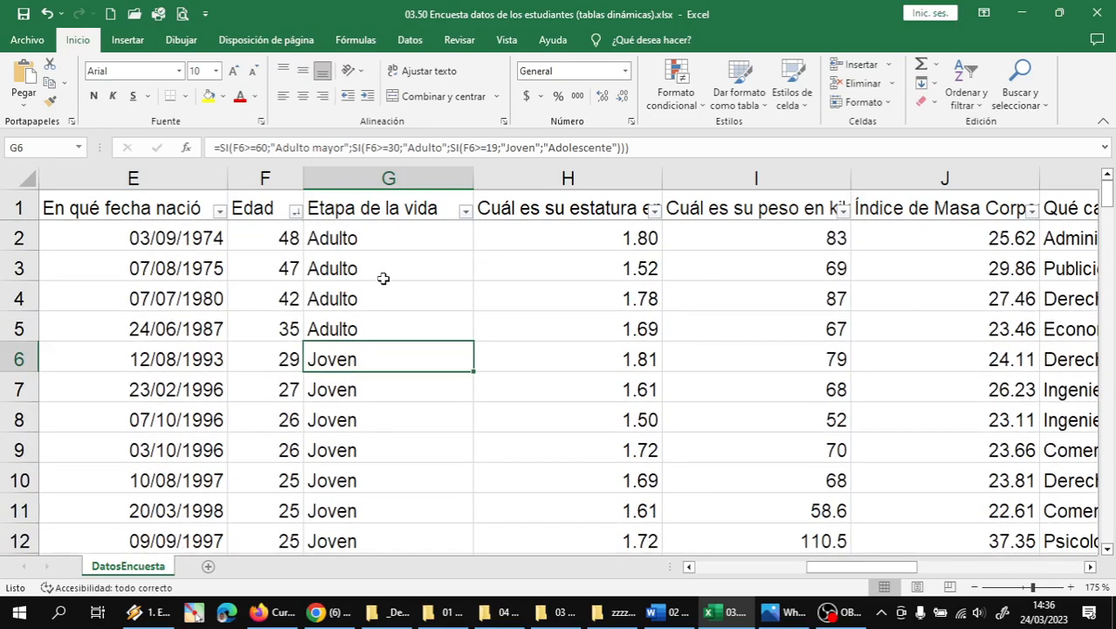
click(406, 232)
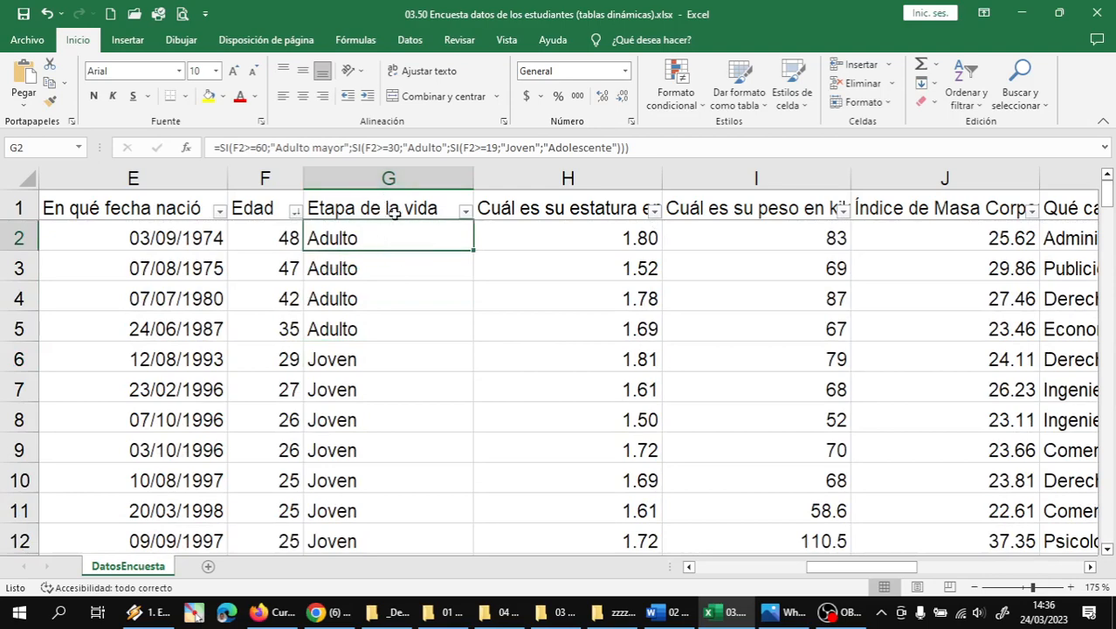
click(839, 616)
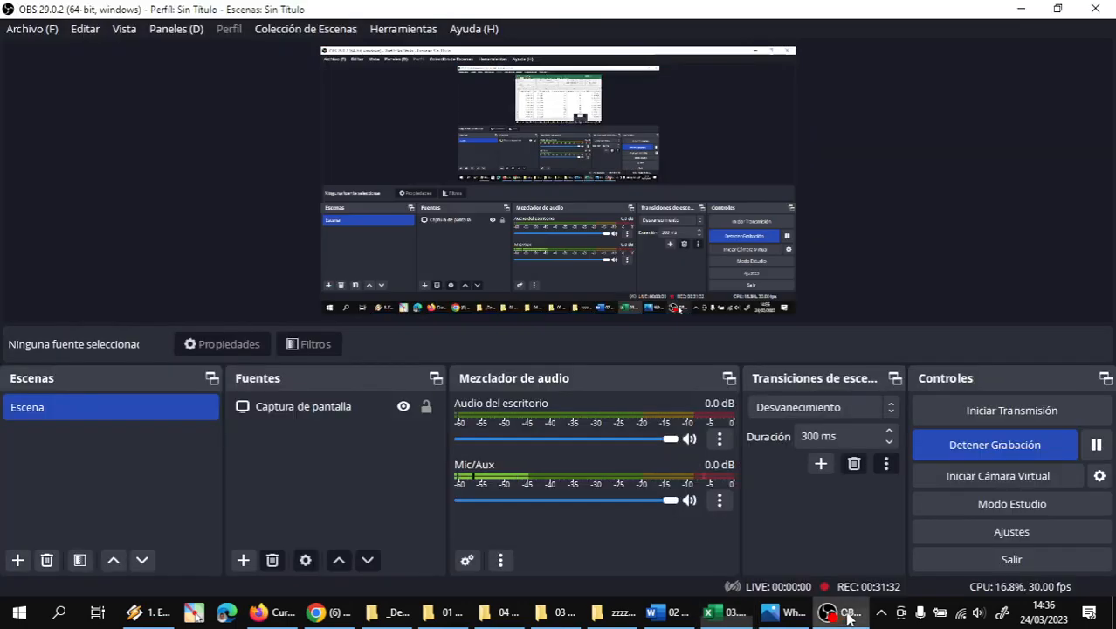
- Pause the OBS recording, then resume it and return to the survey workbook
click(1096, 445)
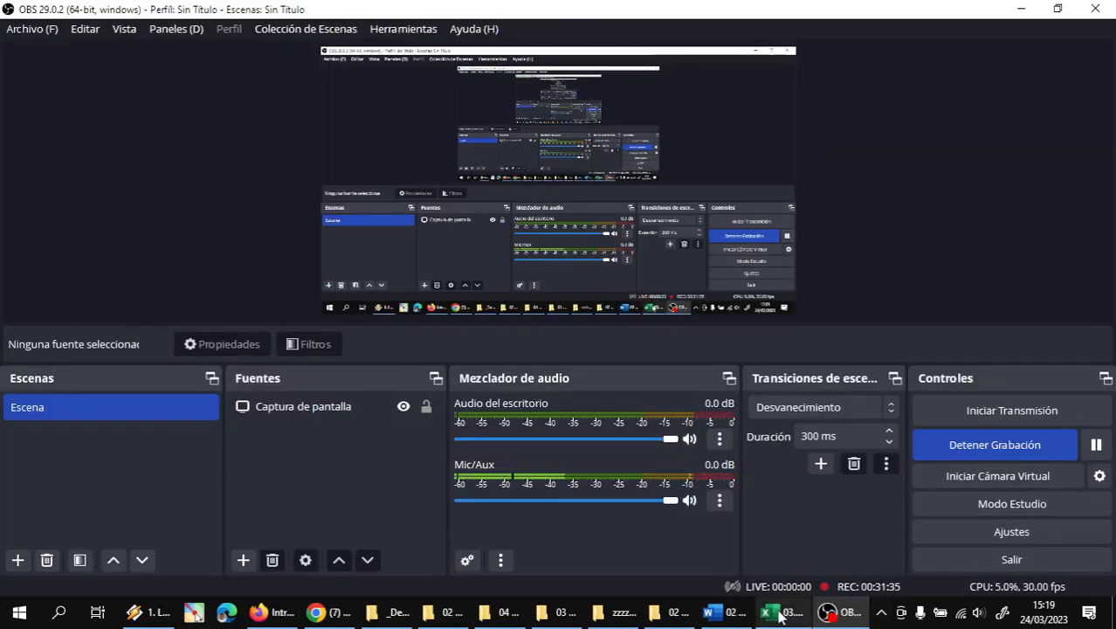
click(779, 614)
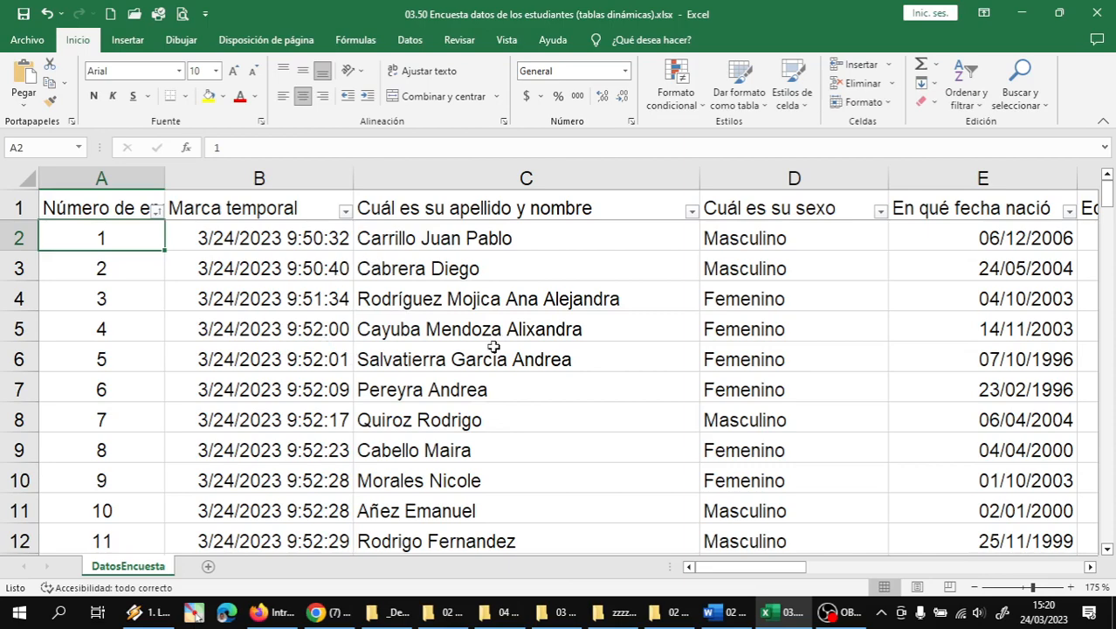
ctrl+scroll(478, 342, down, 3)
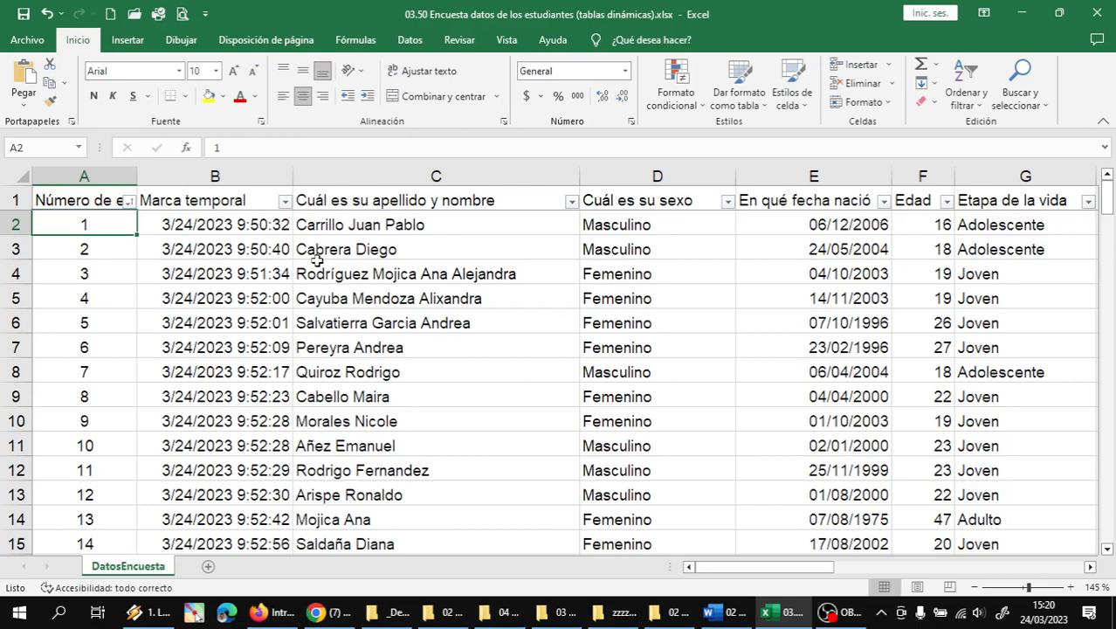
scroll(311, 261, down, 1)
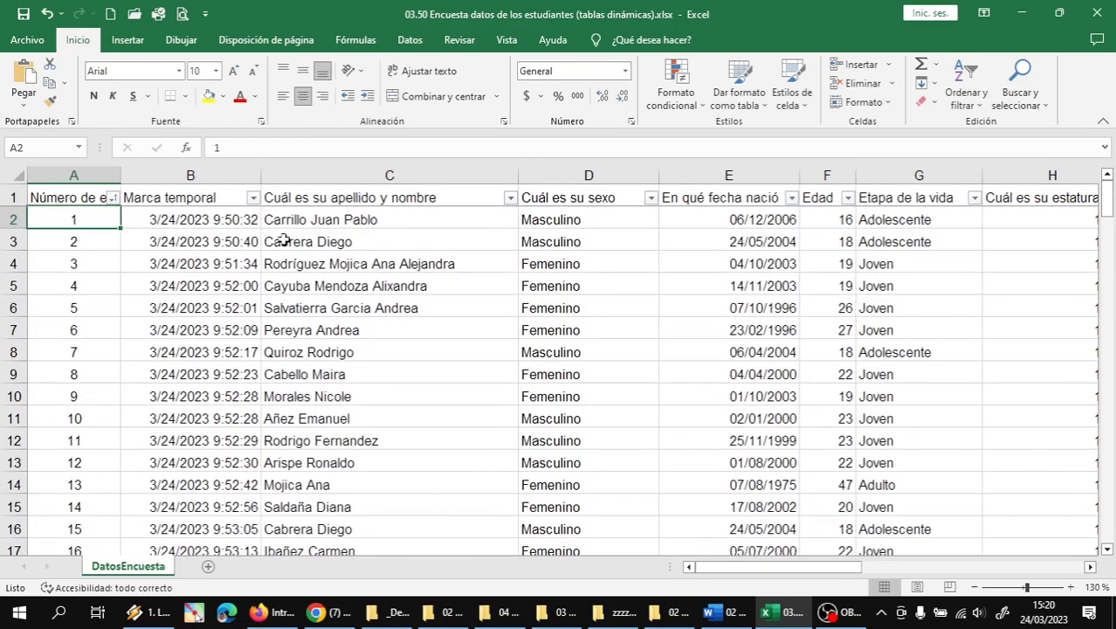
click(333, 197)
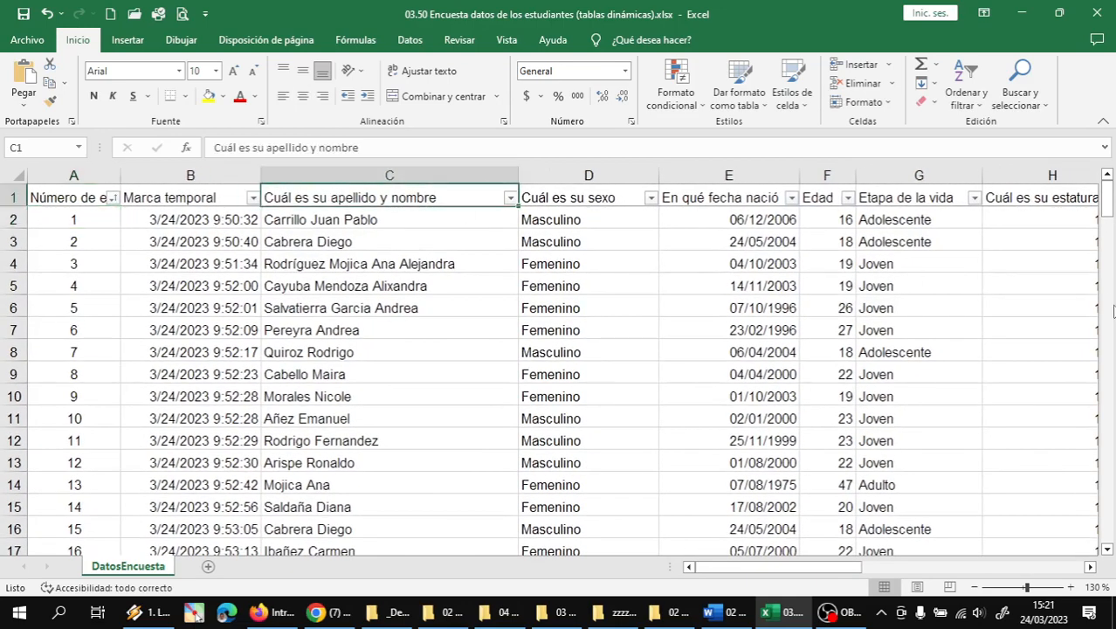
key(Right)
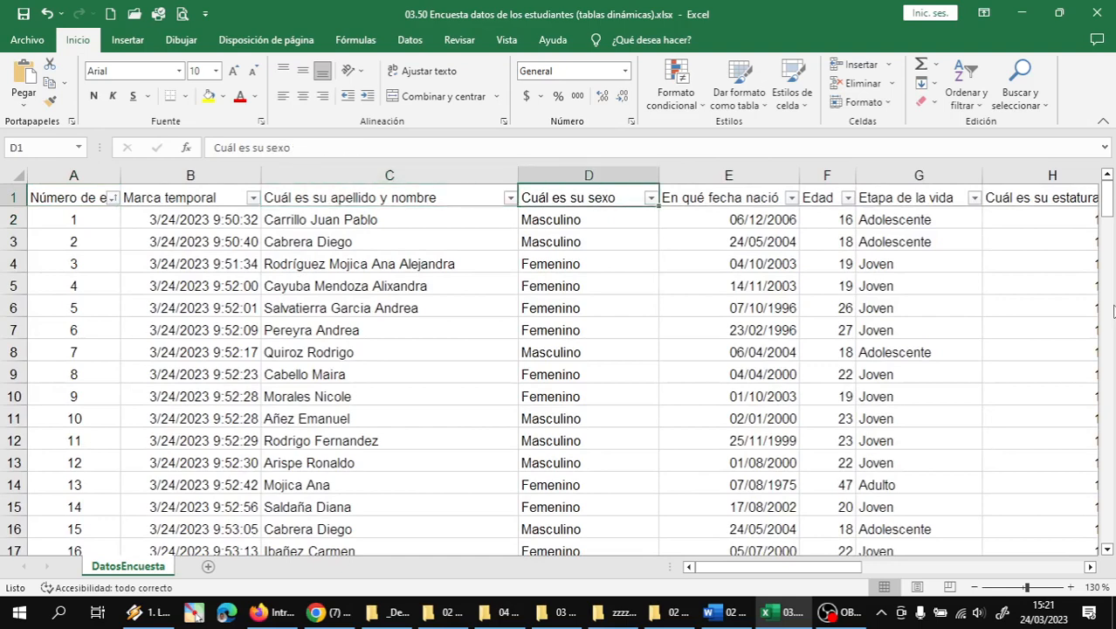
key(Right)
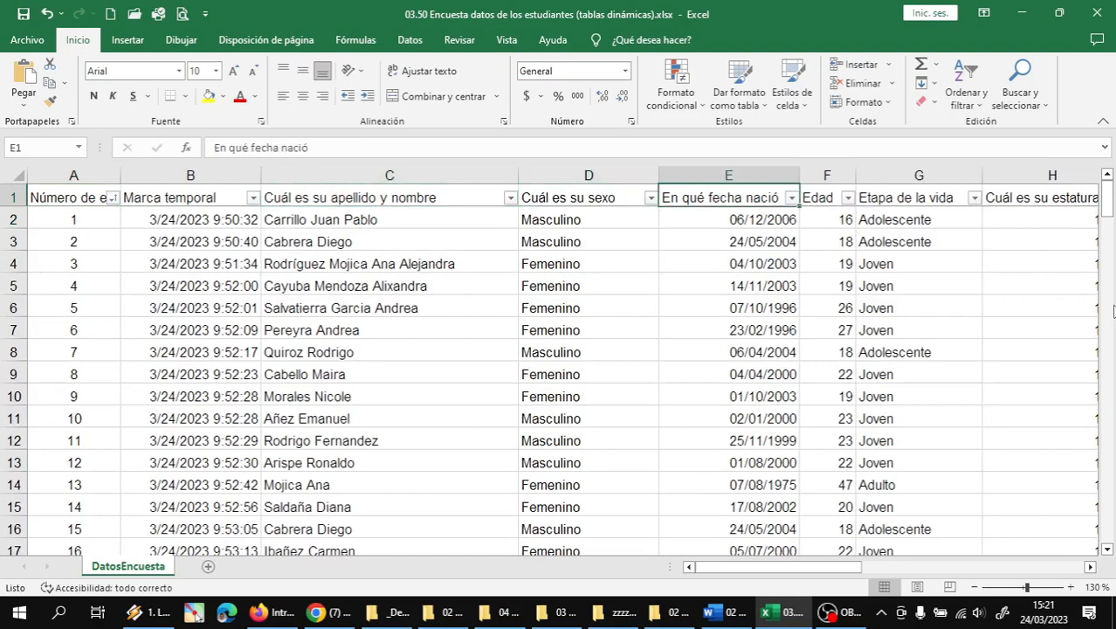
key(Right)
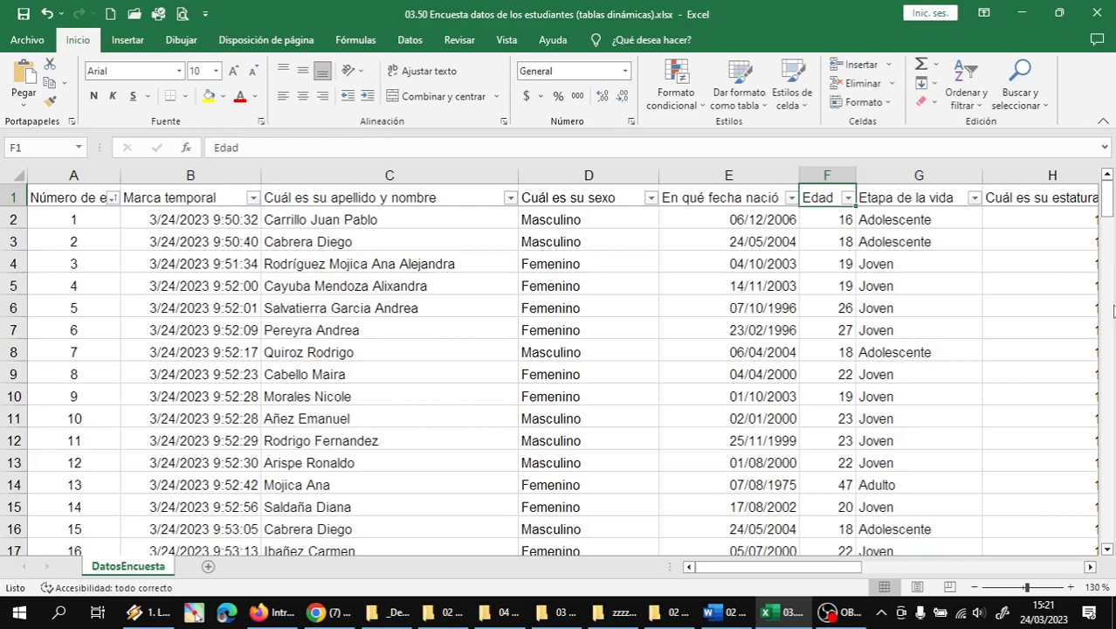
key(Right)
key(Right)
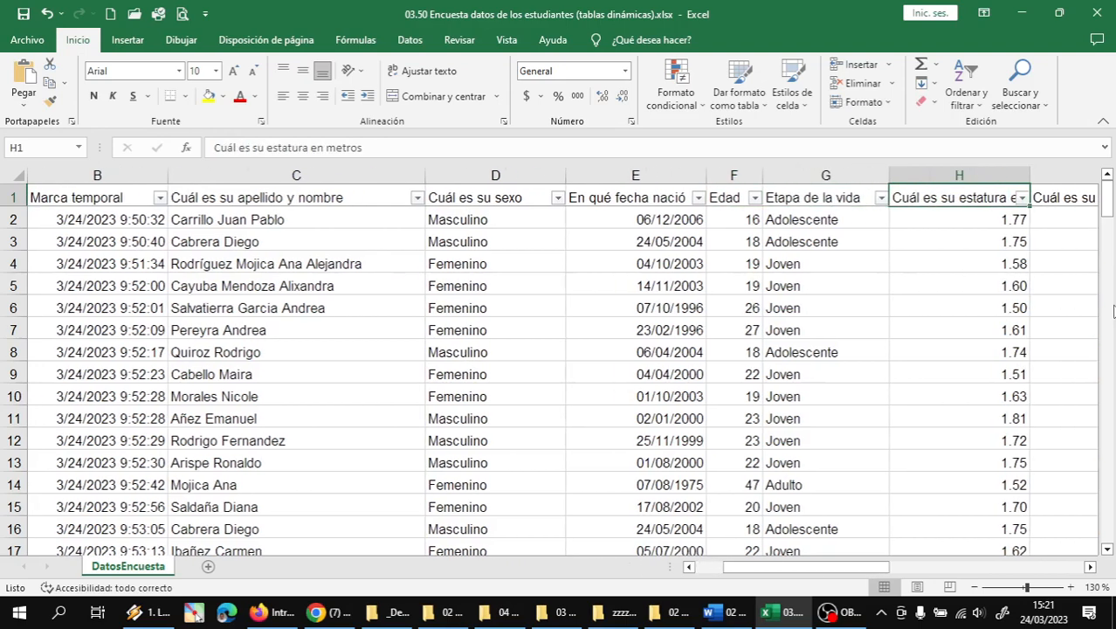
key(Right)
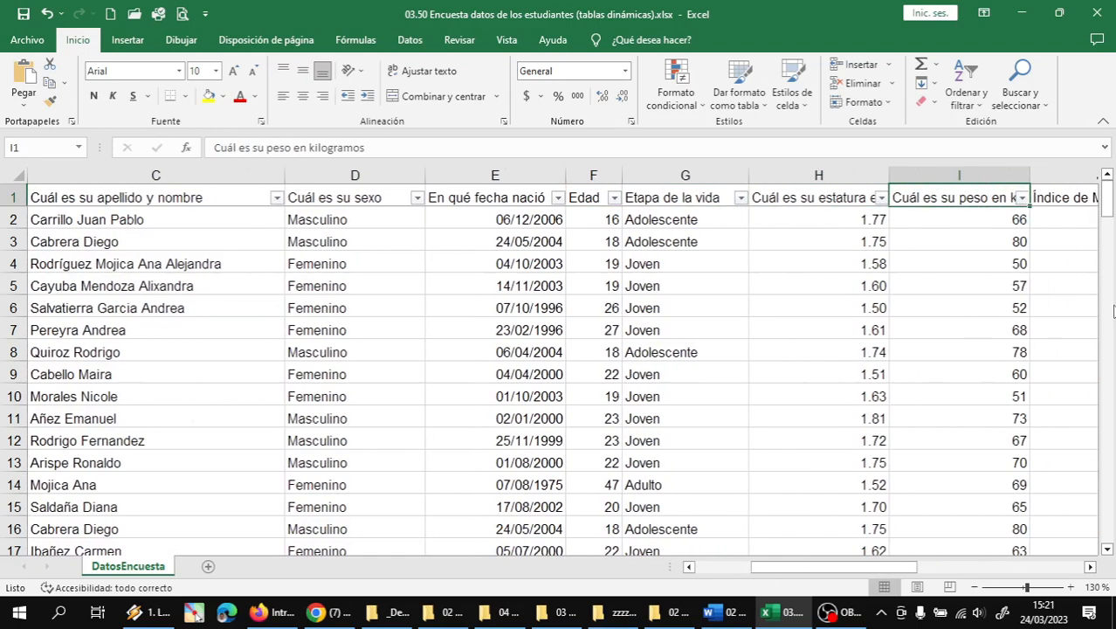
key(Right)
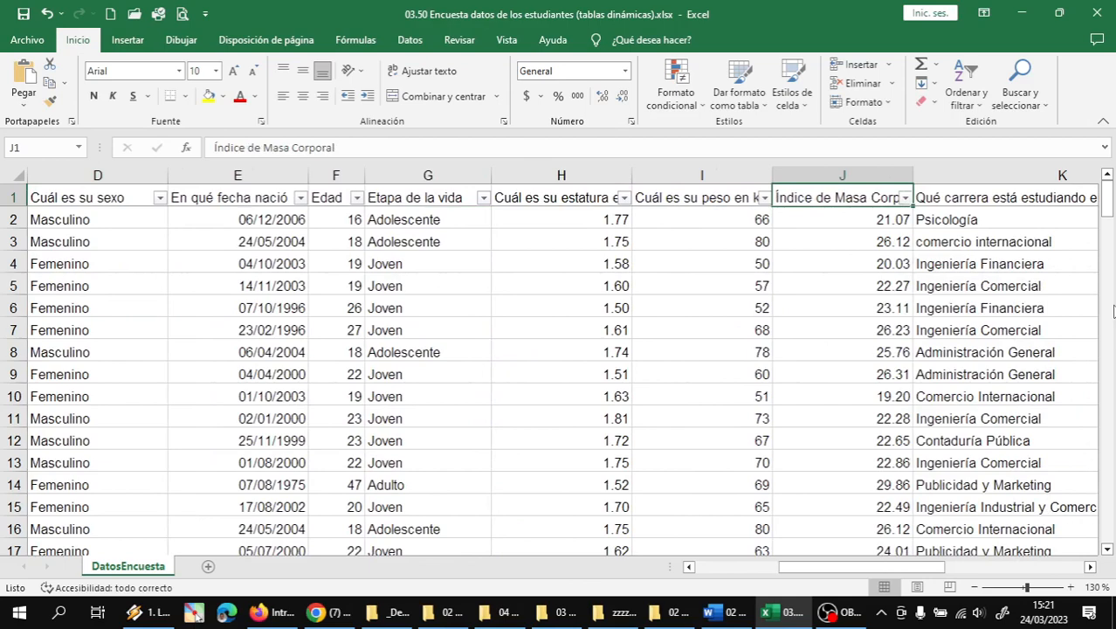
key(Right)
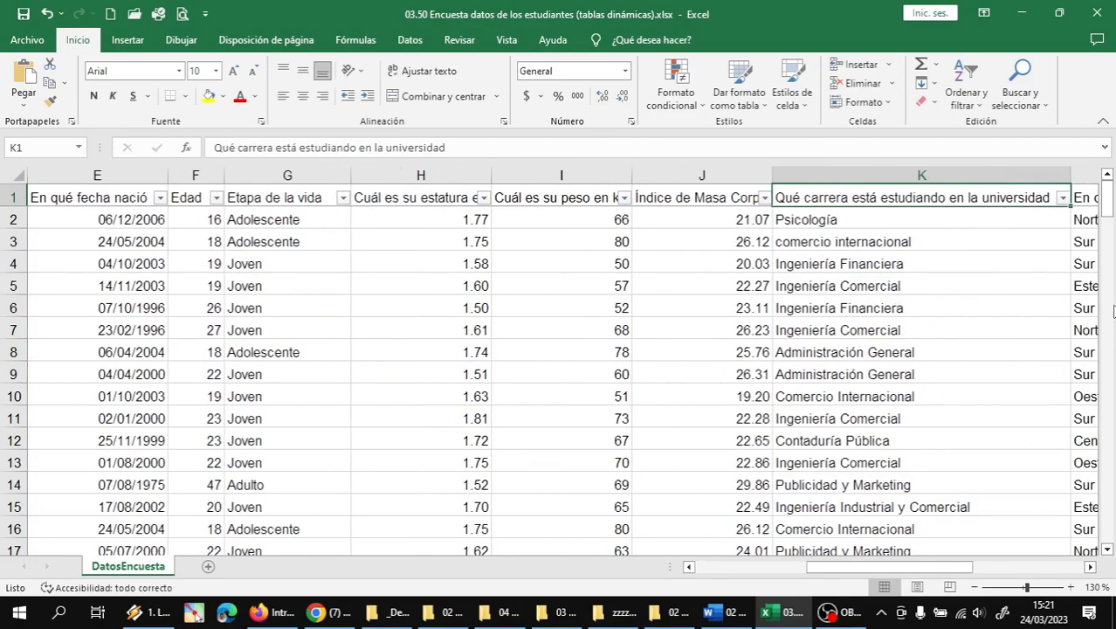
key(Right)
key(Right)
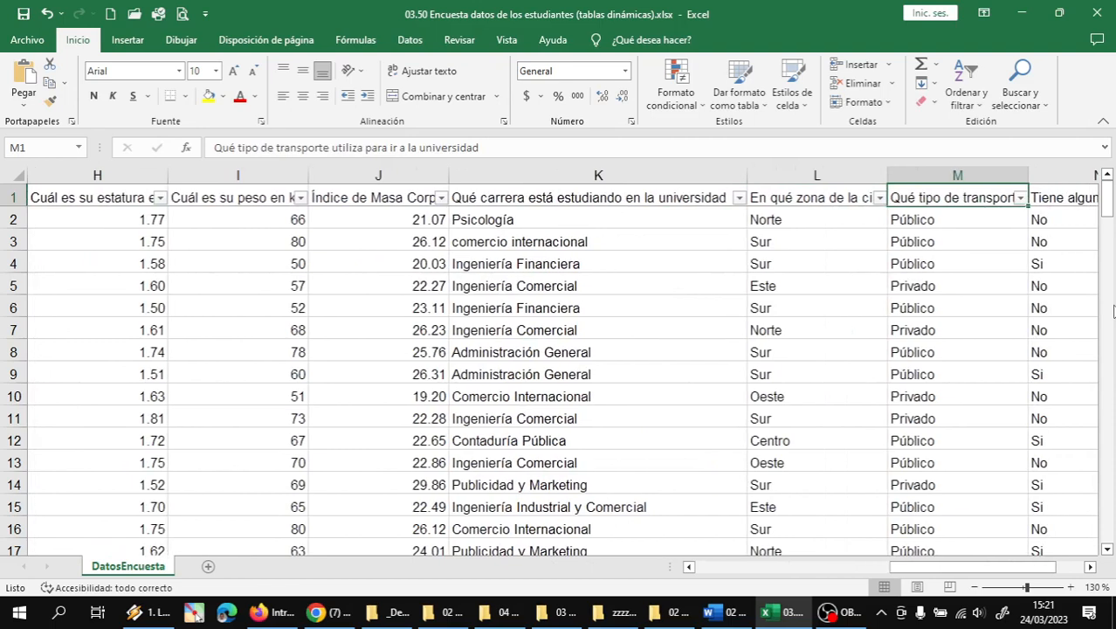
key(Right)
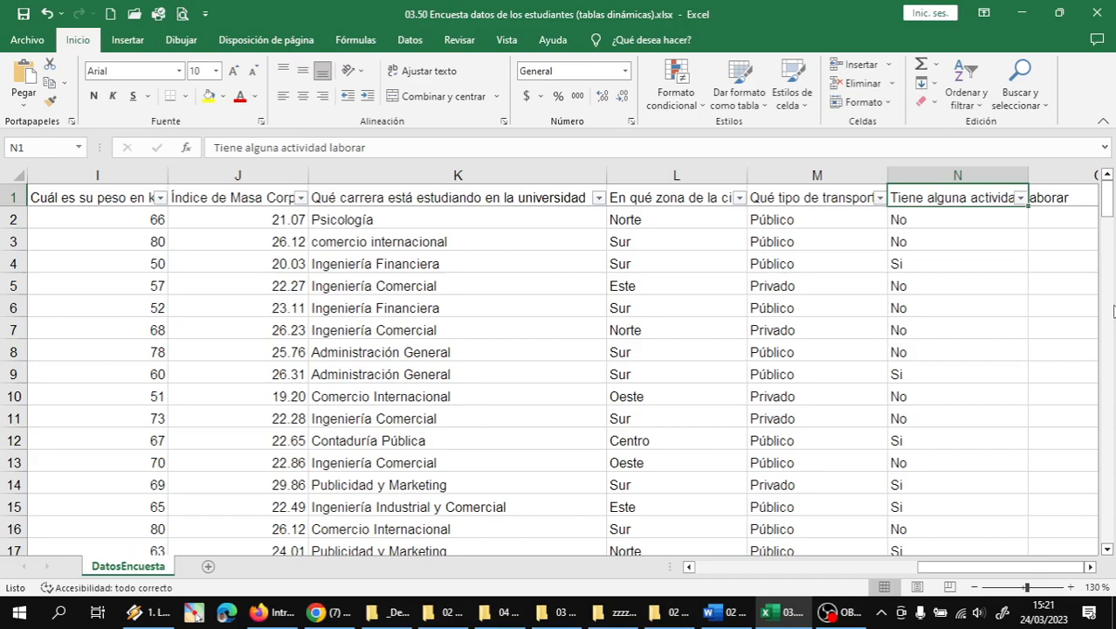
key(Left)
key(Left)
key(ctrl+Home)
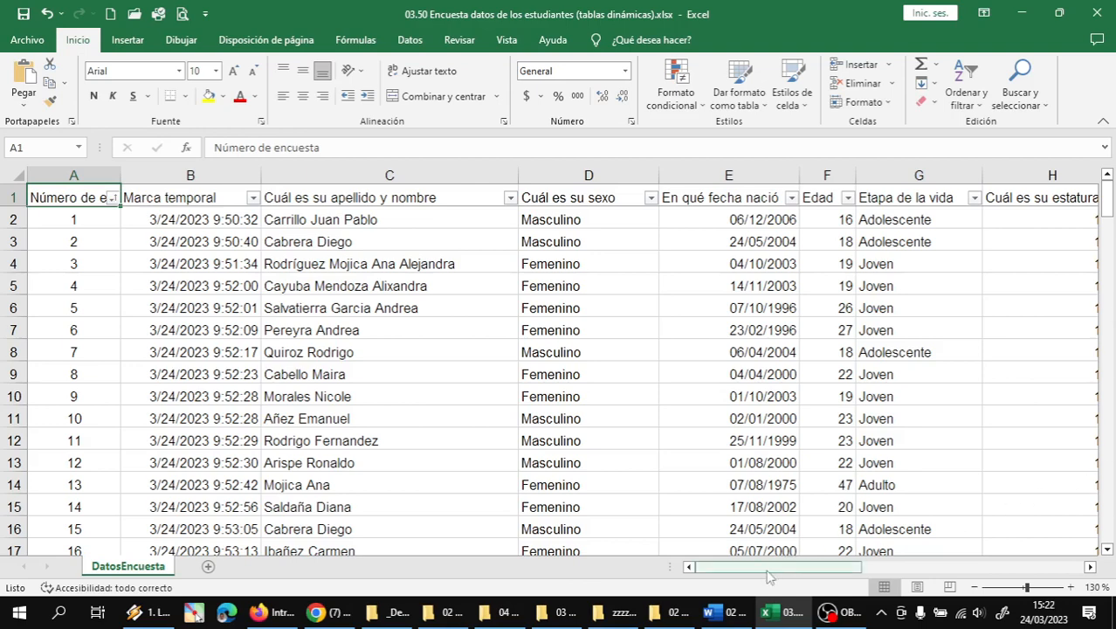
drag(768, 573, 987, 590)
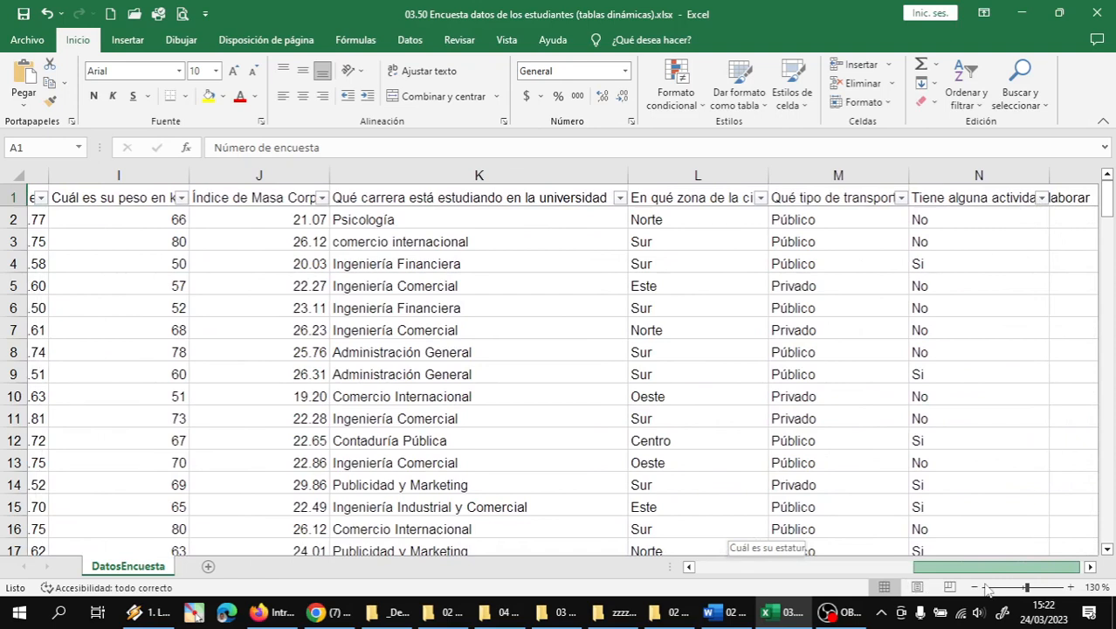
drag(987, 589, 989, 590)
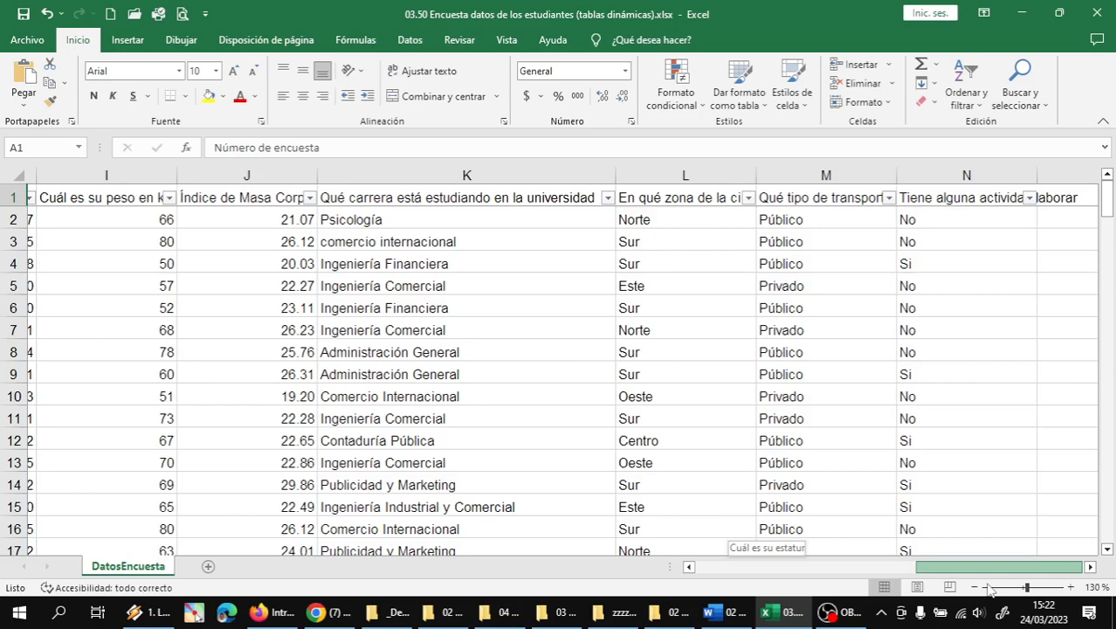
drag(990, 591, 987, 591)
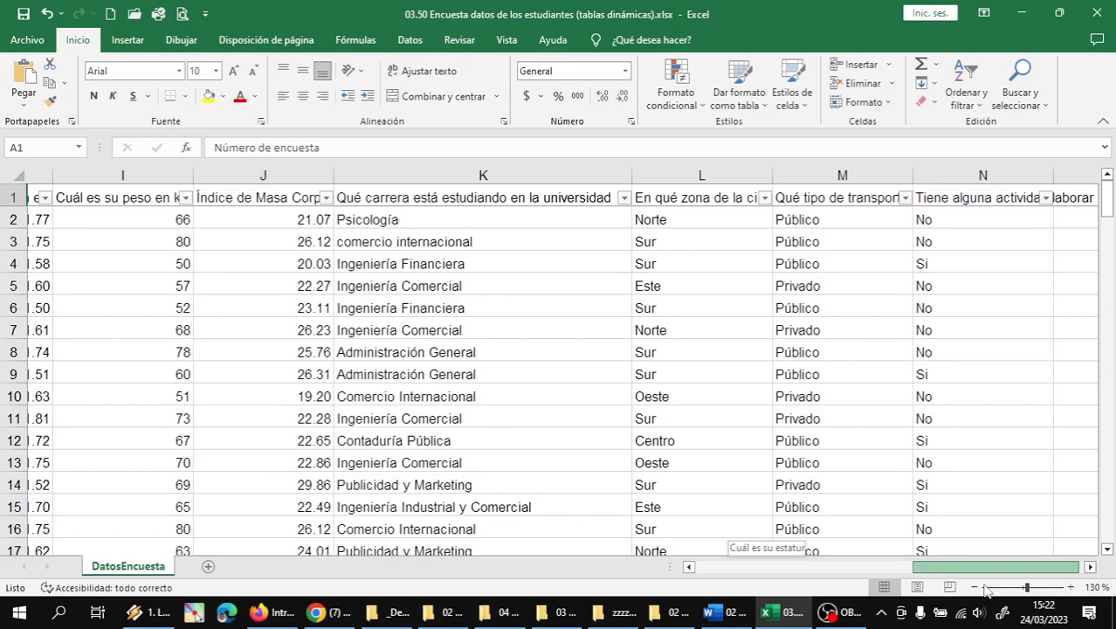
drag(987, 591, 979, 593)
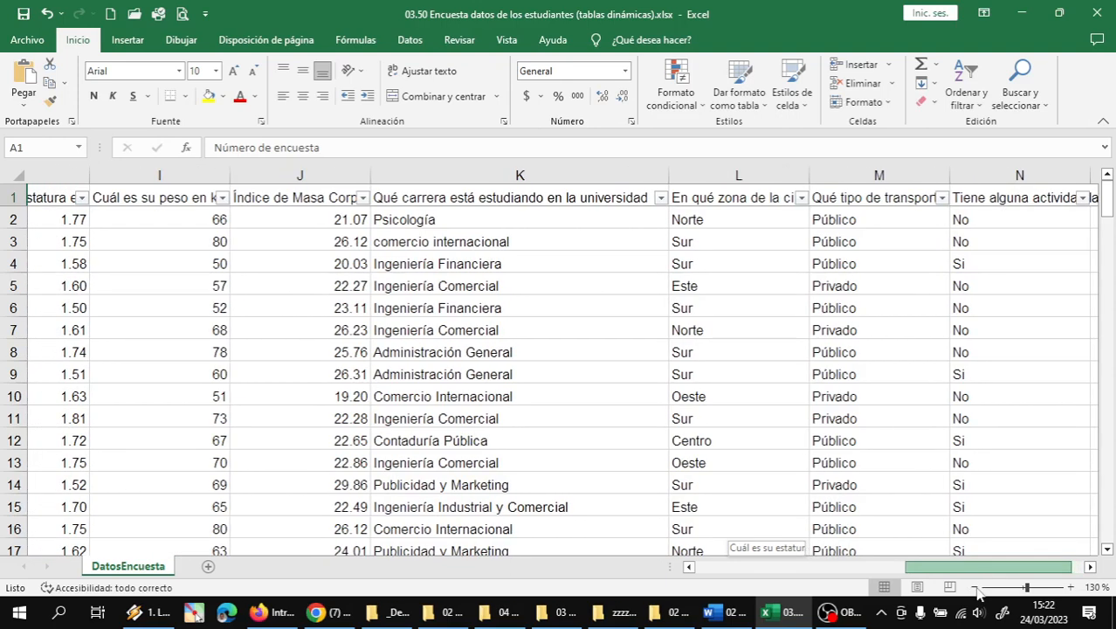
drag(978, 592, 984, 592)
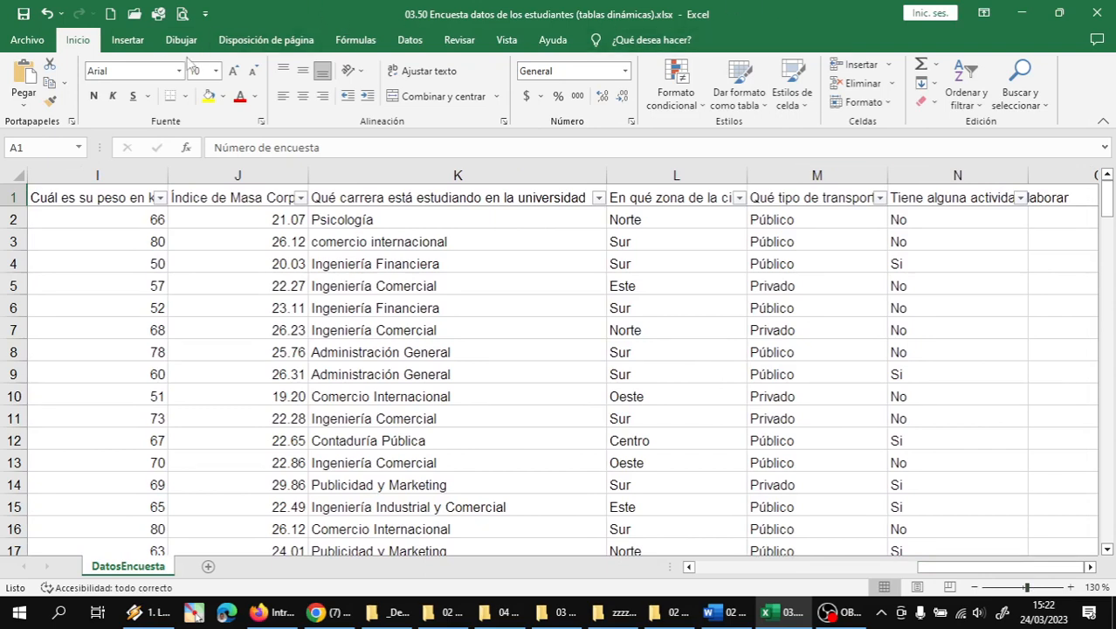
- Insert a blank pivot table via Insertar > Tablas dinámicas recomendadas
click(127, 42)
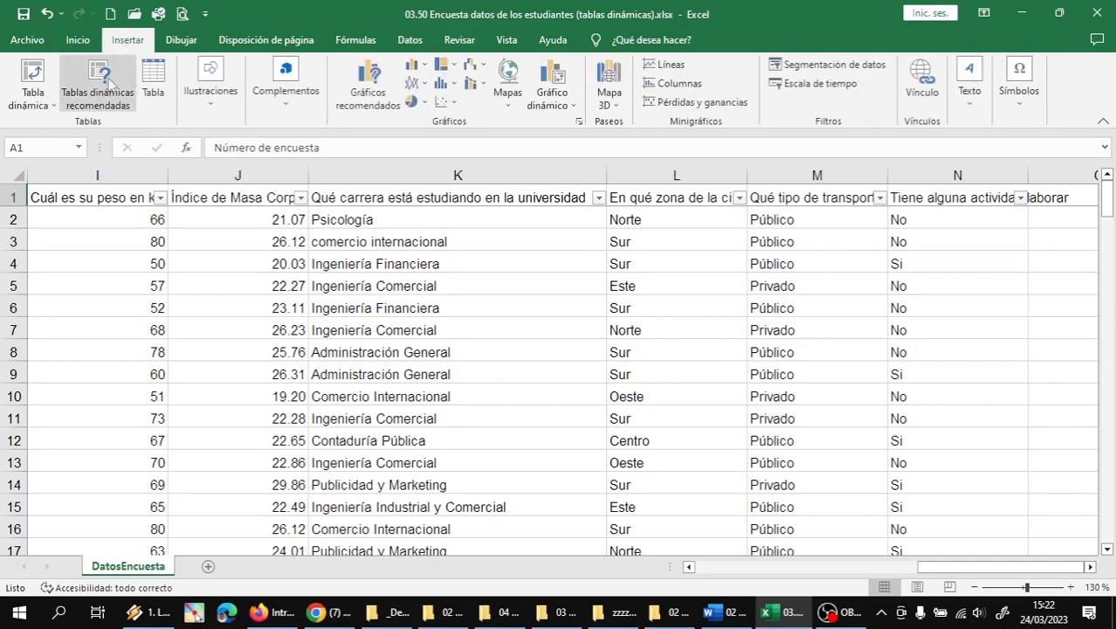
click(89, 111)
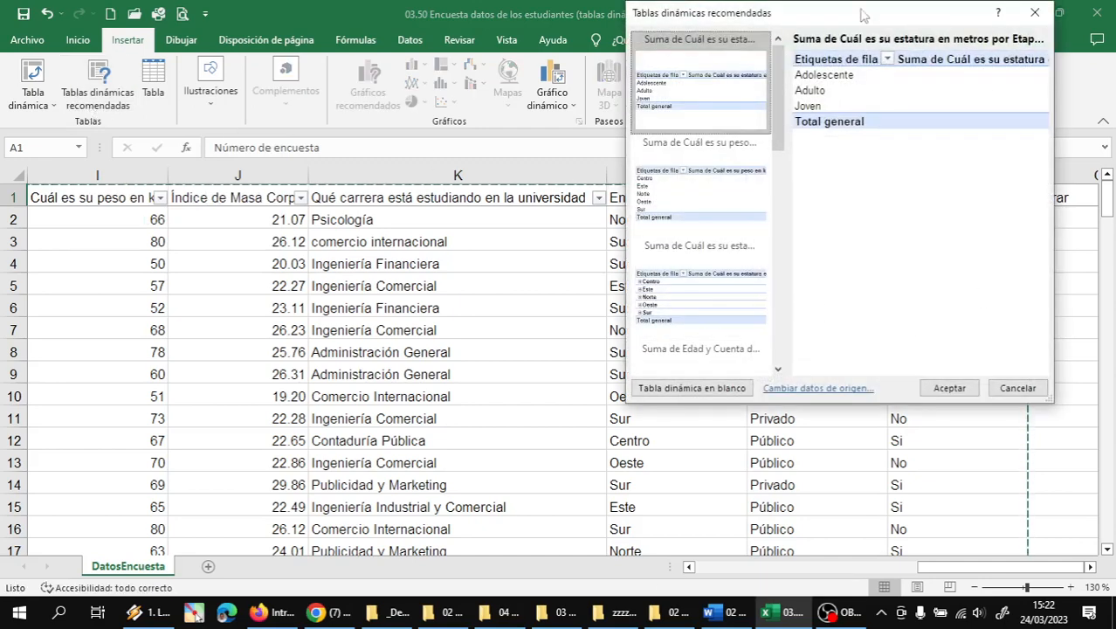
drag(861, 15, 855, 104)
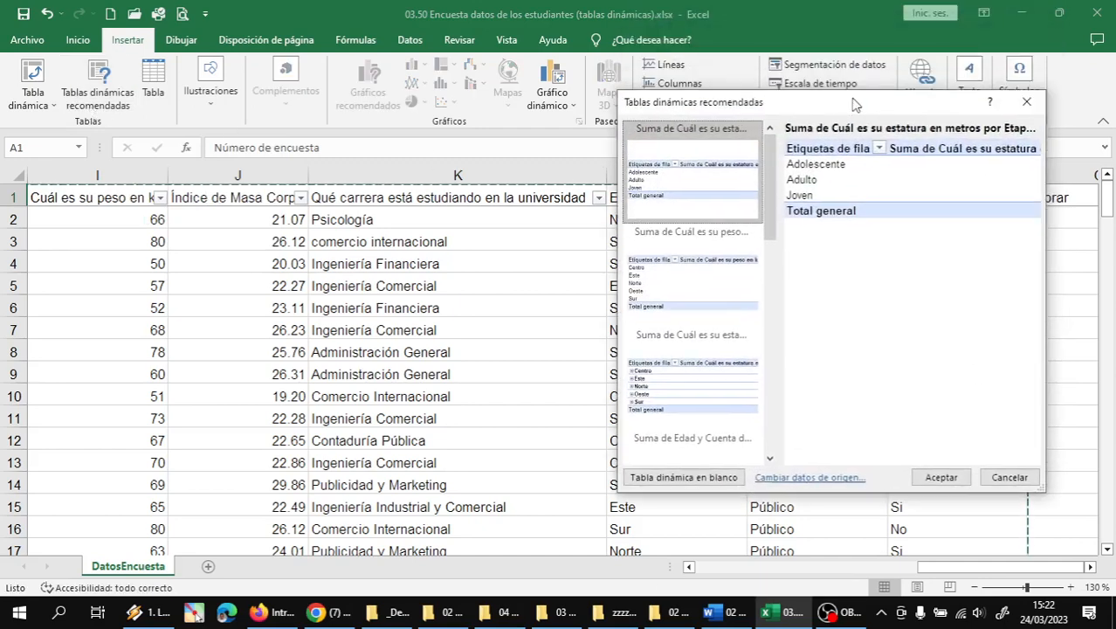
click(689, 481)
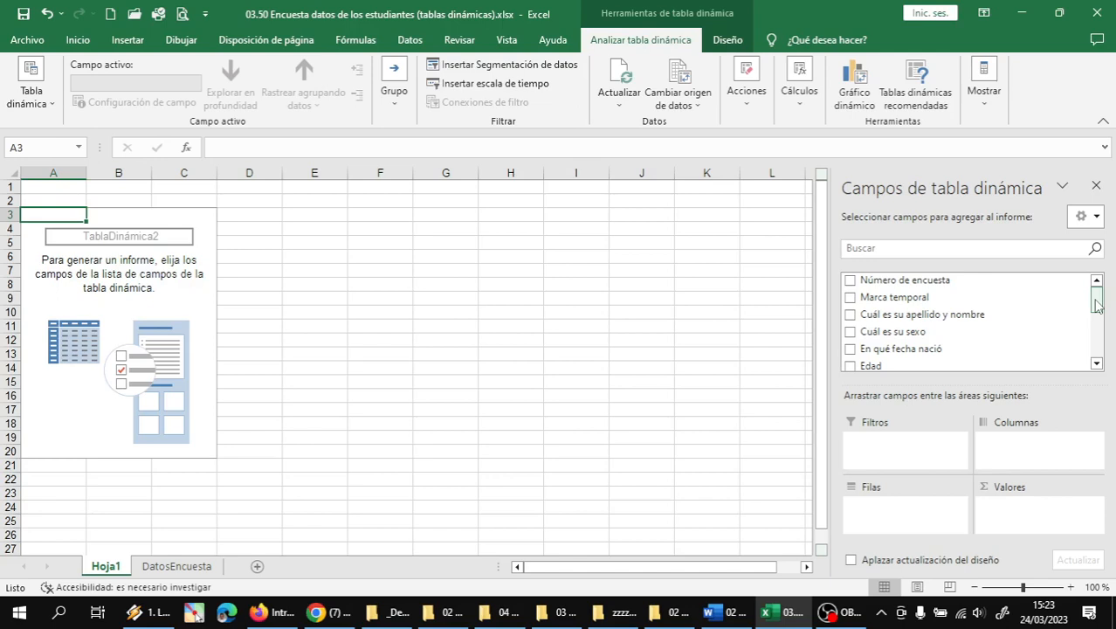
- Put 'Tiene alguna actividad laborar' in Valores so the pivot counts 145 answers
drag(1093, 306, 1098, 375)
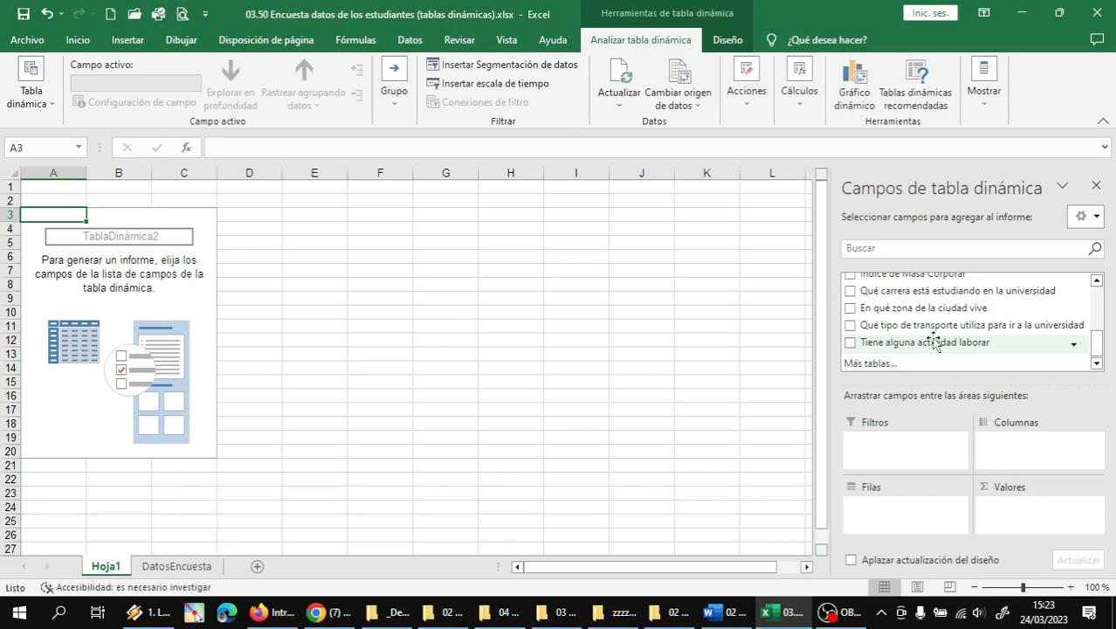
drag(933, 341, 1026, 523)
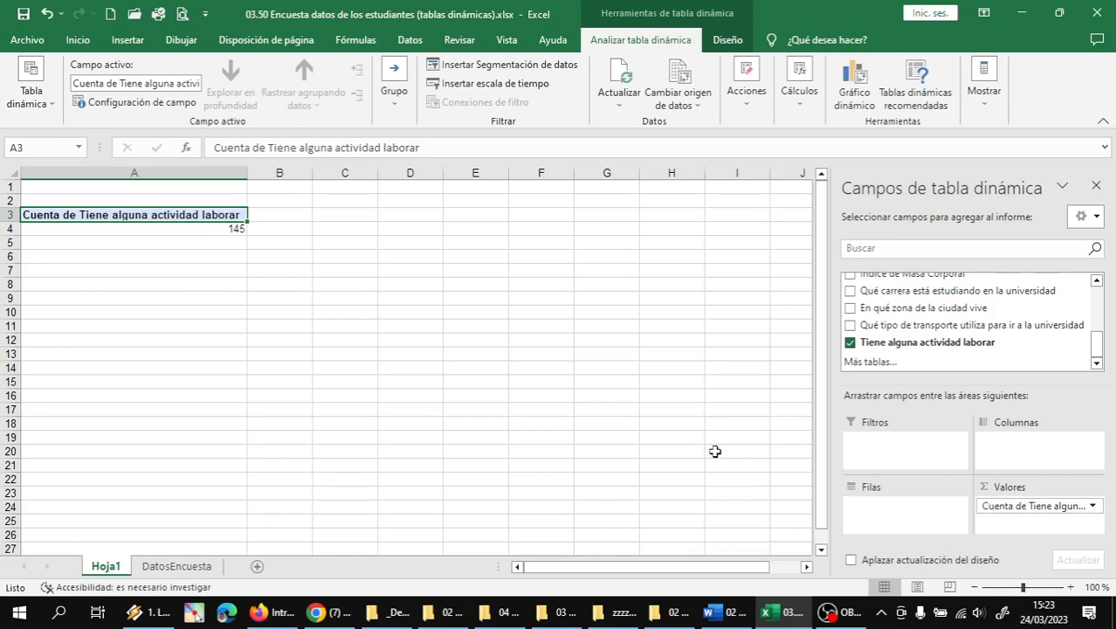
mouse_move(236, 231)
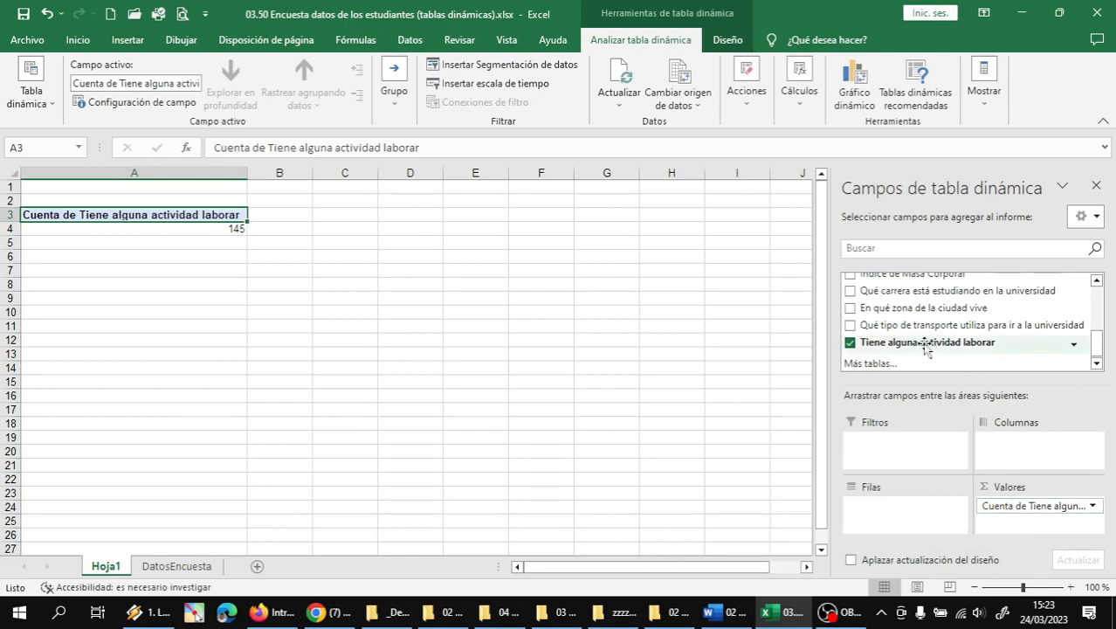
- Make the job question a report filter and filter it to Sí answers only
drag(926, 342, 908, 463)
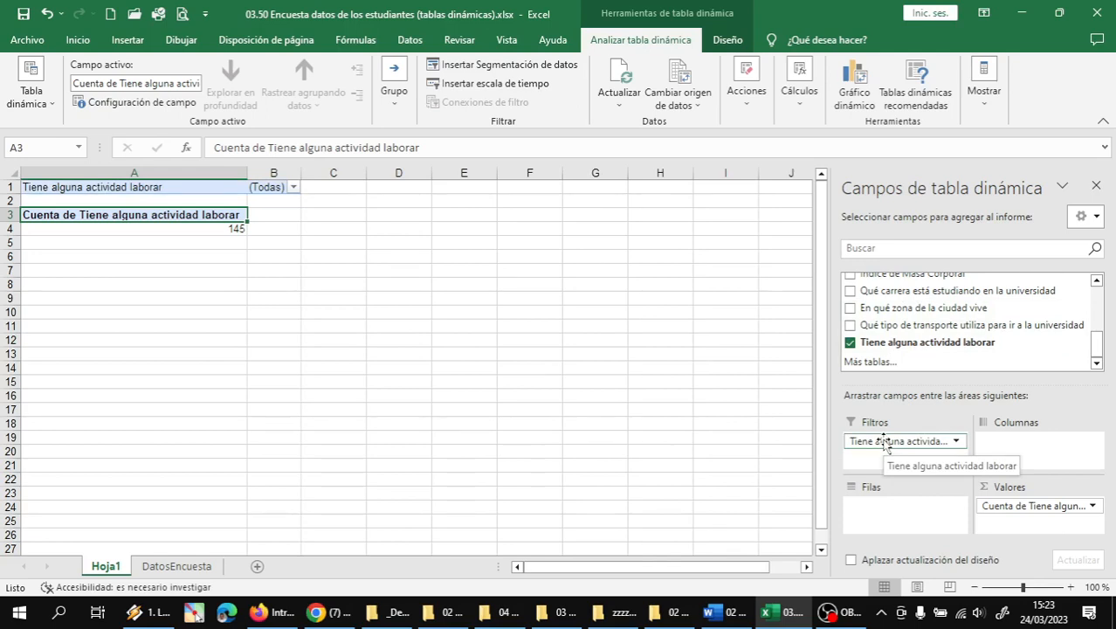
click(293, 188)
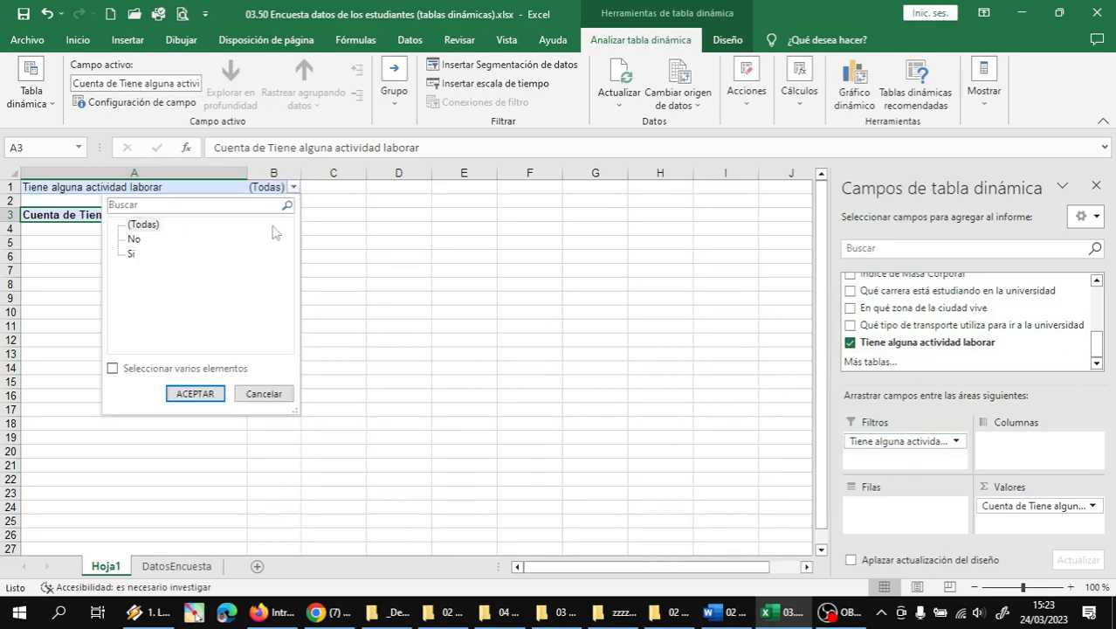
click(112, 367)
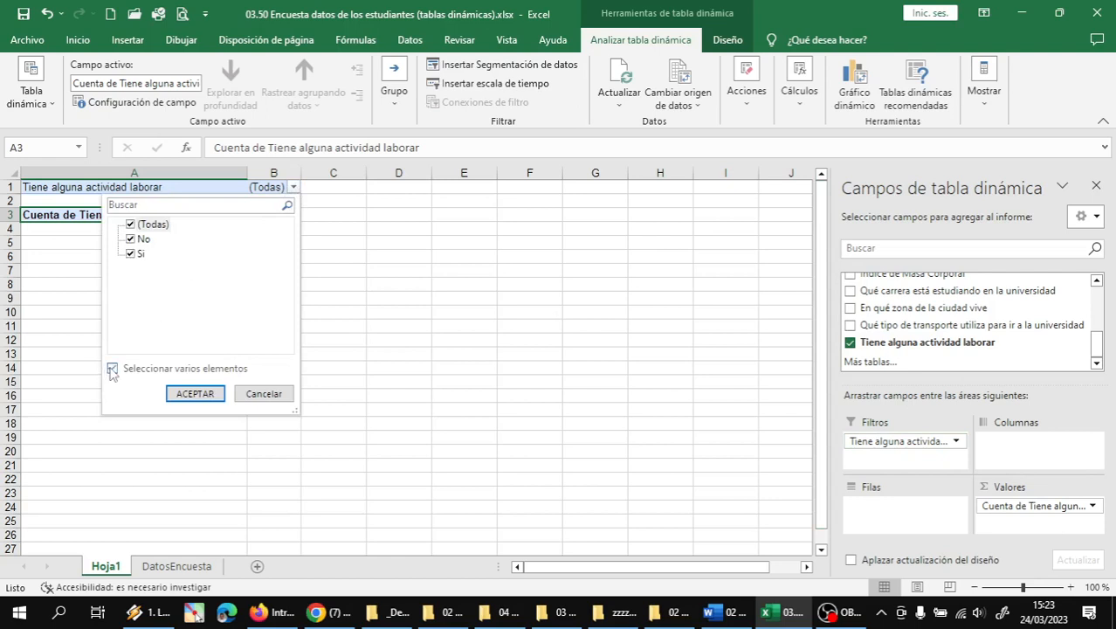
click(131, 224)
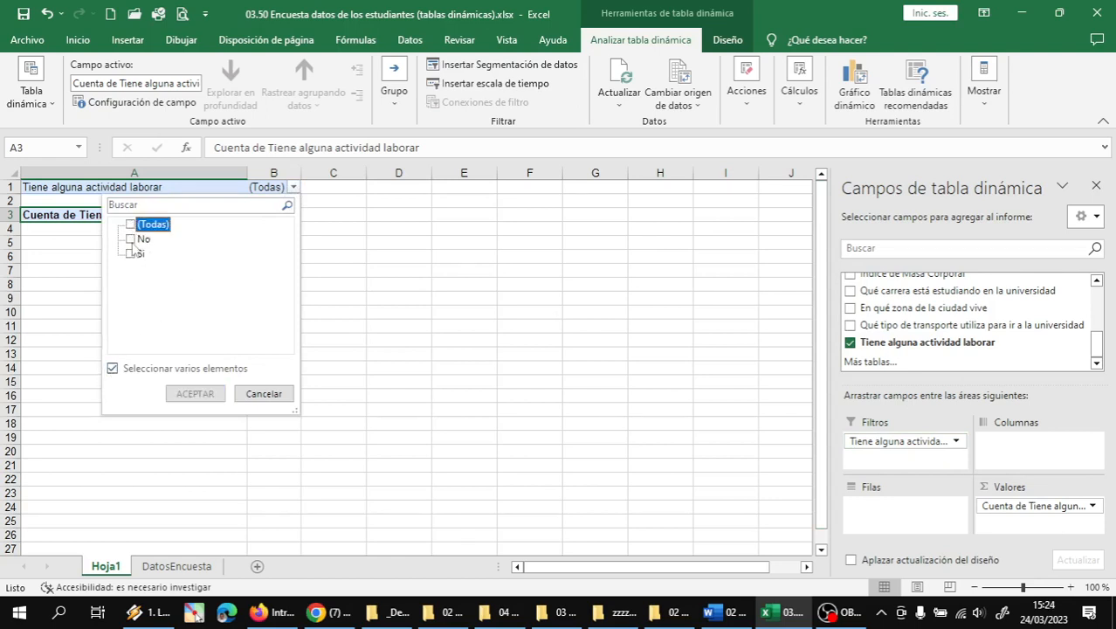
click(131, 254)
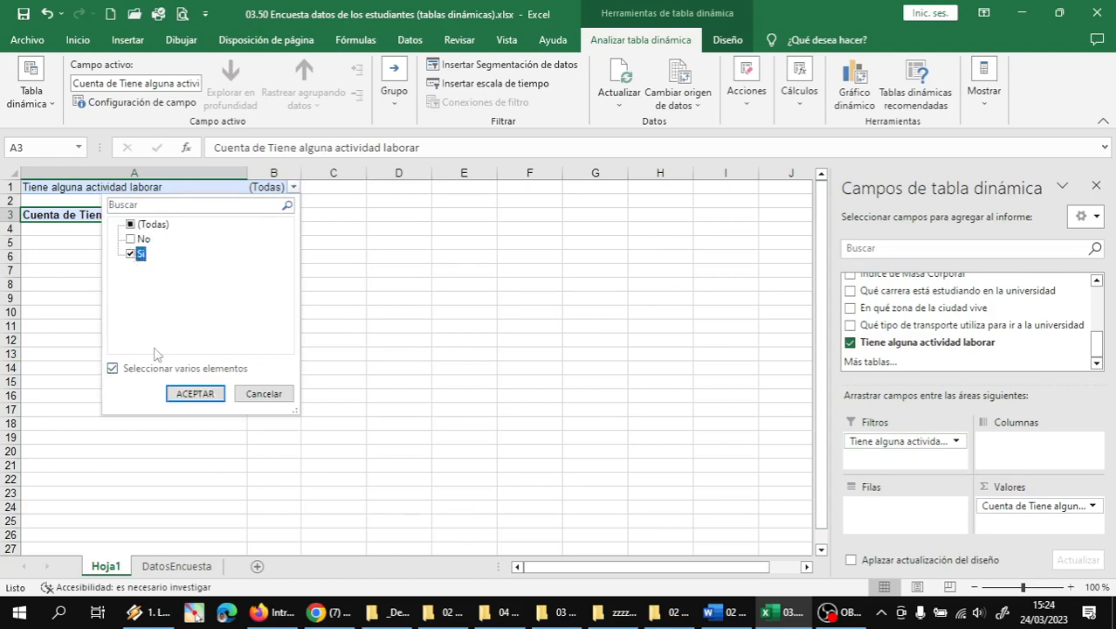
click(195, 394)
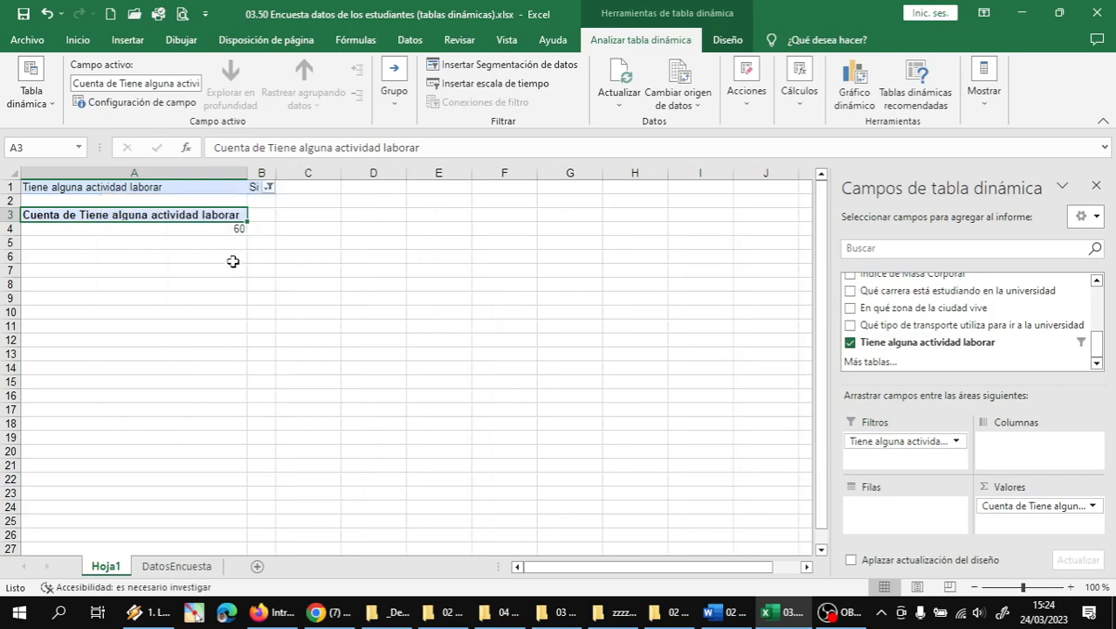
- Switch the job filter to No answers only, giving a count of 85
click(268, 186)
click(114, 241)
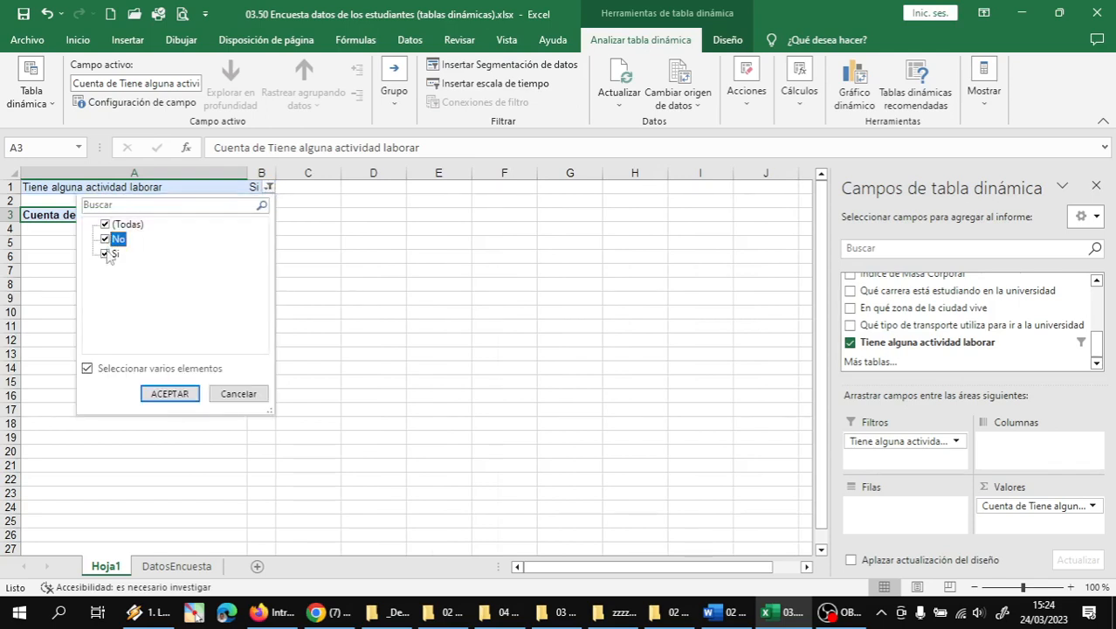
click(107, 253)
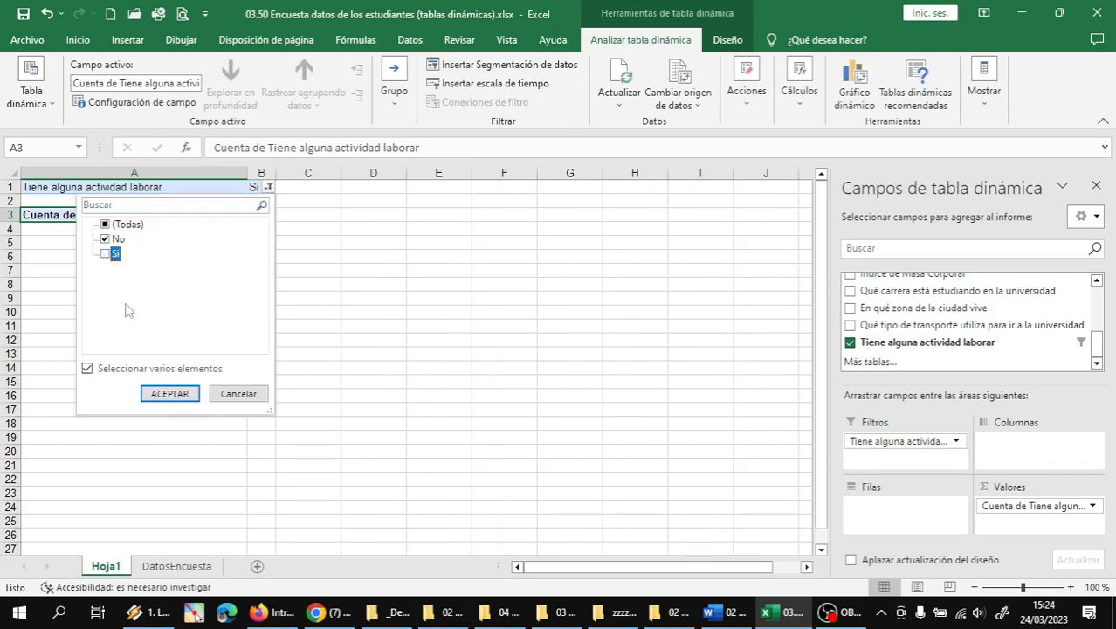
click(160, 391)
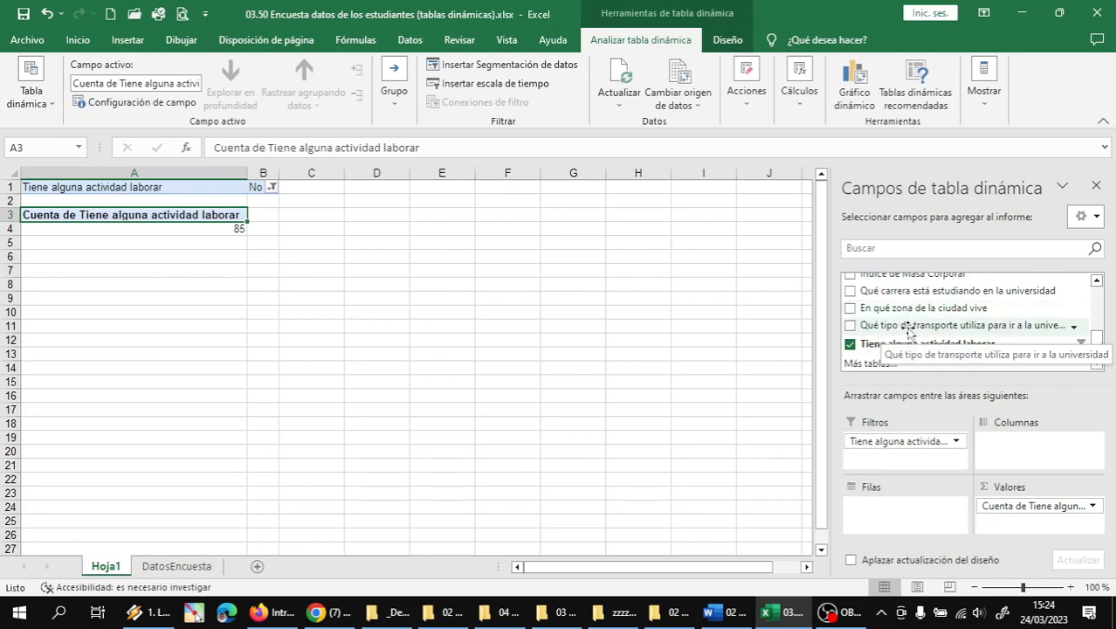
- Put transport type in Columnas, showing Privado 25 and Público 60
drag(908, 331, 1030, 452)
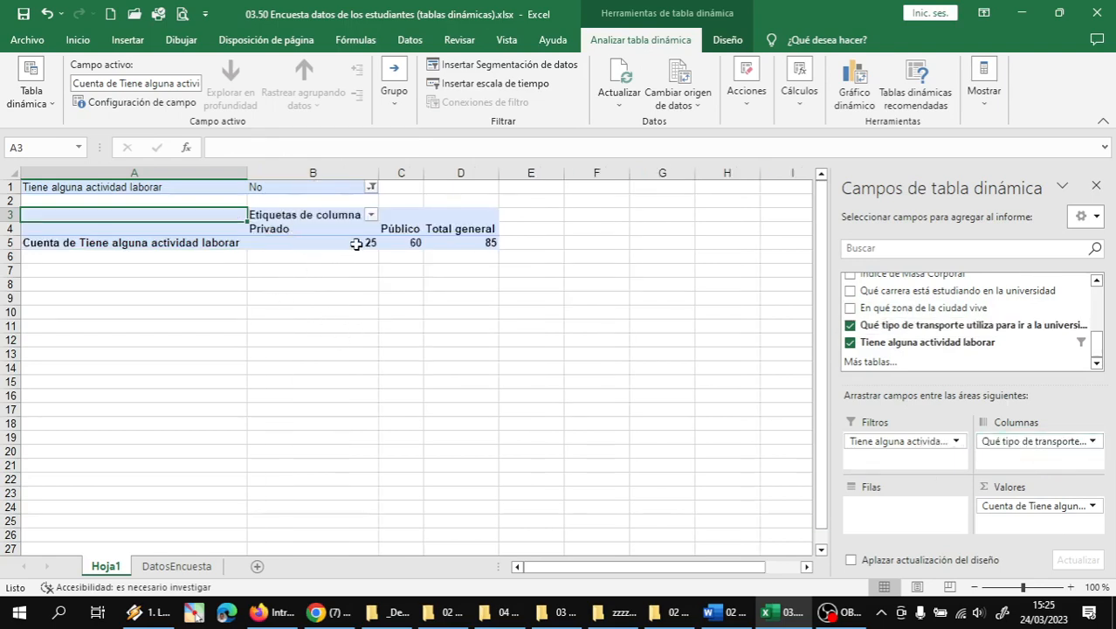
click(406, 243)
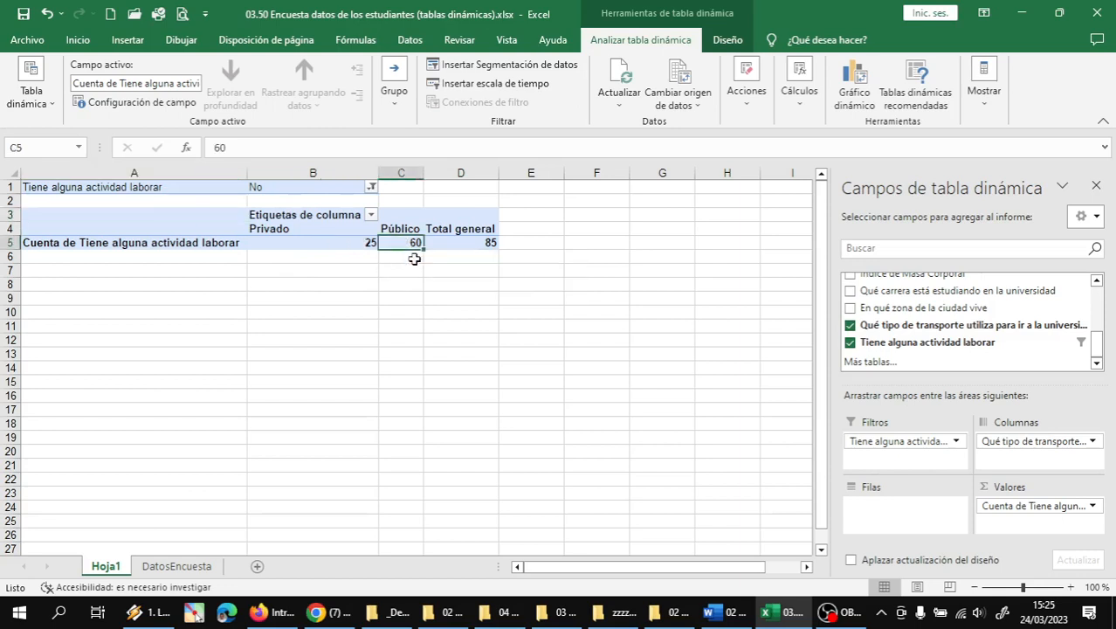
click(358, 243)
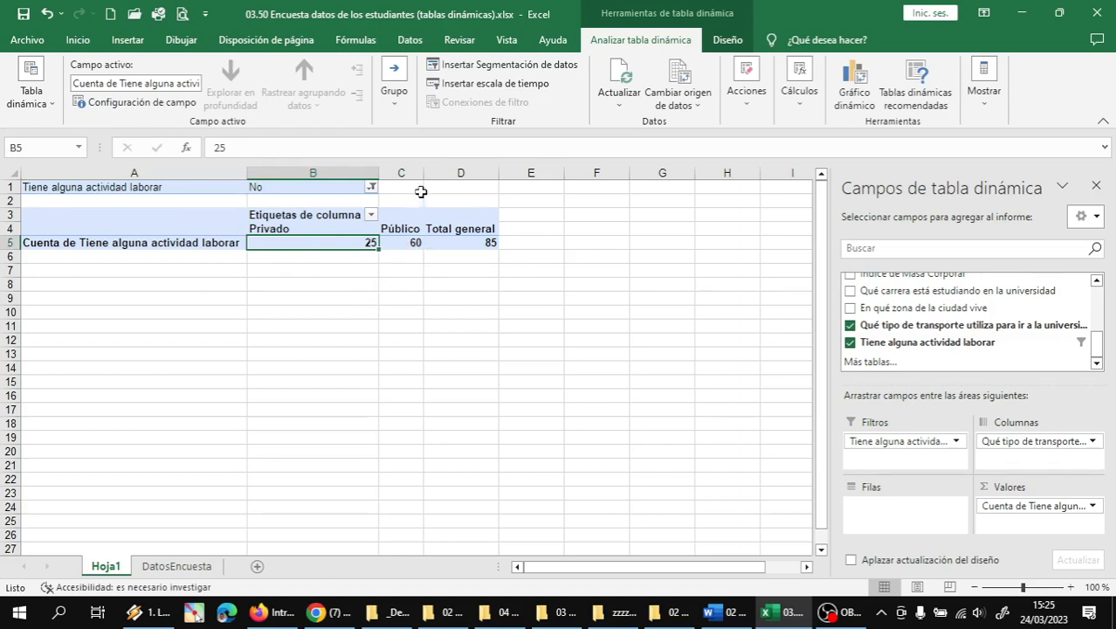
- Change the job filter to Sí only, giving a Público count of 42
click(371, 187)
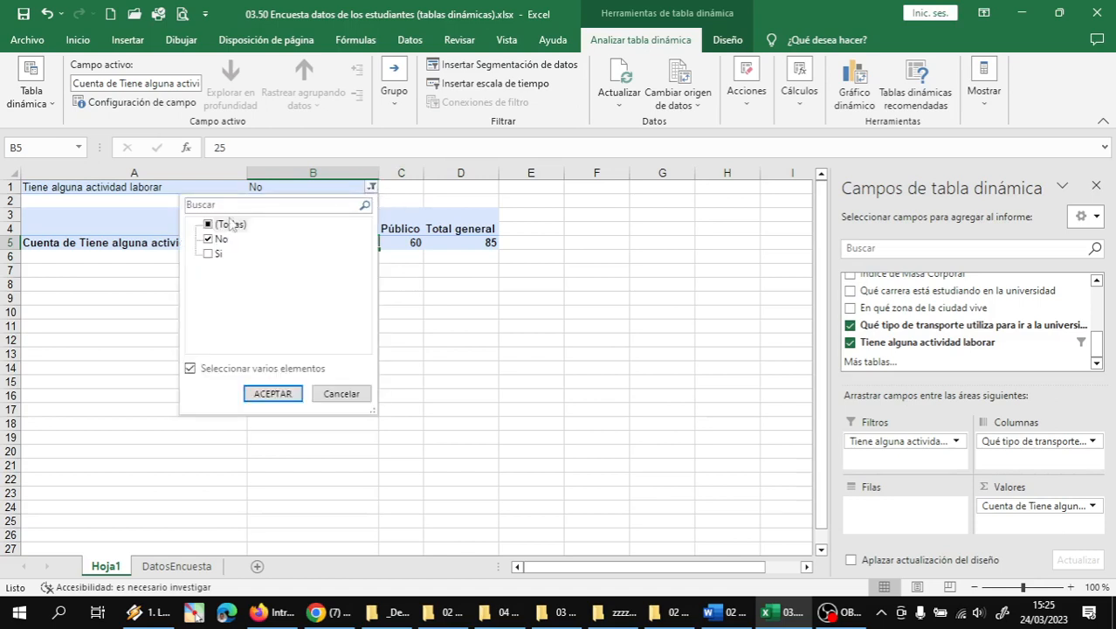
click(207, 253)
click(216, 241)
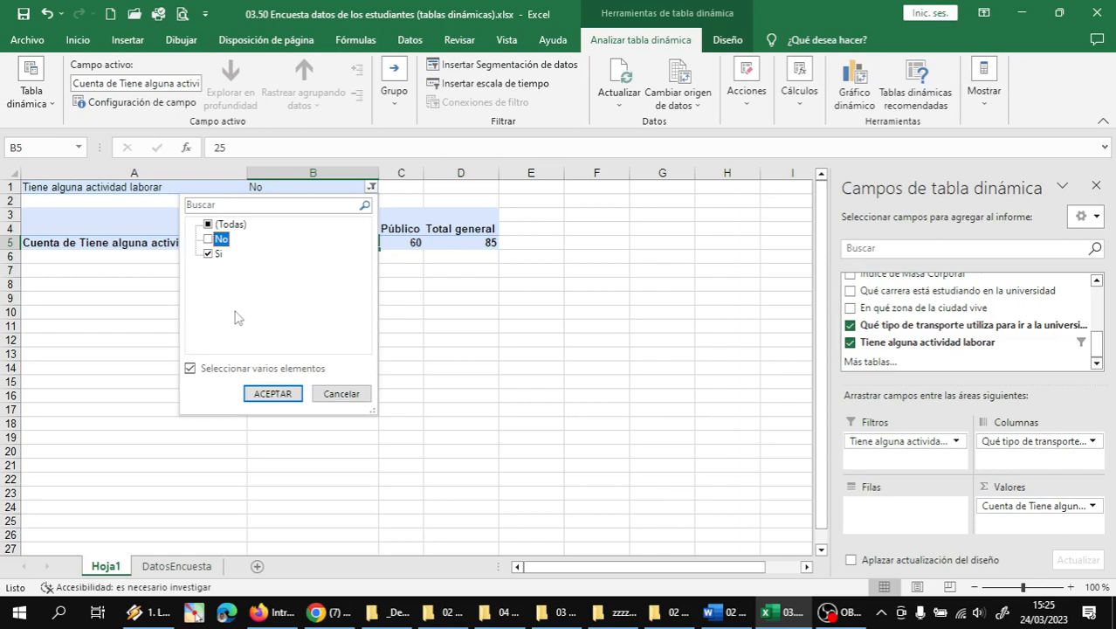
click(263, 394)
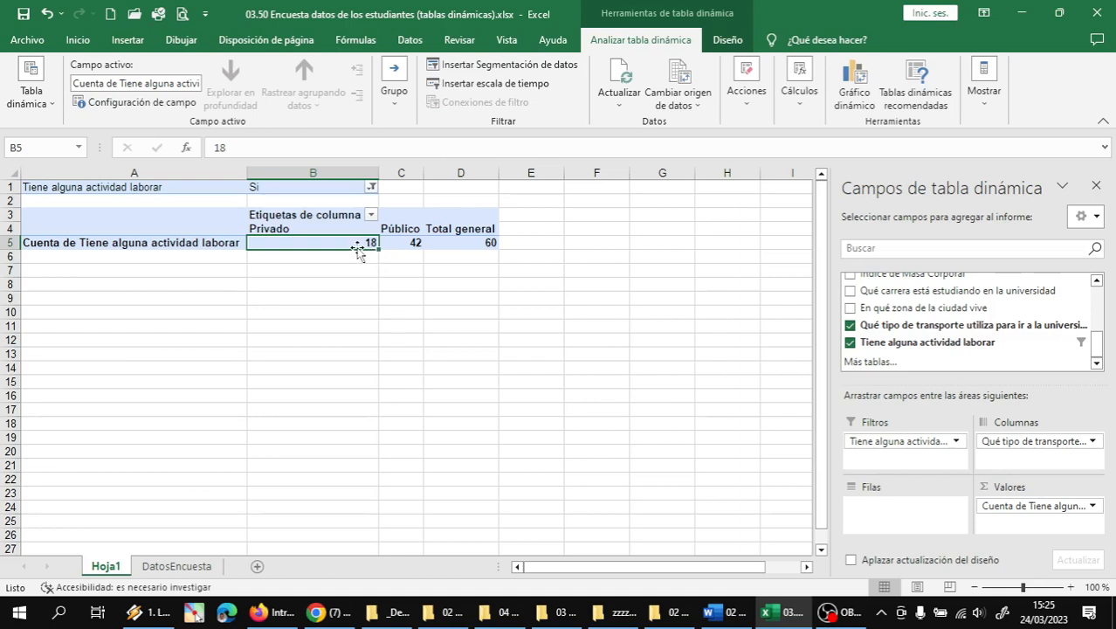
click(404, 242)
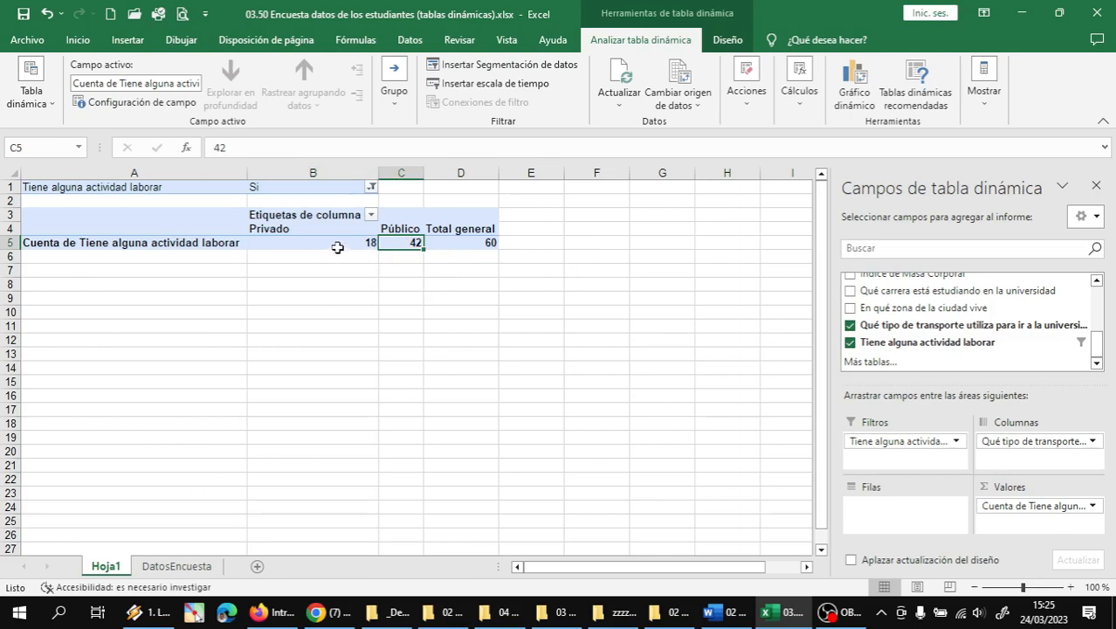
- Set the job filter back to No answers only
click(371, 186)
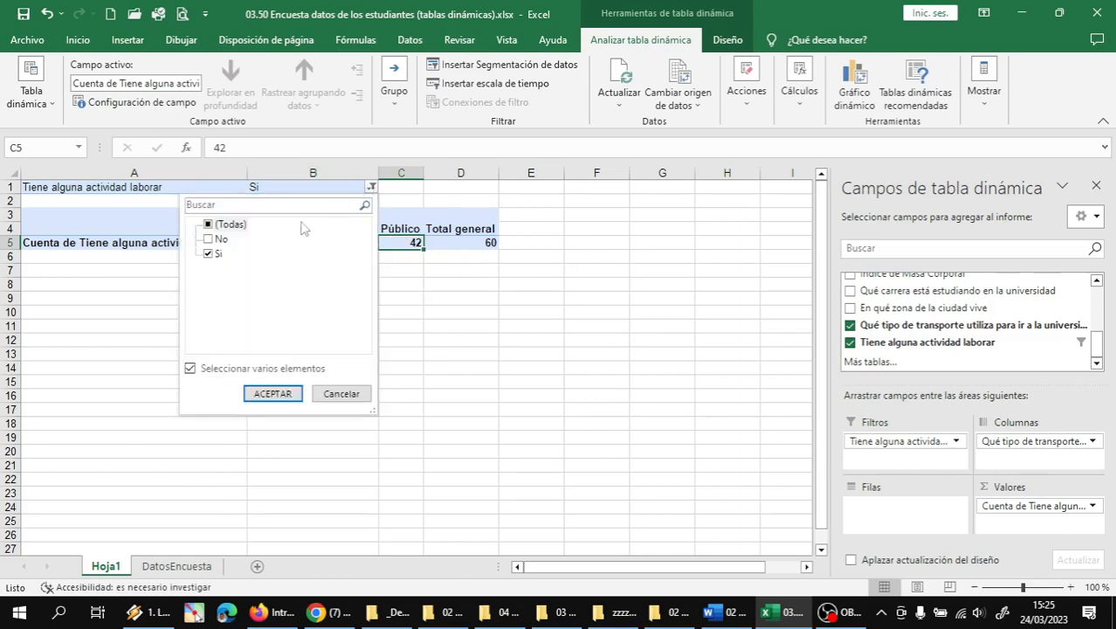
click(206, 254)
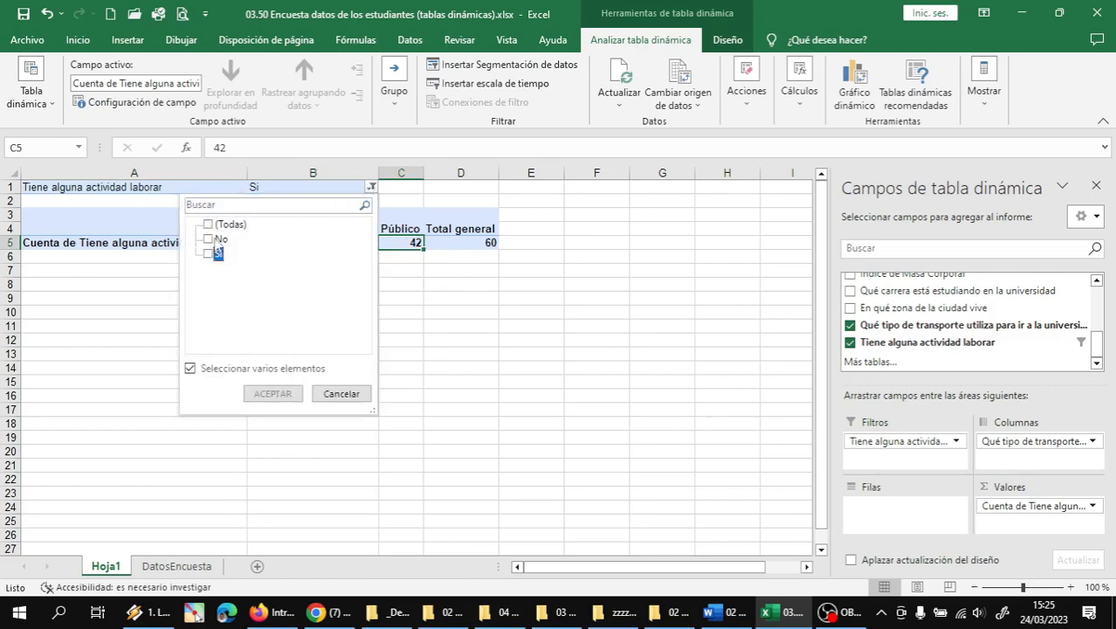
click(210, 239)
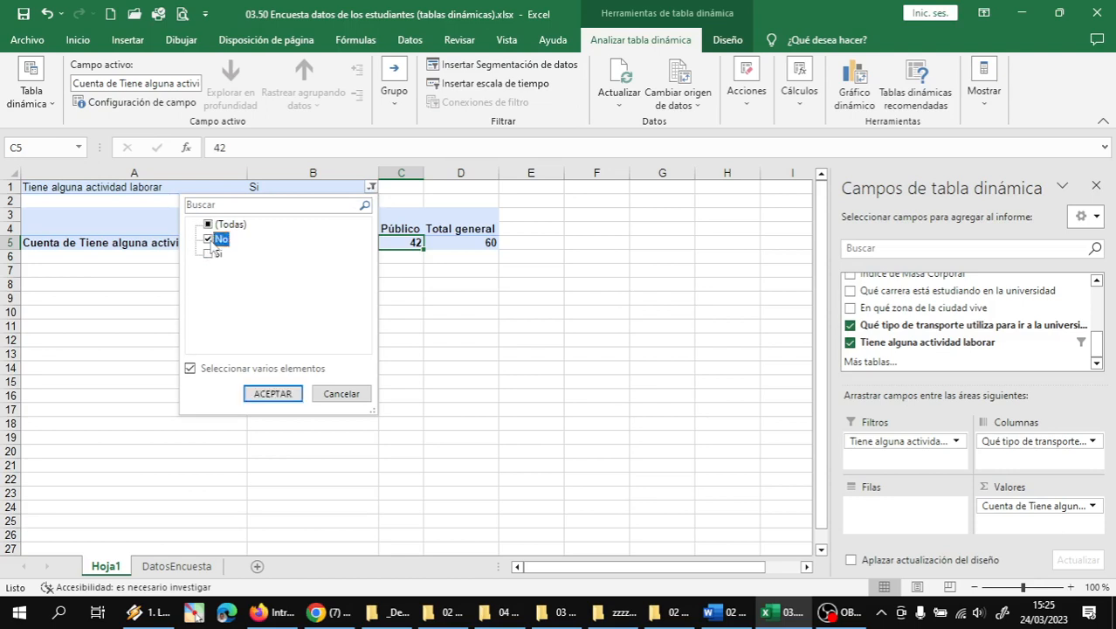
click(272, 393)
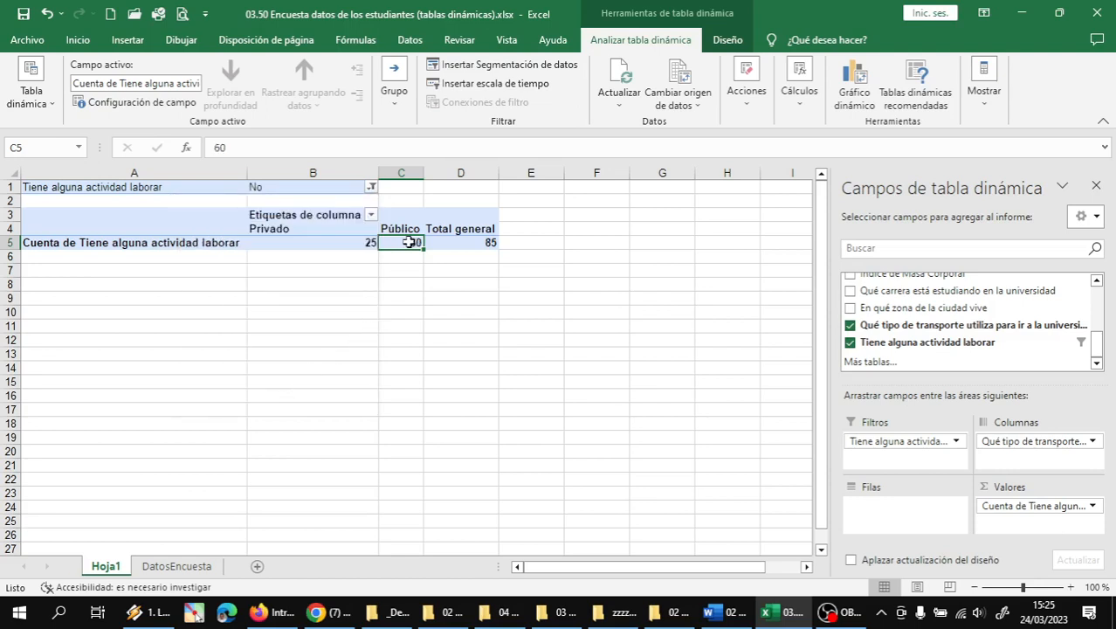
mouse_move(409, 242)
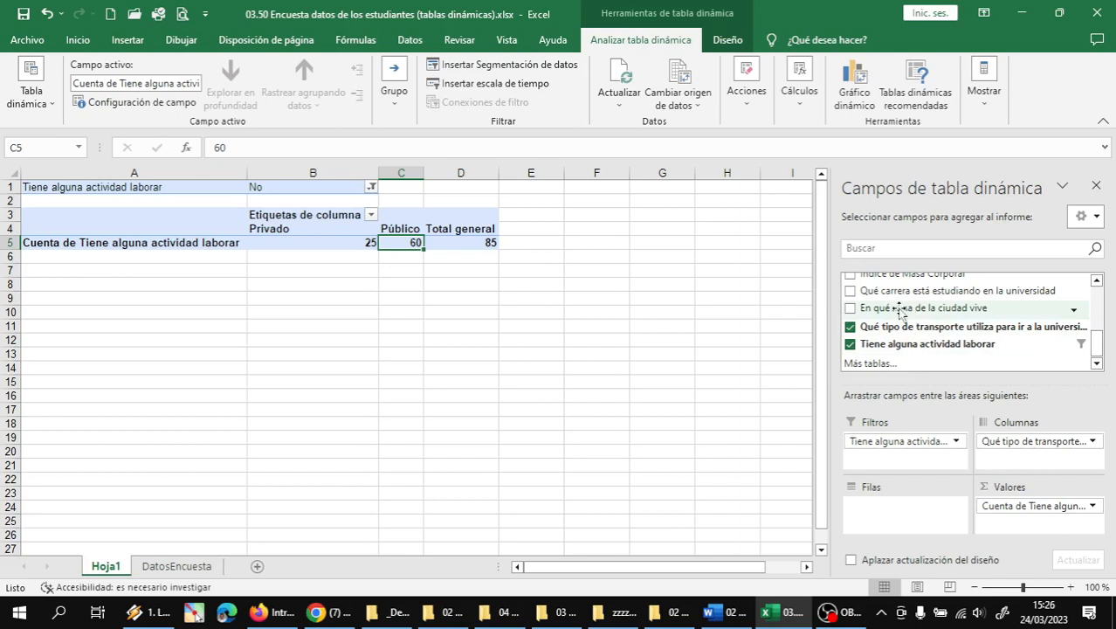
drag(899, 309, 899, 521)
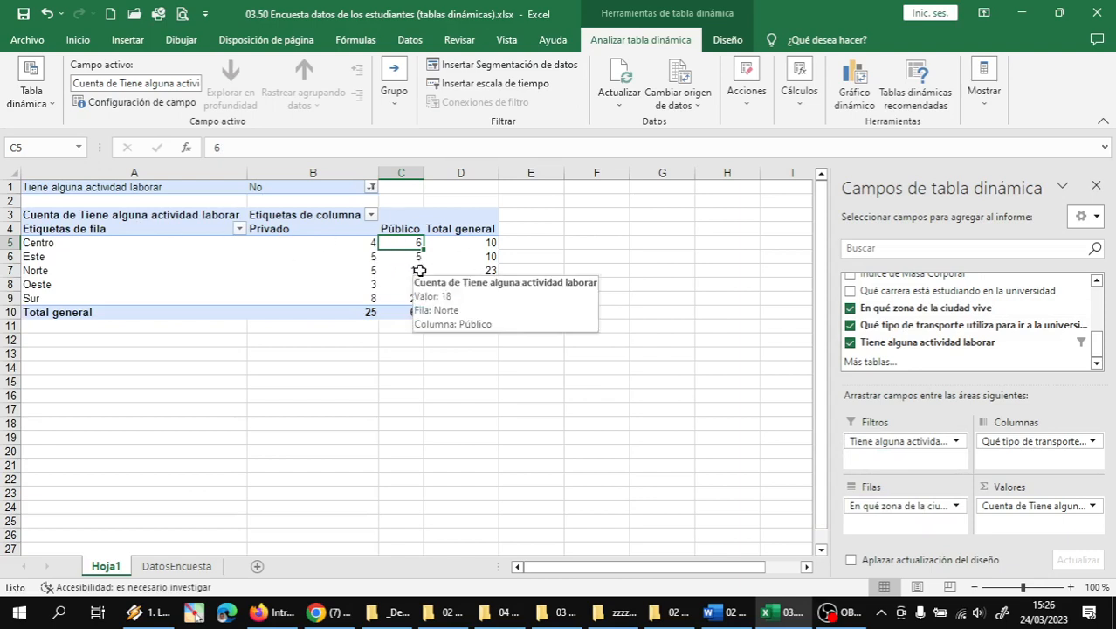
click(10, 270)
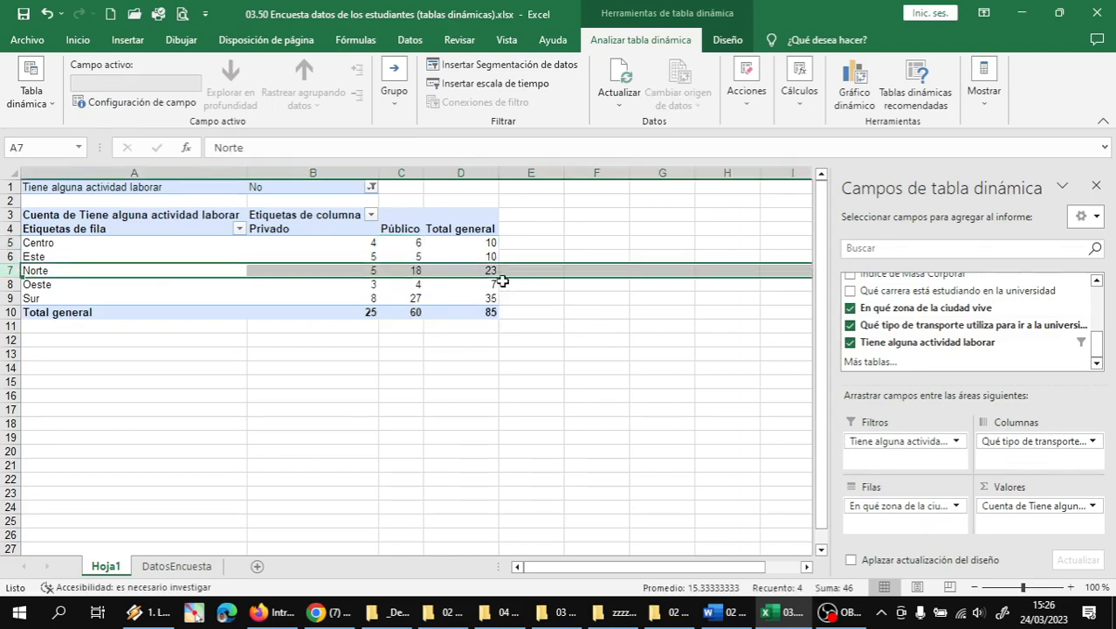
click(411, 271)
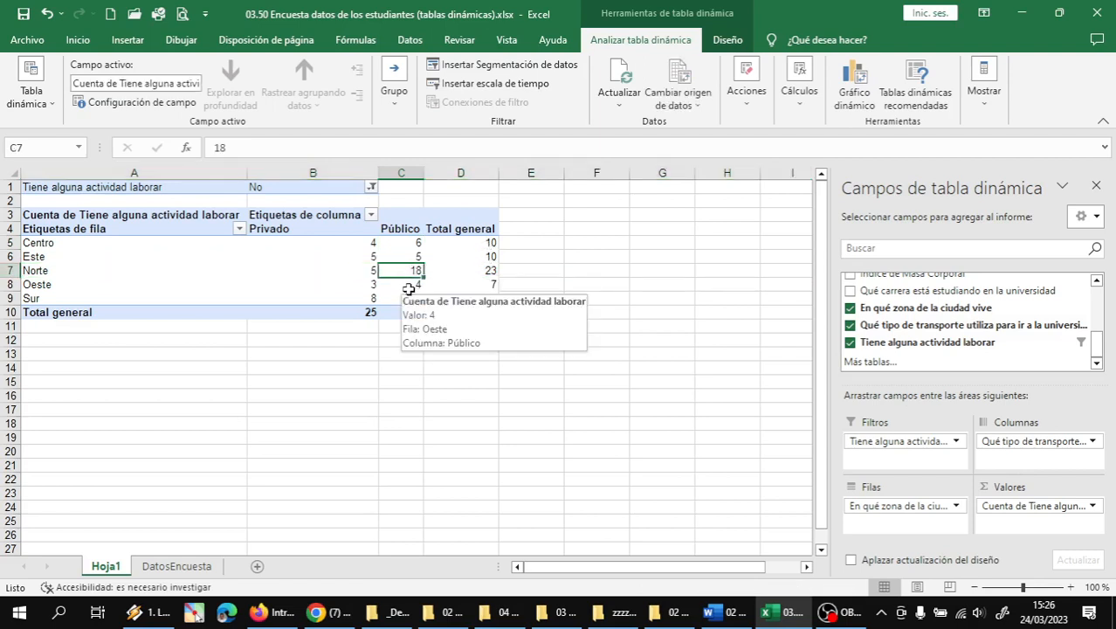
click(365, 270)
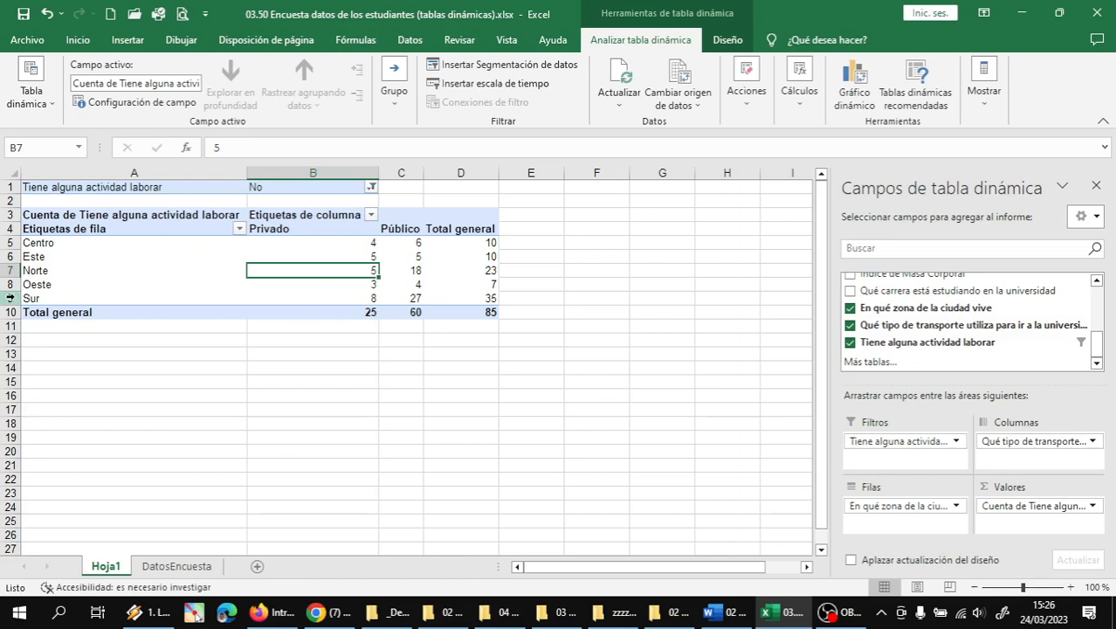
click(17, 298)
drag(455, 301, 480, 297)
click(400, 296)
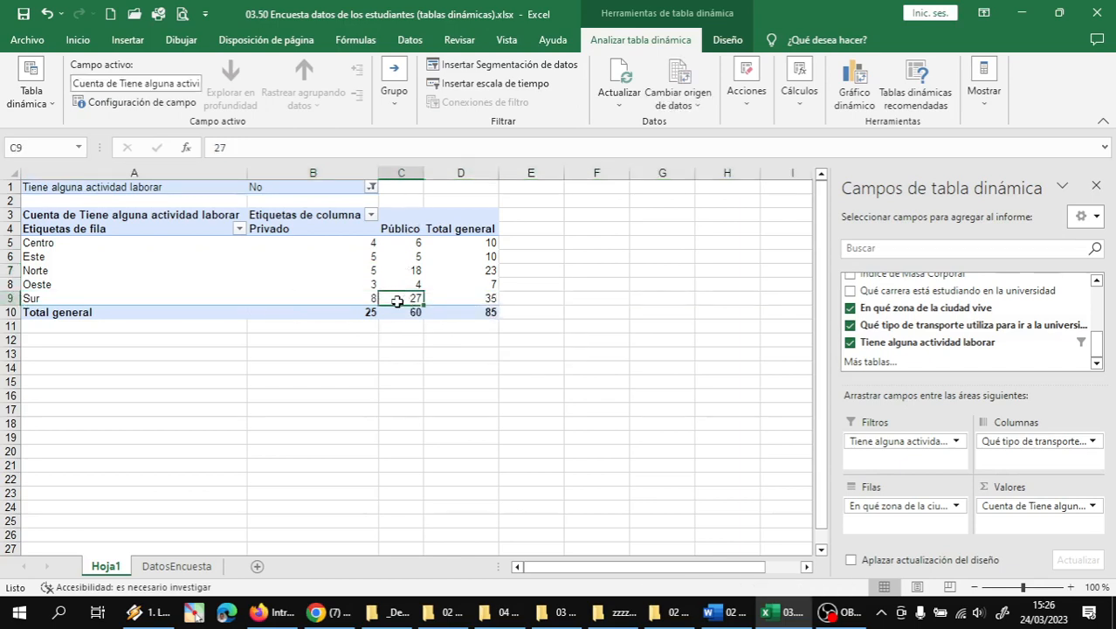
click(365, 302)
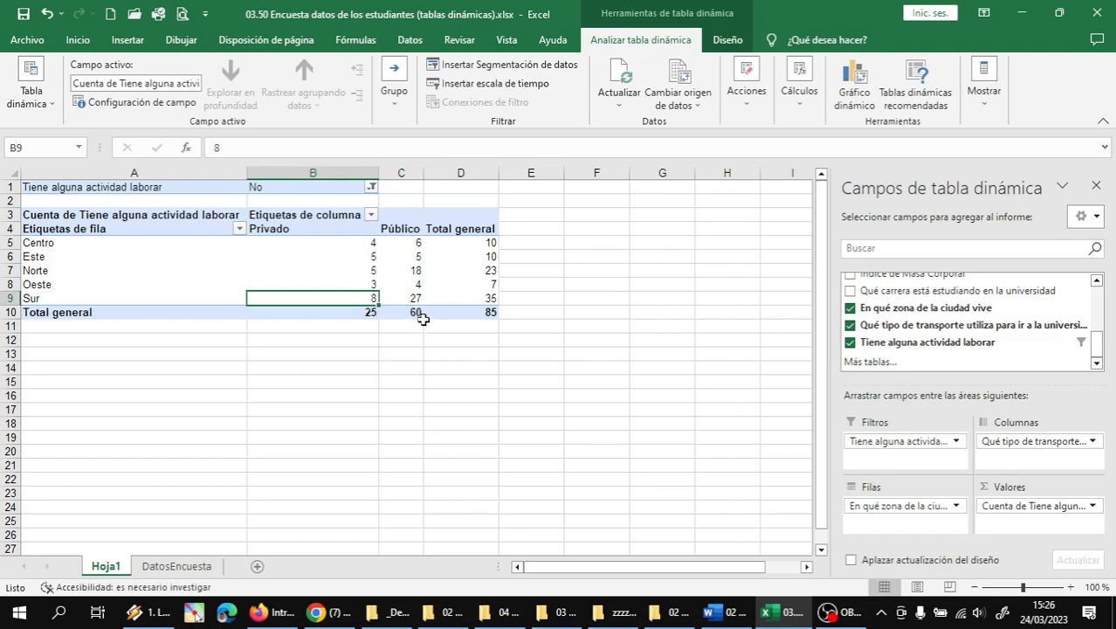
click(416, 271)
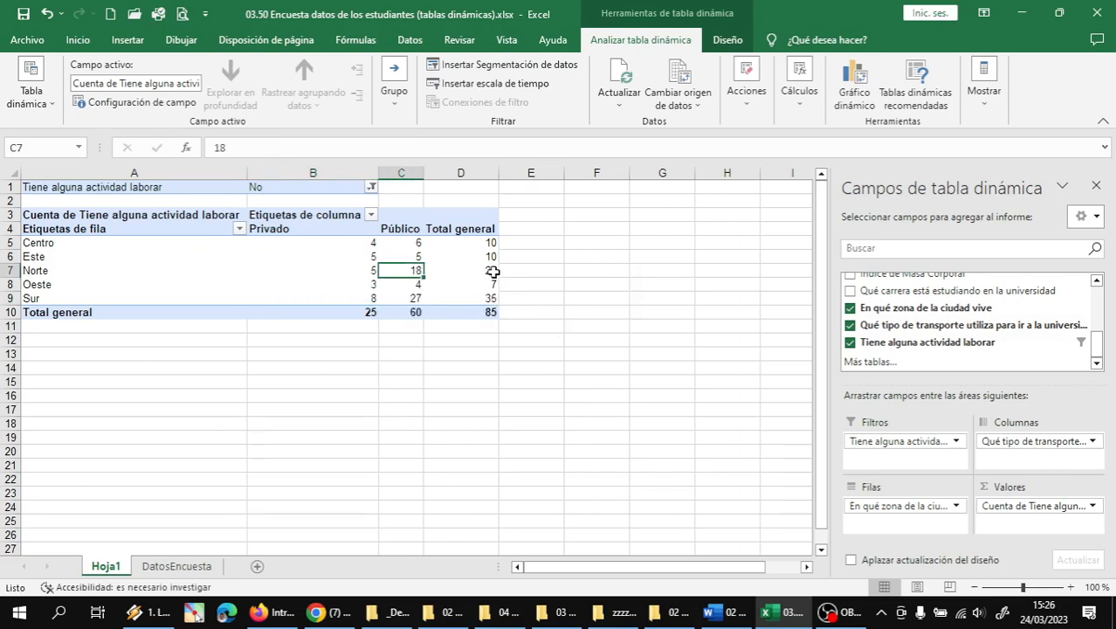
click(73, 273)
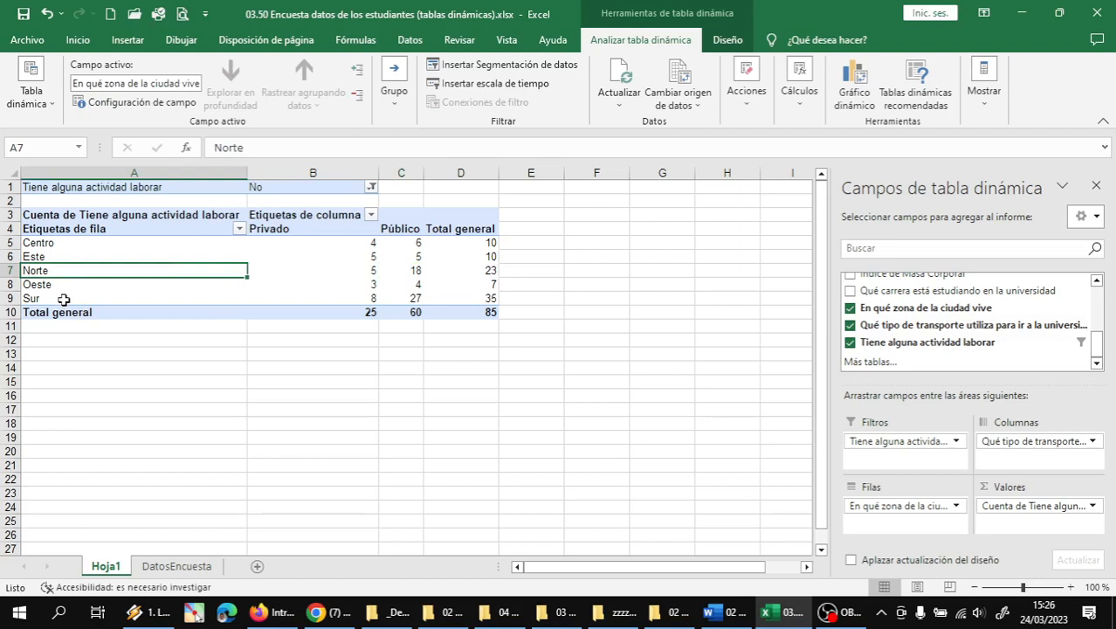
click(63, 298)
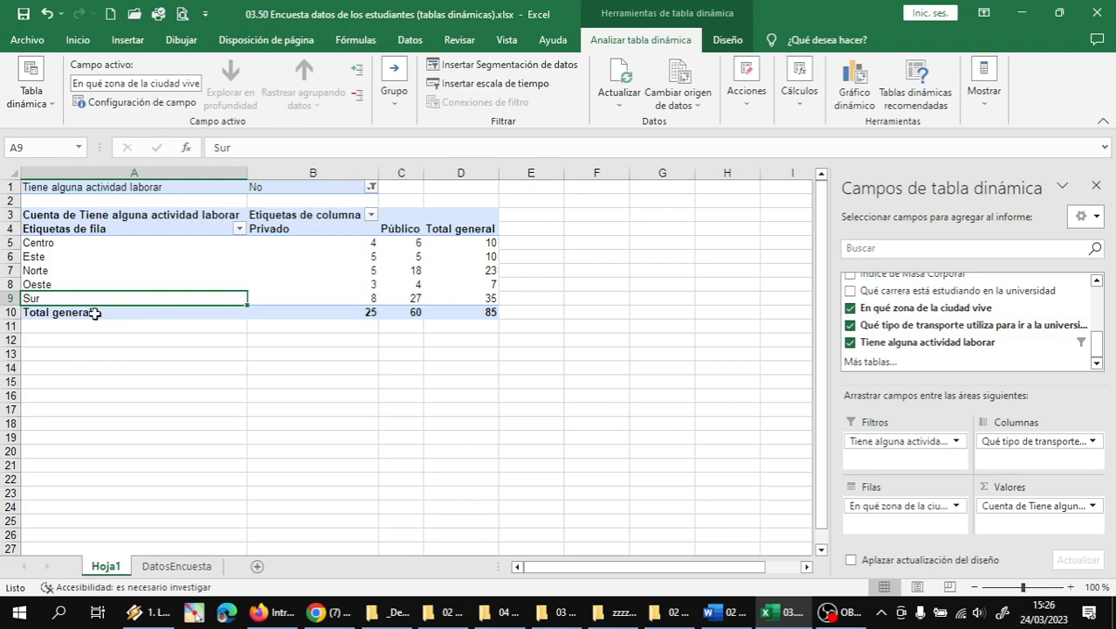
click(483, 273)
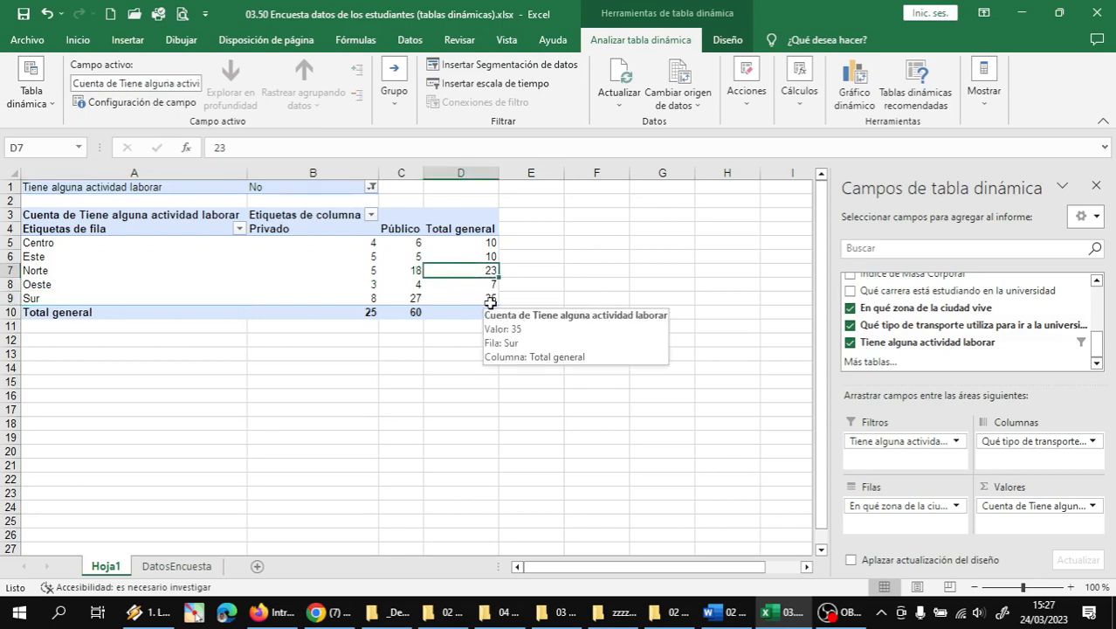
click(488, 299)
click(488, 285)
click(485, 271)
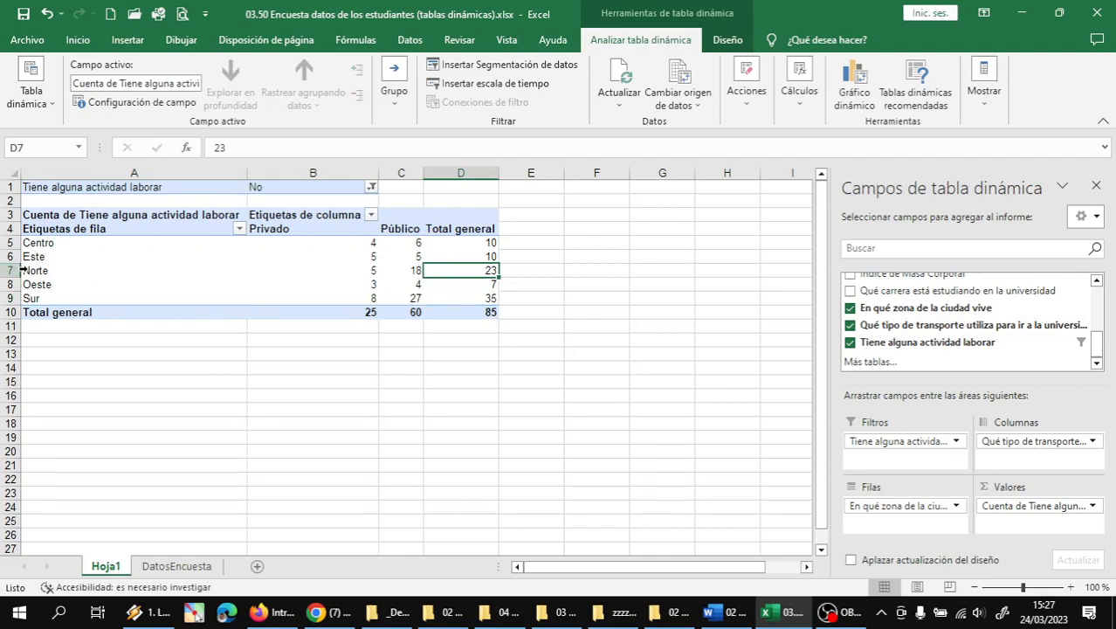
click(483, 299)
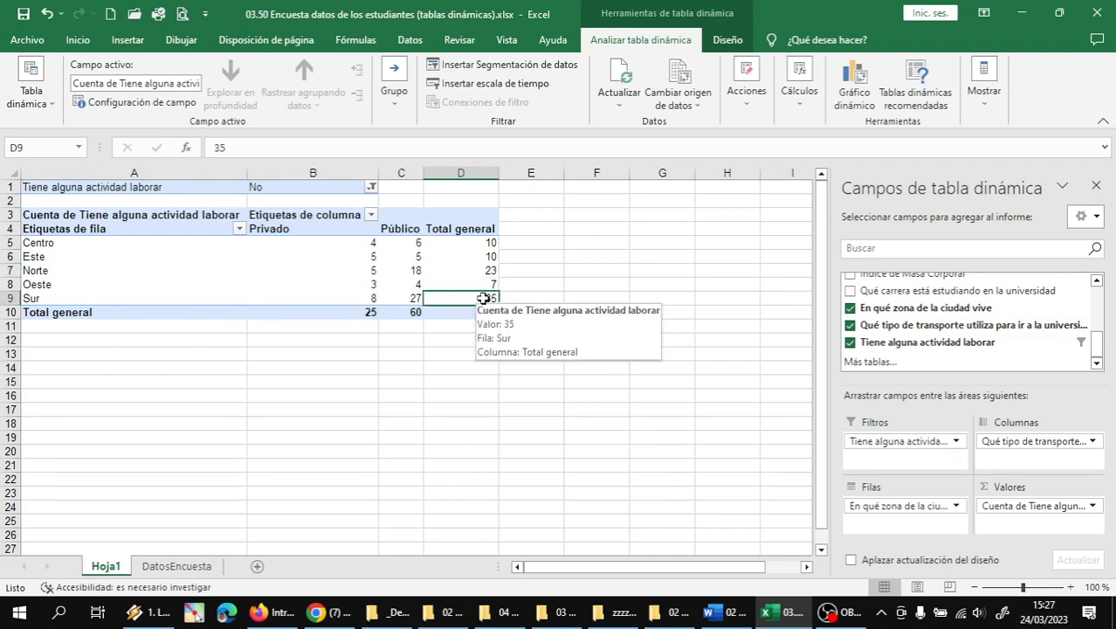
mouse_move(464, 308)
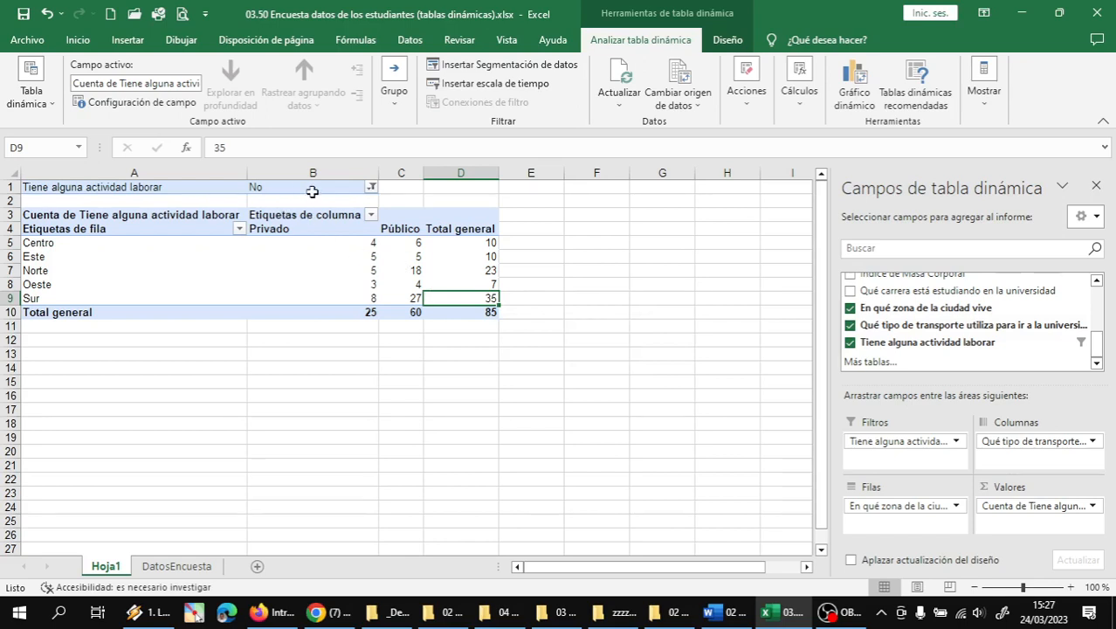
- Filter the pivot to working students (Sí) and check the Norte and Sur totals
click(371, 187)
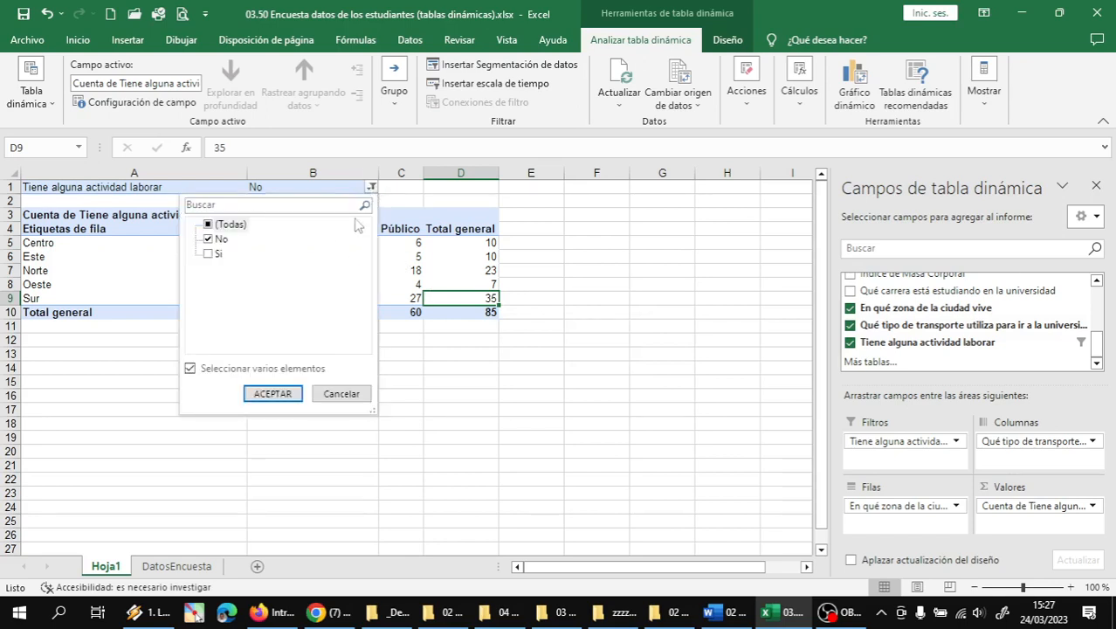
click(210, 239)
click(210, 253)
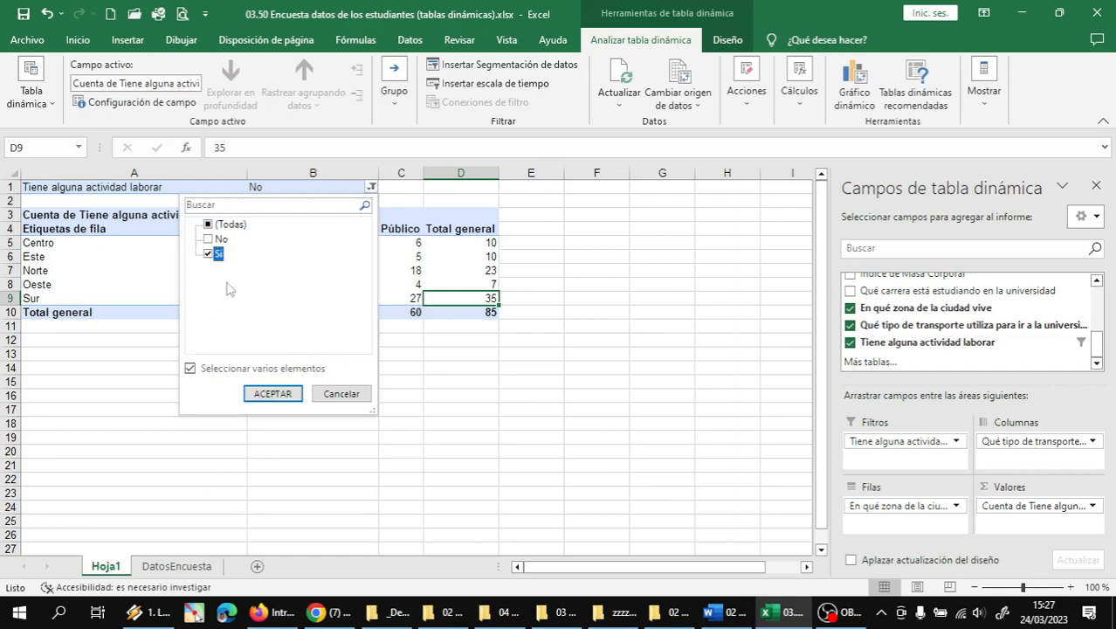
click(273, 393)
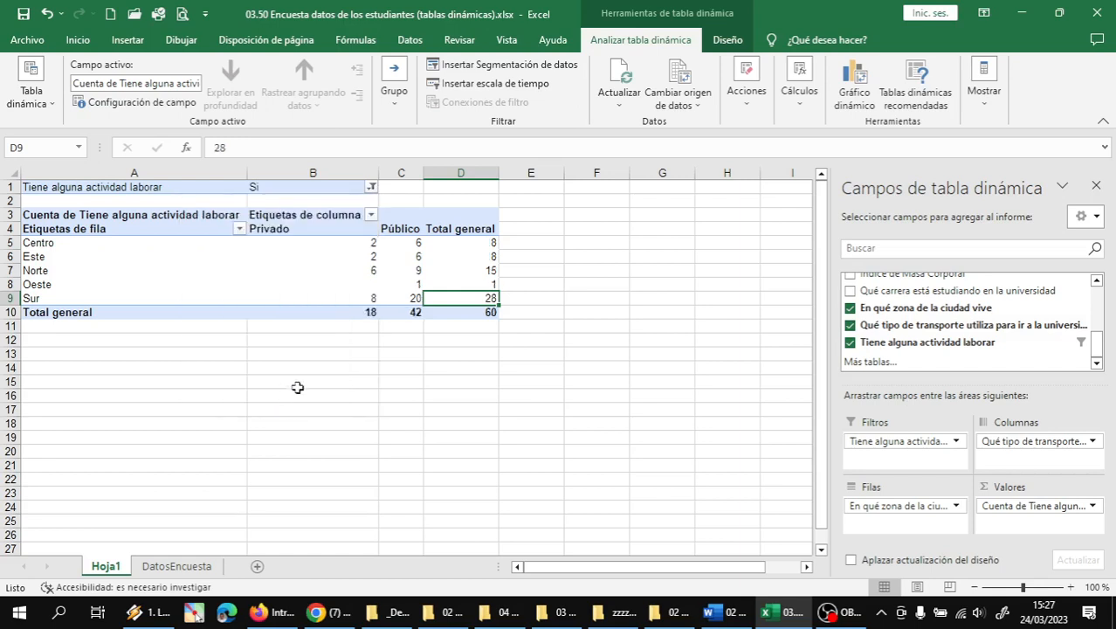
click(491, 271)
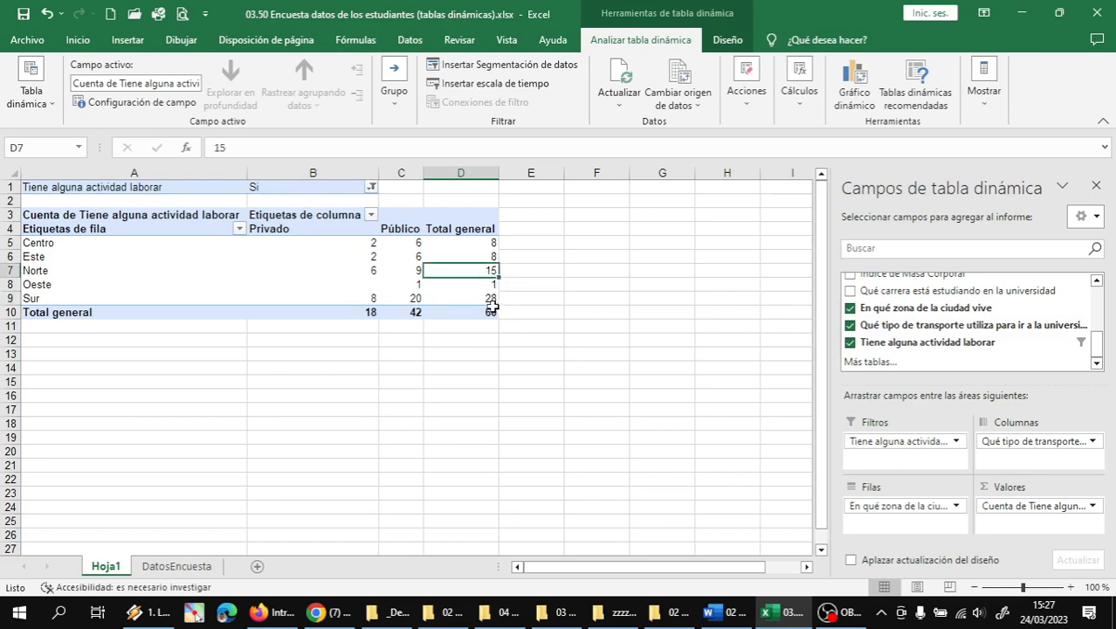
click(486, 298)
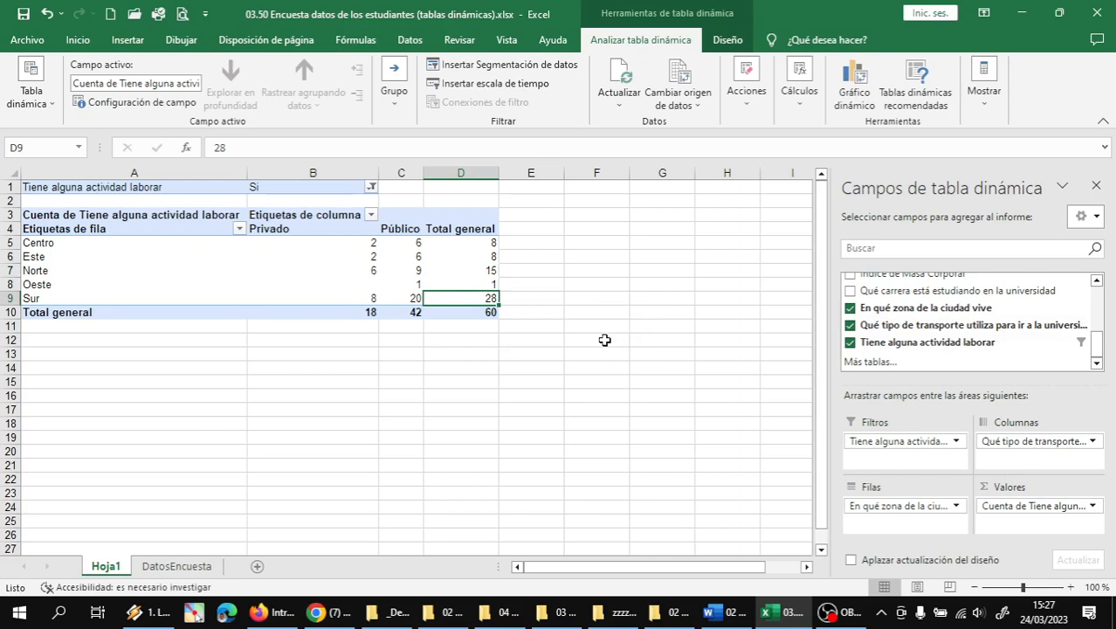
- Include all job answers in the filter so the total is 145, with Sur at 63
click(372, 187)
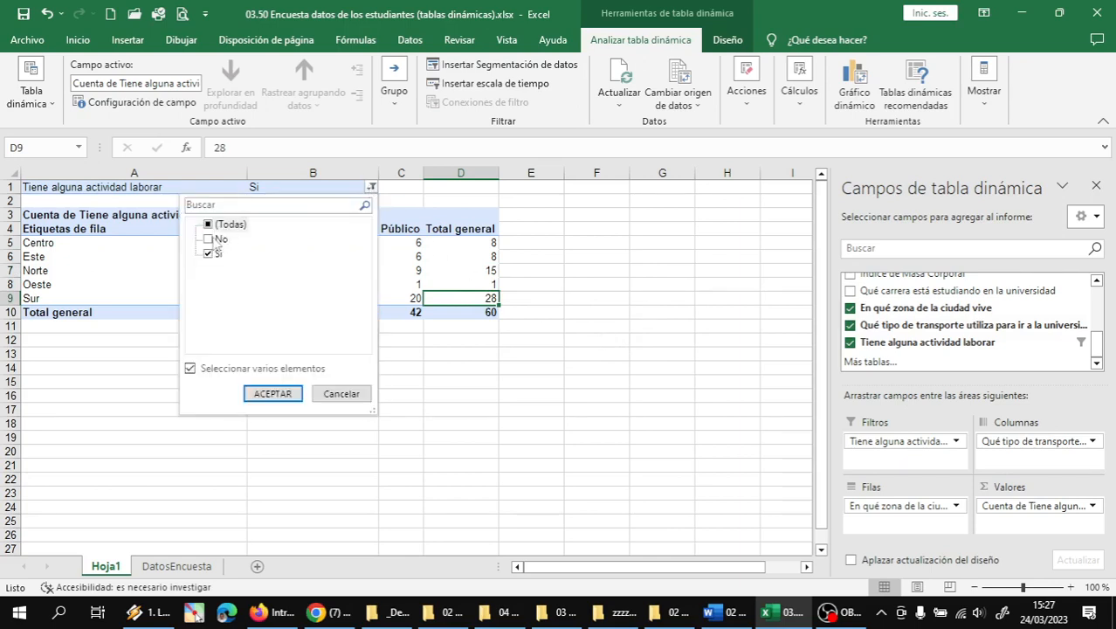
click(209, 240)
click(278, 393)
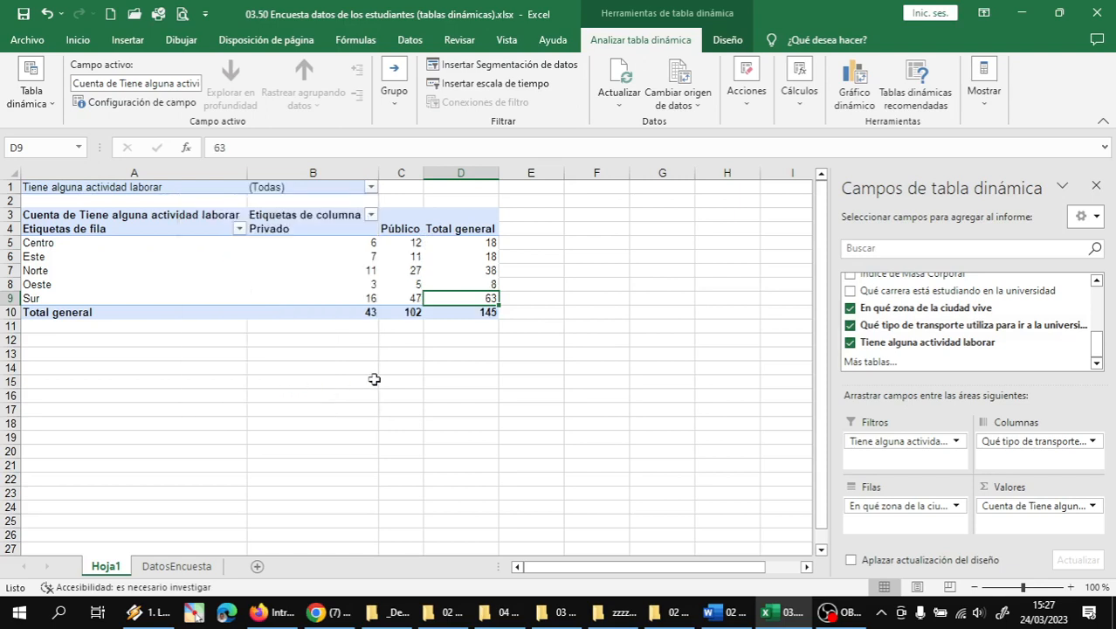
click(491, 271)
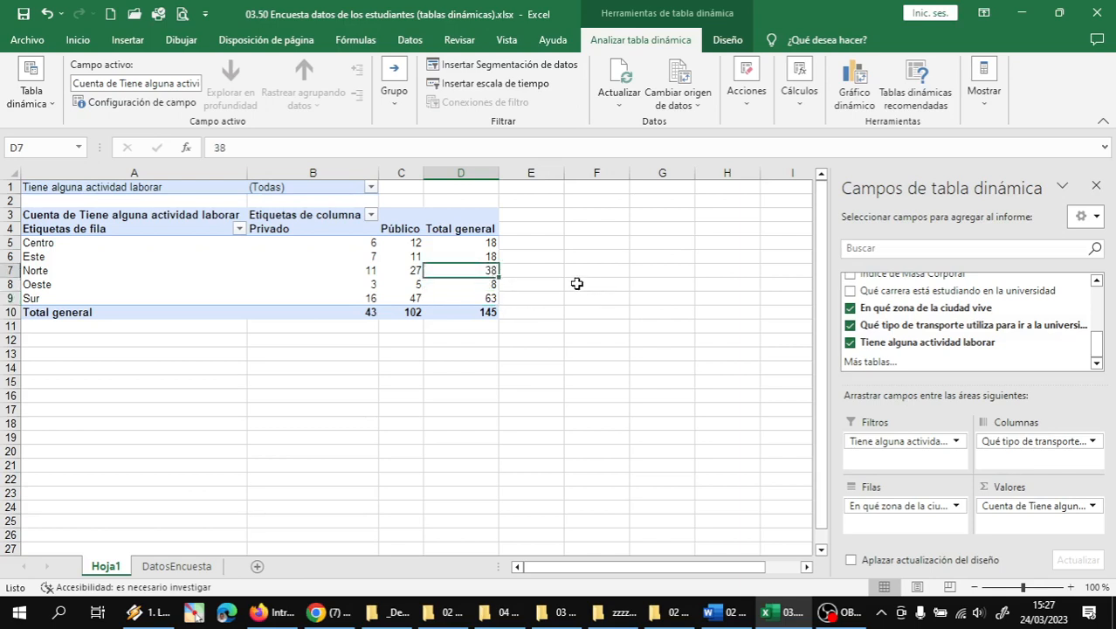
click(487, 243)
click(487, 256)
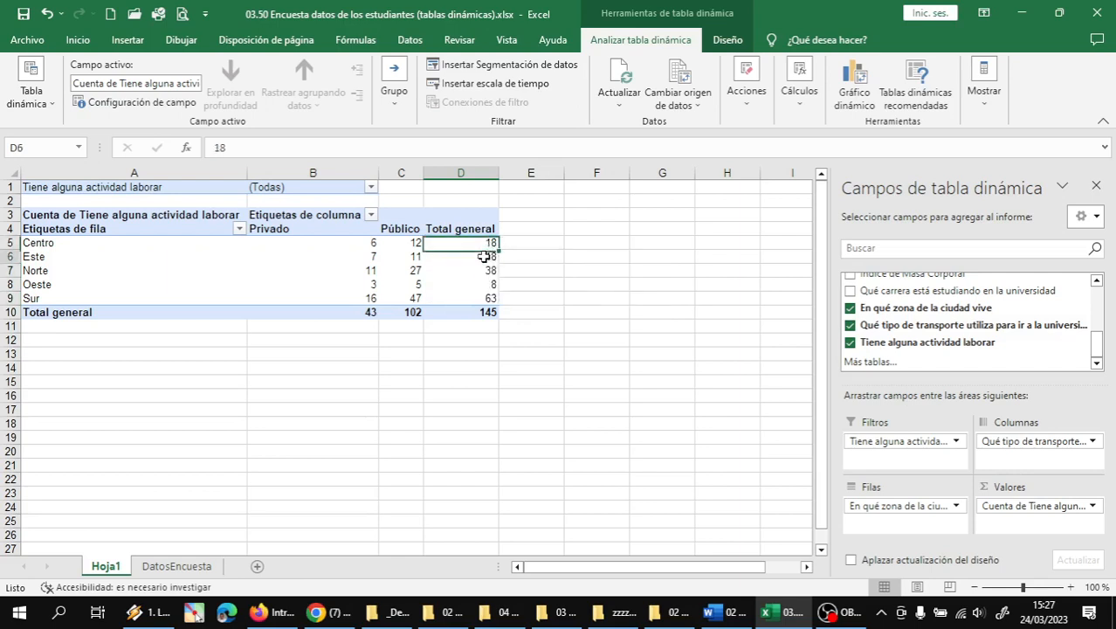
click(487, 284)
click(489, 271)
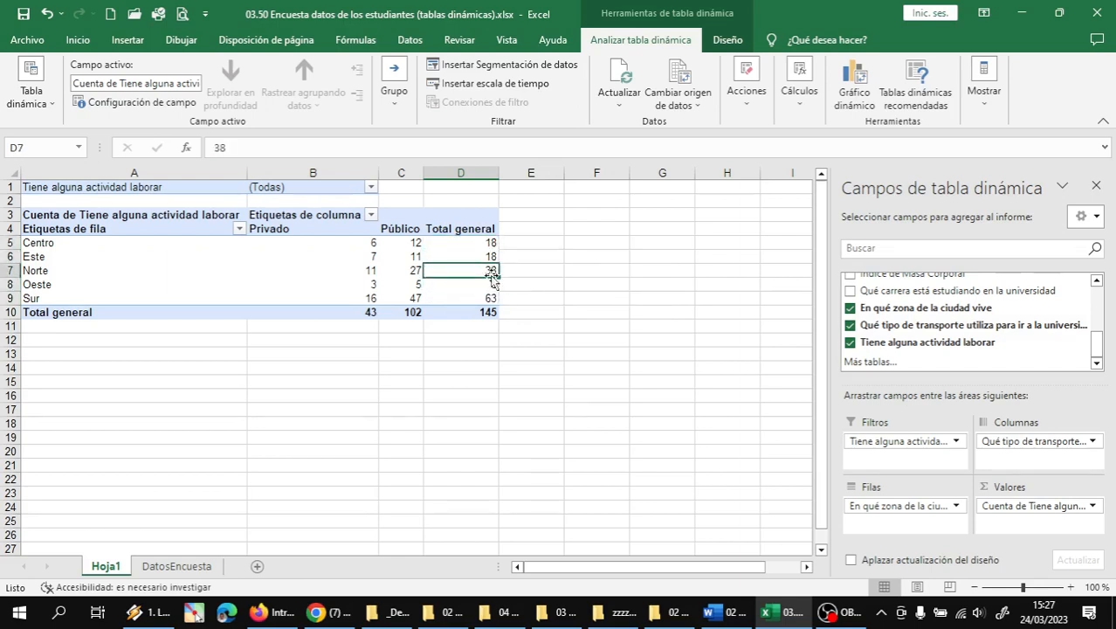
click(487, 299)
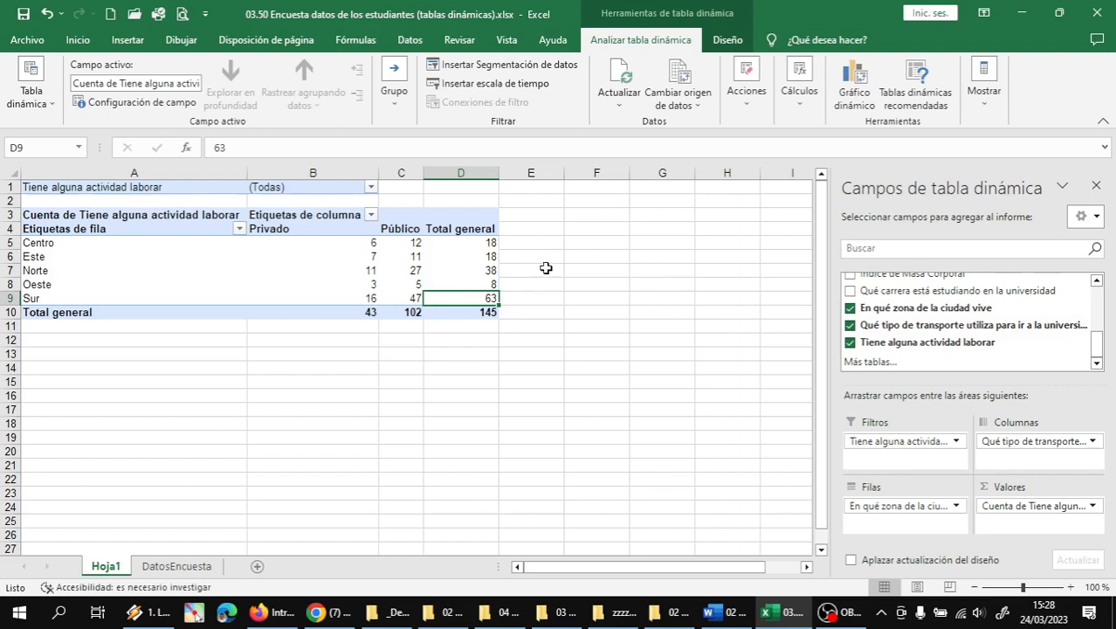
click(399, 313)
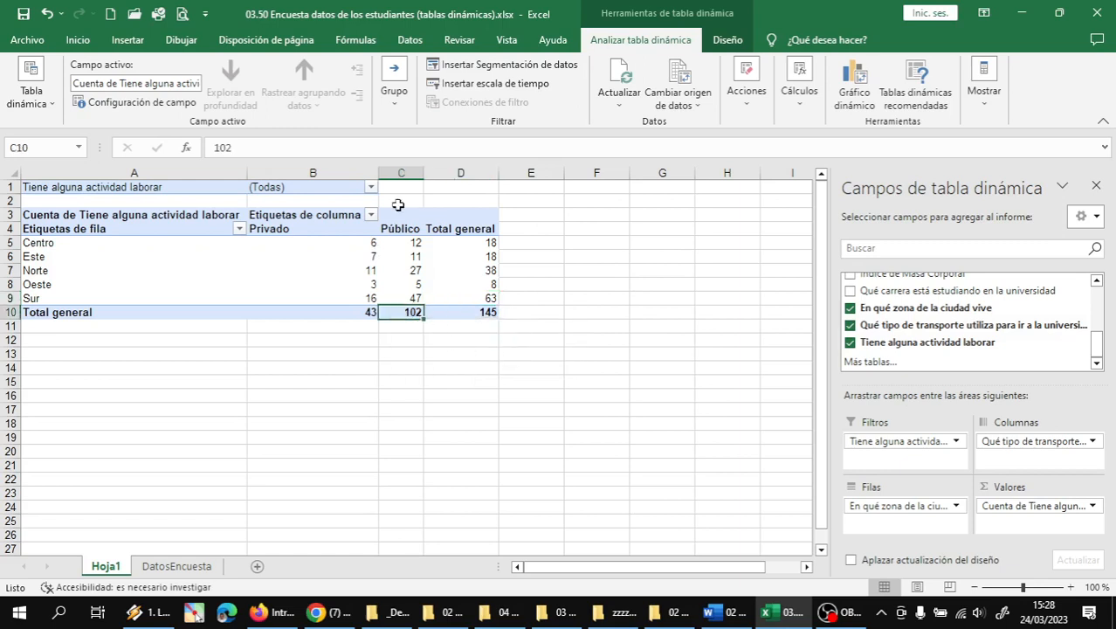
click(483, 316)
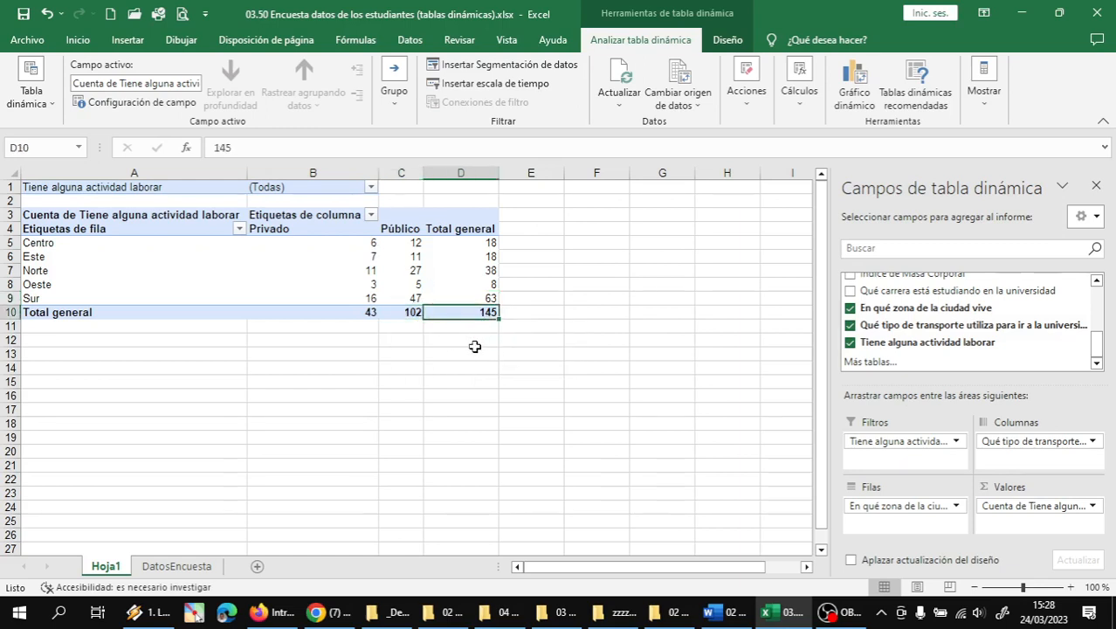
click(410, 314)
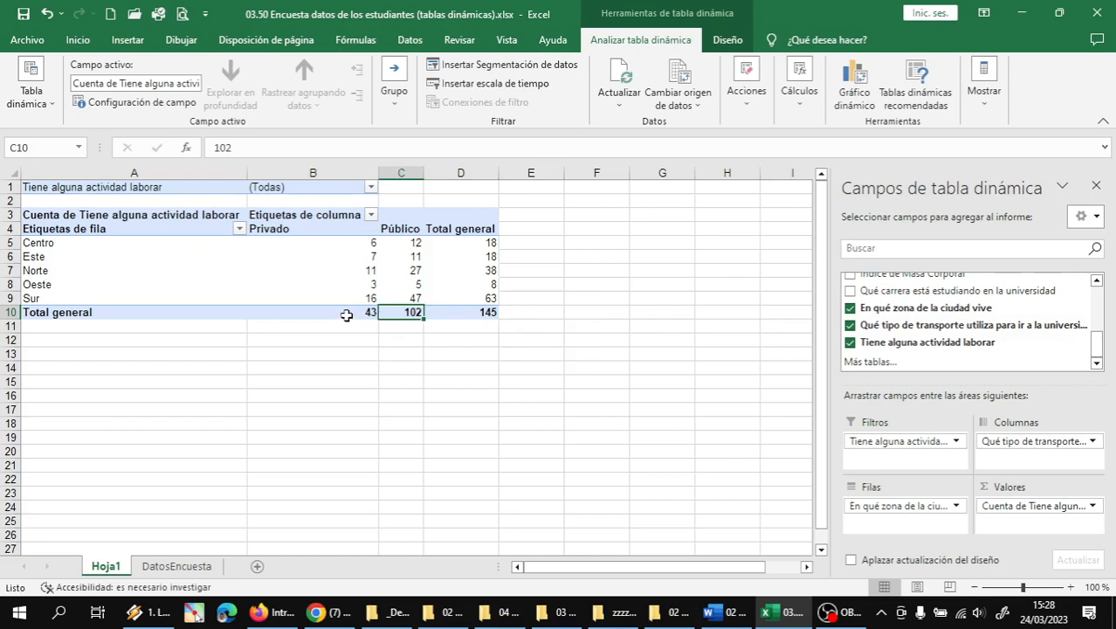
mouse_move(347, 312)
click(369, 316)
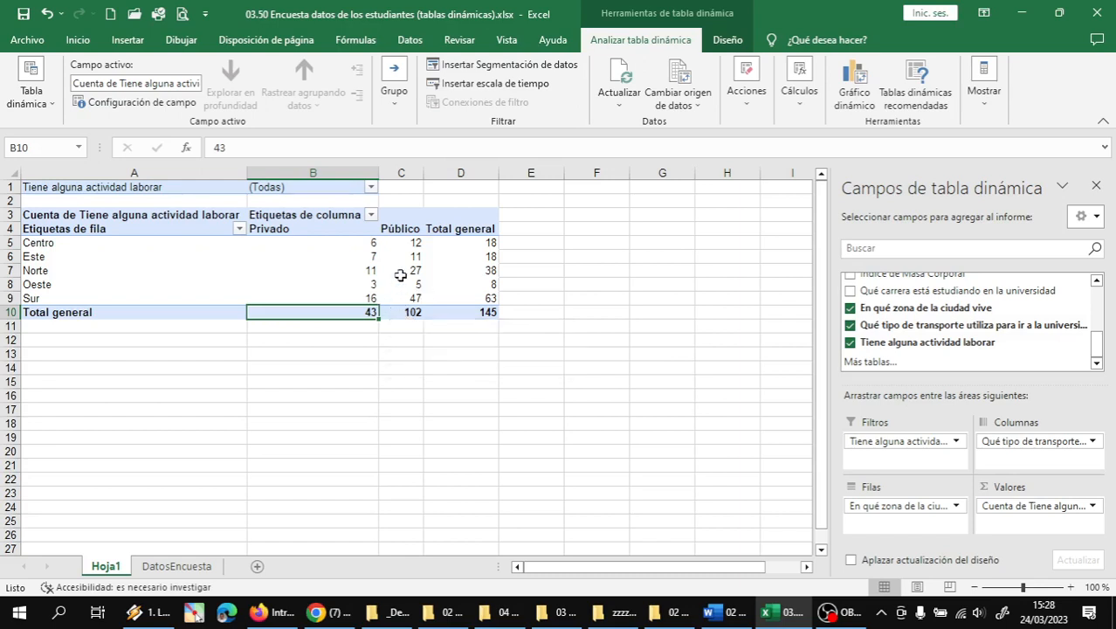
mouse_move(399, 298)
mouse_move(323, 288)
mouse_move(305, 309)
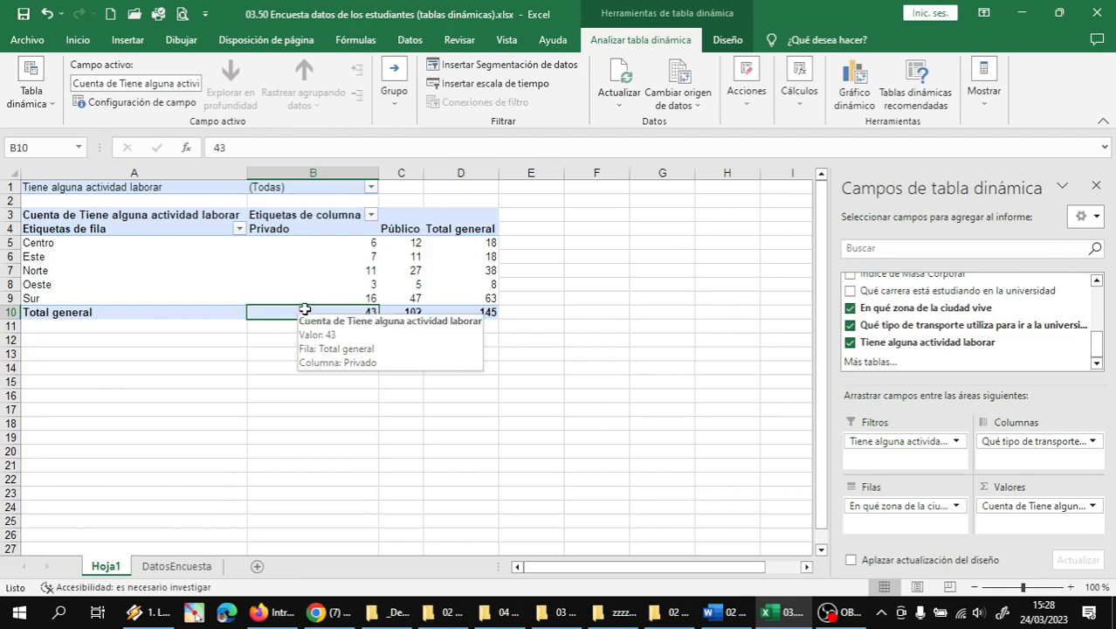
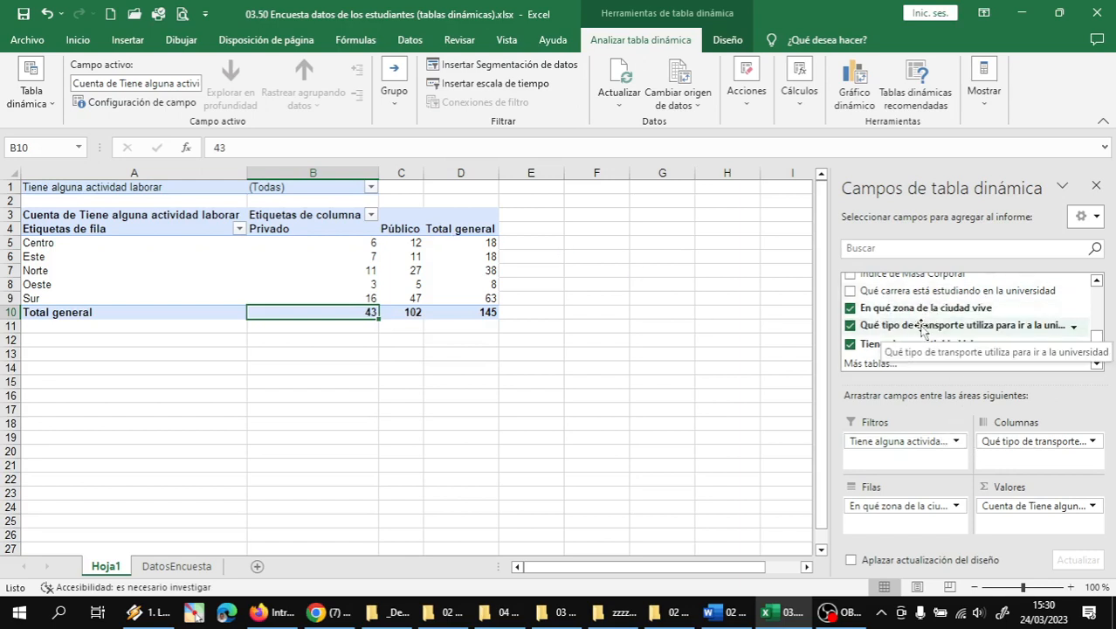
- Add 'Cuál es su sexo' to Columns above transport, nesting Privado and Público under Femenino and Masculino
scroll(921, 329, up, 1)
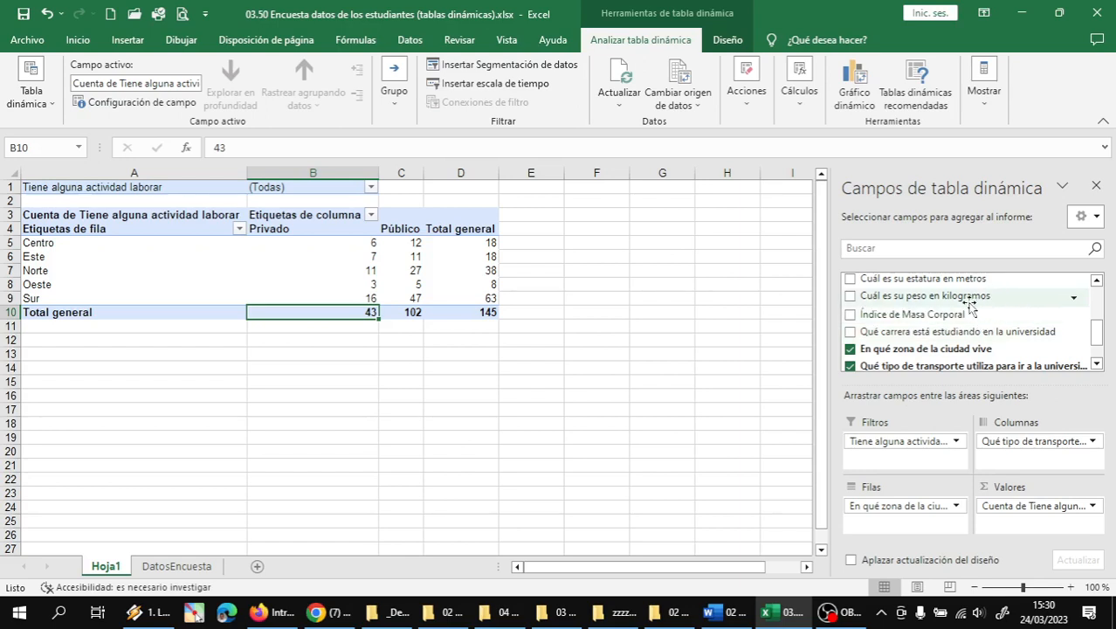
scroll(969, 301, up, 3)
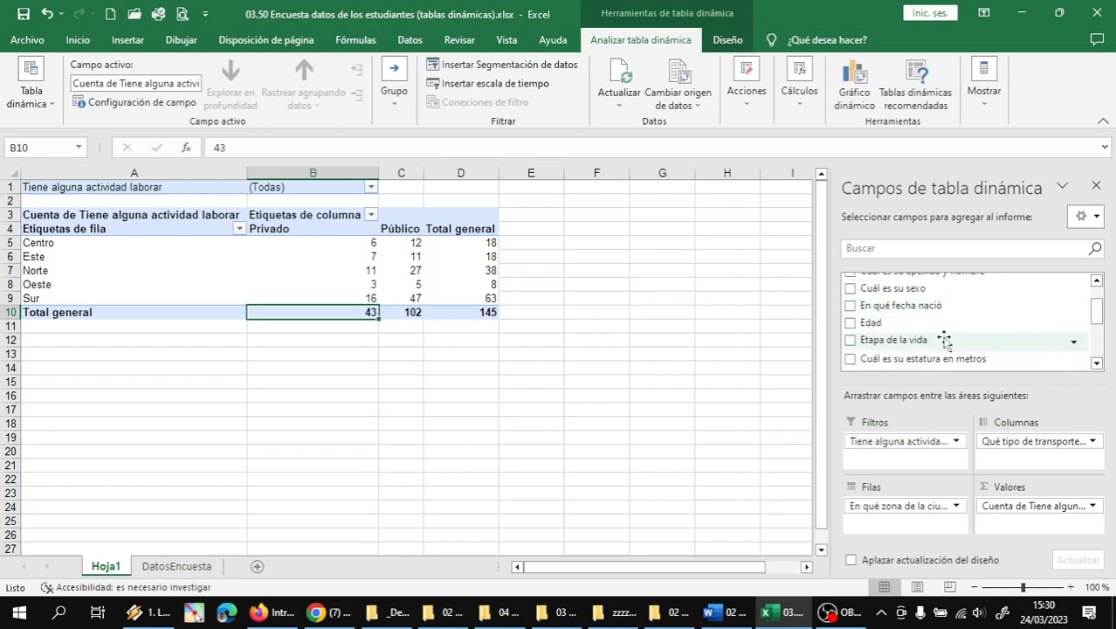
scroll(923, 336, up, 1)
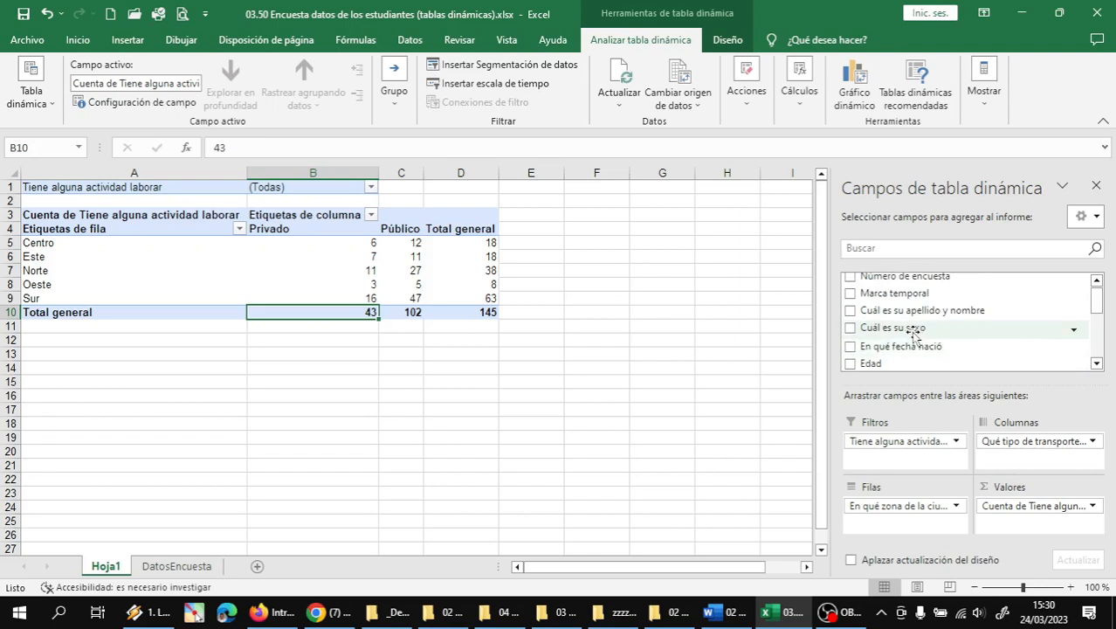
drag(915, 327, 1039, 437)
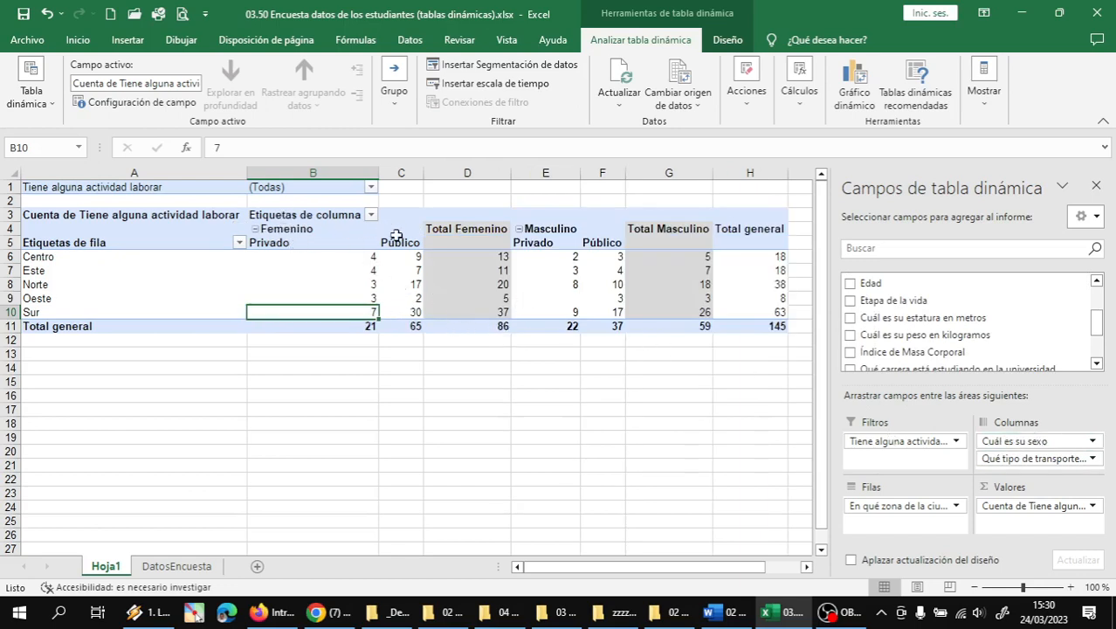
click(404, 330)
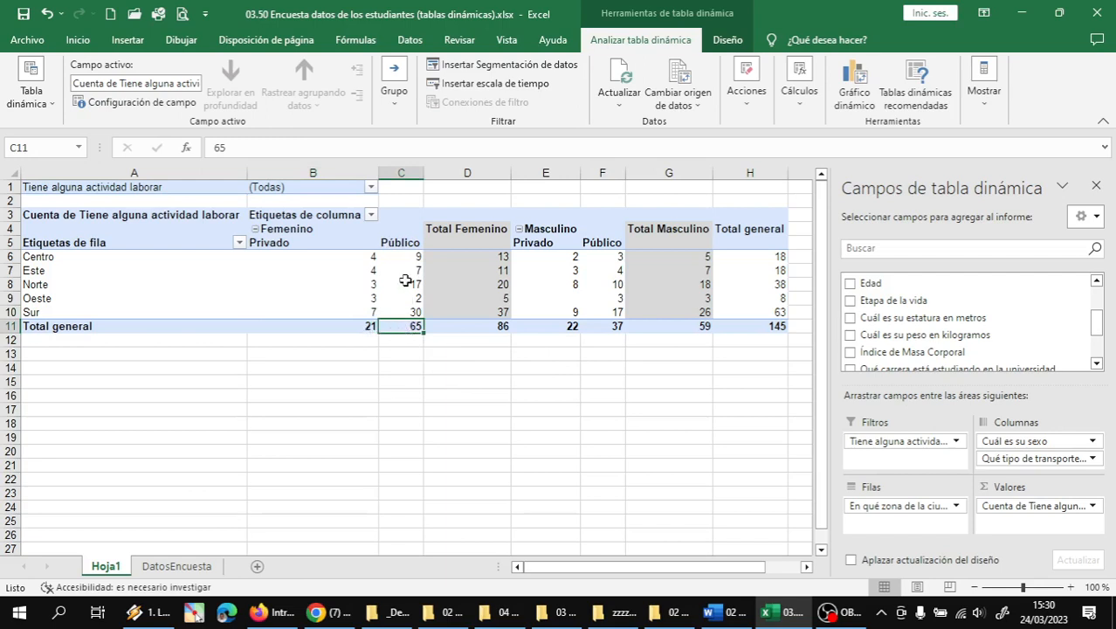
click(365, 327)
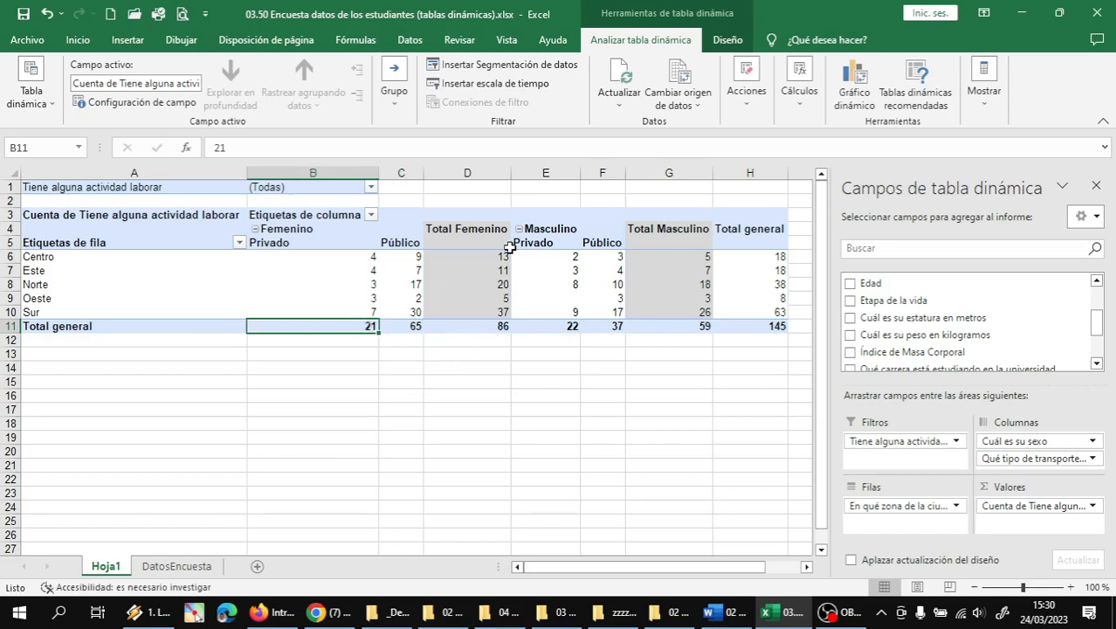
mouse_move(614, 326)
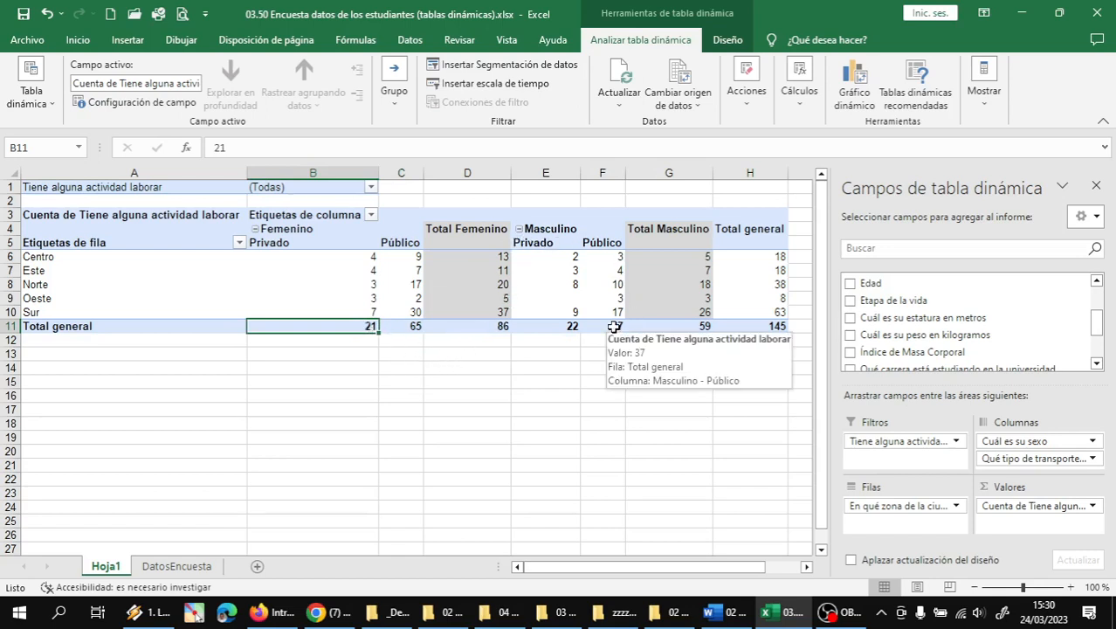
click(699, 327)
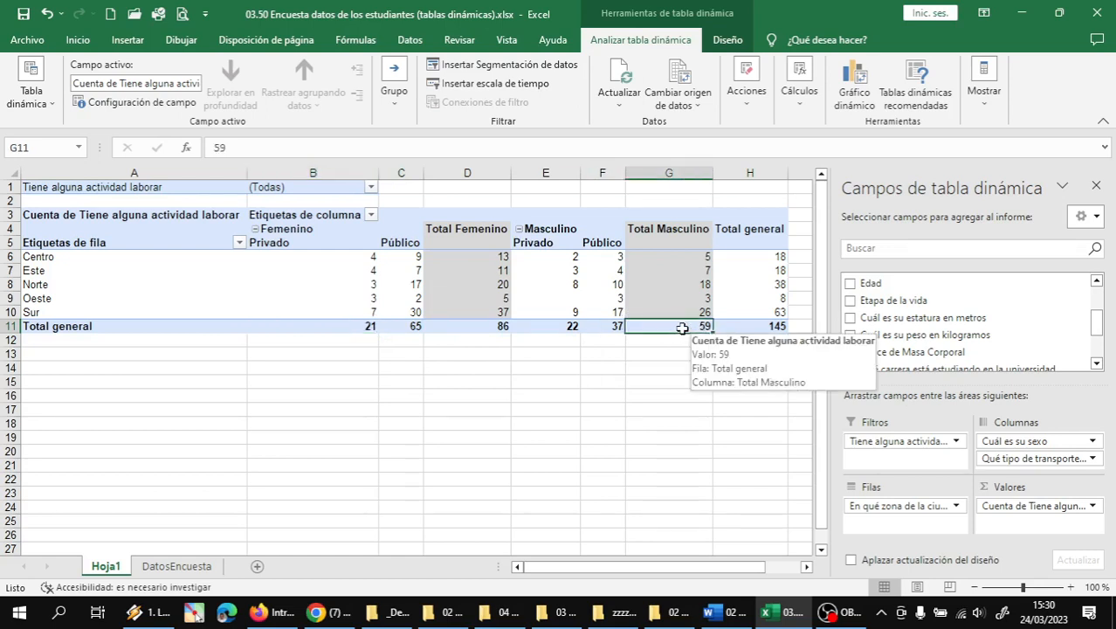
click(505, 330)
click(614, 326)
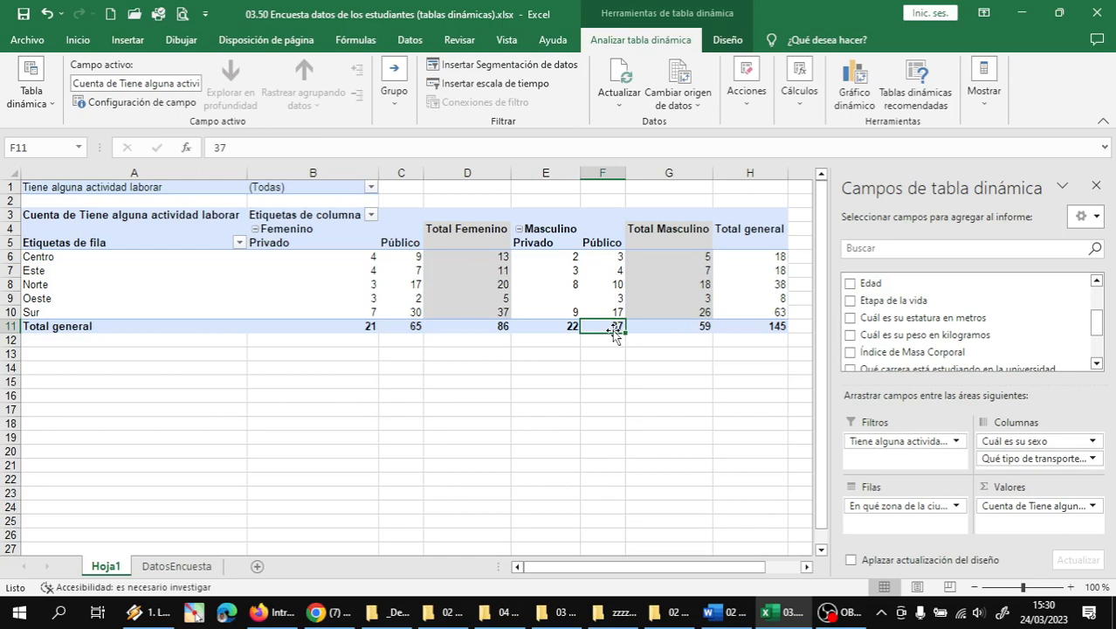
click(565, 325)
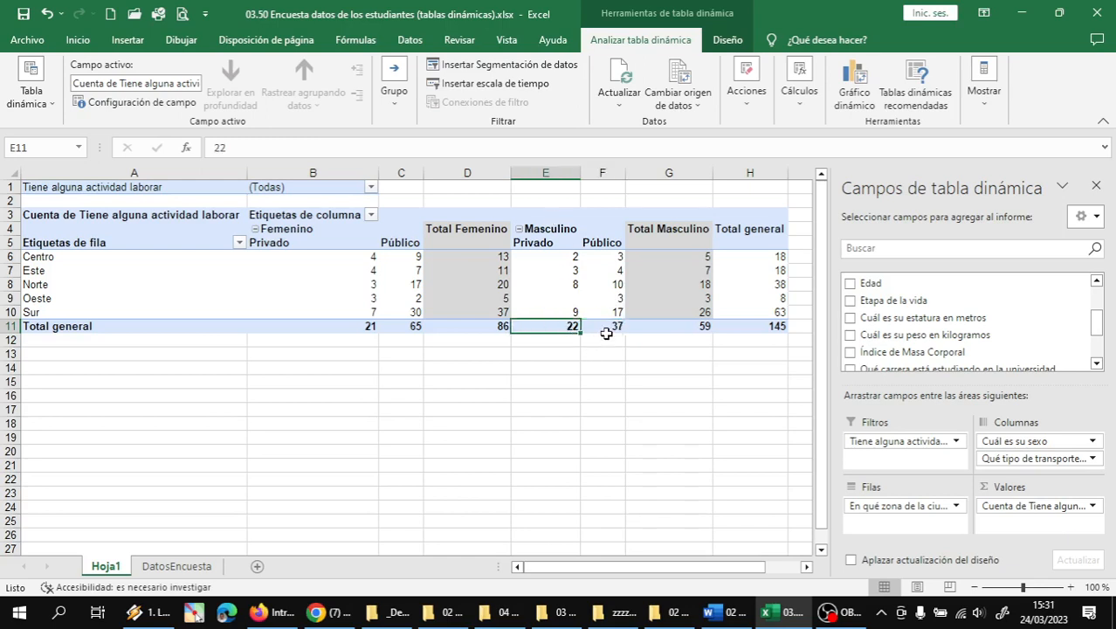
click(607, 329)
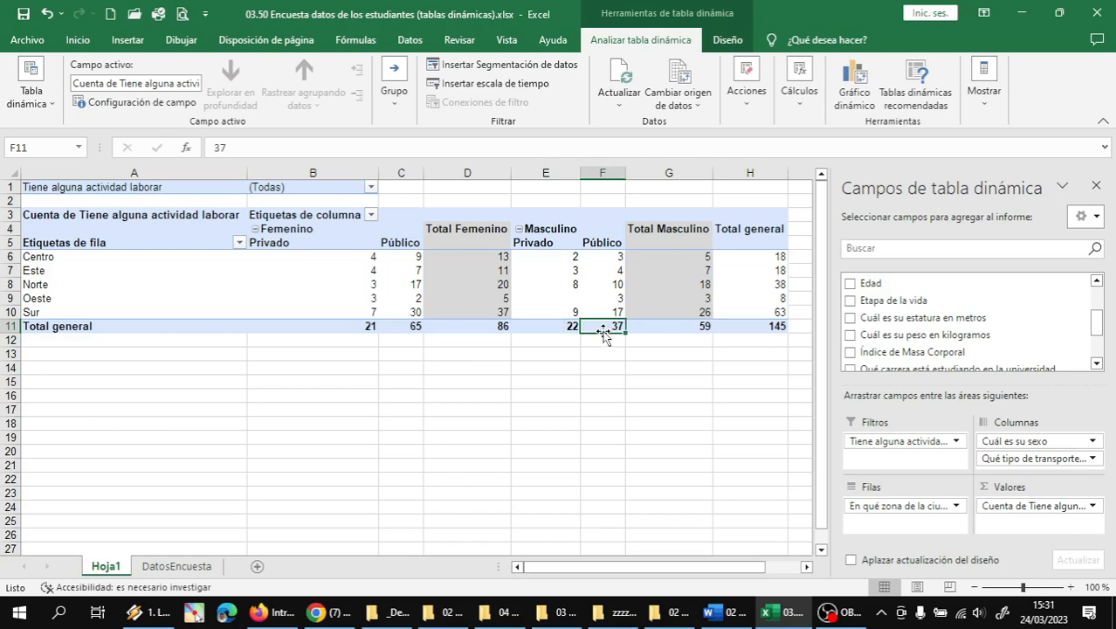
click(570, 326)
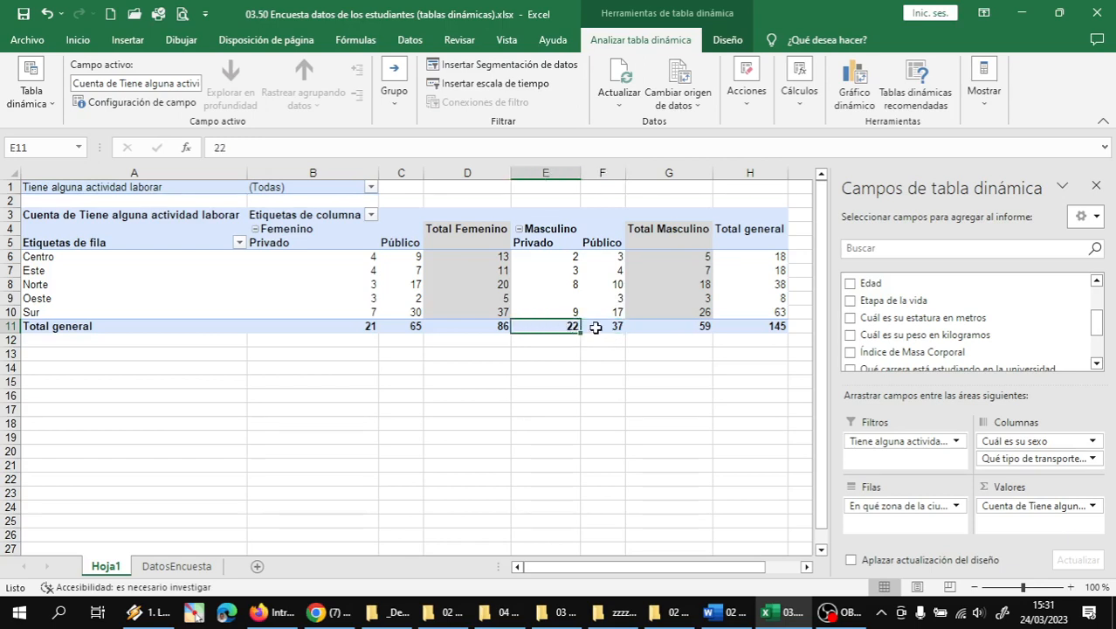
click(587, 327)
click(563, 327)
click(602, 326)
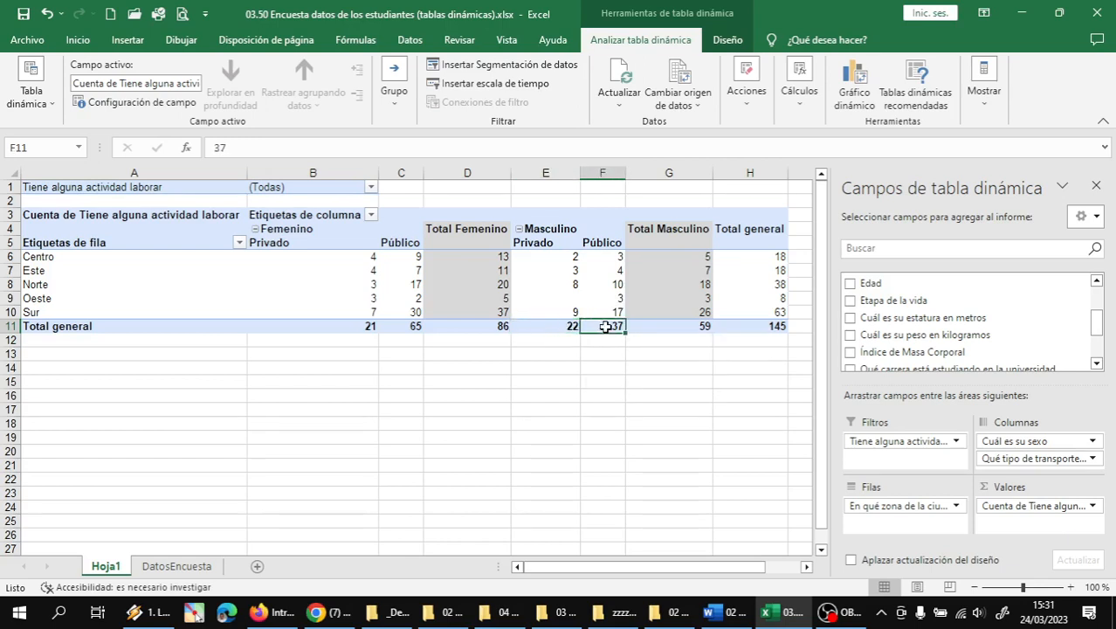
click(418, 330)
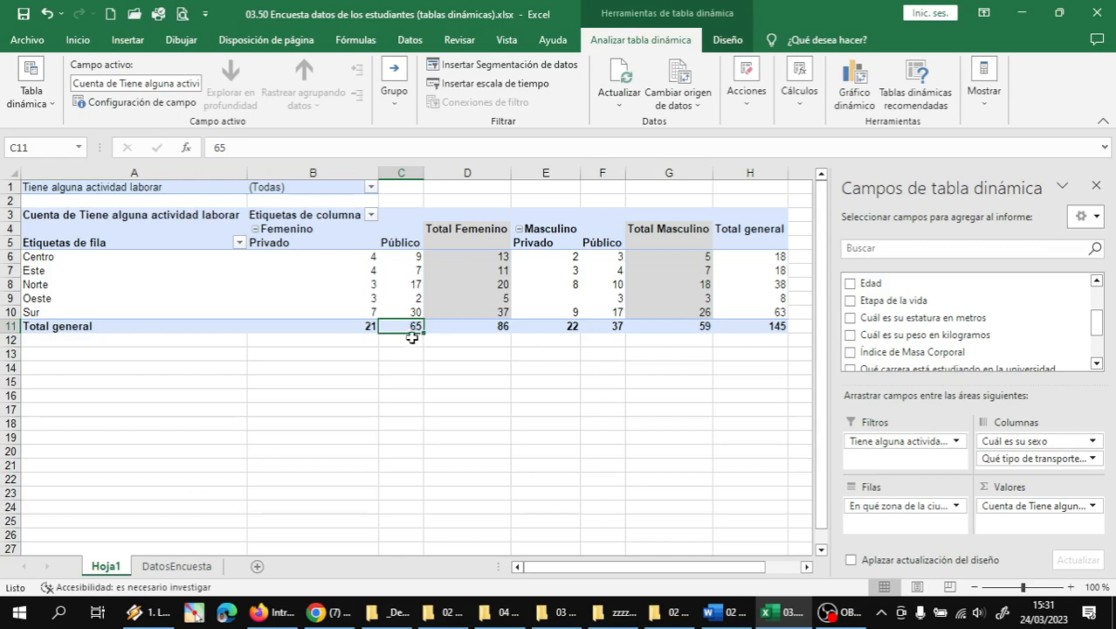
click(501, 332)
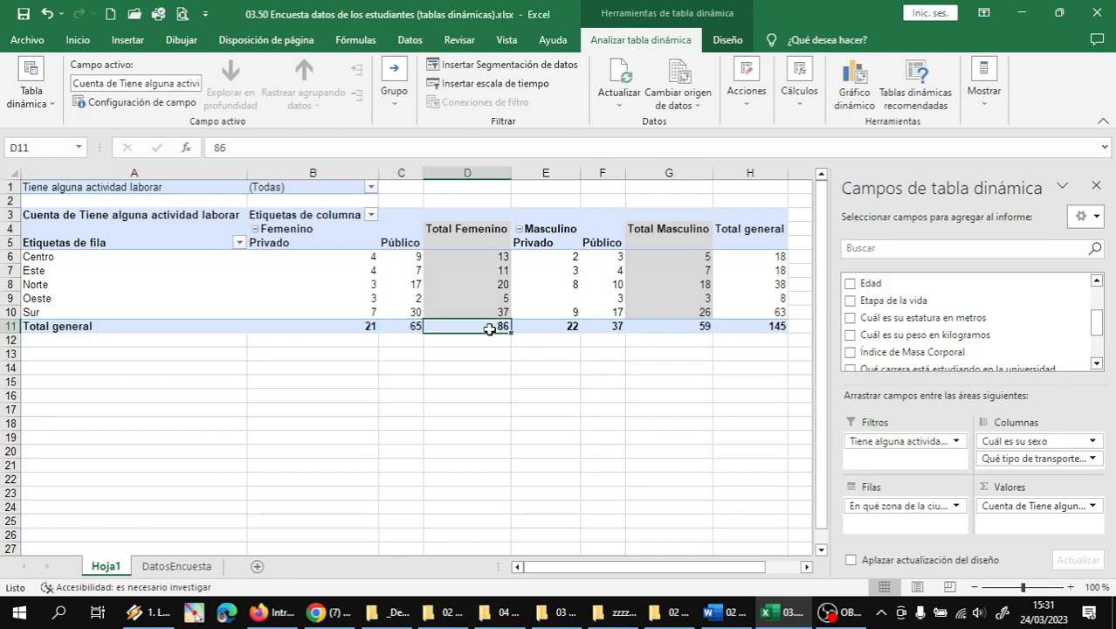
click(599, 329)
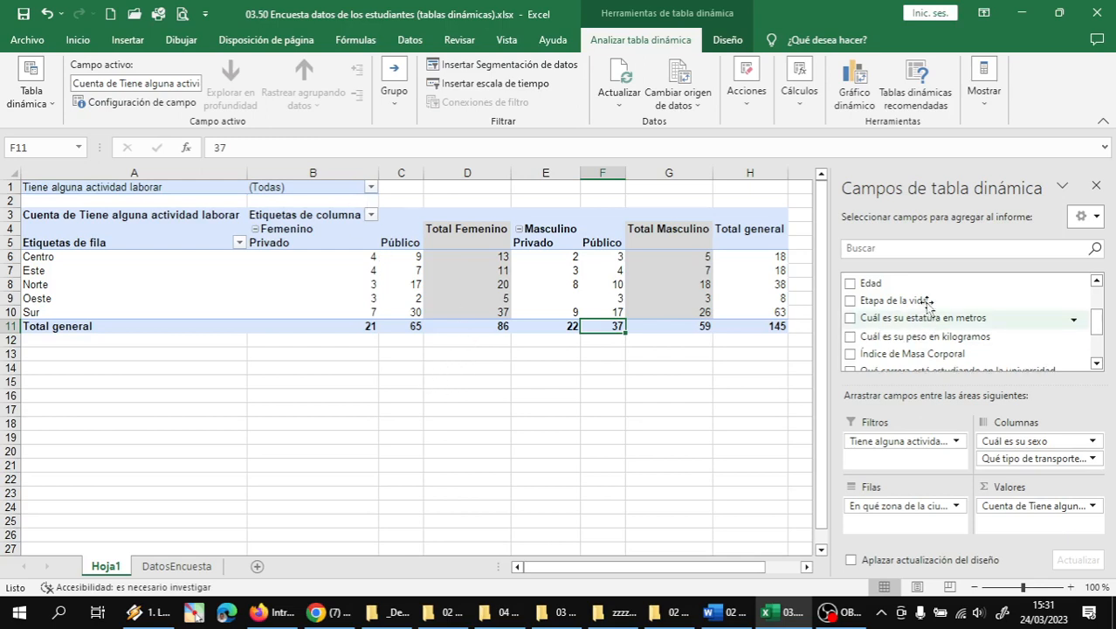
scroll(928, 302, up, 3)
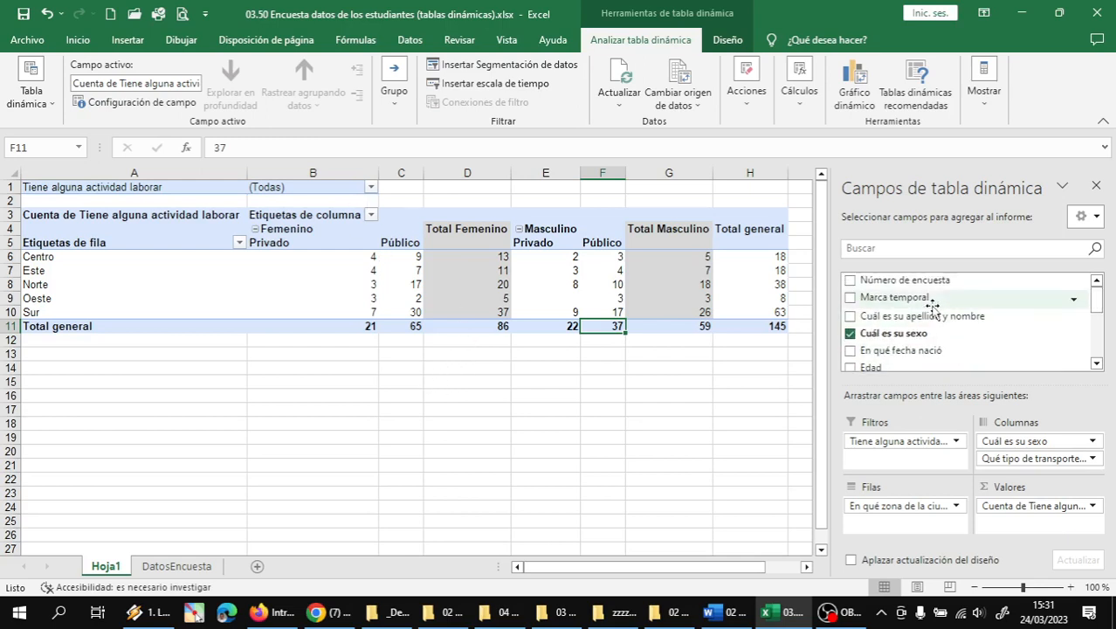
scroll(931, 307, down, 2)
scroll(927, 319, up, 1)
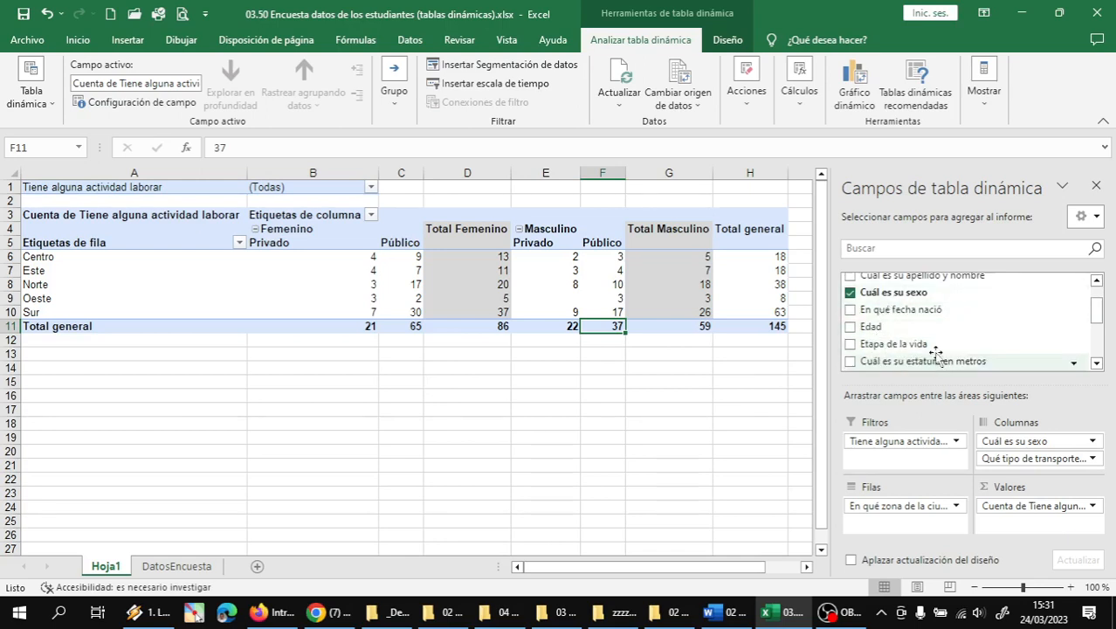
click(112, 298)
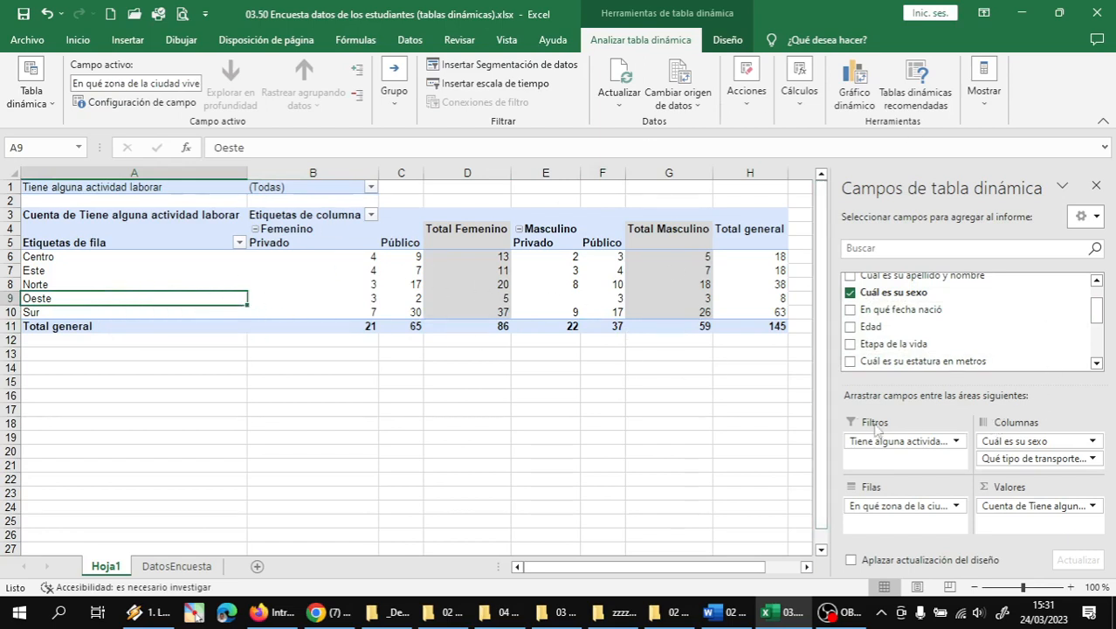
- Put sex and transport in Rows and city zone in Columns (Centro 18, Norte 38, Sur 63)
click(897, 509)
drag(899, 513, 903, 461)
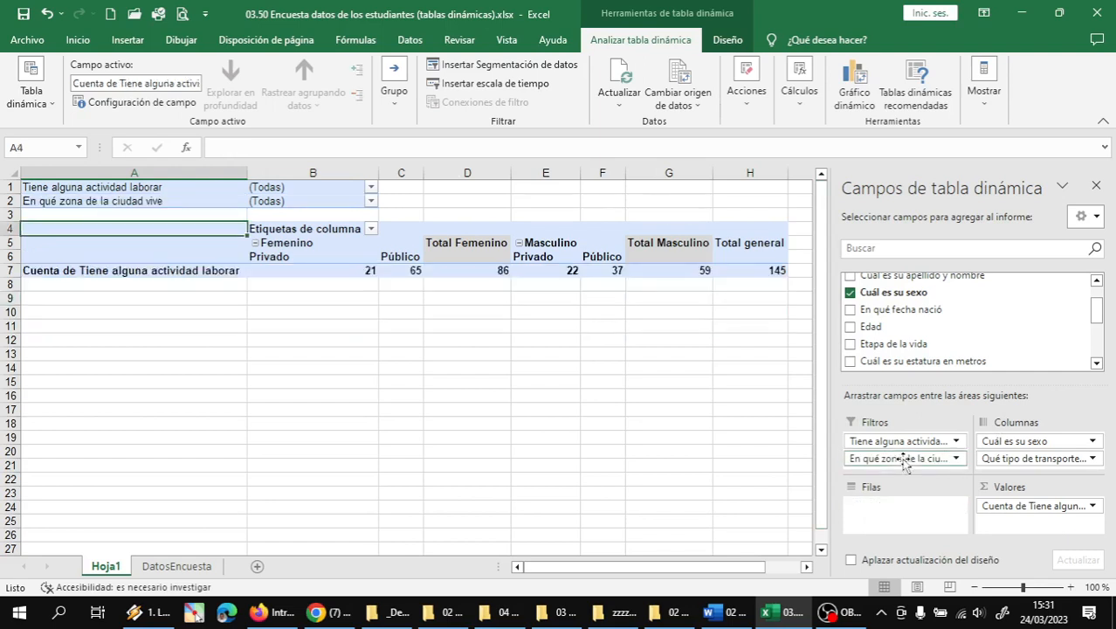
drag(1003, 456, 909, 511)
drag(1004, 441, 891, 511)
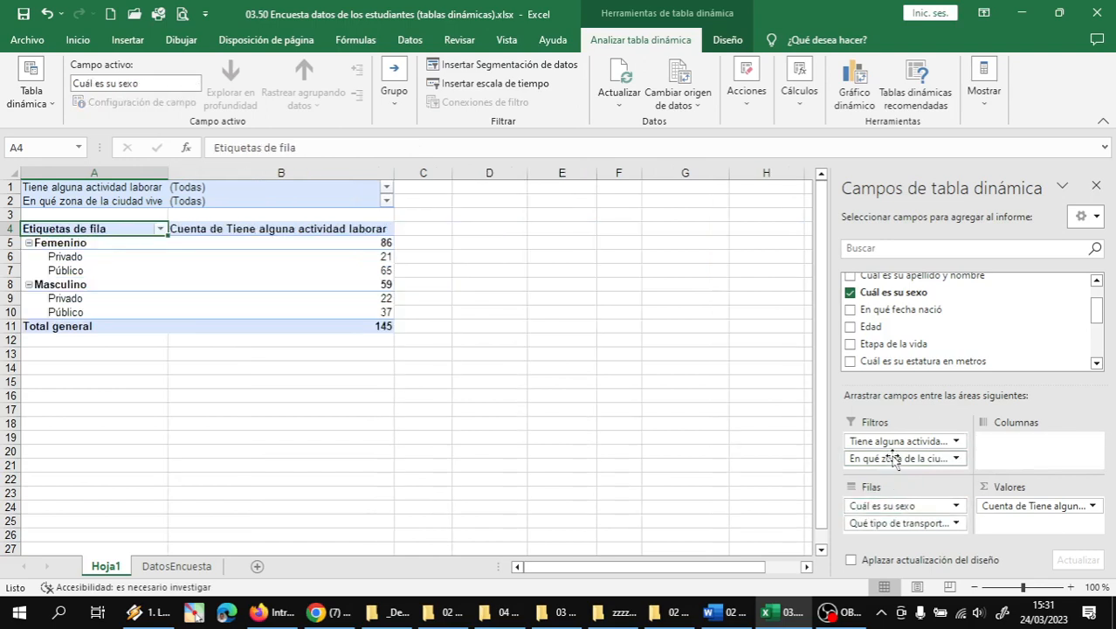
drag(919, 469, 1026, 445)
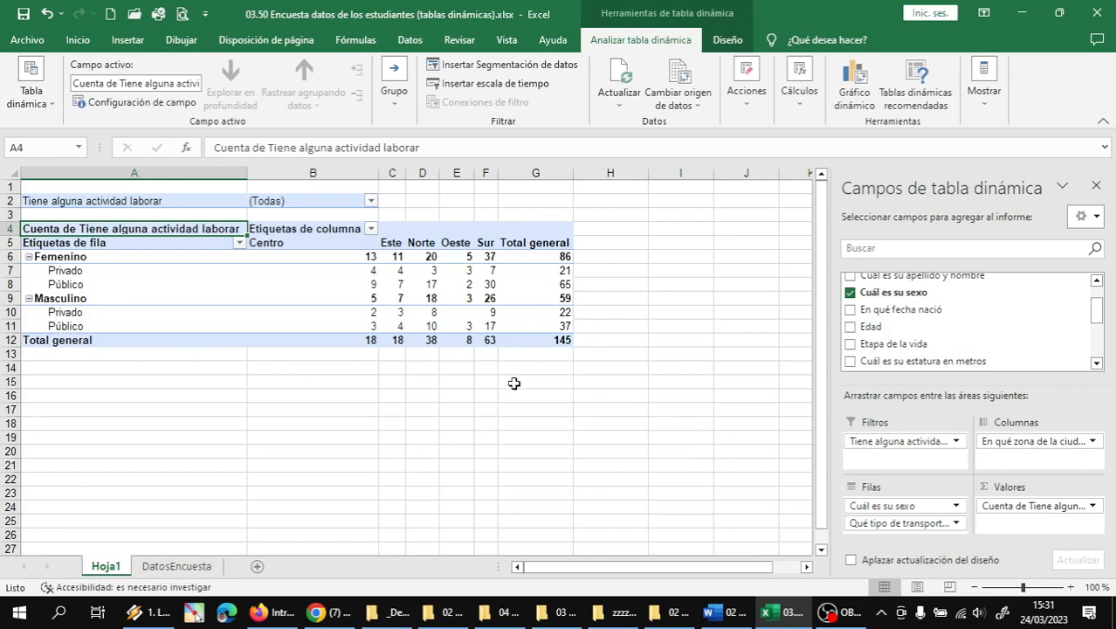
mouse_move(469, 343)
mouse_move(432, 295)
mouse_move(514, 338)
mouse_move(551, 337)
mouse_move(445, 319)
mouse_move(490, 262)
click(566, 283)
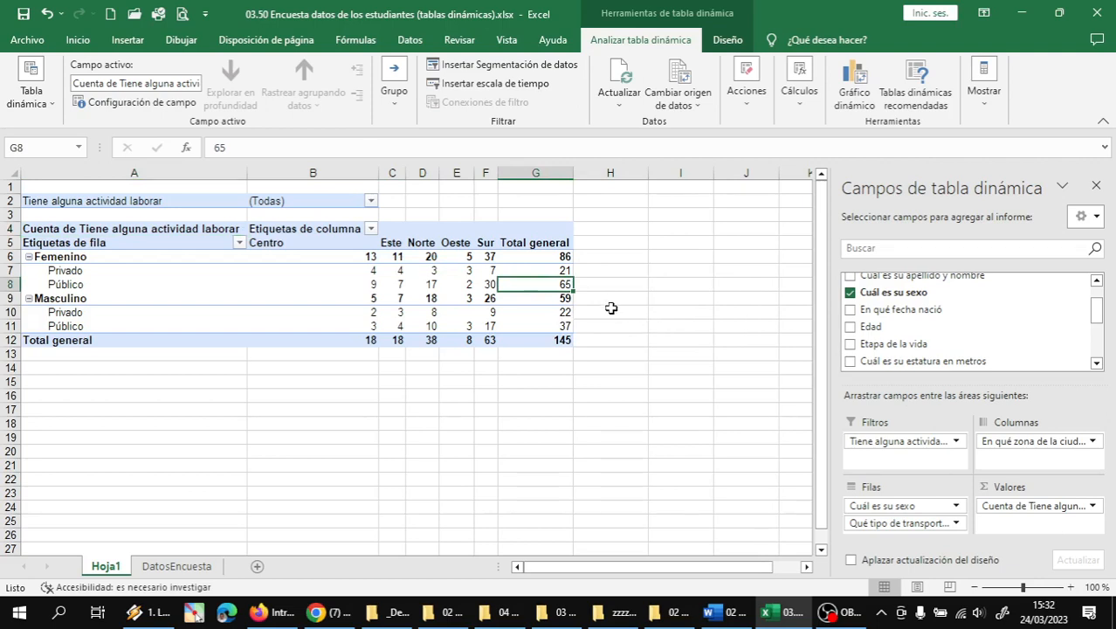
click(569, 273)
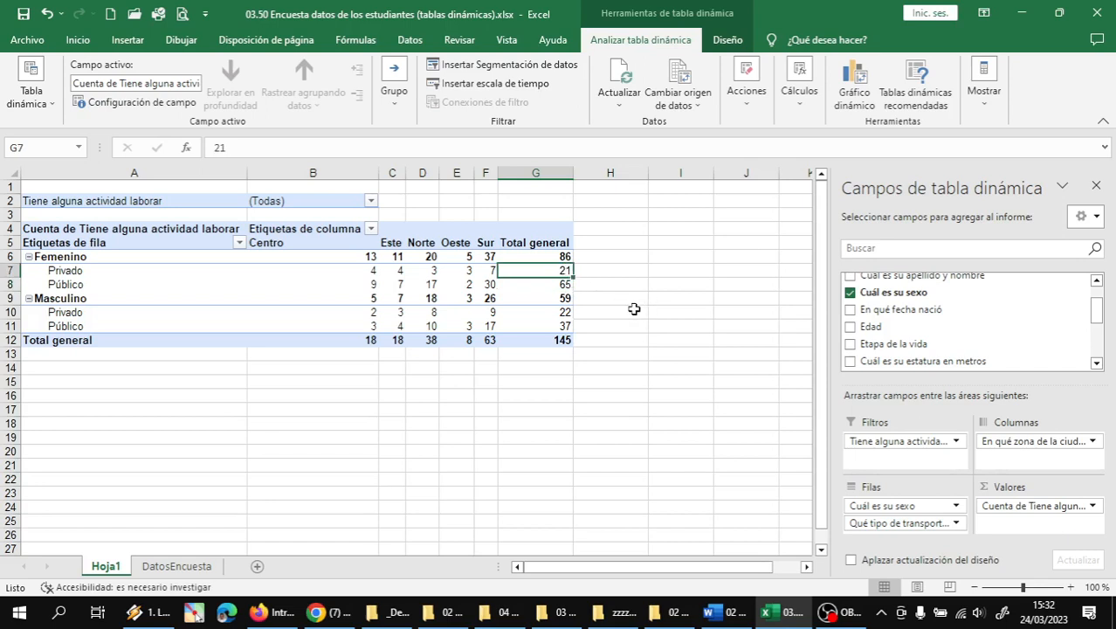
click(569, 326)
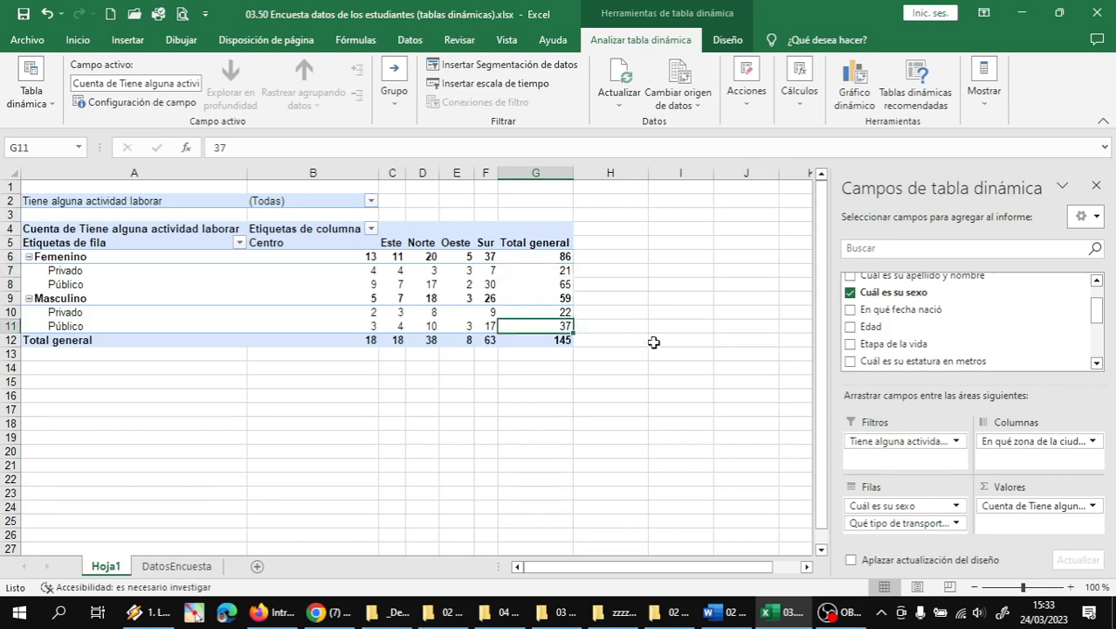
click(564, 311)
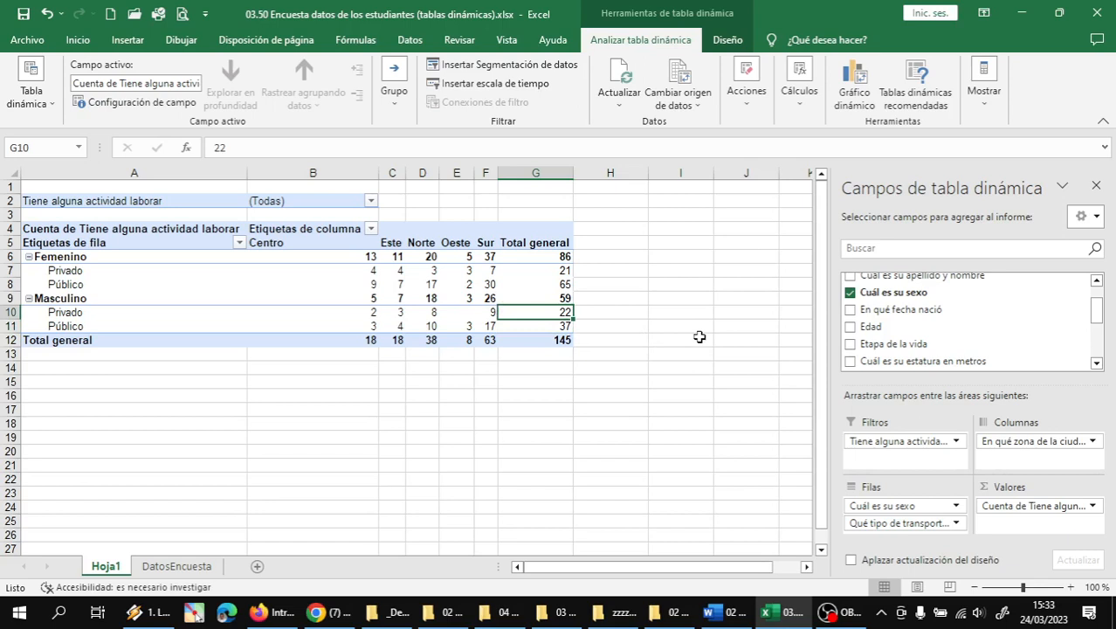
click(569, 271)
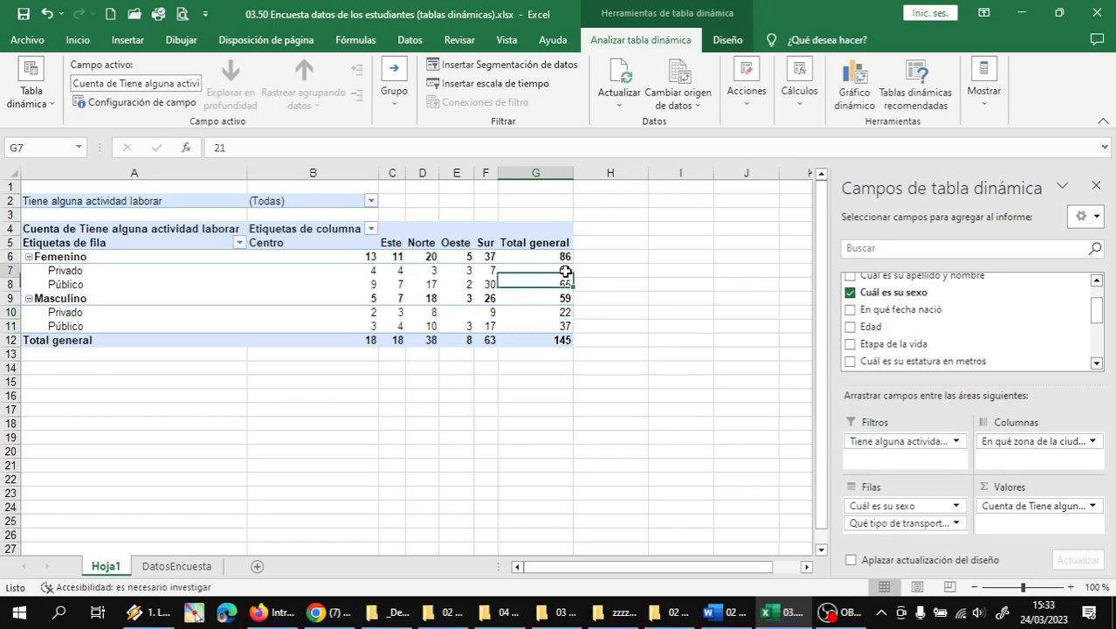
click(568, 300)
click(567, 306)
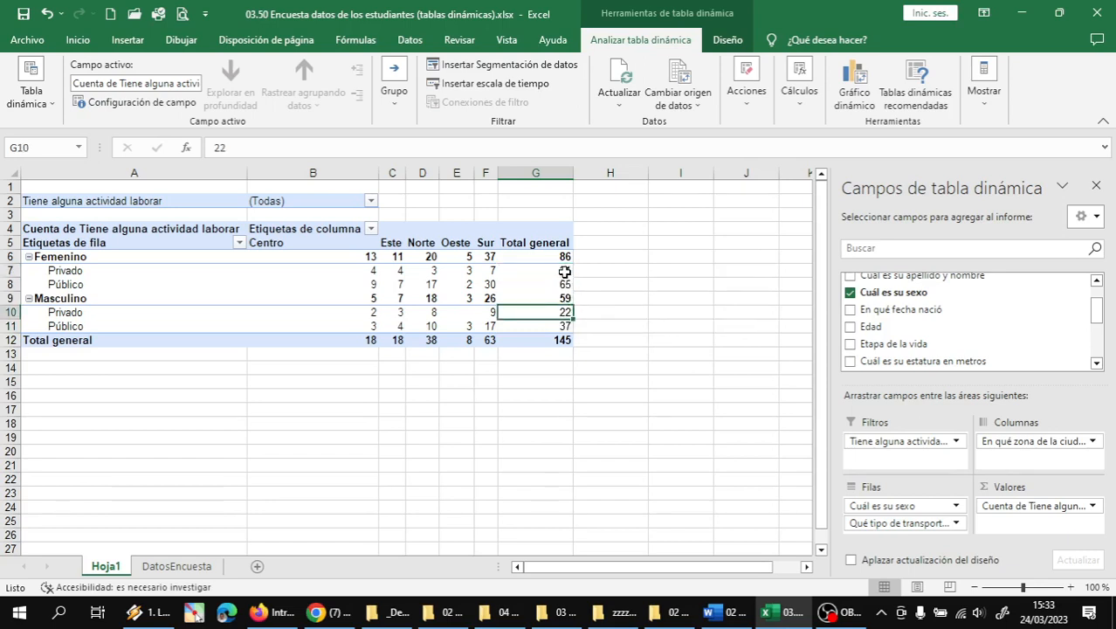
key(Up)
key(Up)
key(Up)
click(567, 303)
key(Up)
key(Up)
key(Up)
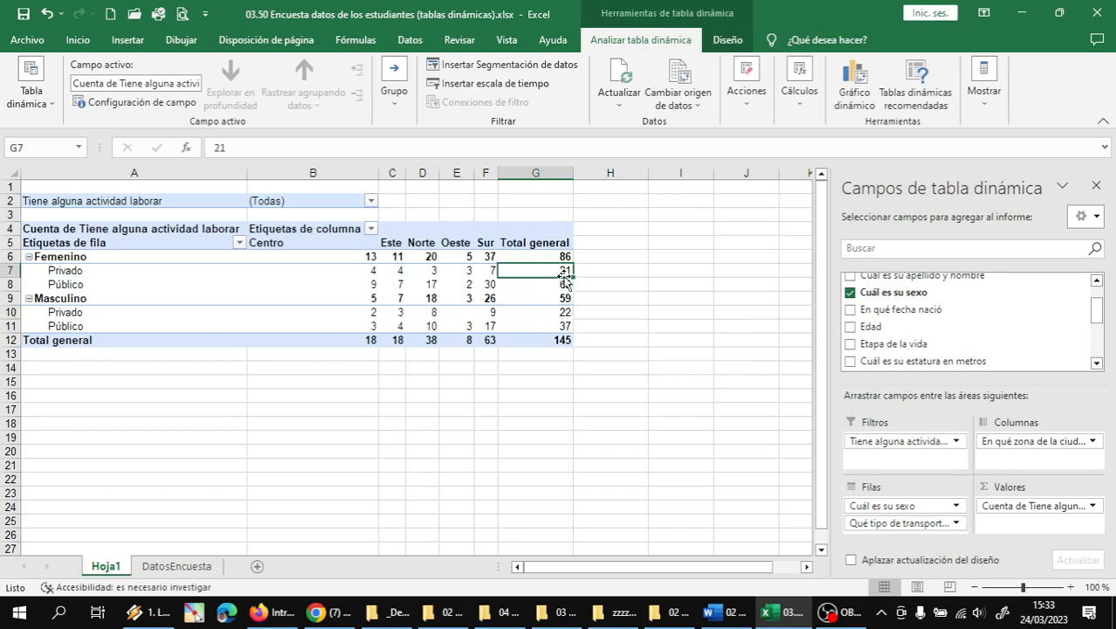
click(565, 312)
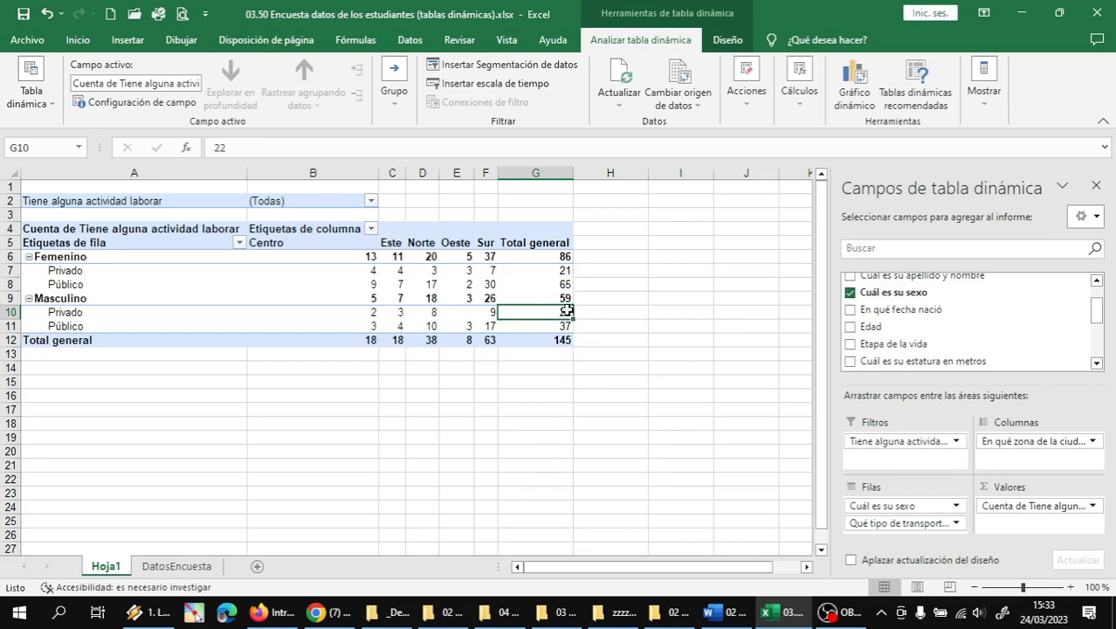
mouse_move(567, 310)
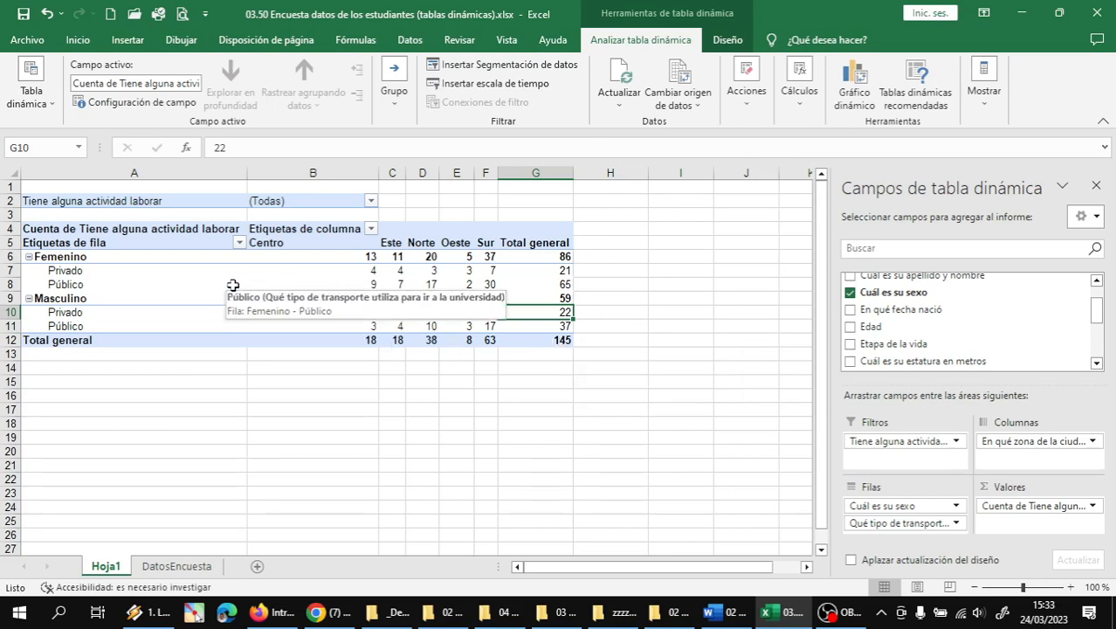
click(138, 261)
click(112, 276)
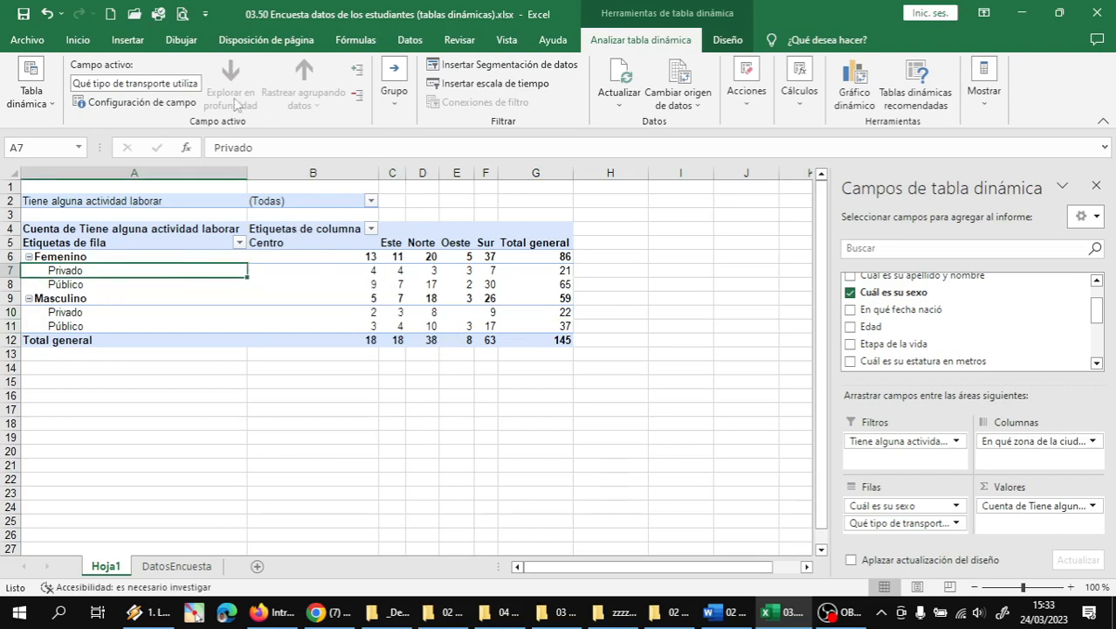
- Insert a Columnas agrupadas pivot chart from the Hoja1 pivot table
click(129, 44)
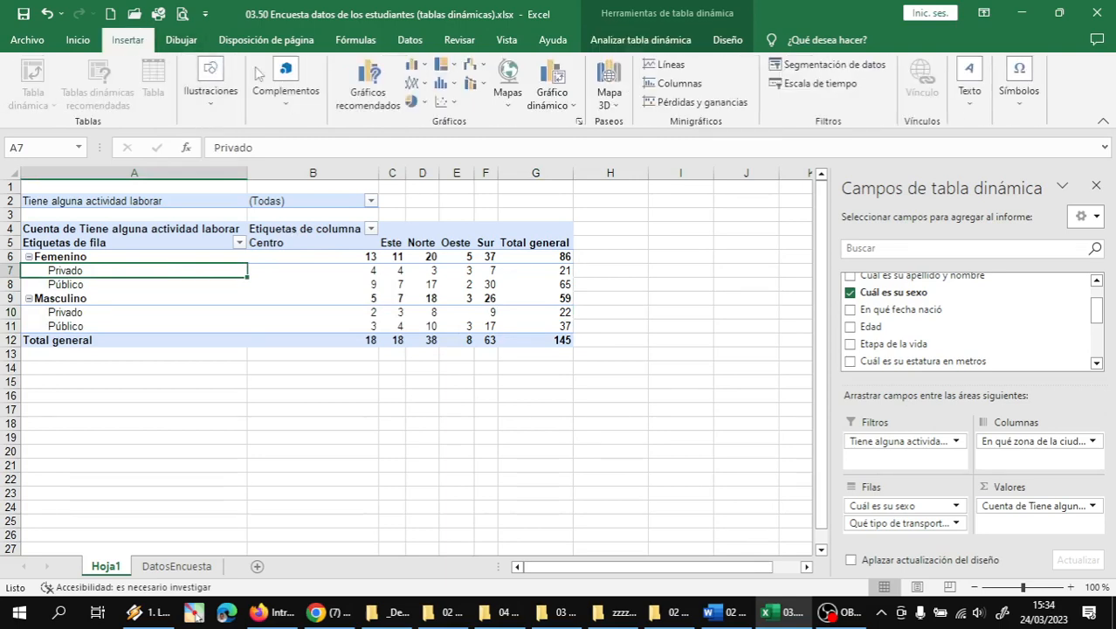
click(548, 77)
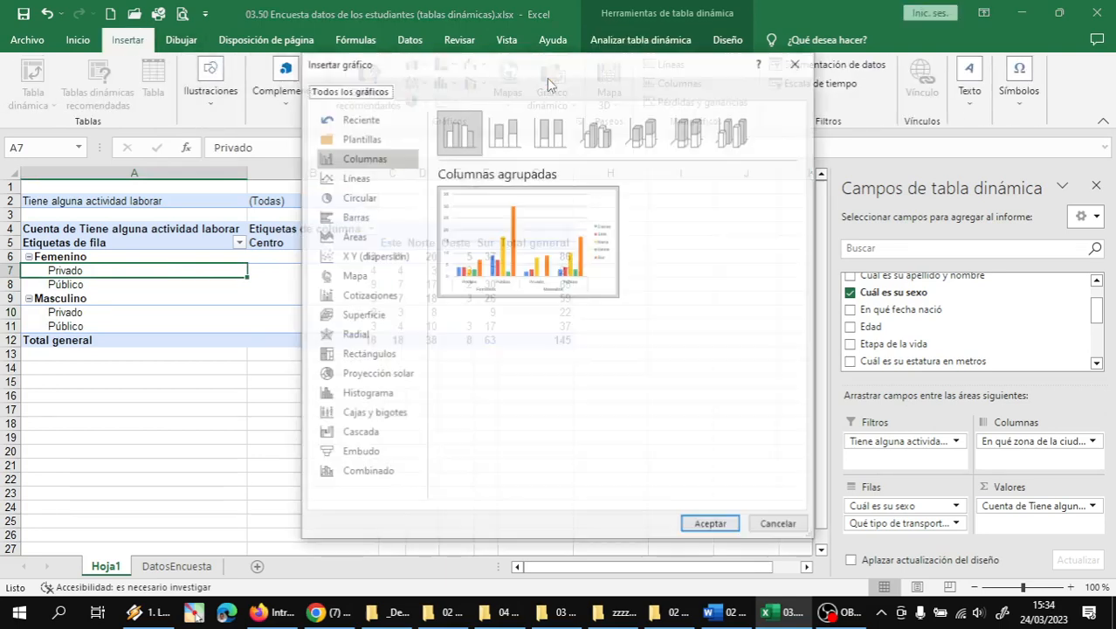
mouse_move(522, 238)
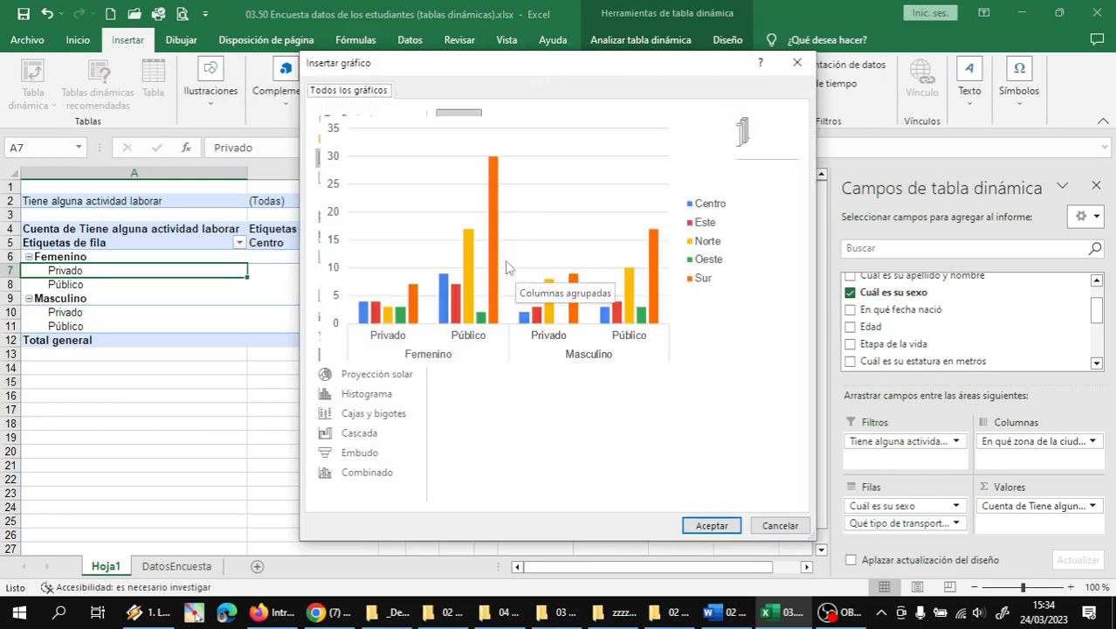
click(712, 525)
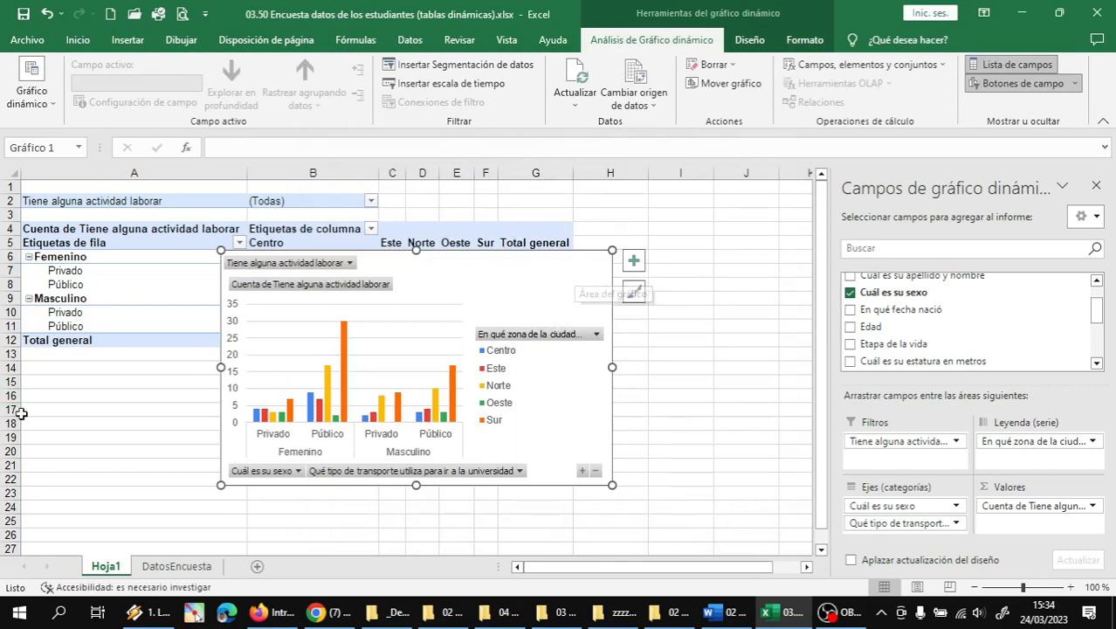
- Move the pivot chart onto a new sheet named GTD1
right_click(546, 282)
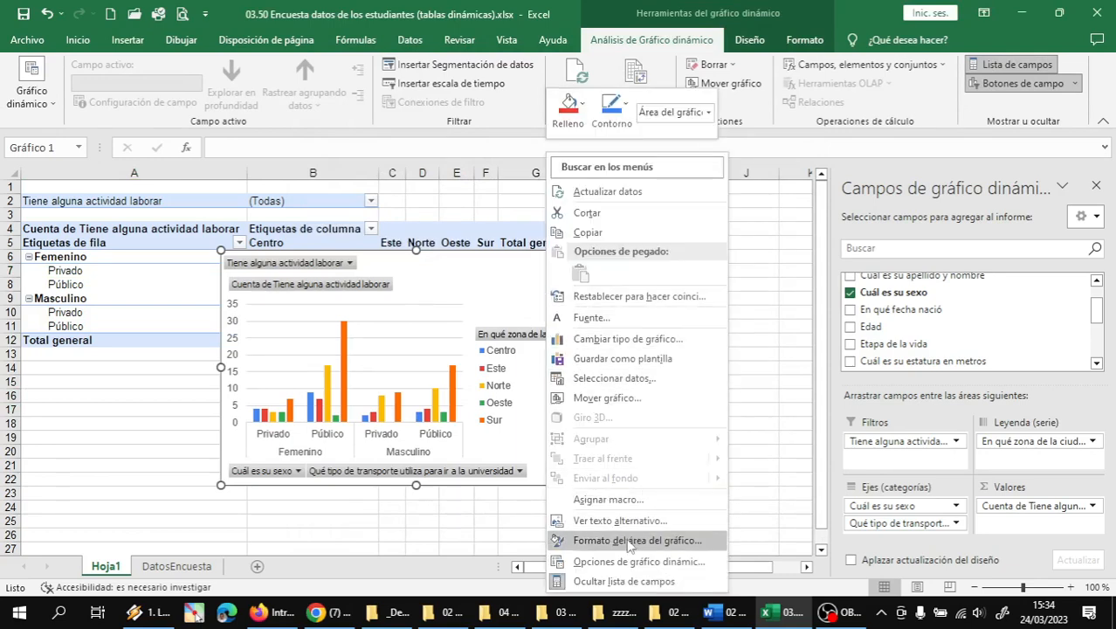
click(630, 399)
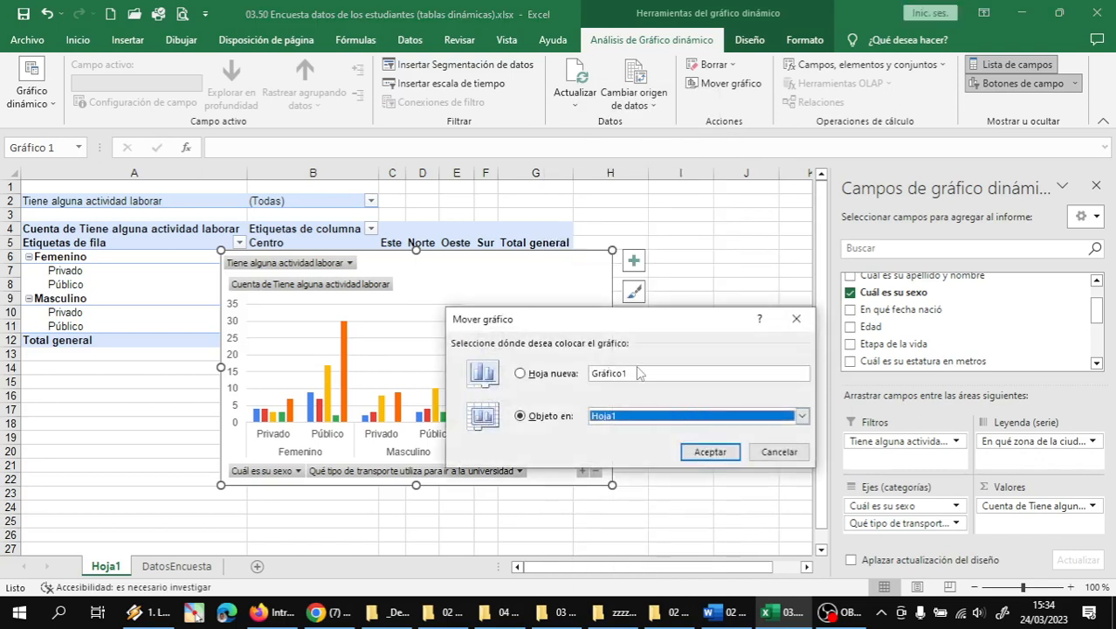
click(637, 373)
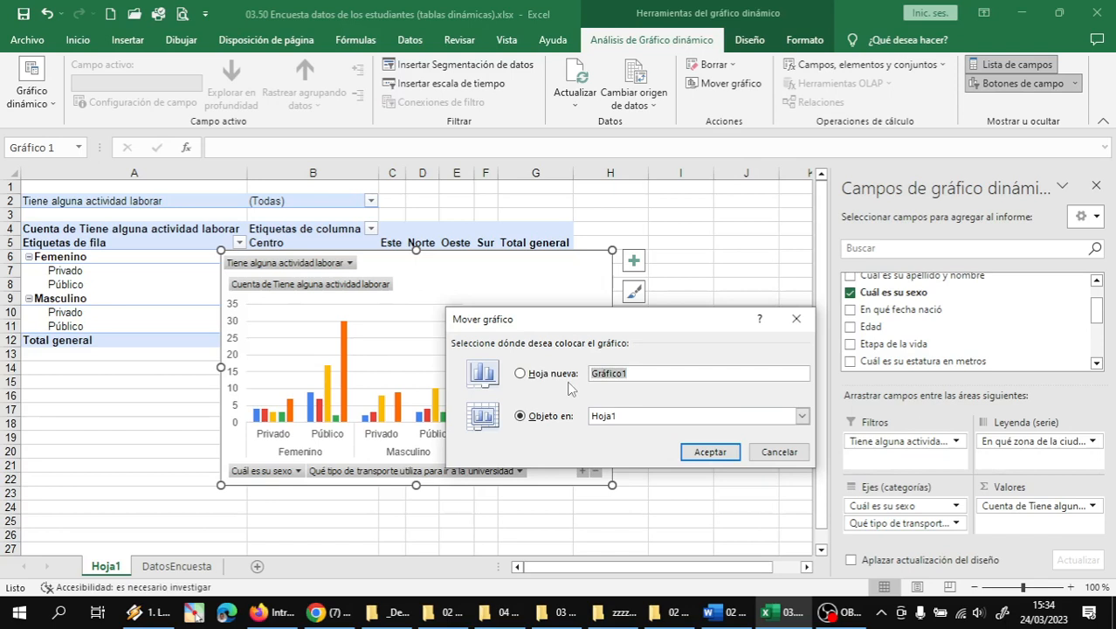
text(GTD1)
click(710, 452)
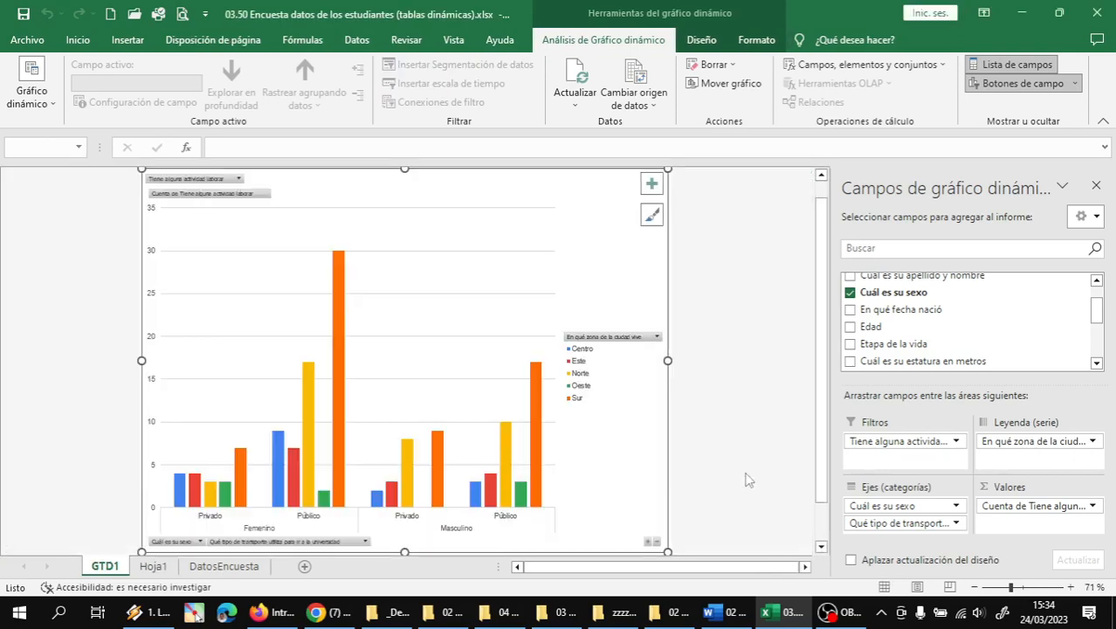
- Rename the Hoja1 sheet to DTD1
click(153, 566)
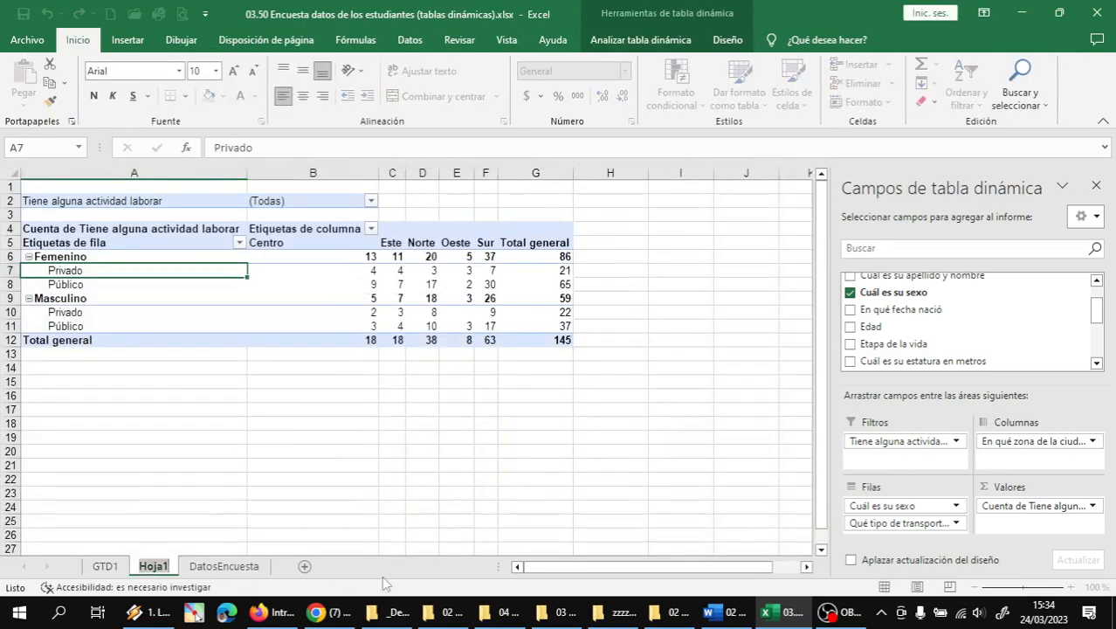
text(DTD1)
key(Return)
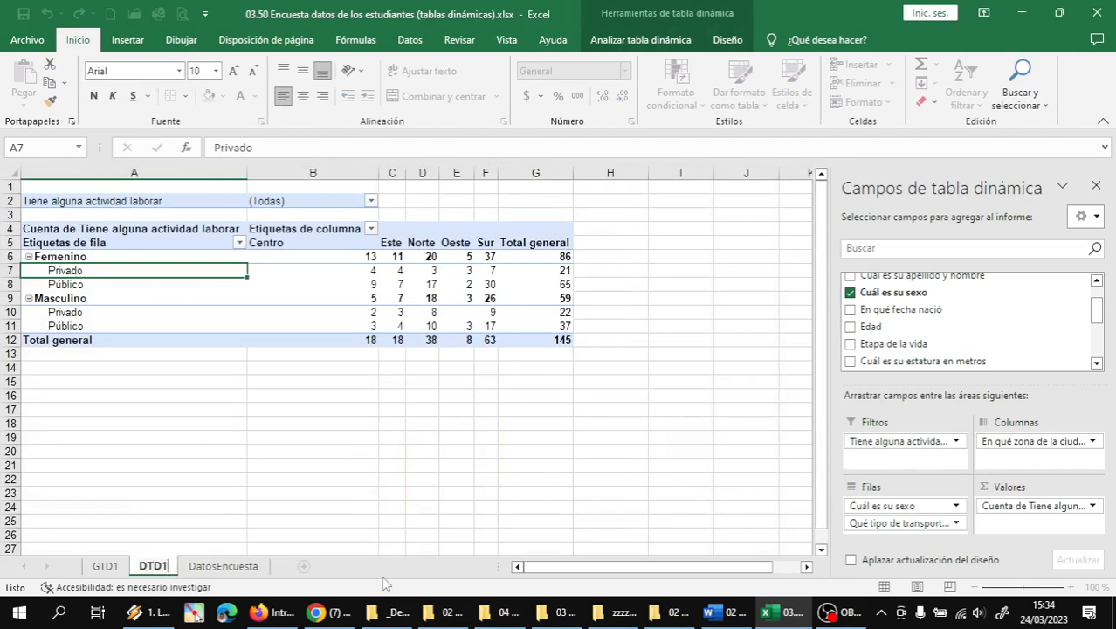
- Order the sheet tabs as DatosEncuesta, DTD1, GTD1
mouse_move(120, 602)
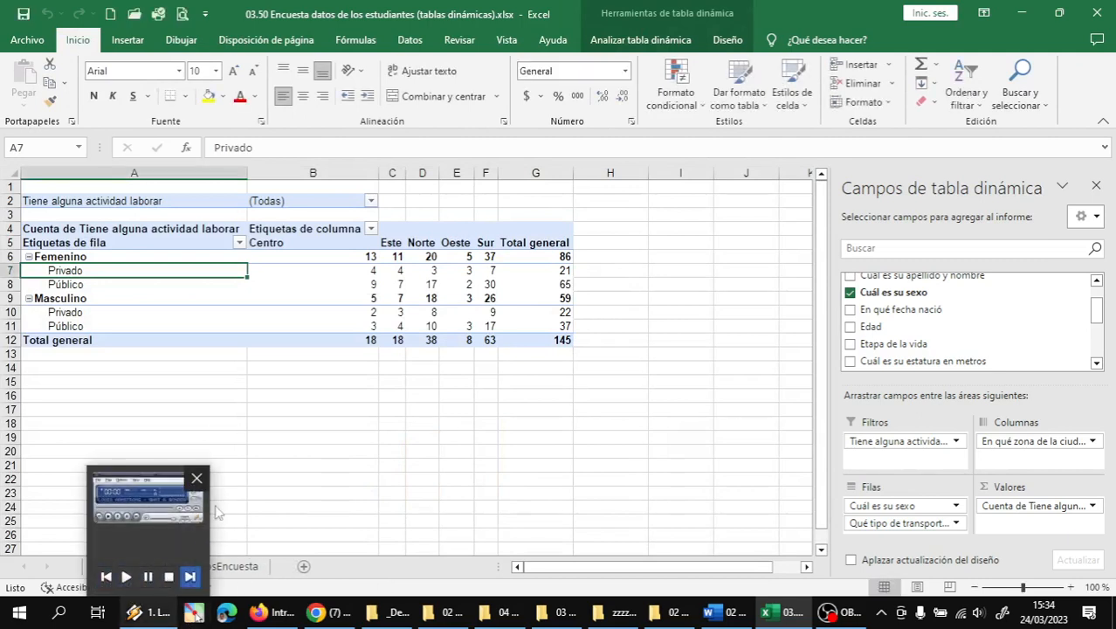
drag(162, 572, 291, 568)
drag(122, 571, 307, 568)
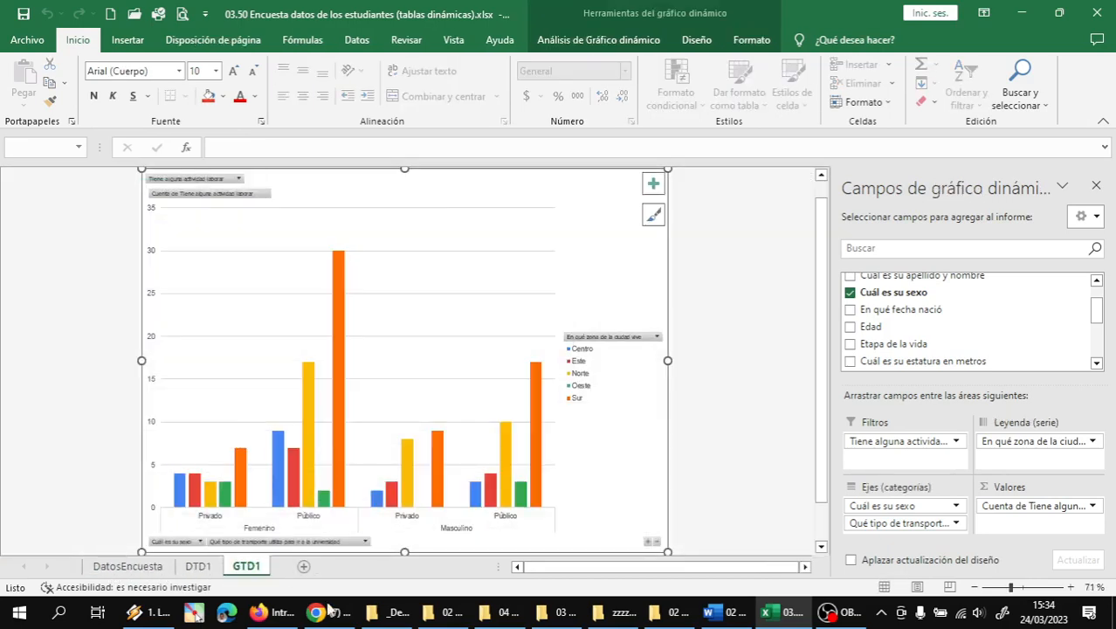
right_click(597, 220)
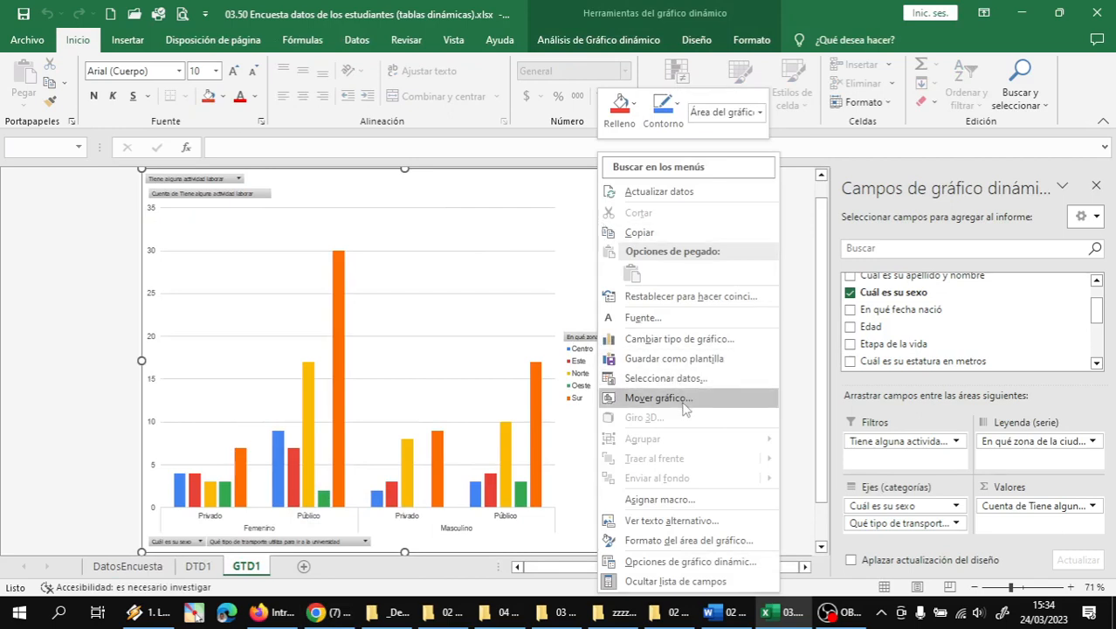
click(86, 314)
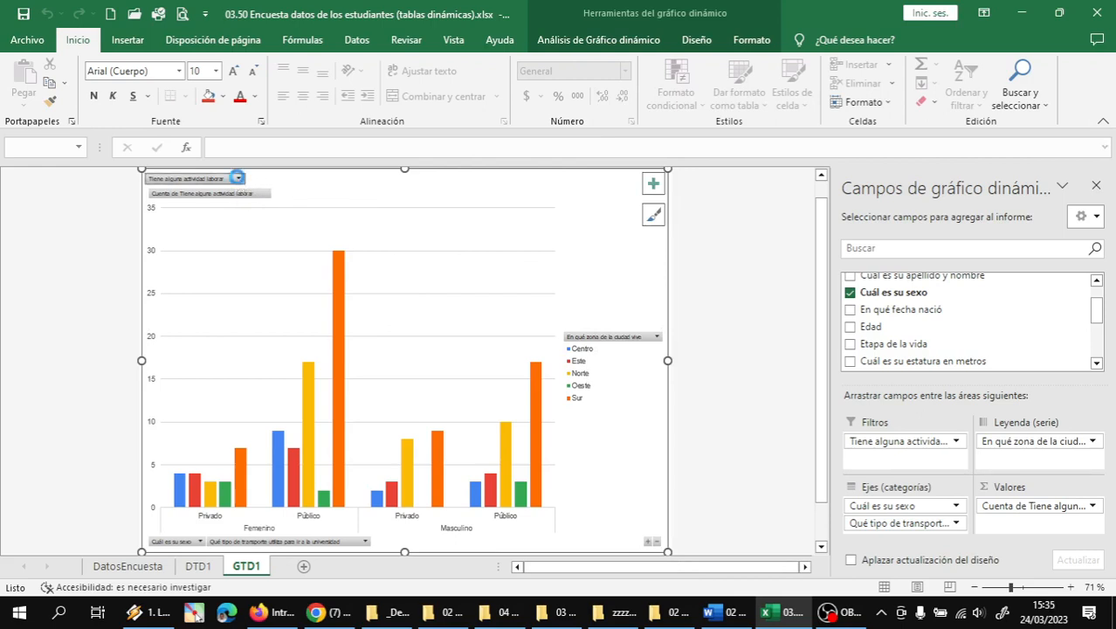
- Filter the chart's job-activity field to Sí only (30 women, 30 men) and check DTD1
click(238, 178)
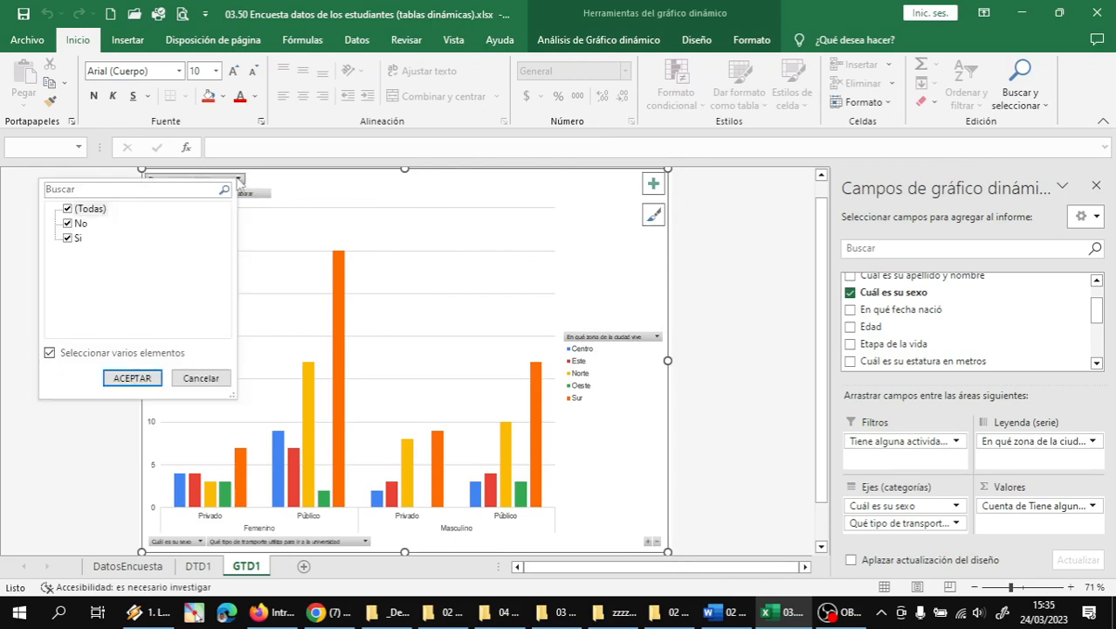
click(69, 209)
click(72, 238)
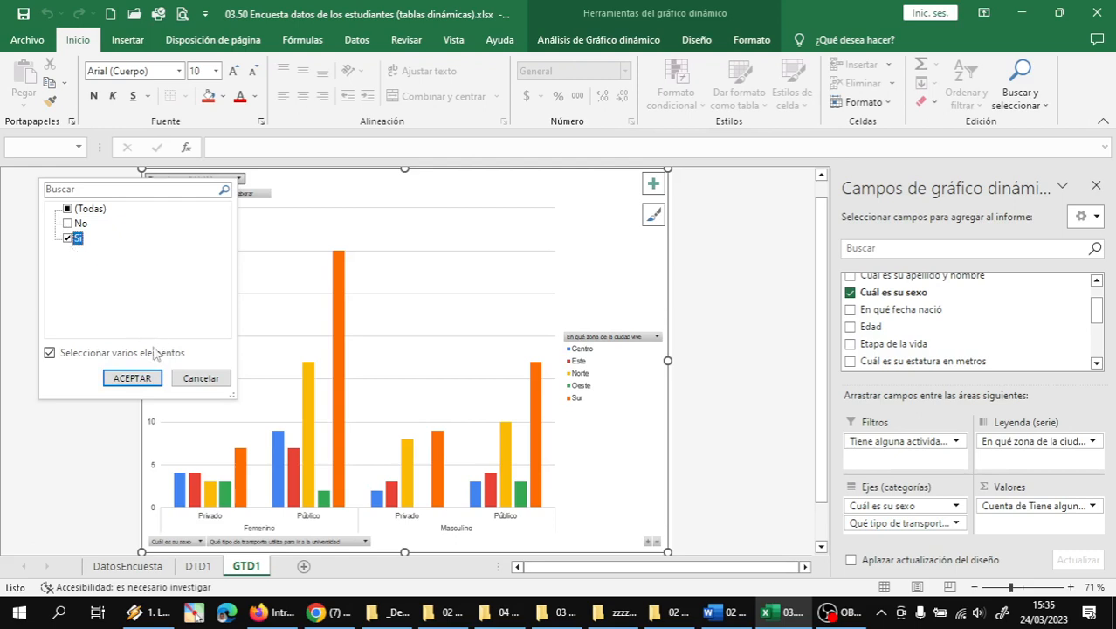
click(159, 378)
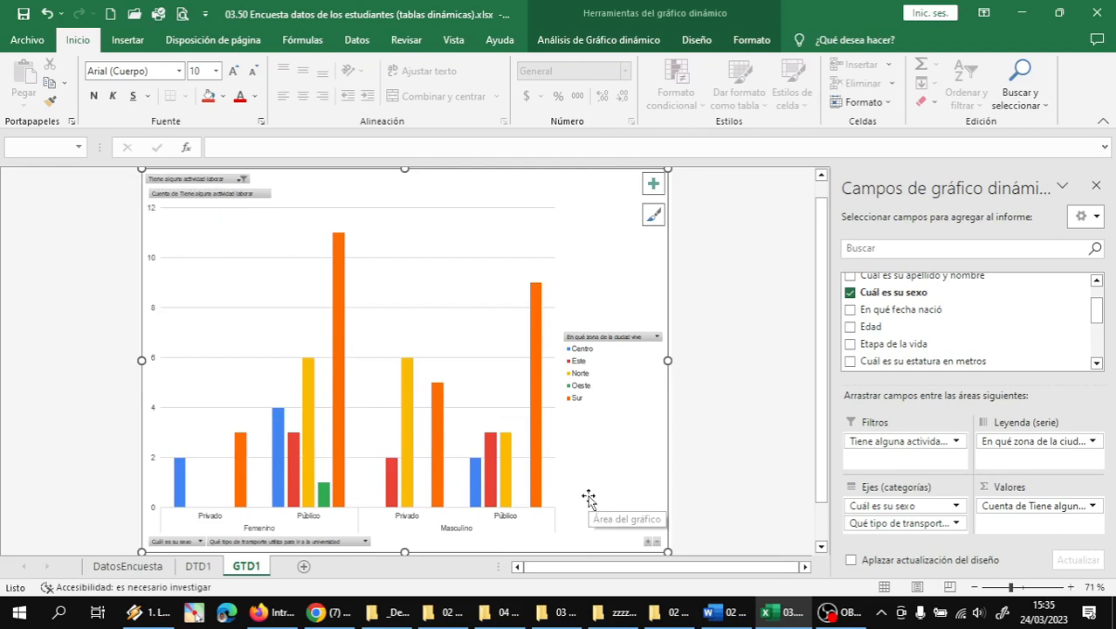
click(198, 566)
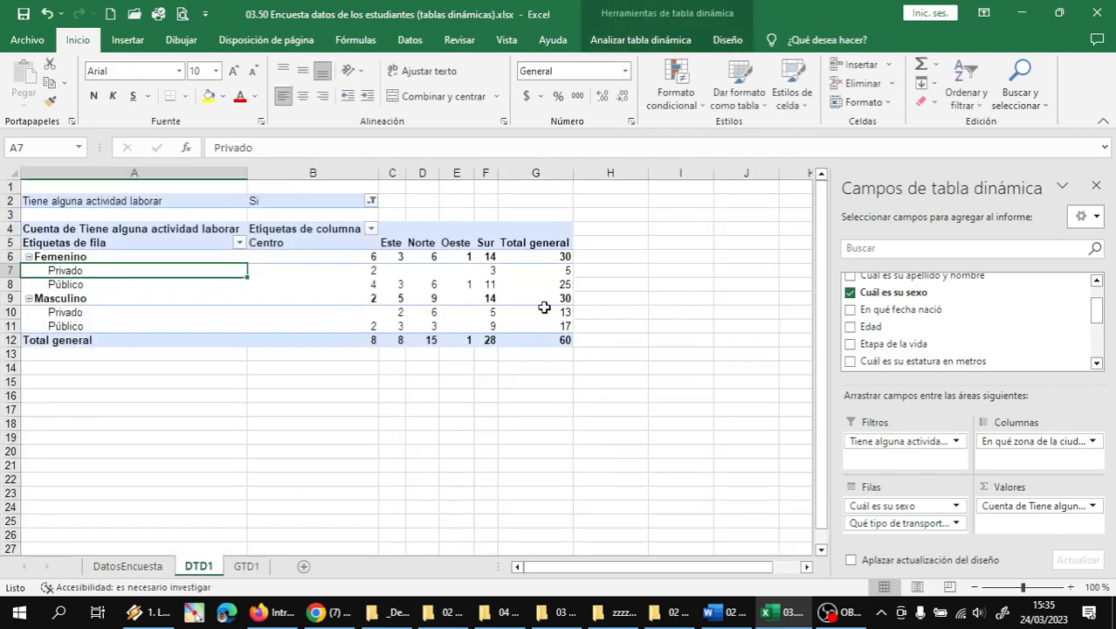
click(247, 565)
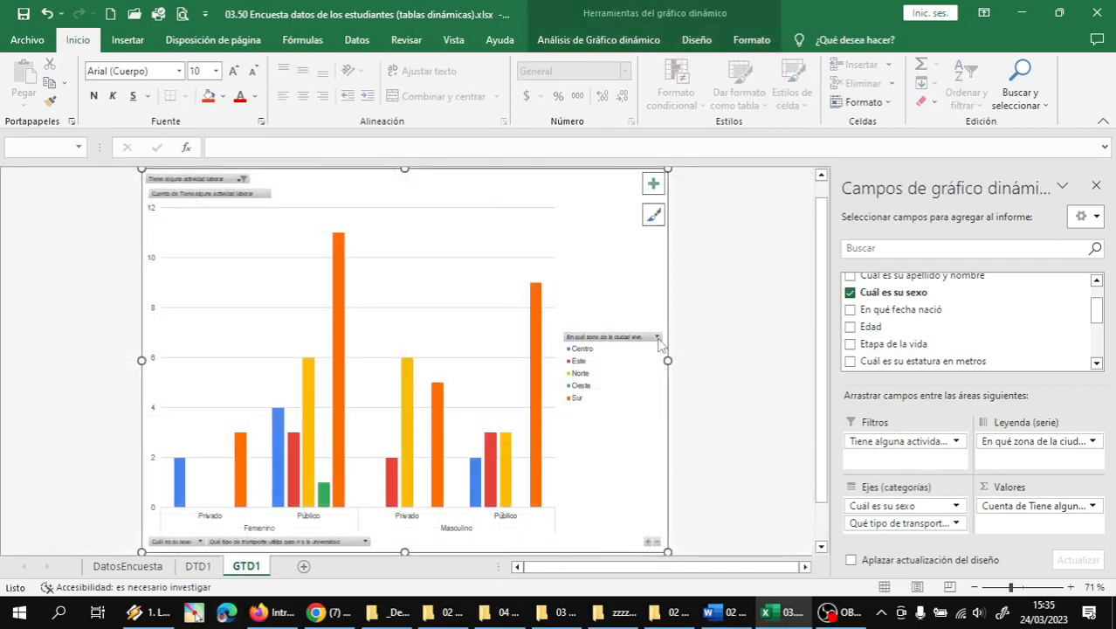
- Filter the chart's zones to Centro, Este, Norte and Sur, then view DTD1 (59 students)
click(657, 338)
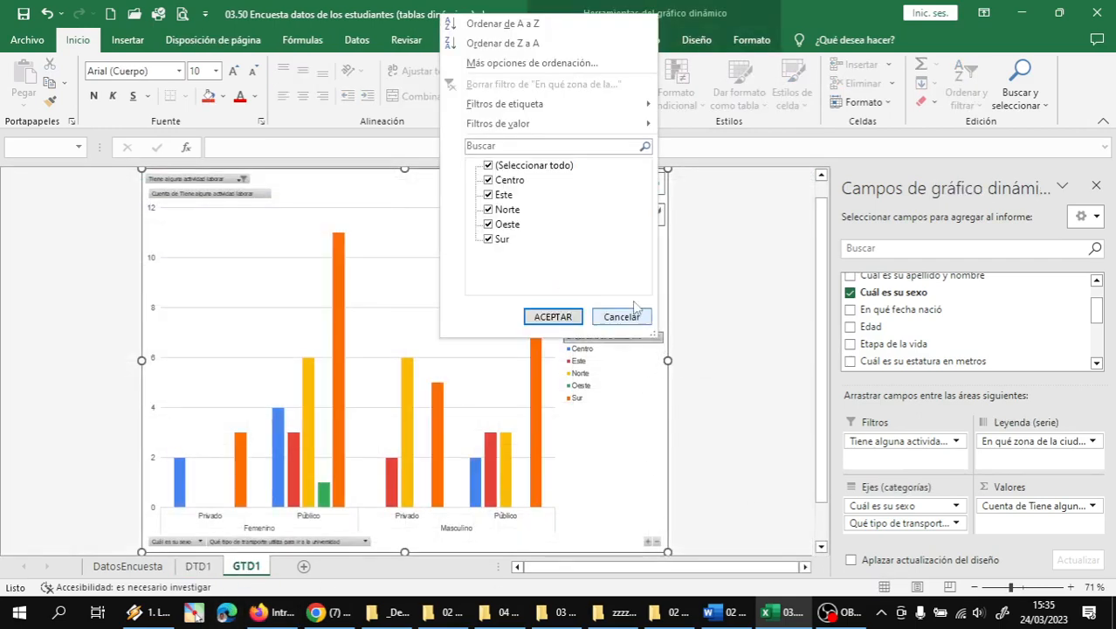
click(489, 166)
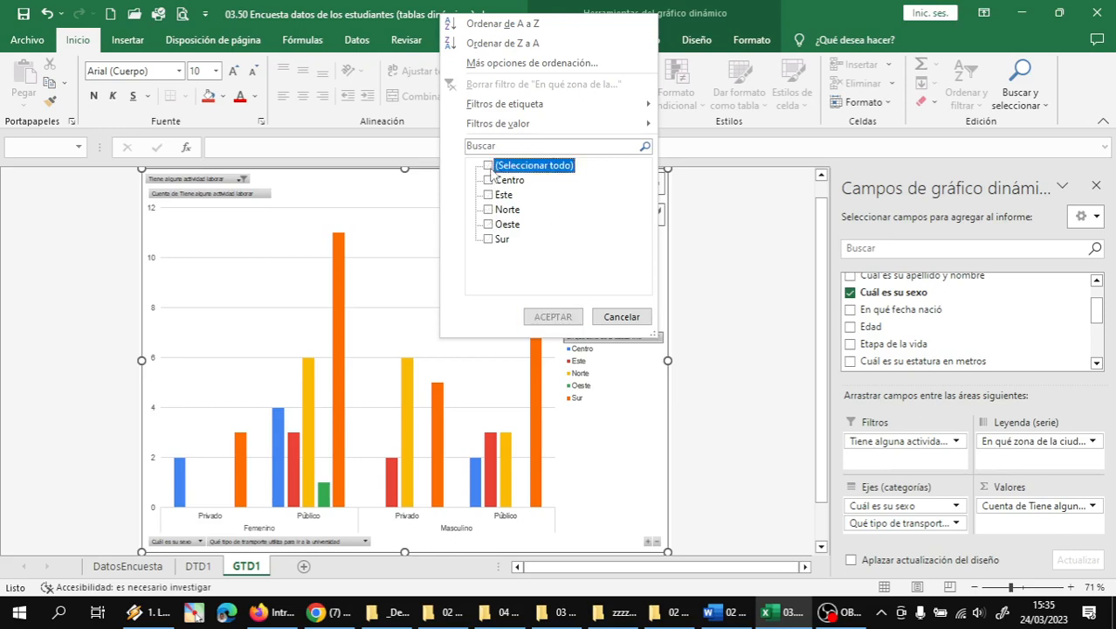
click(488, 210)
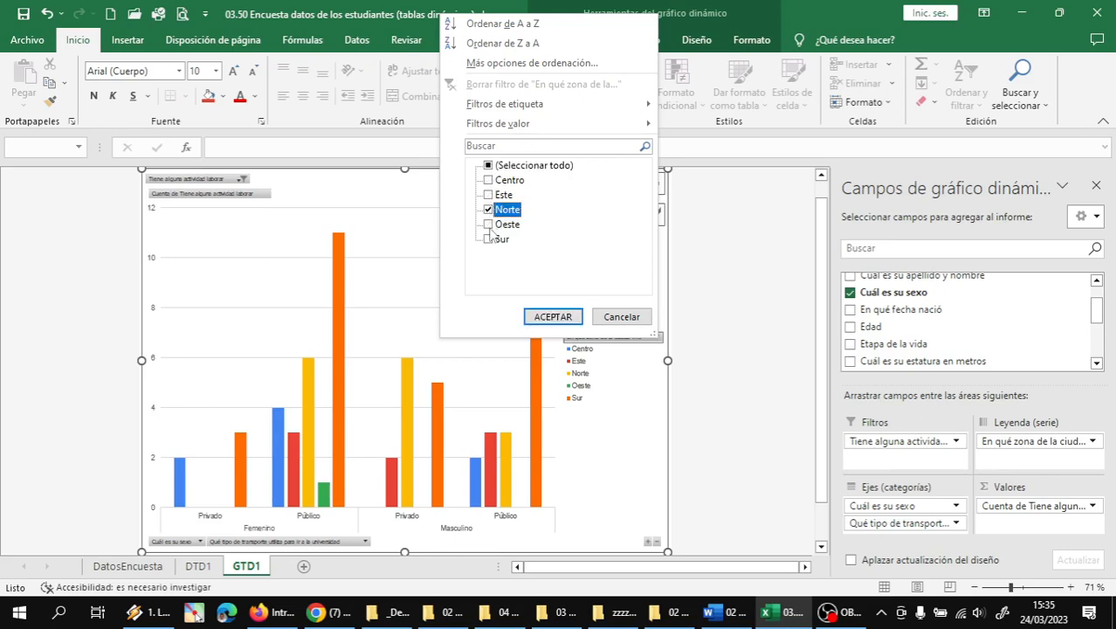
click(489, 239)
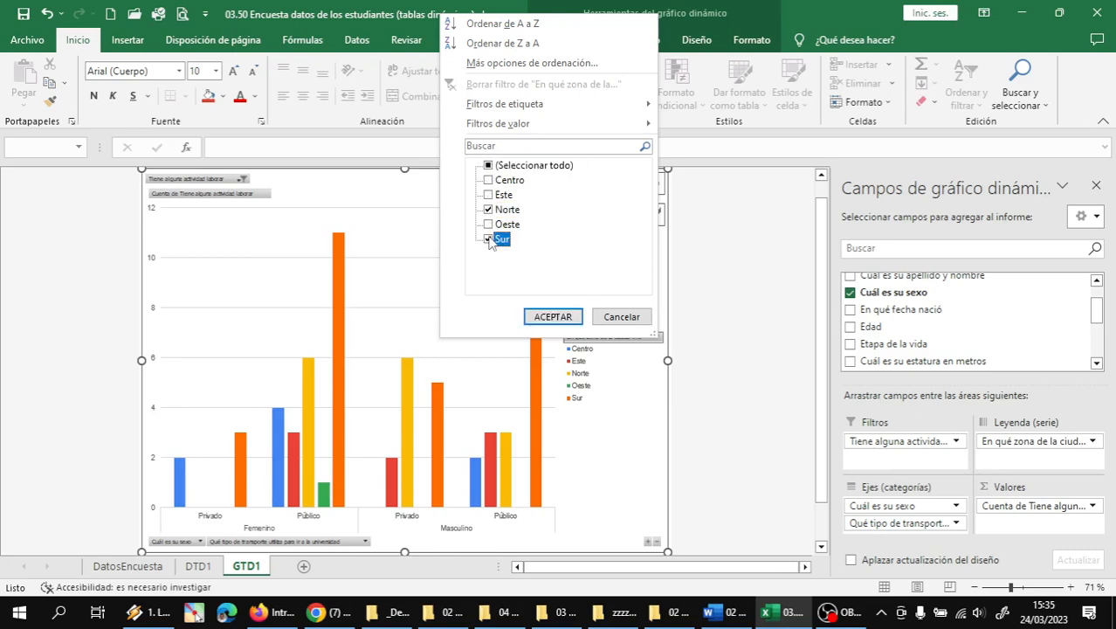
click(489, 195)
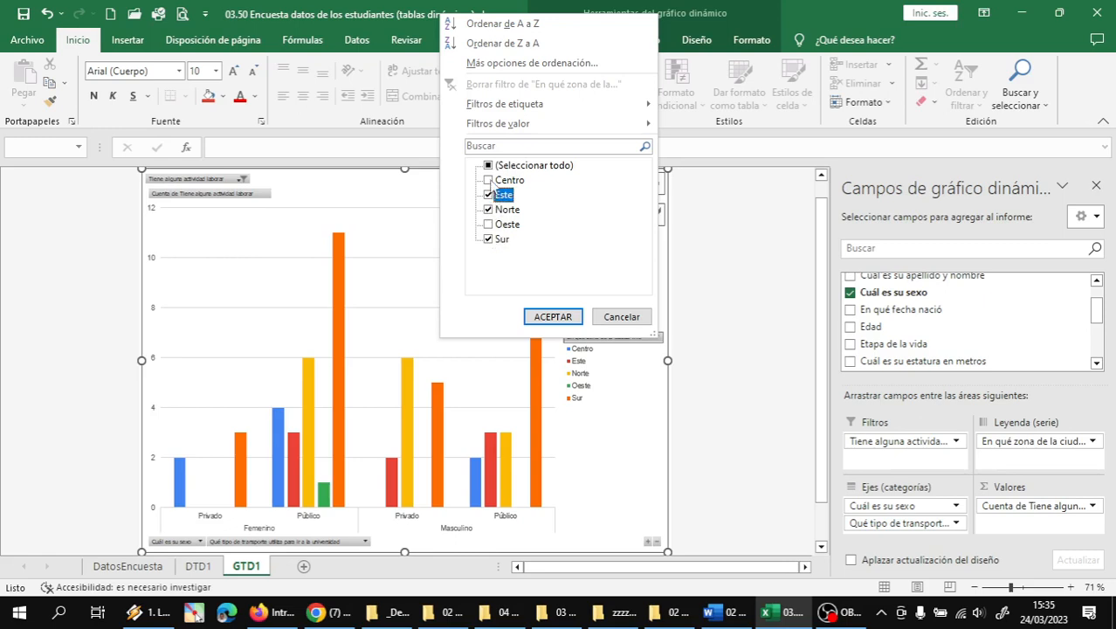
click(489, 180)
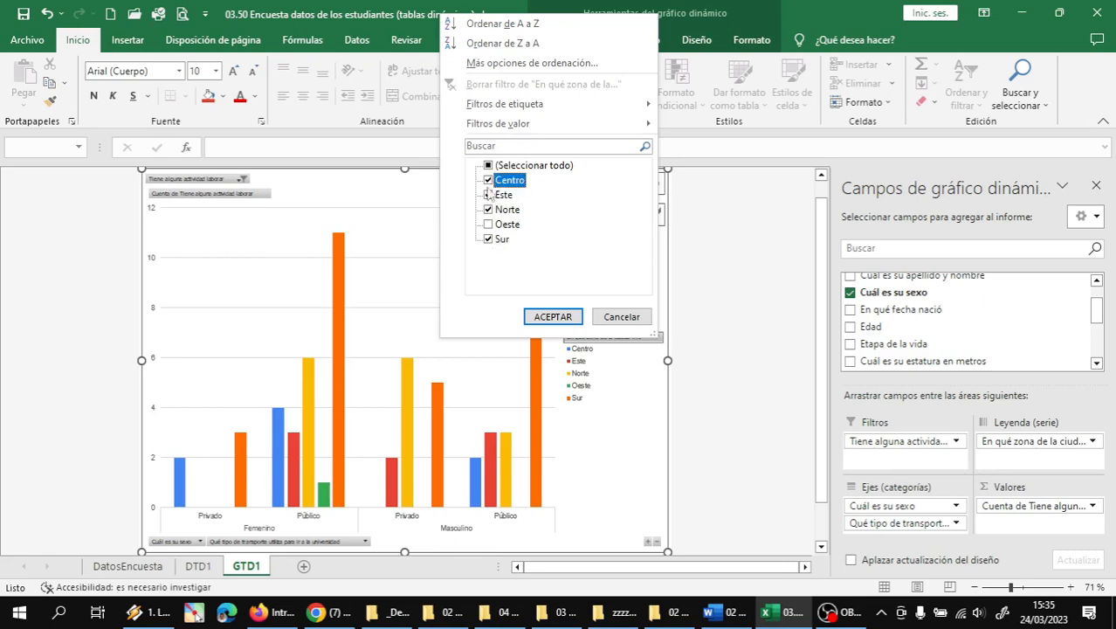
click(553, 319)
mouse_move(147, 611)
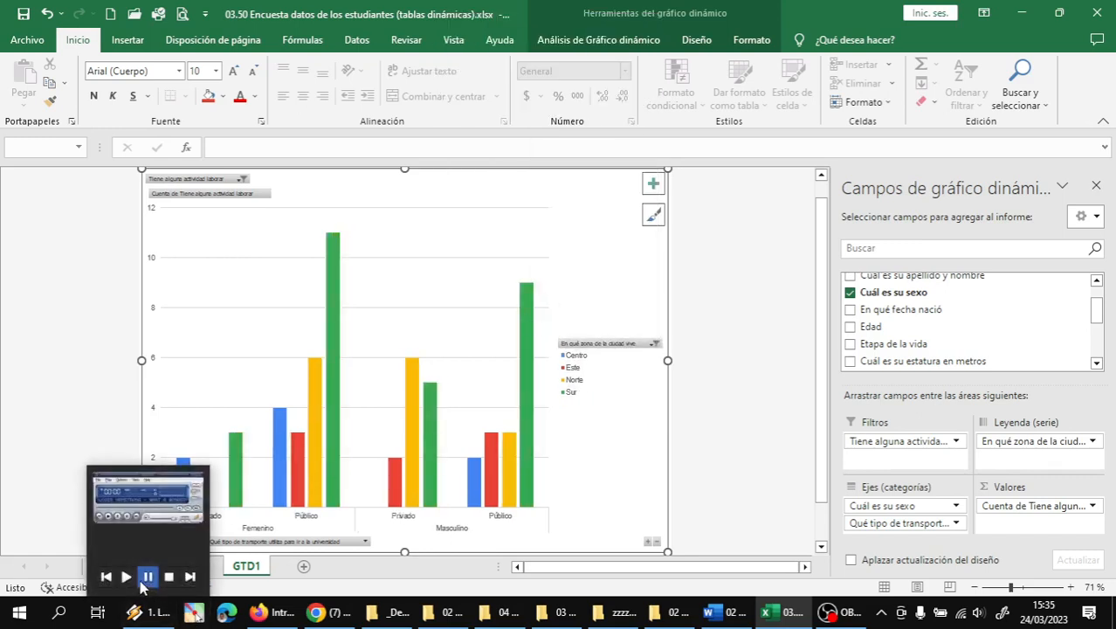
click(199, 566)
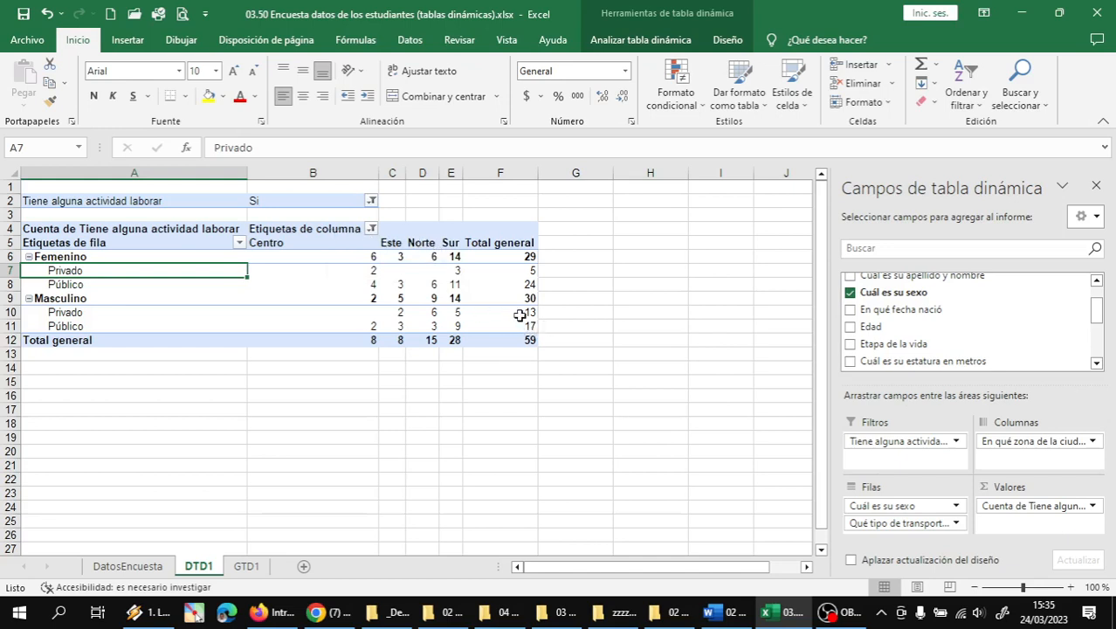
mouse_move(323, 273)
- Uncheck Centro and Este in the table's zone filter, leaving Norte and Sur (43 students)
click(371, 228)
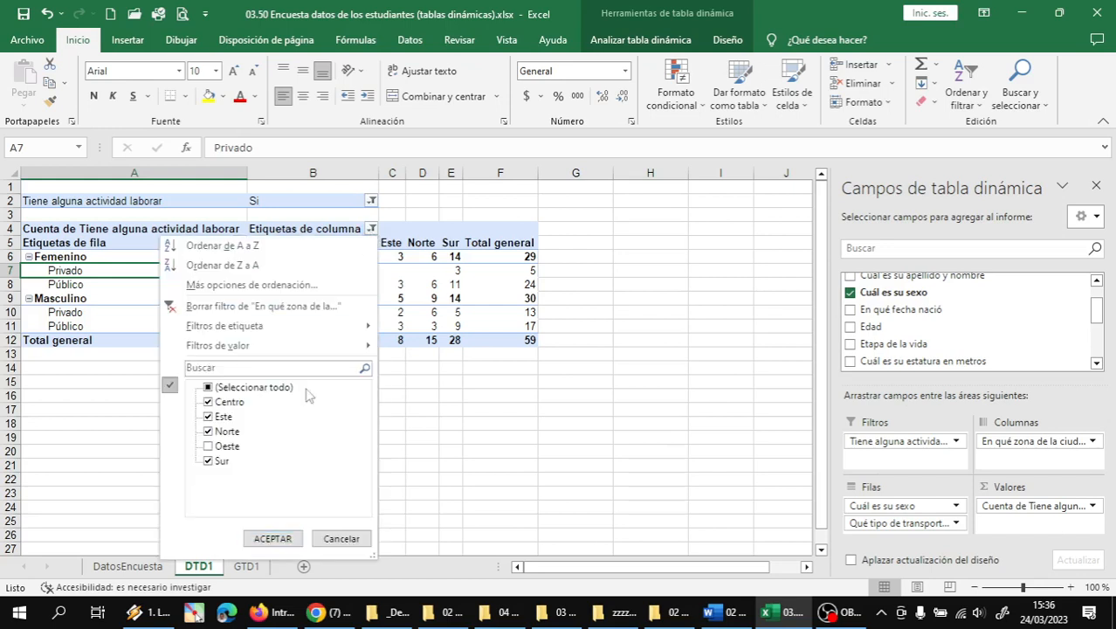
click(208, 402)
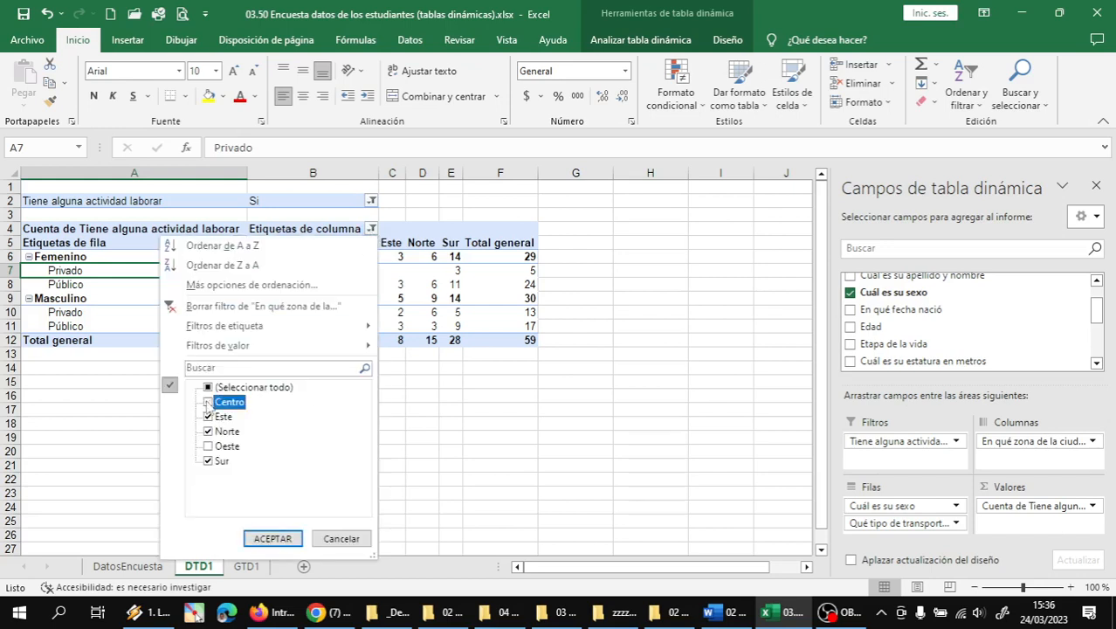
click(208, 418)
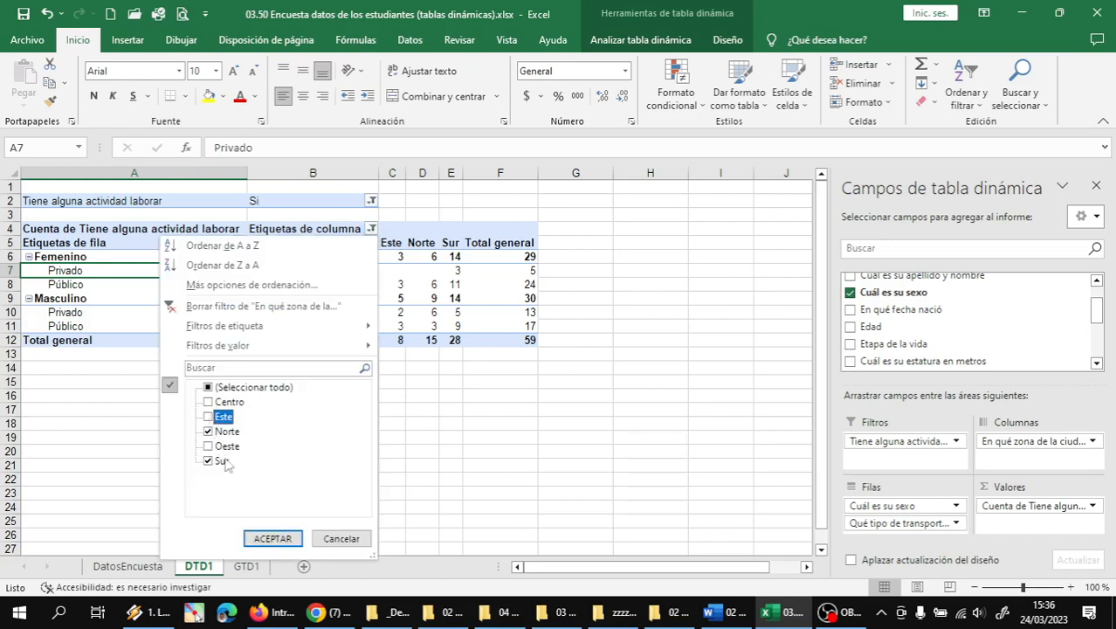
click(273, 540)
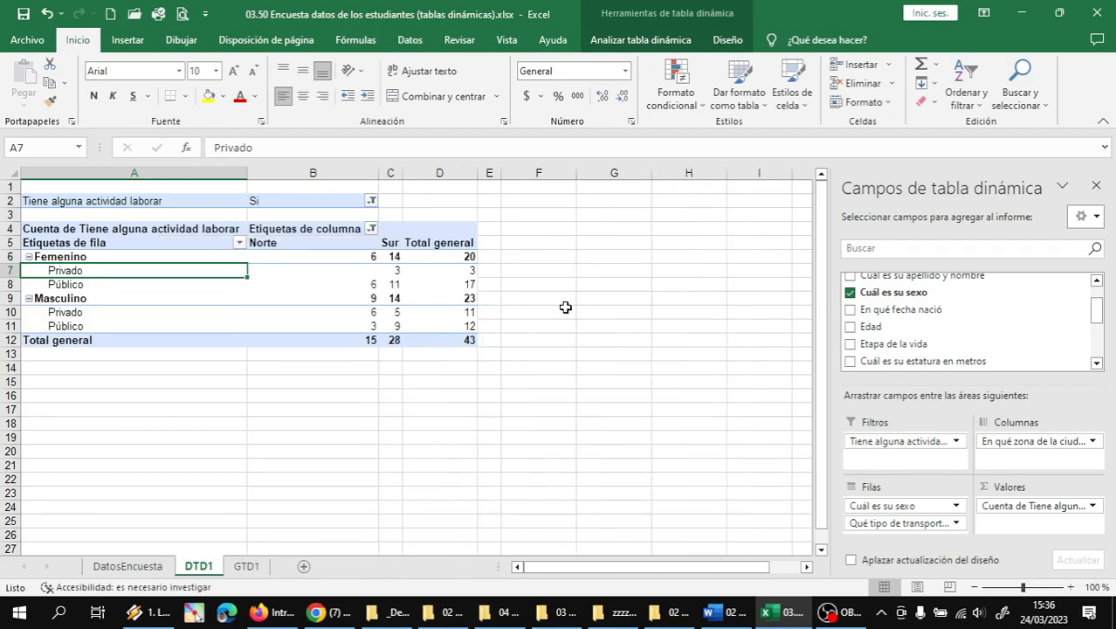
click(247, 566)
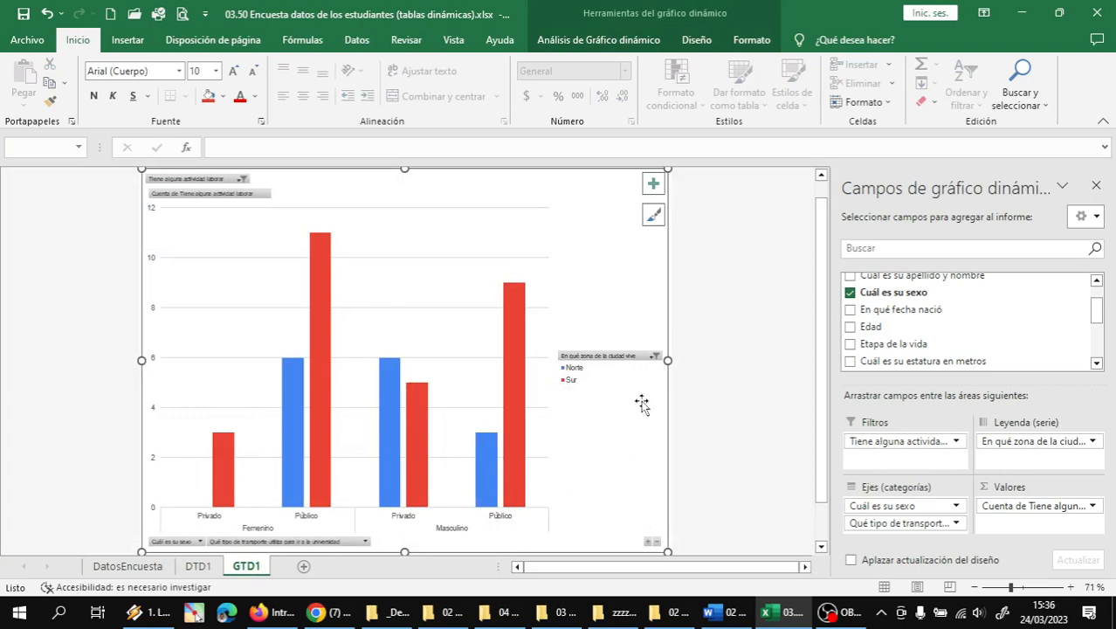
- Add Este and Oeste to the chart's zone filter alongside Norte and Sur
click(653, 357)
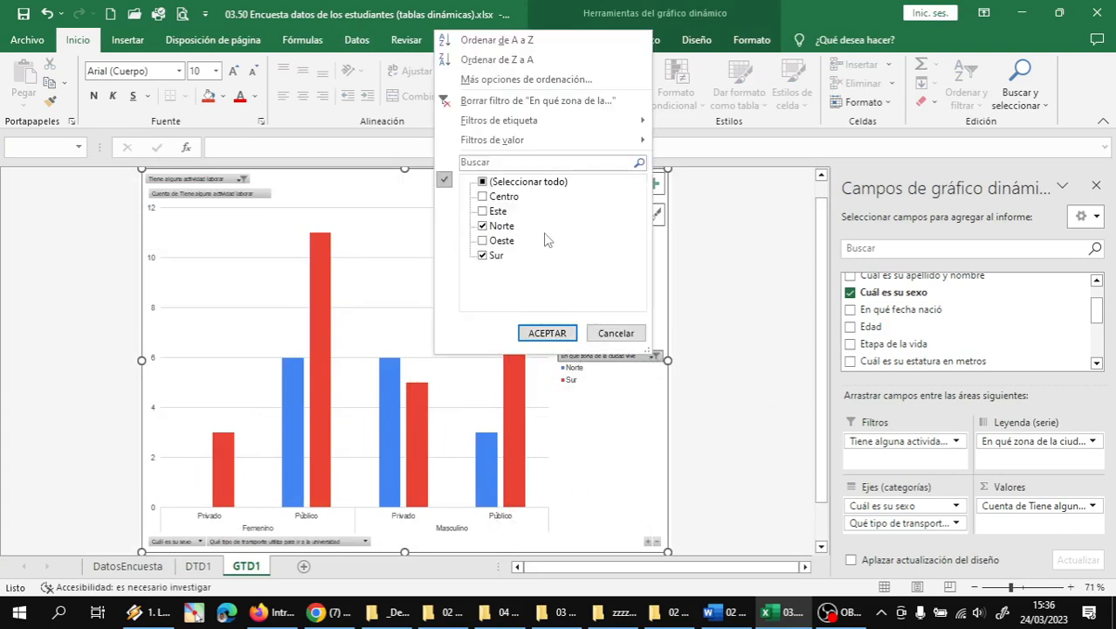
click(483, 213)
click(483, 241)
click(554, 335)
click(712, 358)
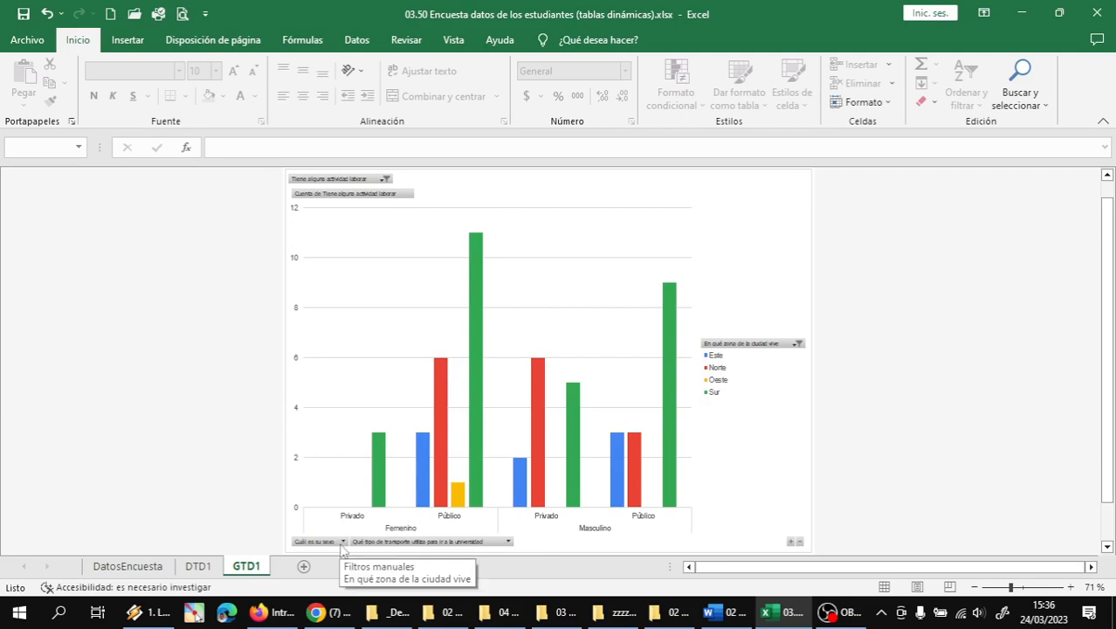
click(507, 542)
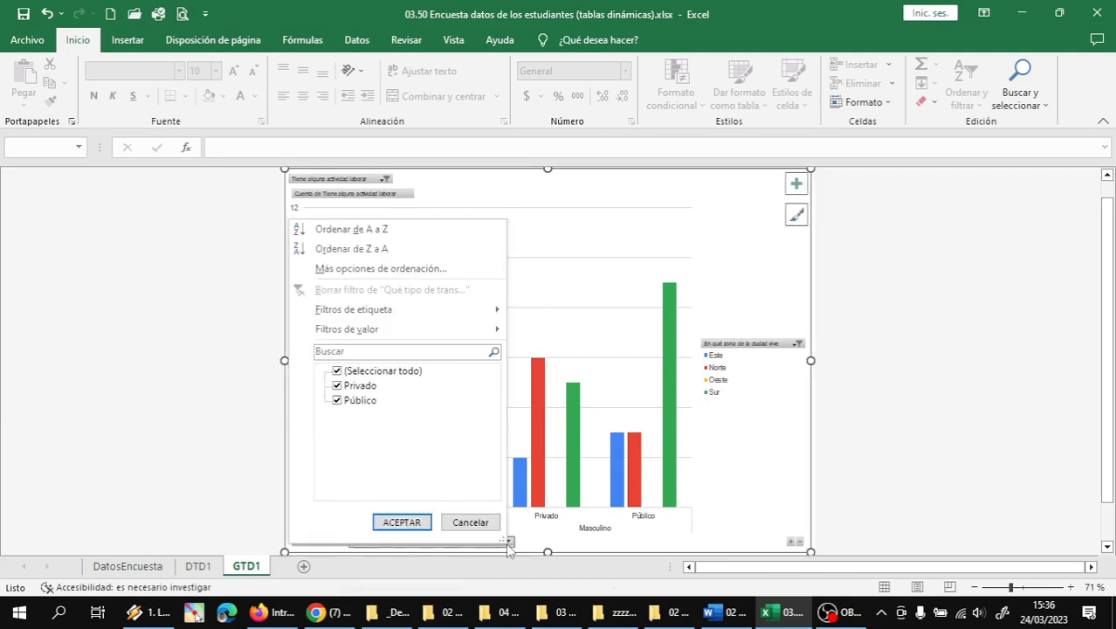
click(343, 401)
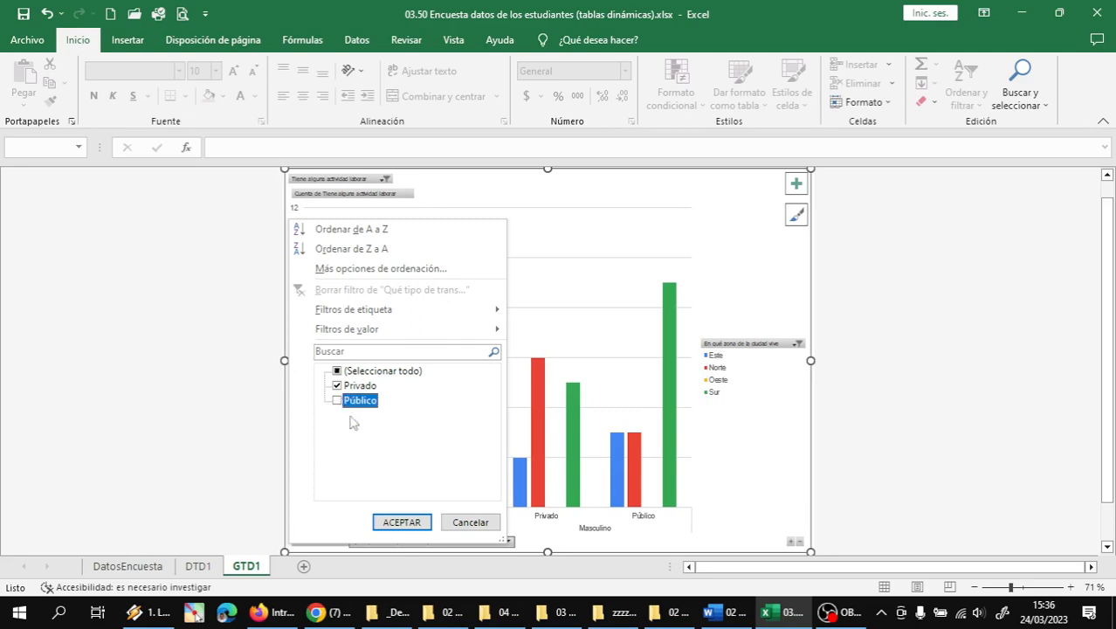
click(416, 521)
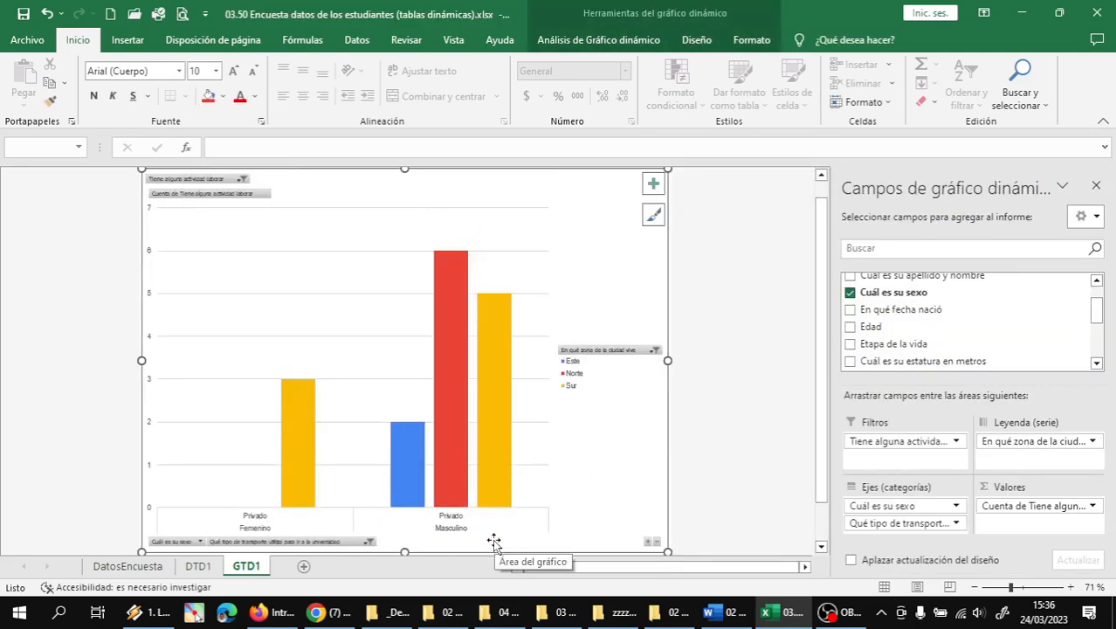
click(369, 541)
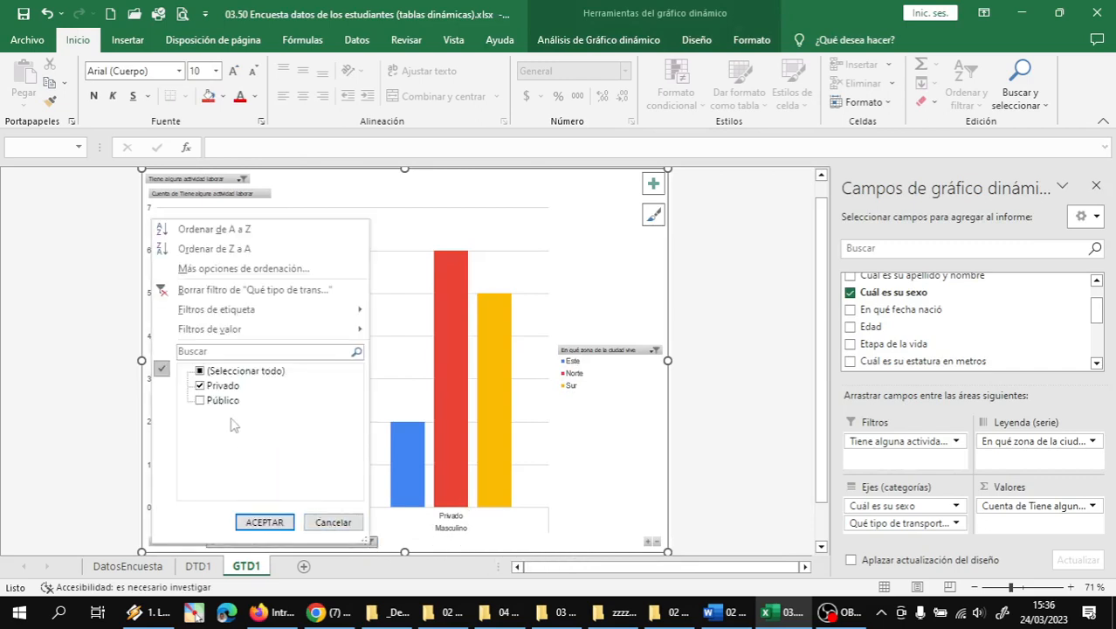
click(201, 386)
click(204, 400)
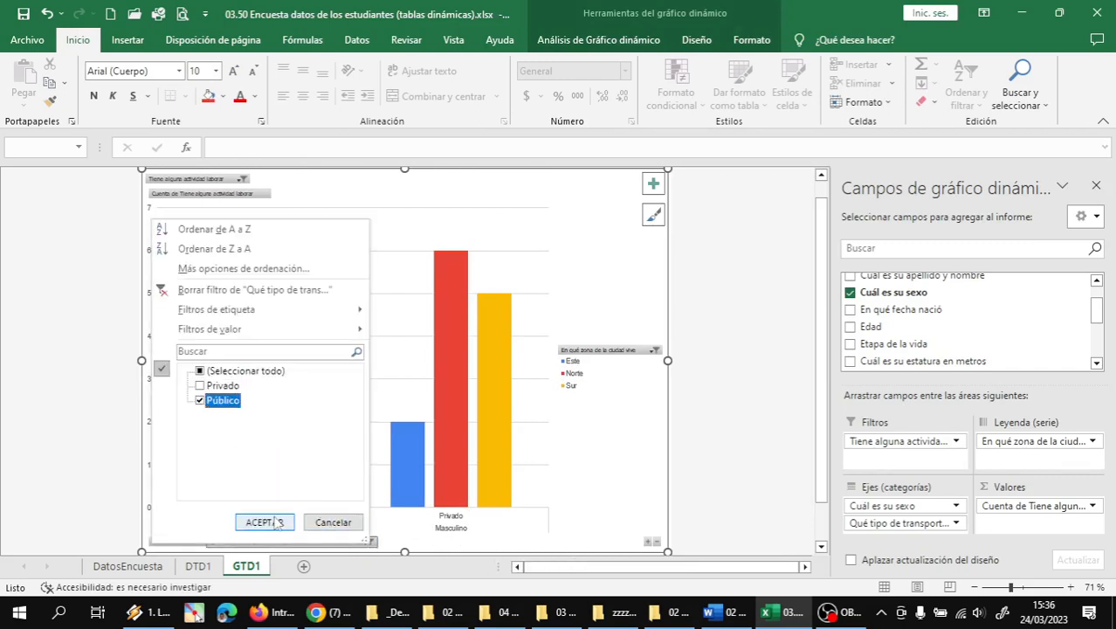
click(264, 522)
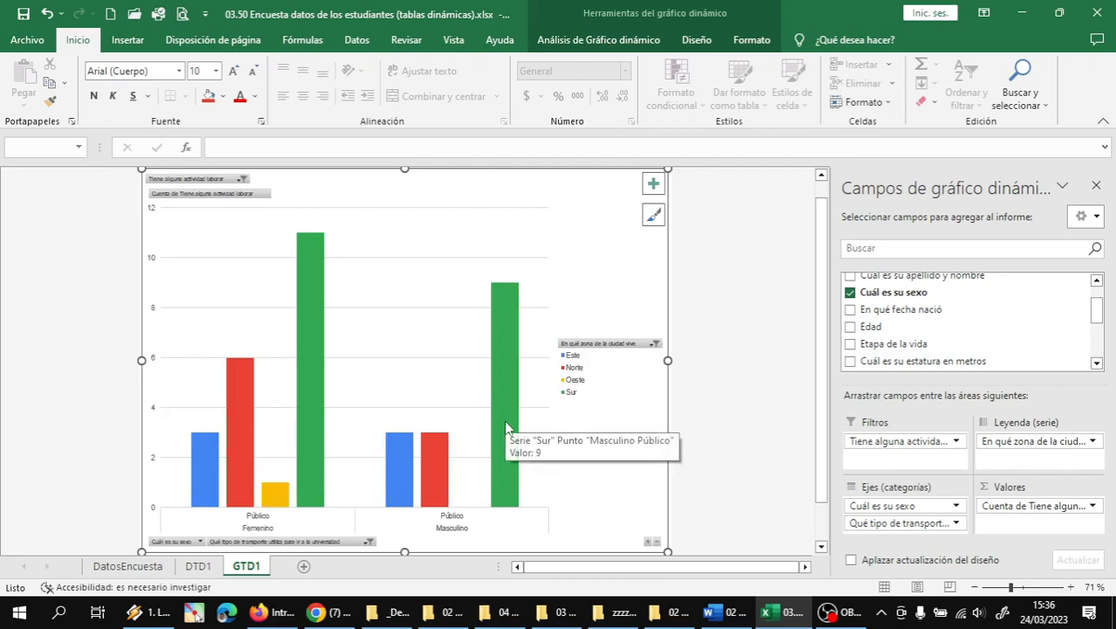
mouse_move(318, 356)
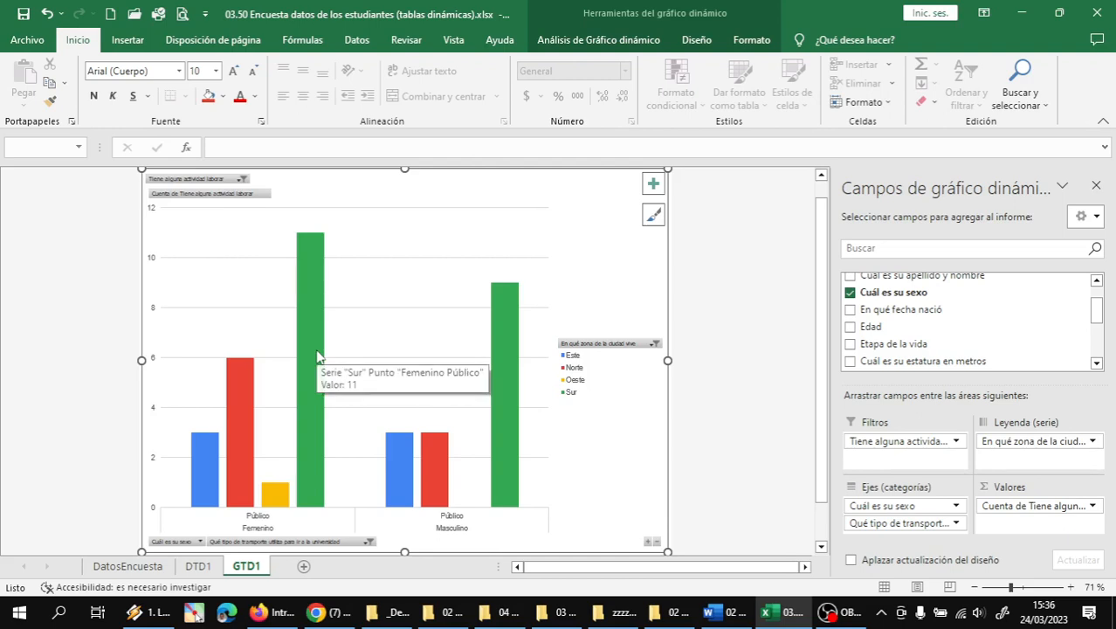
mouse_move(511, 355)
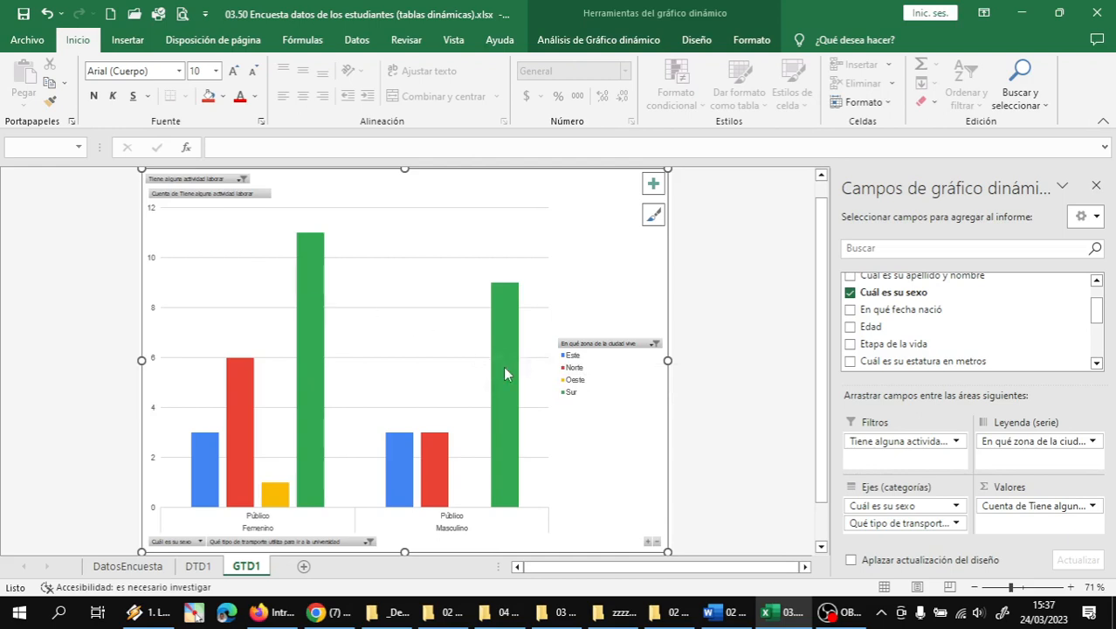
click(367, 541)
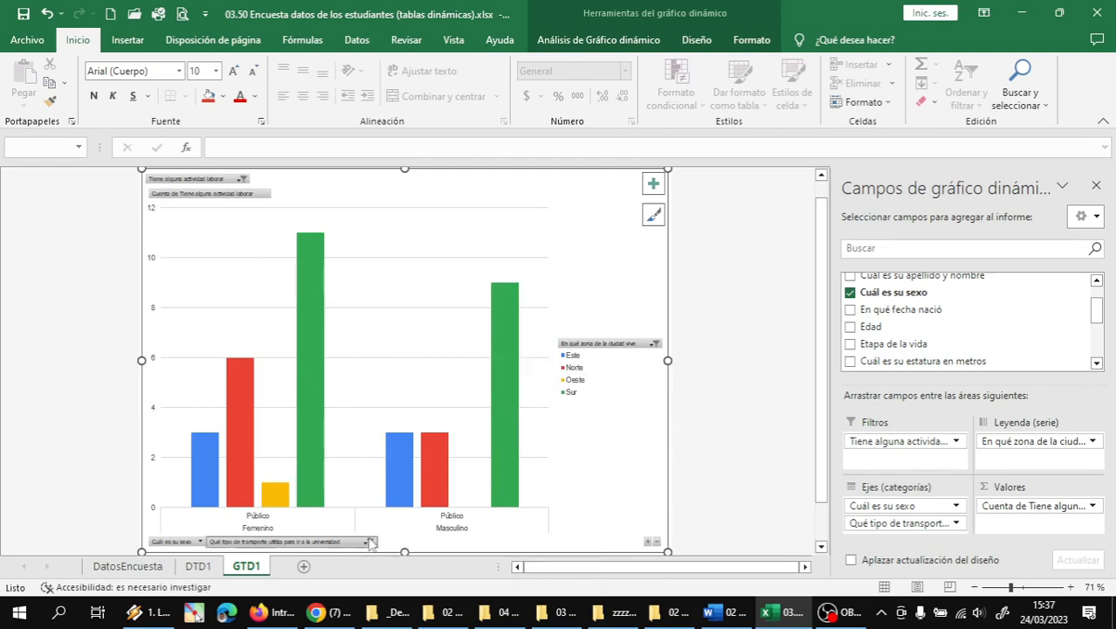
click(201, 379)
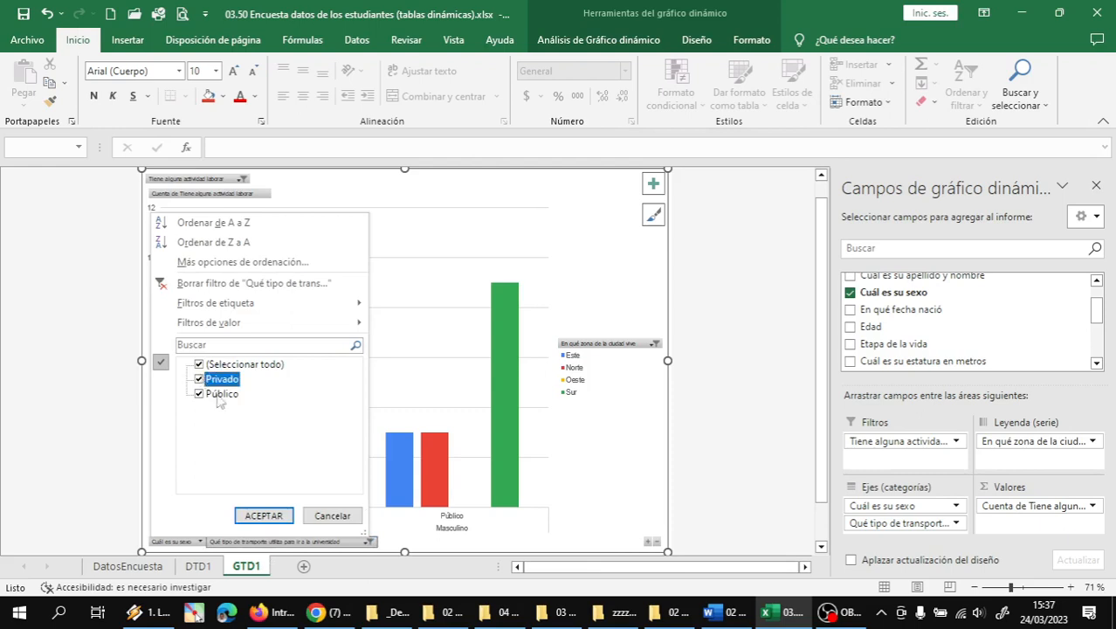
click(276, 516)
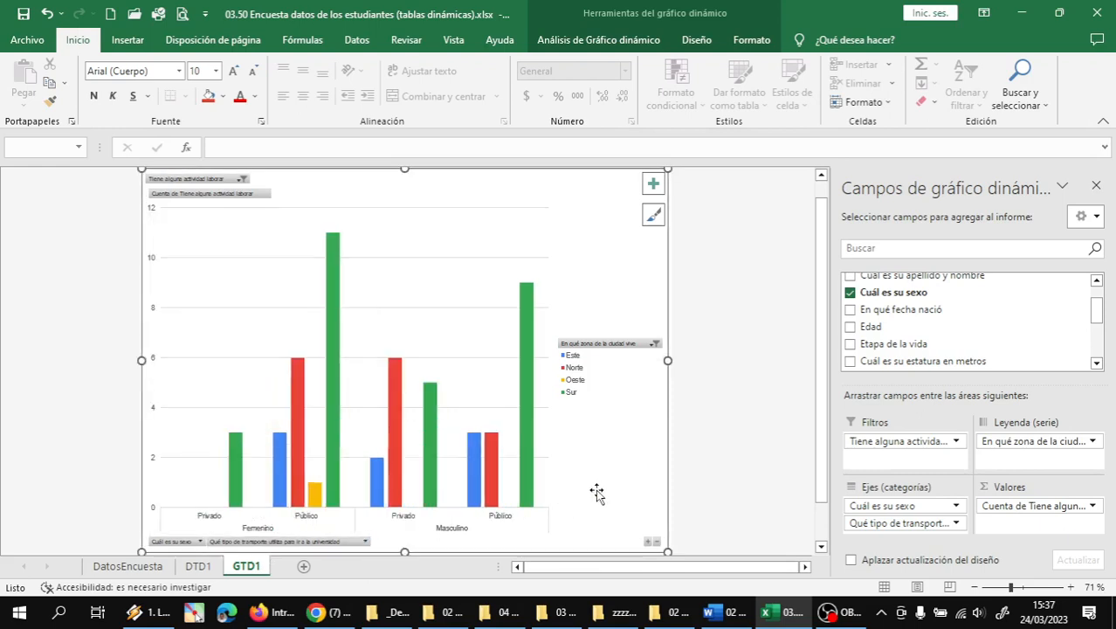
click(732, 476)
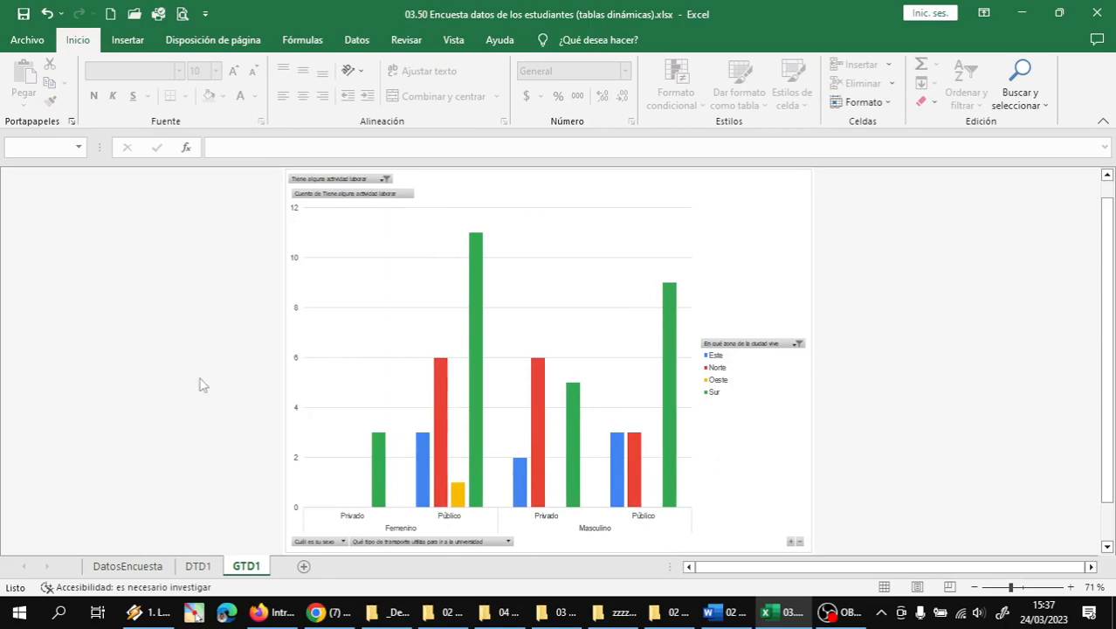
- Take a full-screen snip of the DTD1 pivot table
click(197, 566)
click(131, 567)
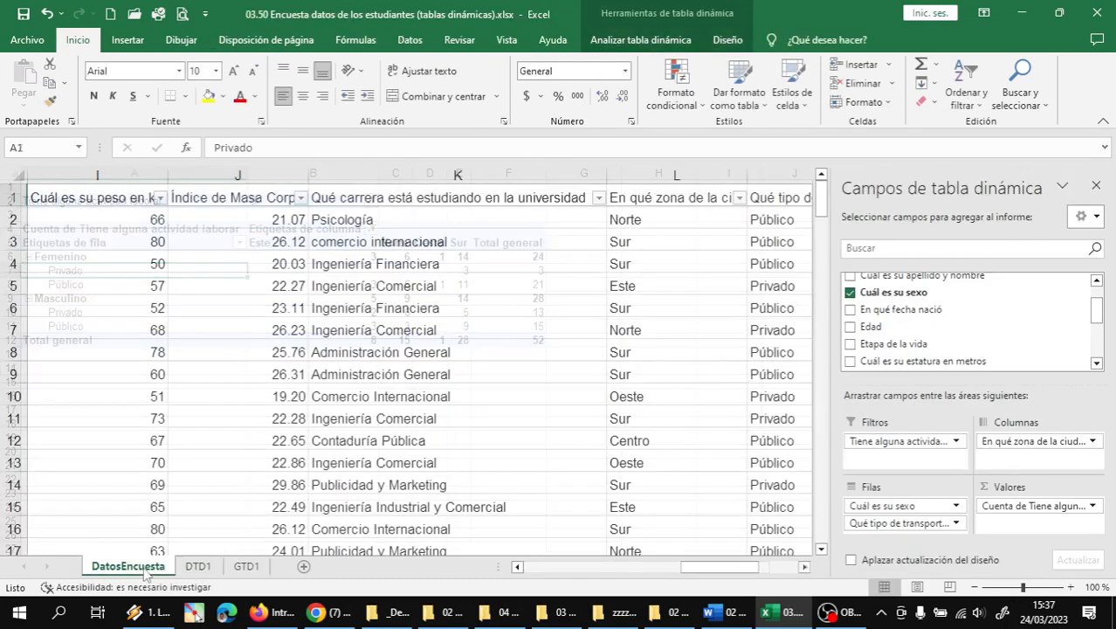
click(197, 567)
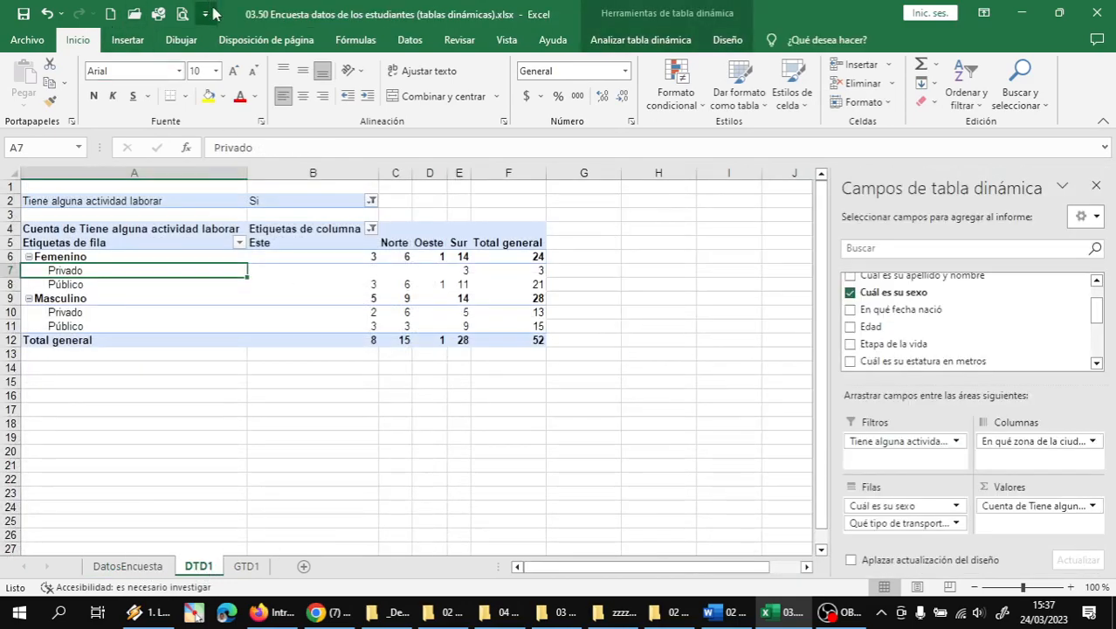
key(super+shift+s)
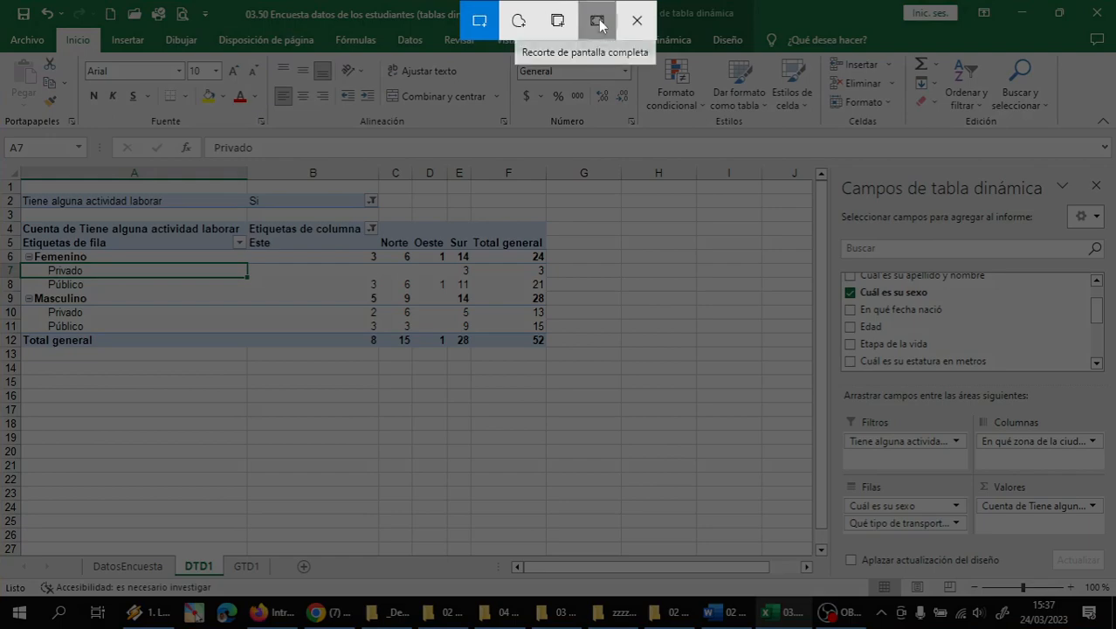
click(597, 22)
- Paste and send the screenshot in the WhatsApp group chat, then bring up OBS
click(317, 612)
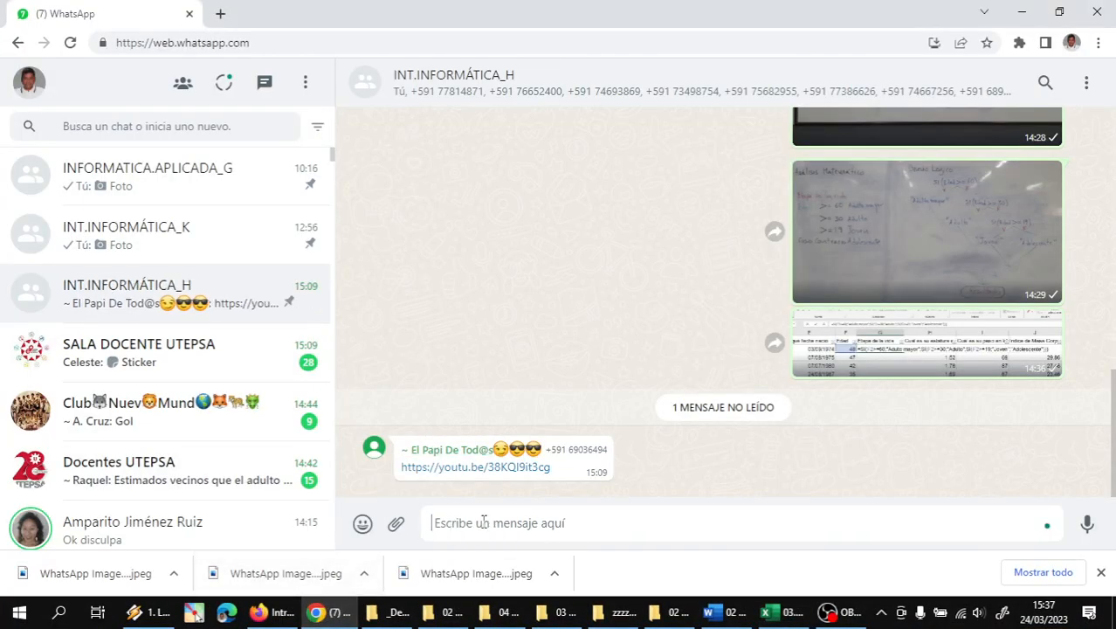
key(ctrl+v)
key(Return)
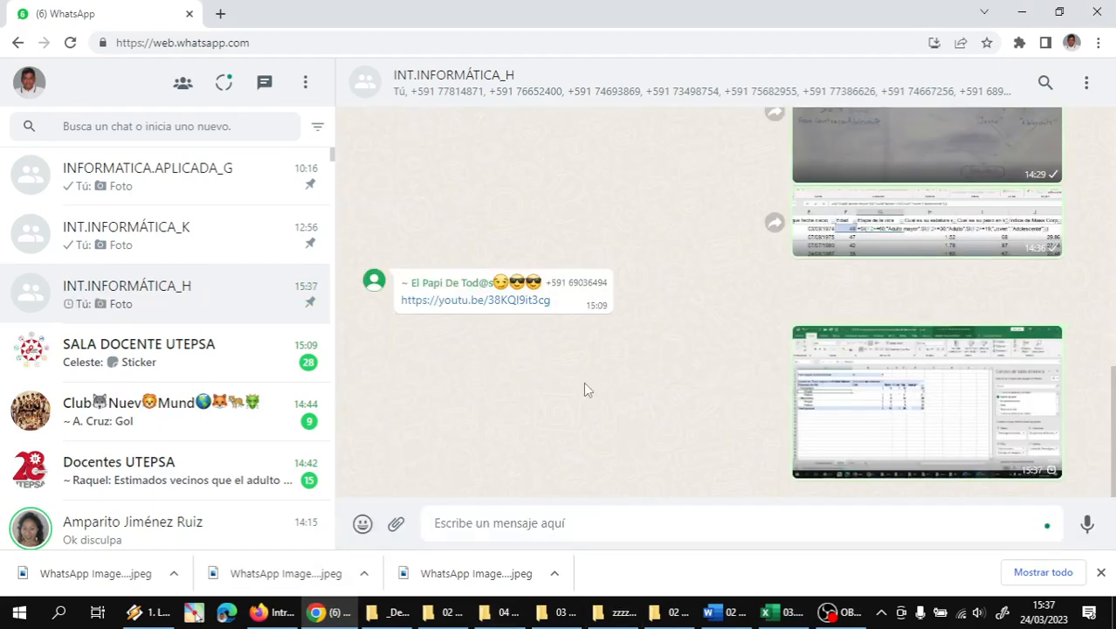
click(826, 614)
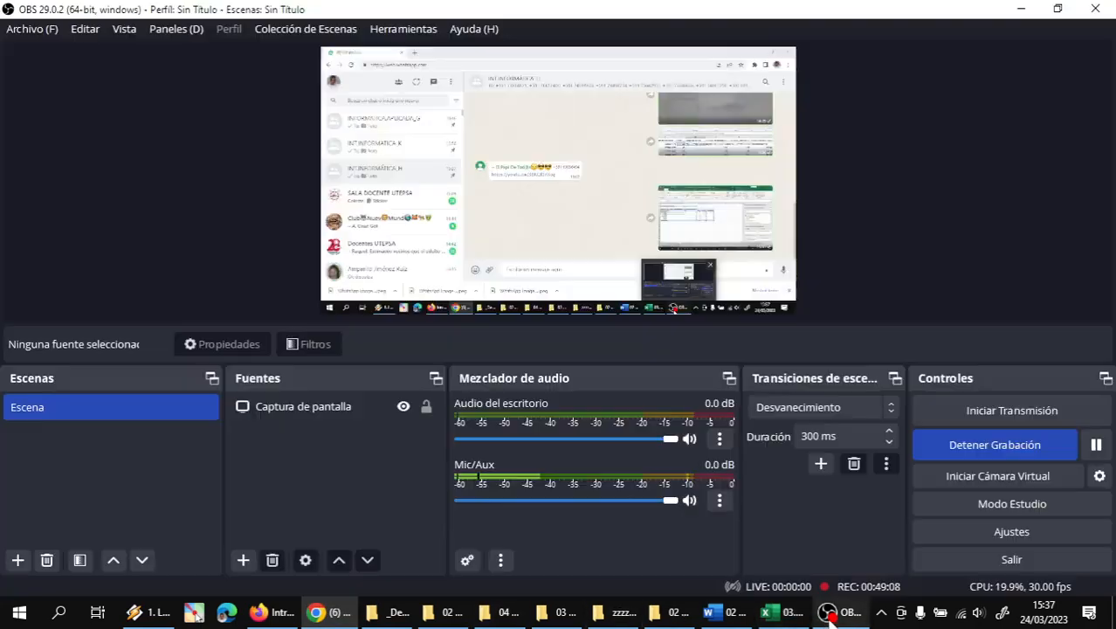